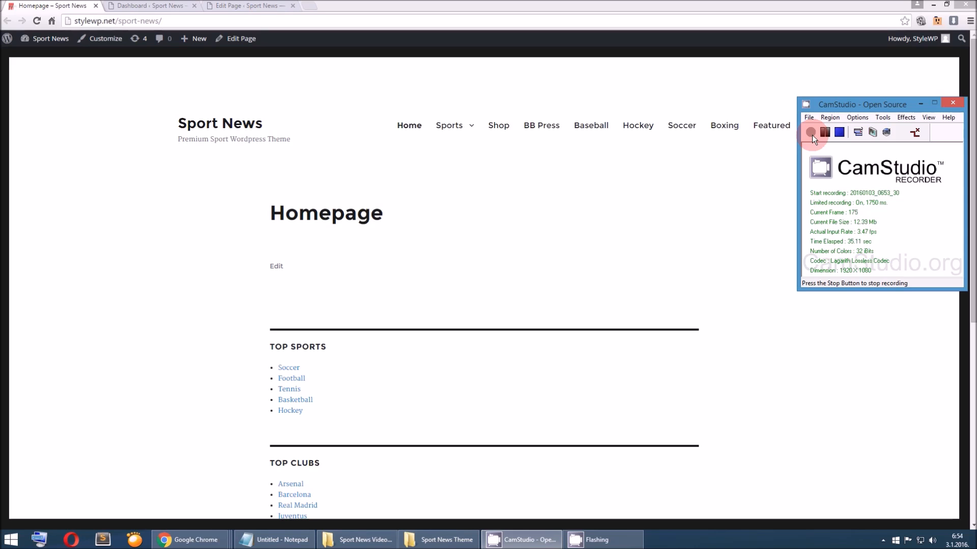
# Extract the sport-news-v1.0 archive directly into the Sport News Theme folder and delete the original archive
pyautogui.click(932, 4)
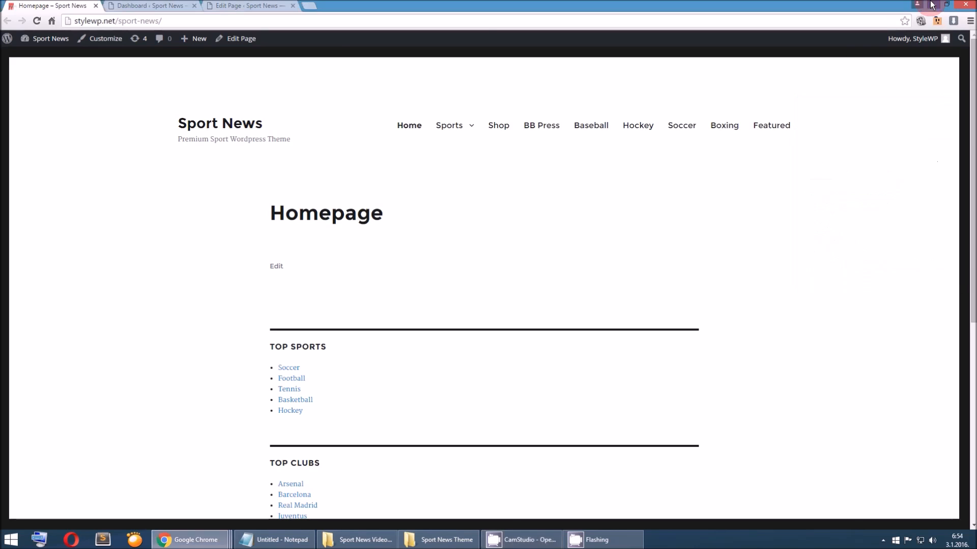
pyautogui.moveTo(180, 270); pyautogui.dragTo(227, 283)
pyautogui.click(439, 539)
pyautogui.click(716, 98)
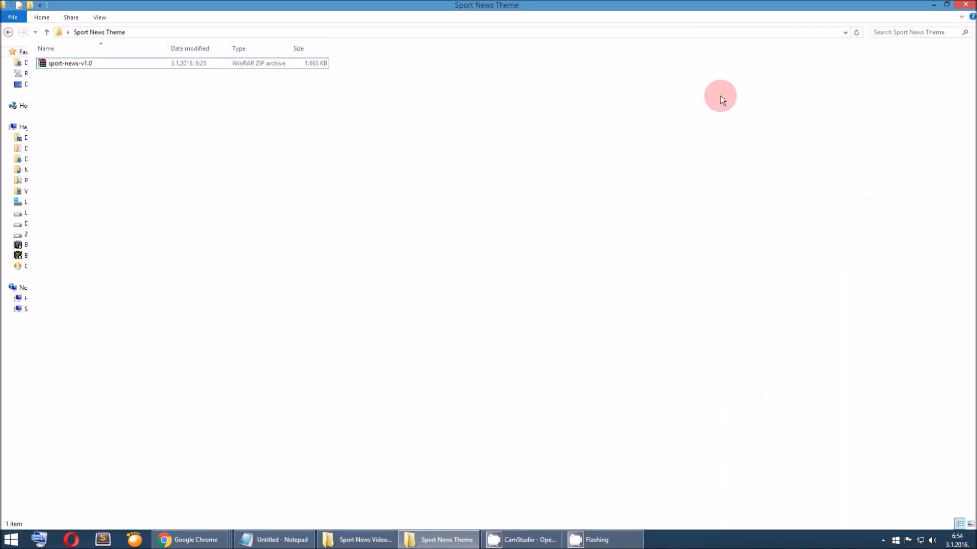
pyautogui.rightClick(88, 66)
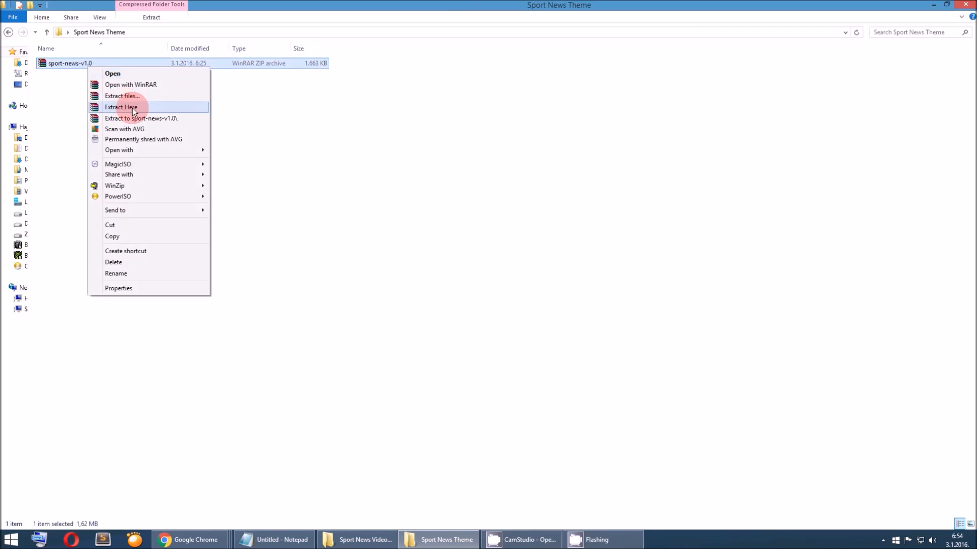
pyautogui.click(133, 110)
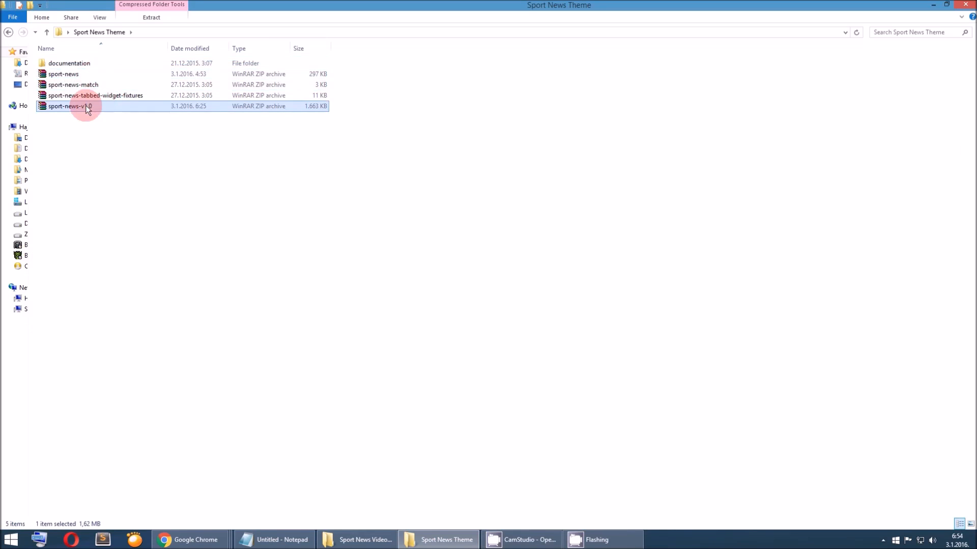
pyautogui.rightClick(86, 105)
pyautogui.click(147, 300)
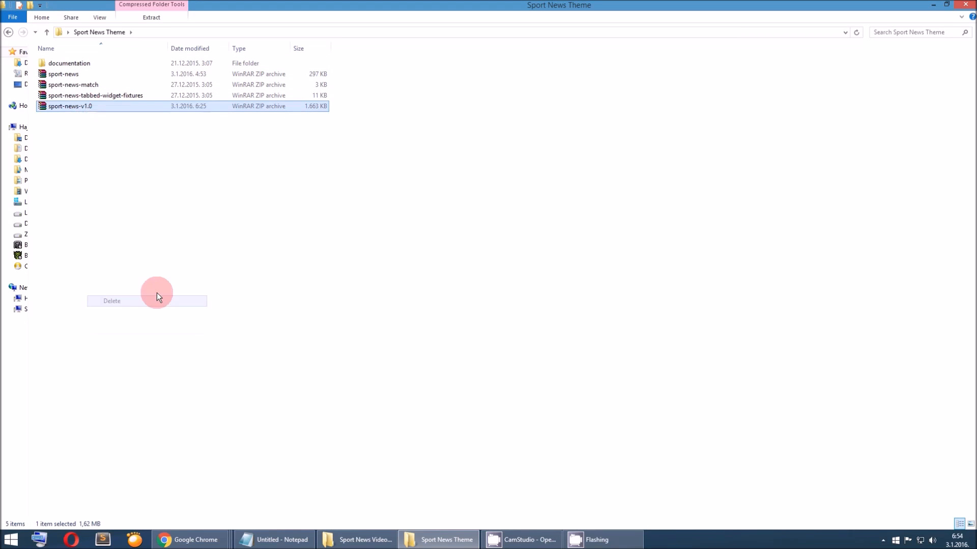
# Examine the extracted documentation folder and the sport-news, sport-news-match and sport-news-tabbed-widget-fixtures archives
pyautogui.click(90, 65)
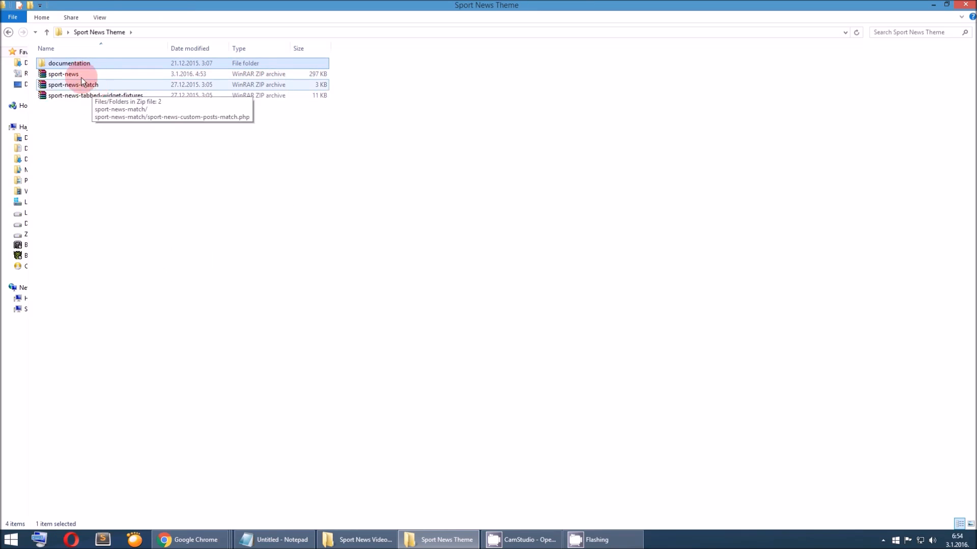
pyautogui.click(75, 71)
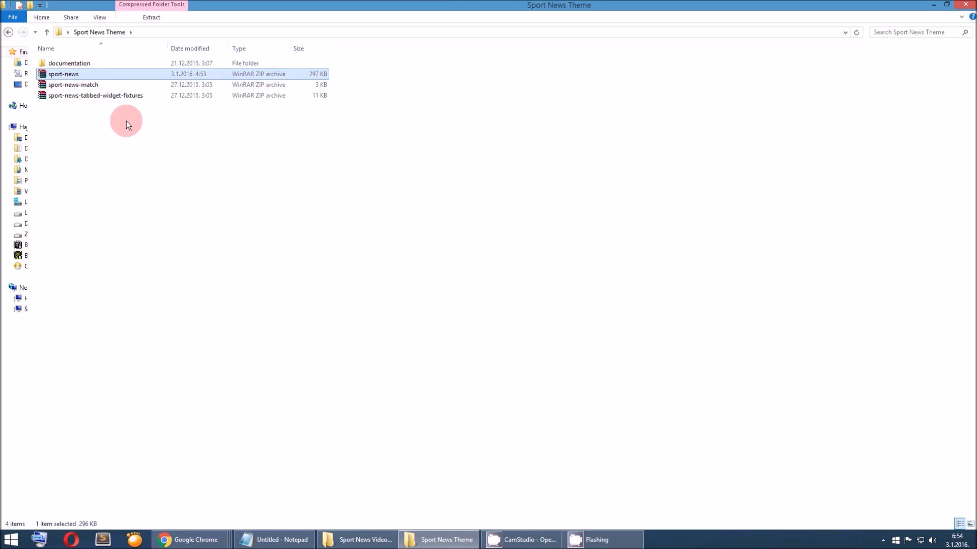
pyautogui.click(114, 89)
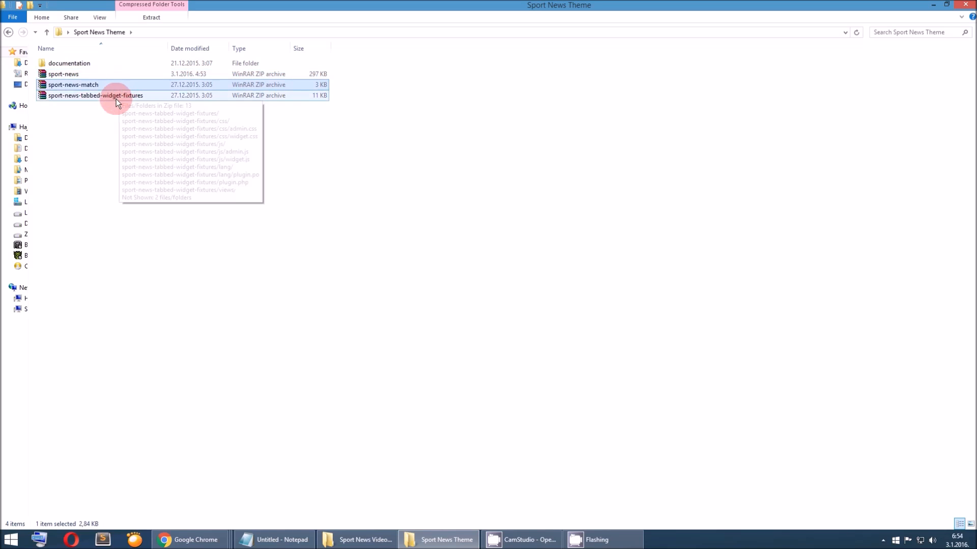
pyautogui.click(105, 95)
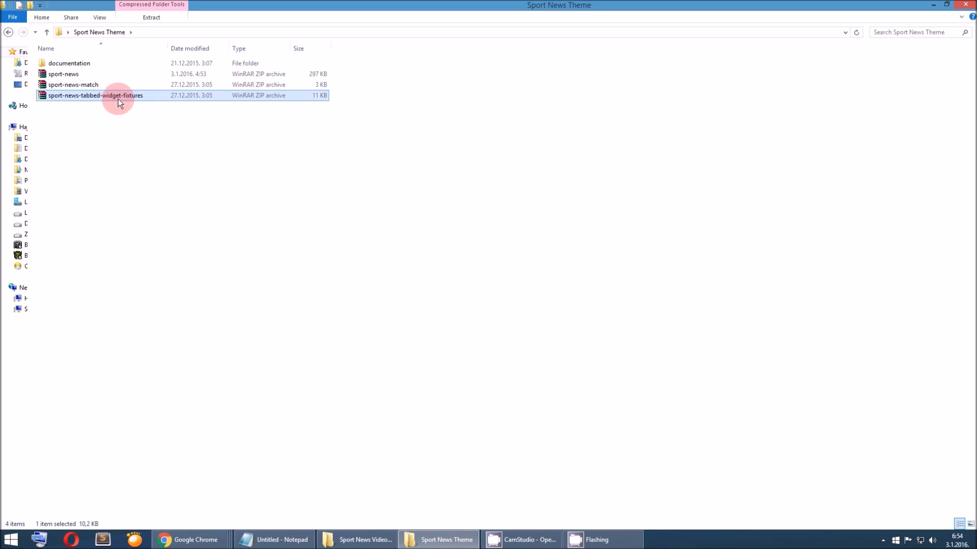
pyautogui.moveTo(119, 99)
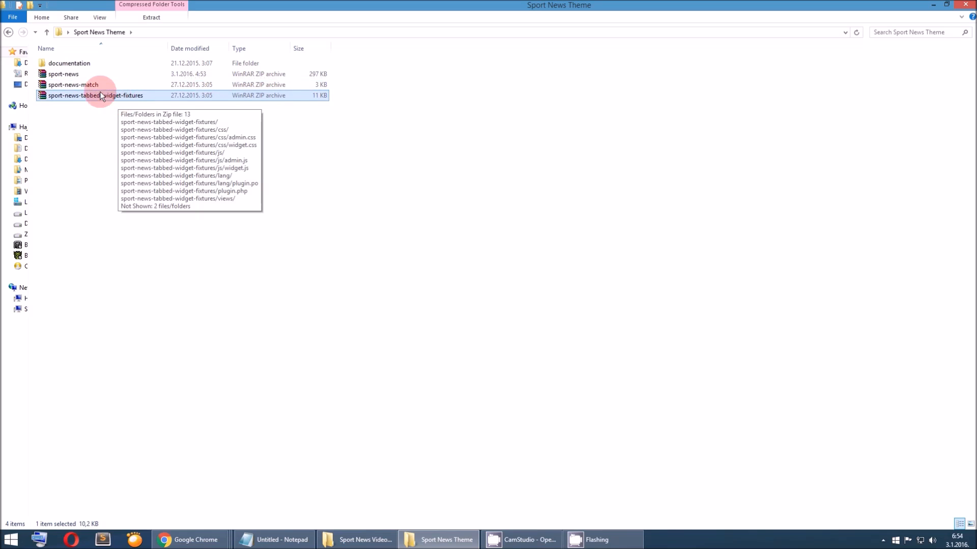
pyautogui.click(103, 87)
pyautogui.click(104, 96)
pyautogui.click(102, 87)
pyautogui.click(102, 97)
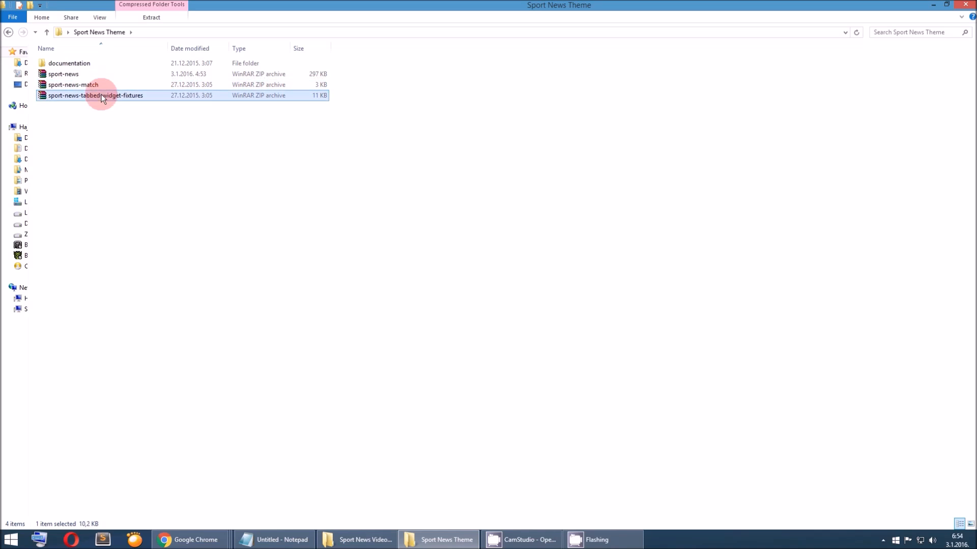
pyautogui.click(99, 88)
pyautogui.click(99, 92)
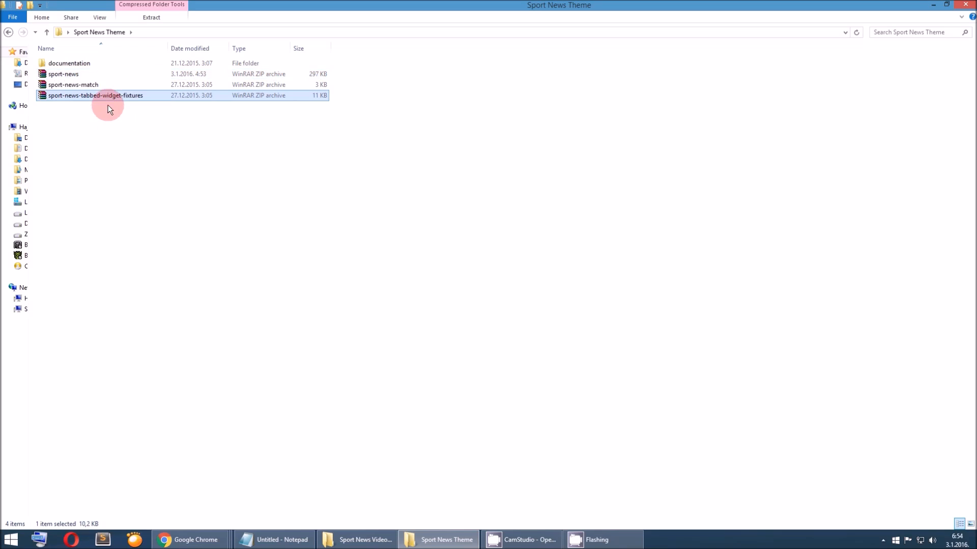
pyautogui.click(78, 77)
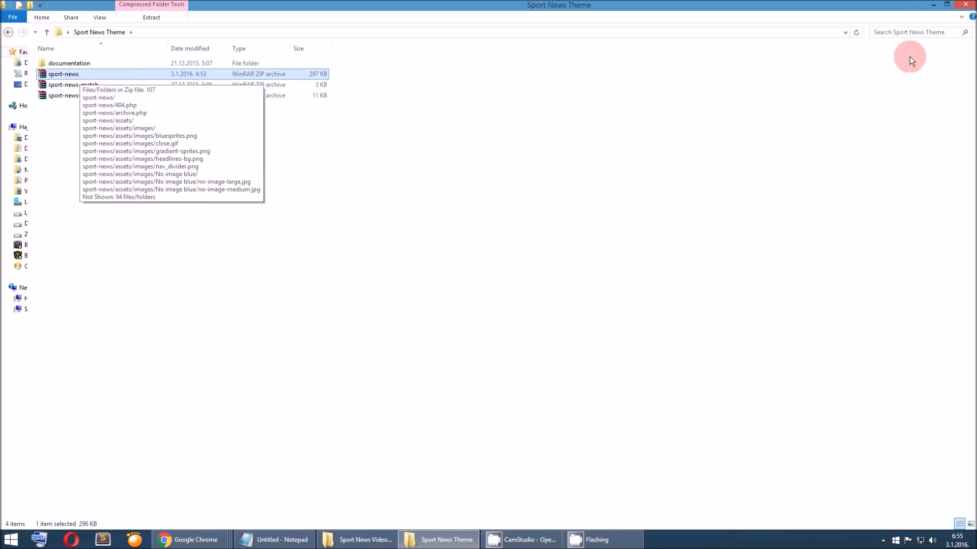
# Switch to Chrome and open the theme upload form from the site's WordPress dashboard
pyautogui.click(933, 5)
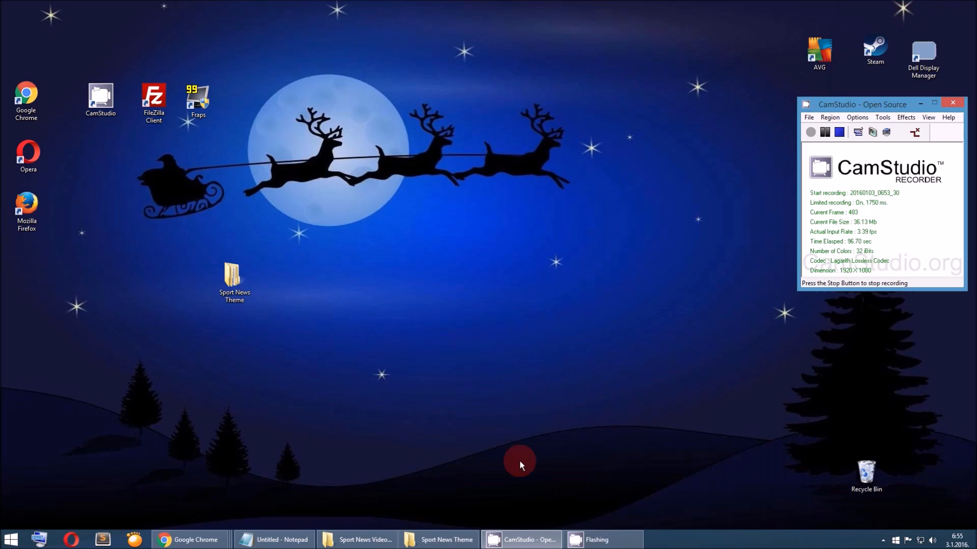
pyautogui.click(220, 537)
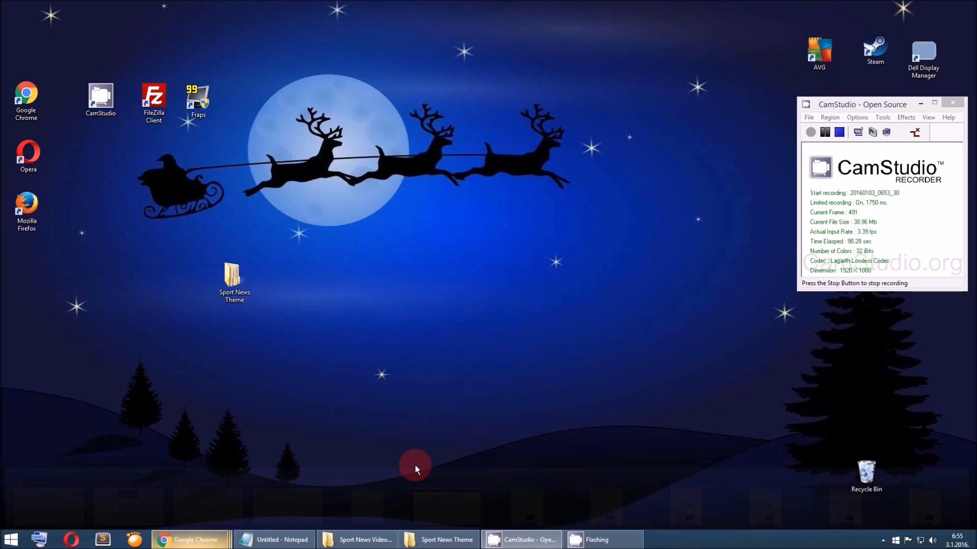
pyautogui.click(218, 540)
pyautogui.click(417, 509)
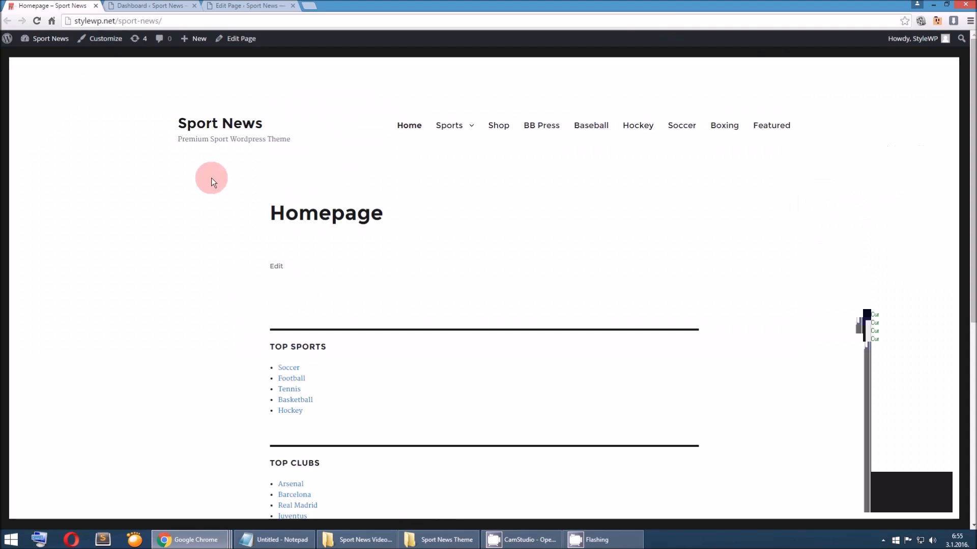
pyautogui.click(155, 8)
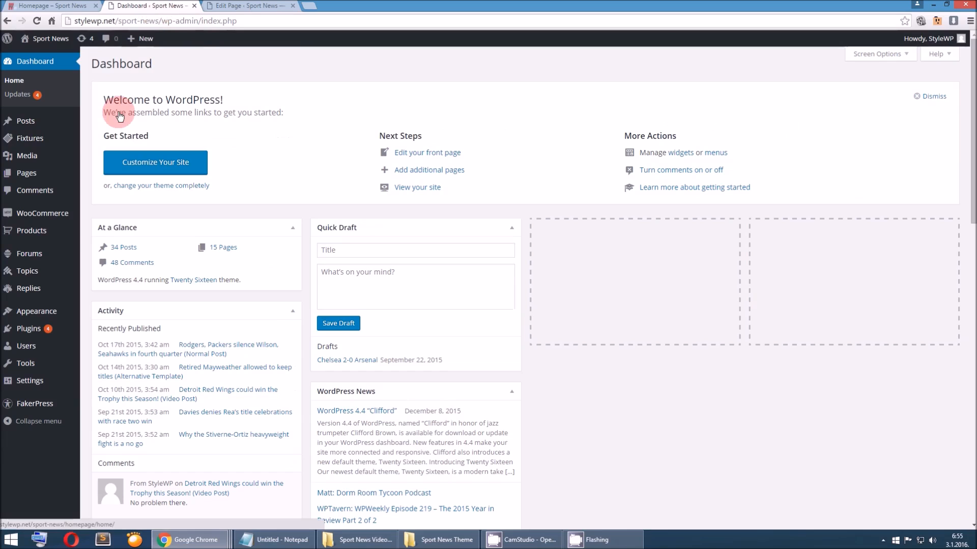
pyautogui.moveTo(36, 311)
pyautogui.click(100, 314)
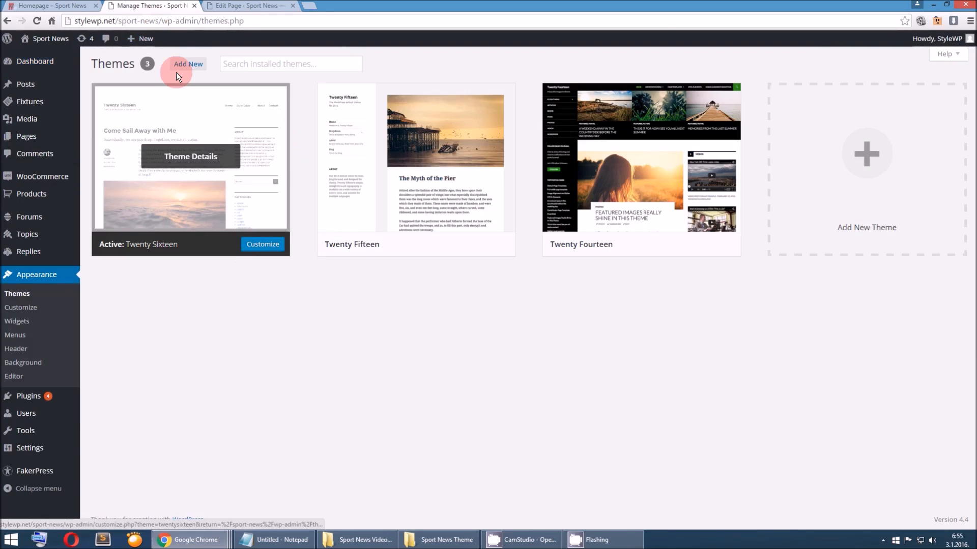
pyautogui.click(184, 68)
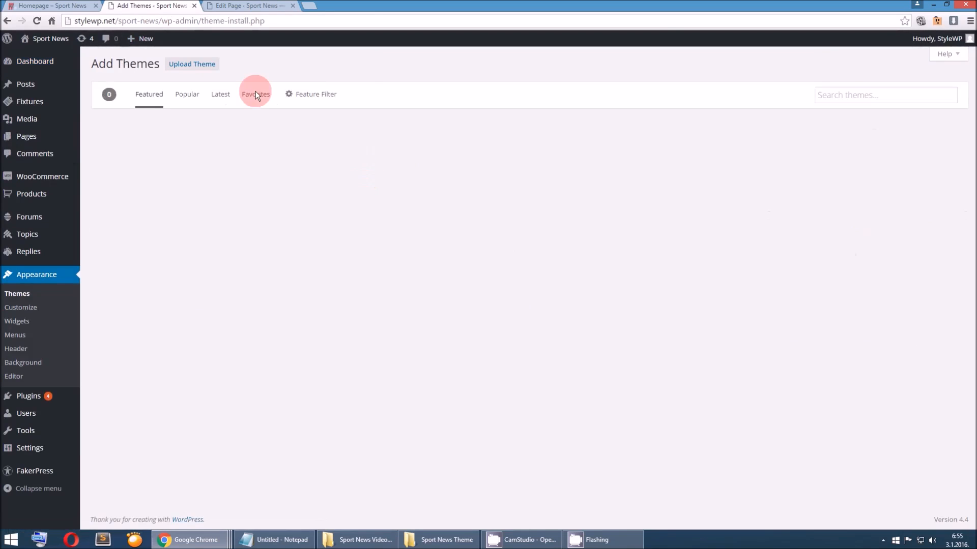
pyautogui.click(213, 65)
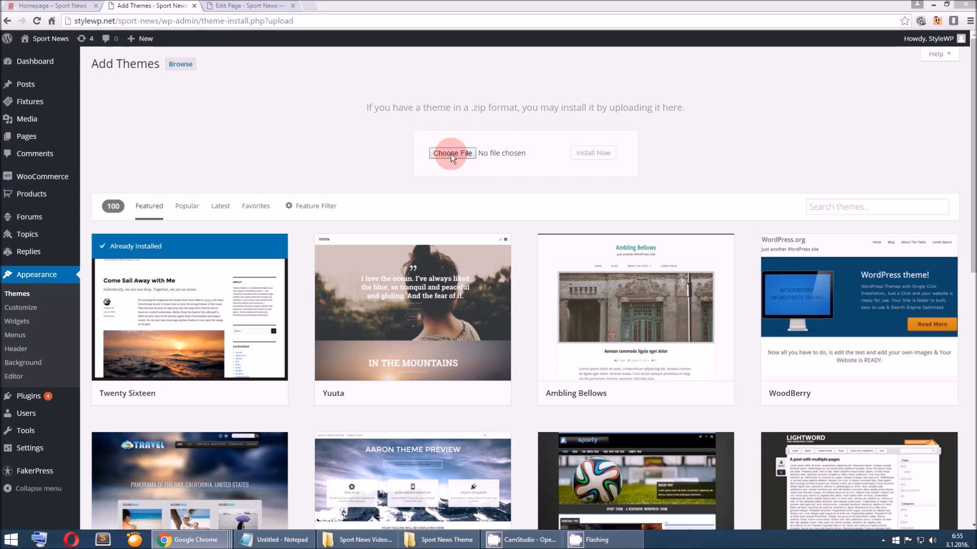
# Choose sport-news.zip from the Sport News Theme folder and install it as a new theme
pyautogui.click(447, 154)
pyautogui.click(224, 100)
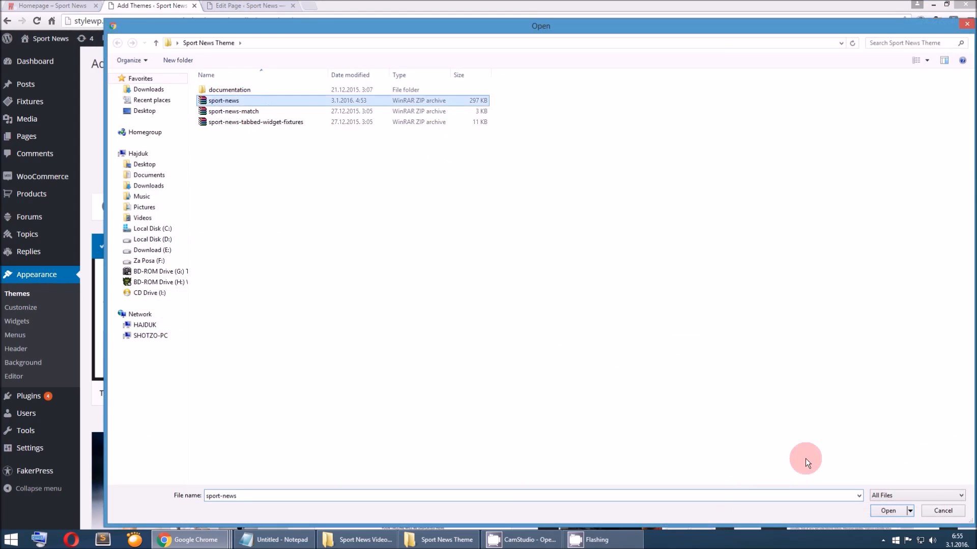
pyautogui.click(876, 511)
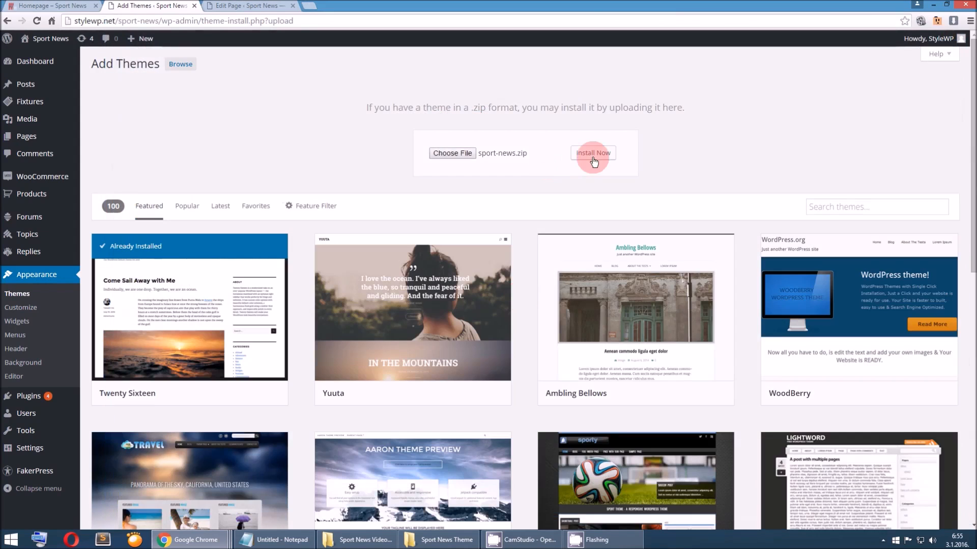
pyautogui.click(593, 155)
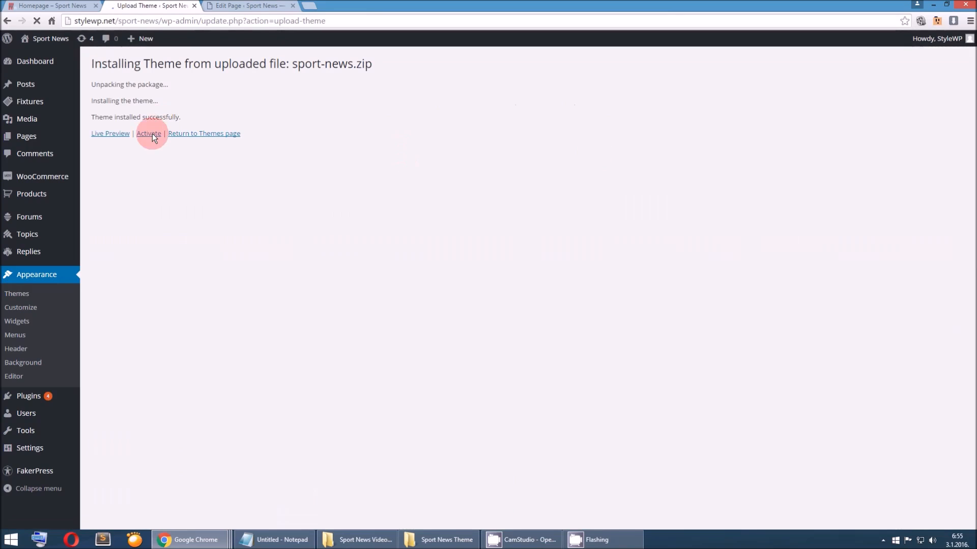
# Activate the installed Sport News theme and reload the site's homepage to check it
pyautogui.click(152, 133)
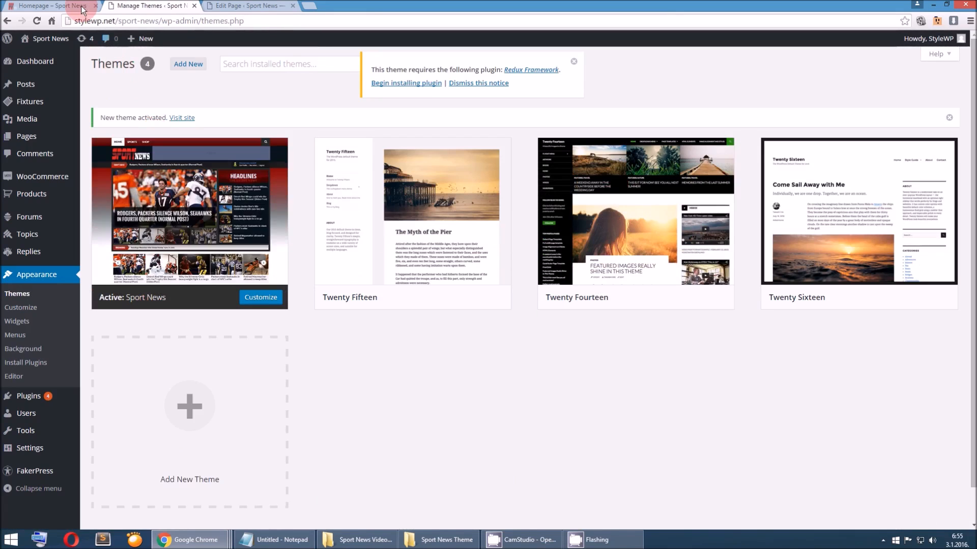
pyautogui.click(64, 4)
pyautogui.click(40, 22)
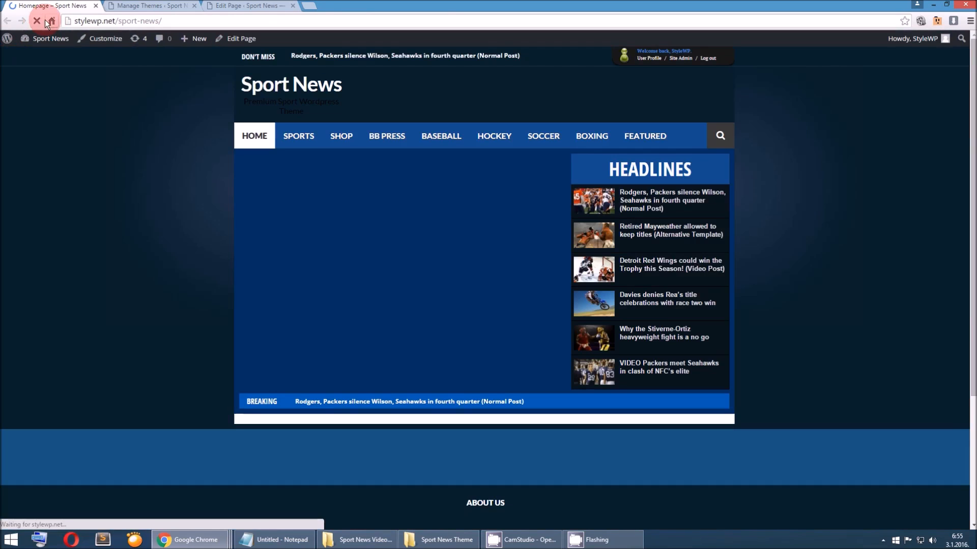
# Install and activate the required Redux Framework plugin, and return to the dashboard
pyautogui.click(113, 7)
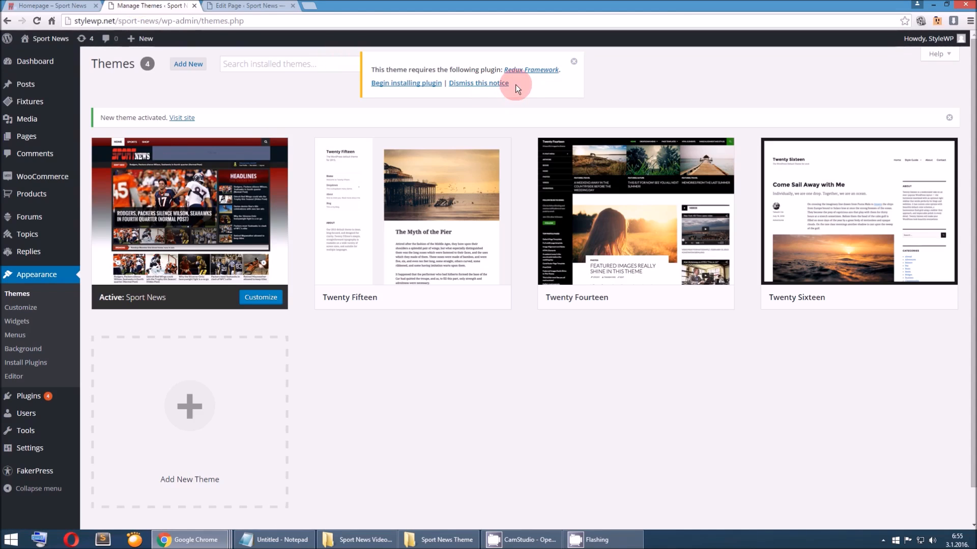
pyautogui.click(405, 87)
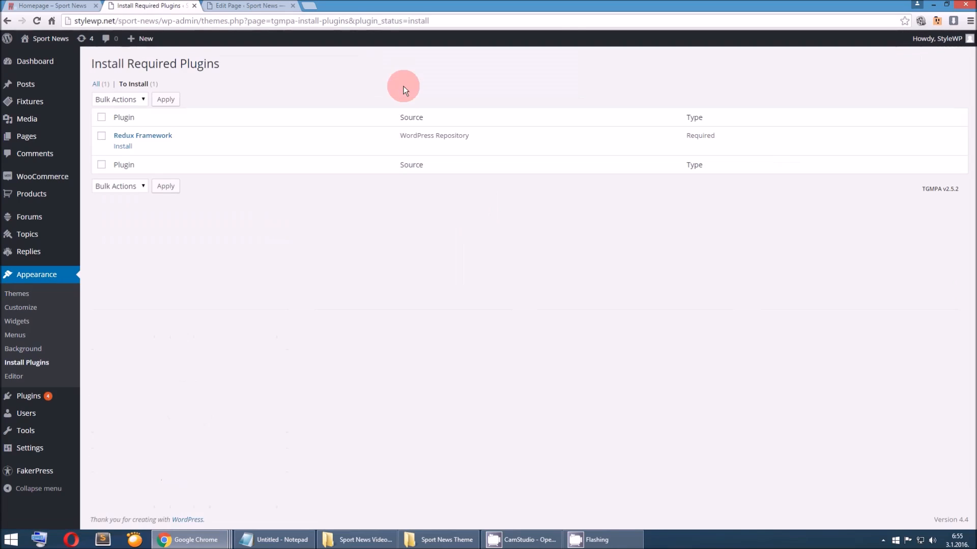
pyautogui.click(123, 146)
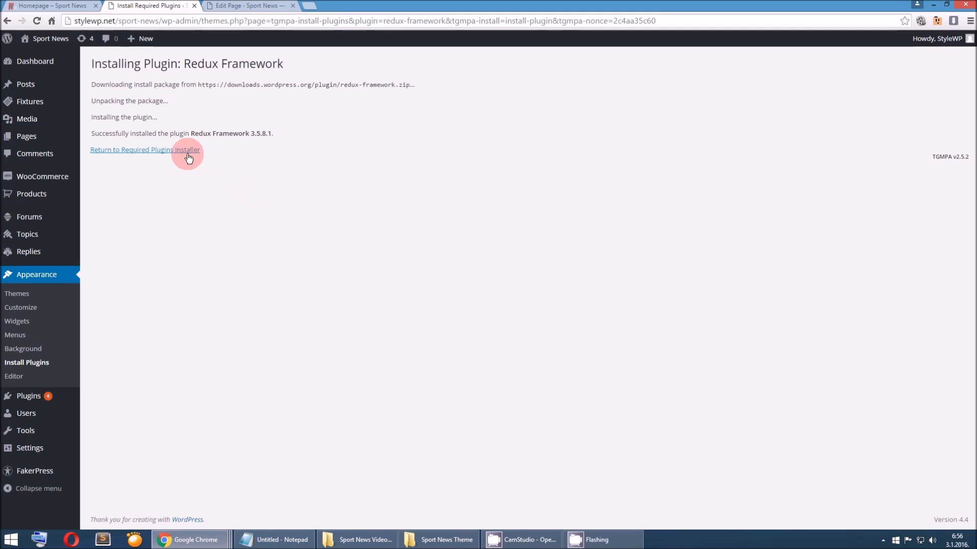
pyautogui.click(188, 152)
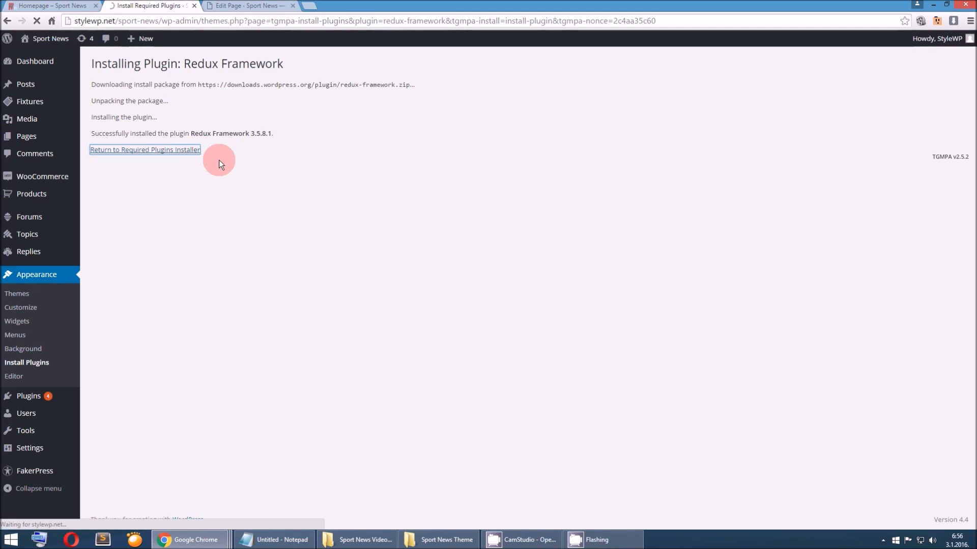
pyautogui.click(126, 146)
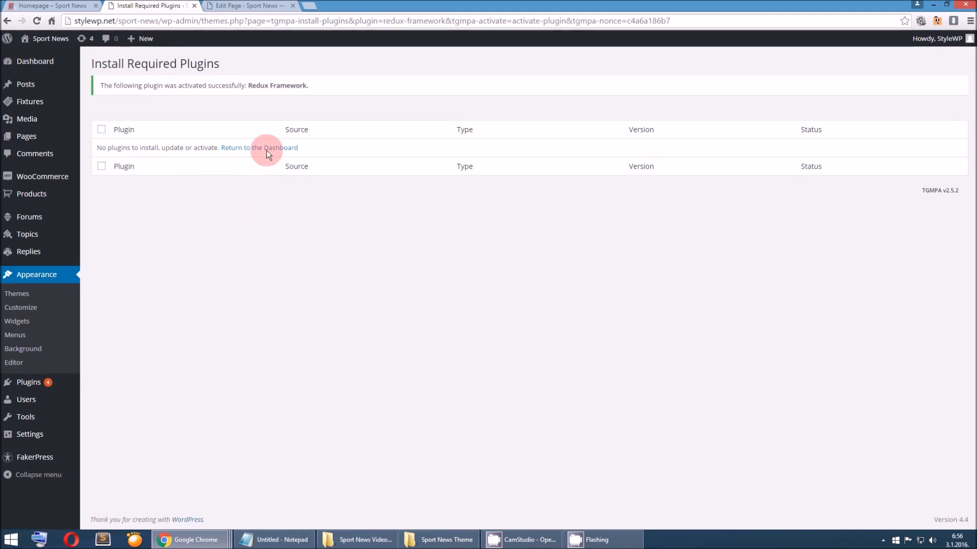
pyautogui.click(267, 149)
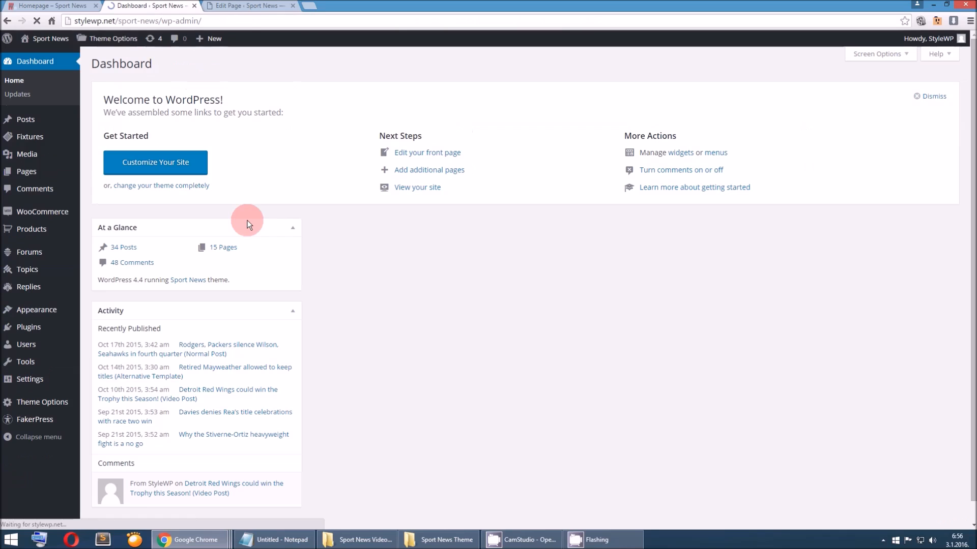
# Review the layout of the site's homepage with the Sport News theme applied
pyautogui.moveTo(68, 404)
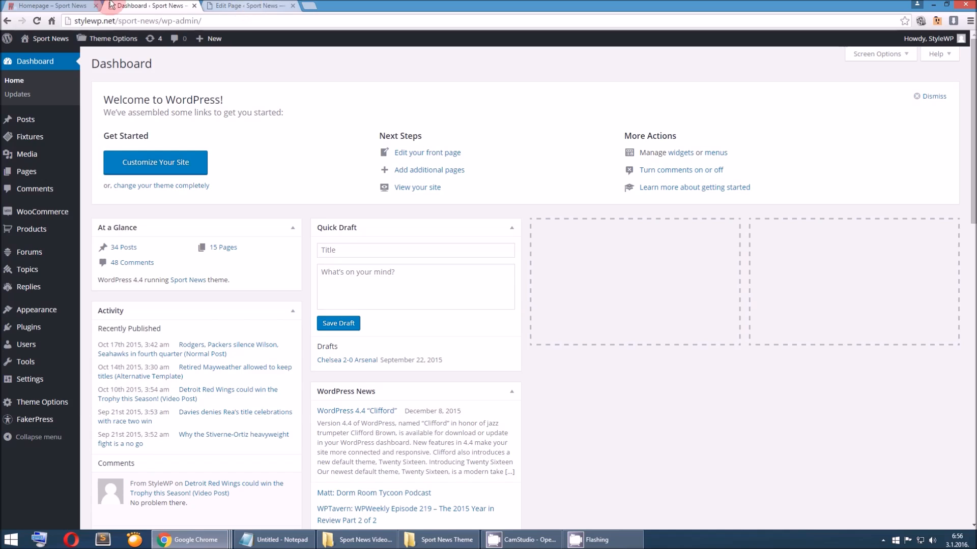
pyautogui.click(4, 5)
pyautogui.scroll(-2, 121, 197)
pyautogui.scroll(1, 121, 197)
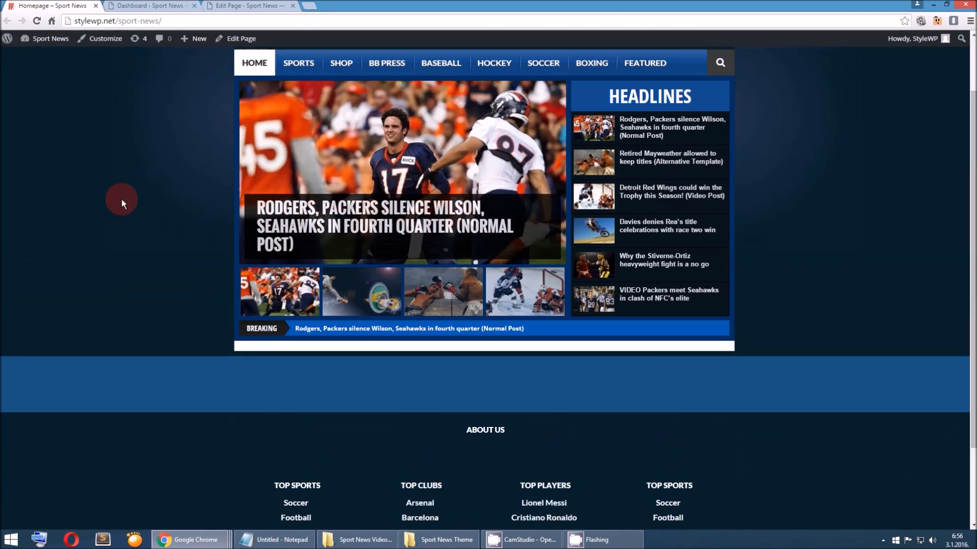
pyautogui.scroll(2, 122, 203)
# Review the title and the available parent pages of the Home page in the page editor
pyautogui.click(236, 6)
pyautogui.moveTo(147, 45)
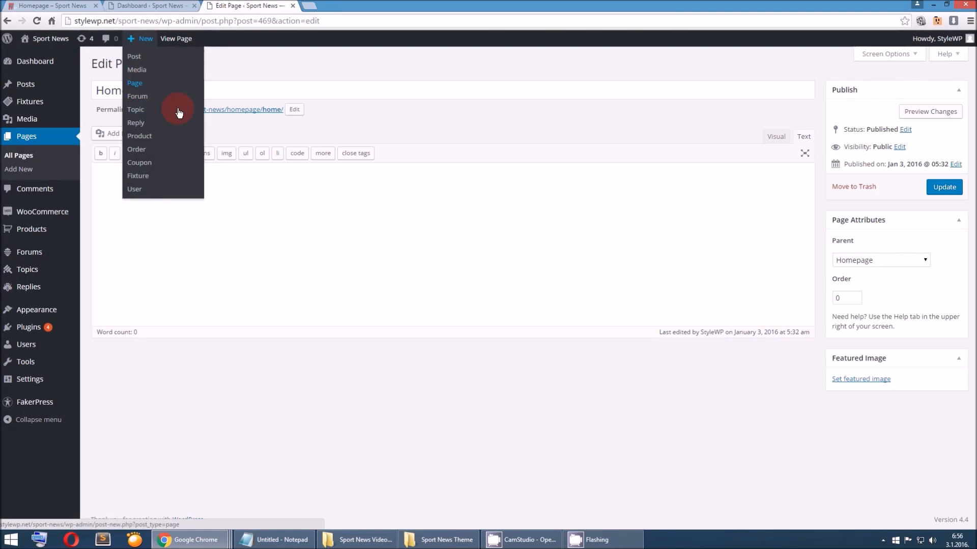
pyautogui.moveTo(146, 93); pyautogui.dragTo(87, 93)
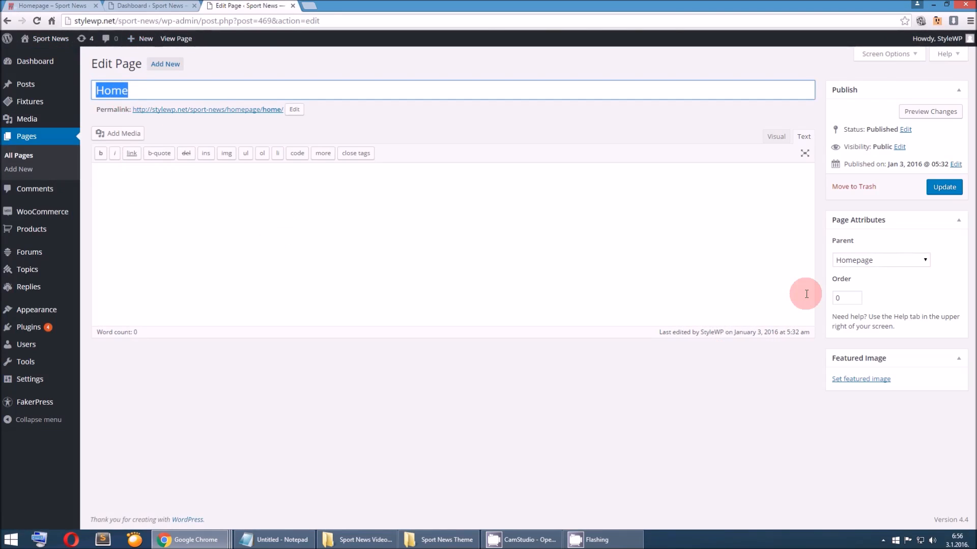
pyautogui.click(855, 265)
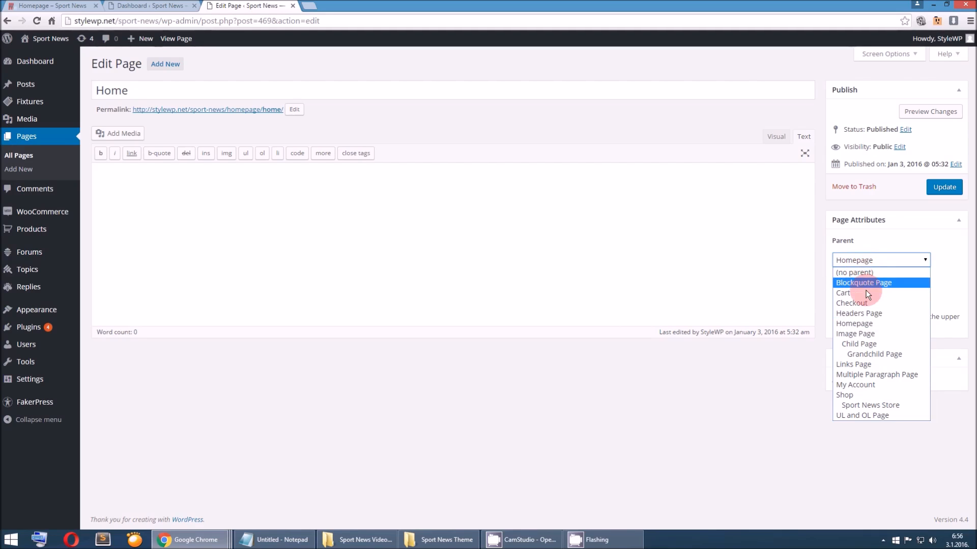
pyautogui.click(931, 228)
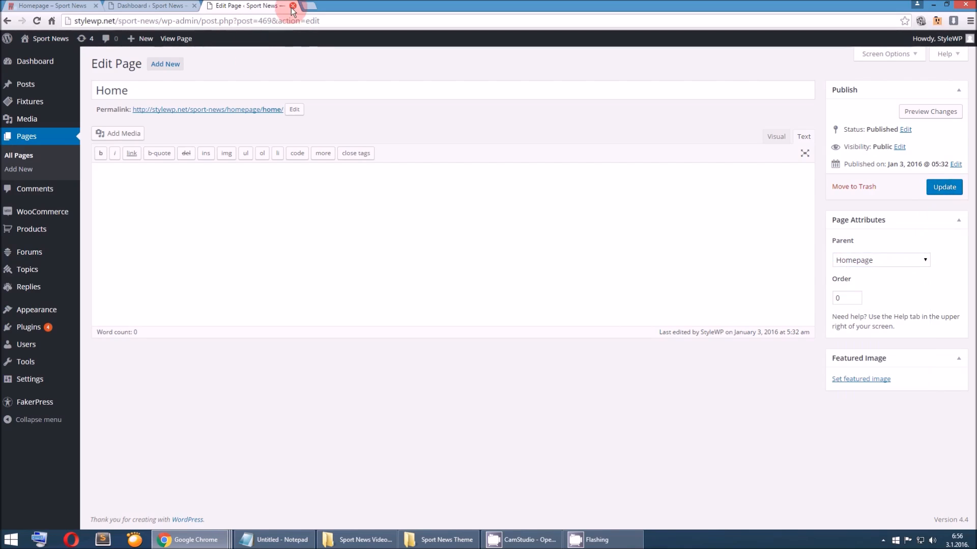
# Choose Homepage as the static front page in the Reading settings, and close the settings page
pyautogui.moveTo(48, 379)
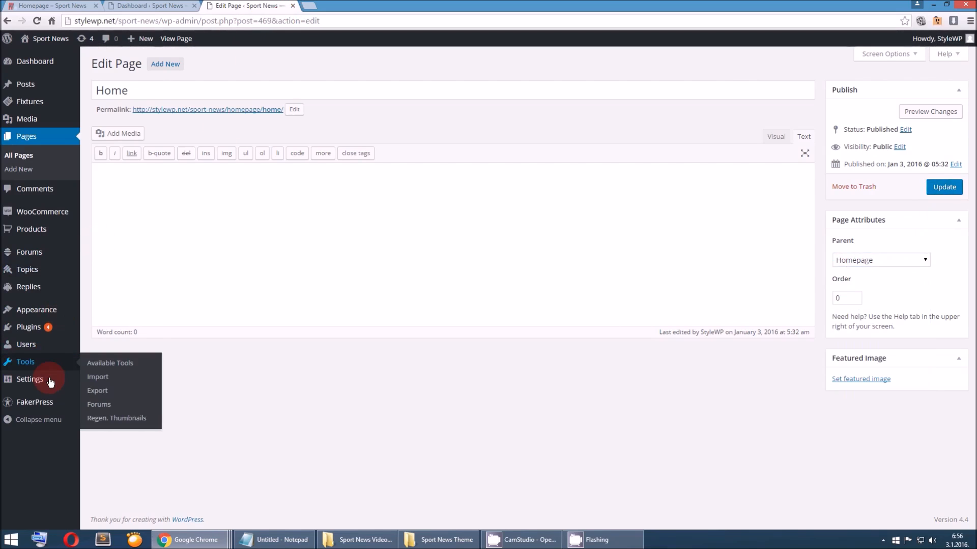
pyautogui.click(105, 407)
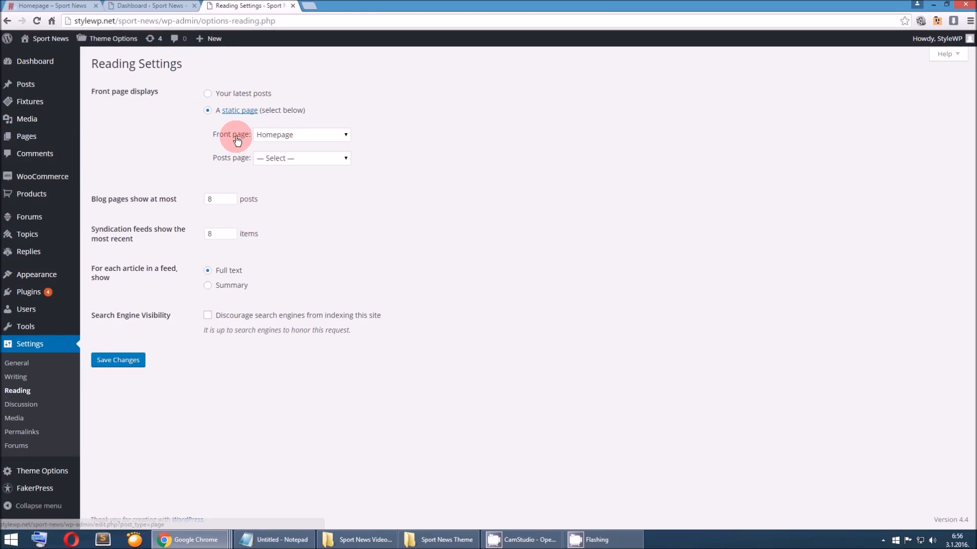
pyautogui.click(282, 134)
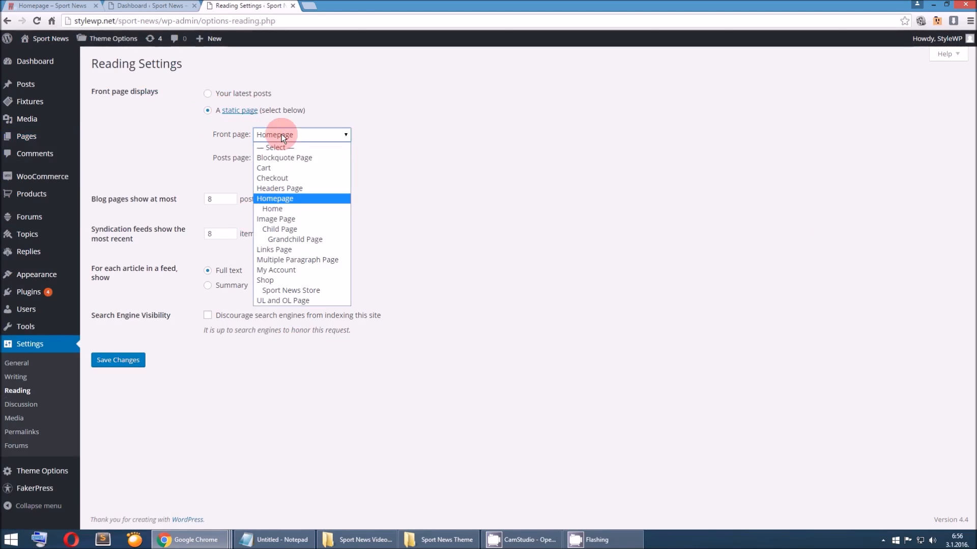
pyautogui.click(289, 199)
pyautogui.click(132, 360)
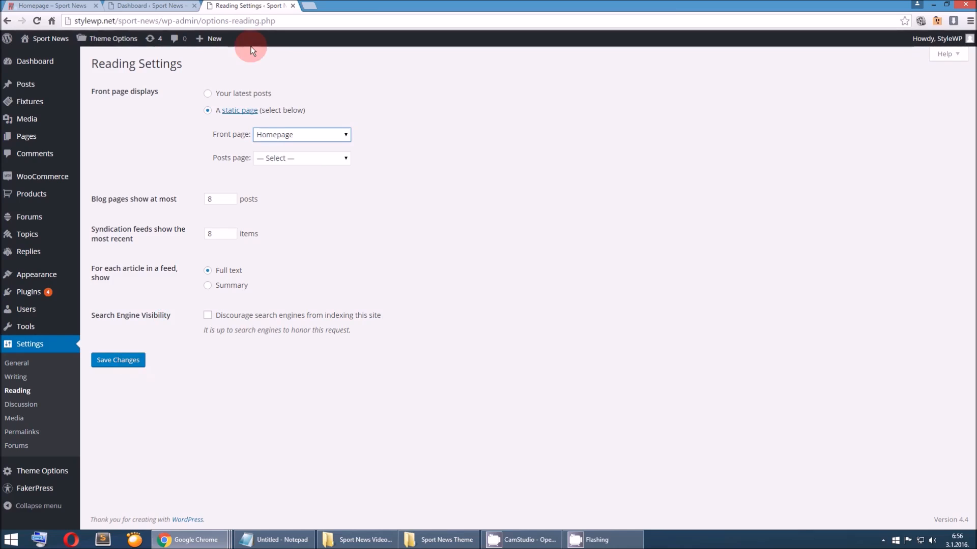
pyautogui.click(293, 6)
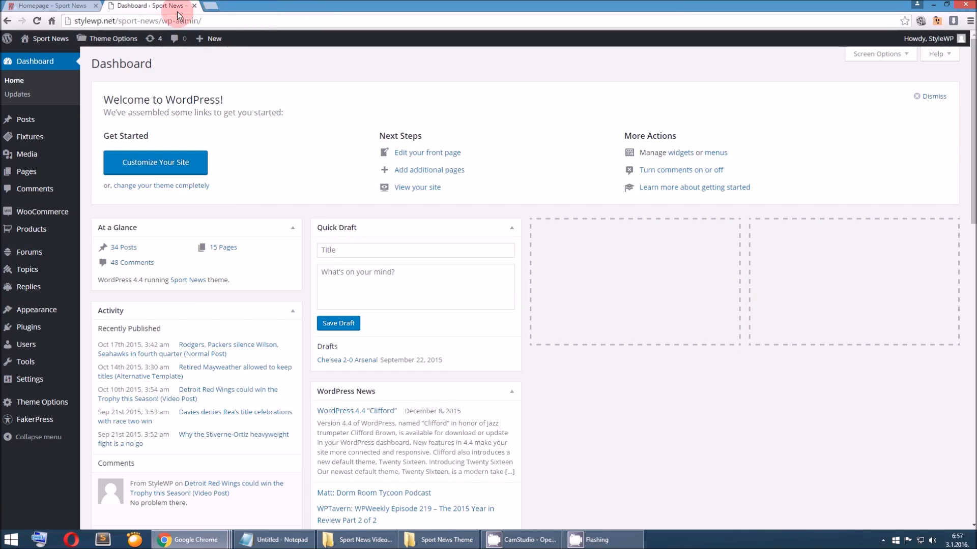
# Place the dashboard ahead of the homepage among the open browser pages, and view the homepage
pyautogui.moveTo(163, 10); pyautogui.dragTo(68, 6)
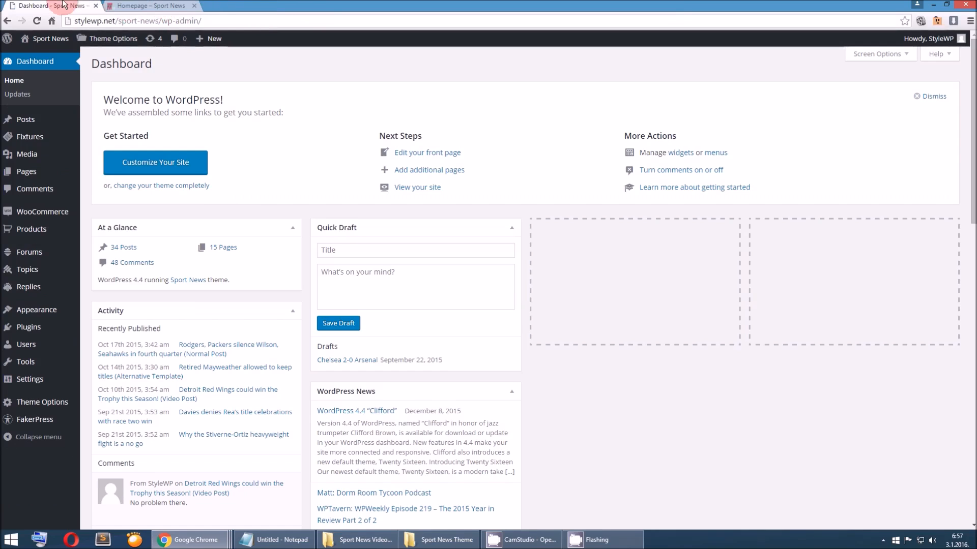
pyautogui.click(135, 5)
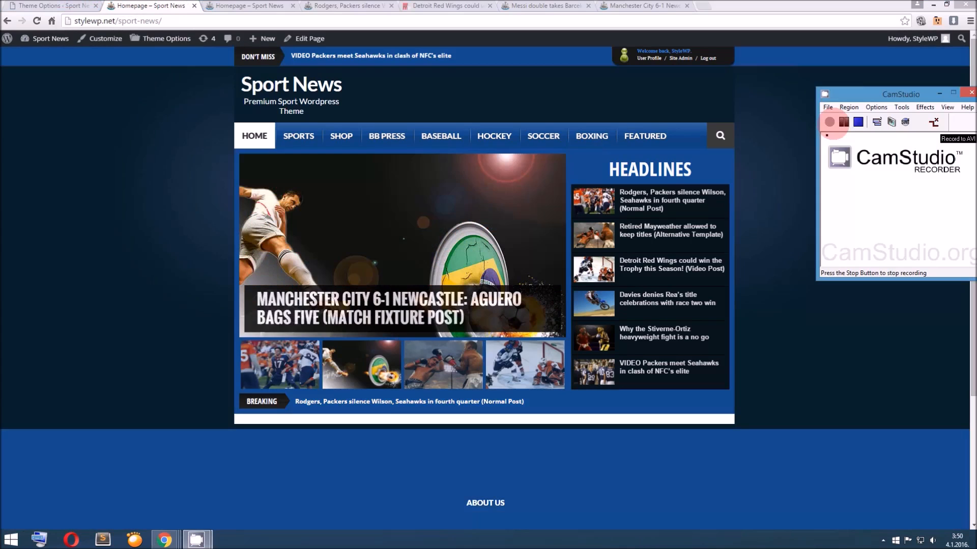
pyautogui.click(829, 122)
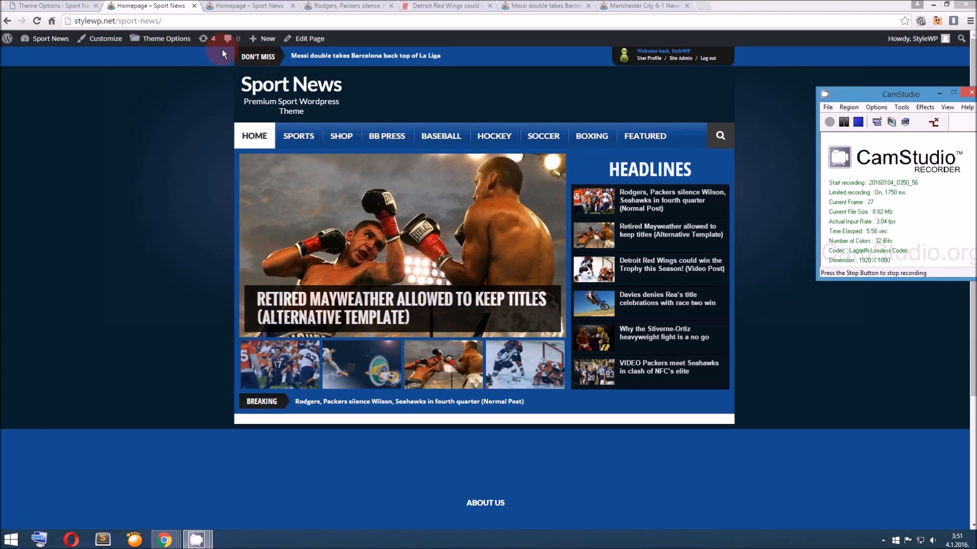
# Compare the Select Header Style setting in the general theme options with the header on the site's homepage
pyautogui.click(69, 6)
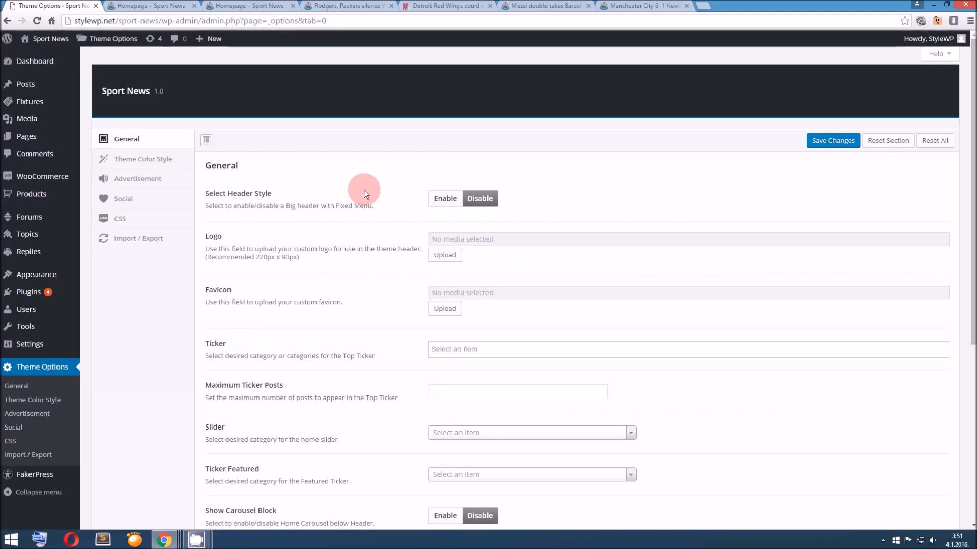
pyautogui.moveTo(227, 194); pyautogui.dragTo(376, 195)
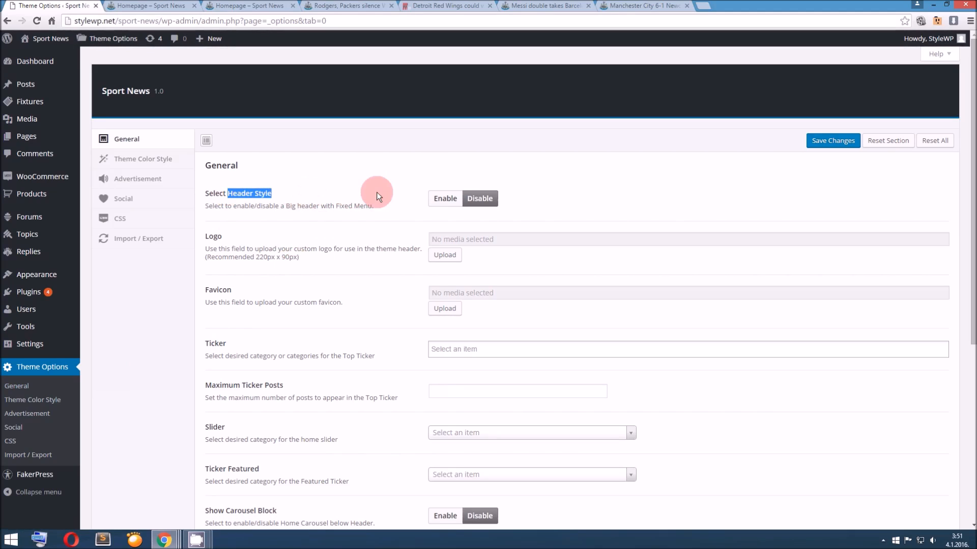
pyautogui.click(156, 5)
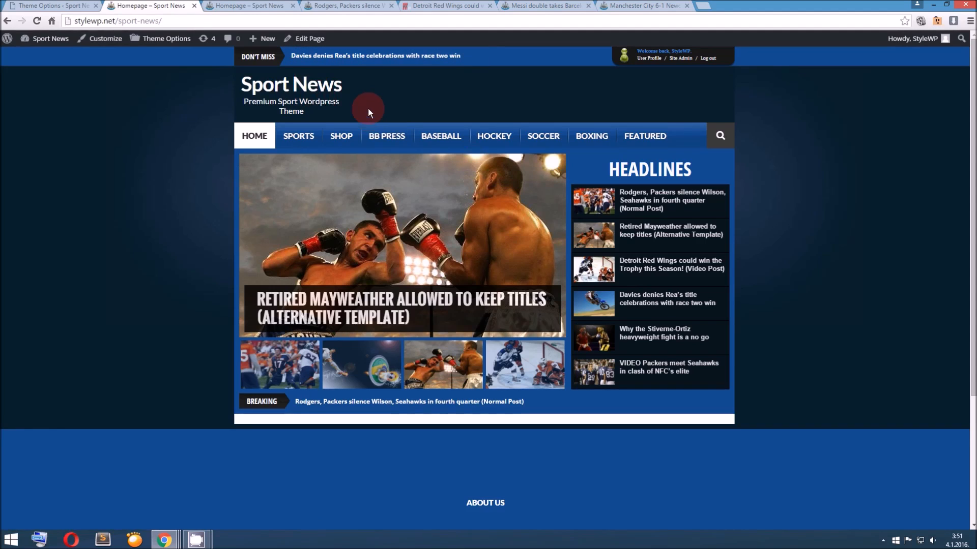
pyautogui.click(49, 6)
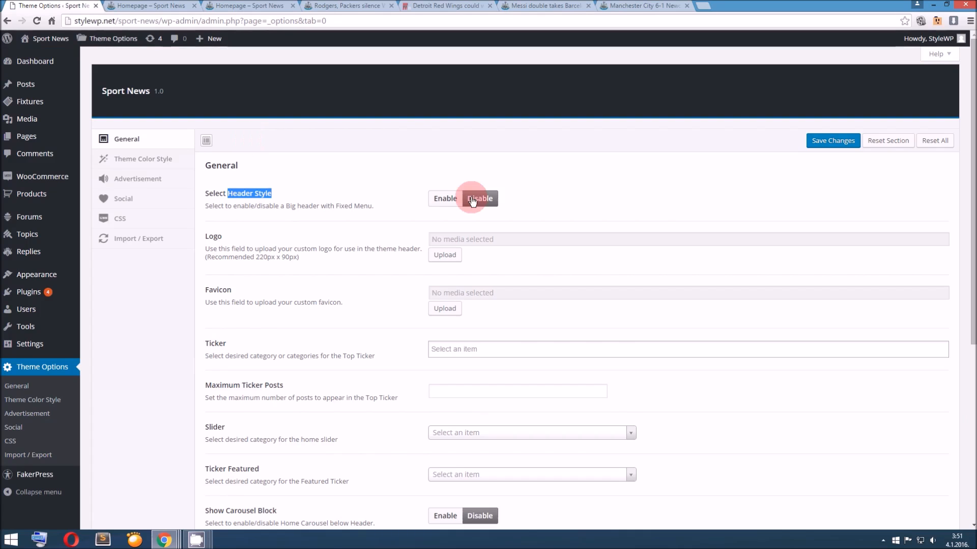
pyautogui.click(192, 10)
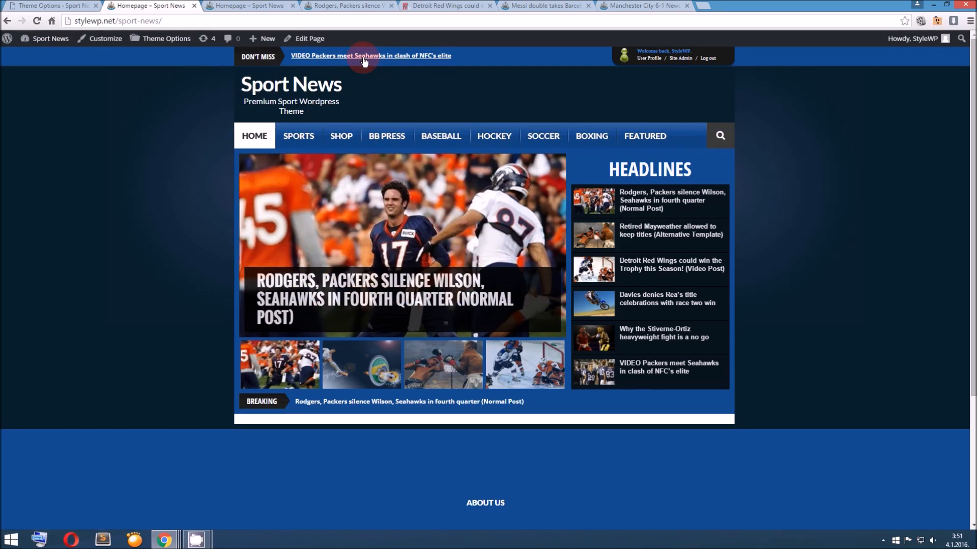
pyautogui.click(84, 6)
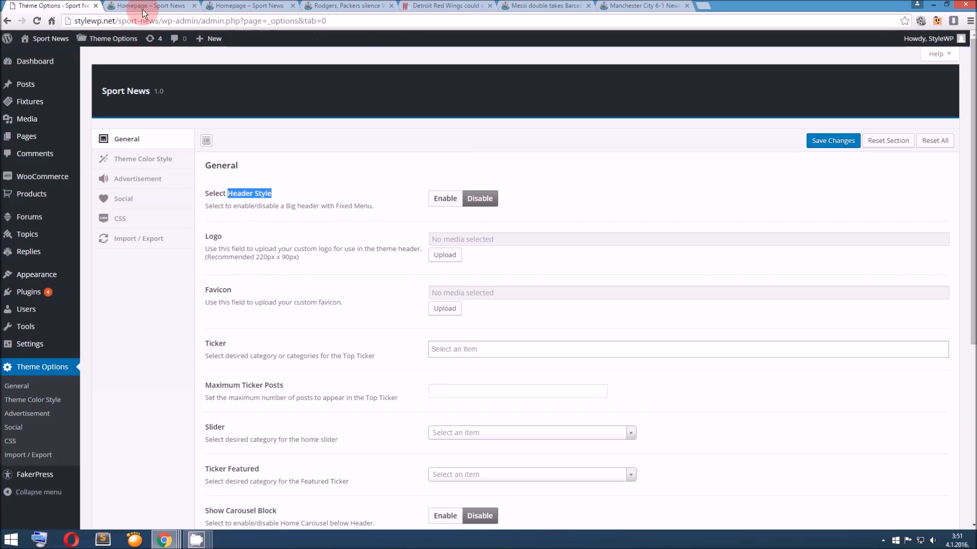
# Enable the big header with fixed menu, save the theme options, and check how the reloaded homepage behaves along its length
pyautogui.click(446, 203)
pyautogui.click(832, 141)
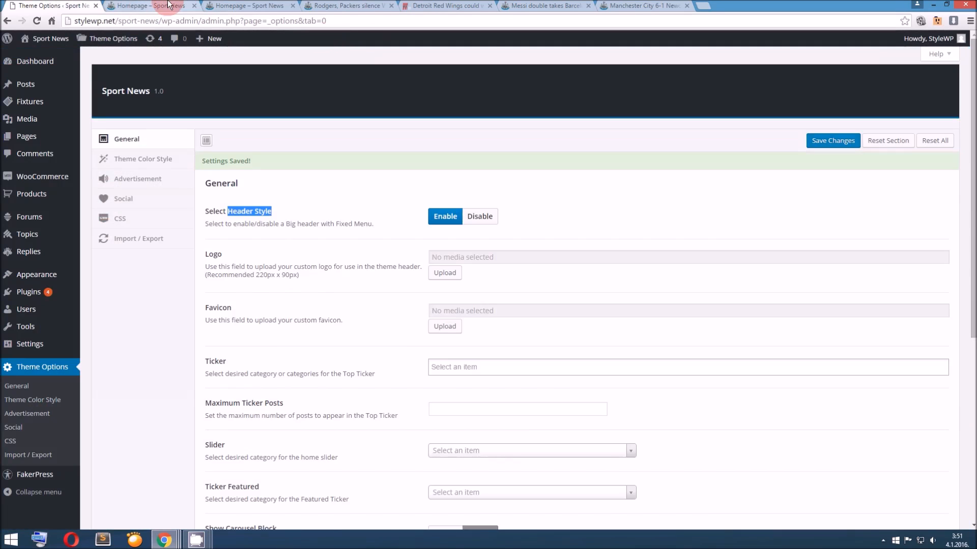
pyautogui.click(181, 4)
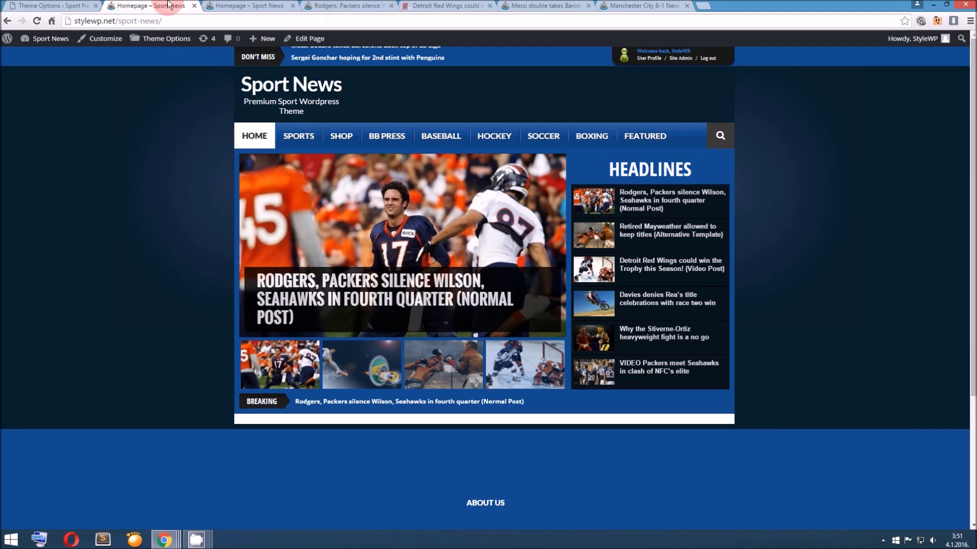
pyautogui.click(295, 87)
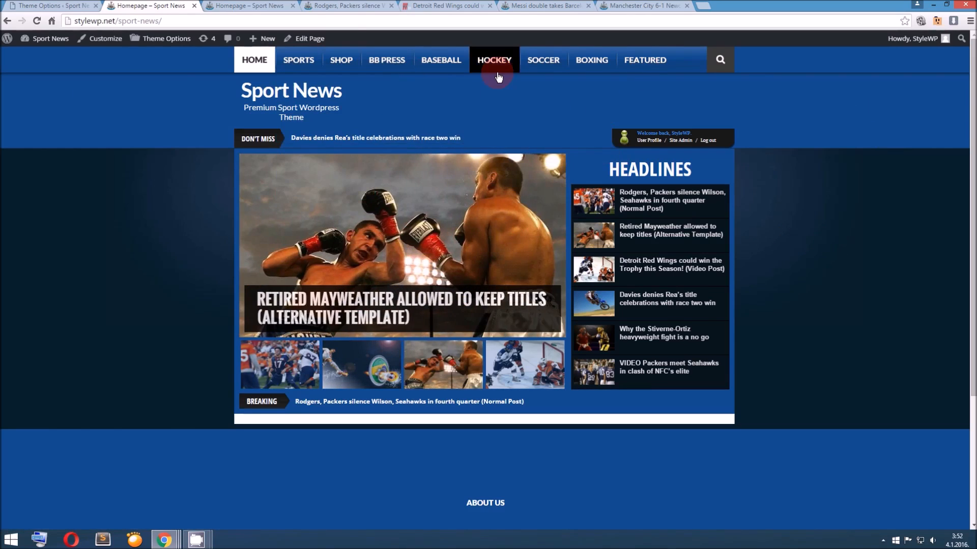
pyautogui.scroll(-3, 740, 246)
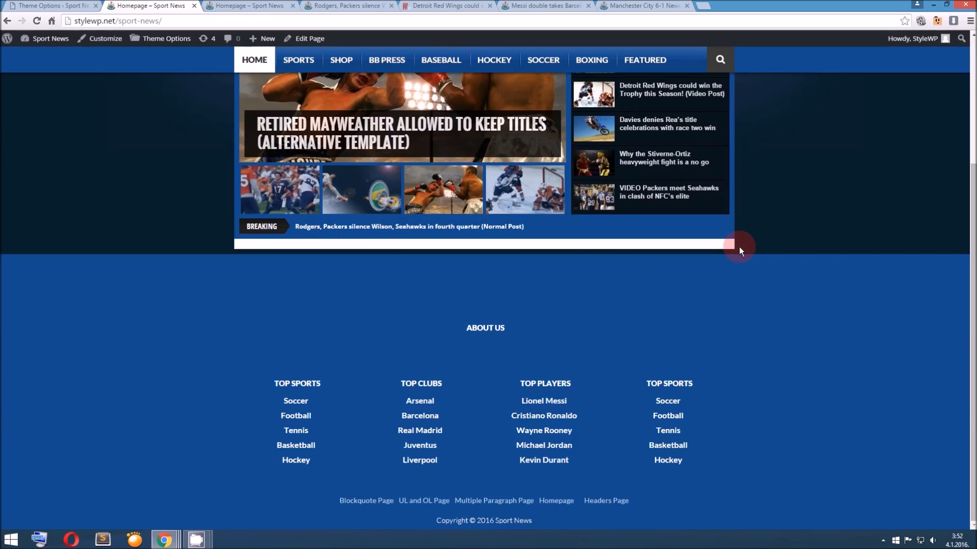
pyautogui.scroll(3, 739, 246)
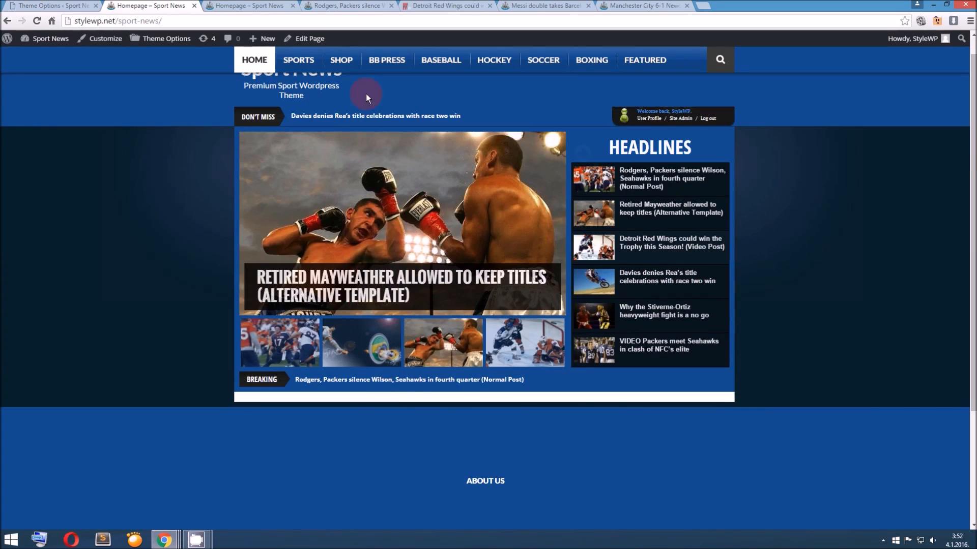
pyautogui.scroll(-3, 761, 246)
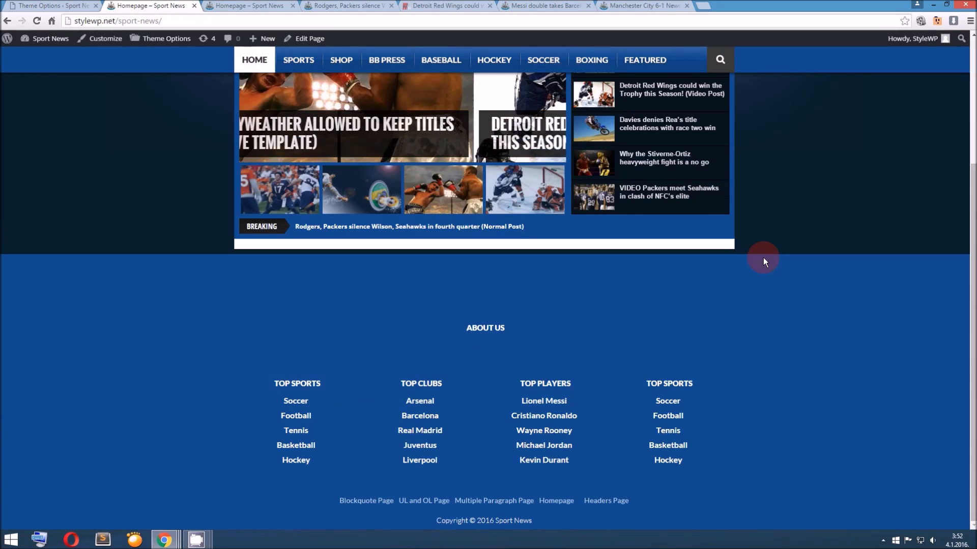
pyautogui.scroll(4, 763, 257)
# Set the theme's header logo to sport-news-blue-logo.png from the media library
pyautogui.click(51, 5)
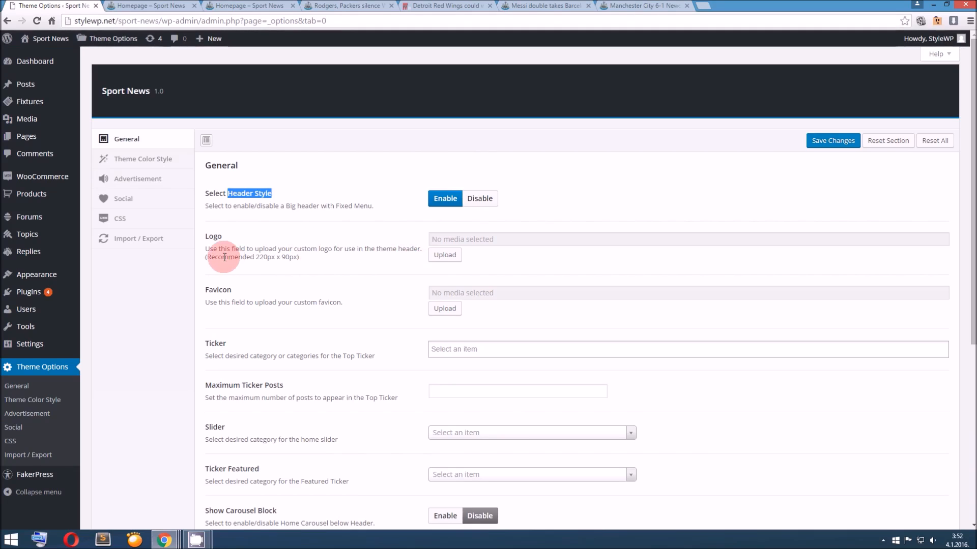
pyautogui.moveTo(259, 257); pyautogui.dragTo(294, 257)
pyautogui.click(446, 255)
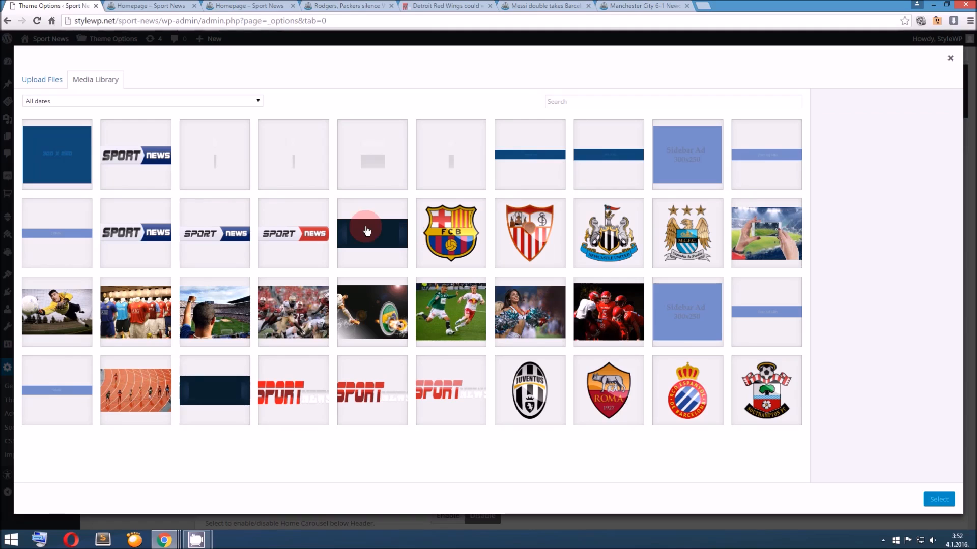
pyautogui.click(163, 156)
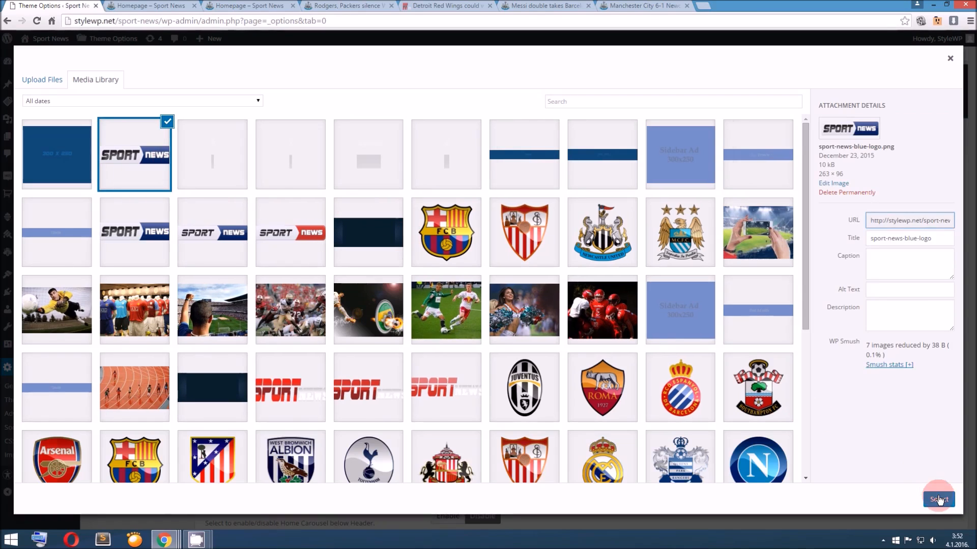
pyautogui.click(937, 497)
# Set the site's favicon to barcelona-fc-logo.png from the media library
pyautogui.scroll(-1, 511, 325)
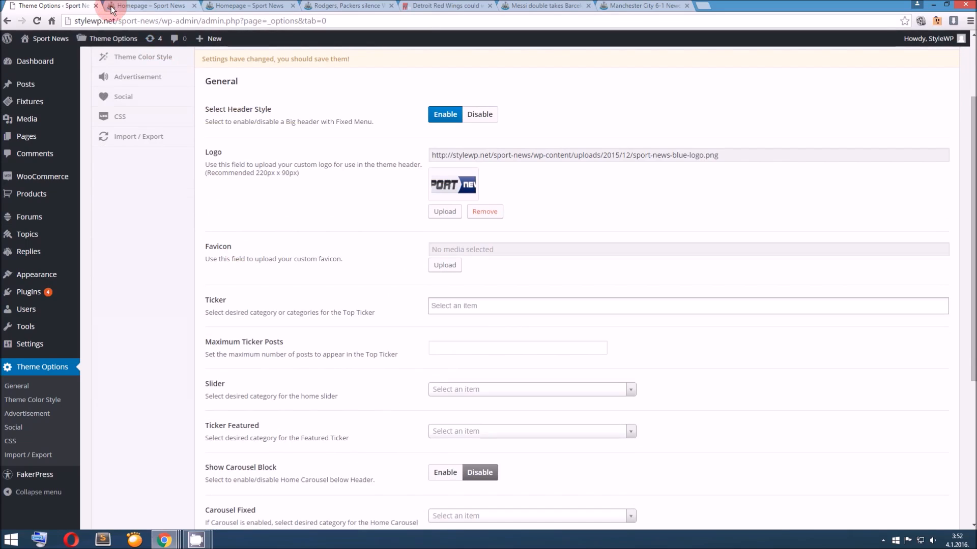
pyautogui.click(446, 264)
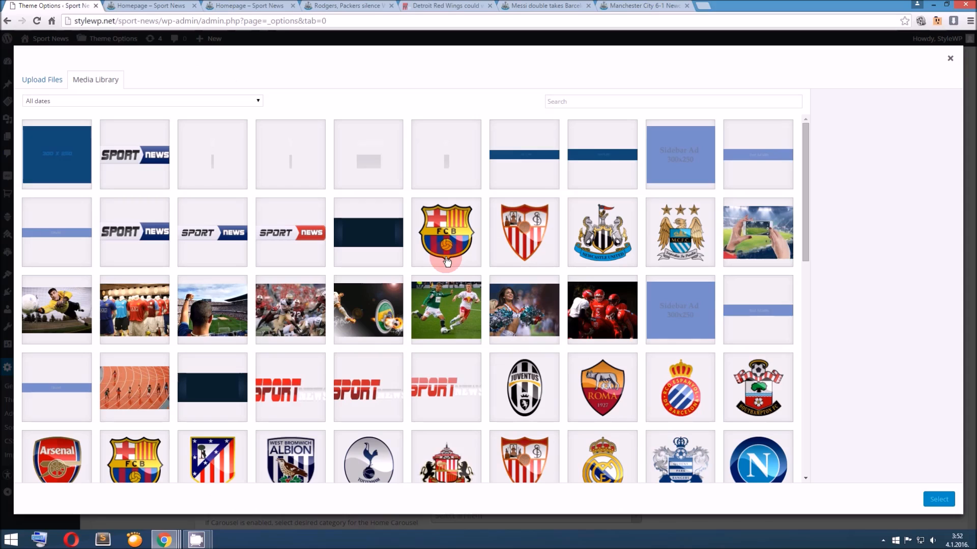
pyautogui.click(481, 258)
pyautogui.click(947, 503)
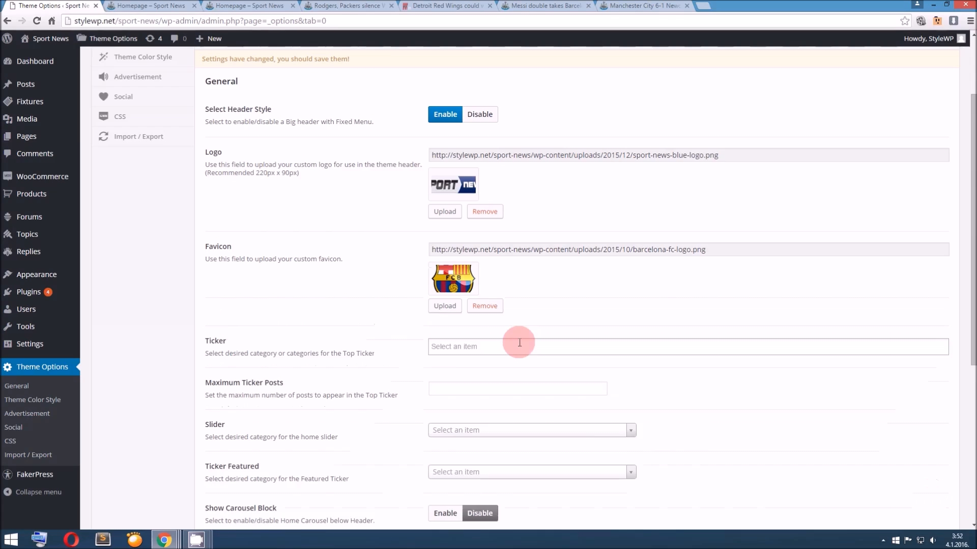
# Set the top Ticker categories to Athletics, Boxing and Hockey, and limit Maximum Ticker Posts to 5
pyautogui.scroll(-2, 427, 310)
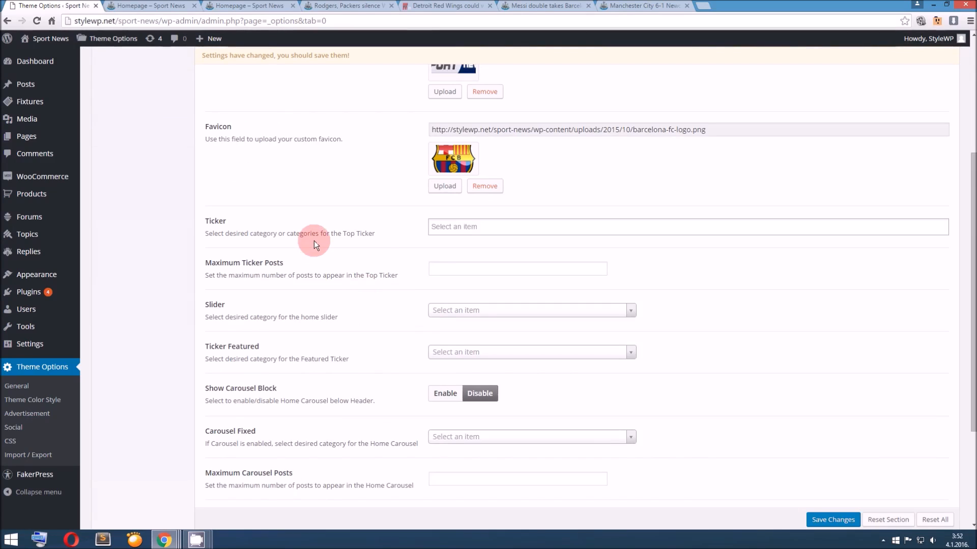
pyautogui.click(147, 6)
pyautogui.click(301, 110)
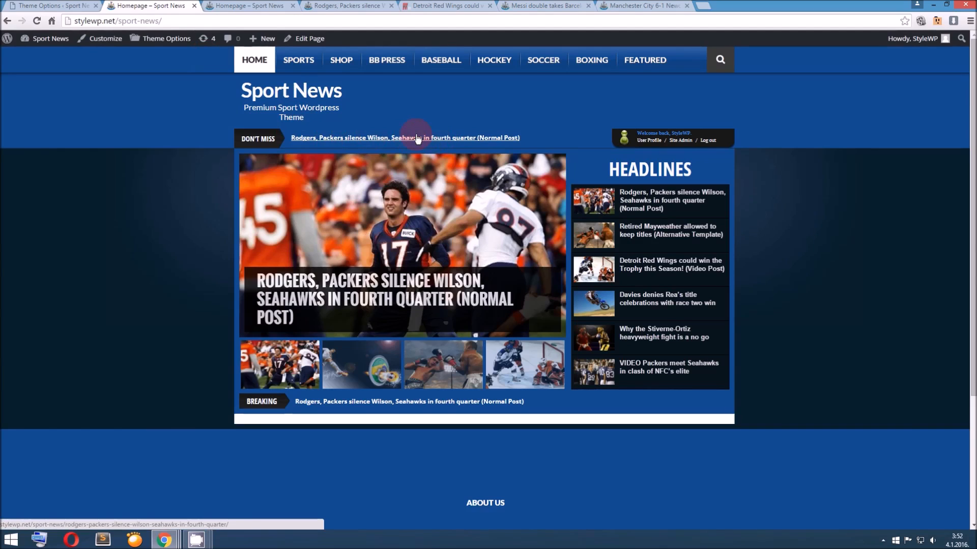
pyautogui.click(51, 6)
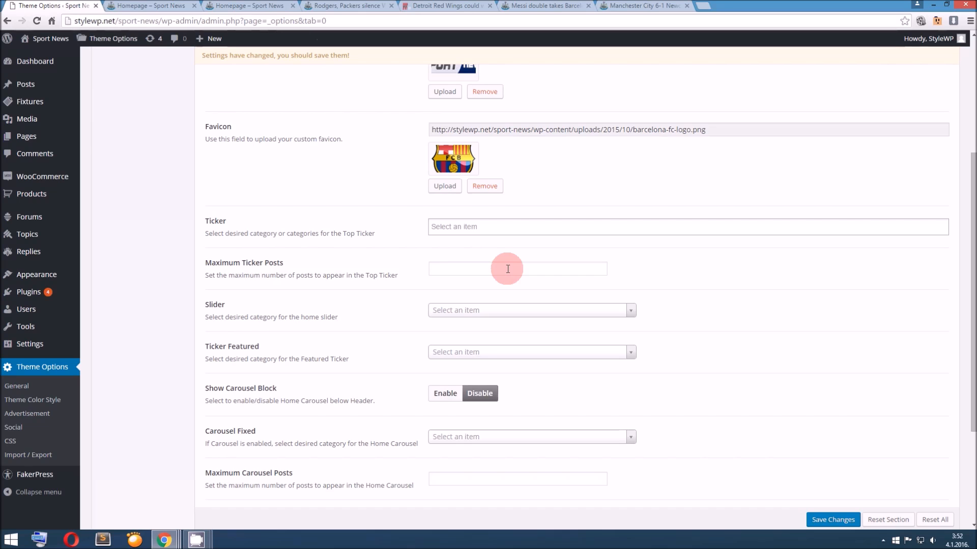
pyautogui.click(465, 229)
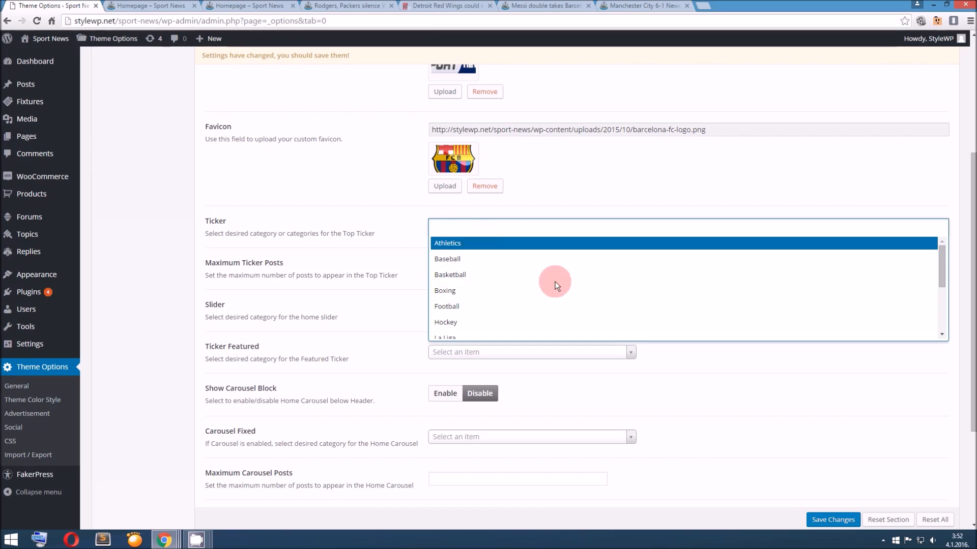
pyautogui.click(509, 248)
pyautogui.click(509, 230)
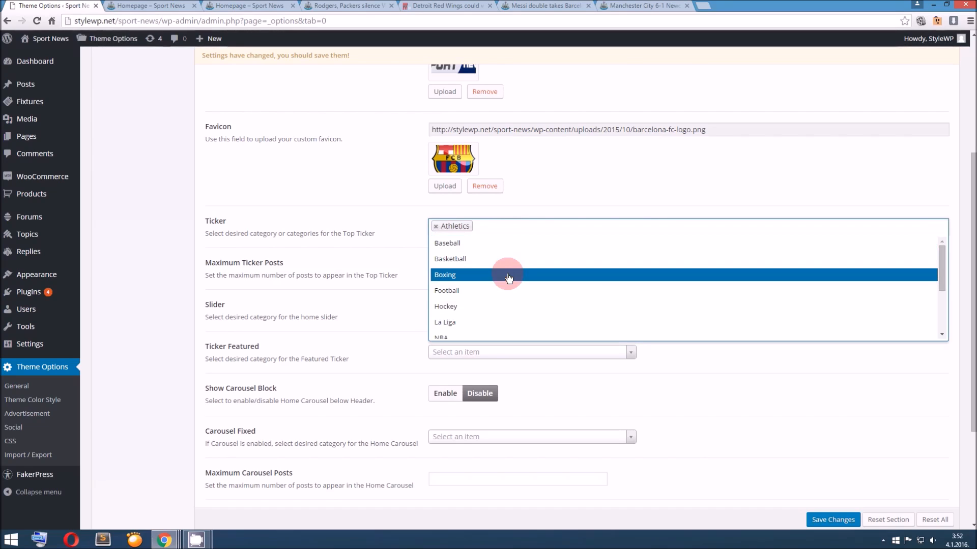
pyautogui.click(508, 275)
pyautogui.click(529, 228)
pyautogui.click(514, 288)
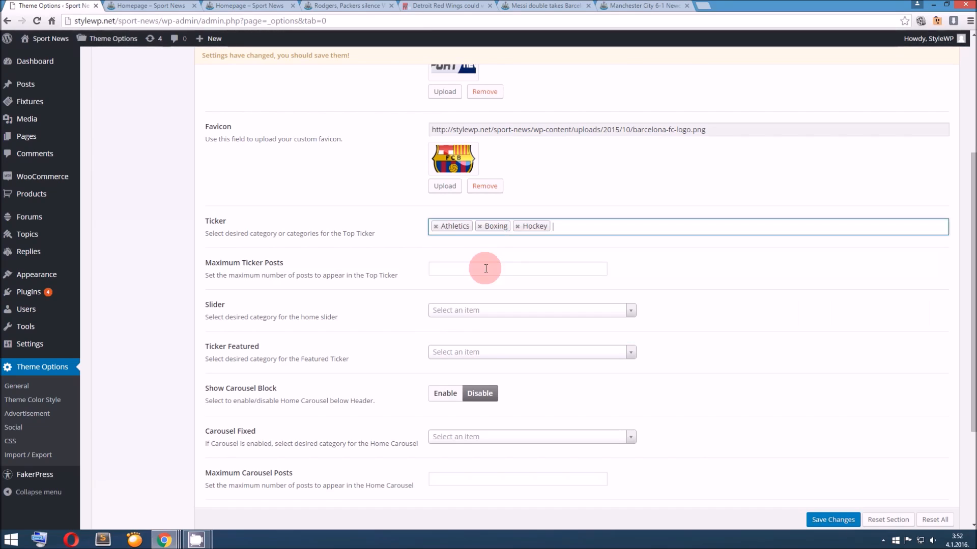
pyautogui.click(487, 265)
pyautogui.write('5')
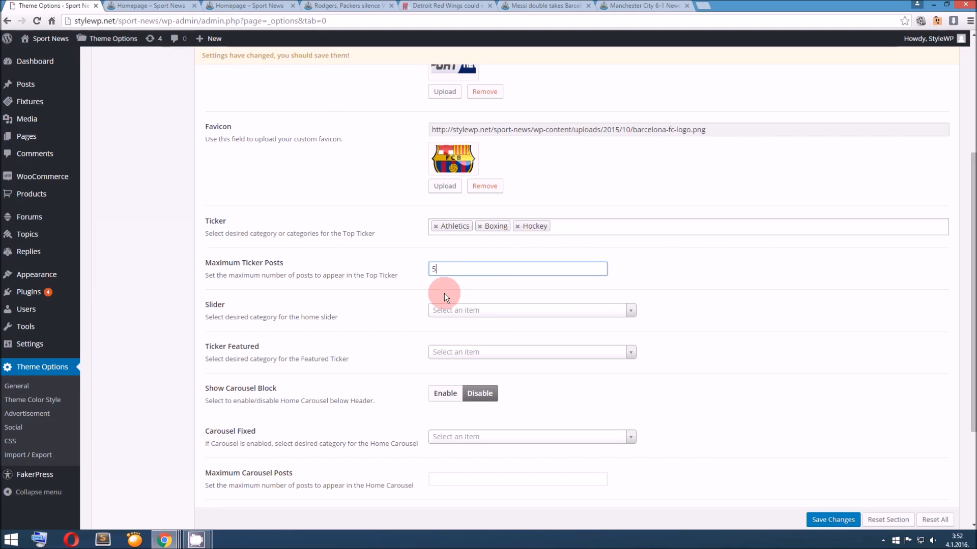
# Choose the Sport category for the home slider and check where the slider sits on the homepage
pyautogui.click(466, 311)
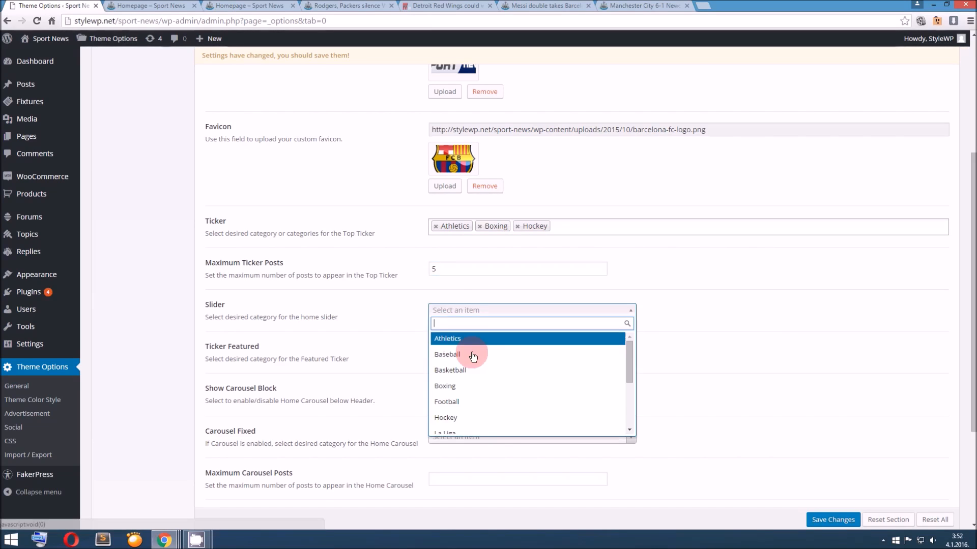
pyautogui.scroll(-1, 478, 371)
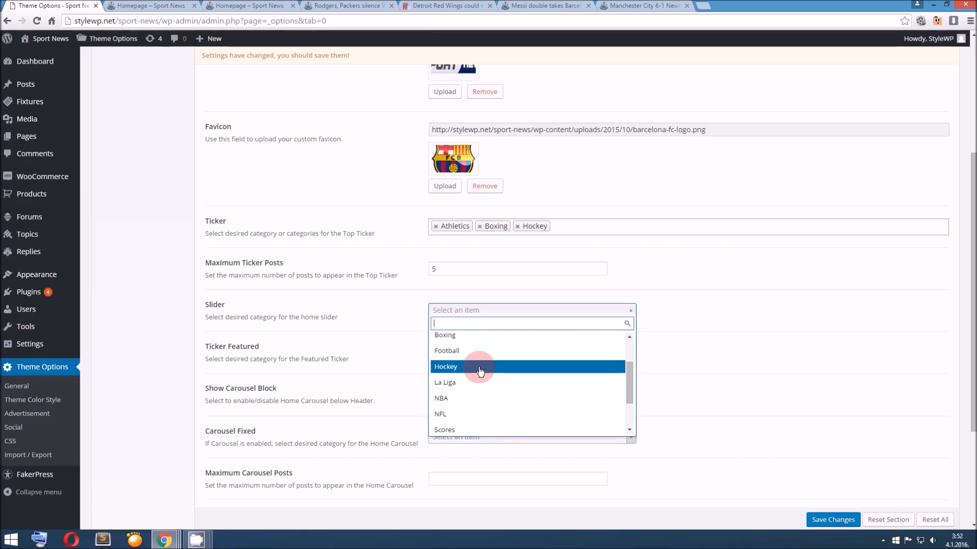
pyautogui.scroll(2, 479, 374)
pyautogui.scroll(-3, 476, 375)
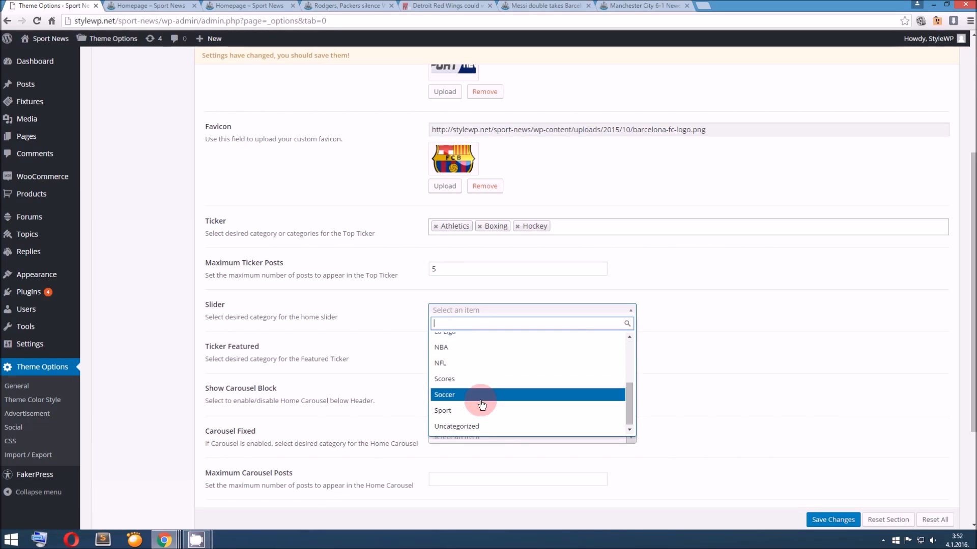
pyautogui.scroll(5, 477, 376)
pyautogui.scroll(-2, 483, 400)
pyautogui.click(487, 435)
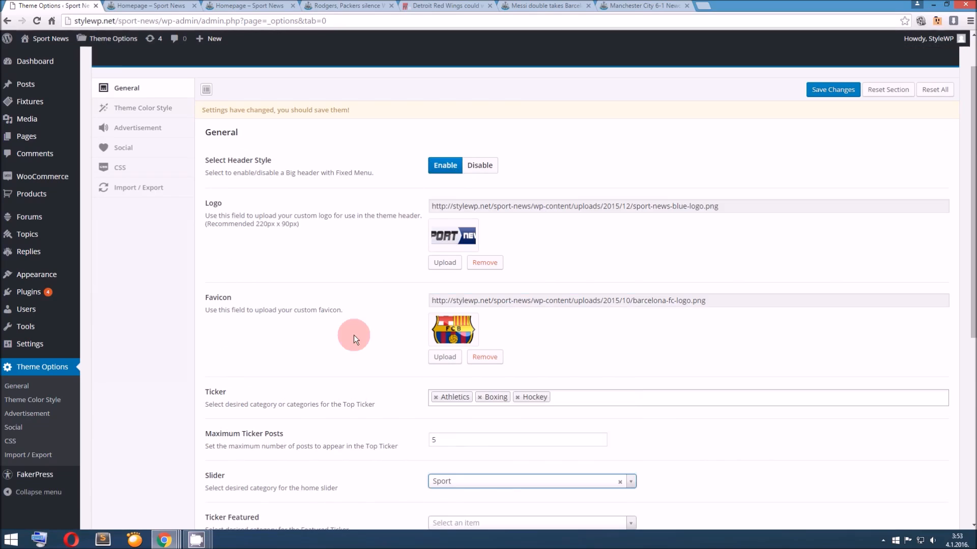
pyautogui.scroll(-3, 392, 302)
pyautogui.click(147, 7)
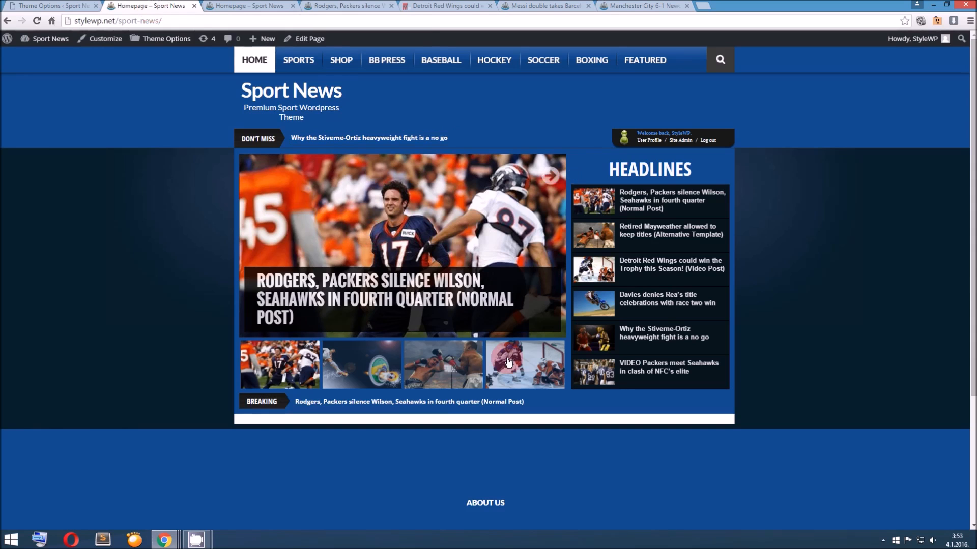
pyautogui.click(390, 333)
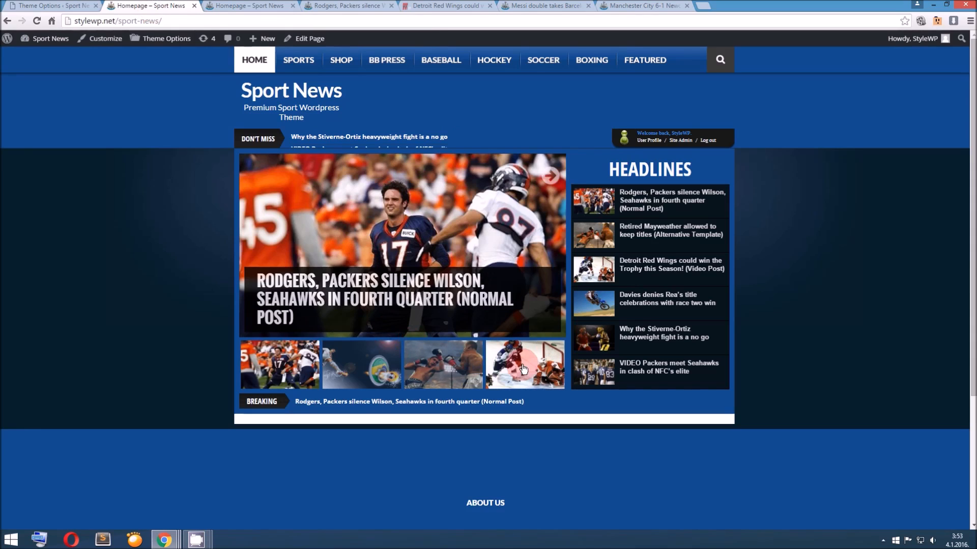
pyautogui.click(76, 6)
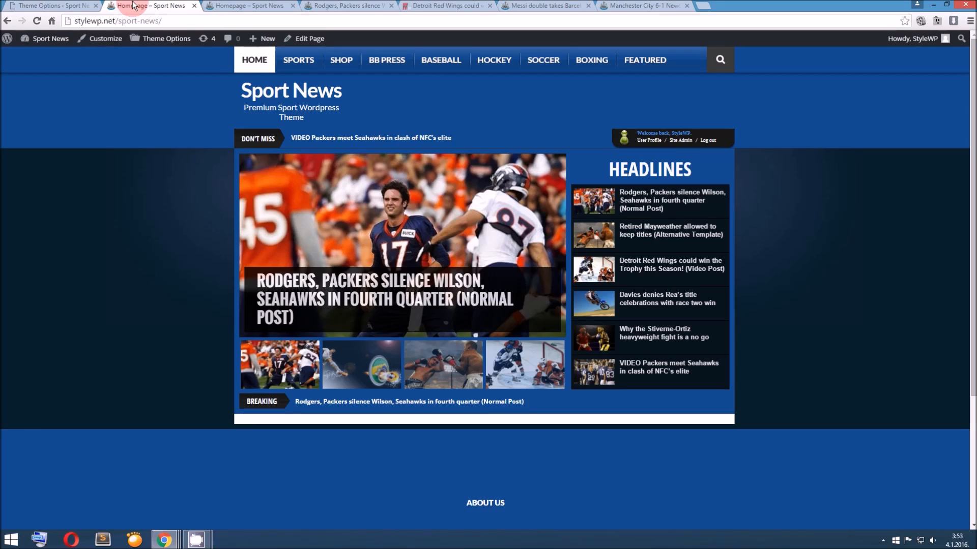
# Assign the Soccer category to the Ticker Featured option
pyautogui.click(147, 6)
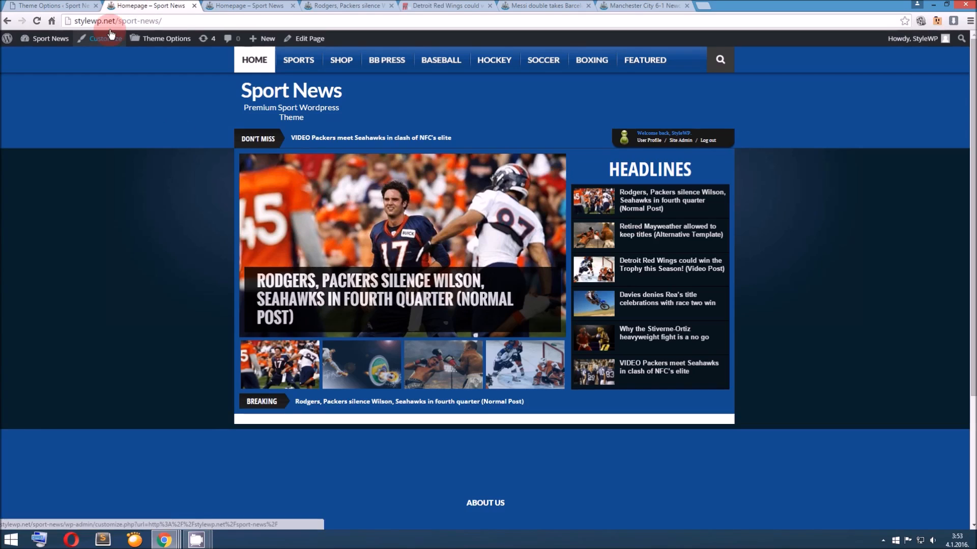
pyautogui.click(85, 5)
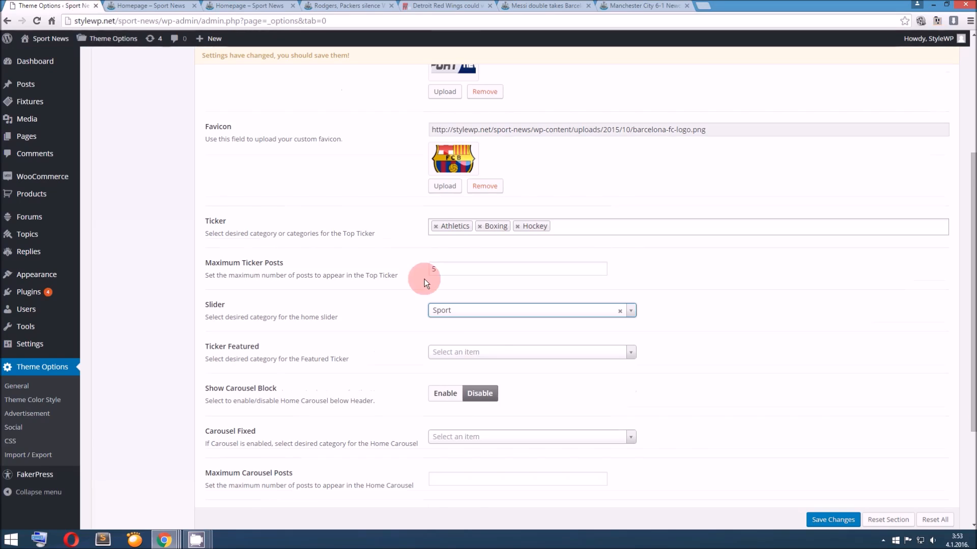
pyautogui.scroll(-1, 436, 290)
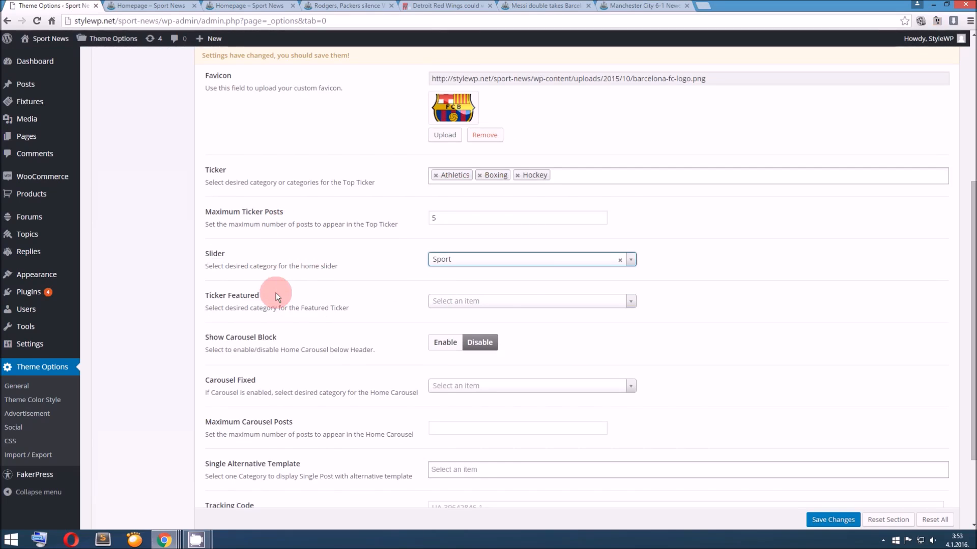
pyautogui.click(450, 301)
pyautogui.scroll(-3, 488, 371)
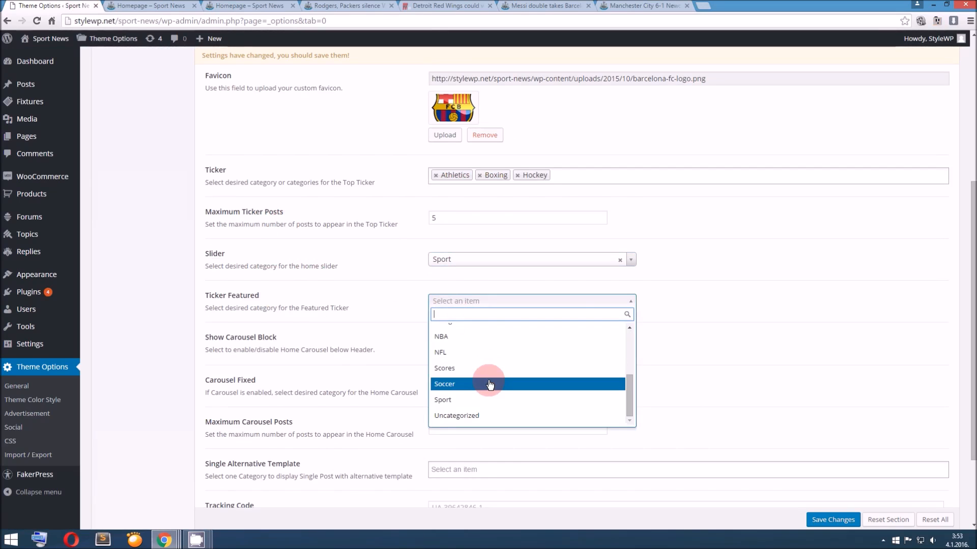
pyautogui.click(490, 384)
# Enable the home carousel block below the header and save the theme options
pyautogui.click(150, 6)
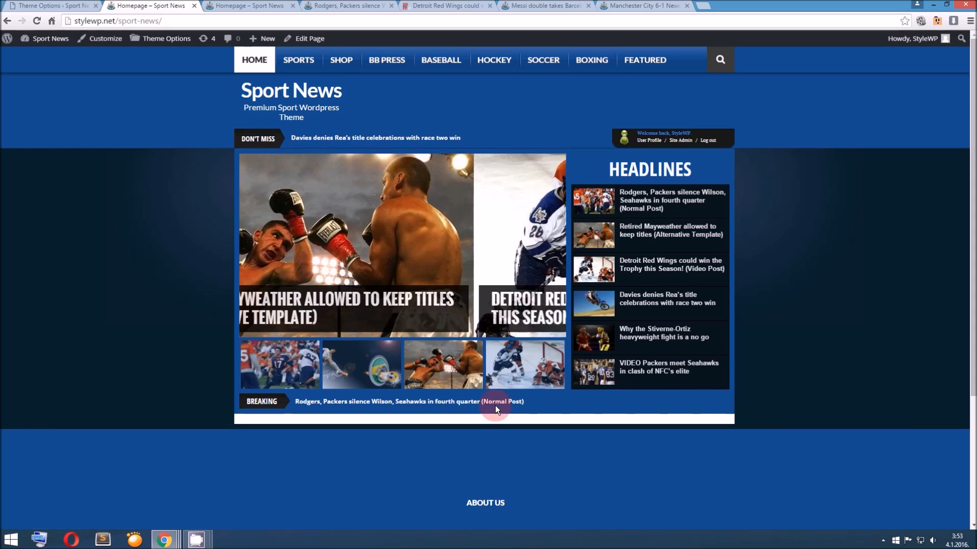
pyautogui.click(57, 5)
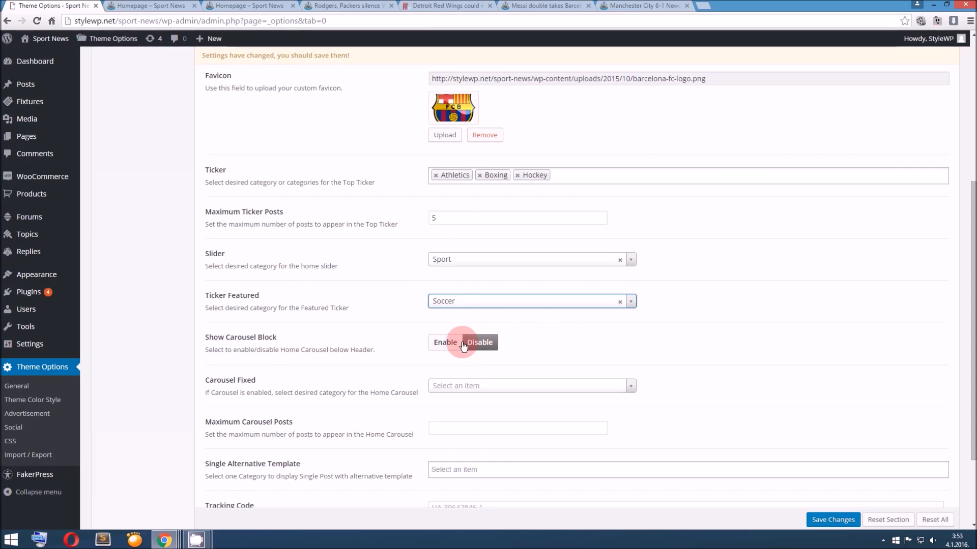
pyautogui.click(446, 342)
pyautogui.click(832, 520)
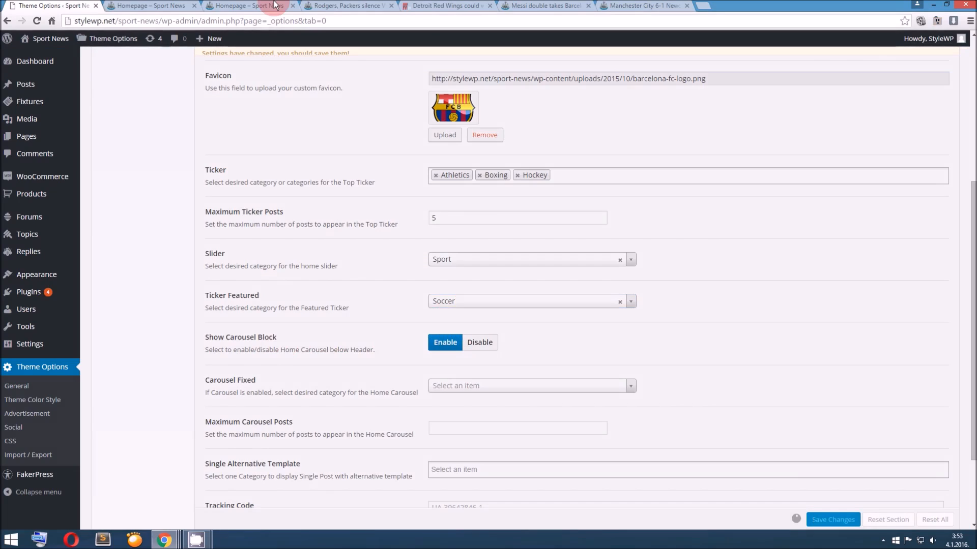
pyautogui.click(151, 6)
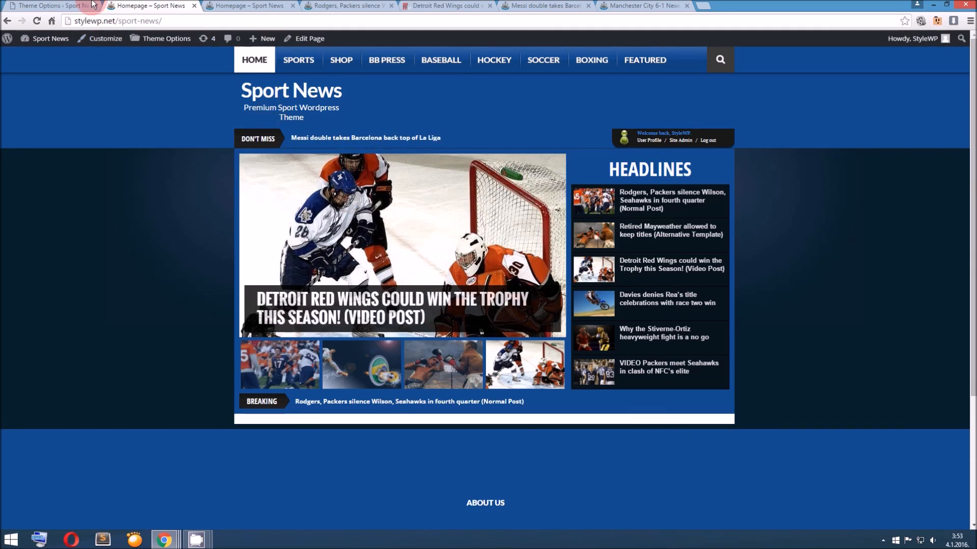
pyautogui.click(45, 6)
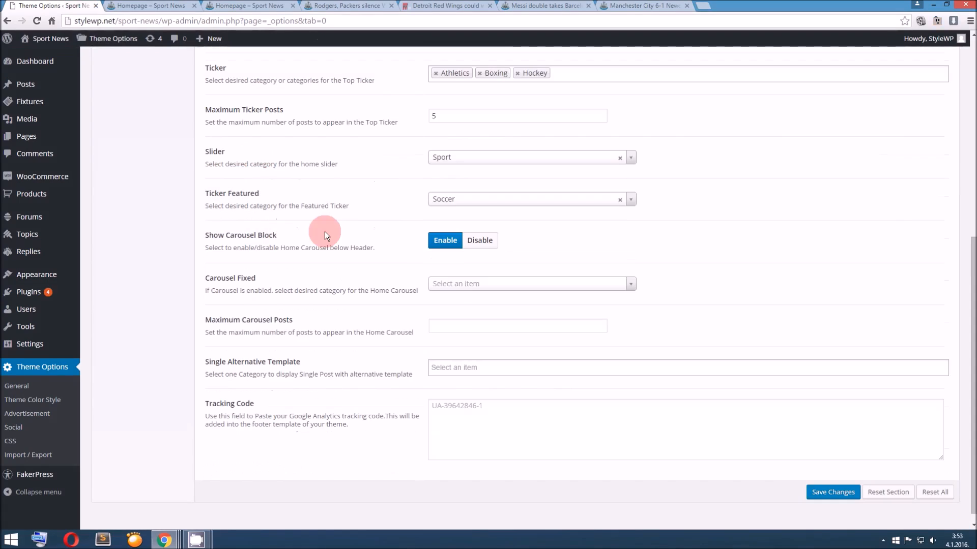
# Set Carousel Fixed to the Sport category with a maximum of 8 carousel posts, and save the theme options
pyautogui.click(458, 284)
pyautogui.scroll(-5, 486, 343)
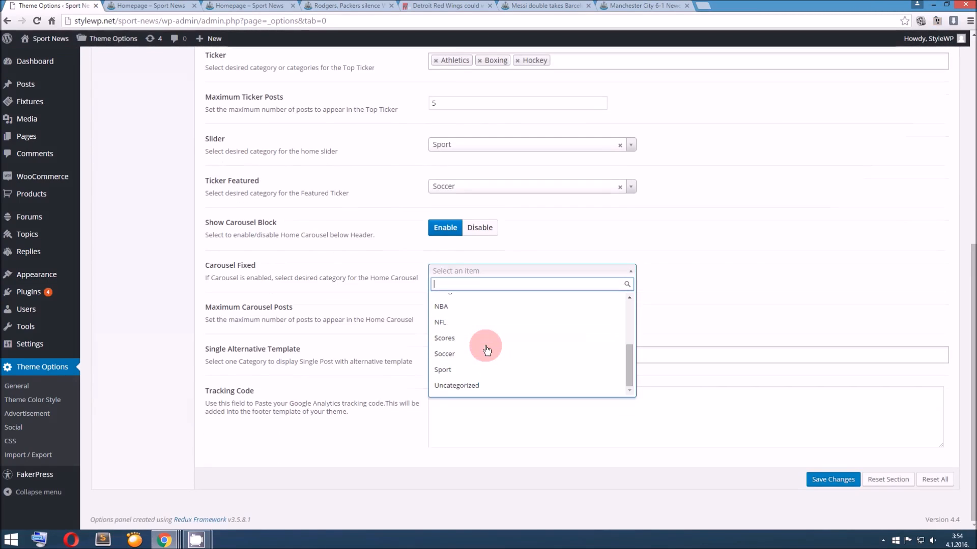
pyautogui.click(473, 371)
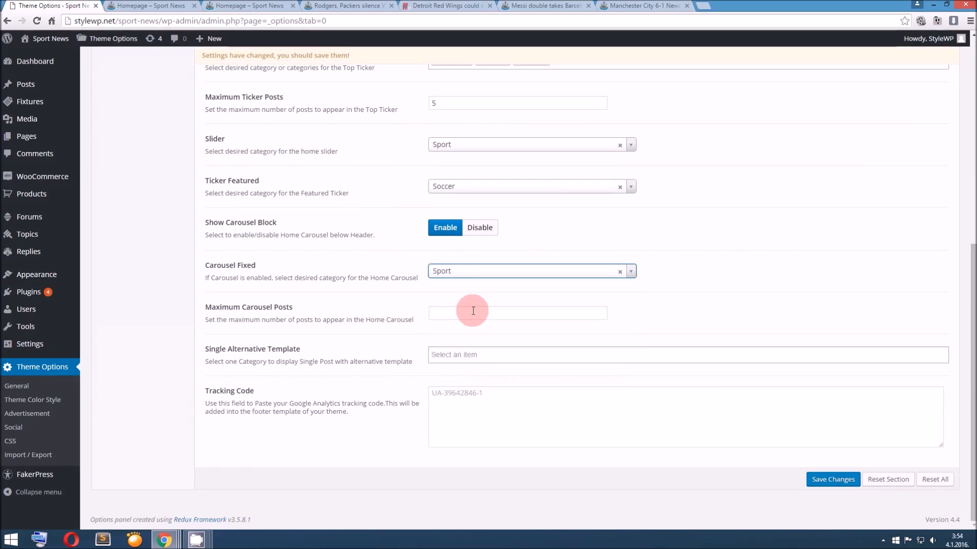
pyautogui.click(475, 311)
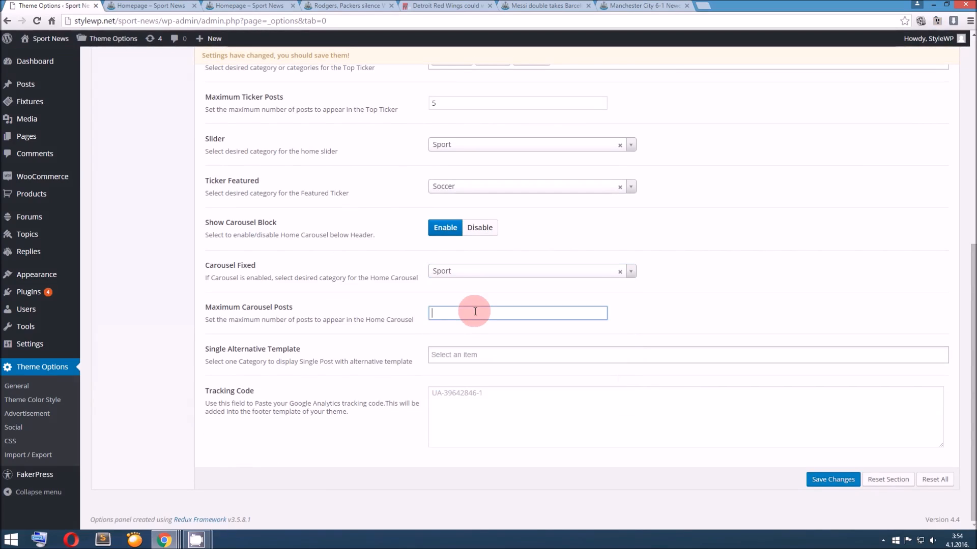
pyautogui.write('8')
pyautogui.click(807, 481)
# Reload the homepage and advance through the posts in the home carousel
pyautogui.click(145, 6)
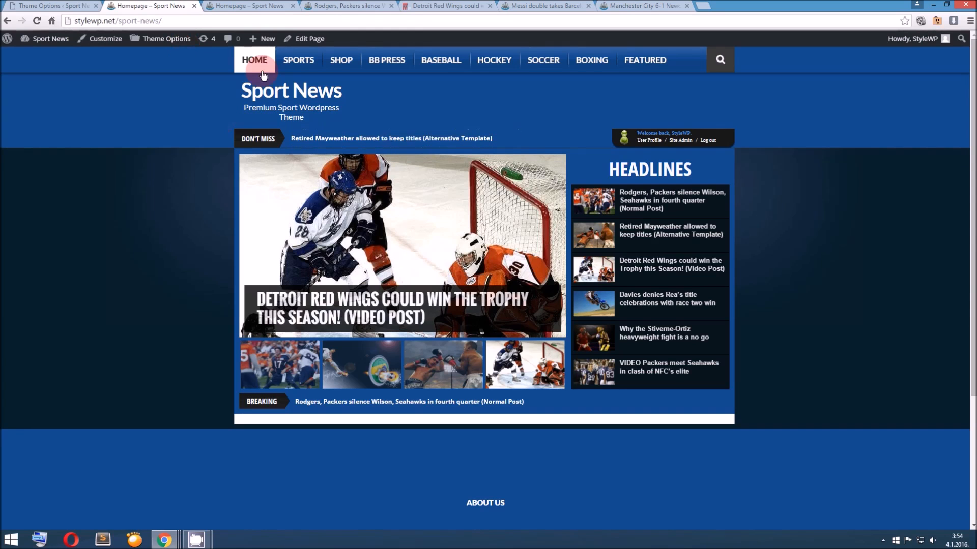
pyautogui.click(284, 96)
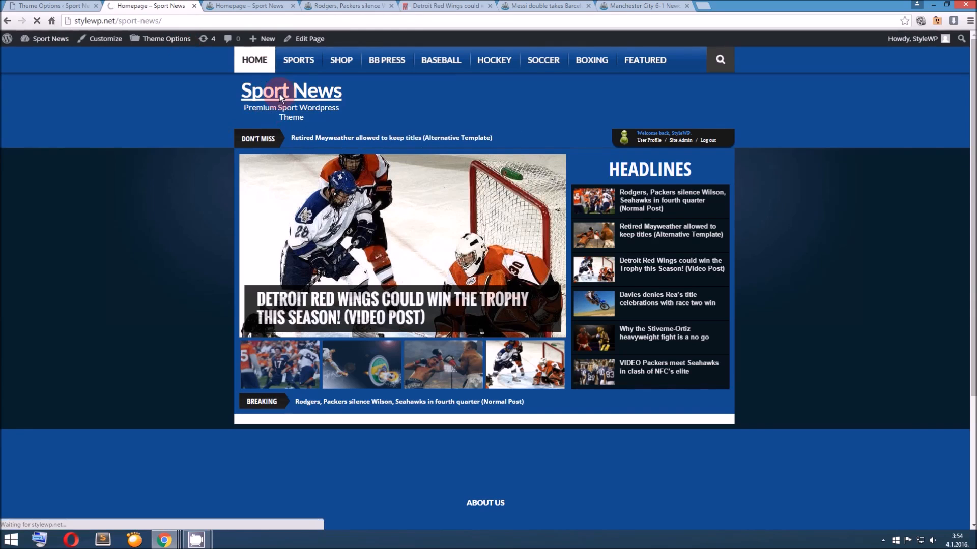
pyautogui.scroll(-2, 388, 277)
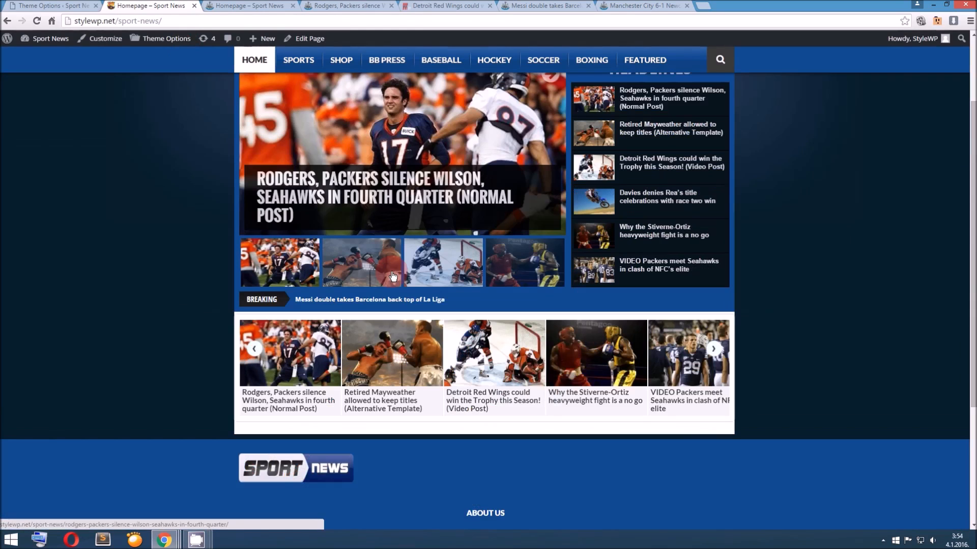
pyautogui.click(717, 351)
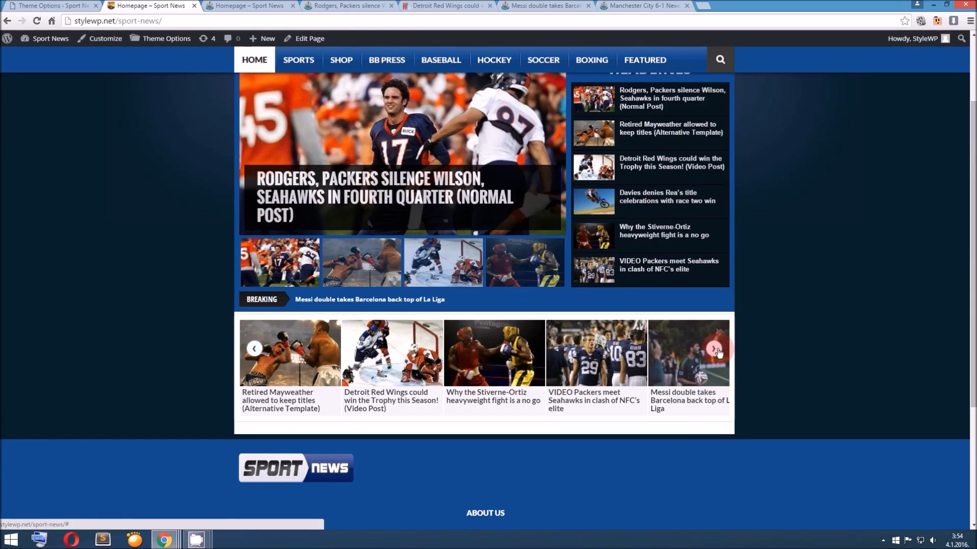
pyautogui.click(716, 350)
# Examine the Detroit Red Wings post's page layout in relation to the Single Alternative Template option
pyautogui.click(87, 6)
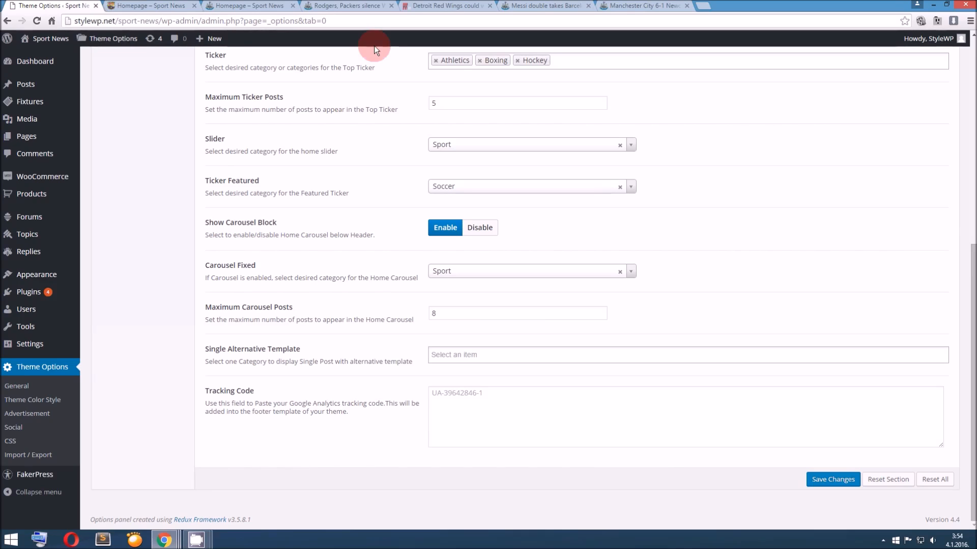
pyautogui.click(429, 5)
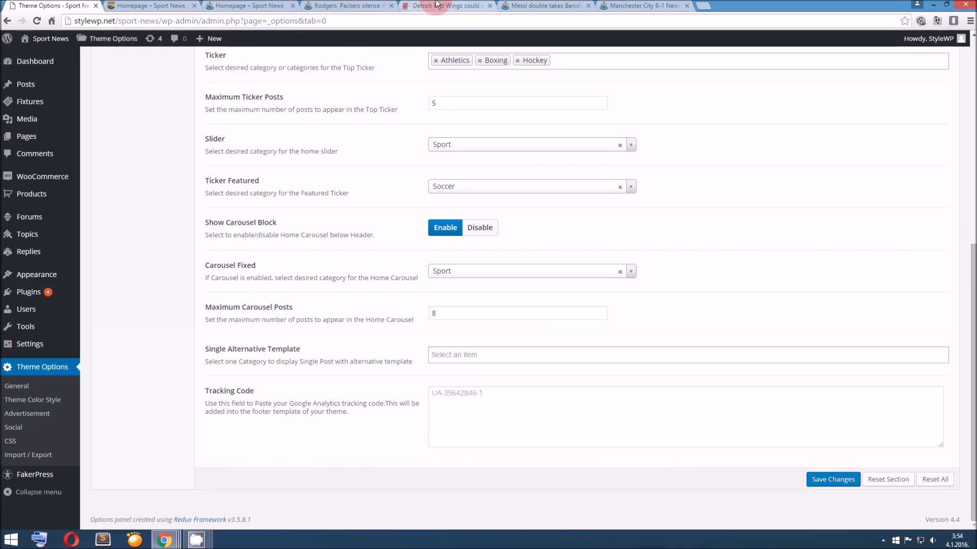
pyautogui.scroll(-7, 449, 205)
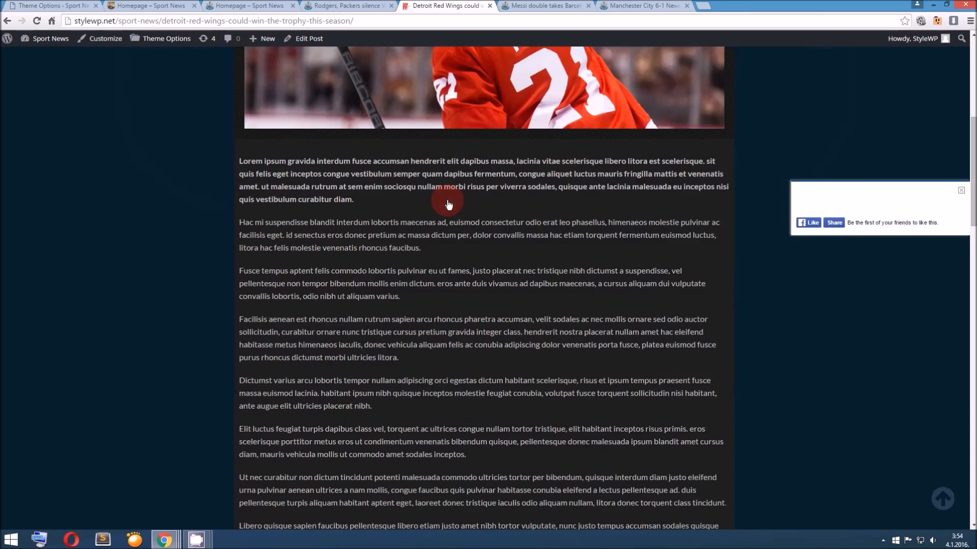
pyautogui.scroll(7, 449, 205)
pyautogui.scroll(-5, 448, 204)
pyautogui.scroll(-17, 448, 204)
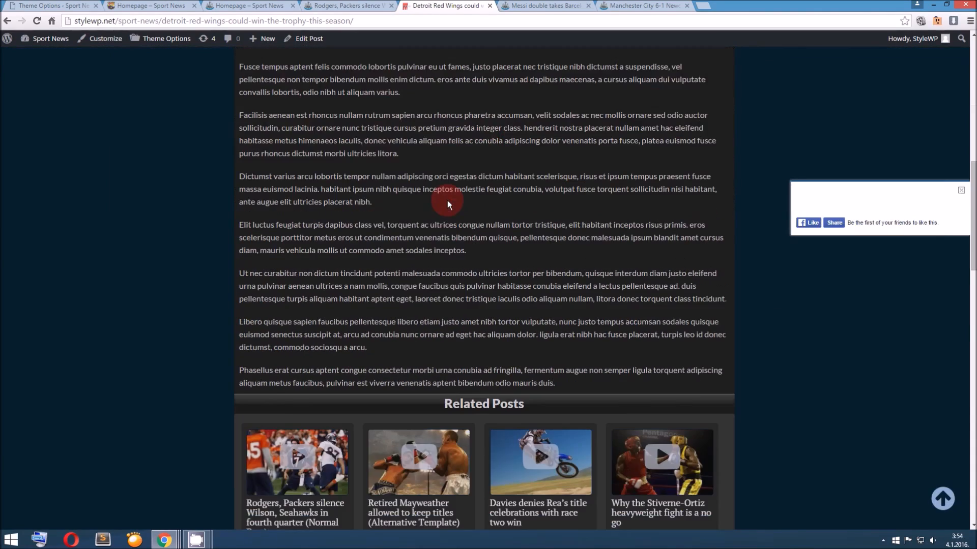
pyautogui.scroll(20, 448, 200)
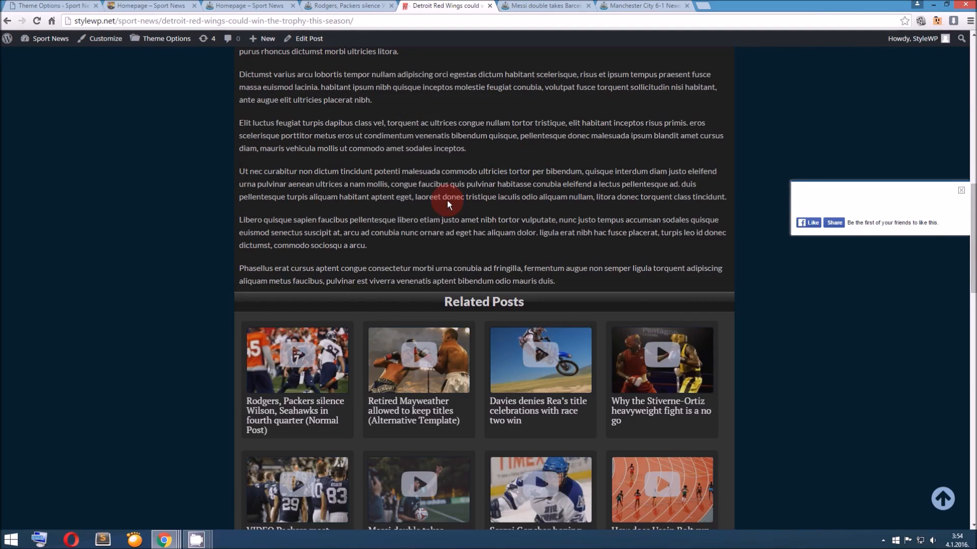
# Compare the page layouts of the Rodgers normal post and the Messi post in their open browser tabs
pyautogui.click(170, 6)
pyautogui.click(247, 5)
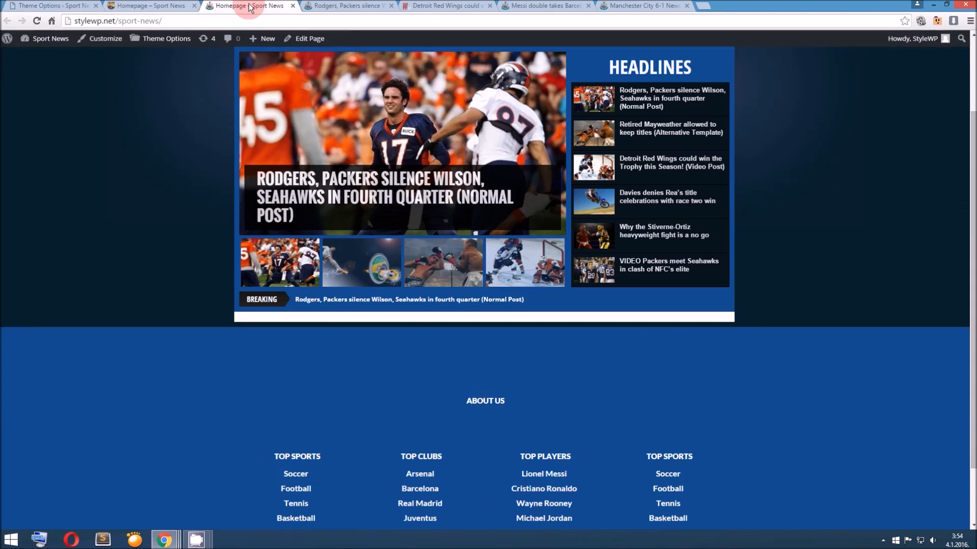
pyautogui.click(336, 5)
pyautogui.scroll(-3, 340, 175)
pyautogui.scroll(3, 343, 177)
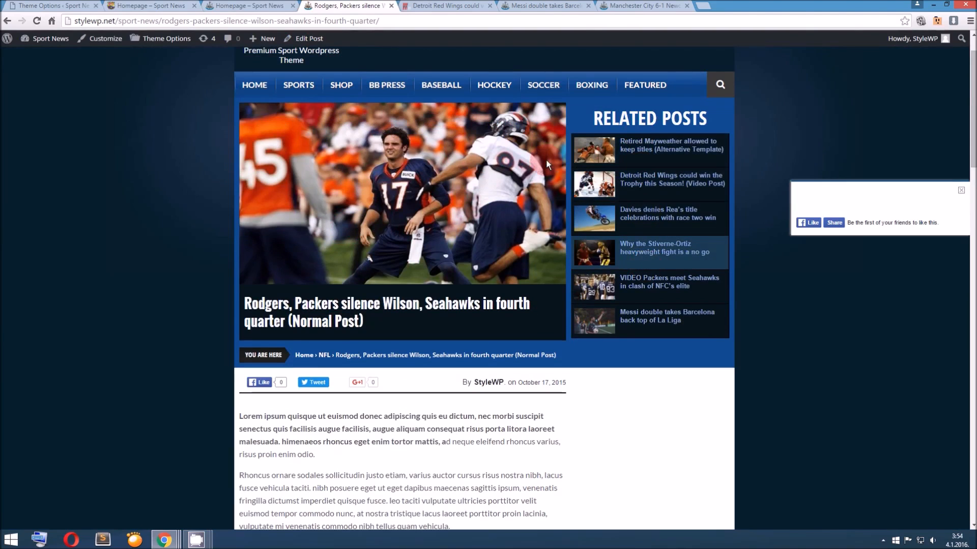
pyautogui.click(544, 5)
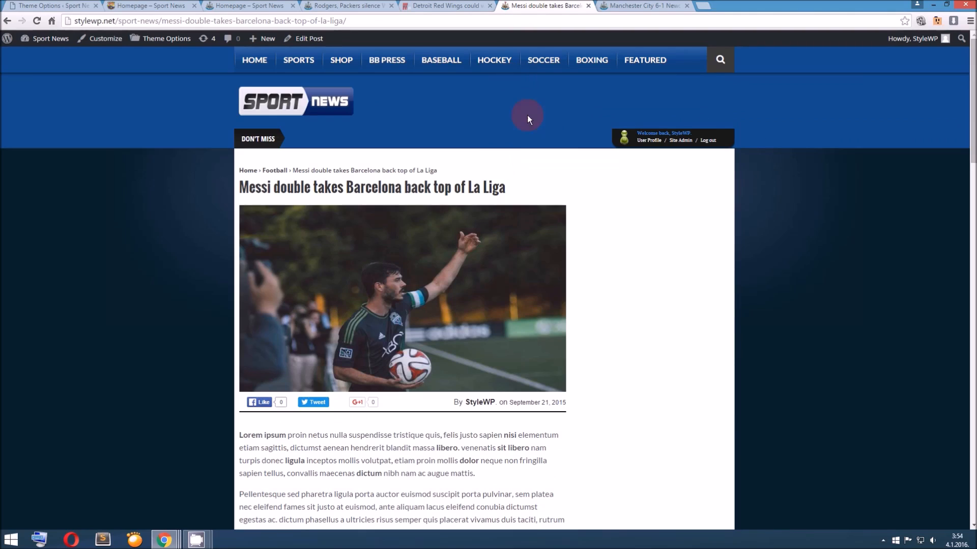
pyautogui.click(147, 5)
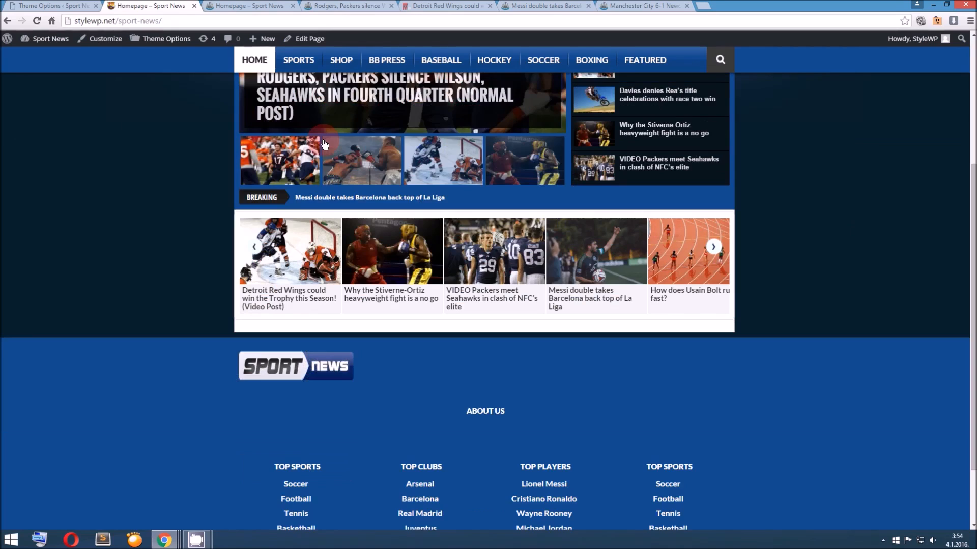
# Set the Single Alternative Template category to Soccer in the theme options
pyautogui.click(37, 5)
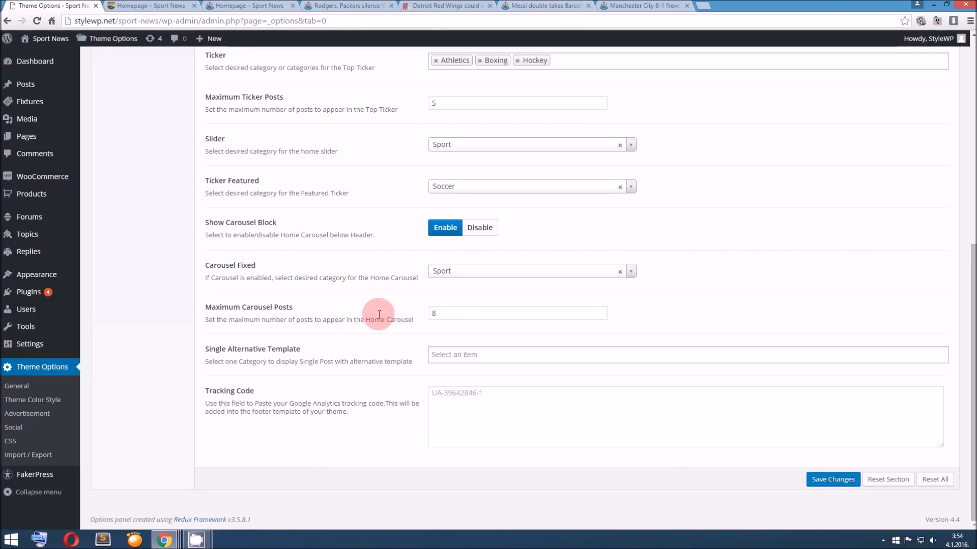
pyautogui.click(469, 352)
pyautogui.scroll(-5, 493, 404)
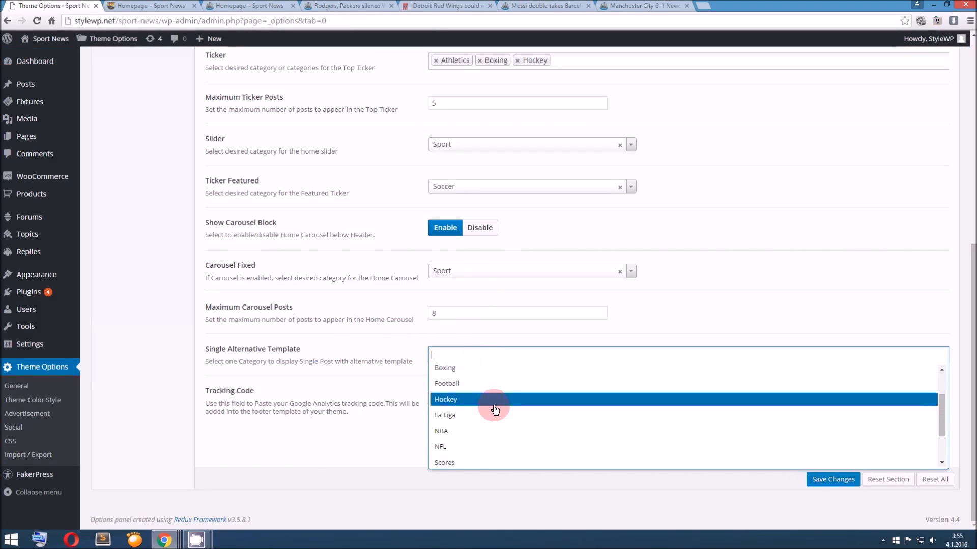
pyautogui.click(475, 424)
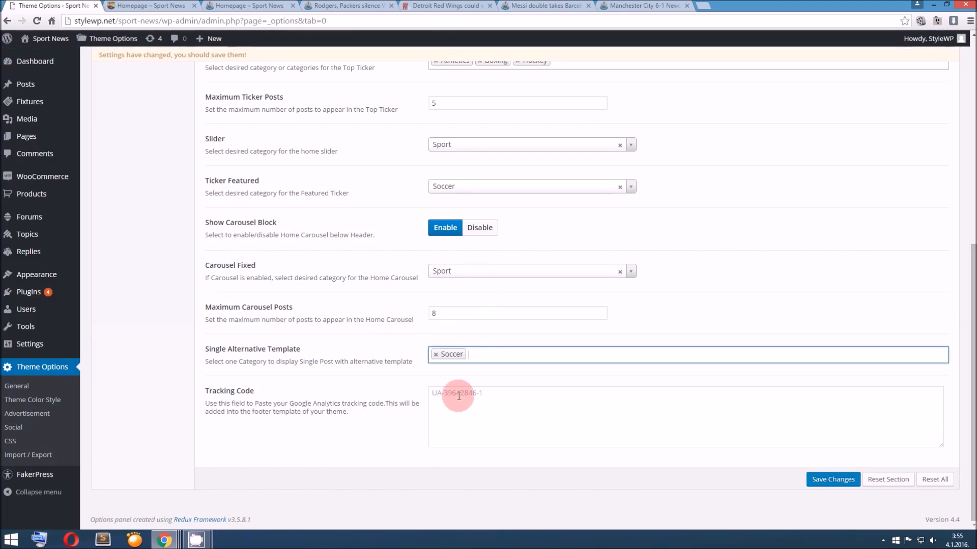
pyautogui.click(457, 356)
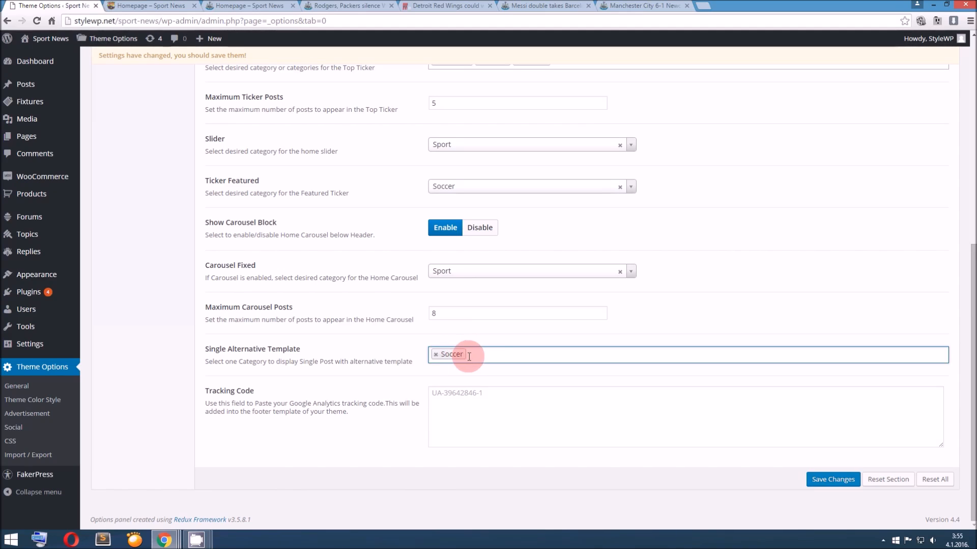
# Examine the Messi post from header to article text as an example of the alternative single-post layout
pyautogui.click(513, 7)
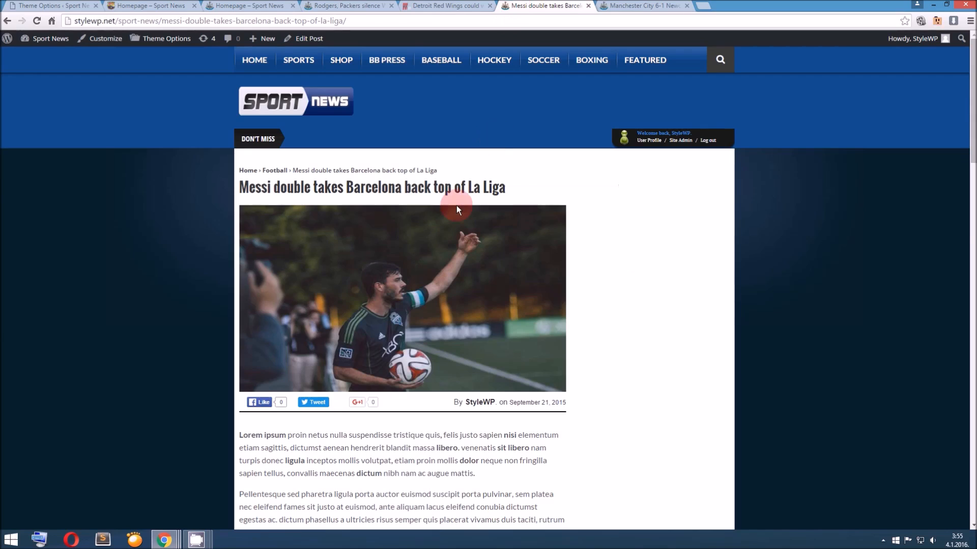
pyautogui.scroll(-3, 454, 209)
pyautogui.scroll(2, 454, 209)
pyautogui.scroll(-3, 454, 209)
pyautogui.scroll(3, 453, 208)
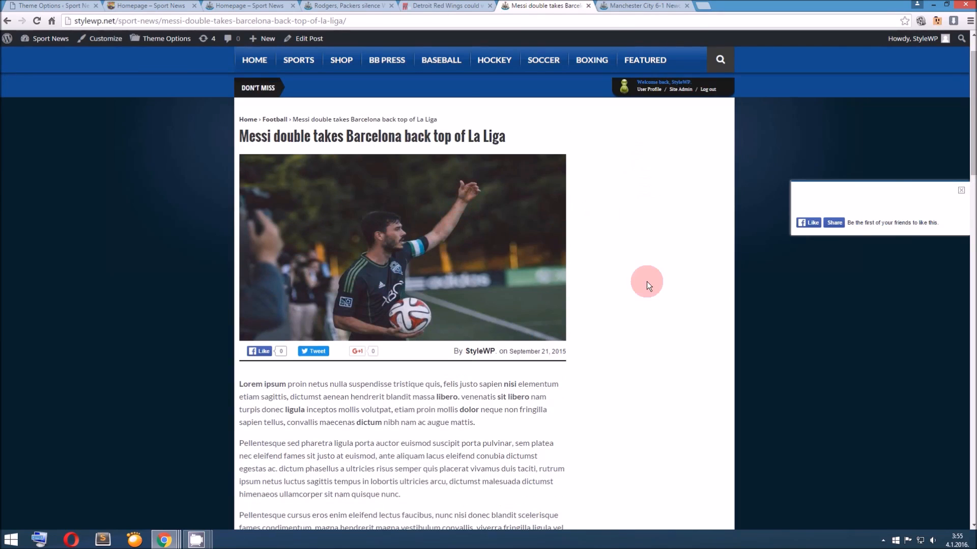
pyautogui.scroll(-12, 646, 285)
pyautogui.scroll(-5, 645, 292)
pyautogui.scroll(15, 645, 291)
pyautogui.scroll(4, 645, 291)
pyautogui.scroll(-14, 645, 293)
pyautogui.scroll(10, 645, 293)
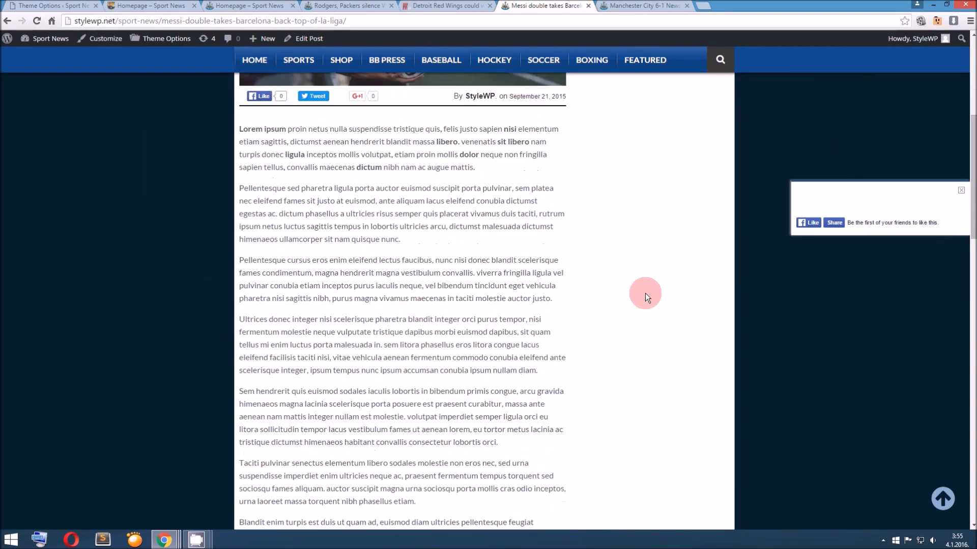
pyautogui.scroll(4, 645, 293)
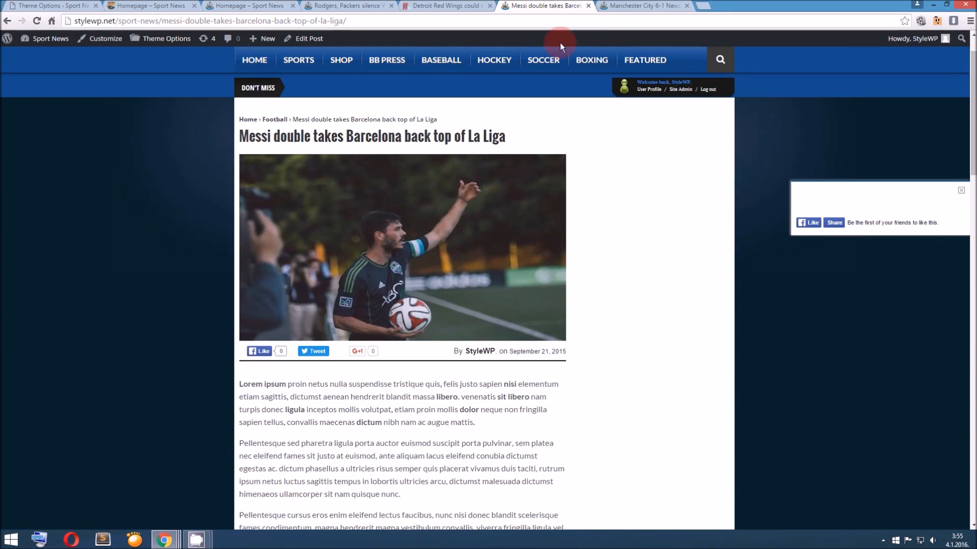
# View the Manchester City 6-1 Newcastle match fixture post, including its scoreboard, video and article text
pyautogui.click(622, 8)
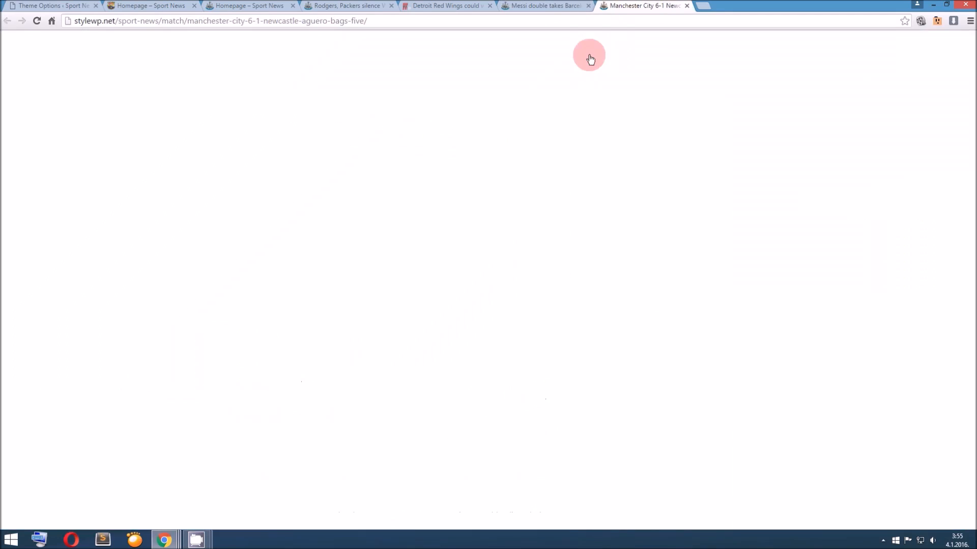
pyautogui.click(538, 189)
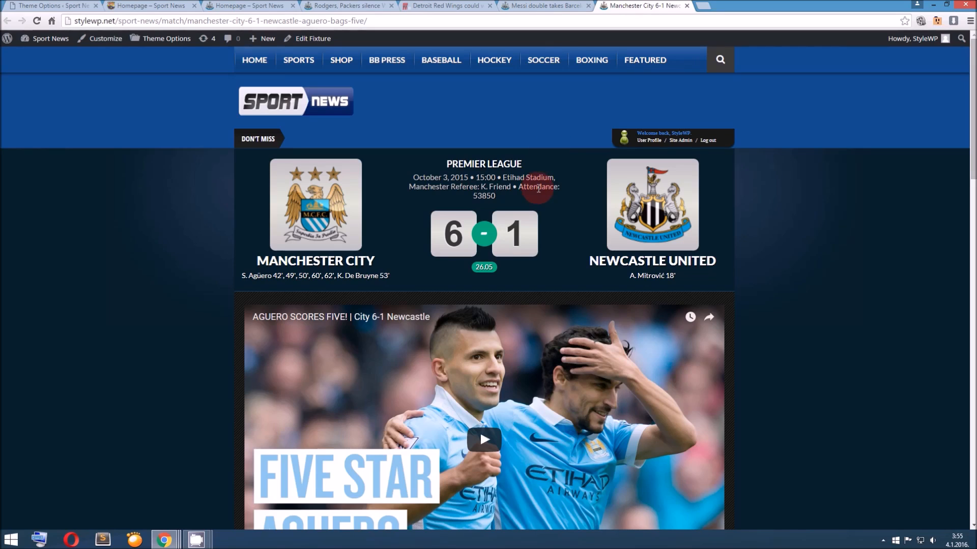
pyautogui.scroll(-2, 538, 189)
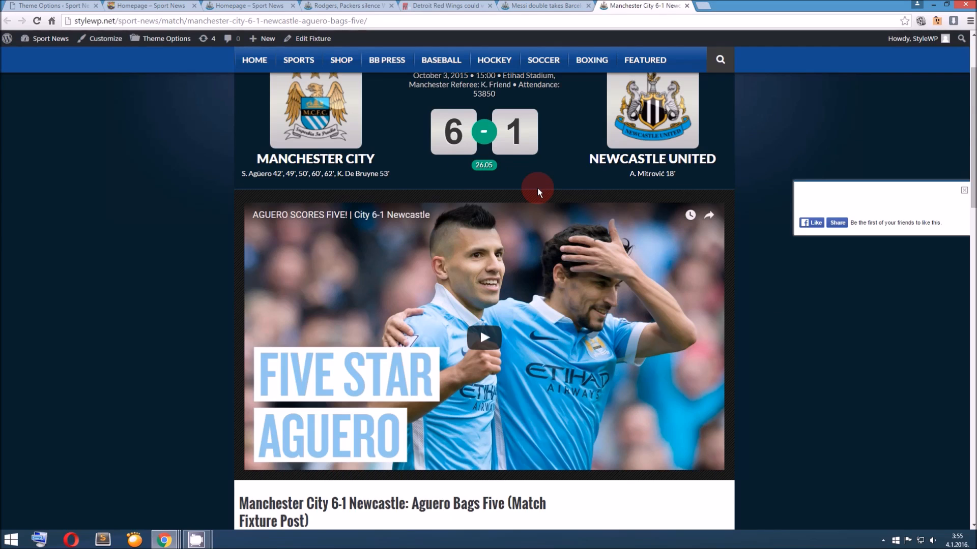
pyautogui.scroll(-9, 537, 189)
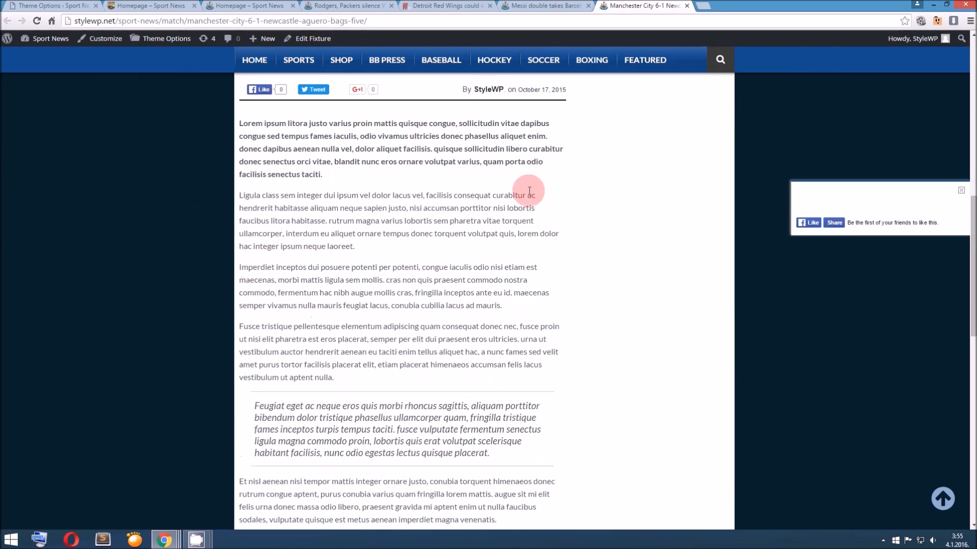
# Locate the sport-news-match archive in the desktop's Sport News Theme folder, and return to the match post in the browser
pyautogui.click(933, 4)
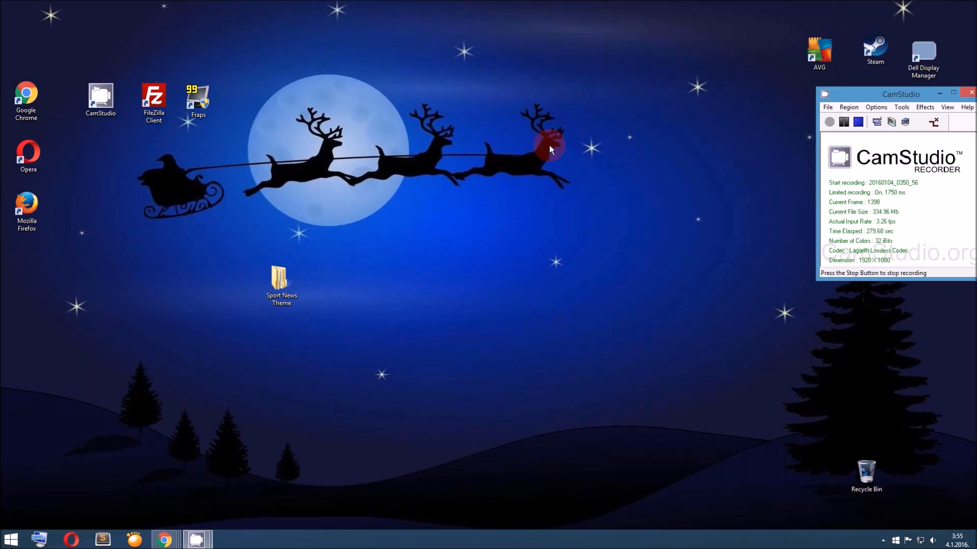
pyautogui.doubleClick(292, 264)
pyautogui.click(147, 84)
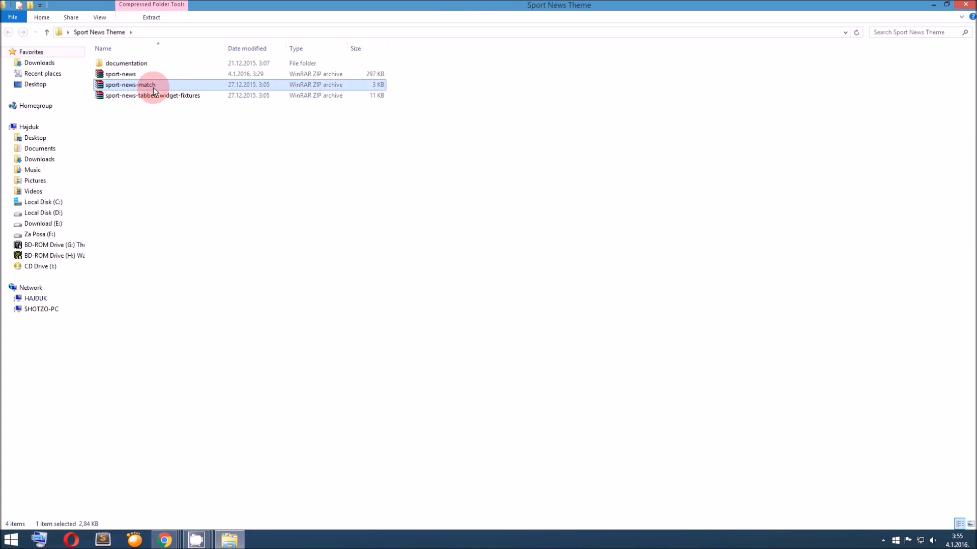
pyautogui.click(934, 5)
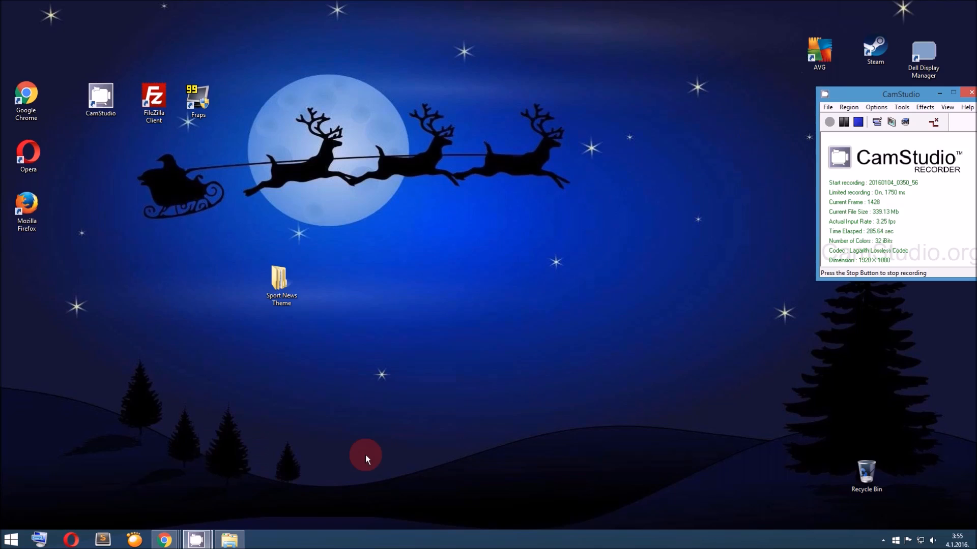
pyautogui.click(732, 475)
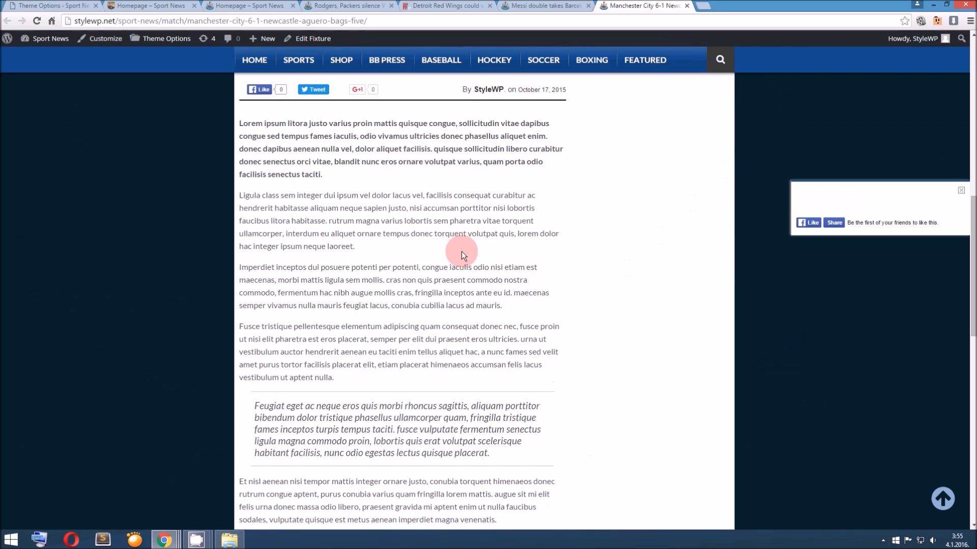
# Review the match details, team logos and score at the head of the Manchester City fixture post
pyautogui.scroll(6, 466, 263)
pyautogui.scroll(-2, 466, 263)
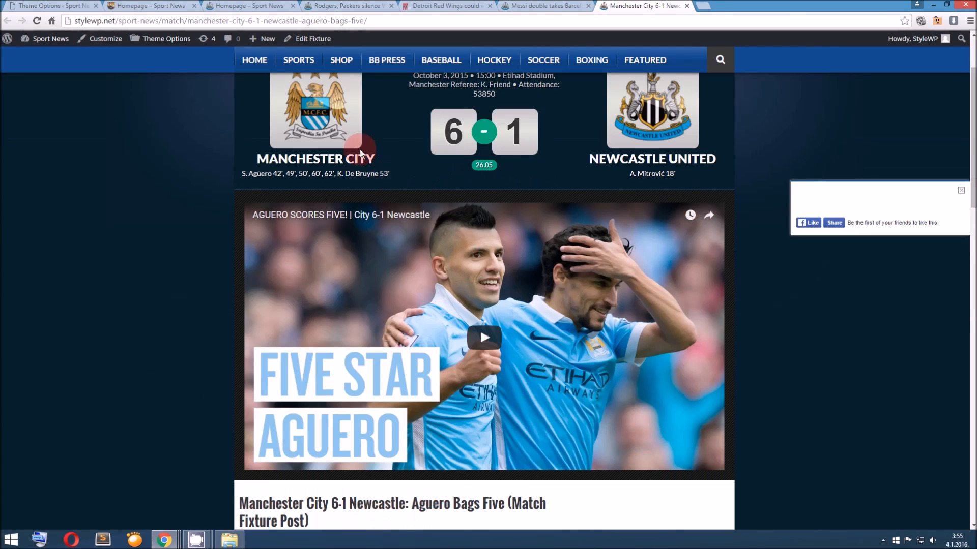
pyautogui.scroll(2, 346, 203)
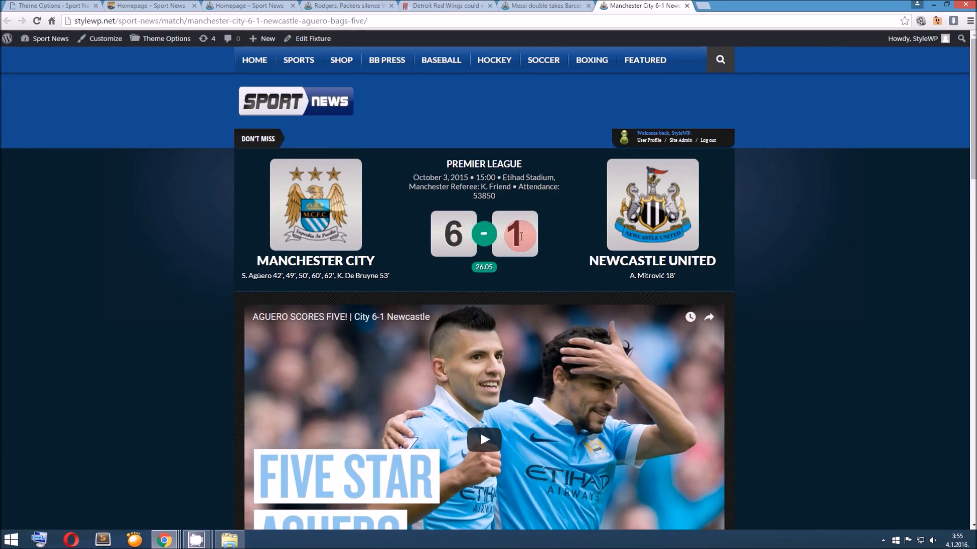
pyautogui.scroll(-15, 475, 228)
pyautogui.scroll(10, 476, 228)
# Return to the theme options, go to the Tracking Code field, and save the changes
pyautogui.click(168, 7)
pyautogui.click(81, 6)
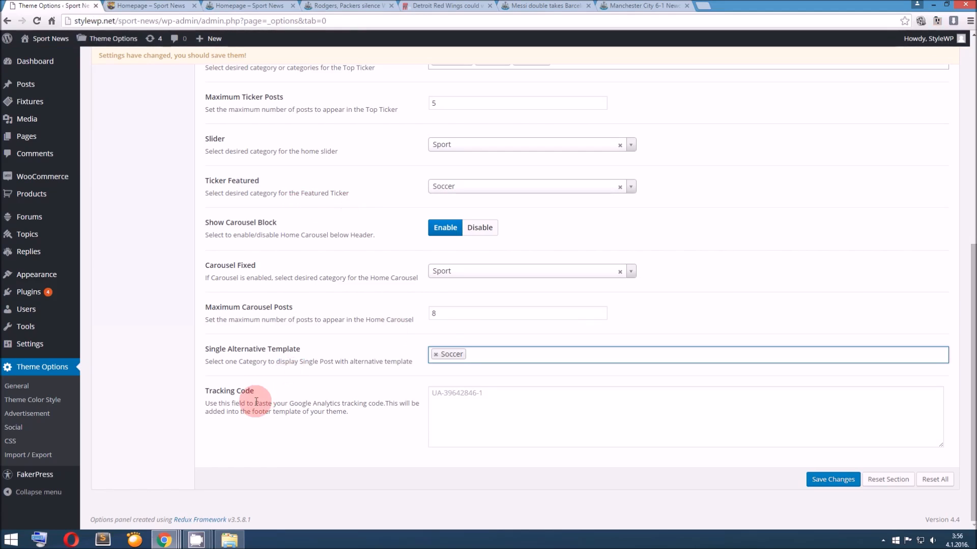
pyautogui.click(469, 391)
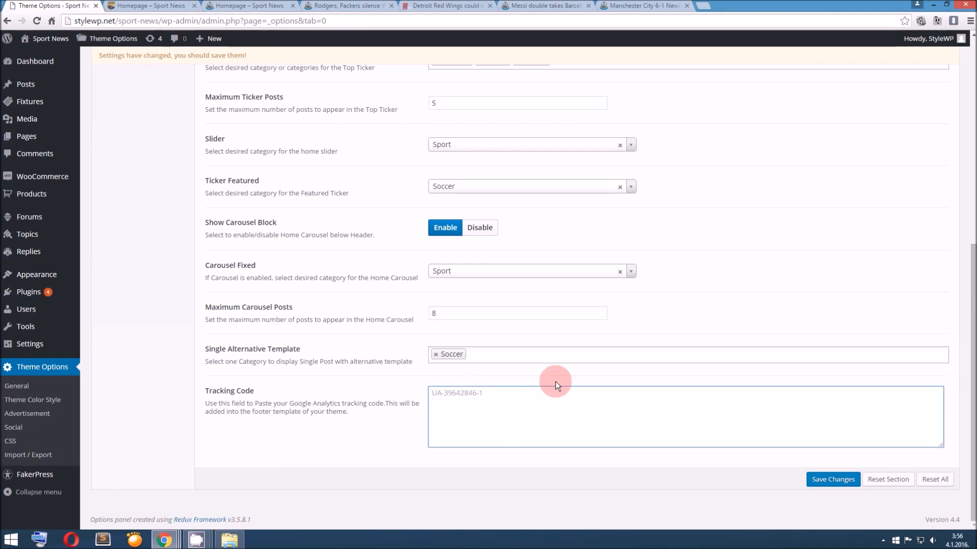
pyautogui.scroll(8, 579, 368)
pyautogui.scroll(-8, 581, 367)
pyautogui.click(821, 481)
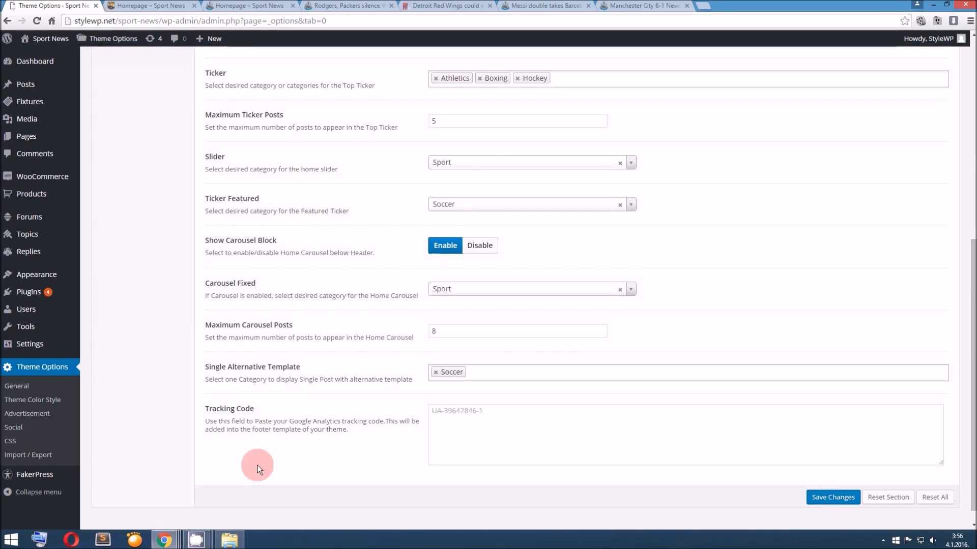
pyautogui.click(200, 537)
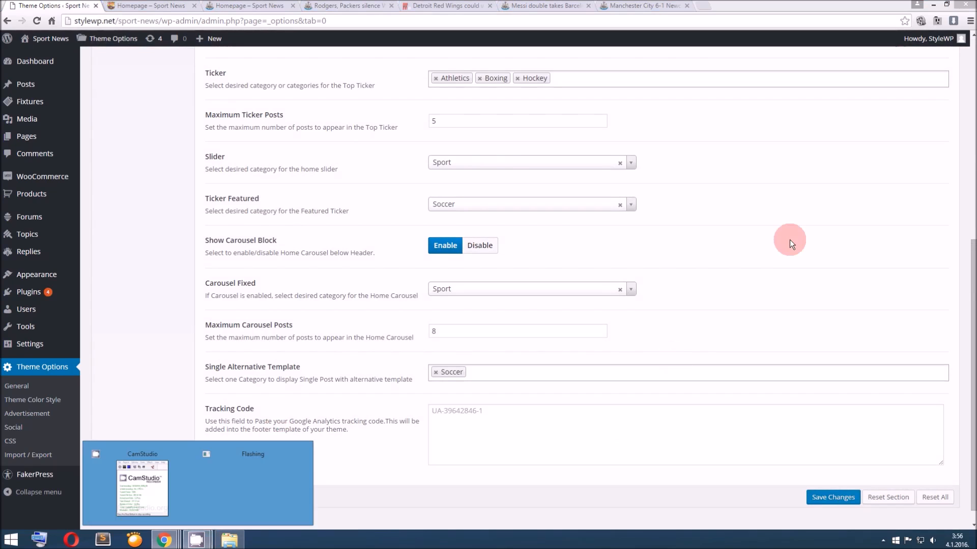
pyautogui.click(163, 488)
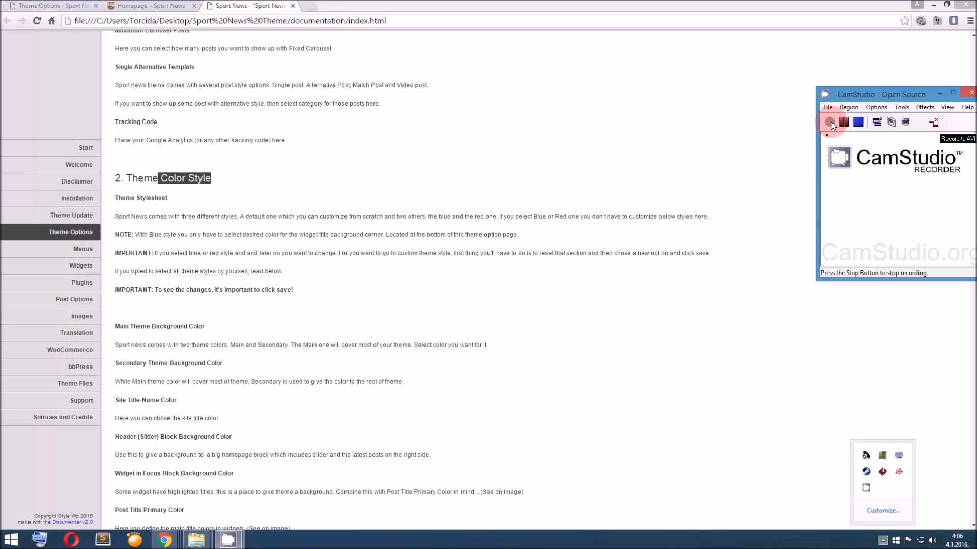
pyautogui.click(832, 121)
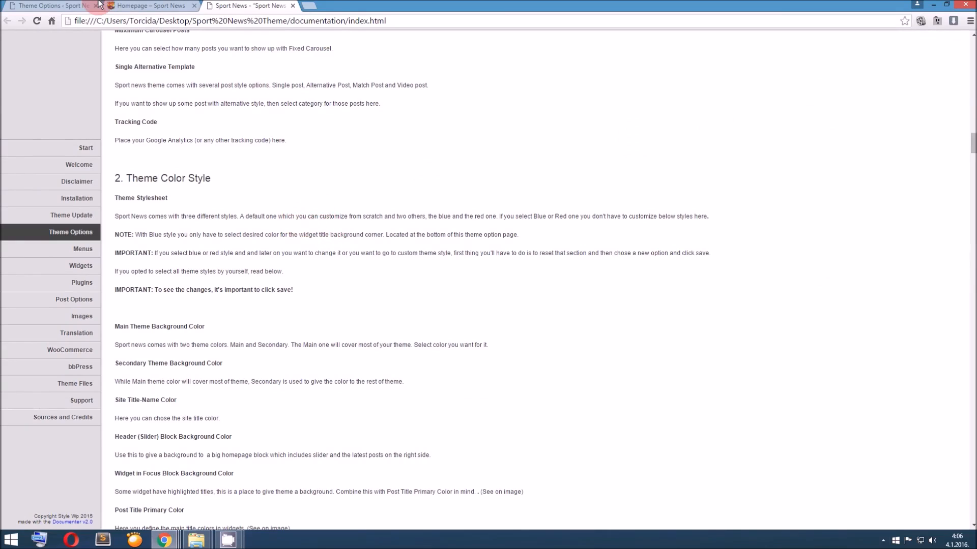
# Examine the Theme Stylesheet choices Customize, Blue and Red along with the color options in the Theme Color Style section
pyautogui.click(49, 6)
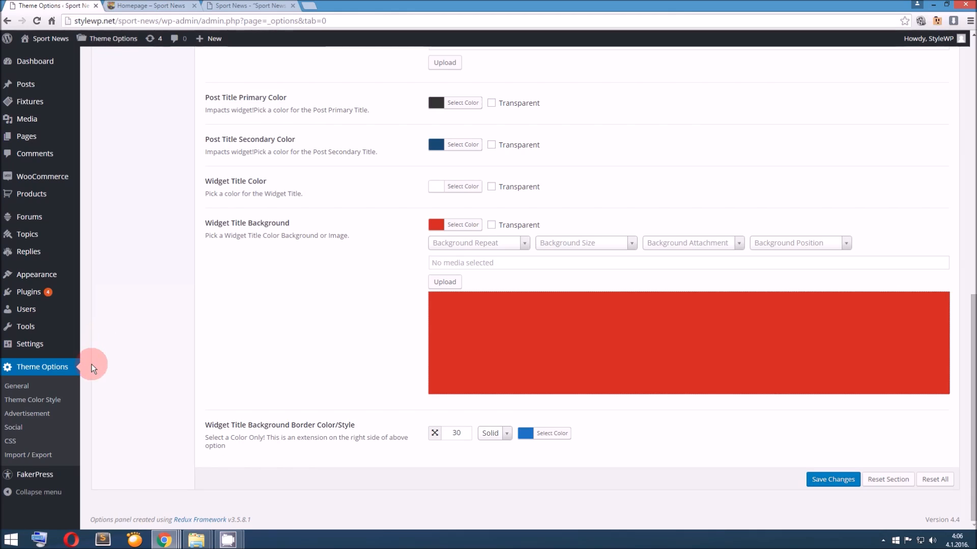
pyautogui.scroll(8, 253, 285)
pyautogui.scroll(3, 253, 285)
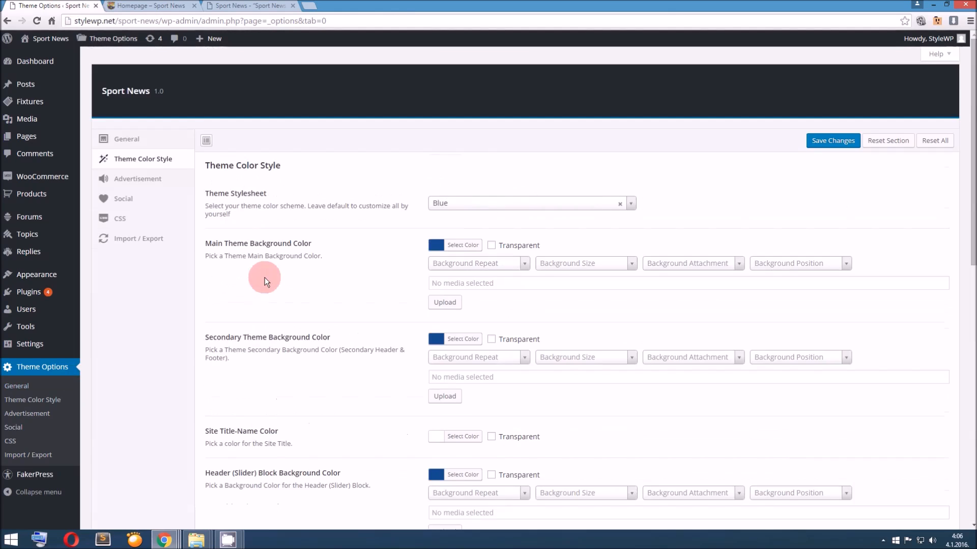
pyautogui.click(457, 203)
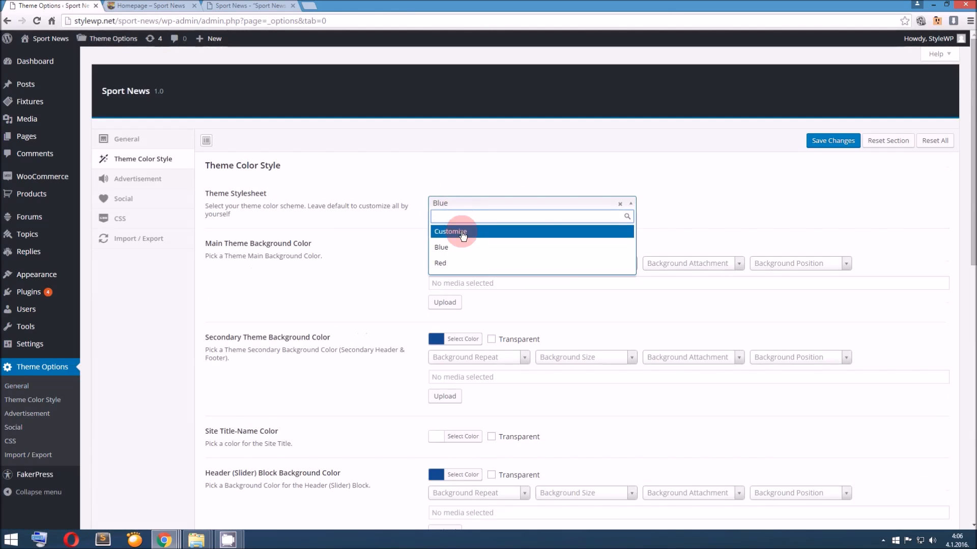
pyautogui.scroll(-9, 377, 295)
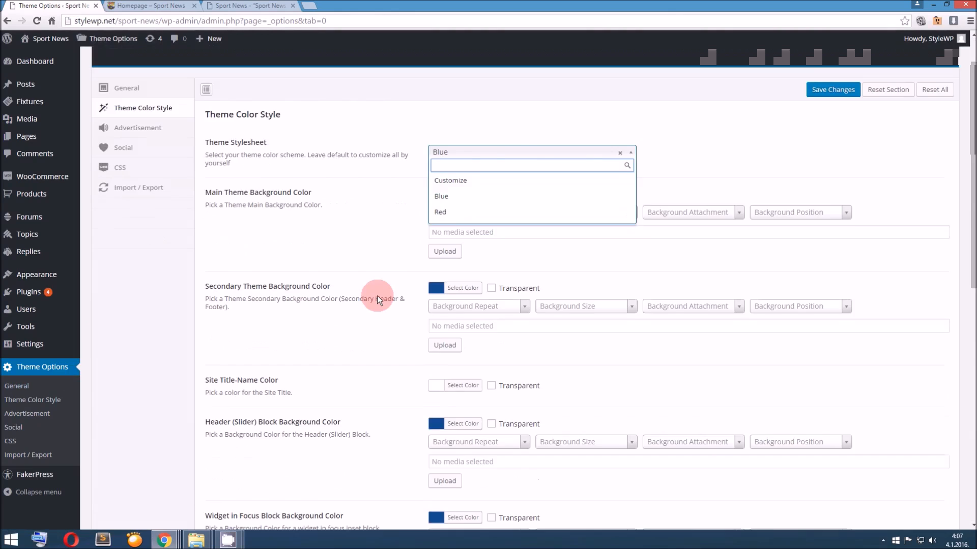
pyautogui.scroll(8, 377, 295)
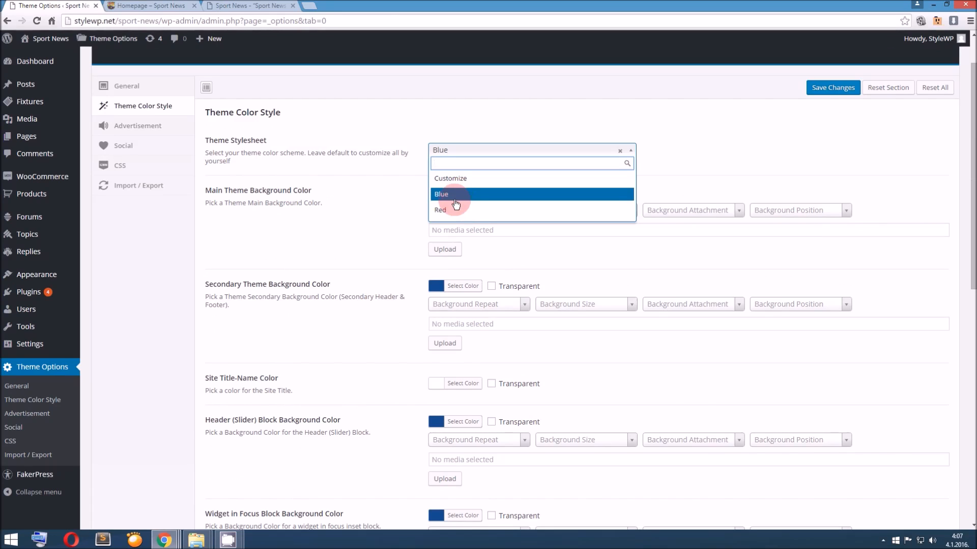
pyautogui.scroll(-2, 377, 250)
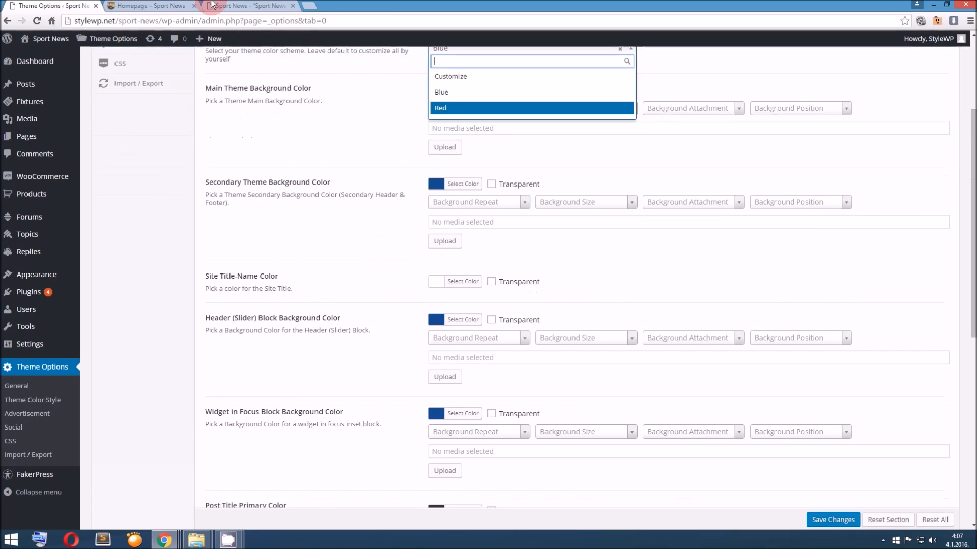
# Check the Blue color scheme on the homepage, from the header and slider to the footer
pyautogui.click(175, 5)
pyautogui.scroll(-6, 351, 304)
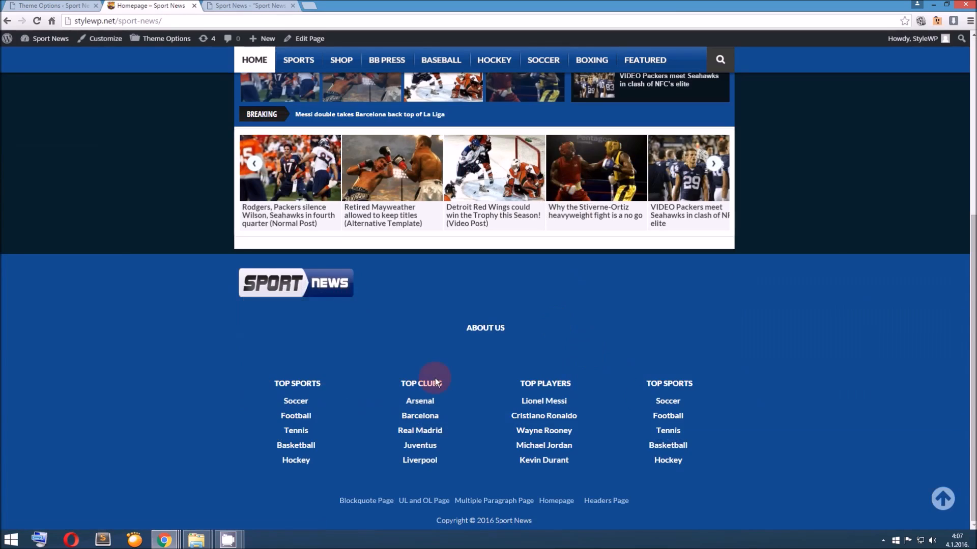
pyautogui.scroll(4, 278, 330)
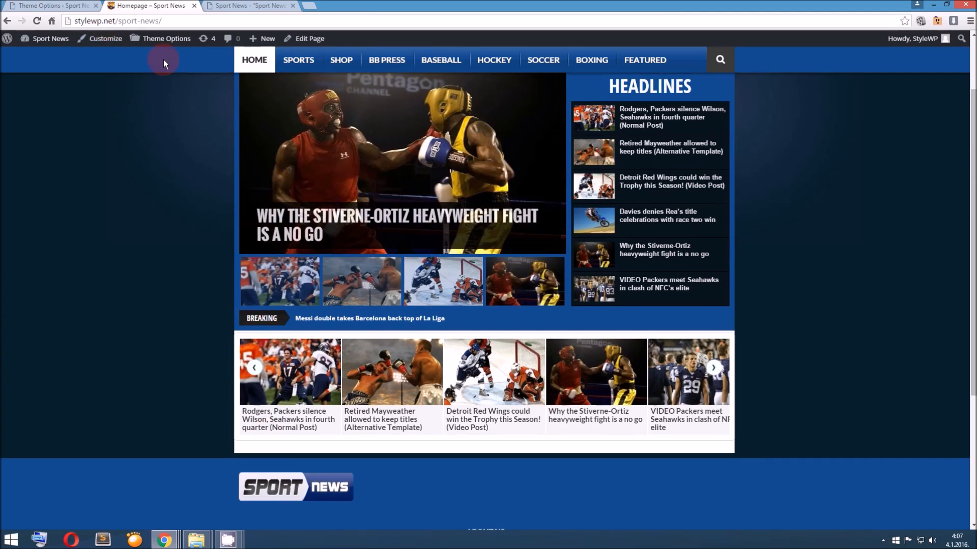
# Open the theme's Advertisement options and review the Header, Footer, Single Post and Single Video ad code fields
pyautogui.click(51, 6)
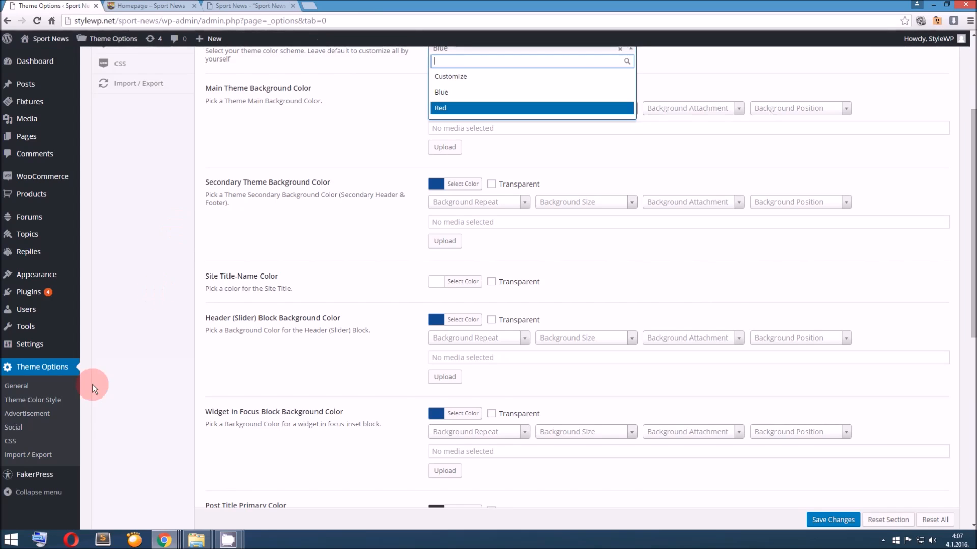
pyautogui.click(52, 415)
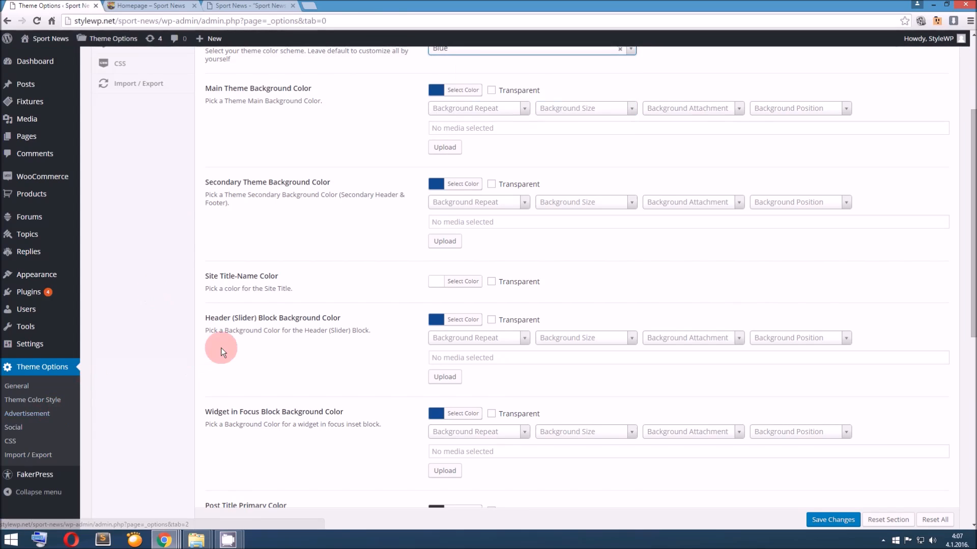
pyautogui.click(51, 415)
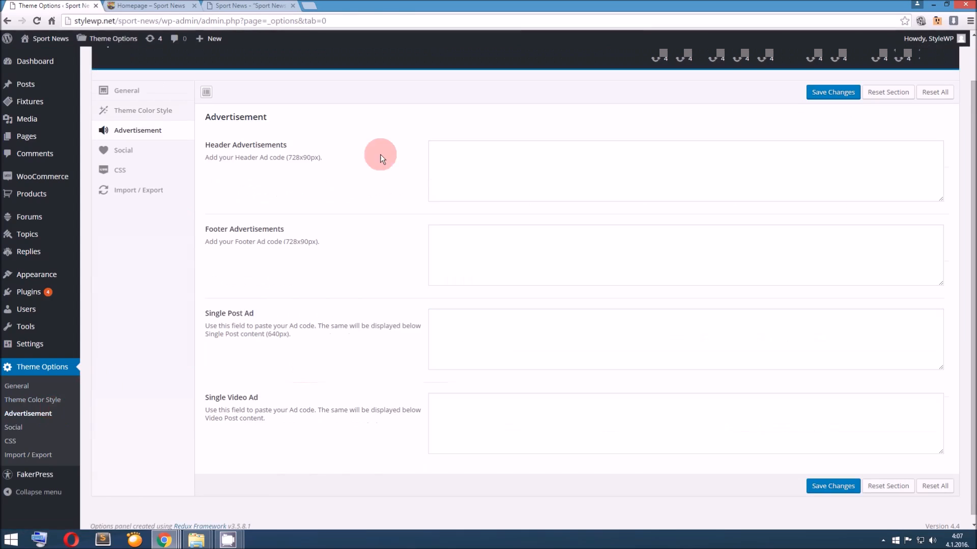
pyautogui.click(439, 171)
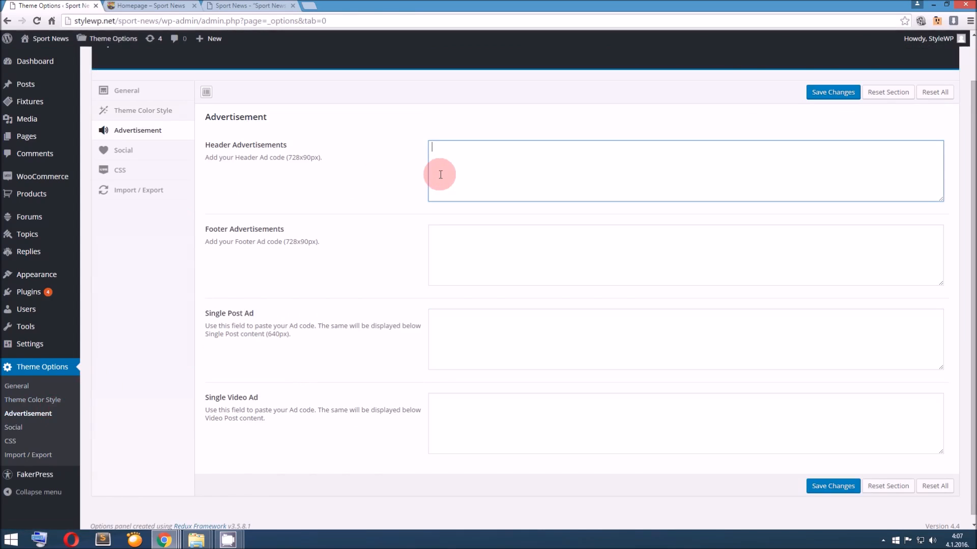
pyautogui.click(469, 246)
pyautogui.click(489, 344)
pyautogui.click(496, 426)
pyautogui.scroll(1, 483, 405)
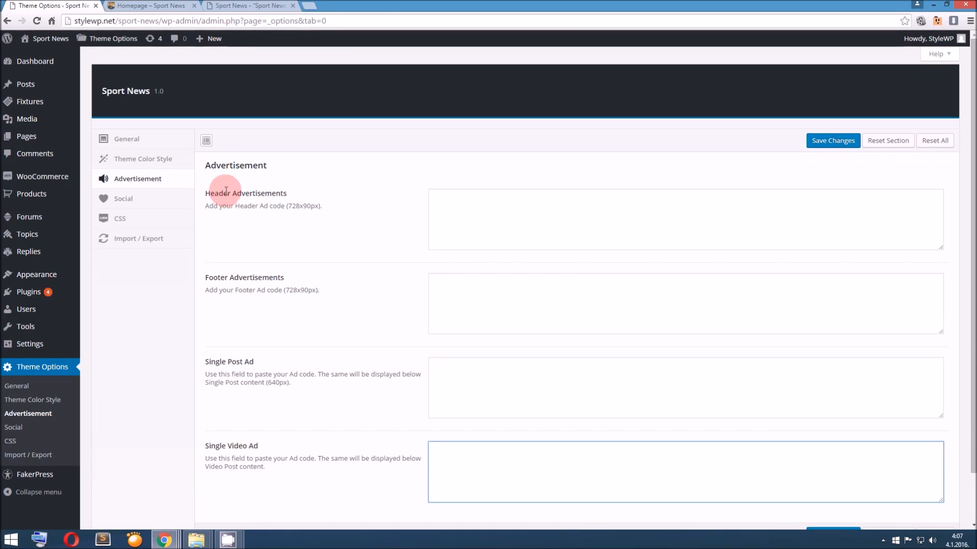
pyautogui.moveTo(223, 193); pyautogui.dragTo(290, 194)
# Check on the homepage where the header and footer advertisements belong, and return to the Advertisement options
pyautogui.click(156, 5)
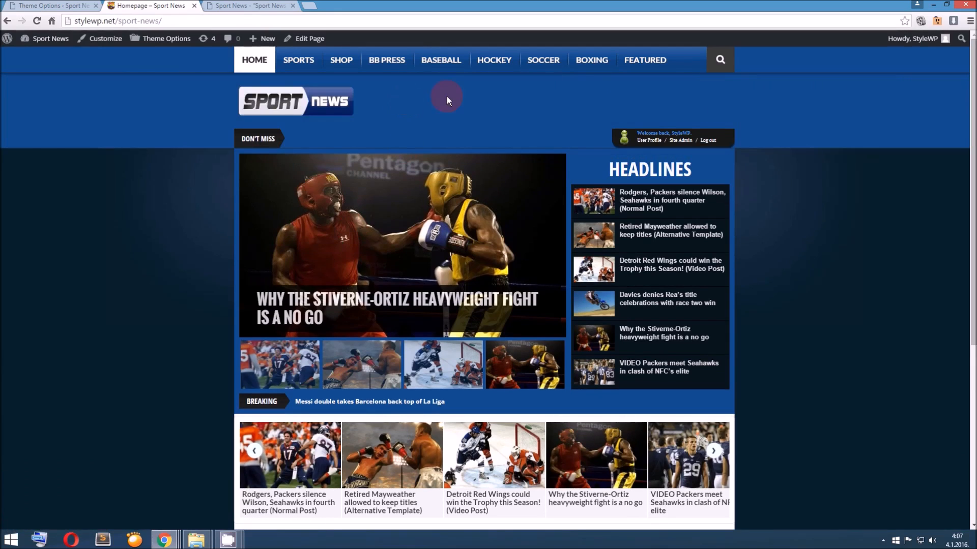
pyautogui.scroll(-5, 655, 257)
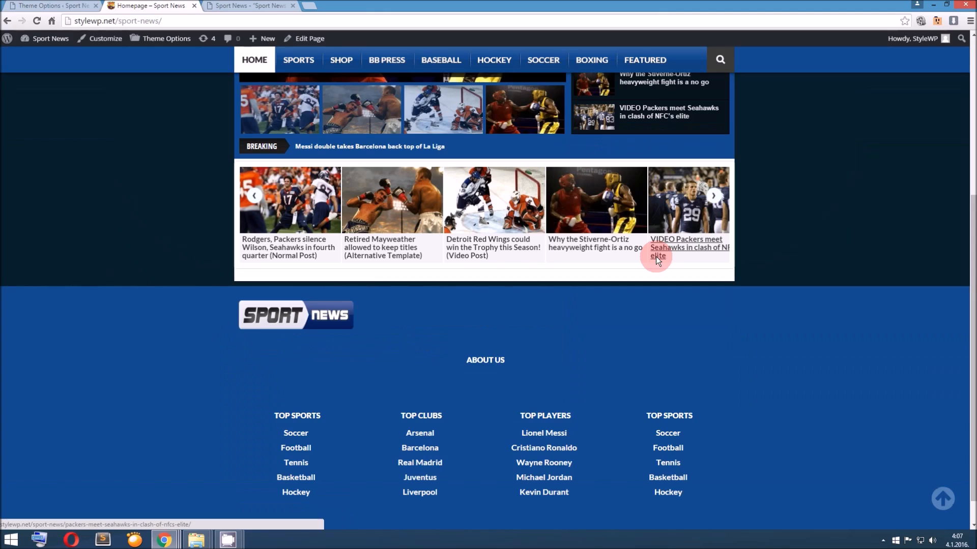
pyautogui.click(66, 6)
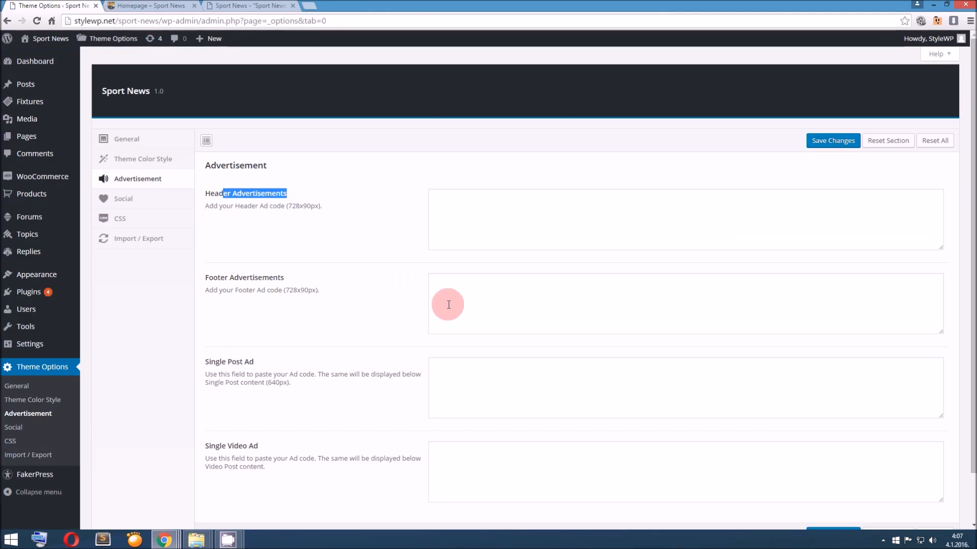
pyautogui.click(138, 7)
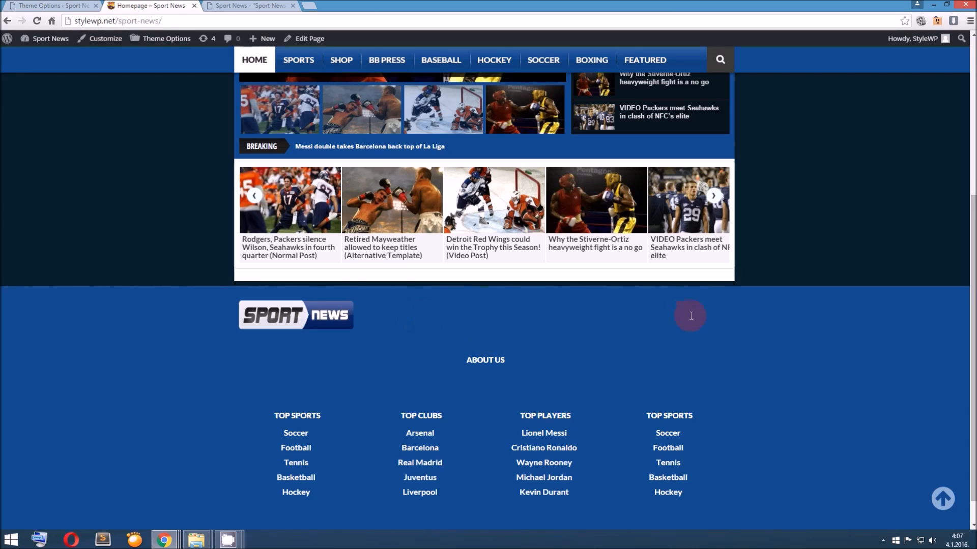
pyautogui.click(64, 6)
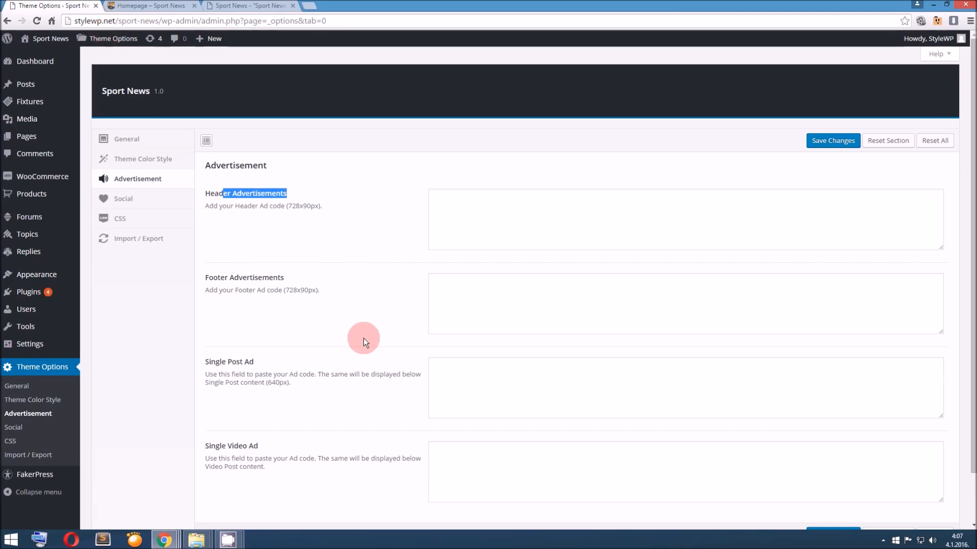
pyautogui.scroll(-1, 364, 338)
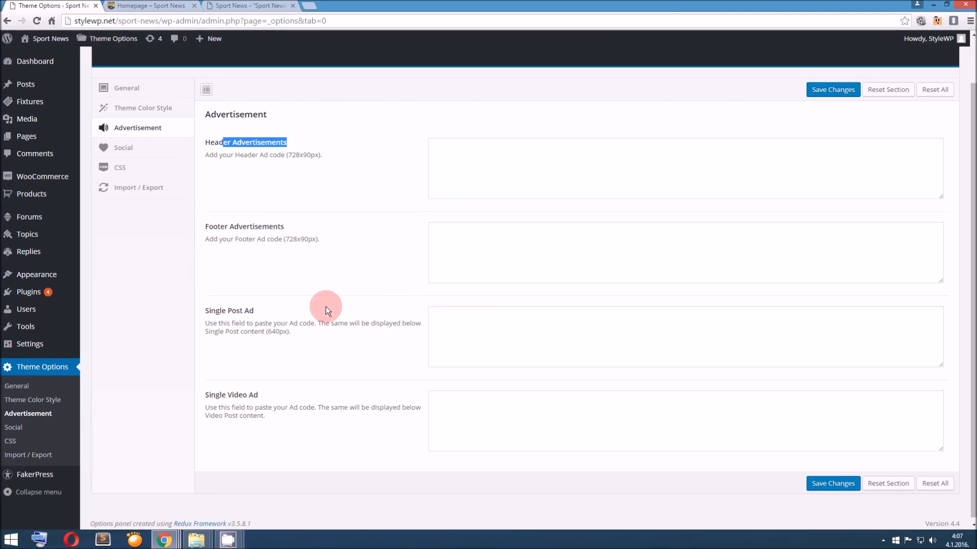
# Open the Rodgers, Packers normal post in a new tab and examine the Single Post Ad area below its content
pyautogui.click(153, 6)
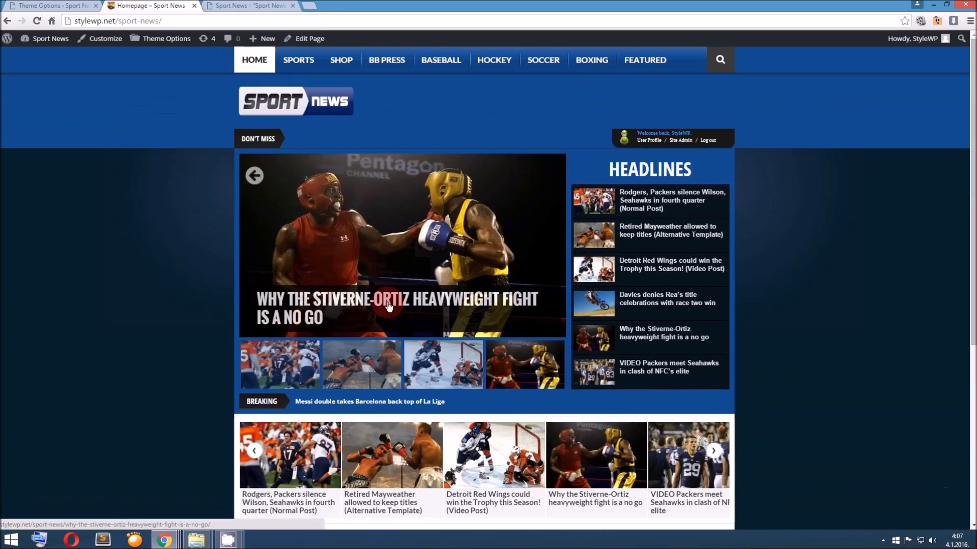
pyautogui.rightClick(370, 304)
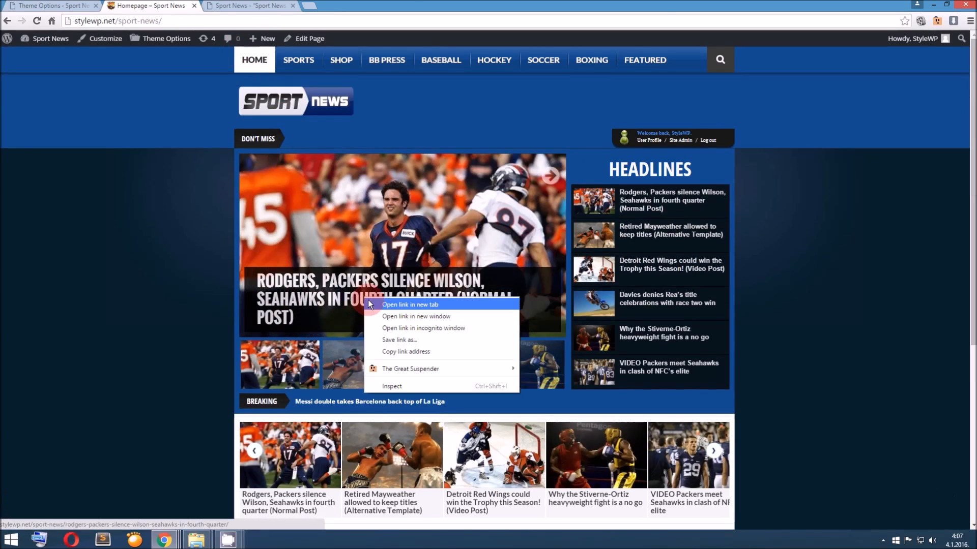
pyautogui.click(370, 304)
pyautogui.click(270, 6)
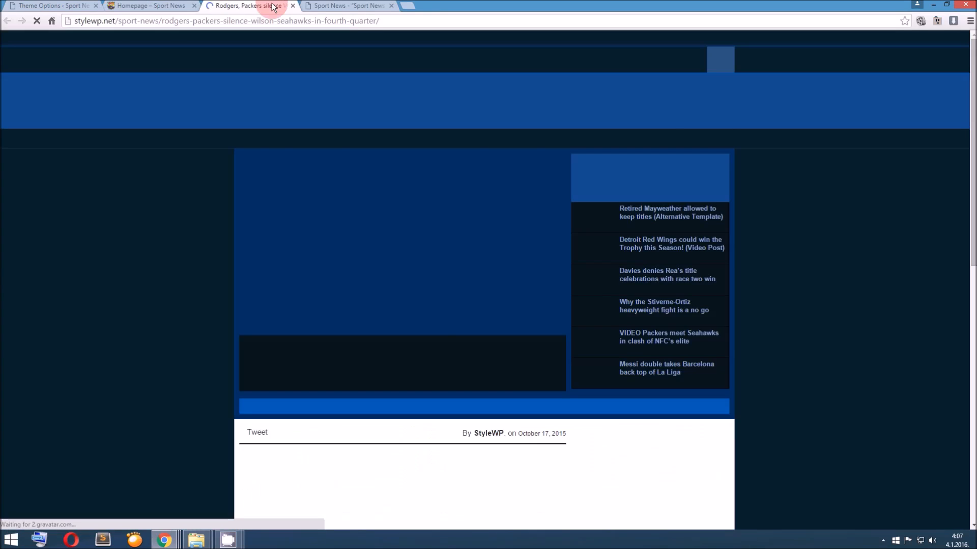
pyautogui.scroll(-12, 358, 192)
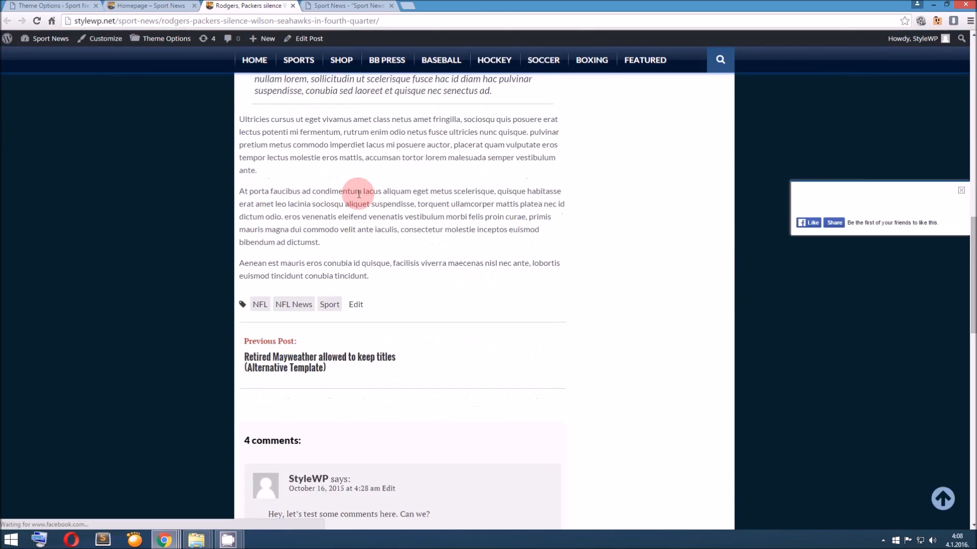
pyautogui.scroll(4, 398, 270)
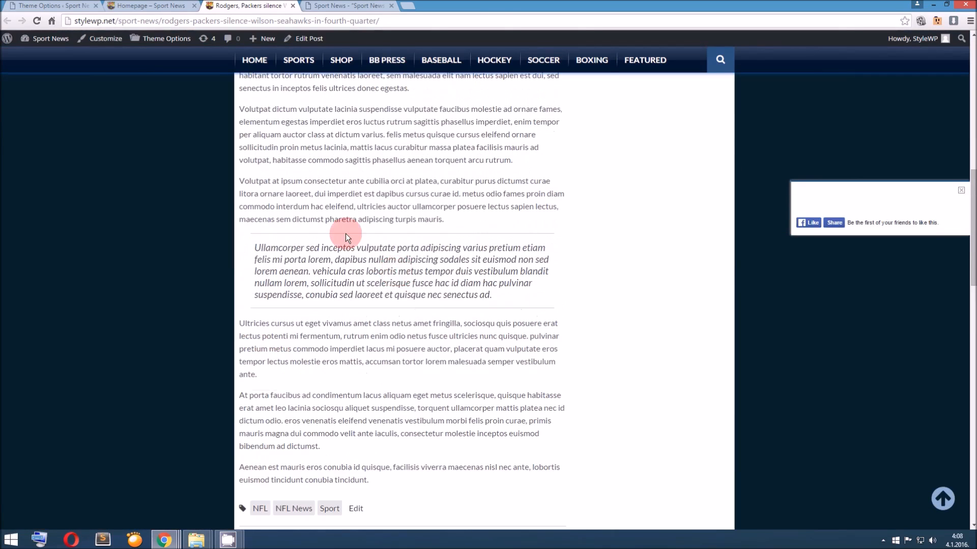
pyautogui.click(484, 418)
# Open the Detroit Red Wings video post from the homepage slider, examine its Single Video Ad area, and return to the theme options
pyautogui.click(184, 6)
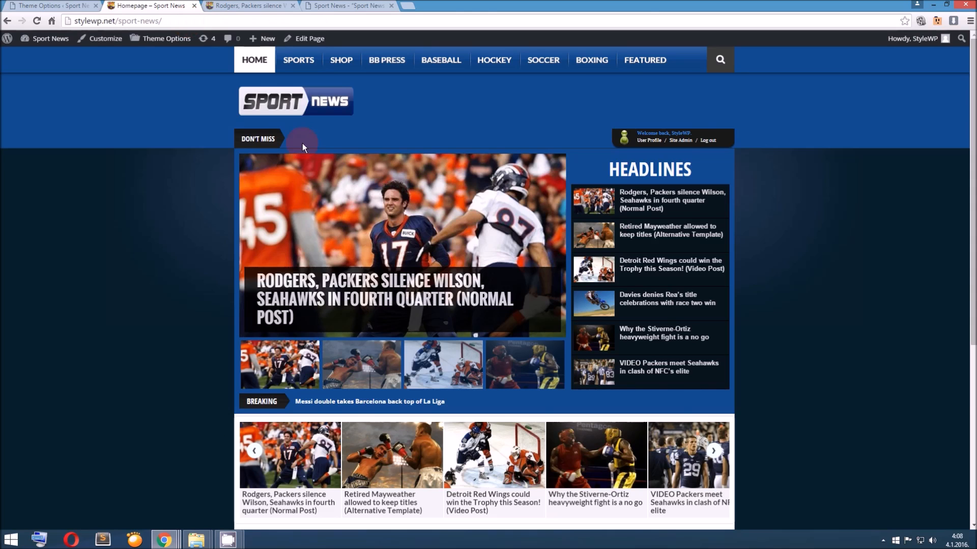
pyautogui.scroll(-2, 302, 142)
pyautogui.click(456, 269)
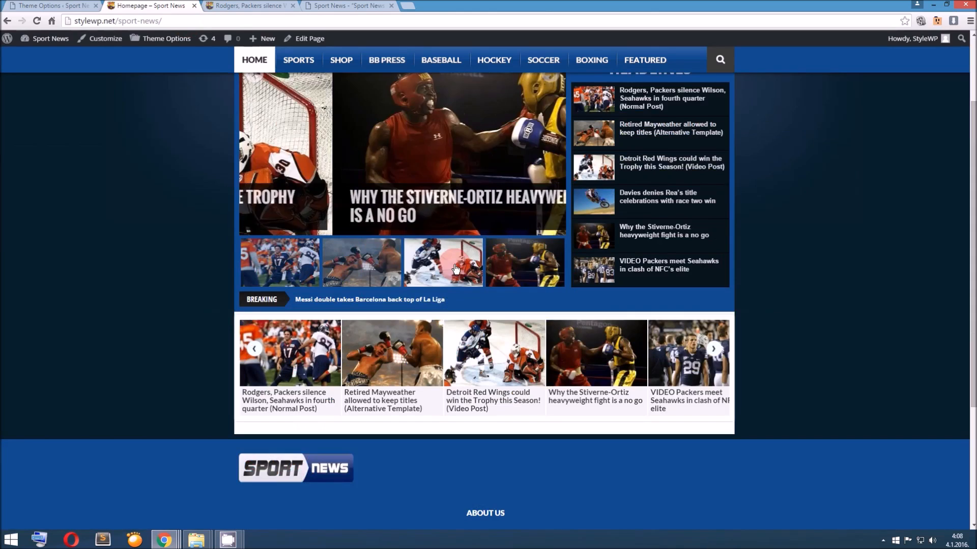
pyautogui.click(399, 204)
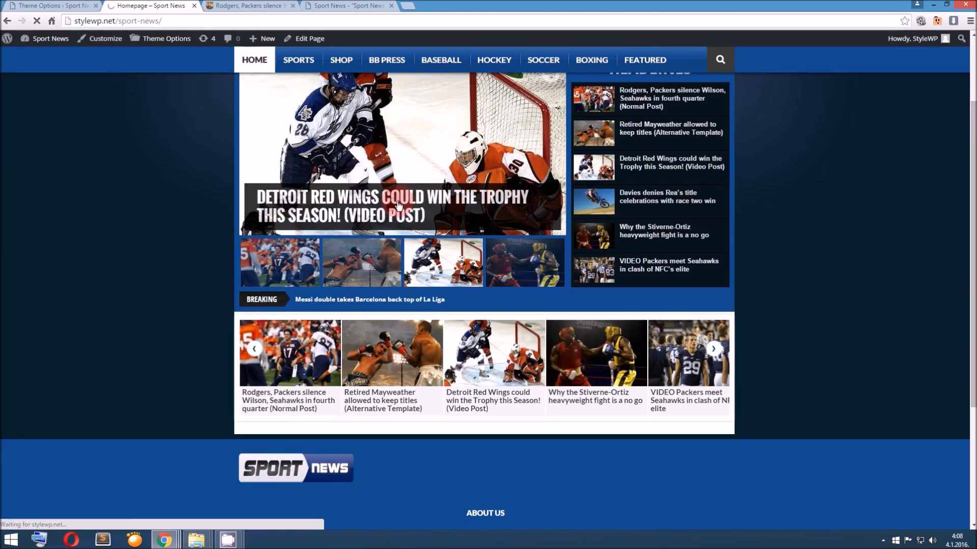
pyautogui.scroll(-6, 395, 203)
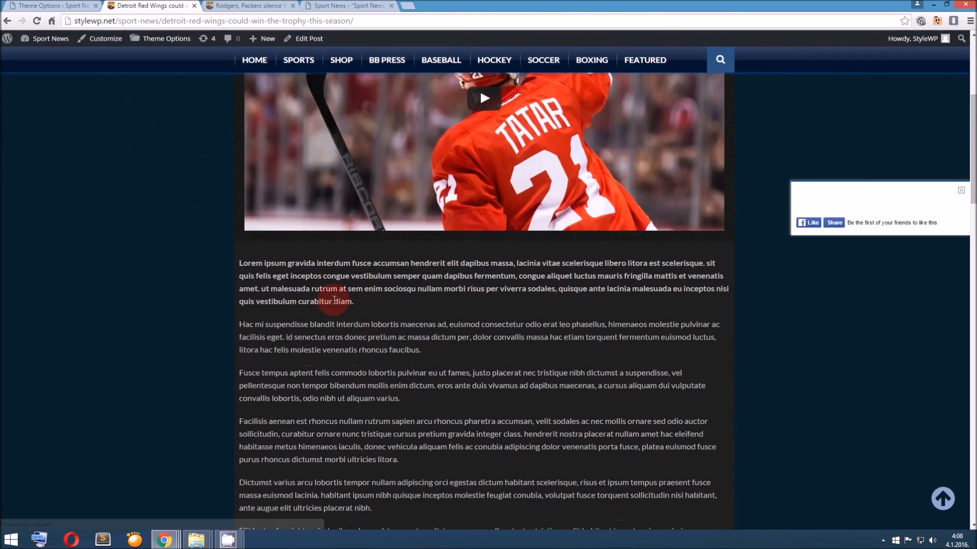
pyautogui.scroll(-8, 469, 305)
pyautogui.scroll(7, 469, 305)
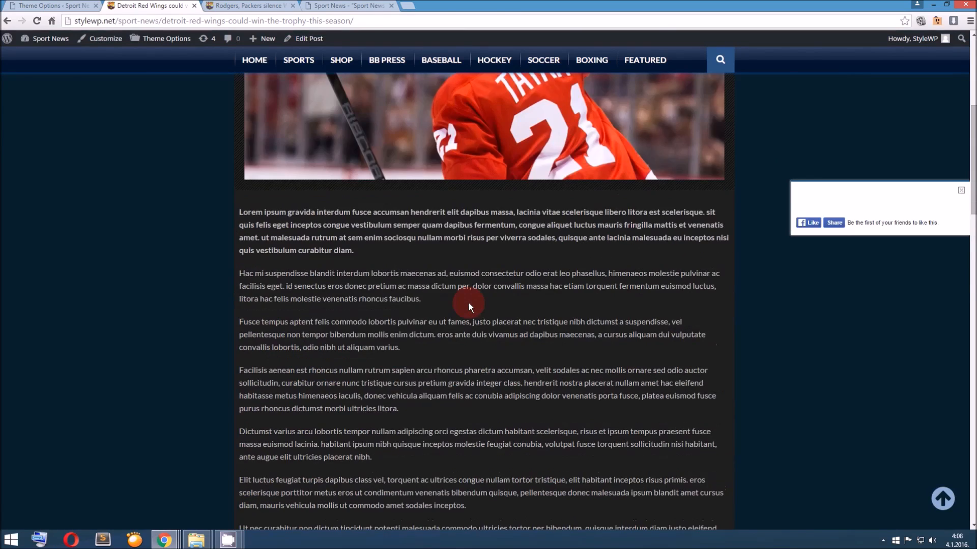
pyautogui.scroll(4, 469, 303)
pyautogui.scroll(-3, 376, 305)
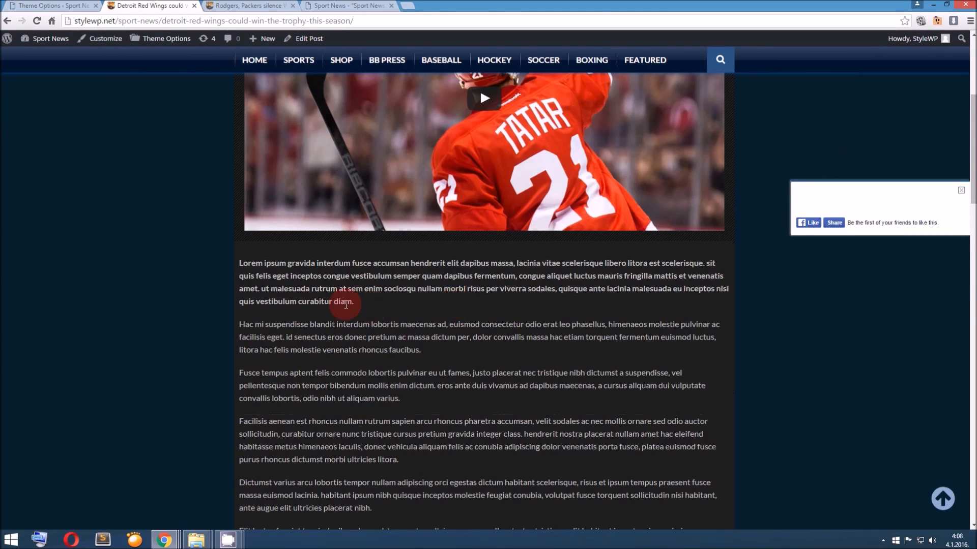
pyautogui.moveTo(525, 410); pyautogui.dragTo(275, 327)
pyautogui.click(274, 327)
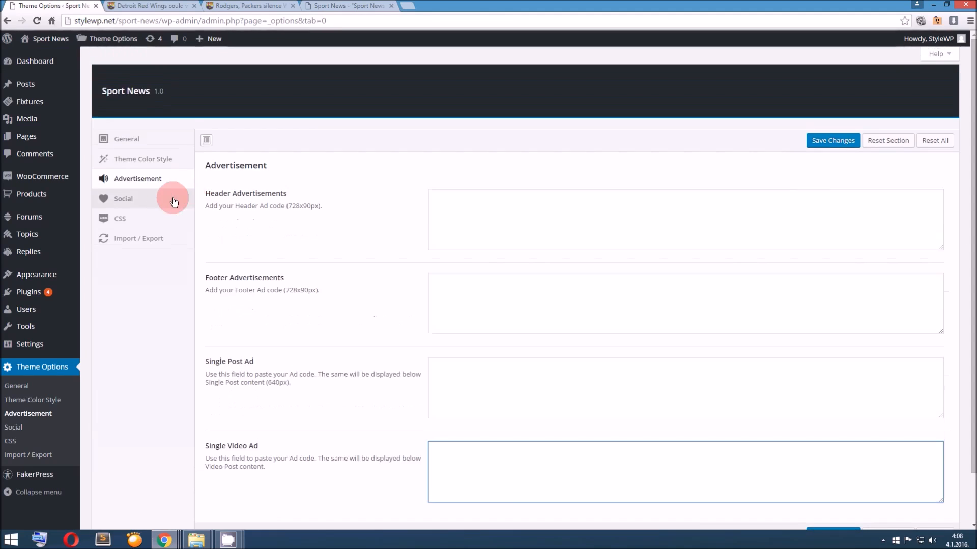
# Open the Social options and read the About Us field's instruction about the footer widget
pyautogui.click(174, 201)
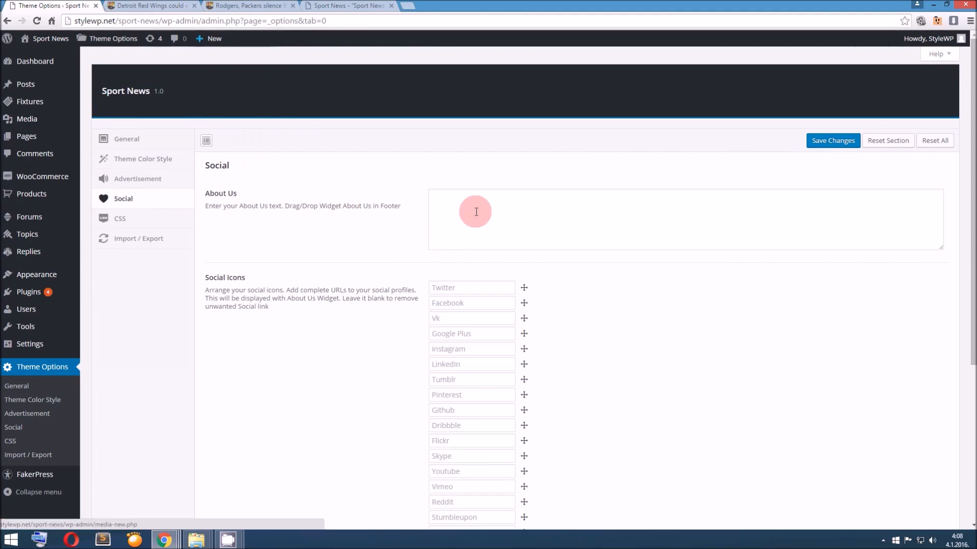
pyautogui.click(461, 221)
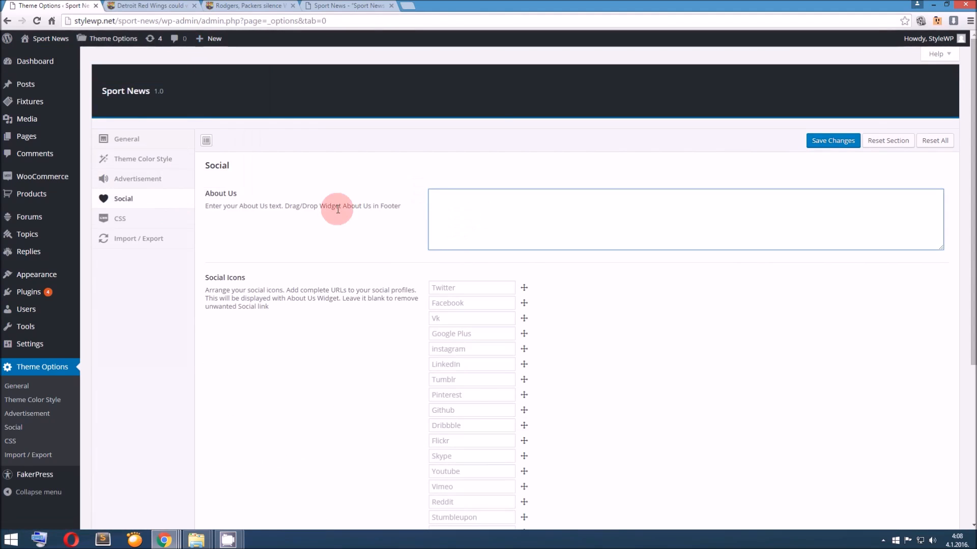
pyautogui.click(175, 5)
pyautogui.click(27, 3)
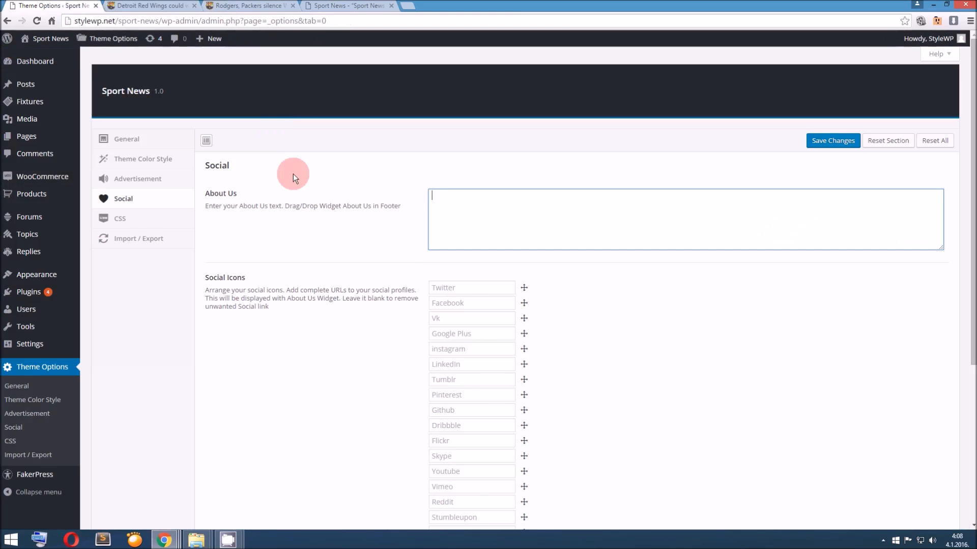
pyautogui.moveTo(288, 206); pyautogui.dragTo(402, 210)
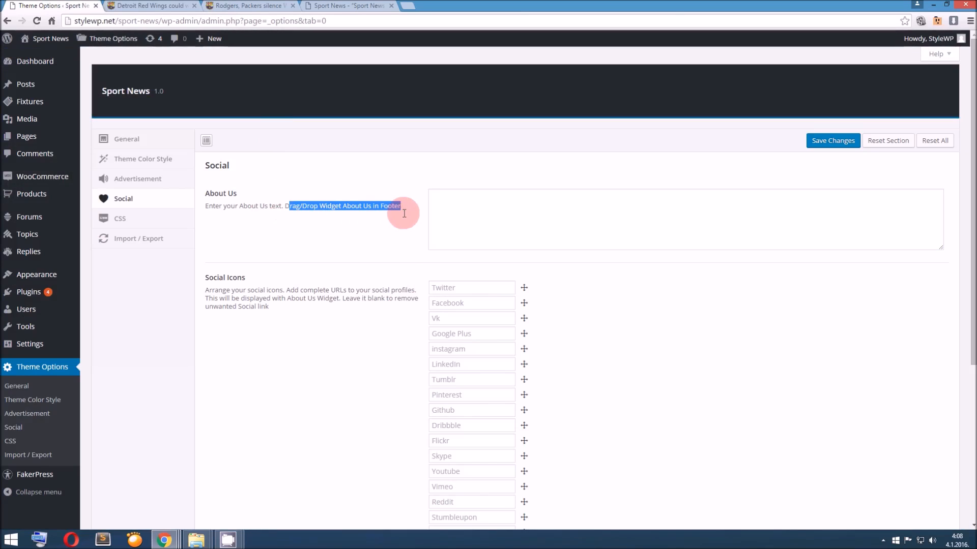
# Check the About Us block in the homepage footer and close the extra Rodgers, Packers post tab
pyautogui.click(150, 6)
pyautogui.scroll(-10, 346, 303)
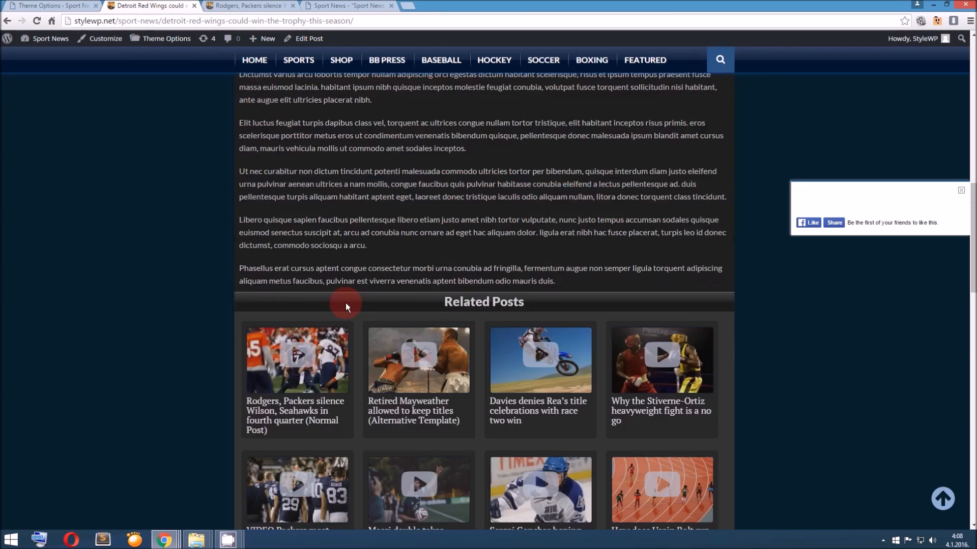
pyautogui.scroll(8, 346, 303)
pyautogui.press('F5')
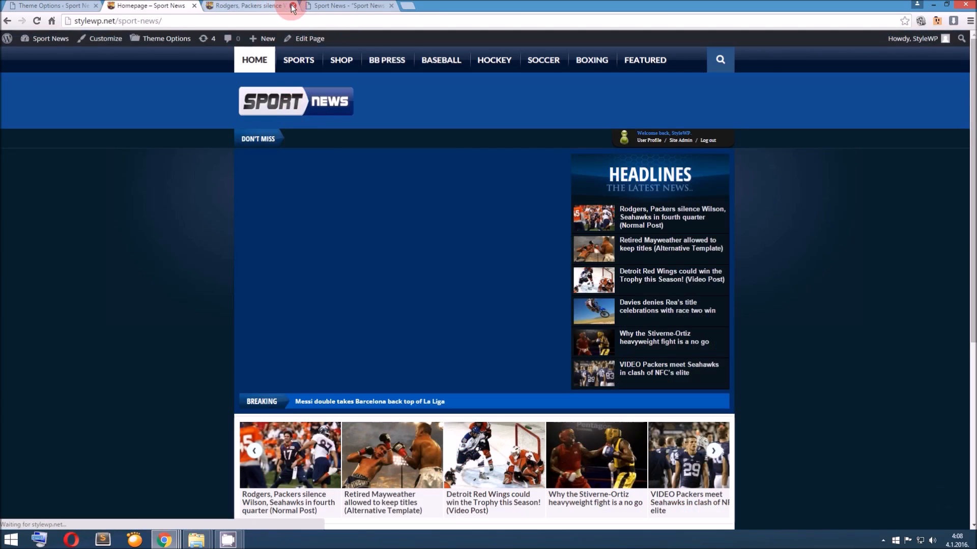
pyautogui.click(292, 6)
pyautogui.scroll(-6, 356, 300)
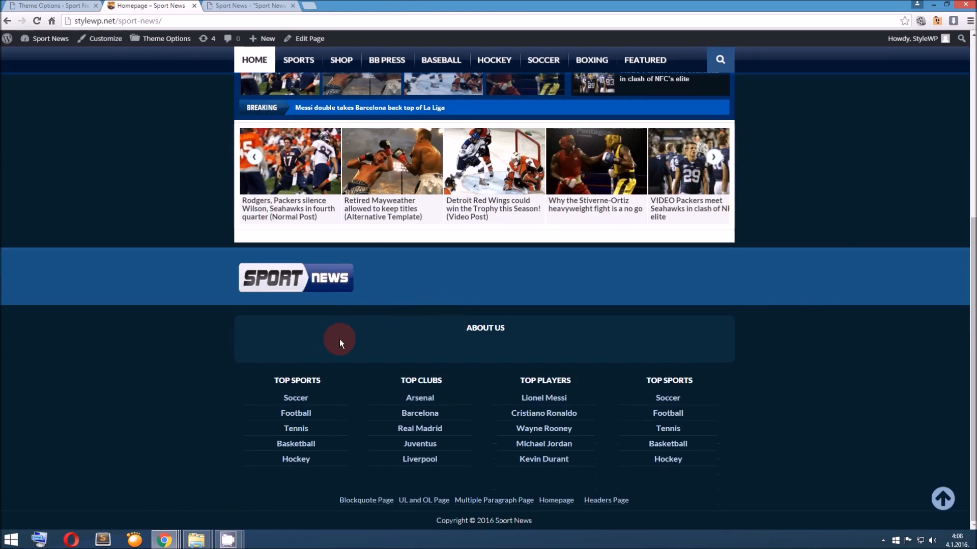
# Enter "Hi we are the Sport News guys." as the About Us text in the Social options
pyautogui.click(91, 4)
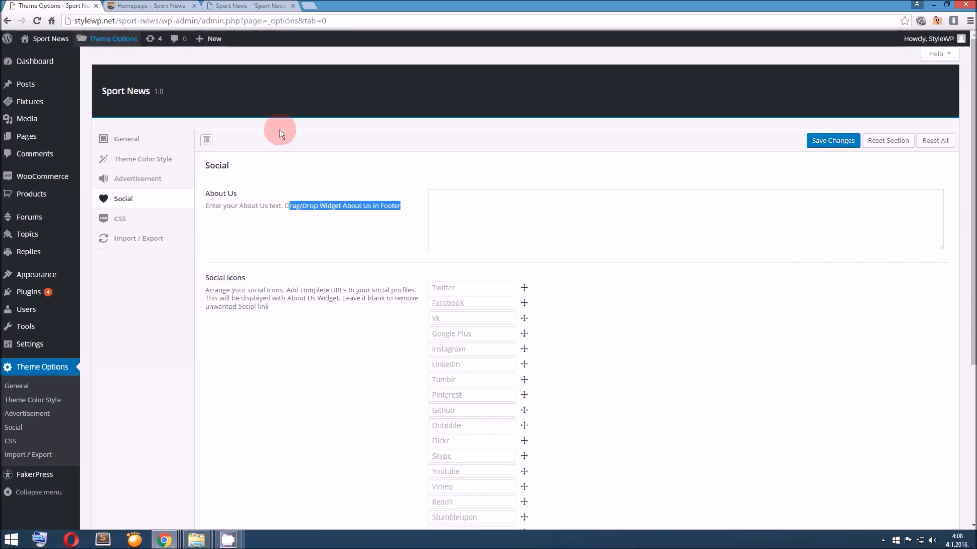
pyautogui.click(453, 203)
pyautogui.write('Hi we')
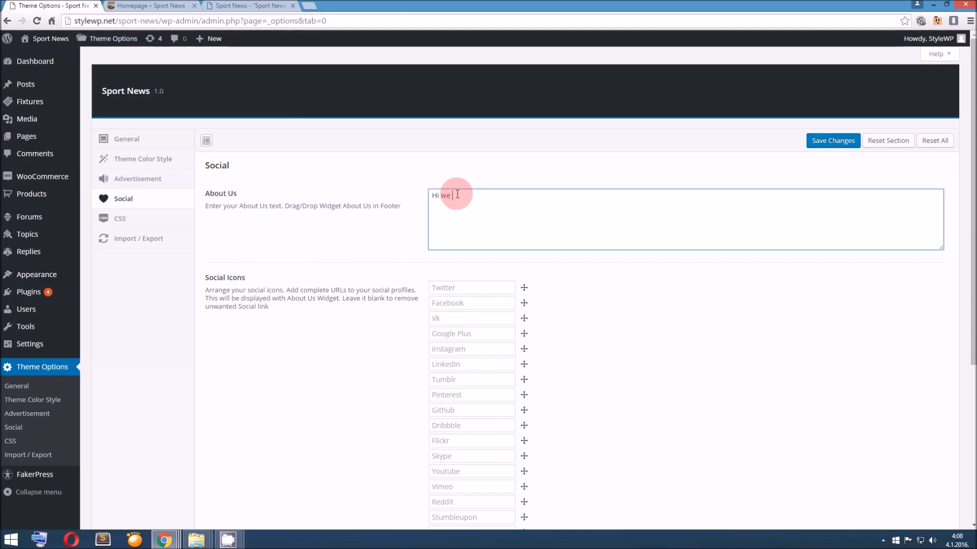
pyautogui.write(' are the Sport NEW')
pyautogui.press('BackSpace')
pyautogui.press('BackSpace')
pyautogui.press('BackSpace')
pyautogui.write('E')
pyautogui.press('BackSpace')
pyautogui.write('esyou')
pyautogui.press('BackSpace')
pyautogui.press('BackSpace')
pyautogui.press('BackSpace')
pyautogui.press('BackSpace')
pyautogui.write('w')
pyautogui.press('BackSpace')
pyautogui.press('BackSpace')
pyautogui.write('ws guys.')
# Enter twitter.com as the Twitter link and facebook.com as the Facebook link in Social Icons, and save the theme options
pyautogui.scroll(-1, 404, 247)
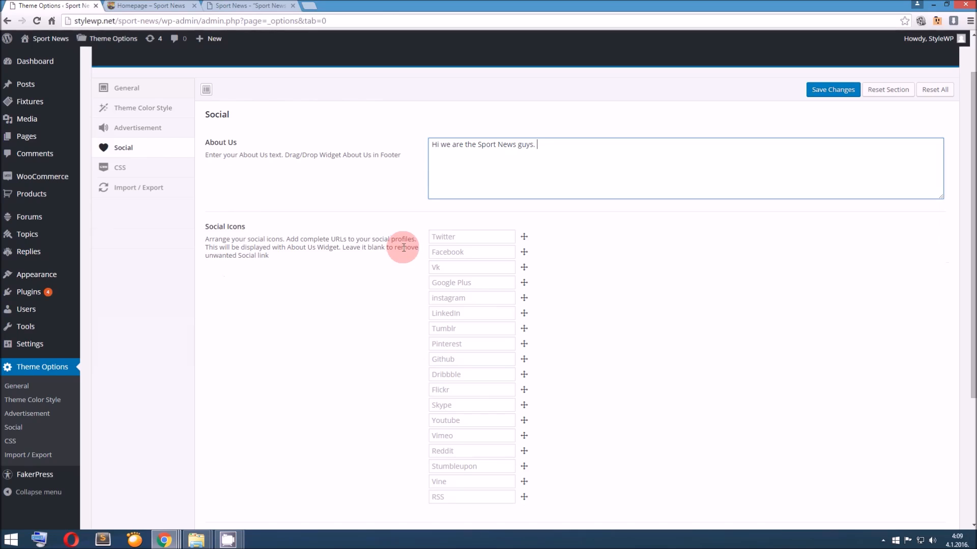
pyautogui.scroll(-3, 309, 239)
pyautogui.scroll(2, 327, 249)
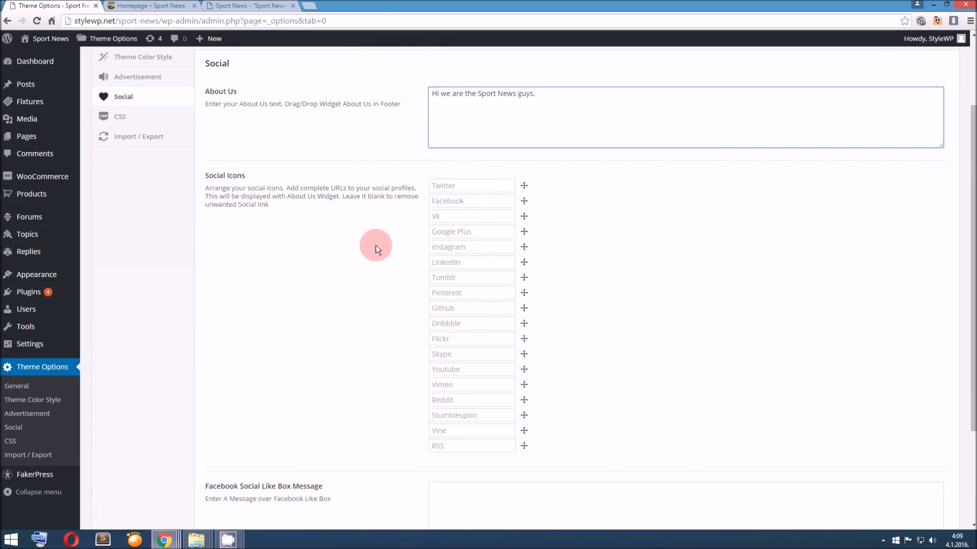
pyautogui.click(460, 184)
pyautogui.write('twitter.com')
pyautogui.press('Tab')
pyautogui.write('f')
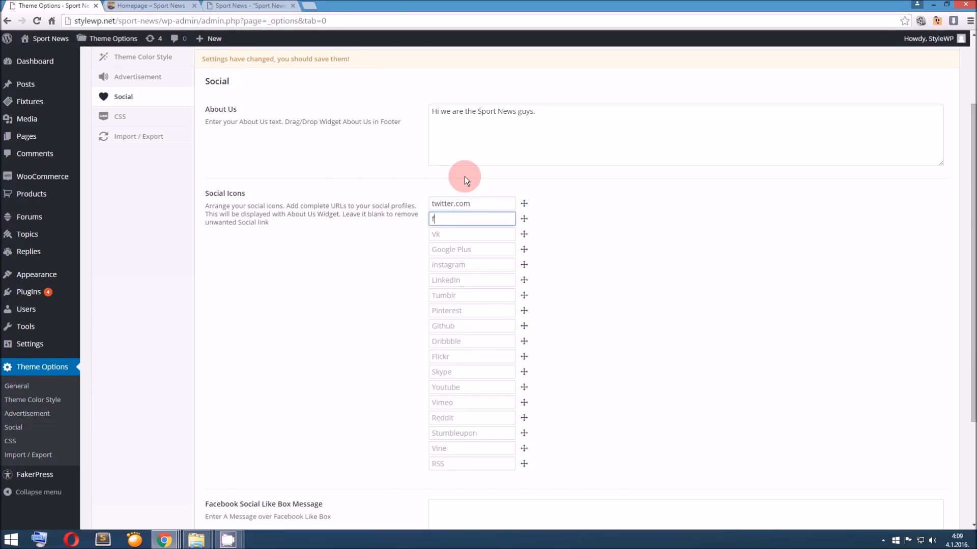
pyautogui.write('acebook.com')
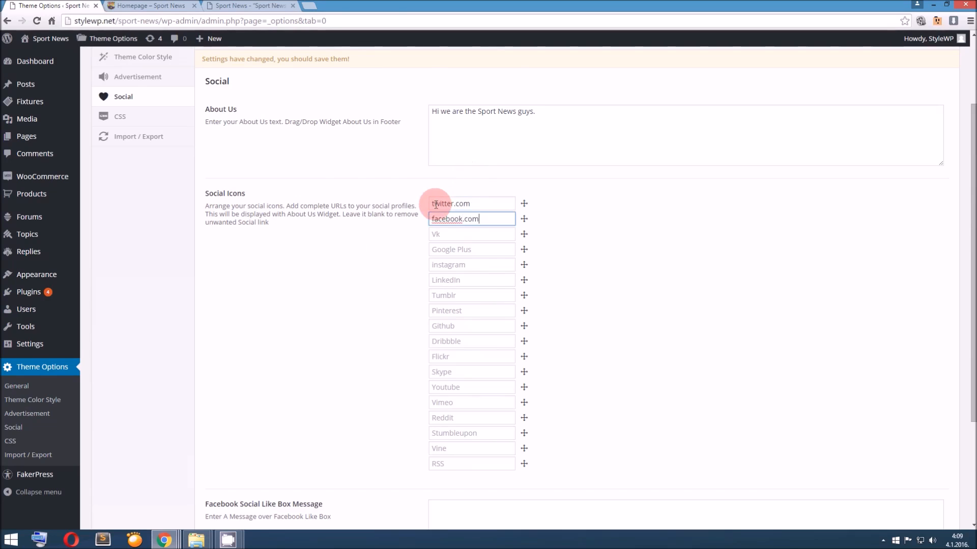
pyautogui.scroll(-3, 385, 250)
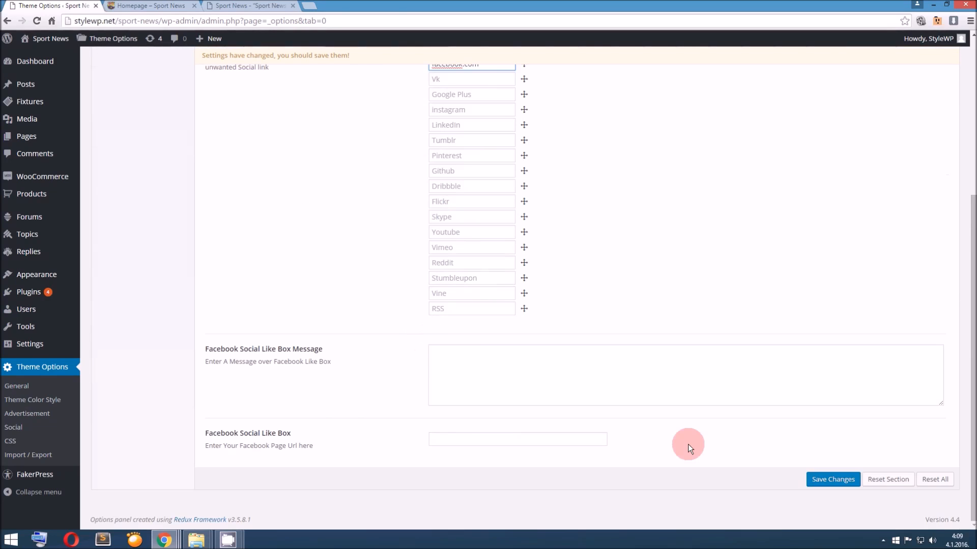
pyautogui.click(816, 480)
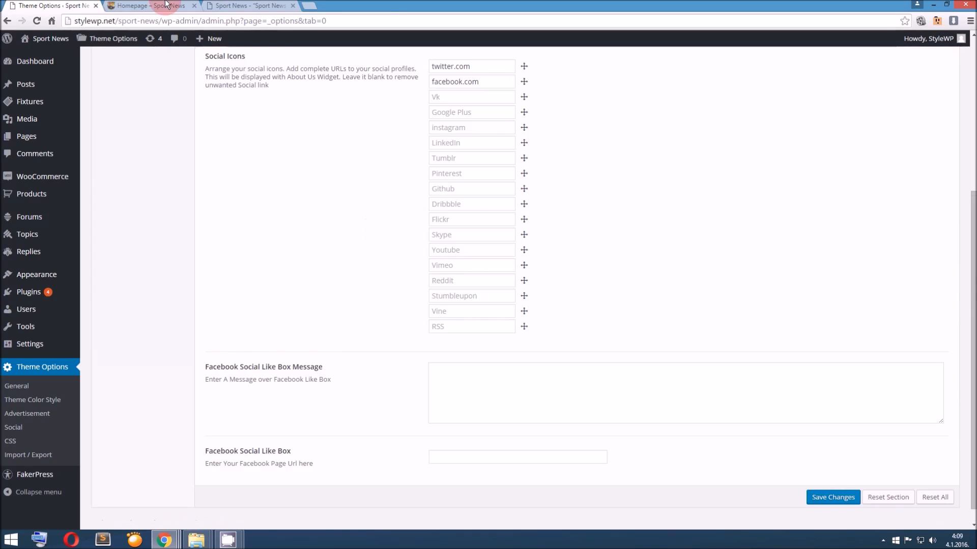
# Reload the homepage, check the text and social icons in the footer's About Us block, and return to the theme options
pyautogui.click(165, 4)
pyautogui.press('F5')
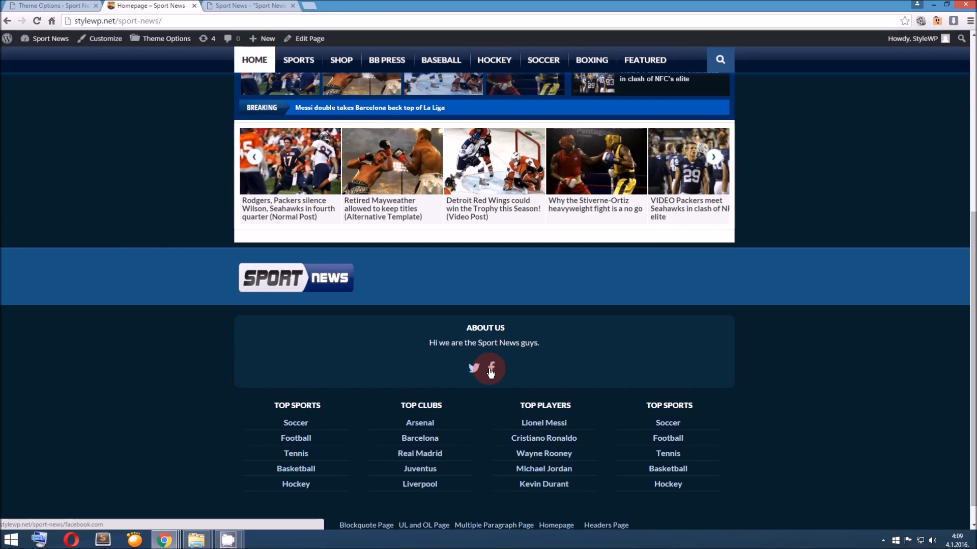
pyautogui.click(6, 5)
pyautogui.scroll(6, 453, 262)
pyautogui.scroll(-3, 462, 305)
pyautogui.scroll(-3, 466, 371)
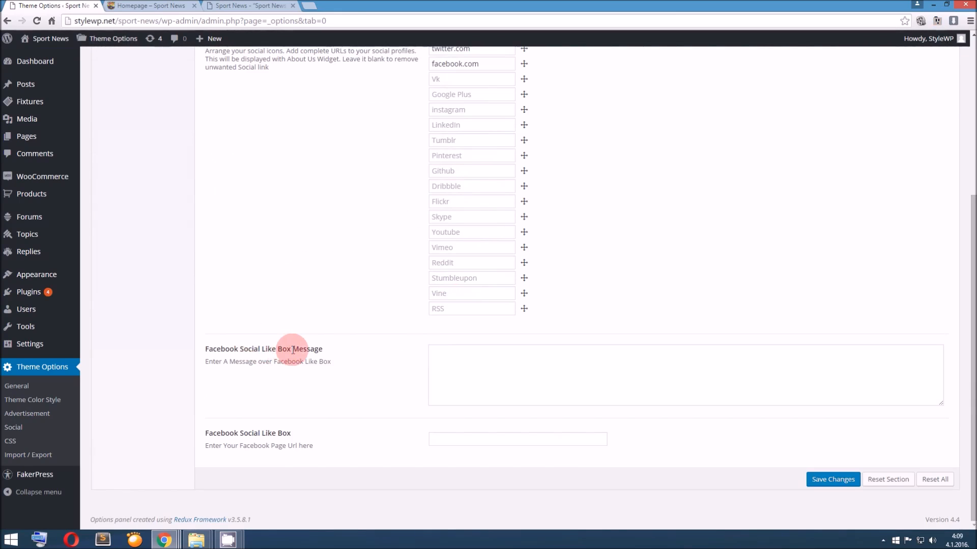
# Open the Retired Mayweather post from the homepage, examine its Facebook like box, and return to the theme options
pyautogui.click(155, 6)
pyautogui.scroll(5, 396, 202)
pyautogui.scroll(1, 395, 201)
pyautogui.click(397, 283)
pyautogui.scroll(-10, 397, 283)
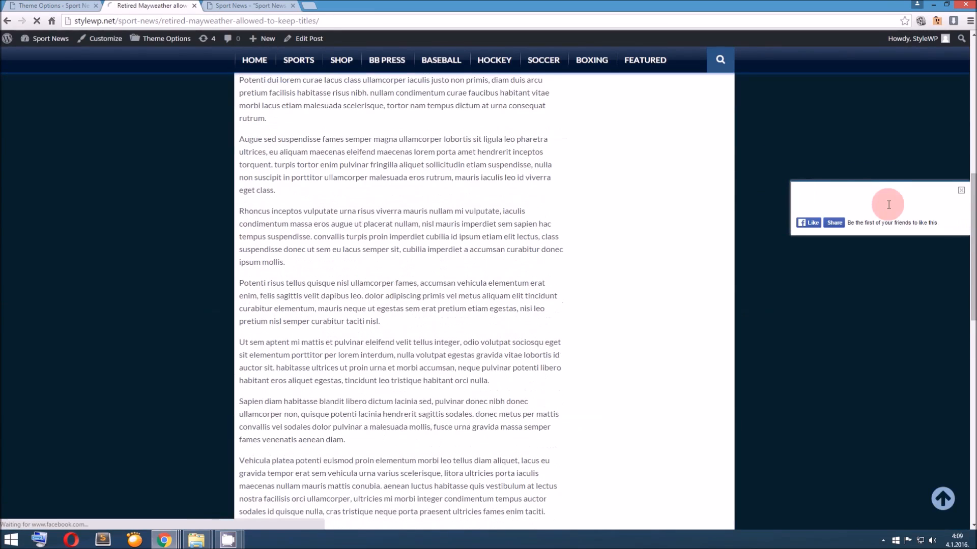
pyautogui.click(80, 6)
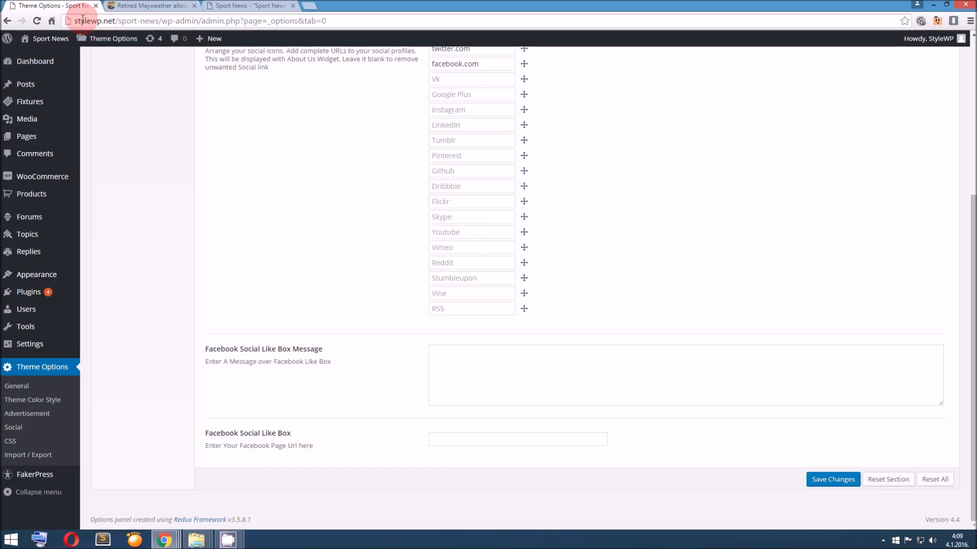
# Set the Facebook Social Like Box Message to "Hi, Join us on Facebook!" and save the theme options
pyautogui.click(472, 352)
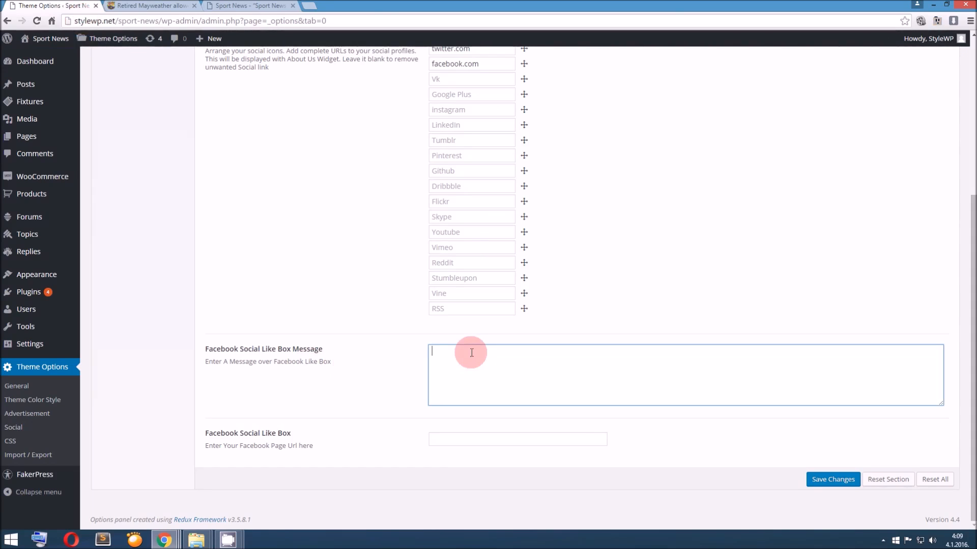
pyautogui.write('Hi, Join us on Facebook!')
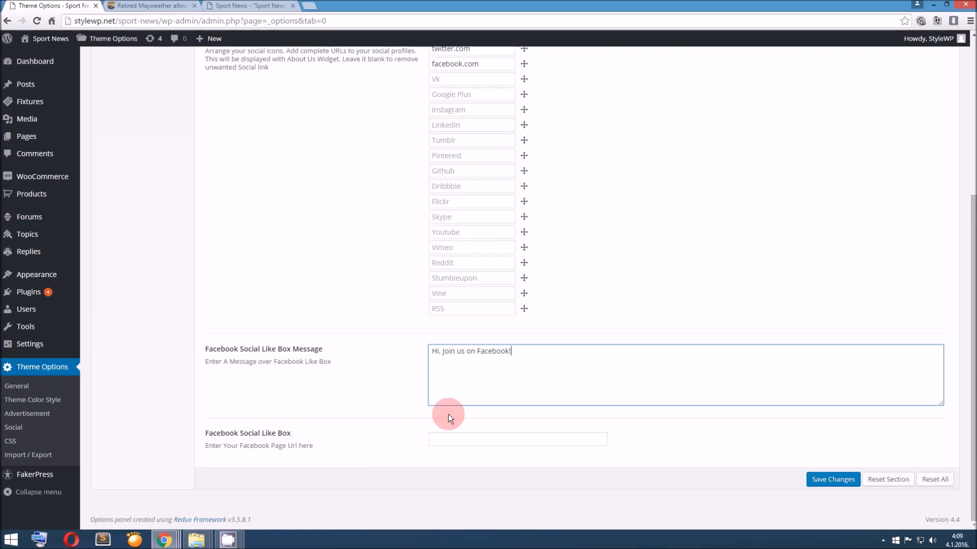
pyautogui.click(450, 438)
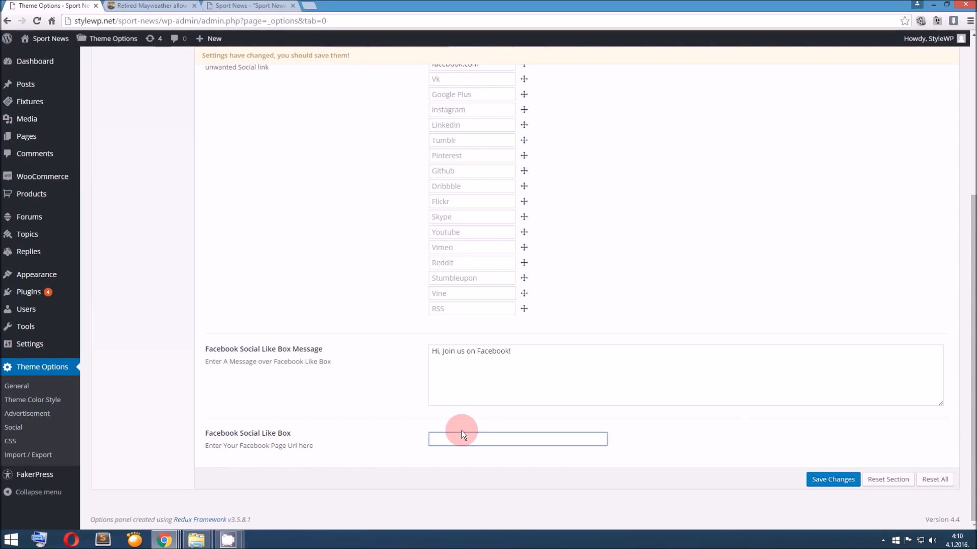
pyautogui.click(818, 476)
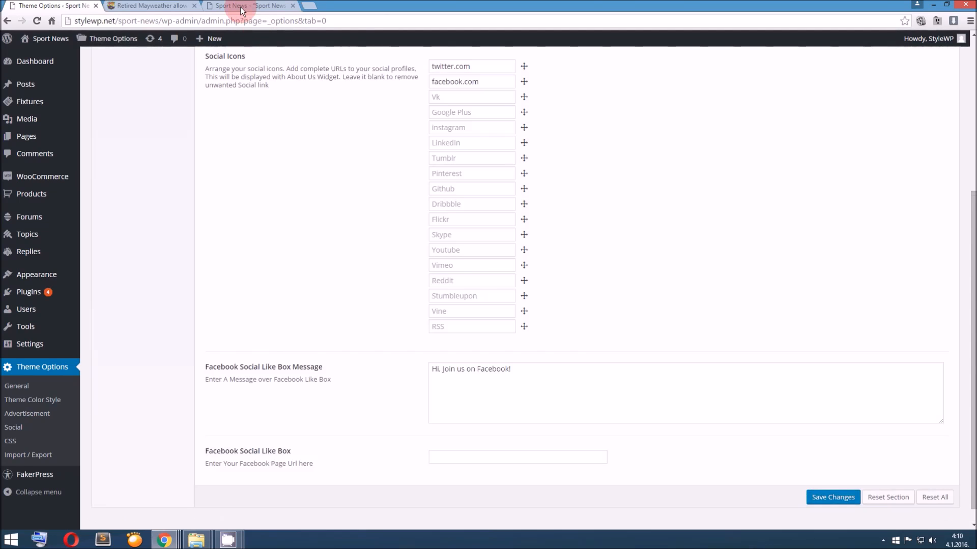
# Reload the Retired Mayweather post and check the Facebook like box message and the footer's About Us block
pyautogui.click(178, 5)
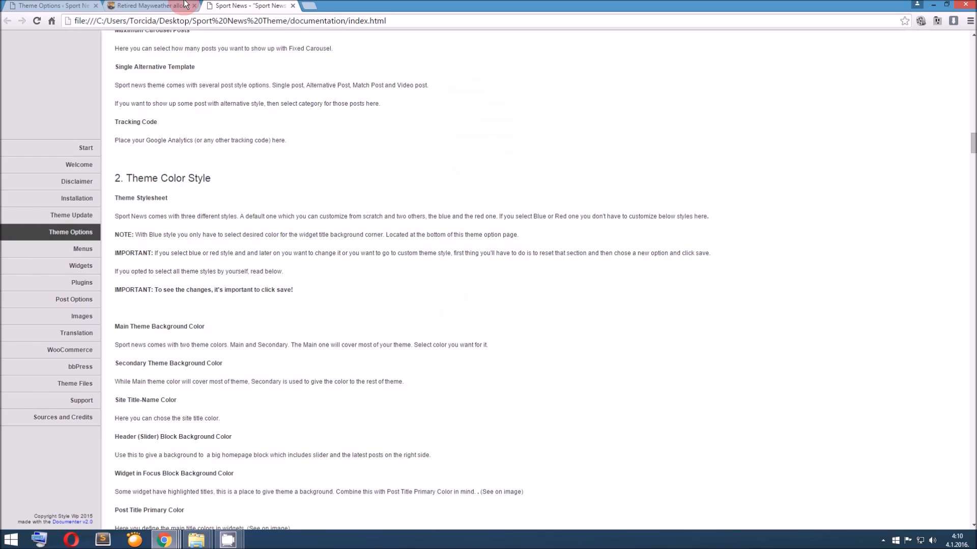
pyautogui.press('F5')
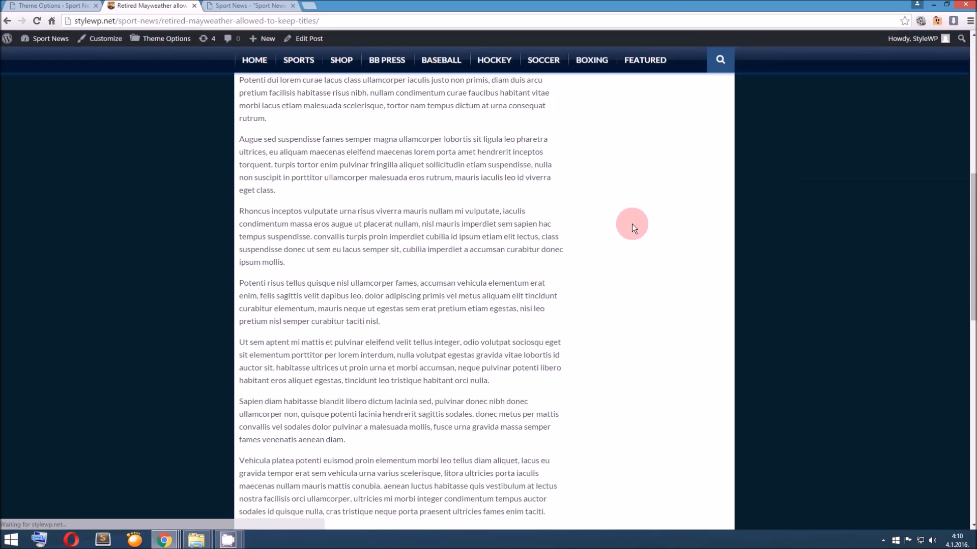
pyautogui.moveTo(798, 205); pyautogui.dragTo(894, 200)
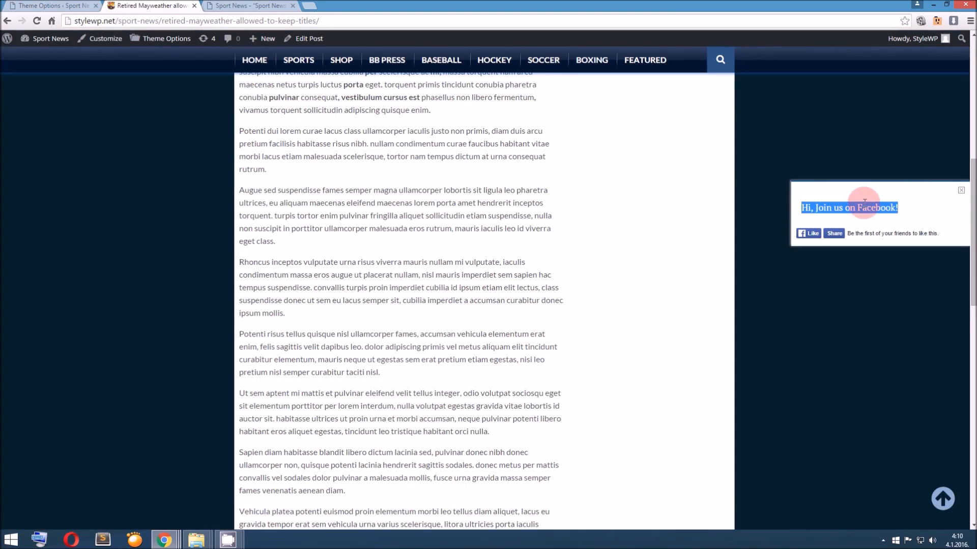
pyautogui.click(56, 6)
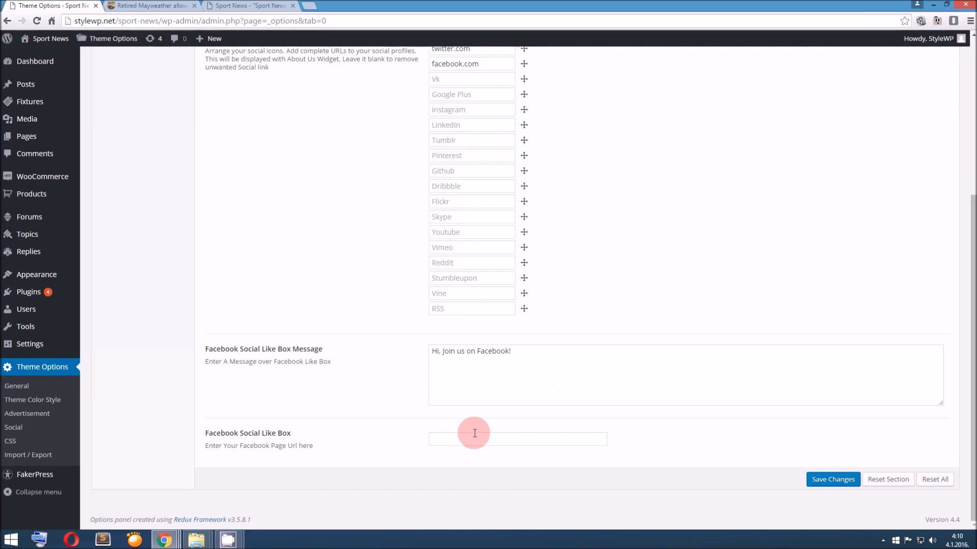
pyautogui.click(173, 6)
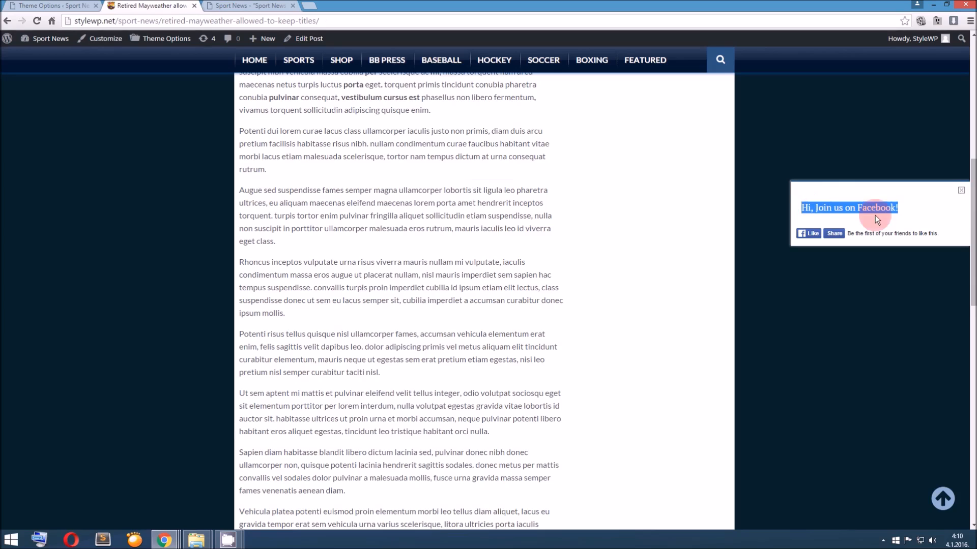
pyautogui.click(907, 208)
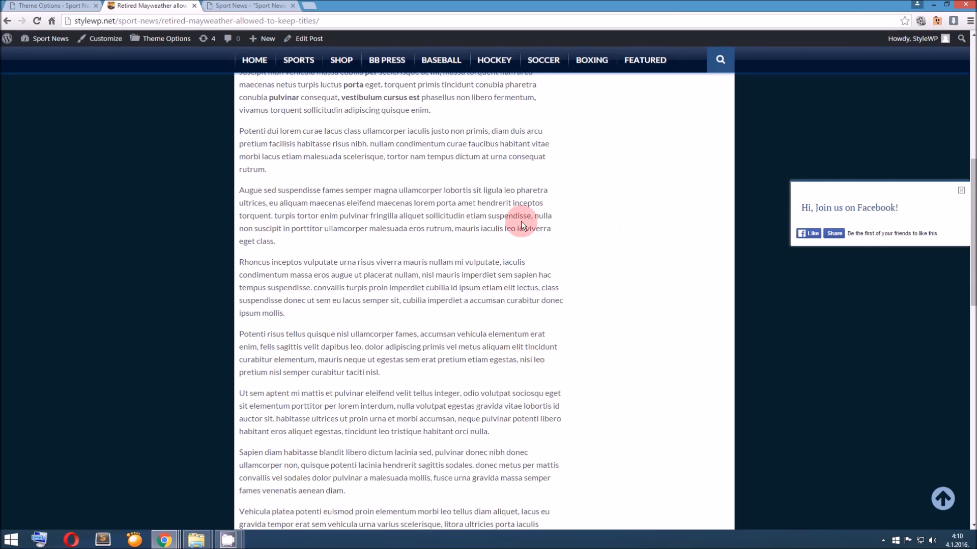
pyautogui.scroll(-15, 522, 226)
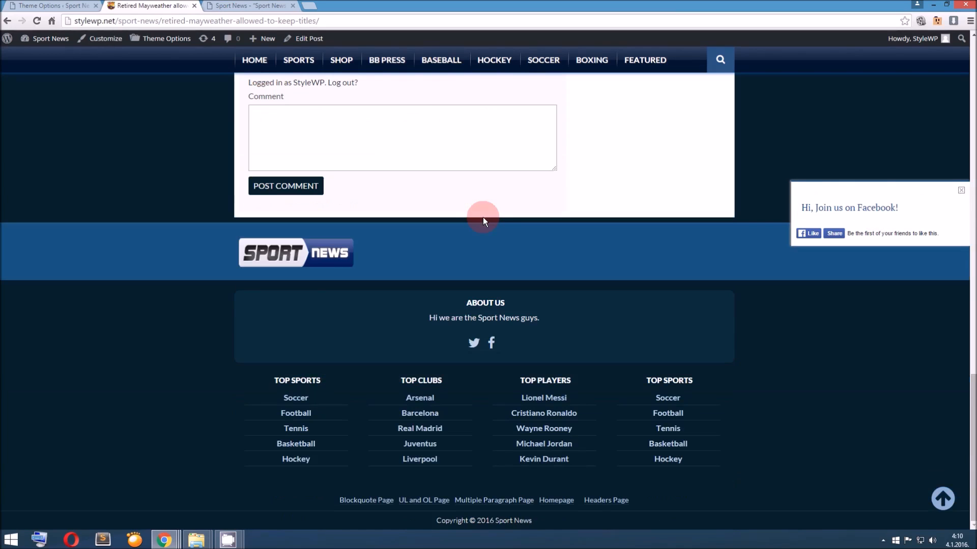
# Return to the theme options and review the Custom CSS field and the Import / Export options
pyautogui.click(56, 7)
pyautogui.scroll(5, 167, 151)
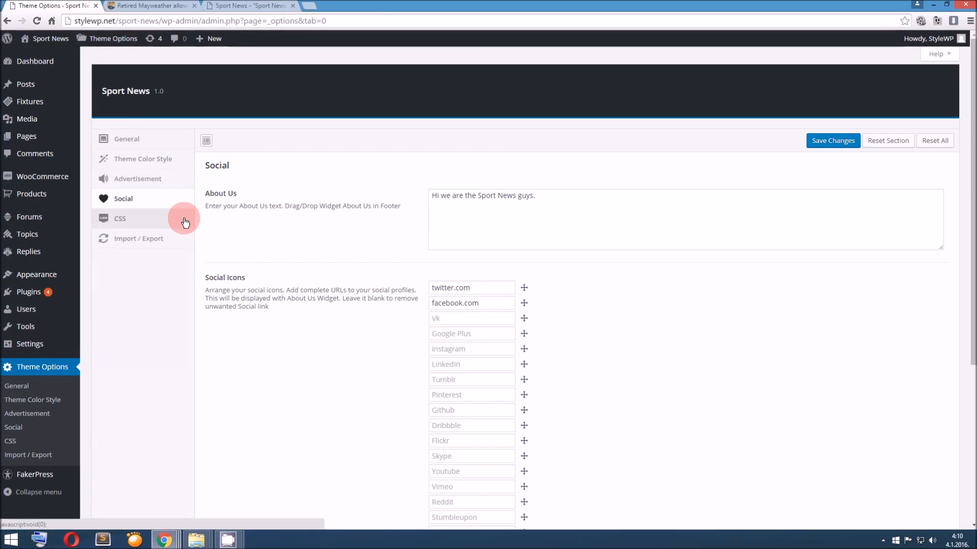
pyautogui.click(185, 222)
pyautogui.click(445, 236)
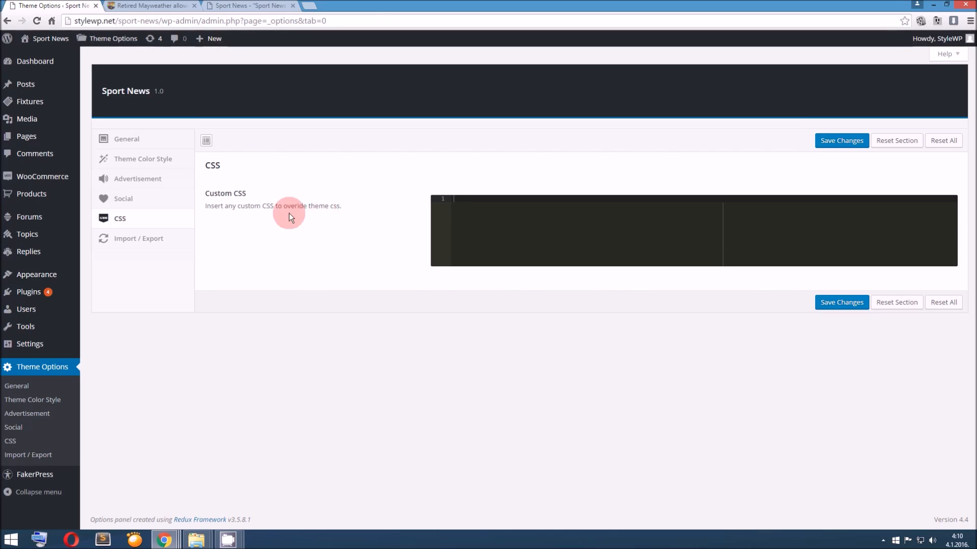
pyautogui.click(160, 238)
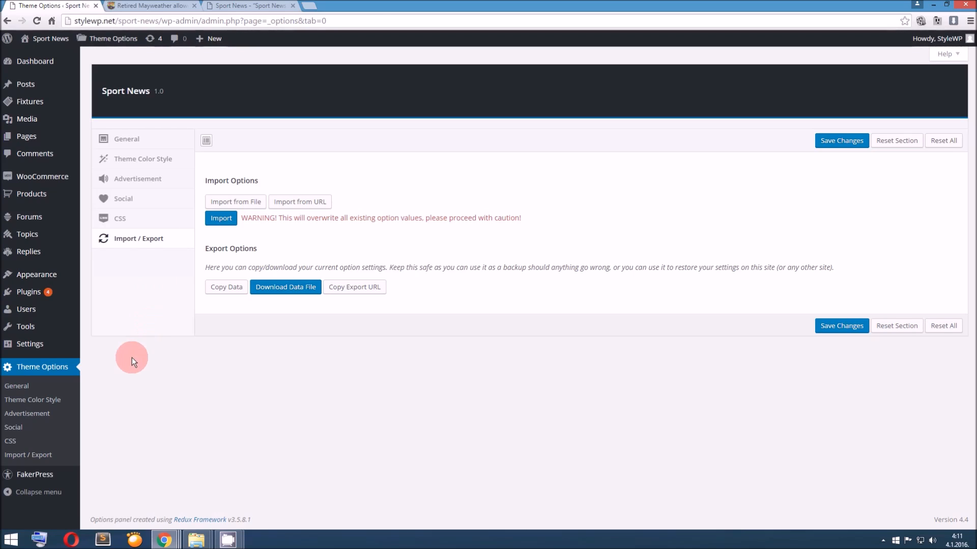
# Open the Theme Color Style options and look through the stylesheet and background color settings
pyautogui.click(70, 403)
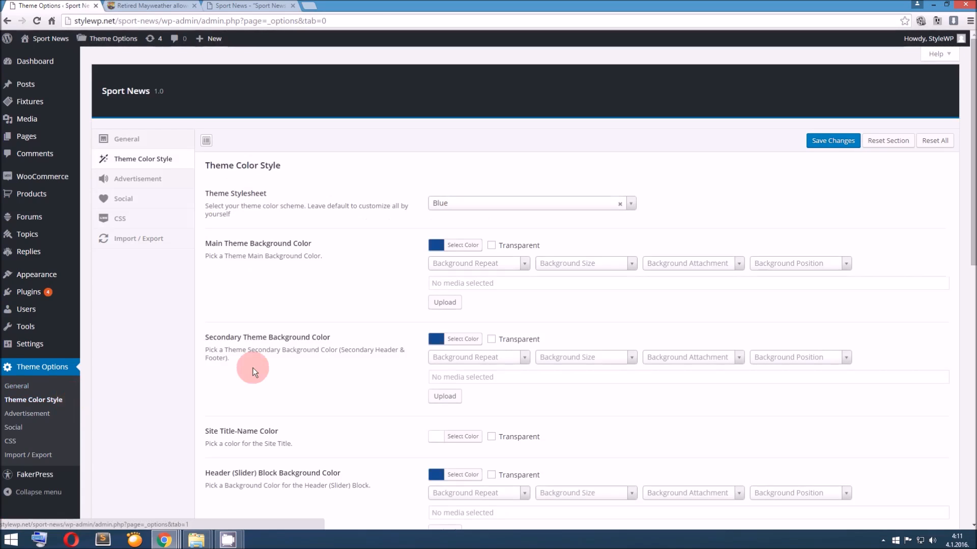
pyautogui.scroll(-5, 252, 369)
pyautogui.scroll(5, 251, 370)
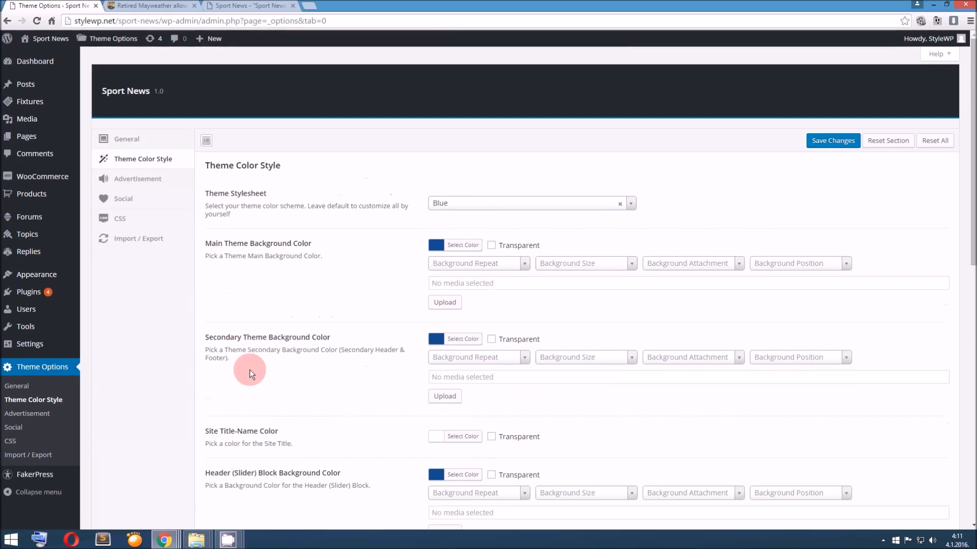
pyautogui.scroll(-1, 250, 371)
pyautogui.scroll(-1, 250, 371)
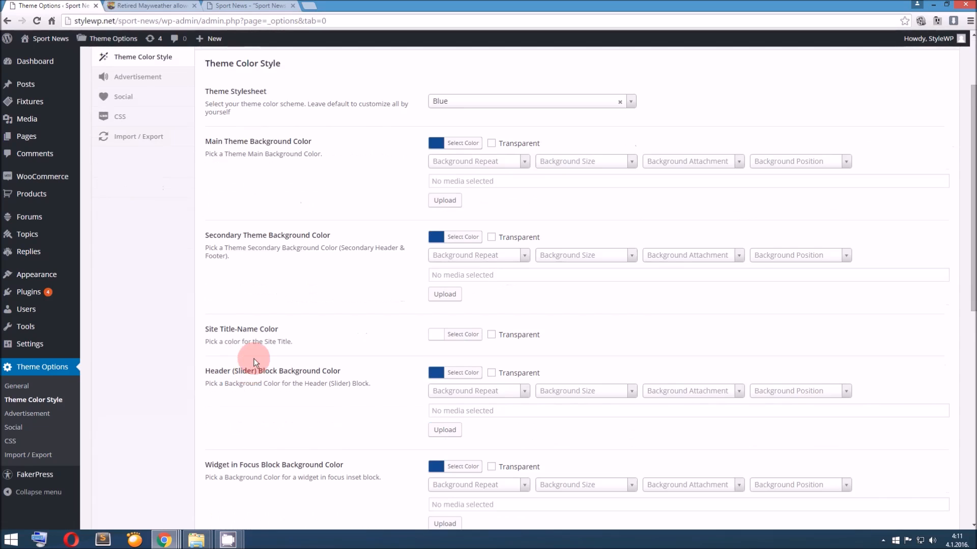
pyautogui.moveTo(235, 542)
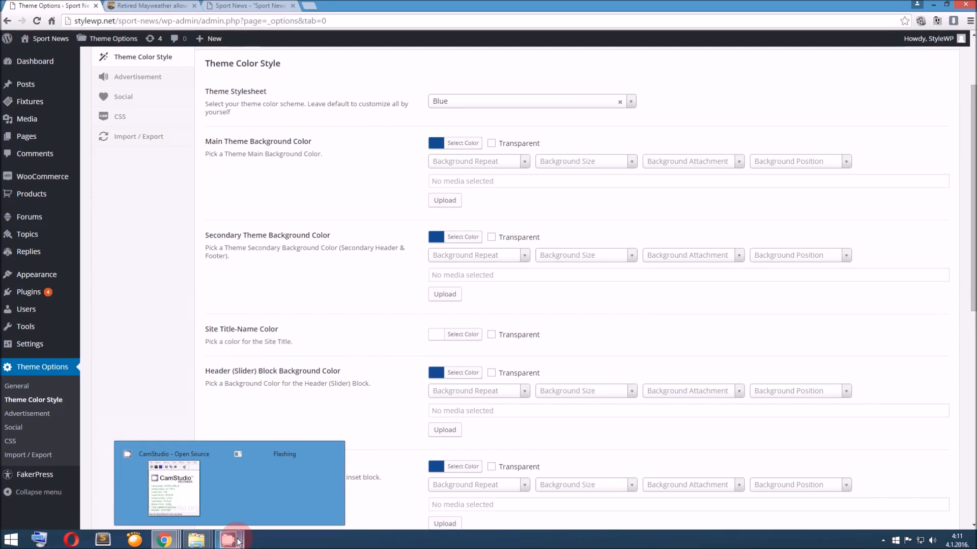
pyautogui.click(191, 484)
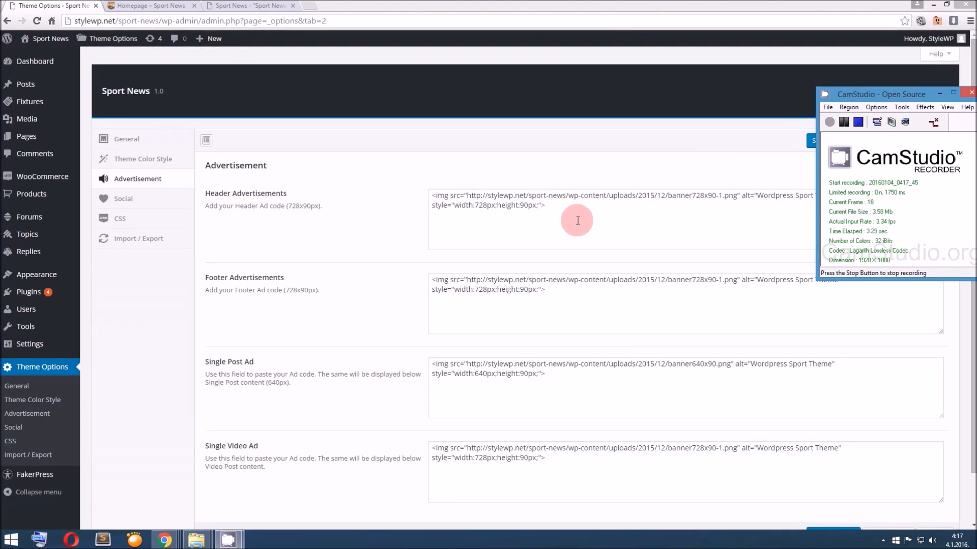
# Examine the Header Advertisements code, and check the header, sidebar and footer banners on the homepage
pyautogui.moveTo(430, 193); pyautogui.dragTo(557, 222)
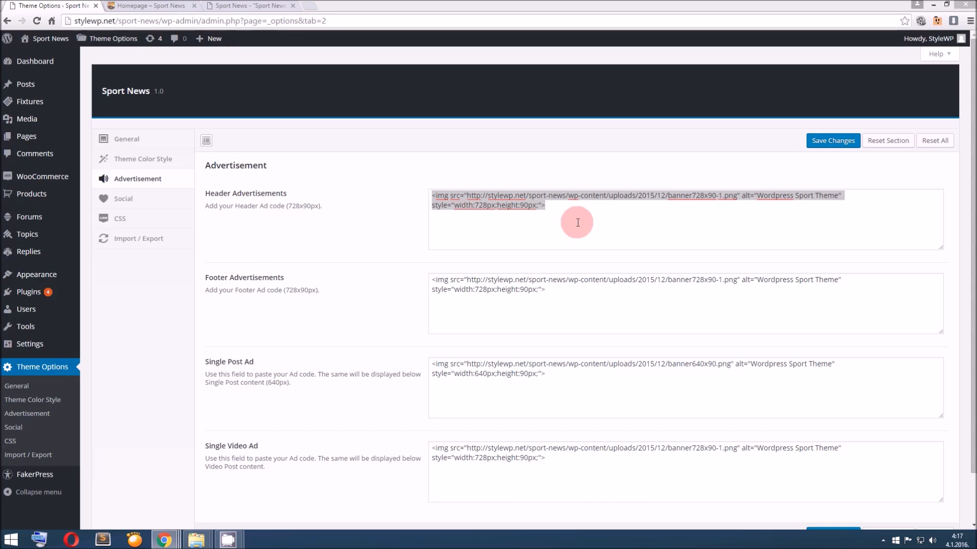
pyautogui.click(164, 6)
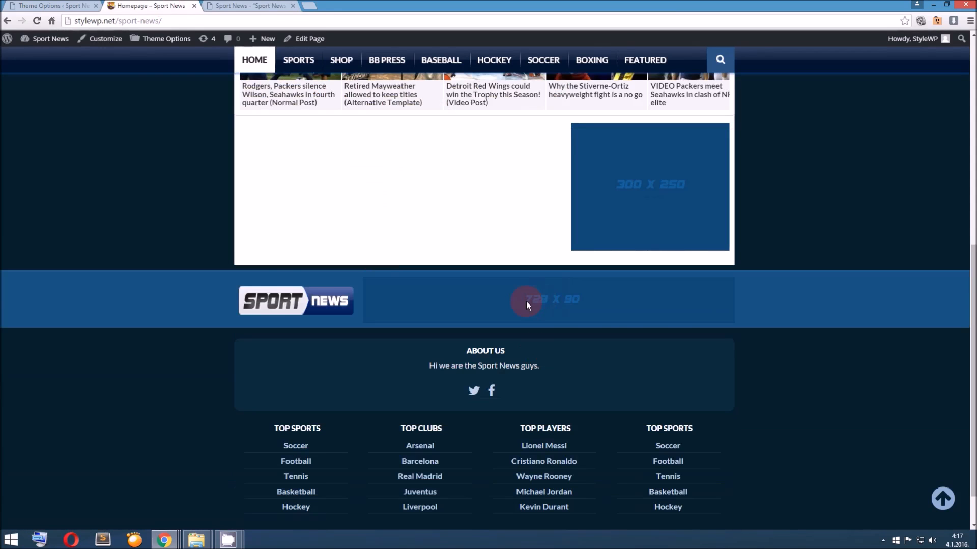
pyautogui.scroll(8, 526, 302)
pyautogui.scroll(-10, 551, 87)
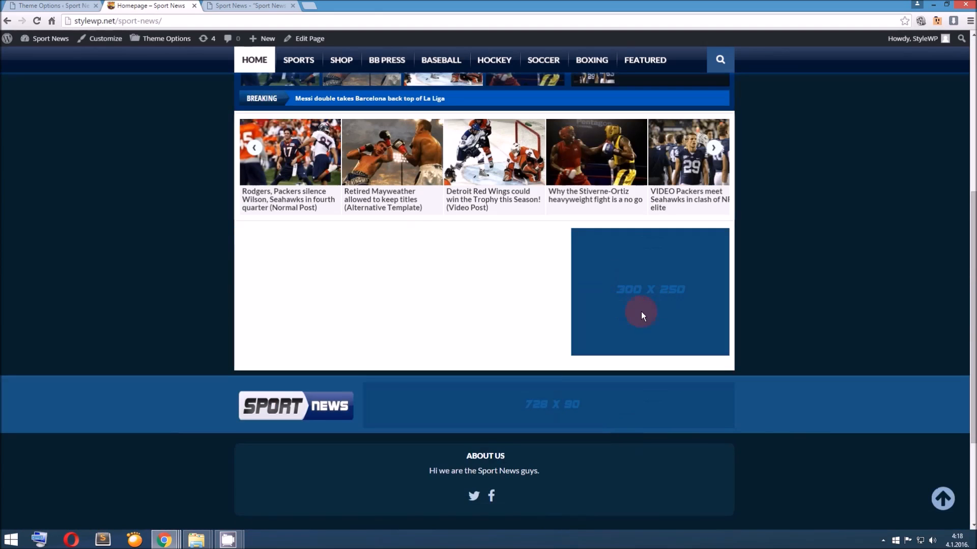
pyautogui.scroll(5, 641, 311)
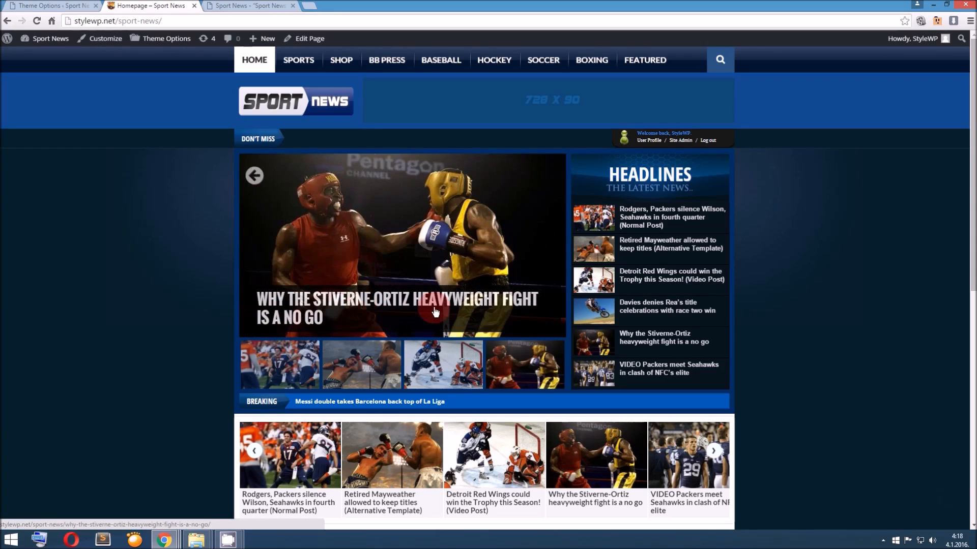
# Open the Detroit Red Wings and Retired Mayweather posts from the homepage slider in new tabs
pyautogui.rightClick(413, 302)
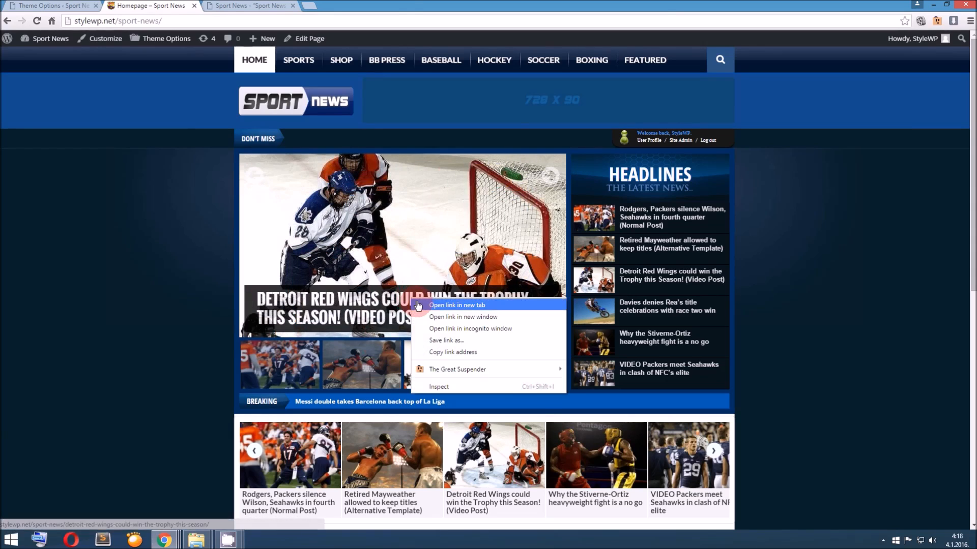
pyautogui.click(443, 305)
pyautogui.rightClick(378, 304)
pyautogui.click(405, 306)
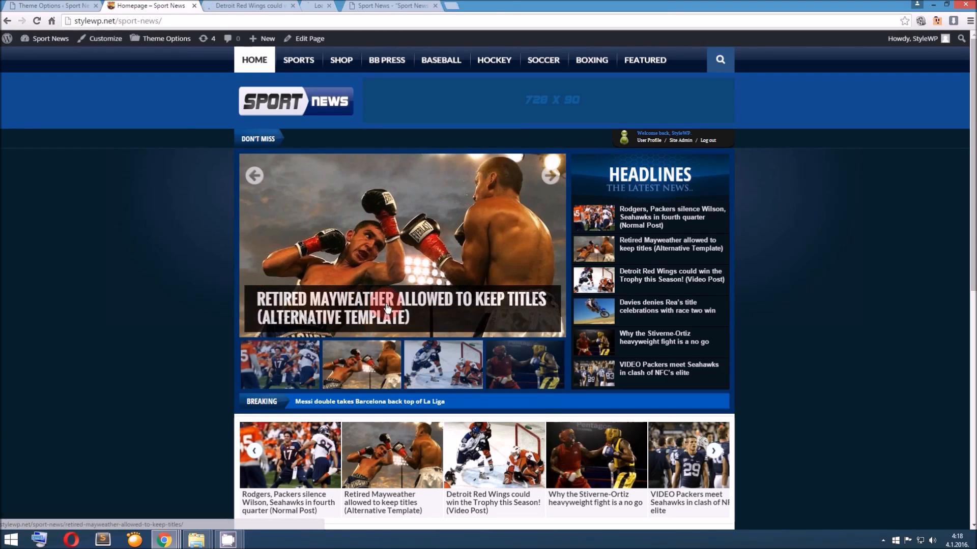
# Check the ad banner above the text of the Detroit Red Wings video post and close the post's tab
pyautogui.click(248, 6)
pyautogui.scroll(-4, 407, 341)
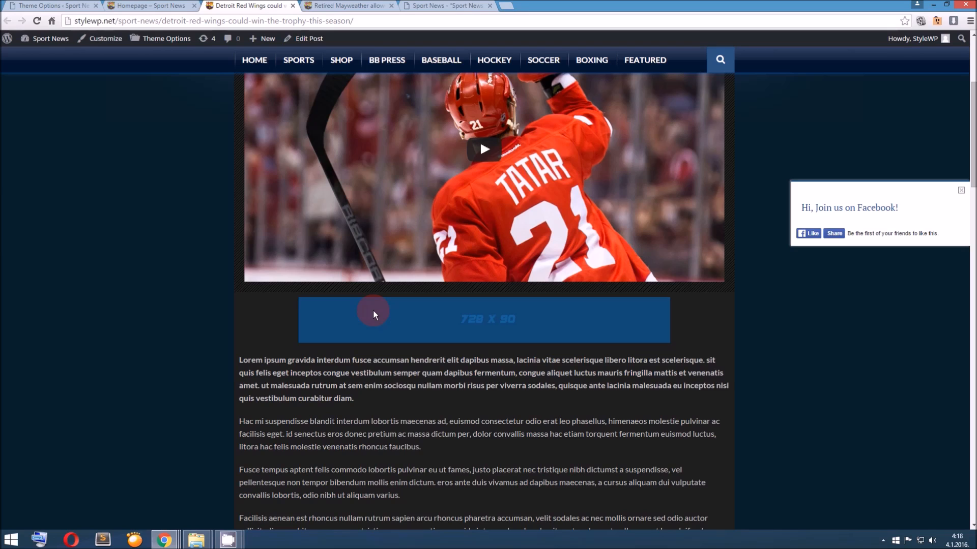
pyautogui.scroll(-2, 684, 326)
pyautogui.scroll(-10, 684, 325)
pyautogui.scroll(5, 683, 328)
pyautogui.scroll(6, 682, 328)
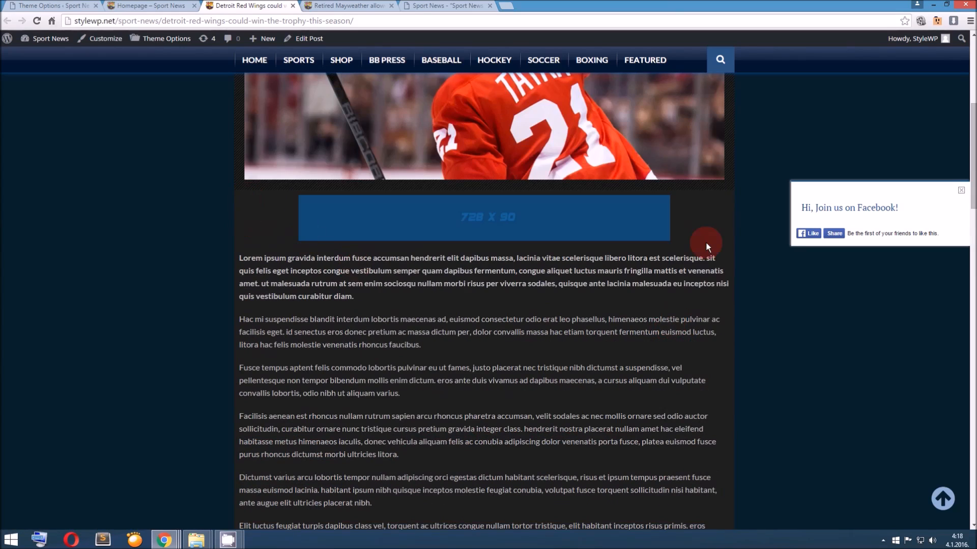
pyautogui.click(294, 9)
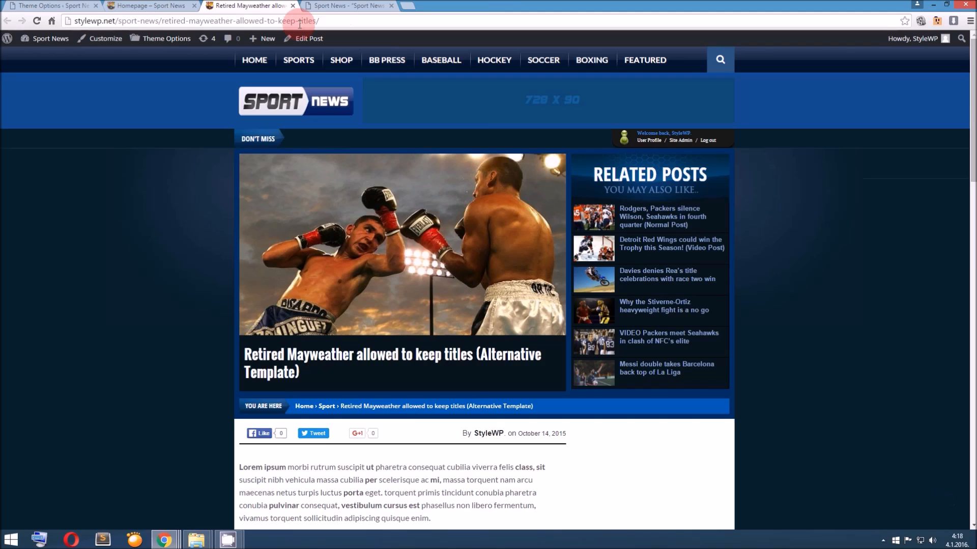
# Check the ad banner below the Retired Mayweather post's content, close its tab and view the homepage
pyautogui.scroll(-20, 430, 261)
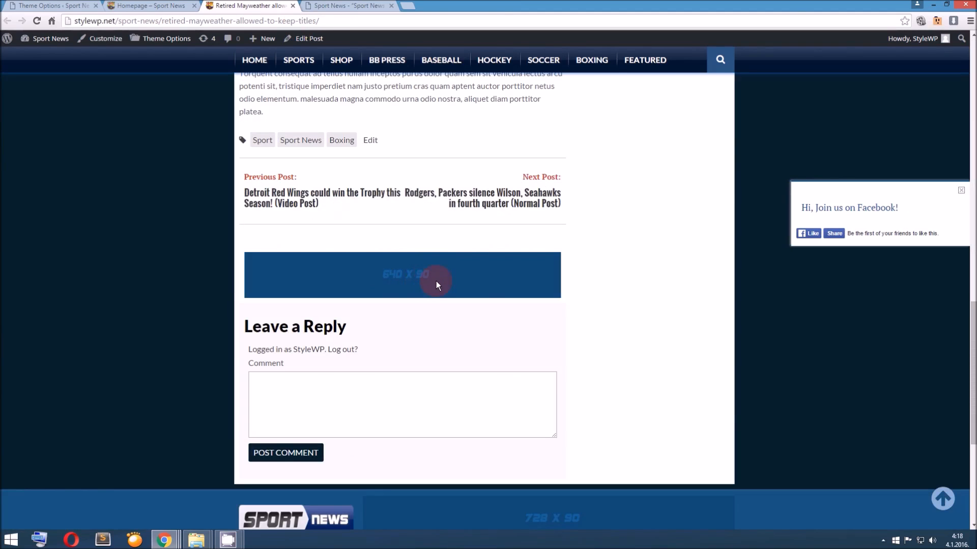
pyautogui.scroll(8, 435, 281)
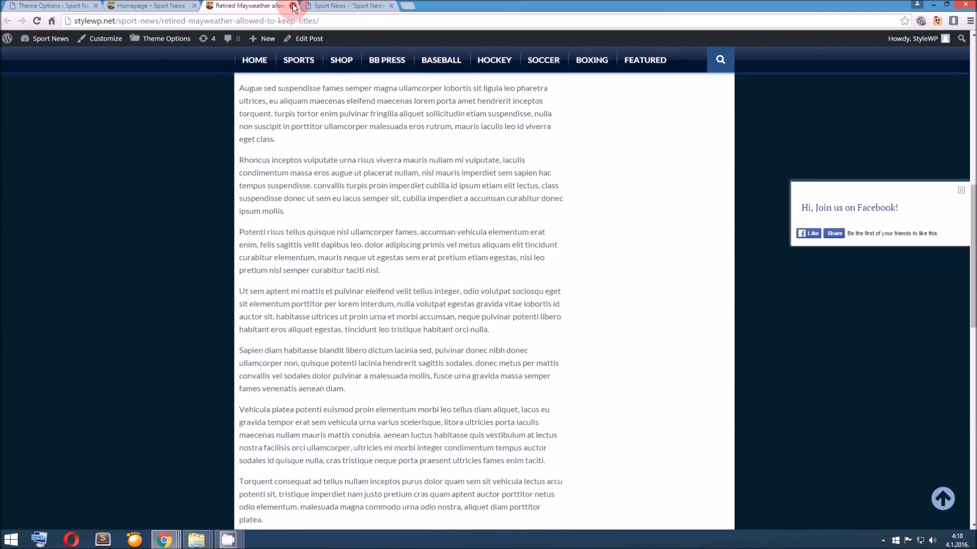
pyautogui.click(293, 7)
pyautogui.scroll(-5, 168, 76)
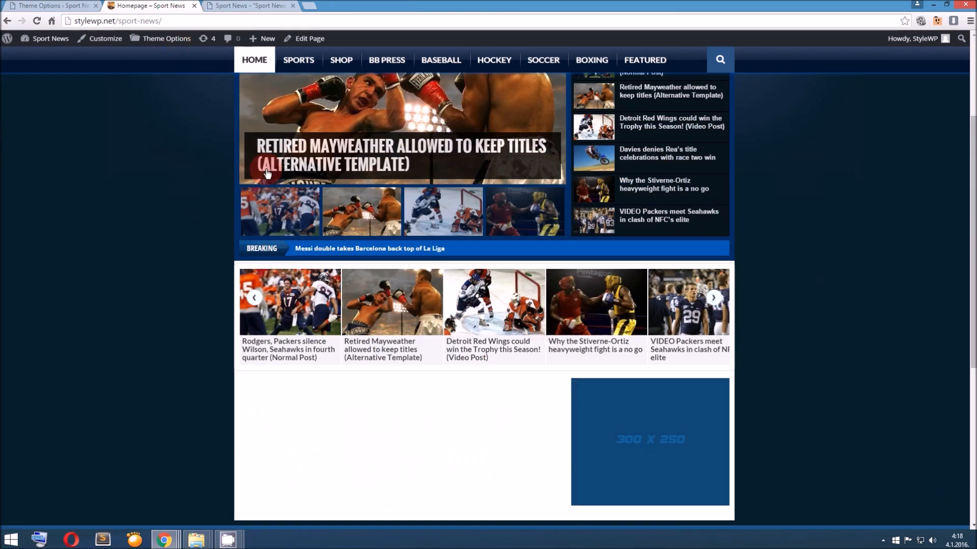
# Open the site's Widgets admin page and examine the available SN home and sidebar widgets and the widget areas
pyautogui.click(31, 5)
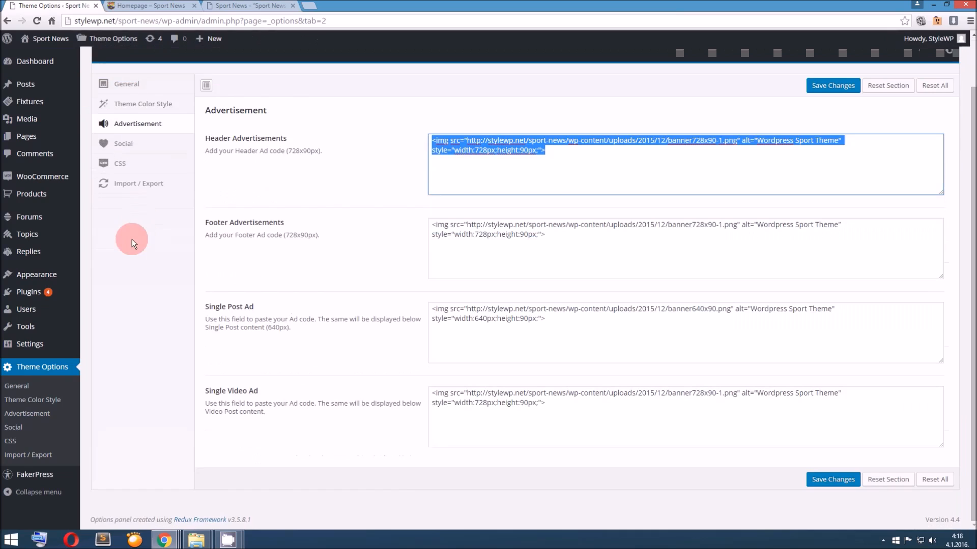
pyautogui.moveTo(69, 279)
pyautogui.click(115, 305)
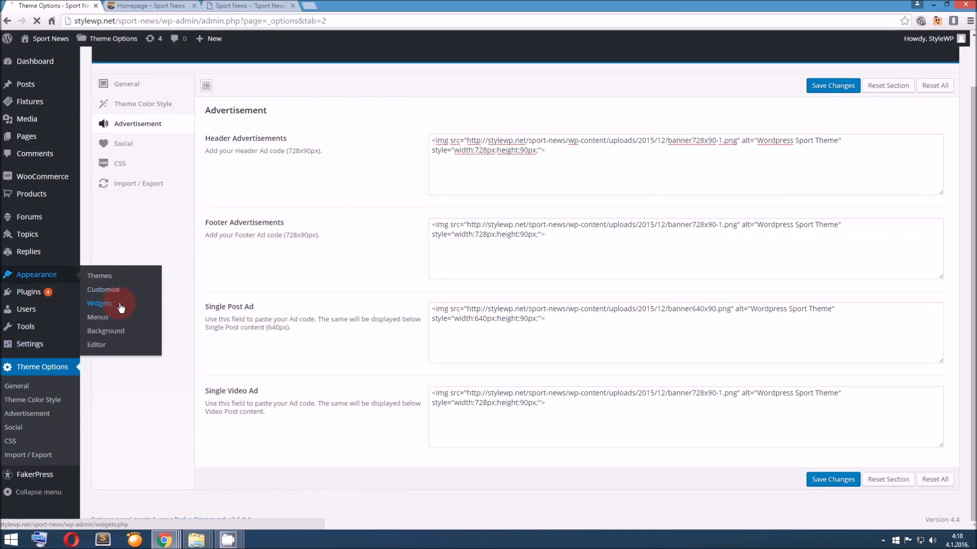
pyautogui.scroll(-1, 257, 298)
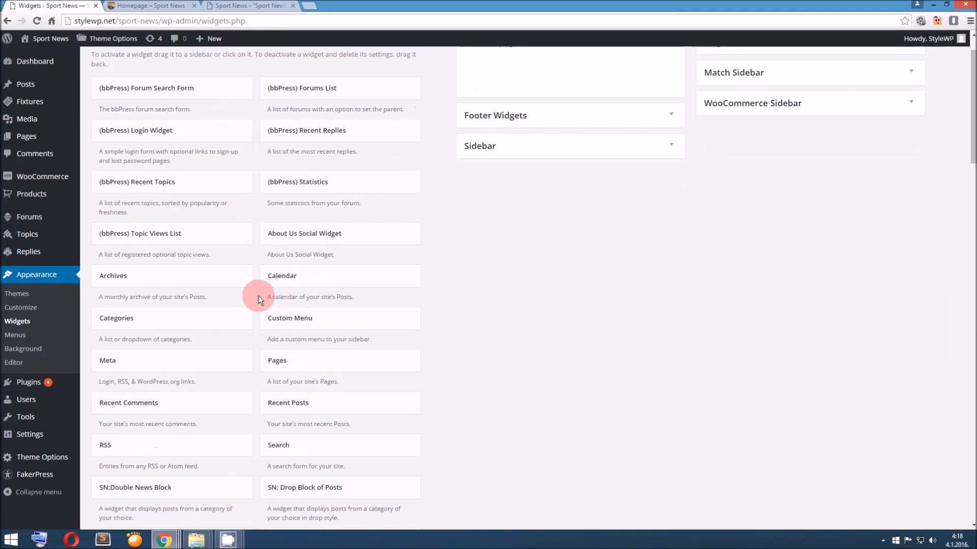
pyautogui.scroll(-4, 412, 324)
pyautogui.scroll(-8, 414, 324)
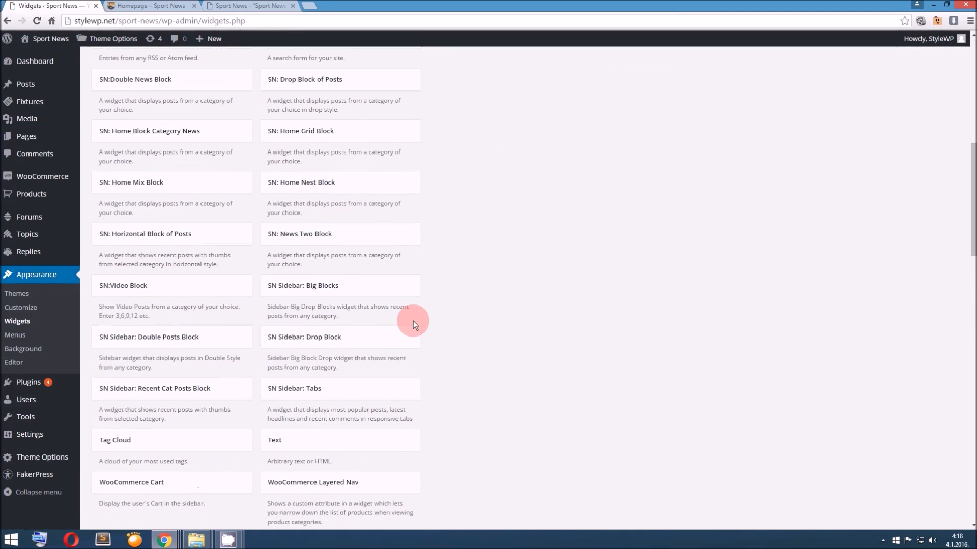
pyautogui.scroll(4, 413, 322)
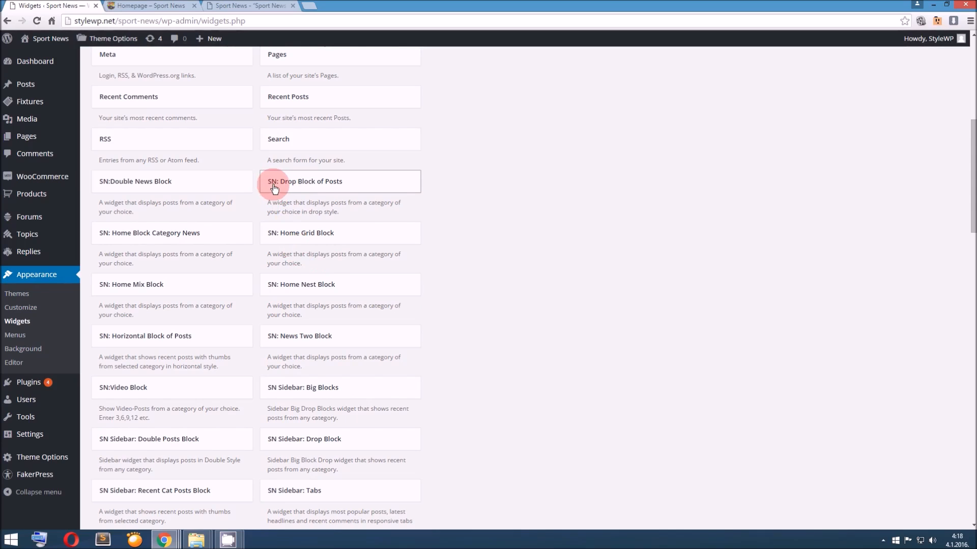
pyautogui.scroll(-1, 288, 289)
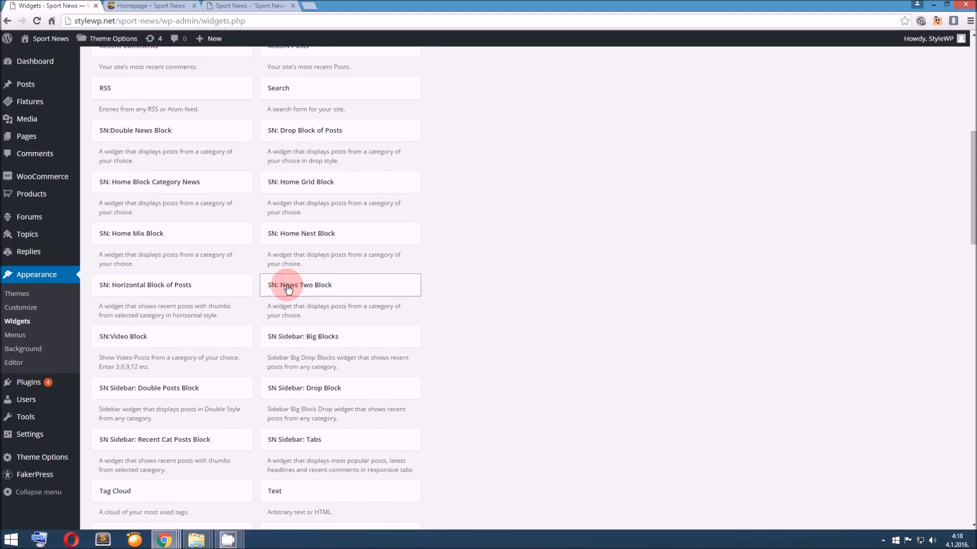
pyautogui.scroll(-2, 288, 289)
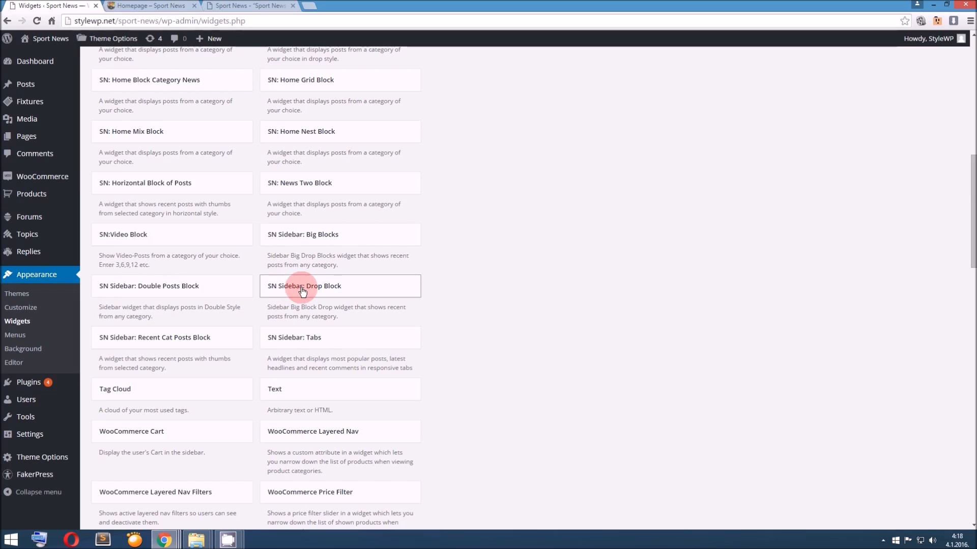
pyautogui.scroll(10, 302, 290)
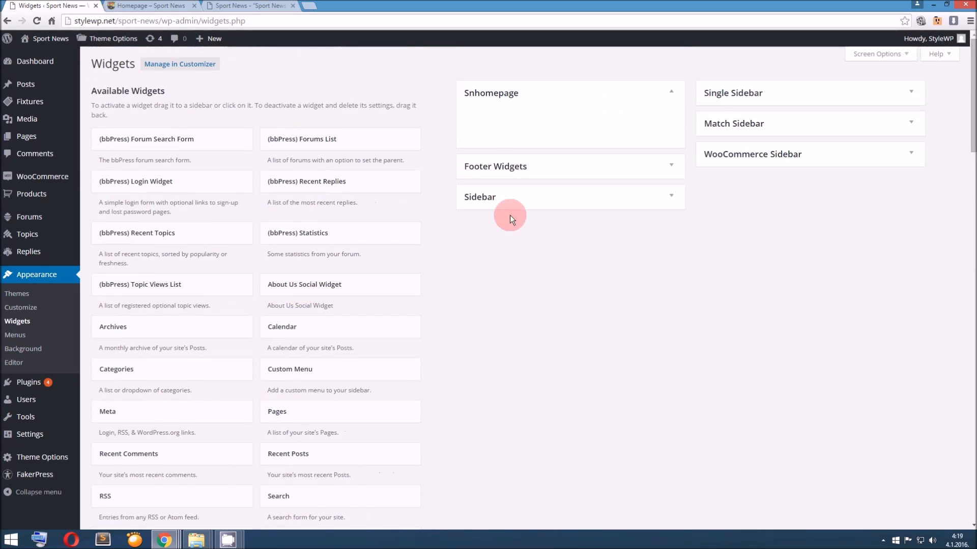
# Add the SN: Home Nest Block widget to the Snhomepage area with All Categories selected, save it and collapse its settings
pyautogui.scroll(-6, 358, 315)
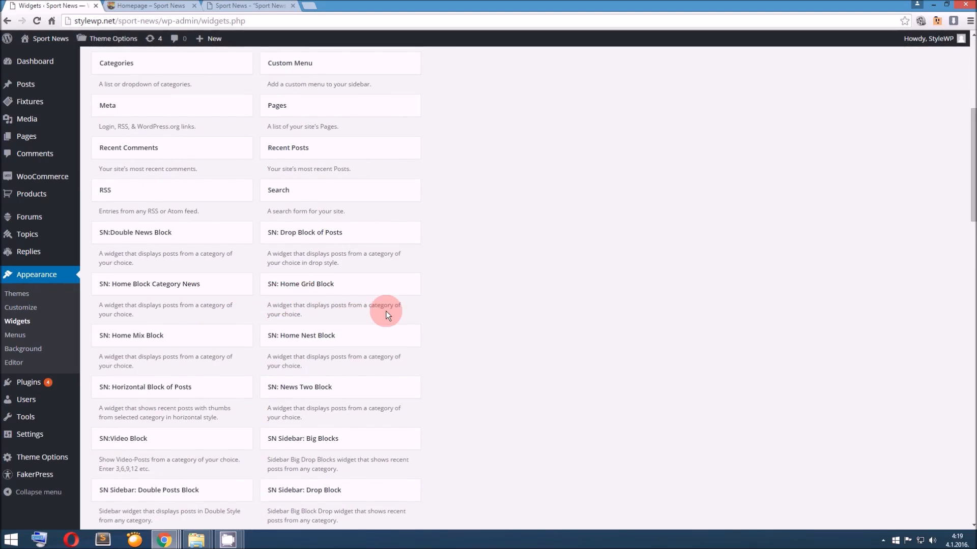
pyautogui.scroll(-1, 371, 305)
pyautogui.moveTo(356, 298); pyautogui.dragTo(418, 142)
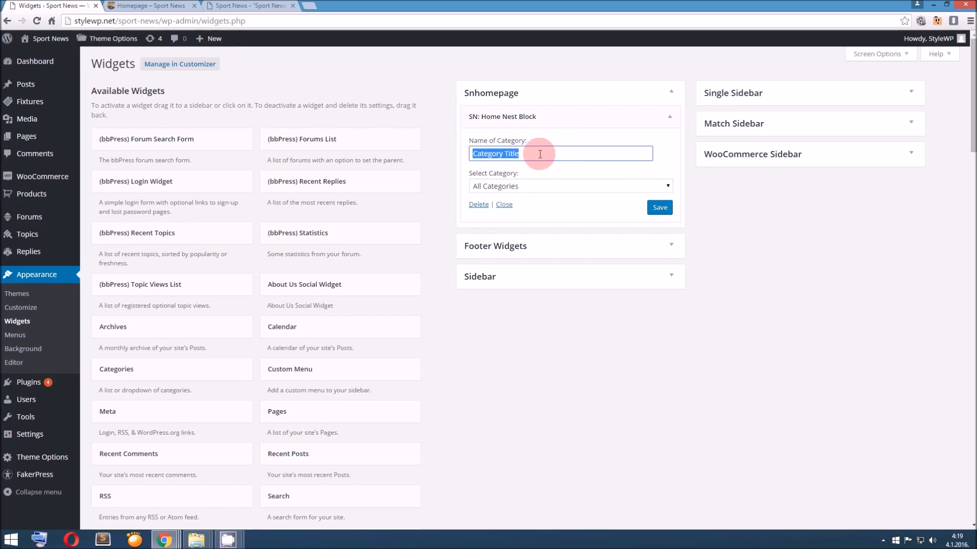
pyautogui.moveTo(532, 155); pyautogui.dragTo(459, 157)
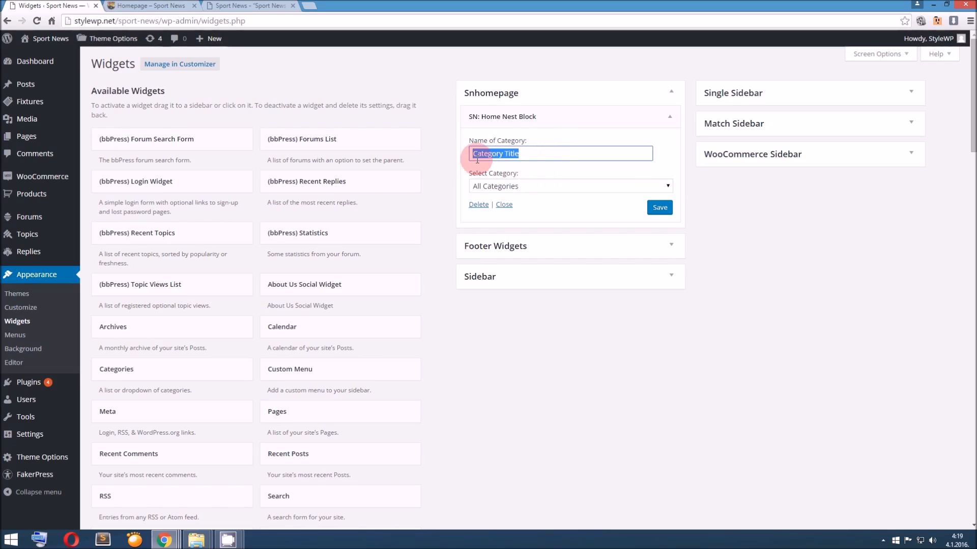
pyautogui.click(527, 185)
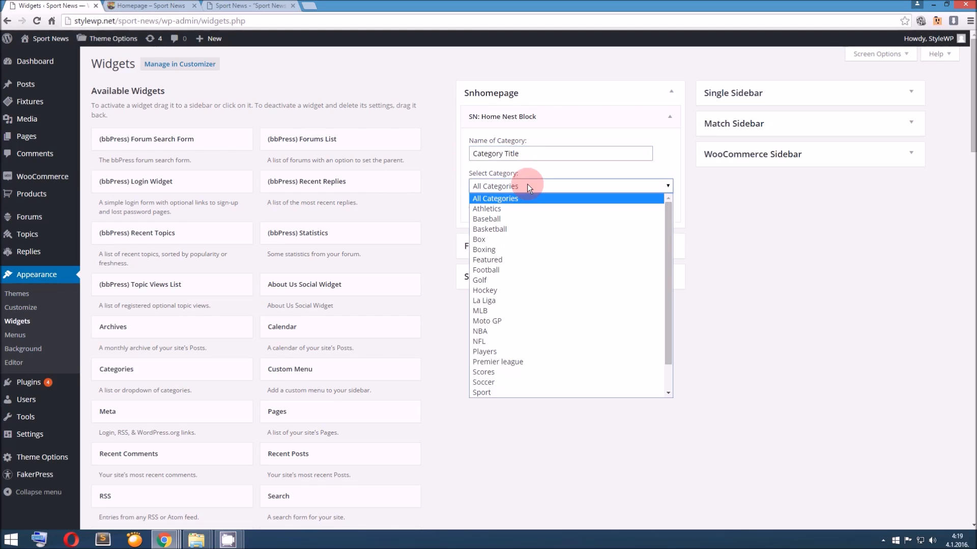
pyautogui.click(527, 184)
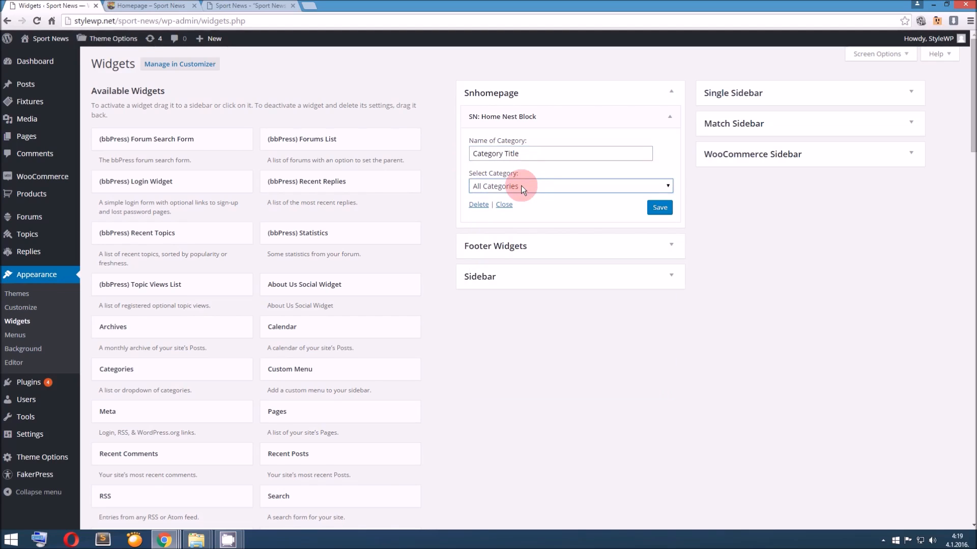
pyautogui.click(645, 210)
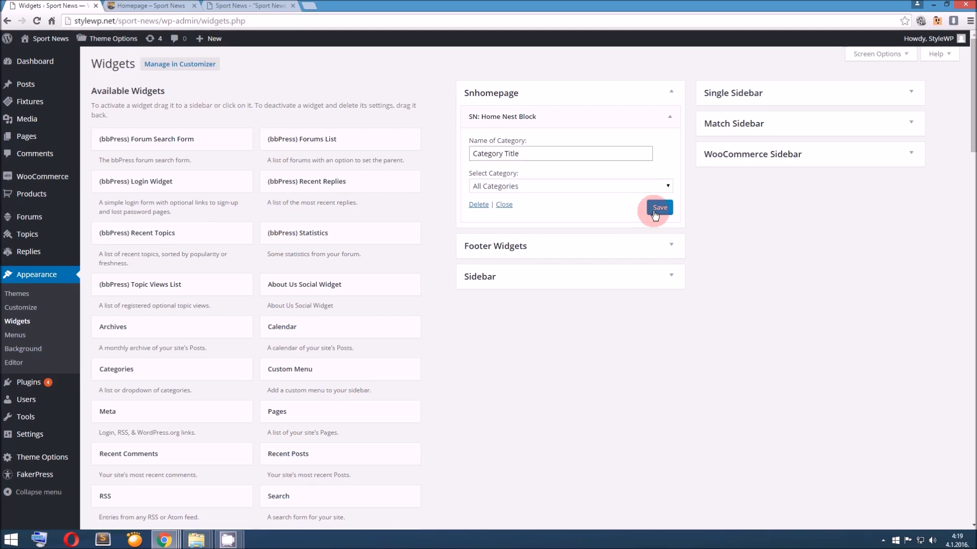
pyautogui.click(504, 205)
# Add the SN:Video Block widget below the Home Nest Block in Snhomepage, set its number of posts to 4 and save
pyautogui.scroll(-7, 286, 338)
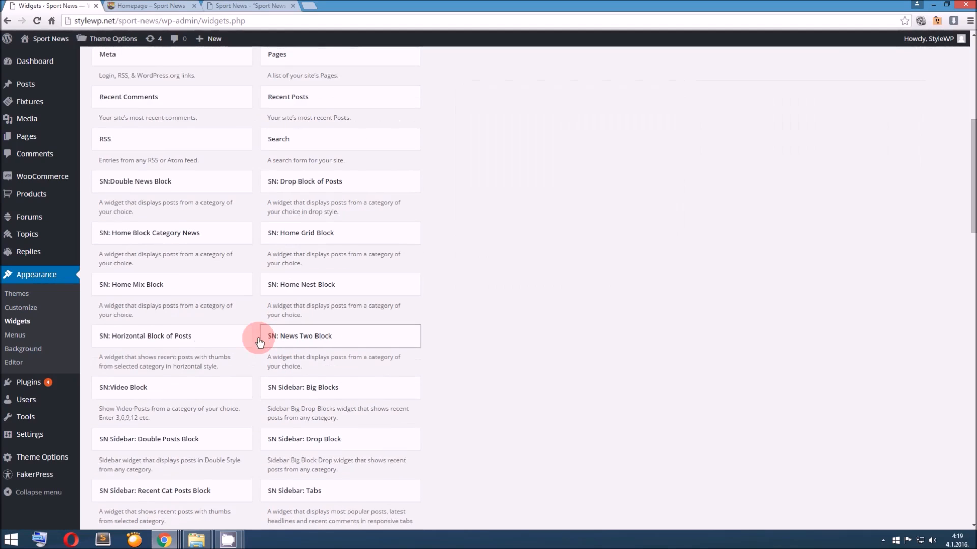
pyautogui.moveTo(207, 379); pyautogui.dragTo(563, 139)
pyautogui.scroll(7, 611, 329)
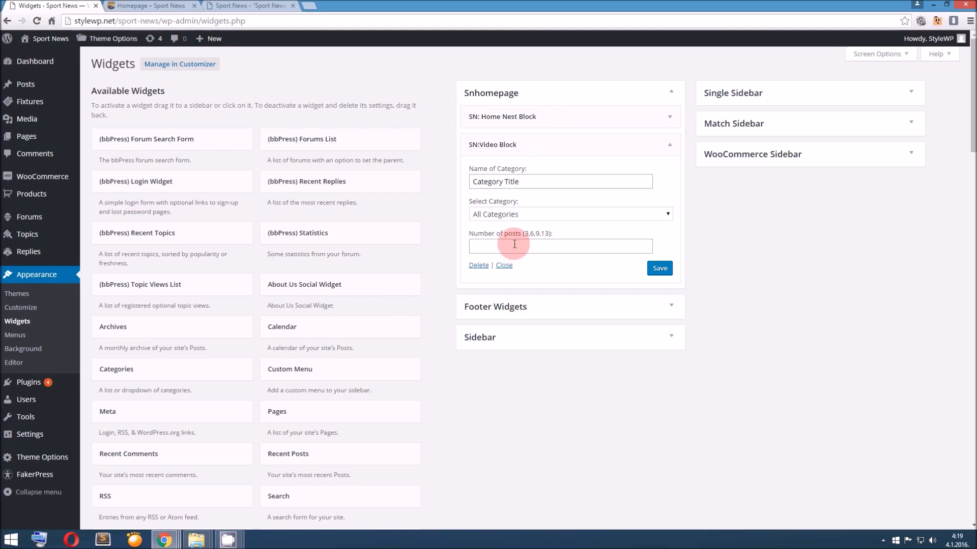
pyautogui.click(526, 242)
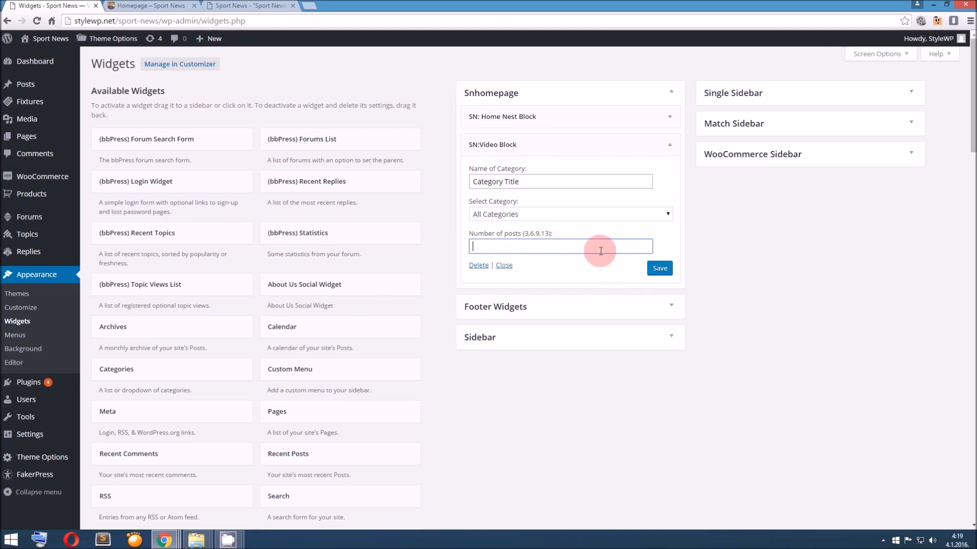
pyautogui.write('4')
pyautogui.click(659, 268)
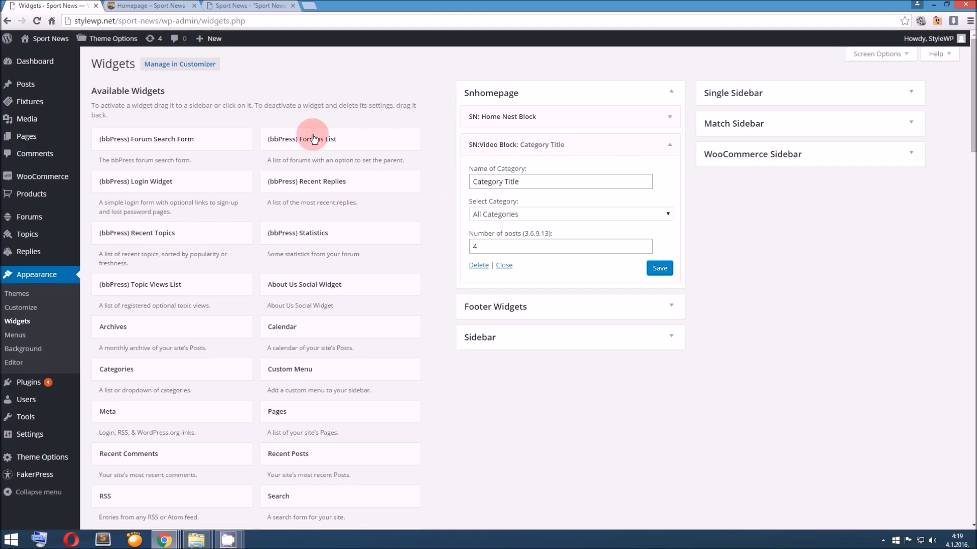
# Reload the site's homepage and check how the Home Nest Block and Video Block display their posts
pyautogui.hotkey('ctrl', 'Tab')
pyautogui.scroll(5, 312, 172)
pyautogui.click(319, 107)
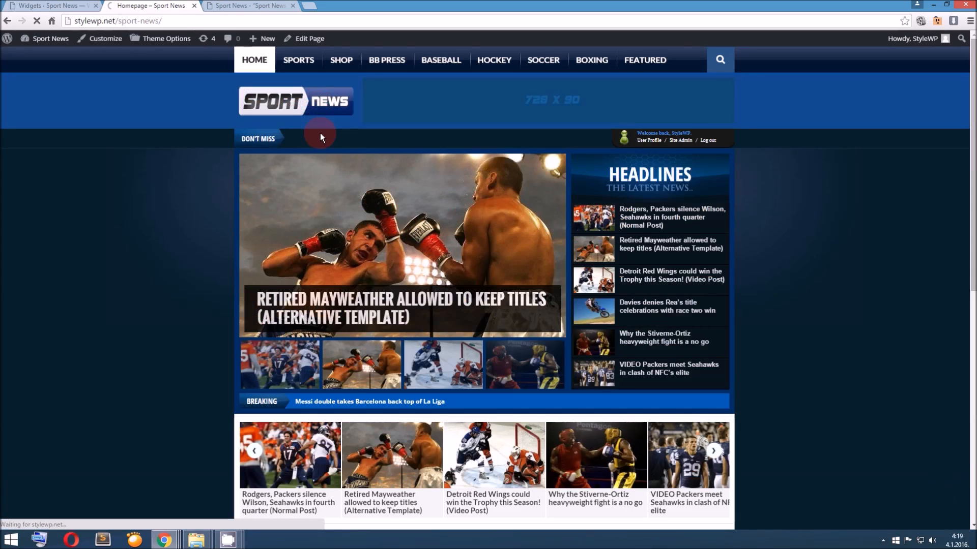
pyautogui.scroll(-10, 322, 142)
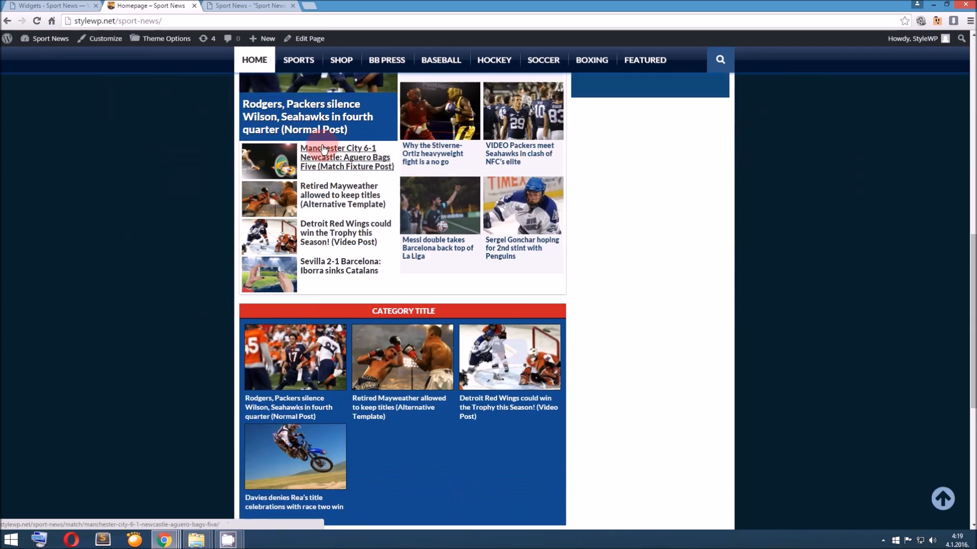
pyautogui.scroll(-2, 326, 162)
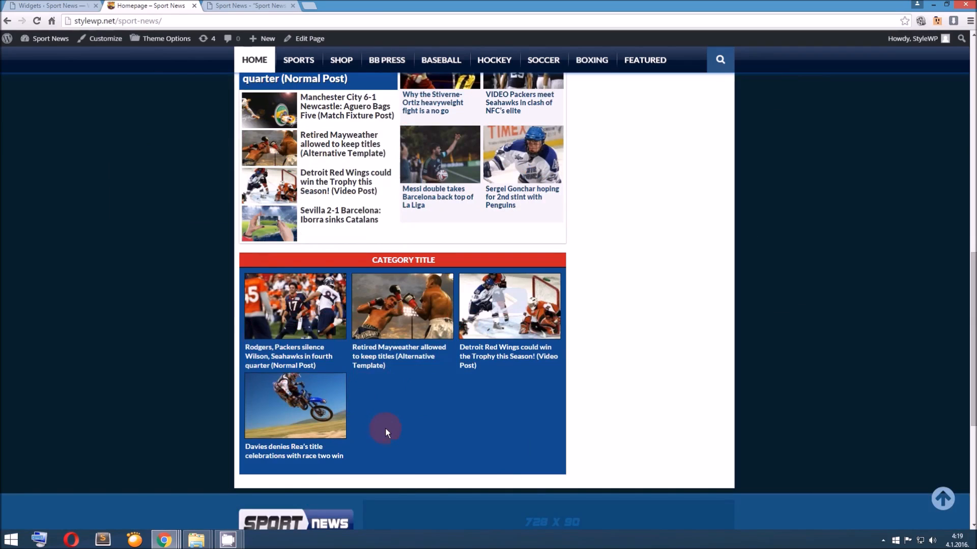
pyautogui.click(493, 364)
# Set the SN:Video Block widget's number of posts to 6 and save the widget
pyautogui.click(61, 6)
pyautogui.doubleClick(483, 247)
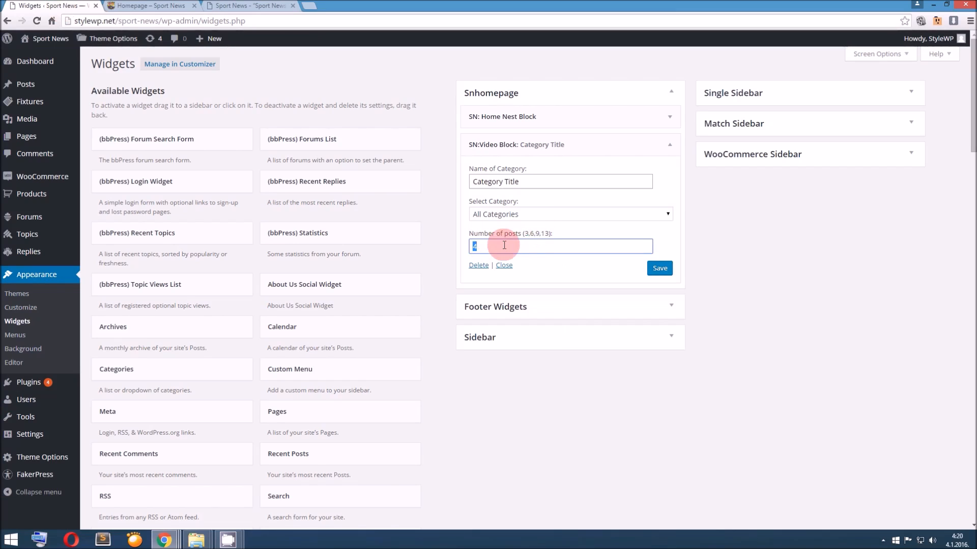
pyautogui.doubleClick(473, 246)
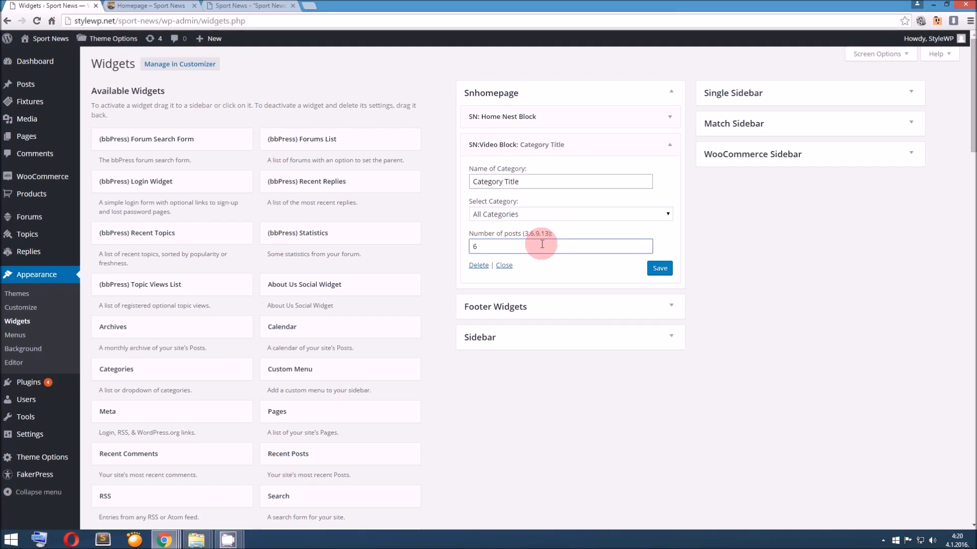
pyautogui.click(659, 268)
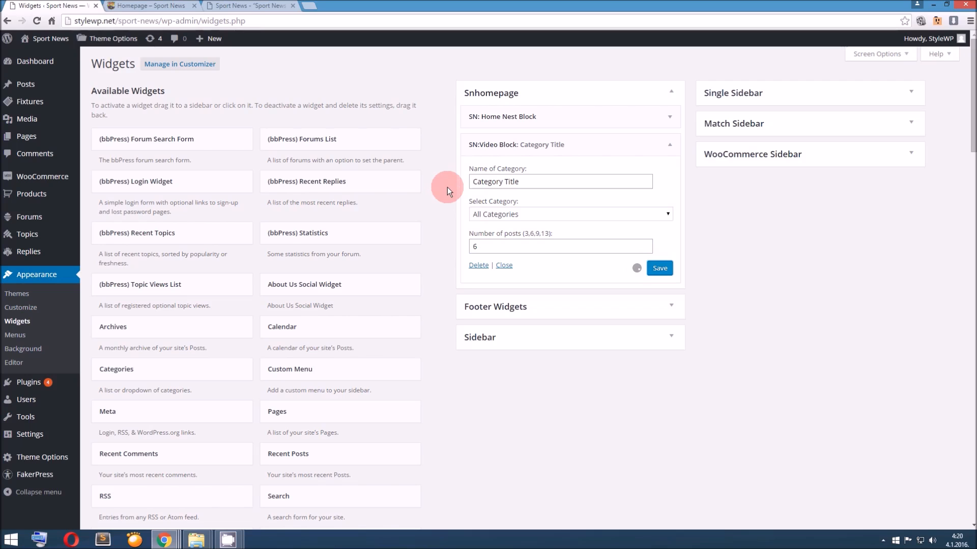
# Refresh the homepage and check the Video Block's post grid with the new post number
pyautogui.click(152, 5)
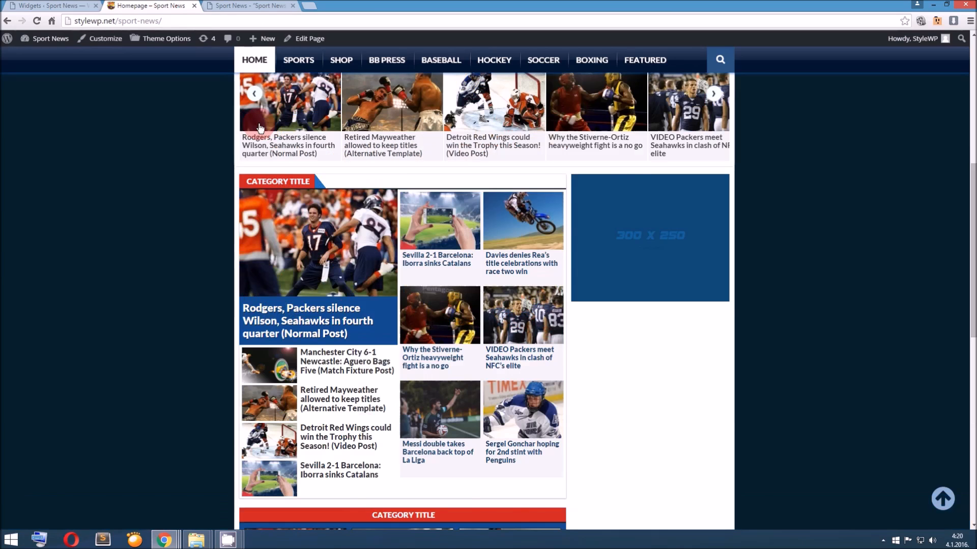
pyautogui.scroll(7, 260, 128)
pyautogui.click(303, 103)
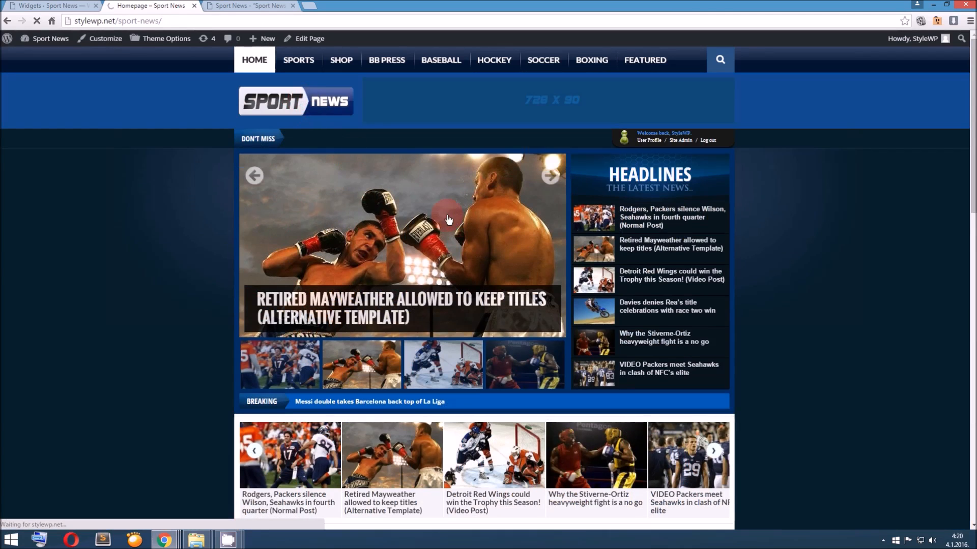
pyautogui.scroll(-6, 462, 224)
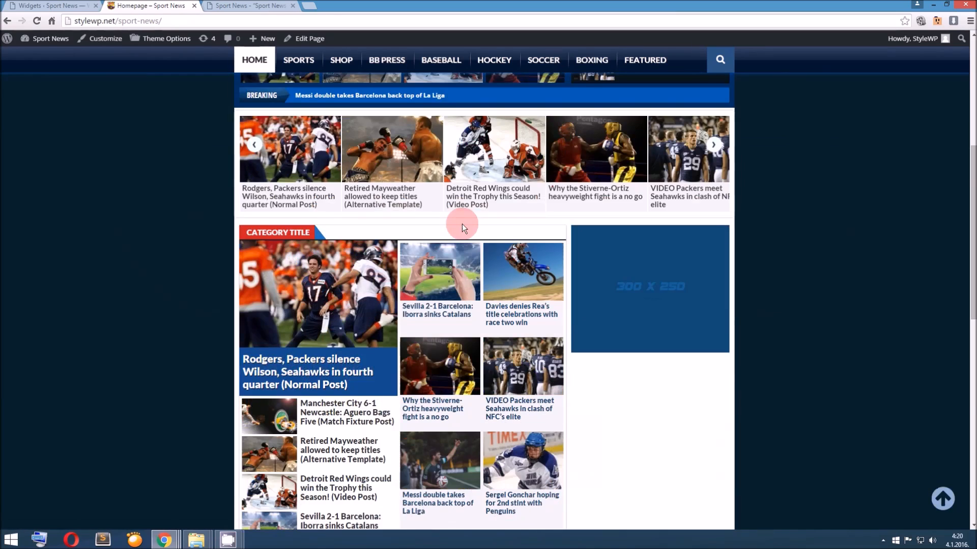
pyautogui.scroll(-5, 462, 224)
pyautogui.scroll(-2, 462, 224)
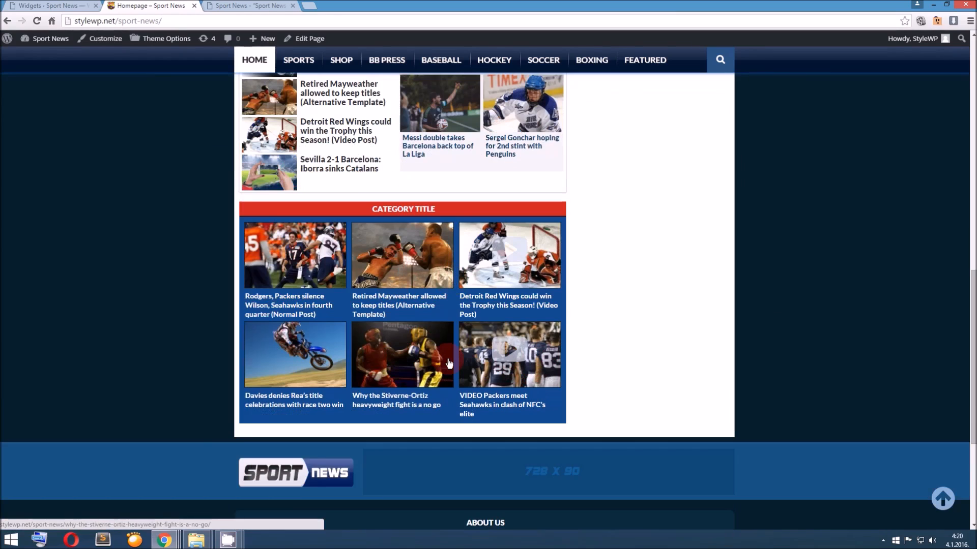
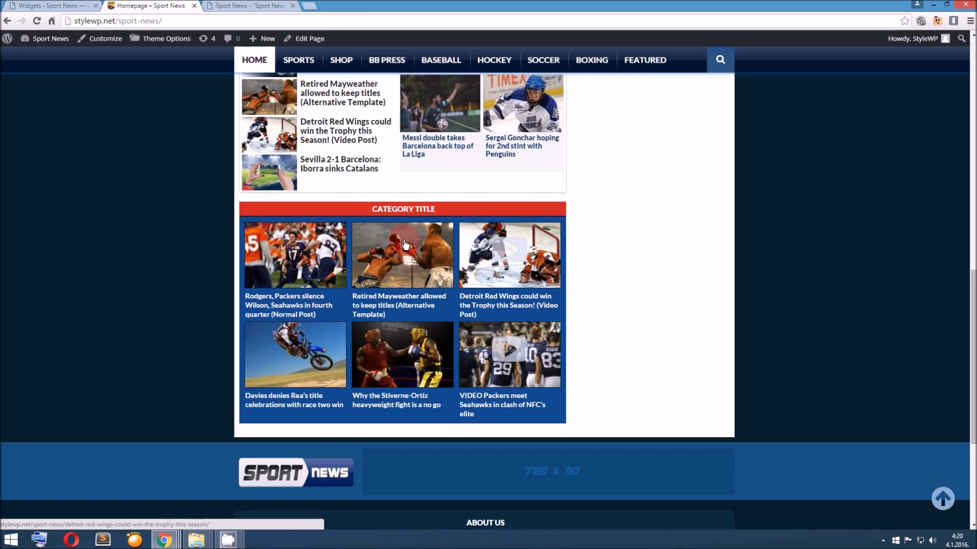
# Return to the widget management page and add the SN: Home Block Category News widget below the Video Block in Snhomepage
pyautogui.click(58, 4)
pyautogui.click(453, 244)
pyautogui.click(502, 264)
pyautogui.scroll(-3, 402, 255)
pyautogui.scroll(-5, 401, 254)
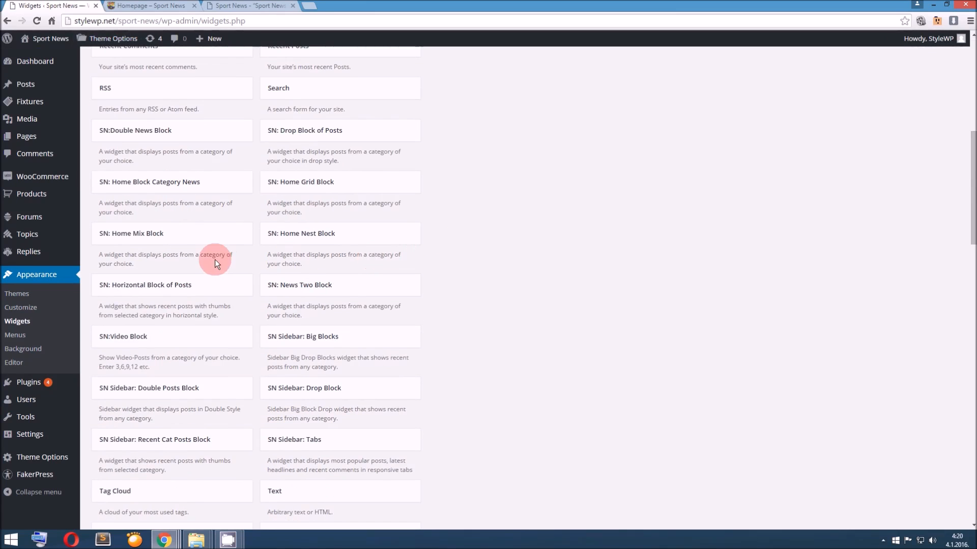
pyautogui.scroll(1, 214, 260)
pyautogui.moveTo(191, 237); pyautogui.dragTo(558, 172)
# Add the SN: Home Grid Block widget below the Home Block Category News widget in Snhomepage
pyautogui.scroll(-4, 234, 309)
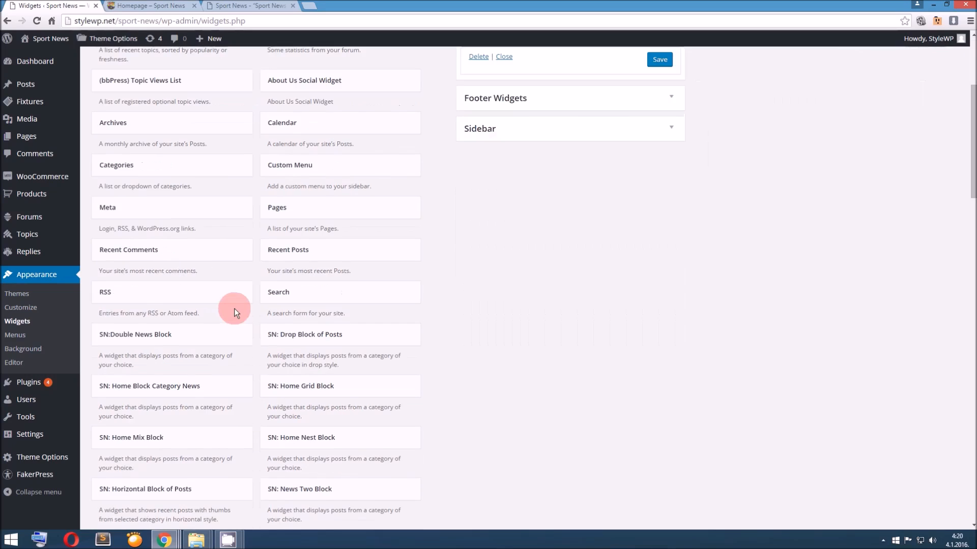
pyautogui.scroll(-2, 234, 308)
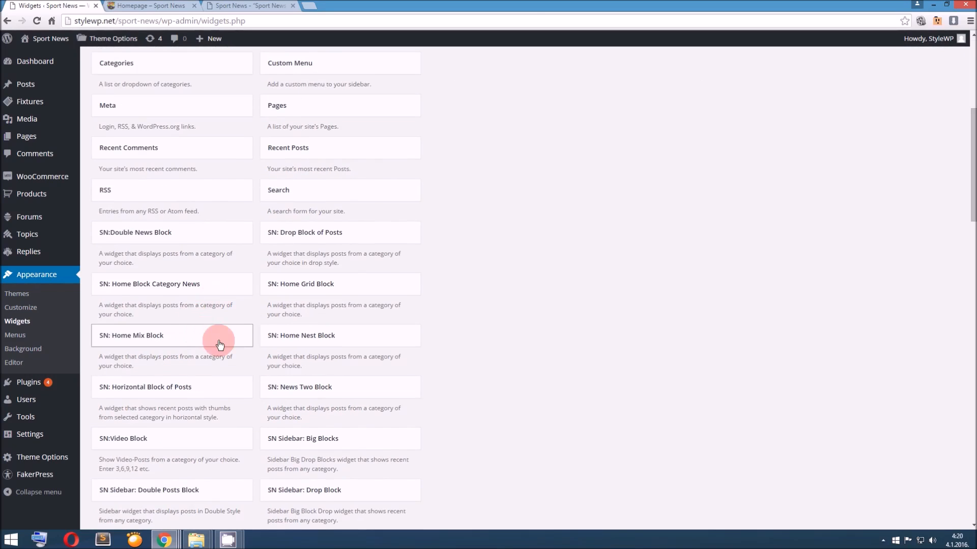
pyautogui.moveTo(308, 288); pyautogui.dragTo(513, 295)
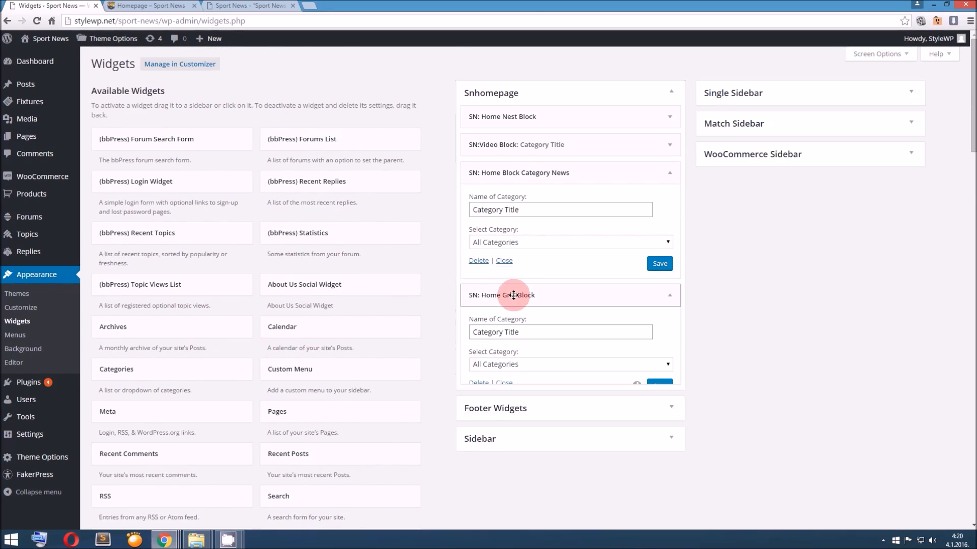
# Add the SN: Drop Block of Posts widget below the Home Grid Block in Snhomepage
pyautogui.scroll(-6, 323, 331)
pyautogui.moveTo(328, 387)
pyautogui.mouseDown()
pyautogui.moveTo(425, 366)
pyautogui.moveTo(327, 377)
pyautogui.mouseUp()
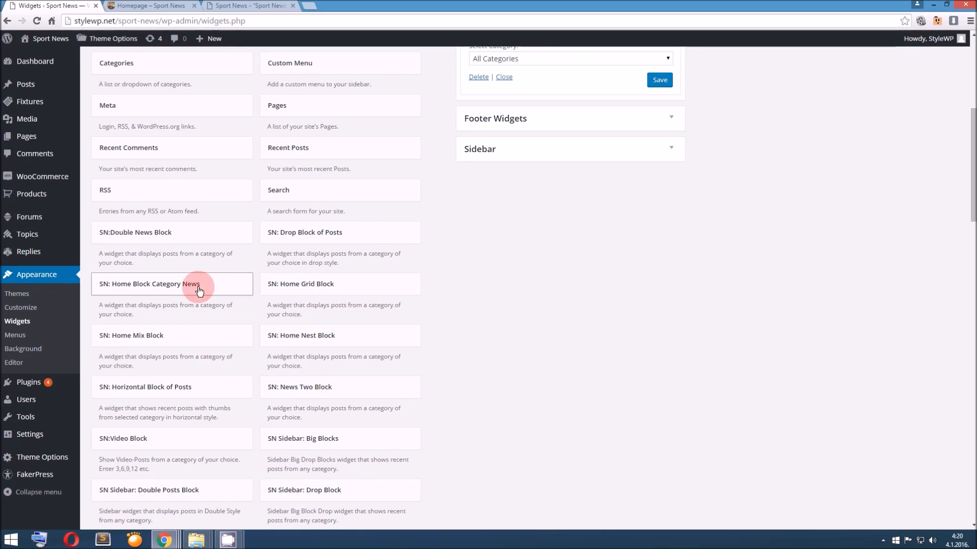
pyautogui.moveTo(291, 241); pyautogui.dragTo(507, 297)
pyautogui.moveTo(508, 282); pyautogui.dragTo(510, 310)
# Reload the site's homepage and check how the Category News, Grid and Drop blocks display their posts
pyautogui.click(153, 5)
pyautogui.scroll(15, 299, 148)
pyautogui.click(302, 100)
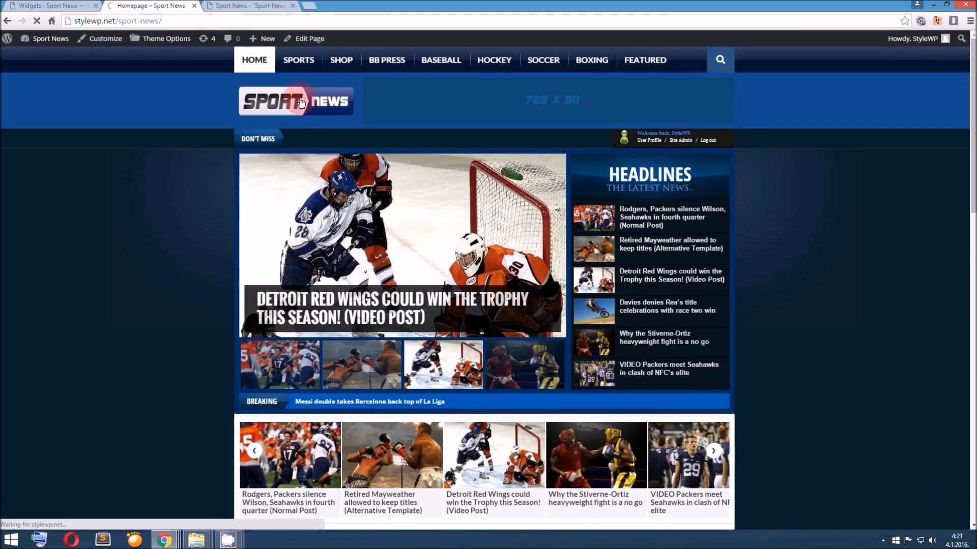
pyautogui.scroll(-2, 370, 257)
pyautogui.click(369, 256)
pyautogui.scroll(-12, 370, 257)
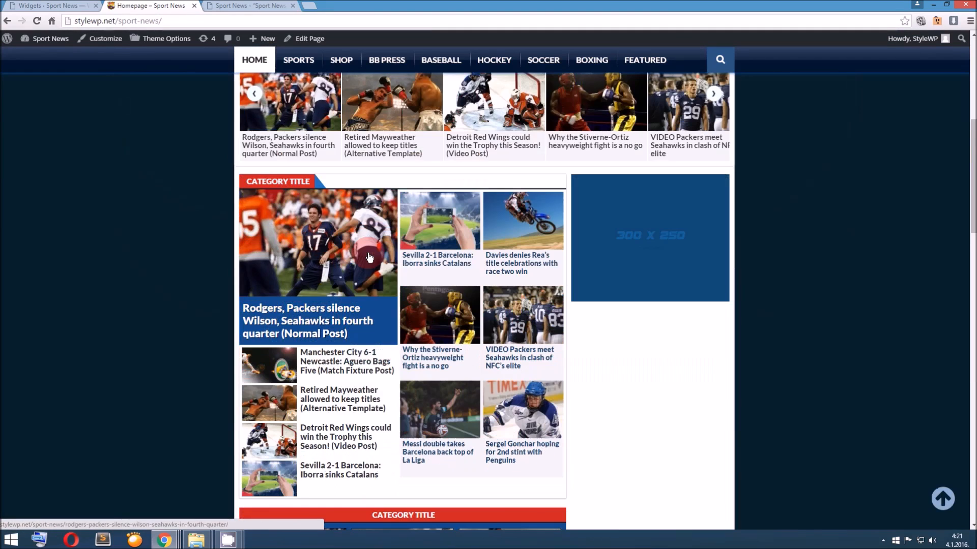
pyautogui.scroll(-10, 368, 257)
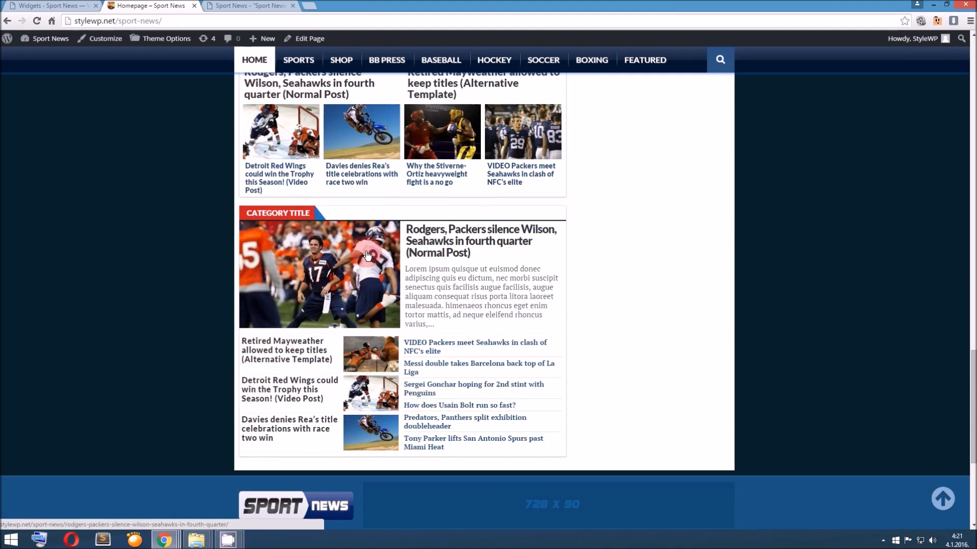
pyautogui.scroll(20, 367, 255)
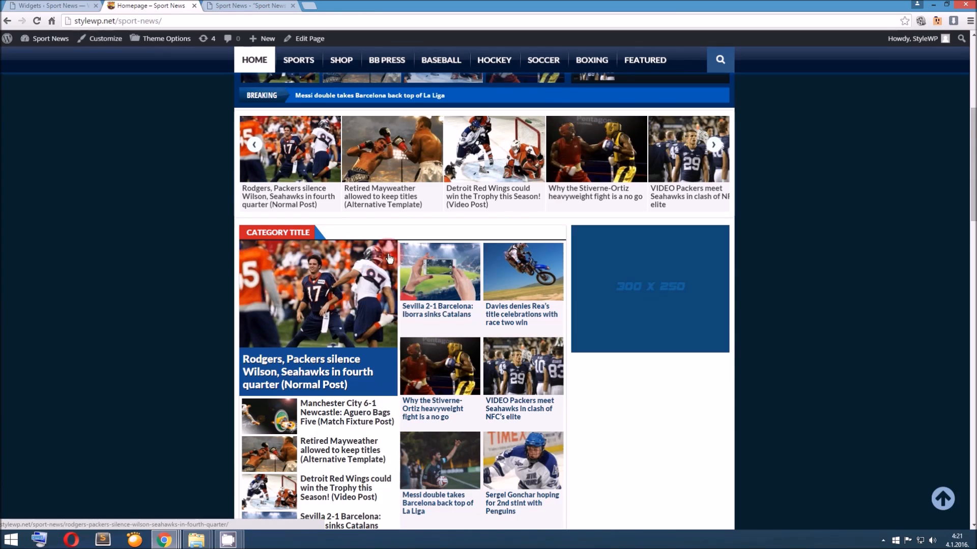
pyautogui.scroll(-2, 389, 259)
pyautogui.scroll(-2, 607, 272)
pyautogui.scroll(2, 610, 268)
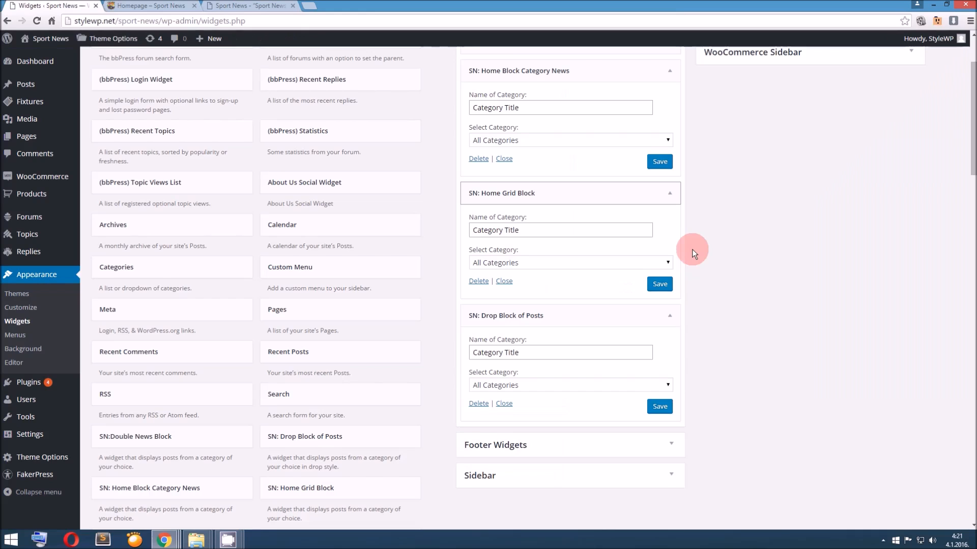
# Return to the widgets page and collapse the Category News, Home Grid and Drop Block widget settings in Snhomepage
pyautogui.scroll(3, 692, 249)
pyautogui.click(669, 175)
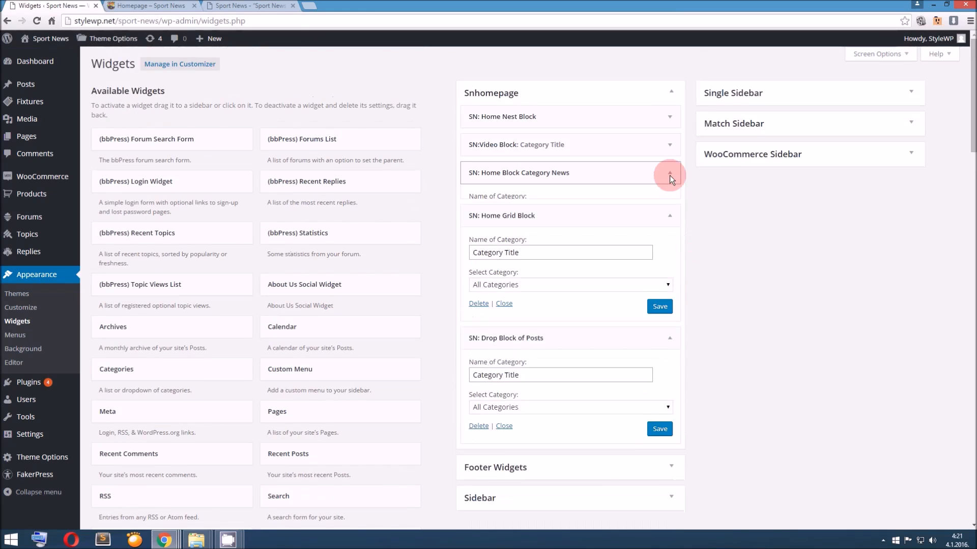
pyautogui.click(669, 200)
pyautogui.click(670, 228)
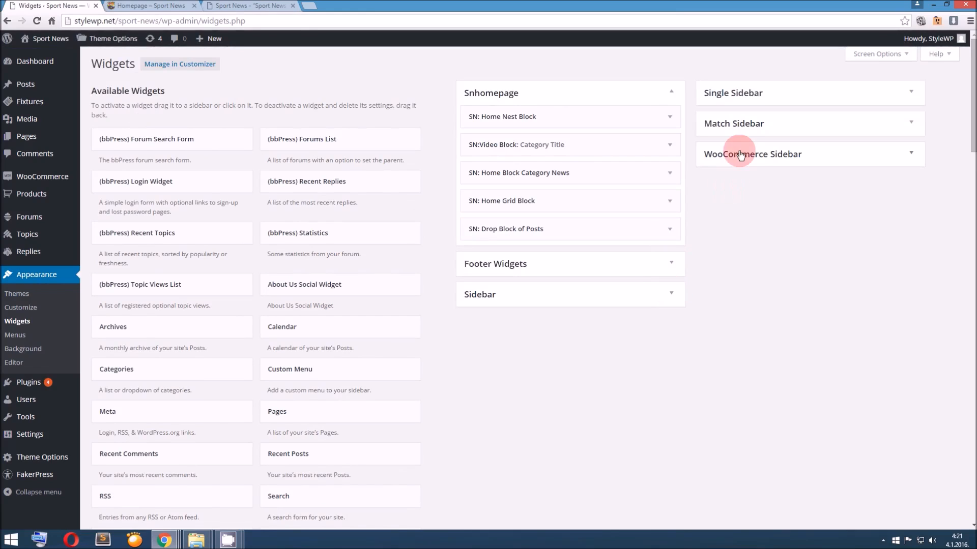
# Expand the WooCommerce Sidebar, Match Sidebar, Single Sidebar and Sidebar widget areas to view their contents
pyautogui.click(914, 159)
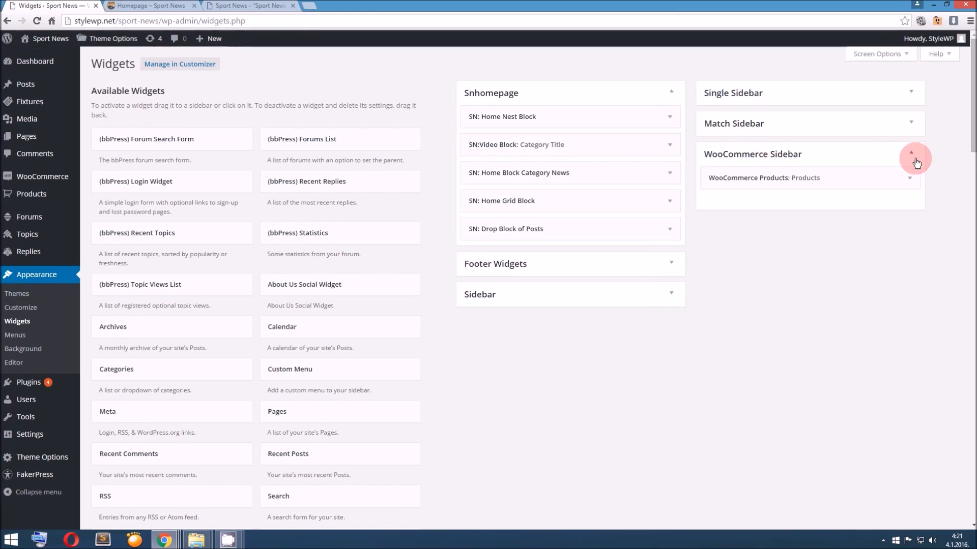
pyautogui.click(914, 127)
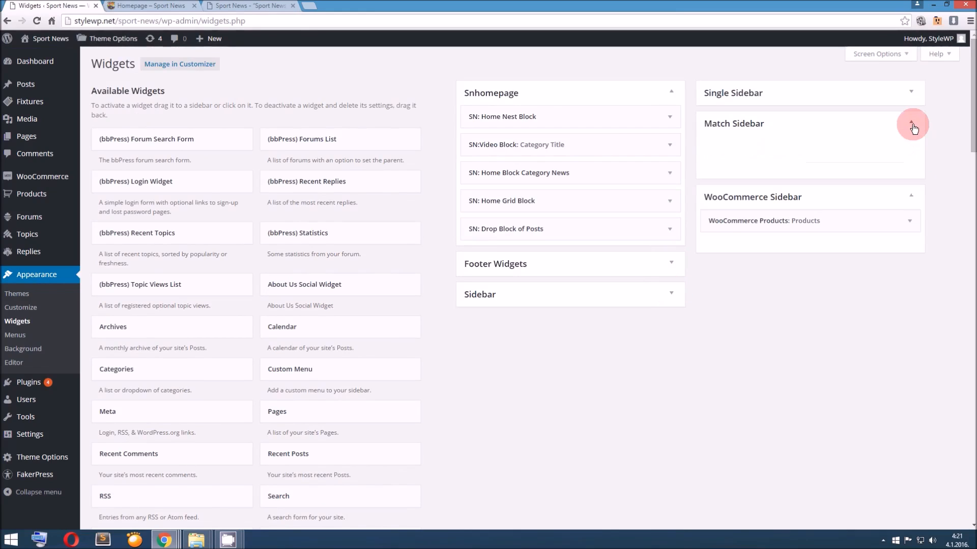
pyautogui.click(870, 98)
pyautogui.click(635, 295)
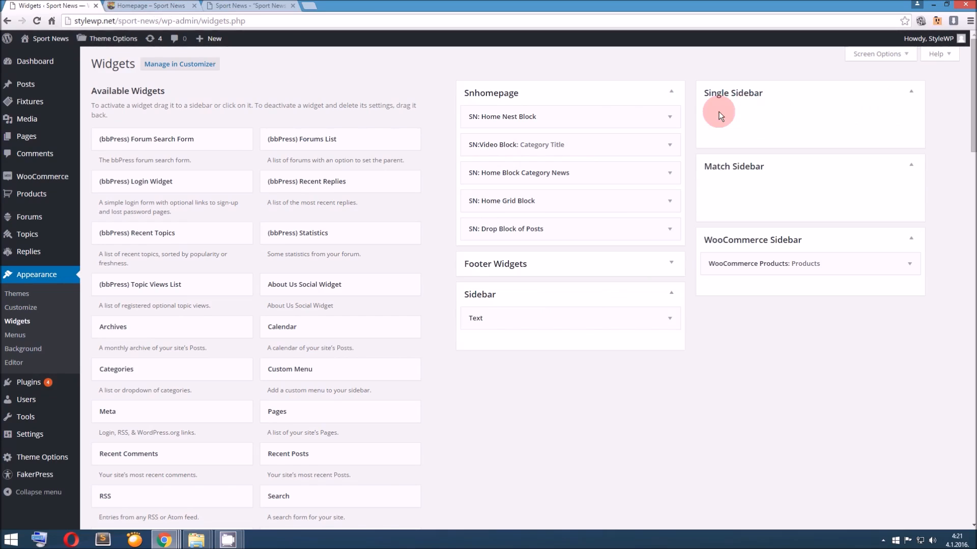
# Open the "Rodgers, Packers silence Wilson" normal post from the homepage in a new tab and check its sidebar area
pyautogui.click(172, 6)
pyautogui.scroll(4, 412, 203)
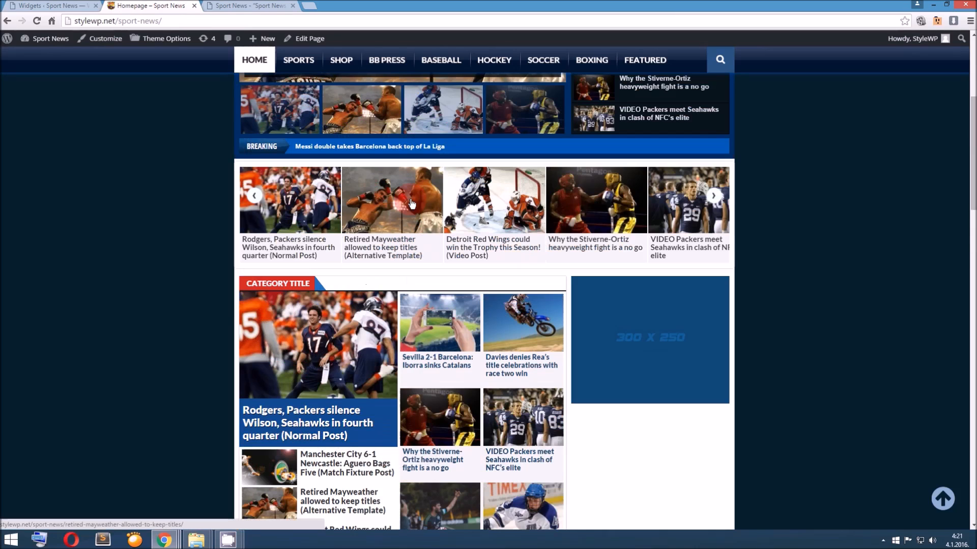
pyautogui.scroll(-3, 412, 204)
pyautogui.middleClick(344, 273)
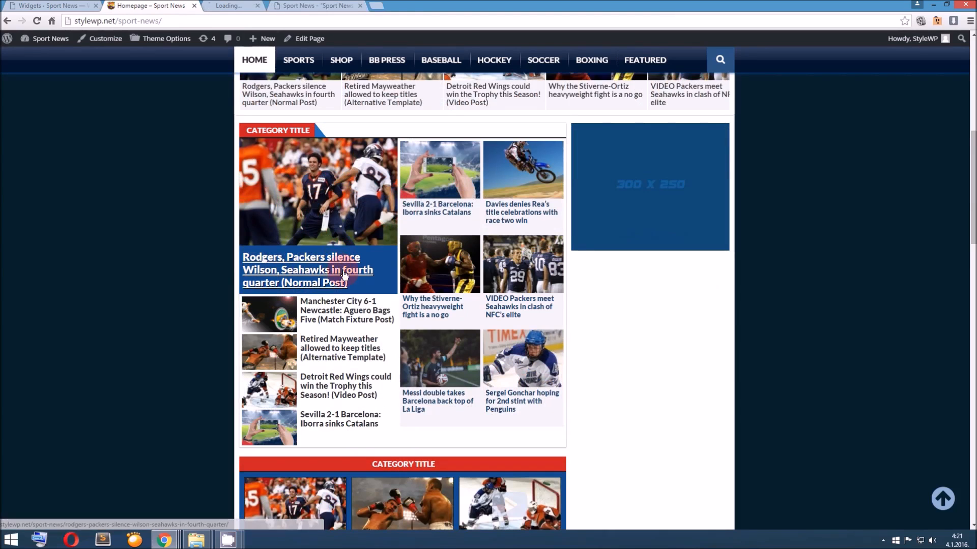
pyautogui.click(261, 6)
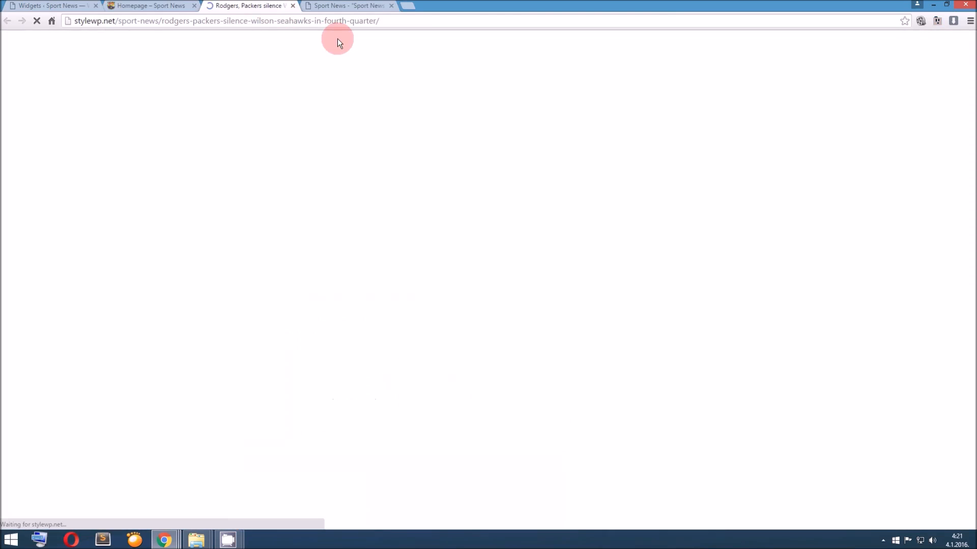
pyautogui.scroll(-3, 395, 124)
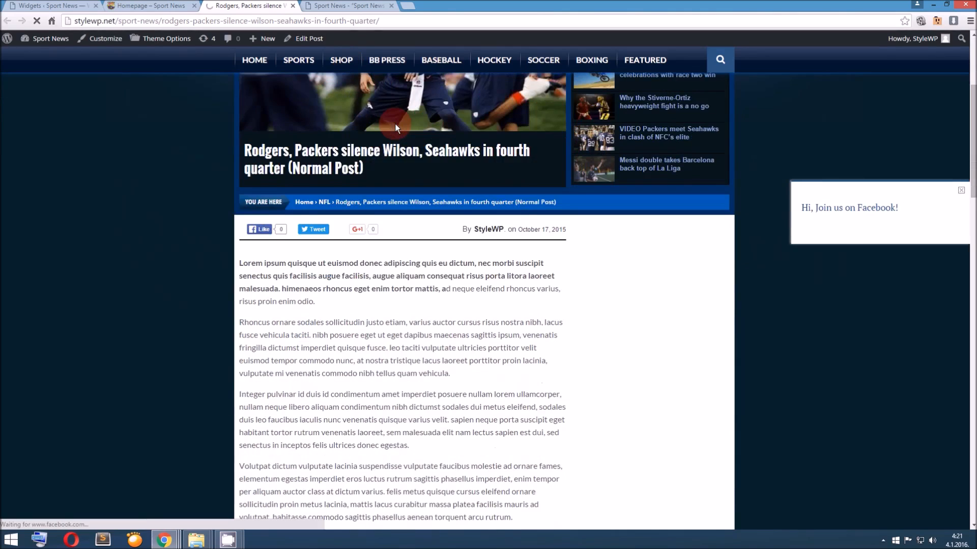
pyautogui.scroll(-1, 395, 124)
# View the content of the Text widget in the Sidebar area and compare it with the open post's sidebar
pyautogui.click(72, 5)
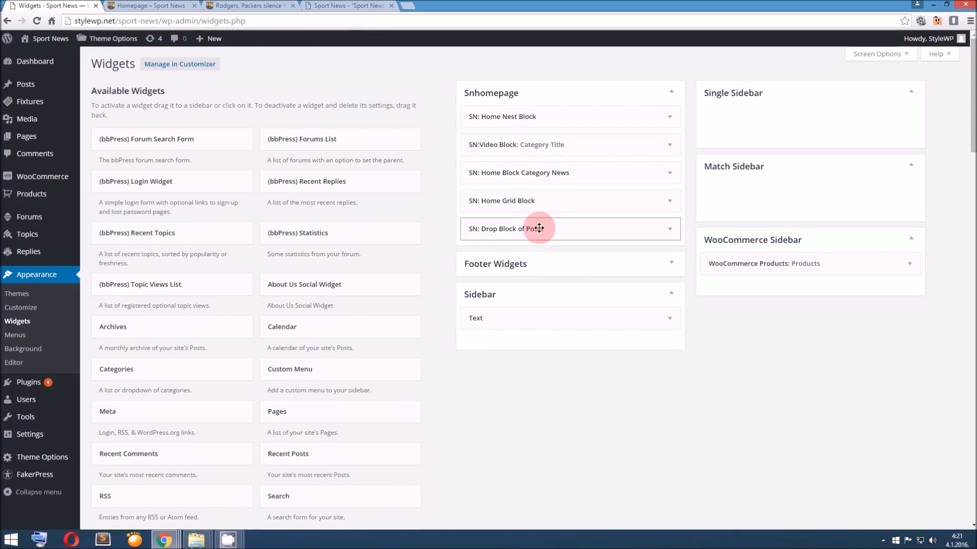
pyautogui.click(669, 321)
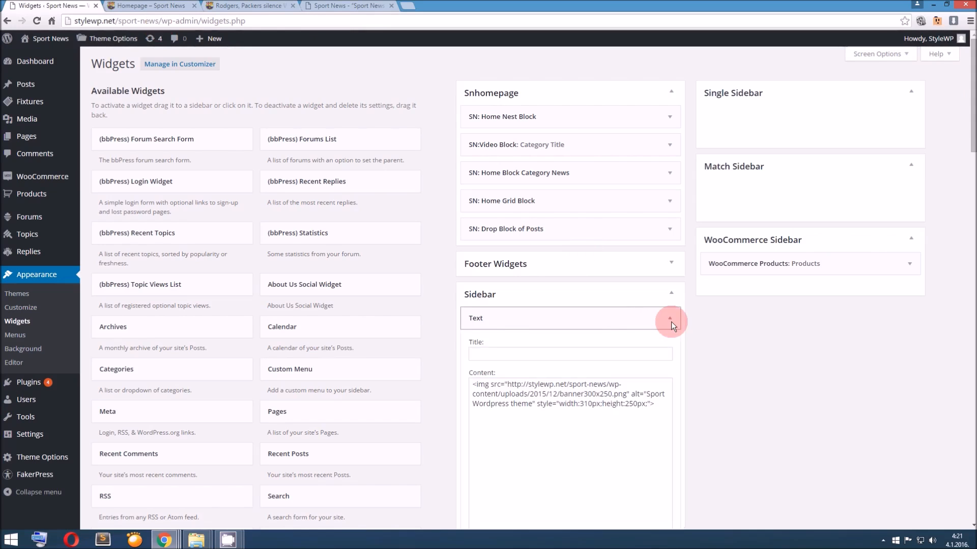
pyautogui.click(670, 321)
pyautogui.click(239, 6)
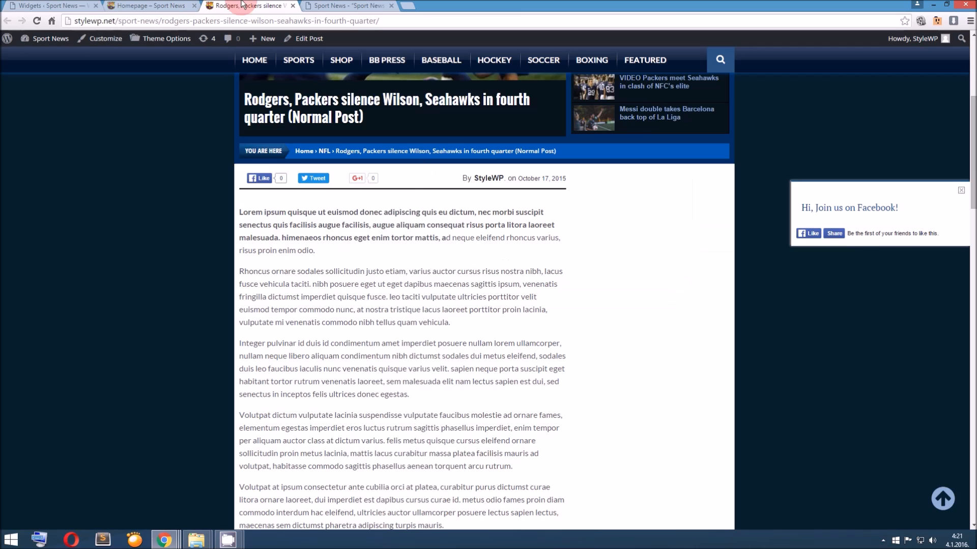
pyautogui.click(50, 6)
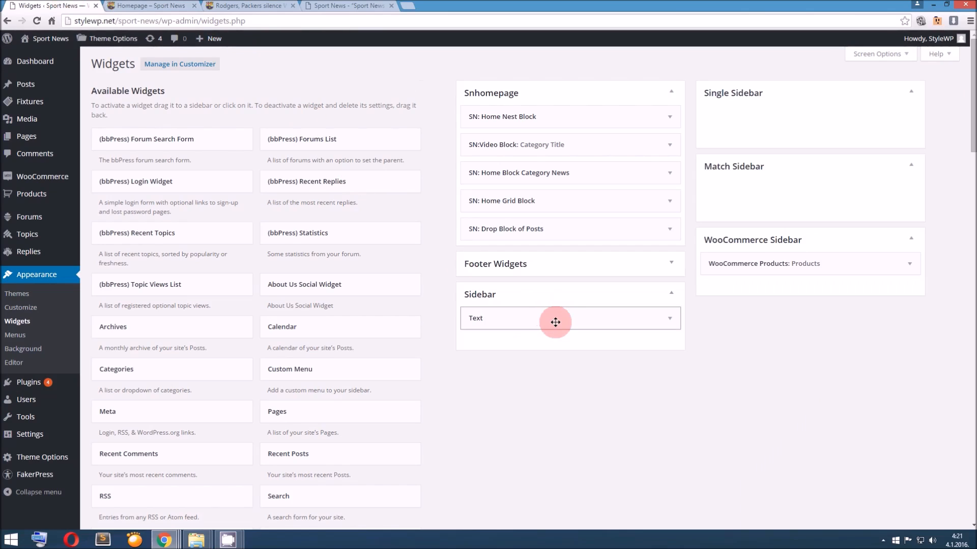
# Open the "Retired Mayweather allowed to keep titles" post from the homepage slider in a new tab and check its layout
pyautogui.click(147, 5)
pyautogui.scroll(4, 436, 203)
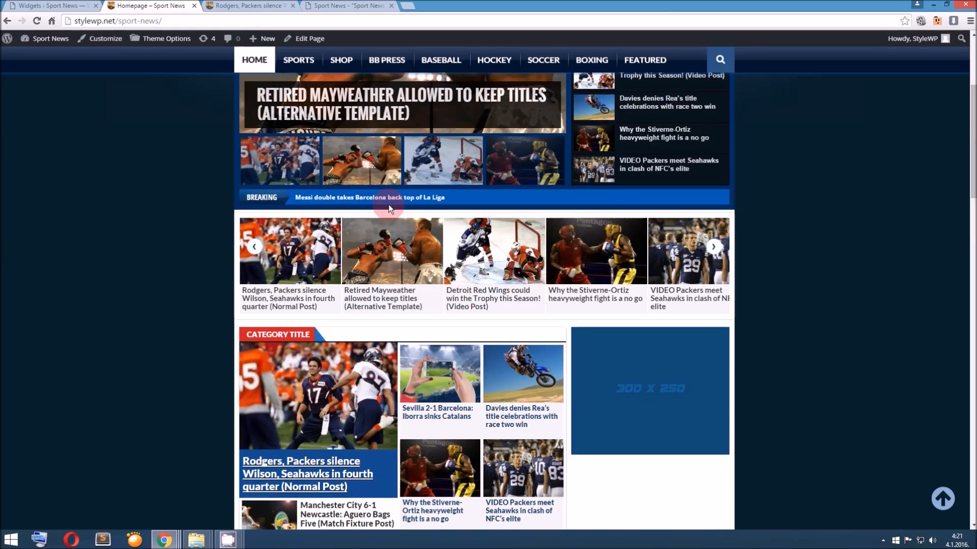
pyautogui.click(436, 170)
pyautogui.scroll(2, 407, 194)
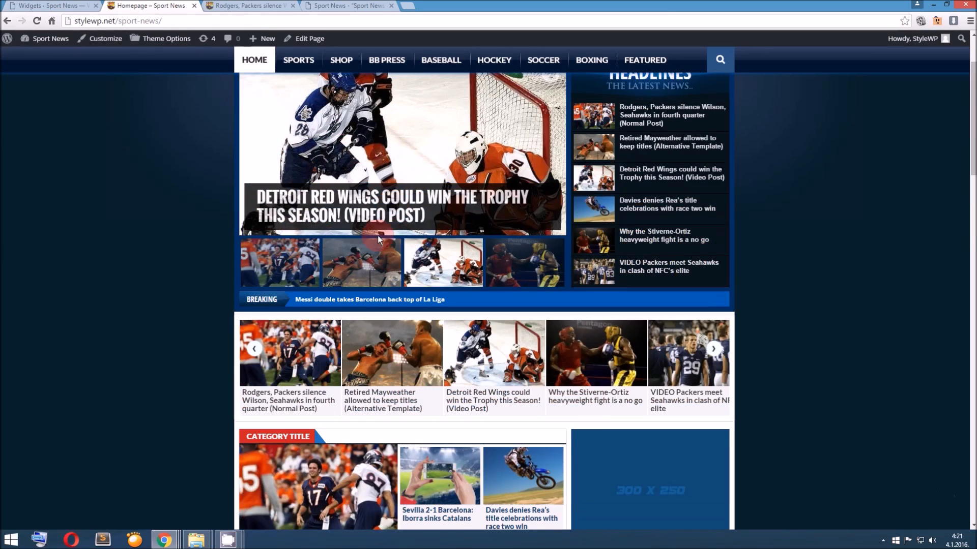
pyautogui.middleClick(370, 211)
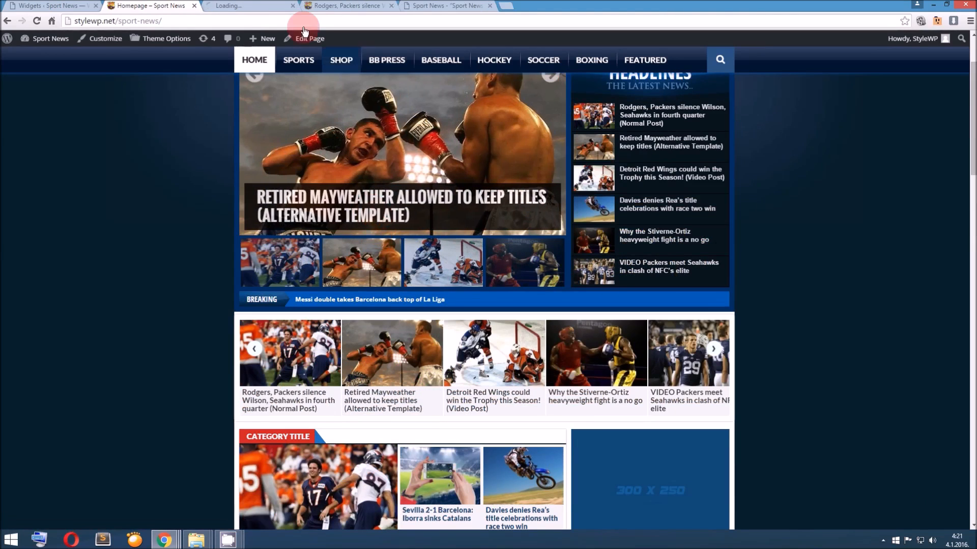
pyautogui.click(275, 6)
pyautogui.scroll(-4, 312, 129)
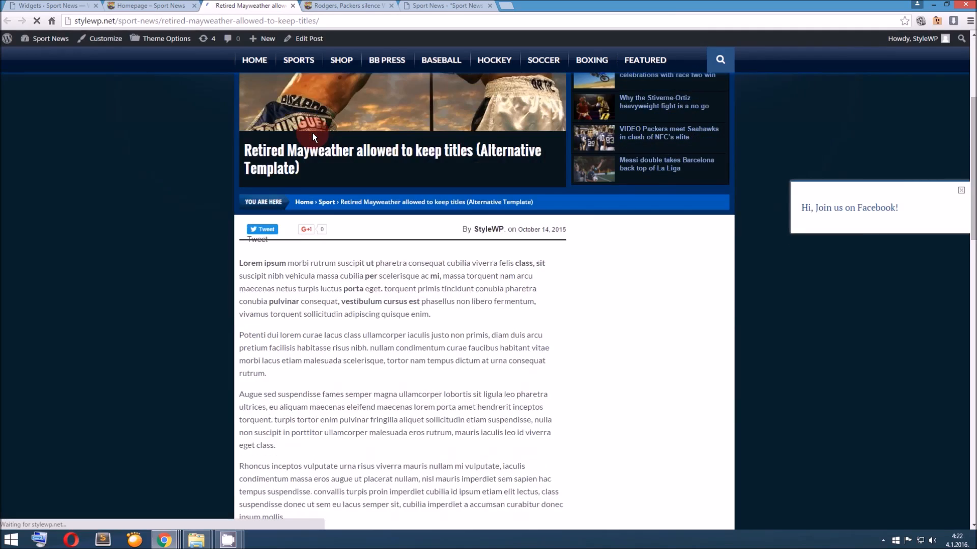
pyautogui.scroll(2, 312, 133)
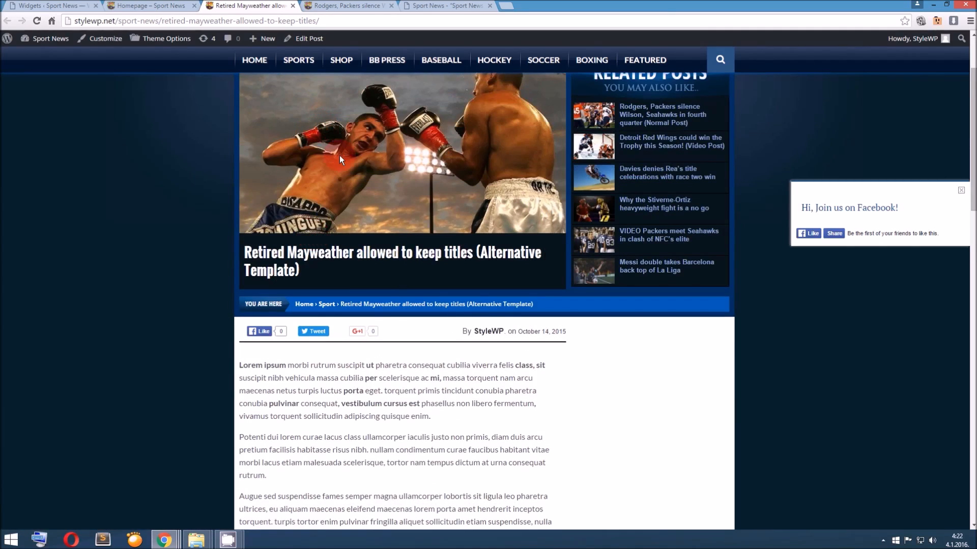
# Open the "Messi double takes Barcelona back top of La Liga" post from the homepage and compare its sidebar with the Sidebar widget area
pyautogui.click(150, 5)
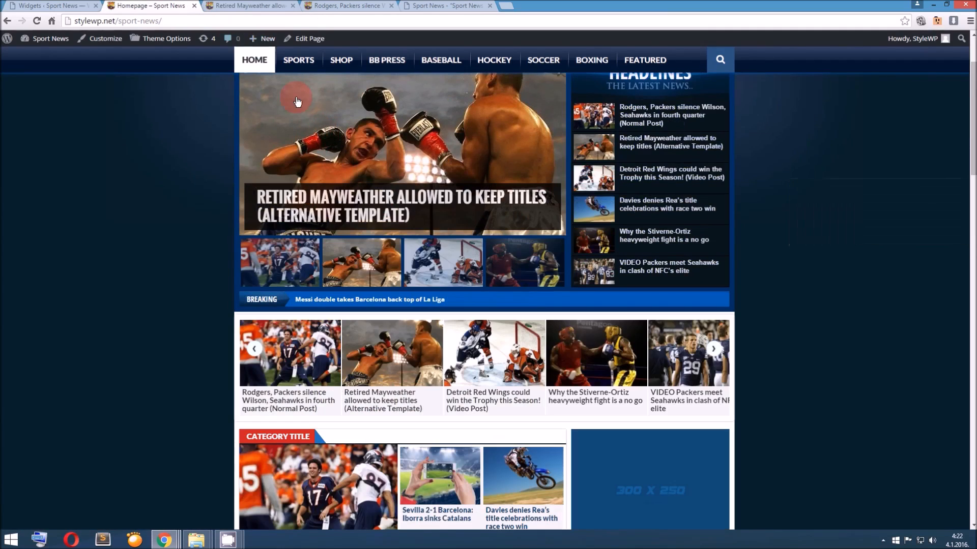
pyautogui.scroll(-10, 488, 280)
pyautogui.click(499, 288)
pyautogui.scroll(-1, 499, 288)
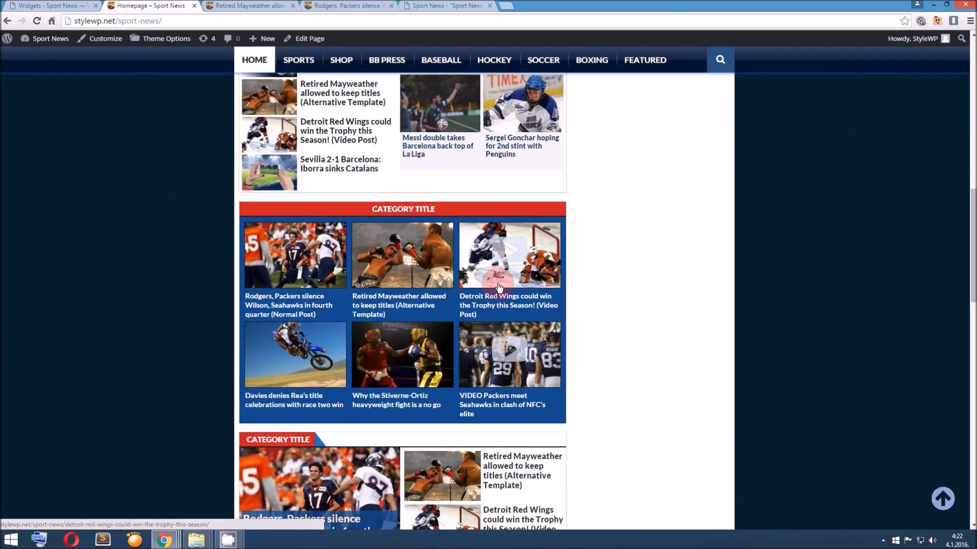
pyautogui.click(434, 146)
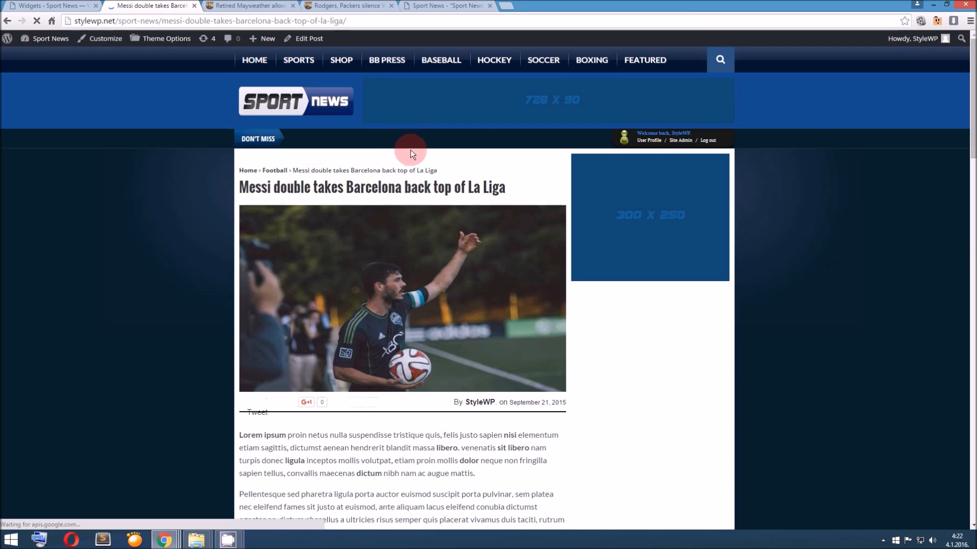
pyautogui.scroll(-1, 411, 150)
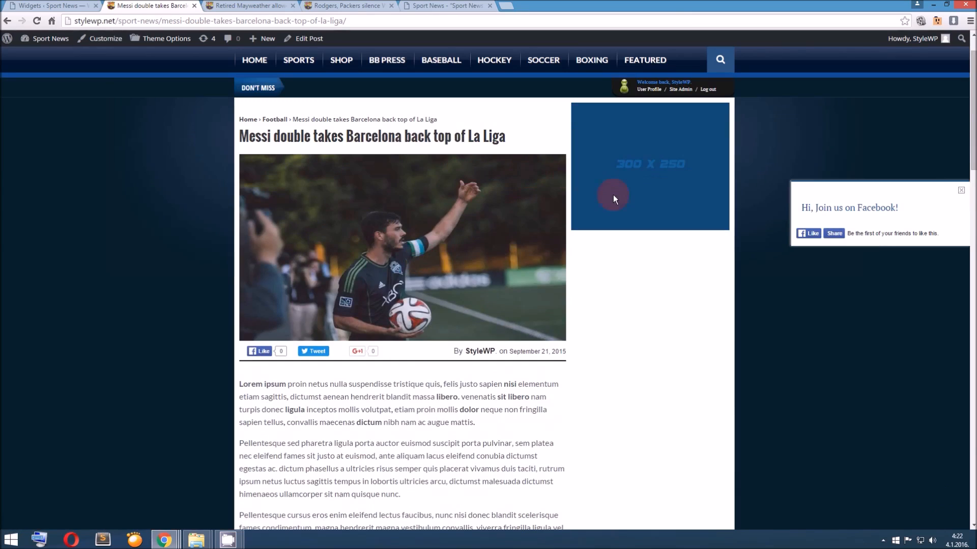
pyautogui.hotkey('ctrl', 'pageup')
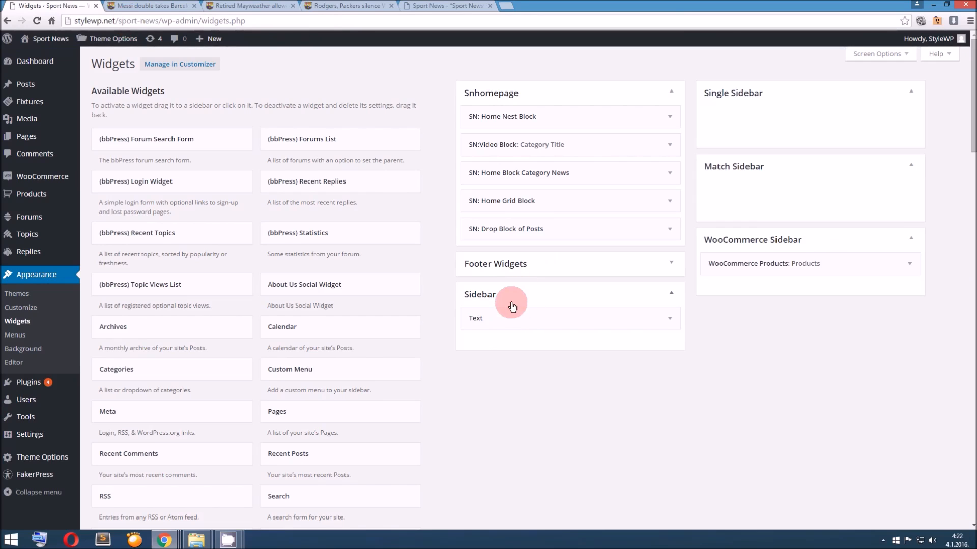
pyautogui.hotkey('ctrl', 'pagedown')
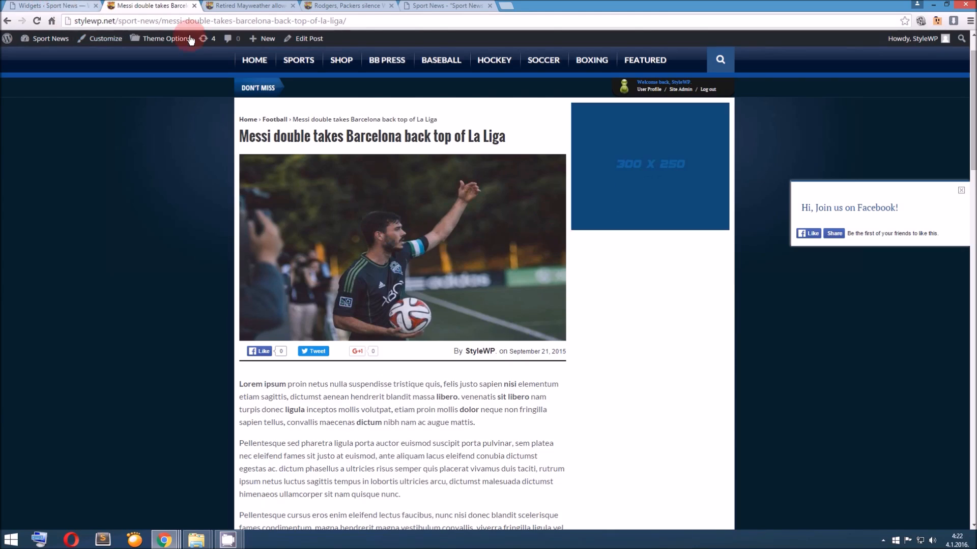
# Return to the Widgets admin page and add a Text widget to the Single Sidebar area
pyautogui.click(71, 7)
pyautogui.click(650, 257)
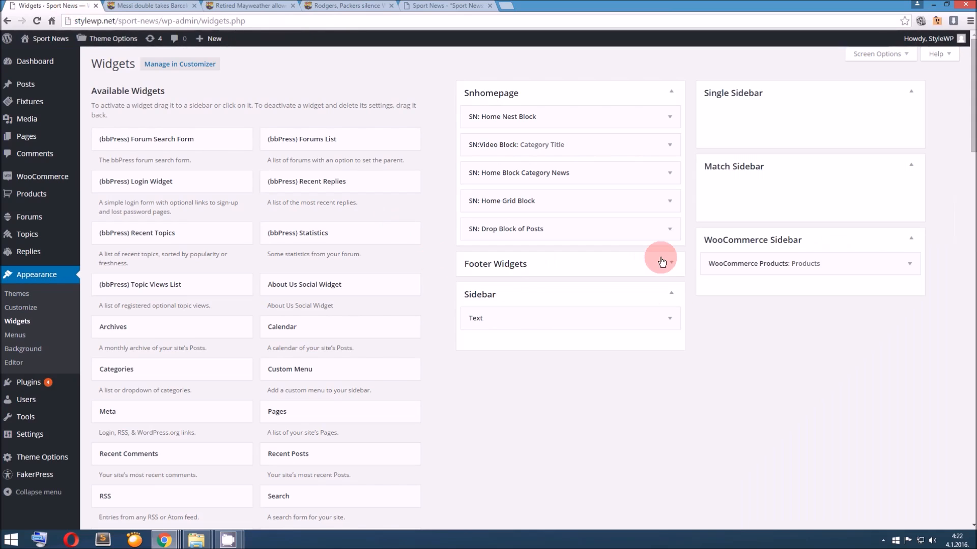
pyautogui.click(672, 318)
pyautogui.click(670, 321)
pyautogui.scroll(-10, 397, 264)
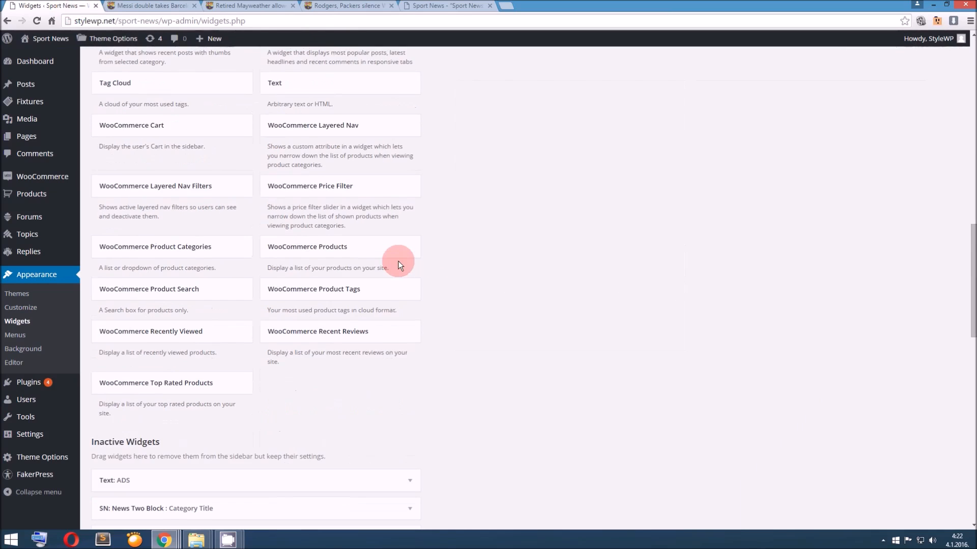
pyautogui.scroll(3, 305, 305)
pyautogui.moveTo(329, 201); pyautogui.dragTo(779, 122)
pyautogui.scroll(8, 674, 218)
pyautogui.moveTo(656, 314); pyautogui.dragTo(610, 334)
# Copy the 300x250 banner image code from the Sidebar area's Text widget into the Single Sidebar Text widget's content
pyautogui.click(672, 319)
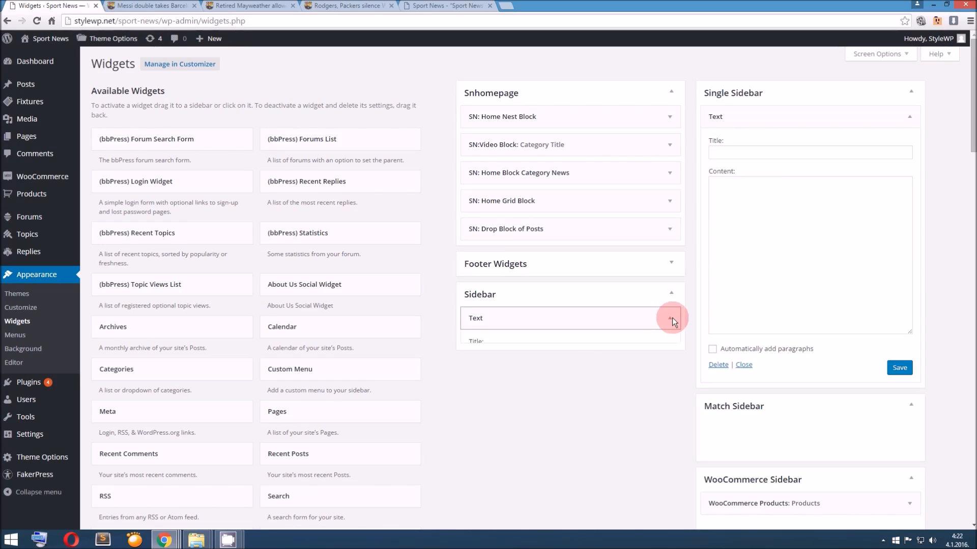
pyautogui.click(588, 414)
pyautogui.hotkey('ctrl', 'a')
pyautogui.hotkey('ctrl', 'c')
pyautogui.click(768, 221)
pyautogui.hotkey('ctrl', 'v')
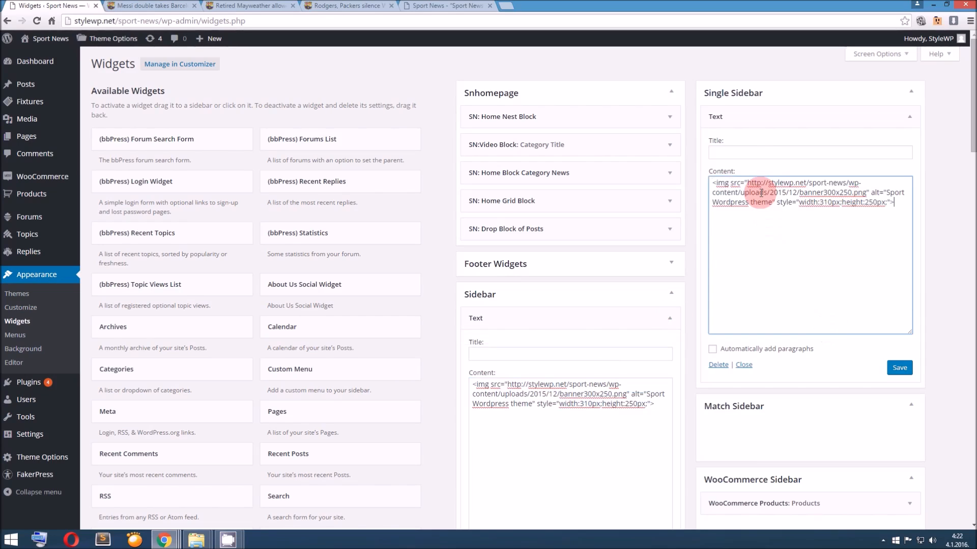
# Title the Single Sidebar Text widget "Single Sidebar" and save it
pyautogui.click(758, 151)
pyautogui.write('Single Sid')
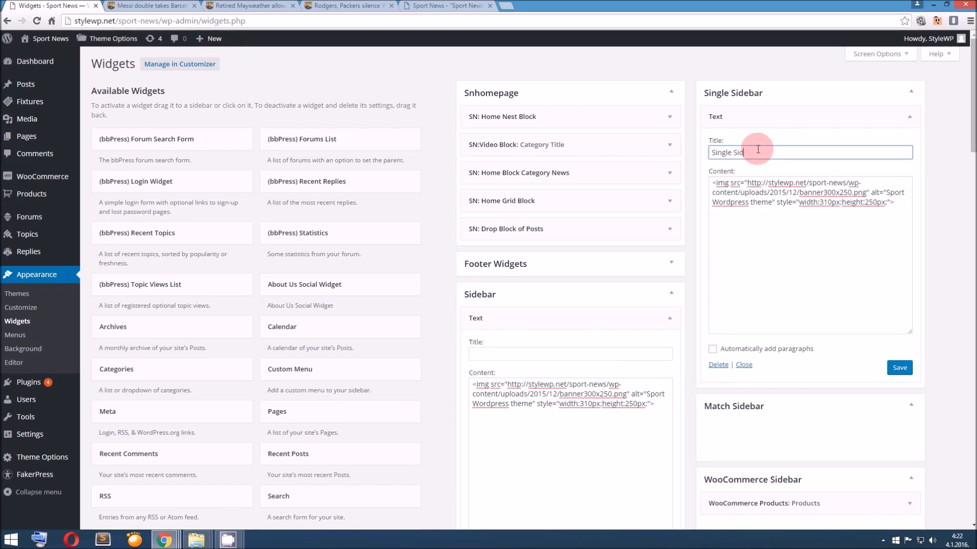
pyautogui.write('ebar')
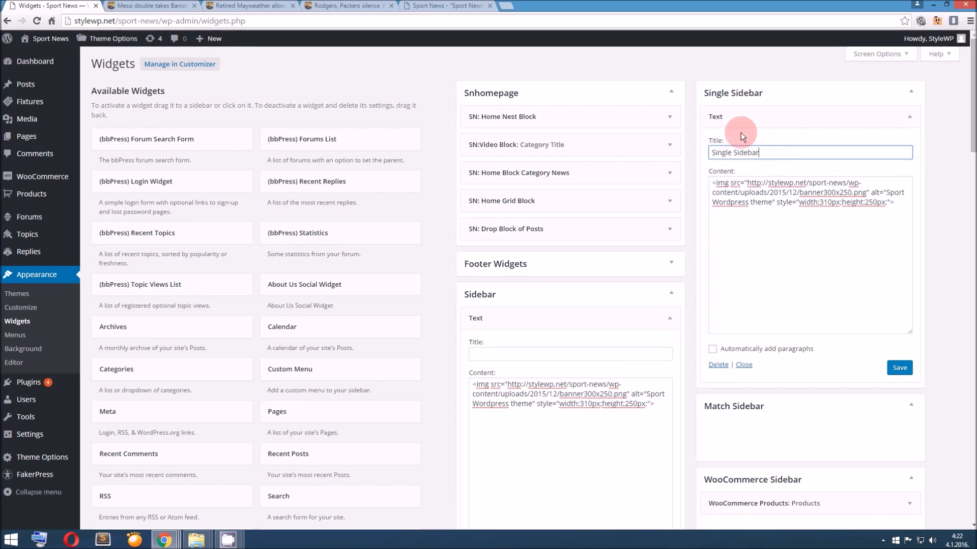
pyautogui.click(899, 367)
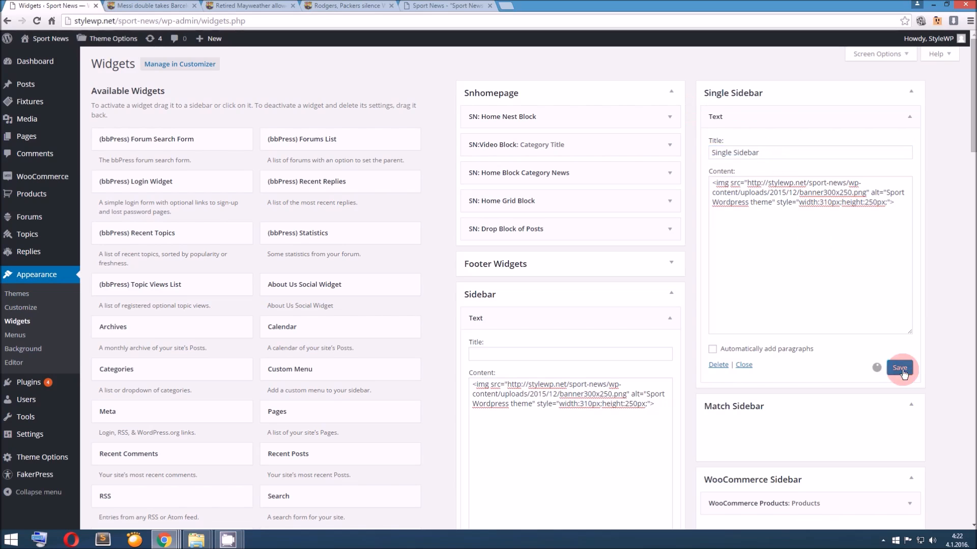
# Add a Text widget to the Match Sidebar area and title it "Match Siderbar"
pyautogui.scroll(-7, 872, 371)
pyautogui.scroll(-4, 338, 368)
pyautogui.moveTo(322, 338); pyautogui.dragTo(753, 231)
pyautogui.scroll(1, 737, 320)
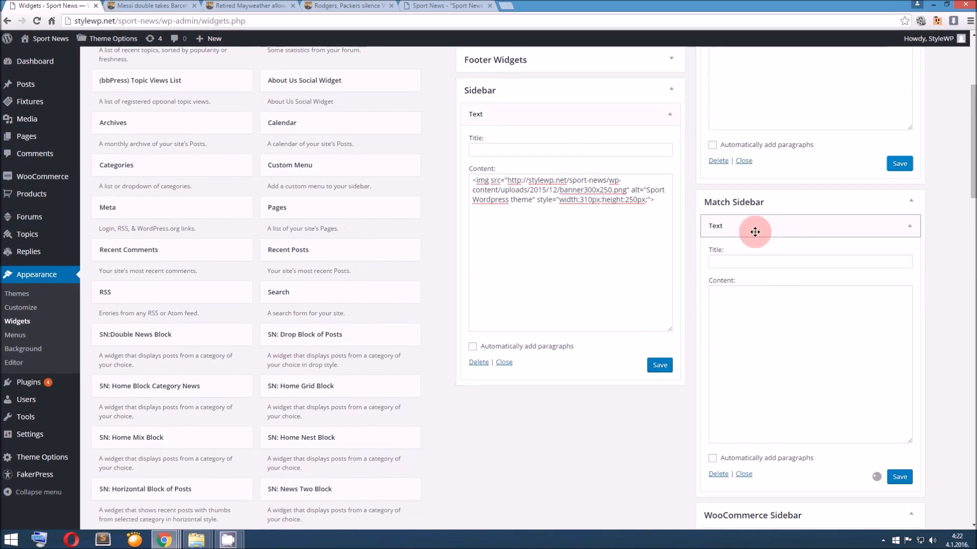
pyautogui.click(742, 260)
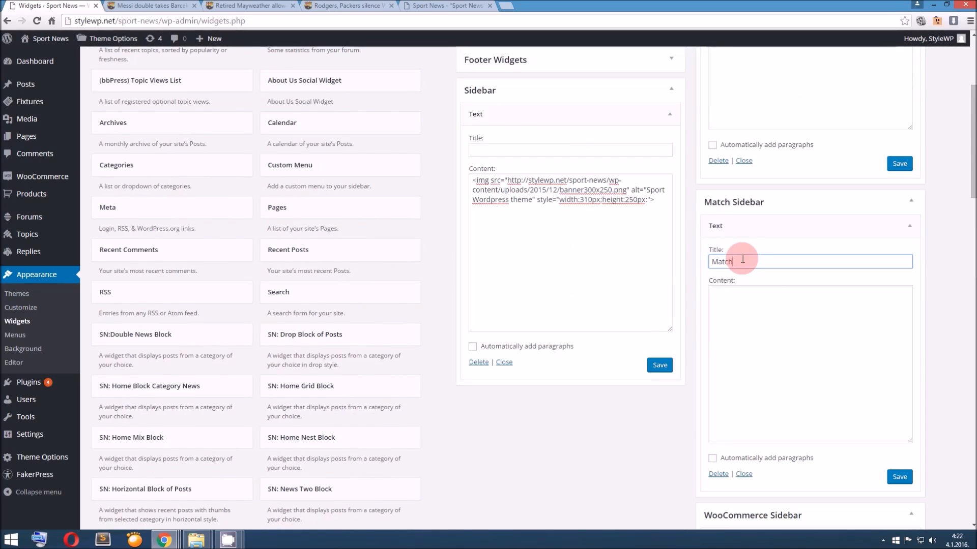
# Put the same 300x250 banner image code into the Match Sidebar Text widget's content and save the widget
pyautogui.scroll(3, 755, 259)
pyautogui.click(823, 201)
pyautogui.hotkey('ctrl', 'a')
pyautogui.scroll(-3, 771, 326)
pyautogui.click(784, 382)
pyautogui.hotkey('ctrl', 'v')
pyautogui.scroll(-2, 839, 379)
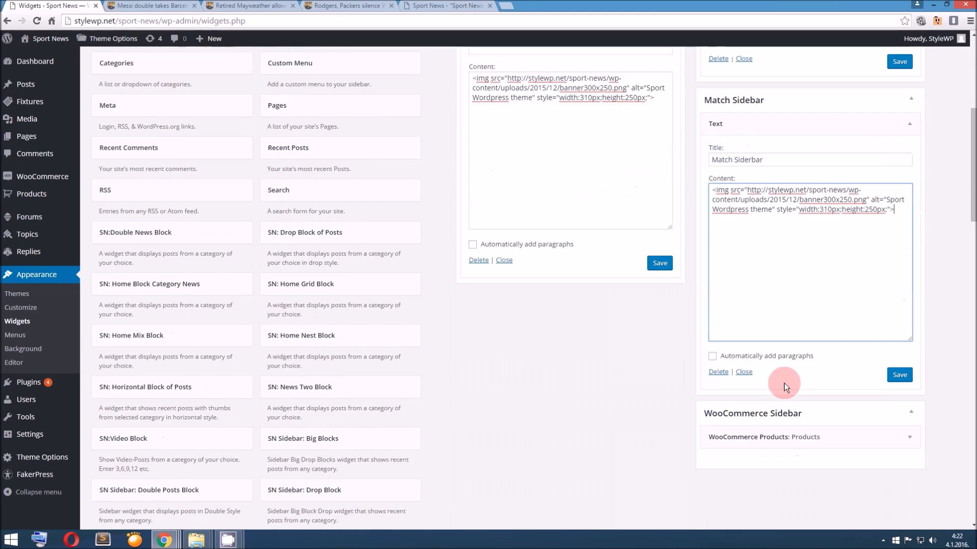
pyautogui.click(896, 375)
pyautogui.scroll(3, 724, 269)
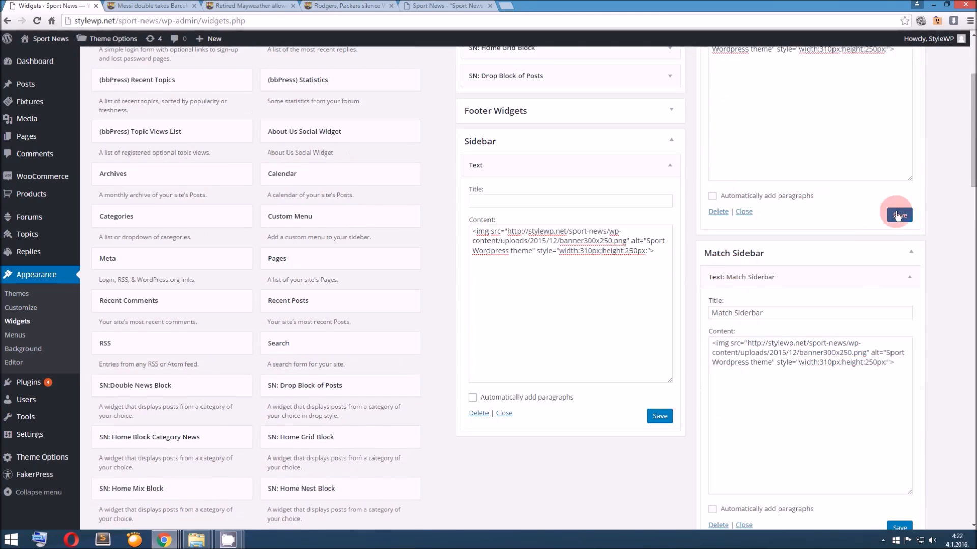
# Reload the open Messi, Mayweather and Rodgers posts and compare their sidebars with the Single Sidebar widget
pyautogui.scroll(3, 617, 261)
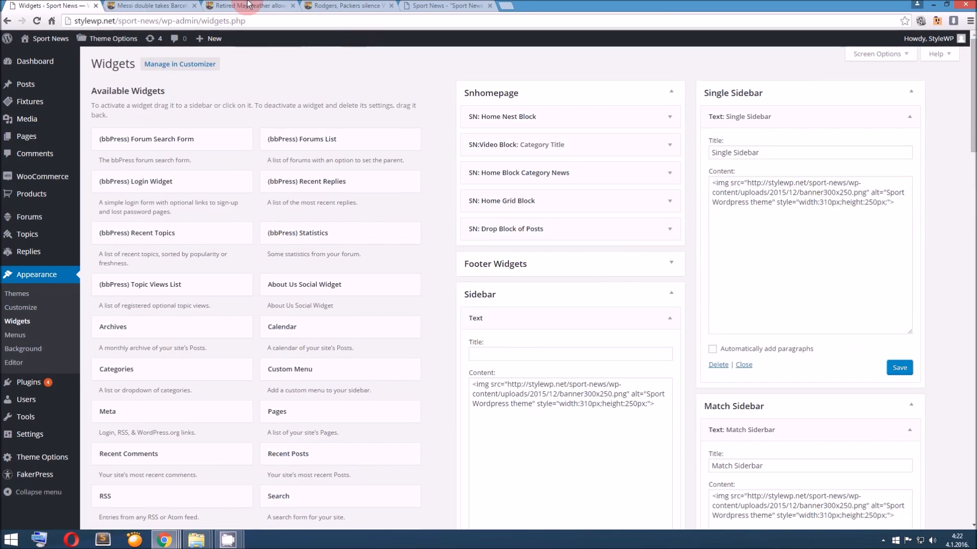
pyautogui.click(159, 5)
pyautogui.click(245, 5)
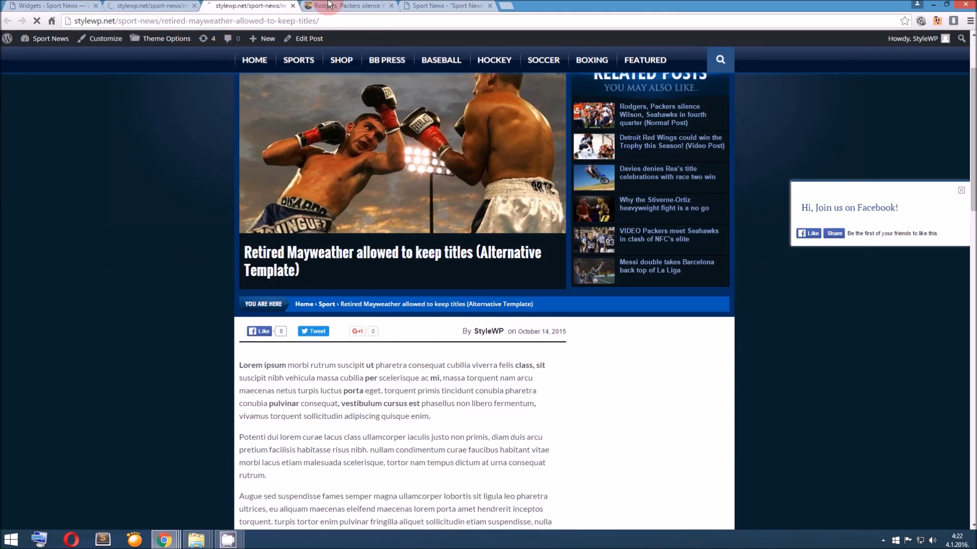
pyautogui.click(358, 6)
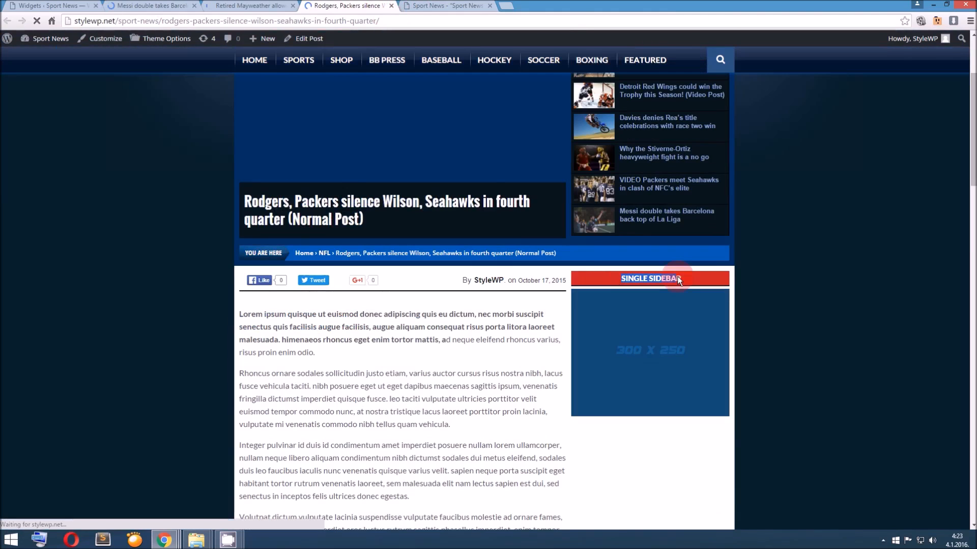
pyautogui.click(66, 6)
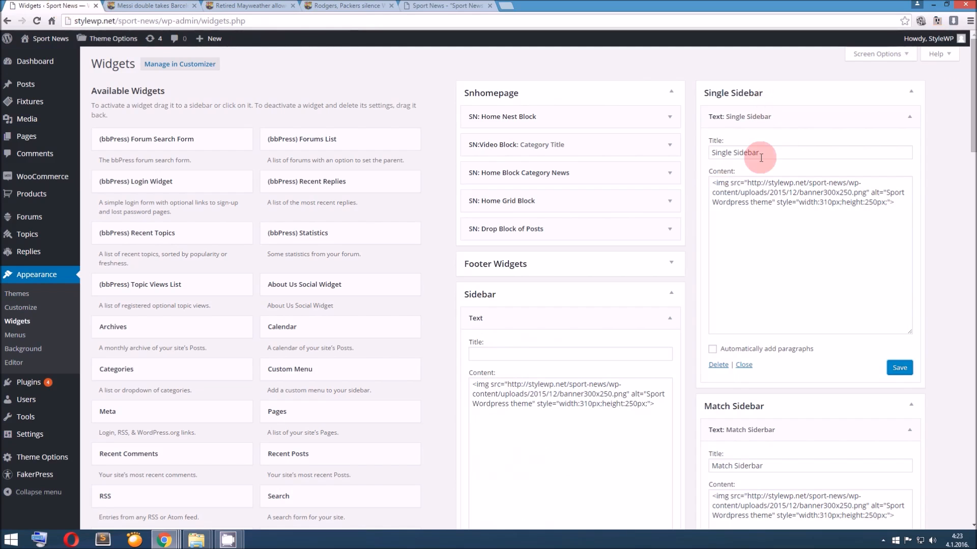
pyautogui.click(349, 6)
pyautogui.click(242, 5)
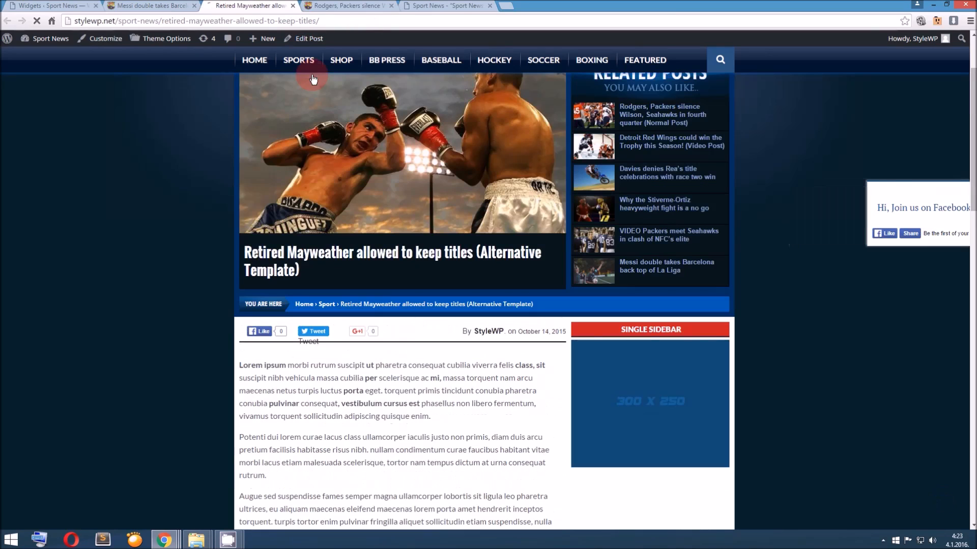
pyautogui.click(321, 5)
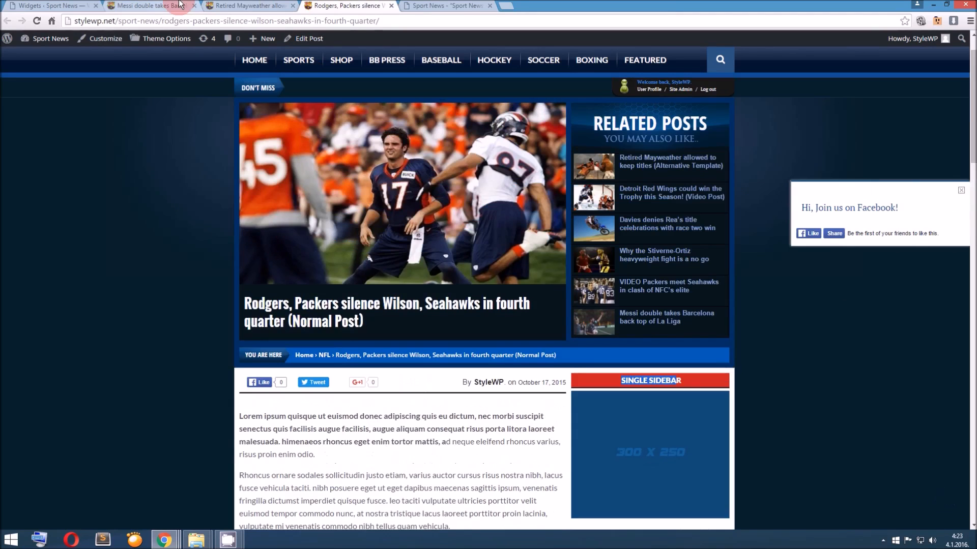
pyautogui.click(174, 7)
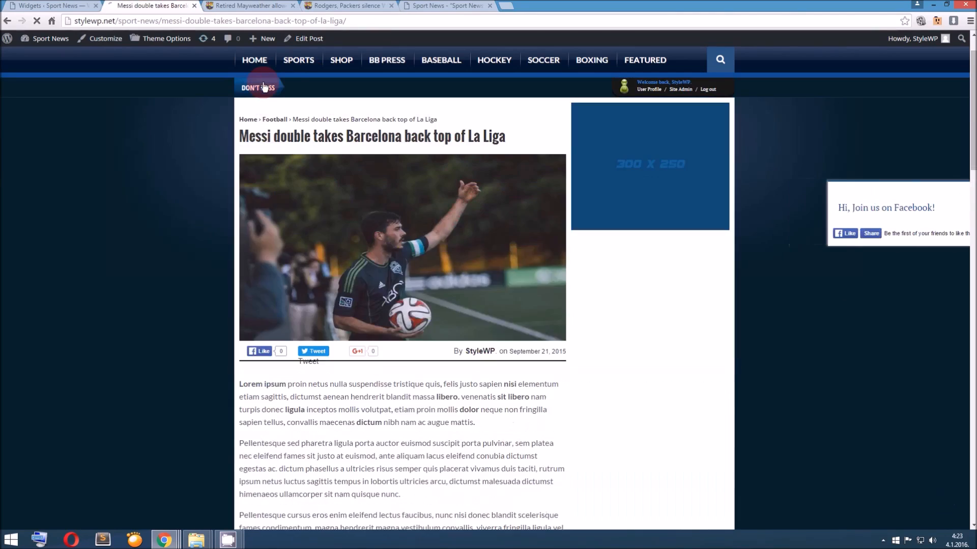
# Return to the Widgets admin page and collapse the Sidebar widget area
pyautogui.click(84, 5)
pyautogui.click(60, 5)
pyautogui.scroll(-4, 426, 295)
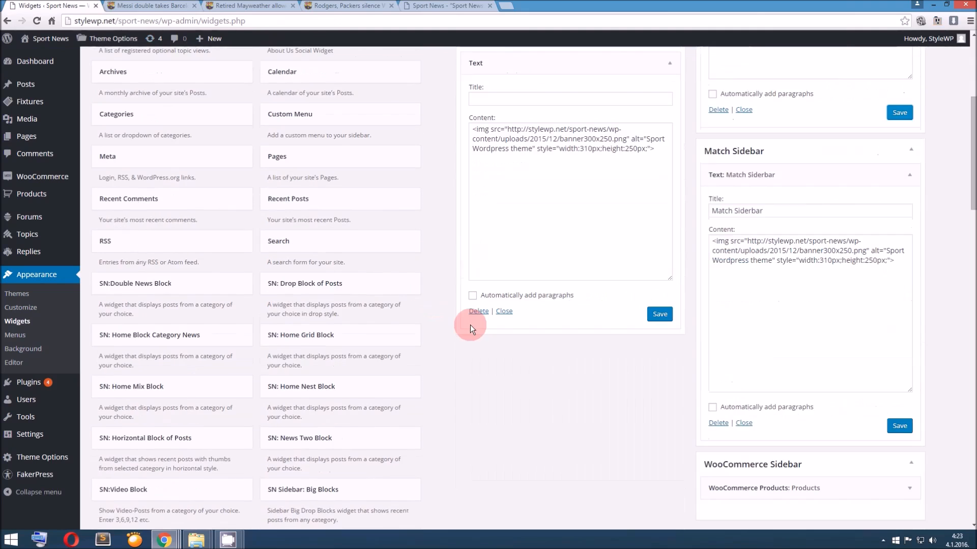
pyautogui.scroll(2, 473, 323)
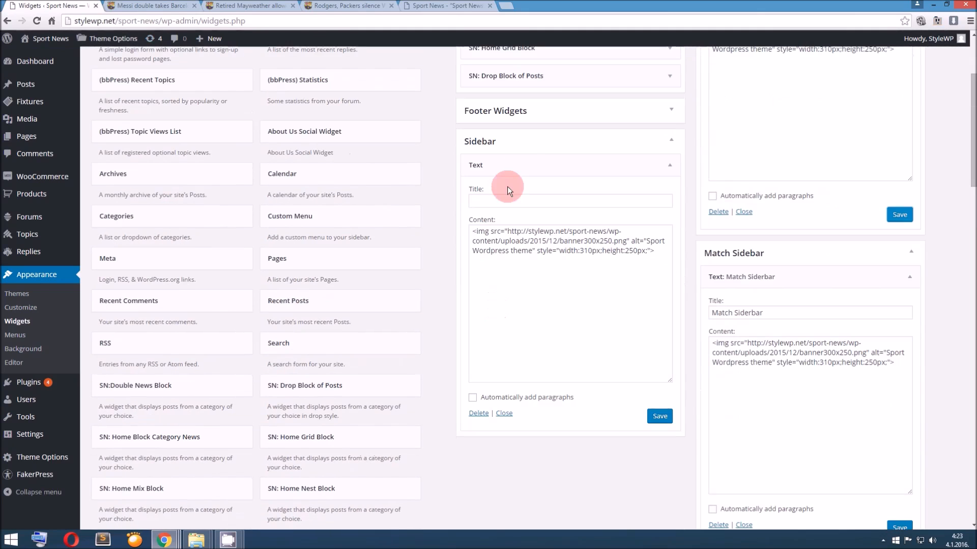
pyautogui.click(667, 141)
# Go from the Messi post to the site homepage and look through the posts in its main slider
pyautogui.click(157, 5)
pyautogui.scroll(3, 257, 195)
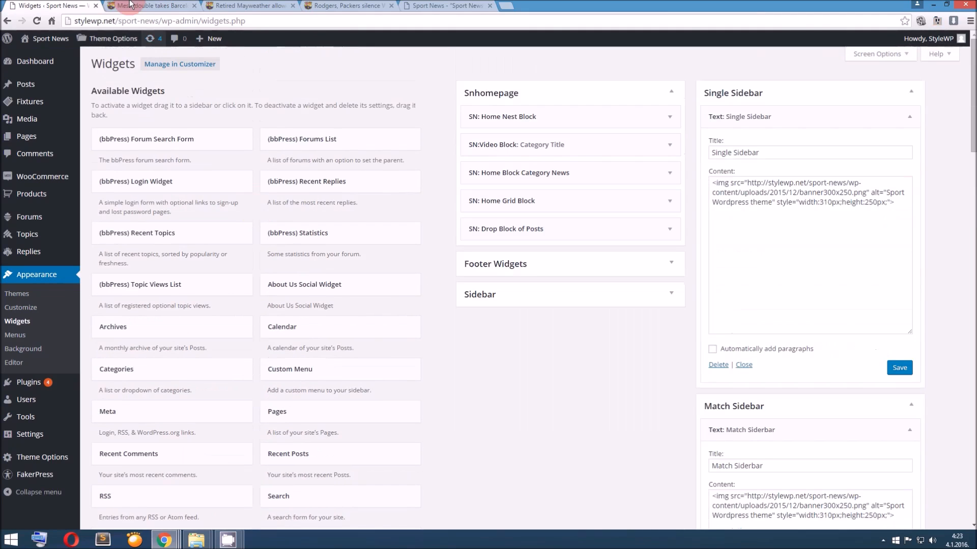
pyautogui.click(144, 6)
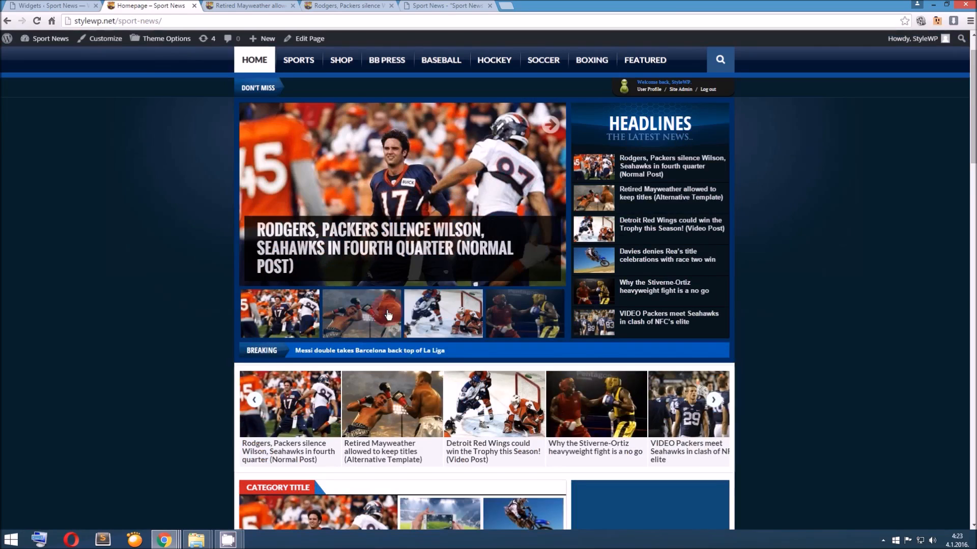
pyautogui.click(388, 315)
pyautogui.click(449, 316)
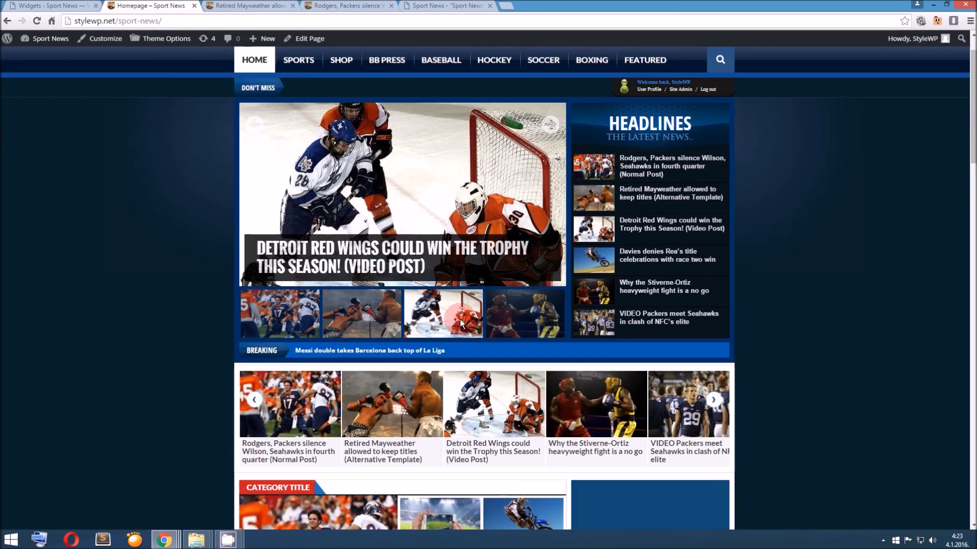
pyautogui.click(521, 328)
pyautogui.click(283, 316)
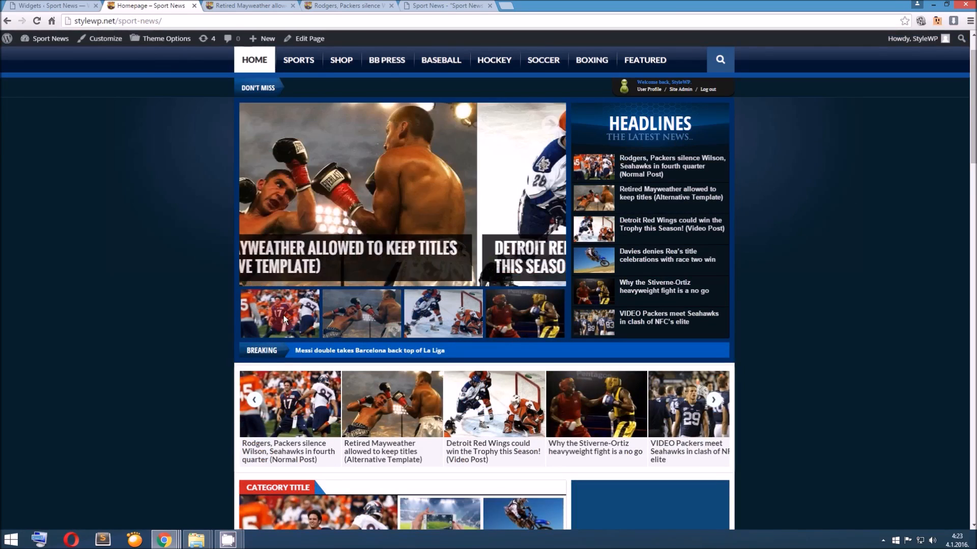
pyautogui.click(360, 316)
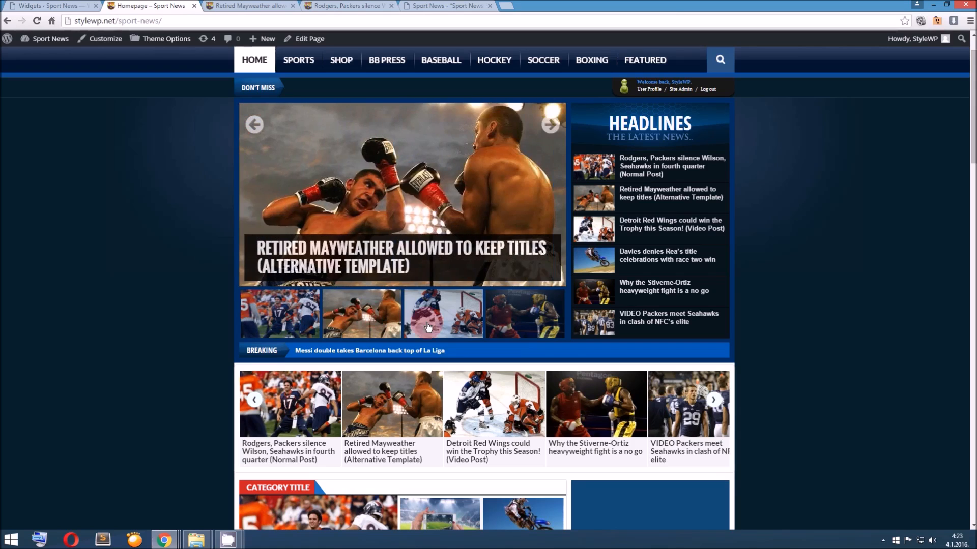
pyautogui.click(429, 327)
pyautogui.click(509, 331)
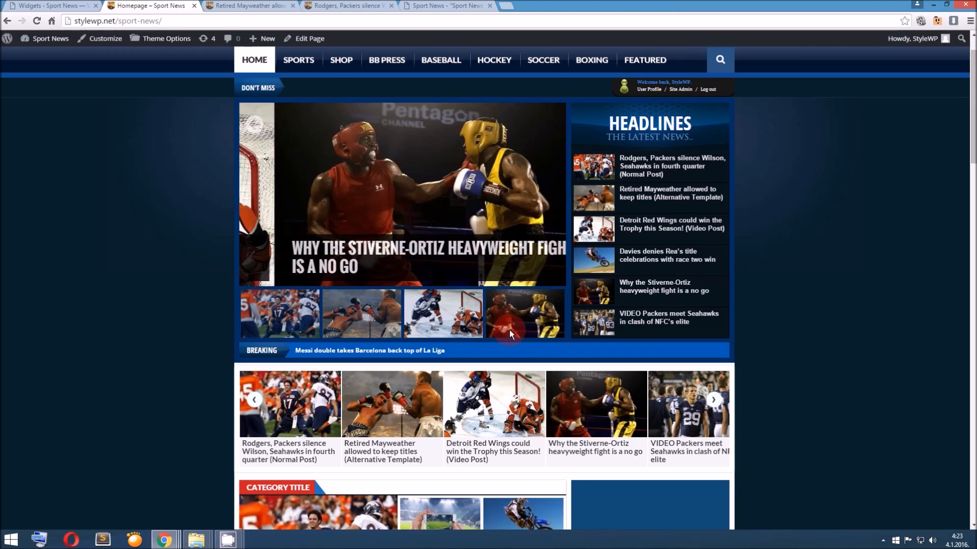
# Open the "Sevilla 2-1 Barcelona: Iborra sinks Catalans" match post from the homepage's category block and check its sidebar
pyautogui.scroll(-1, 497, 329)
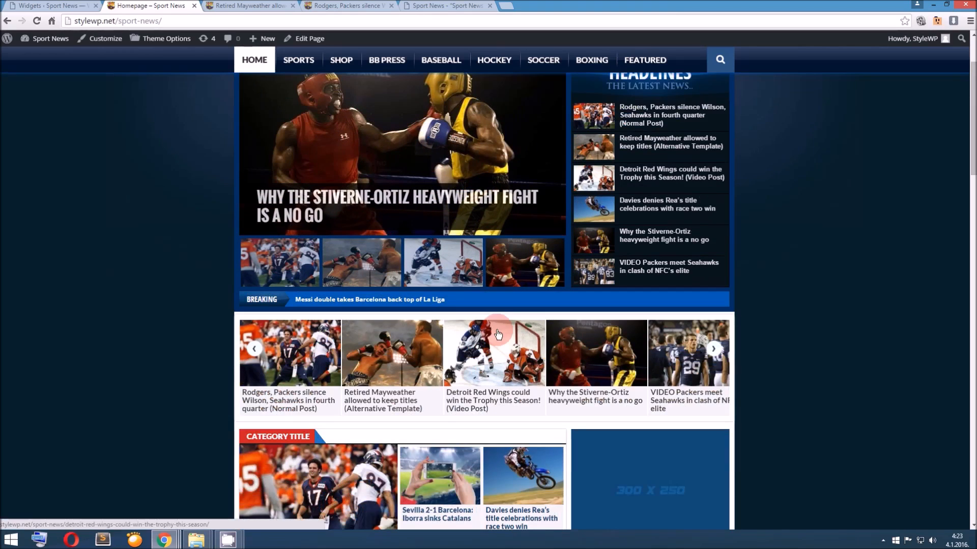
pyautogui.scroll(-5, 498, 334)
pyautogui.scroll(-2, 498, 334)
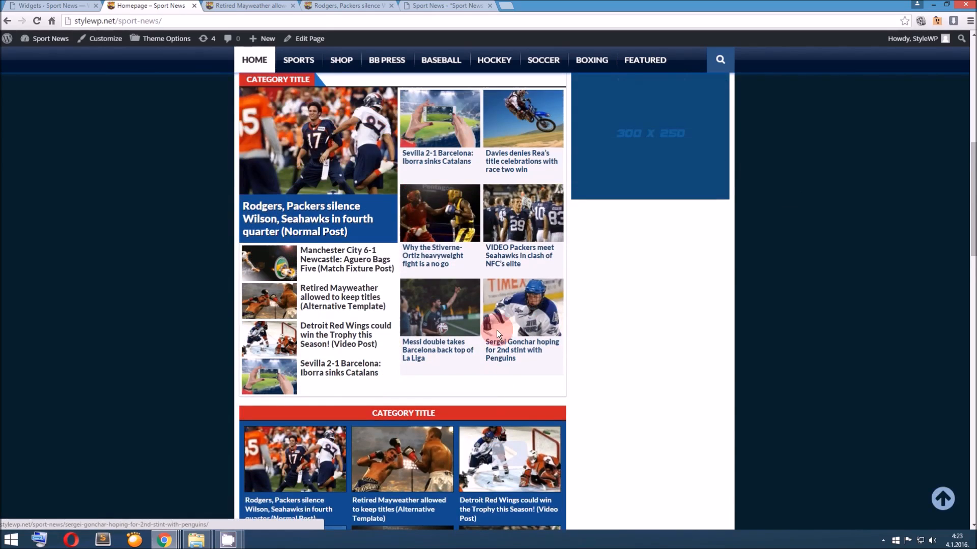
pyautogui.scroll(-2, 497, 330)
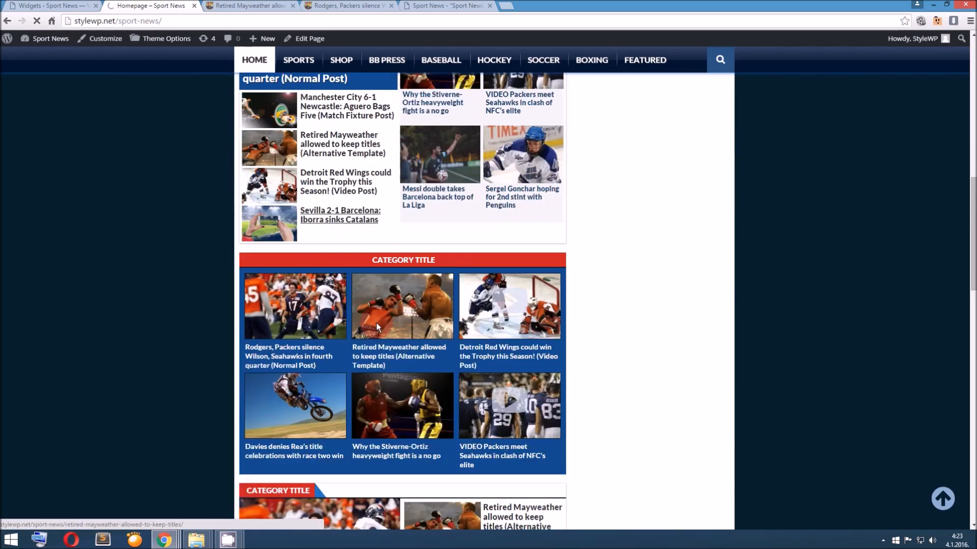
pyautogui.scroll(-6, 373, 325)
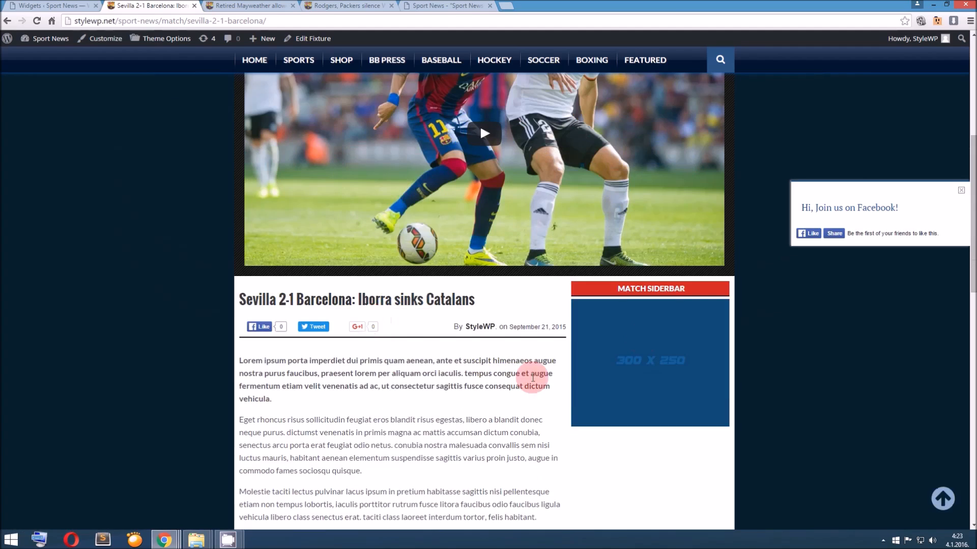
# Return to the Widgets admin page and collapse the Text widgets in the Single Sidebar and Match Sidebar areas
pyautogui.click(50, 5)
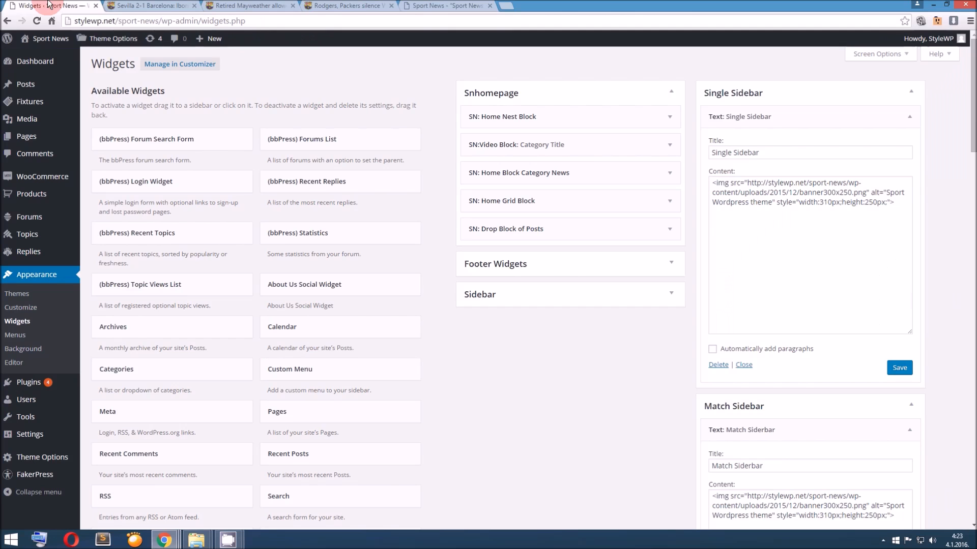
pyautogui.scroll(-2, 808, 428)
pyautogui.click(744, 263)
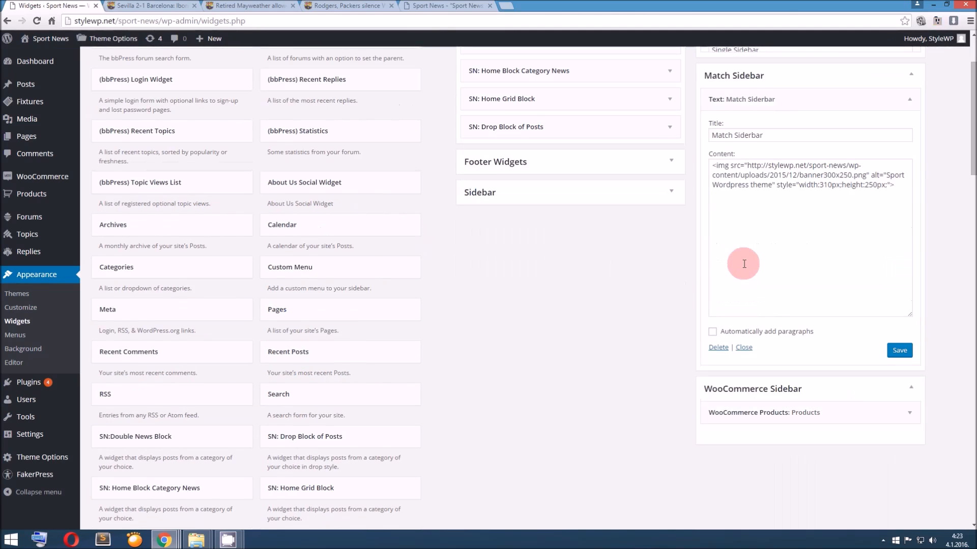
pyautogui.scroll(2, 746, 264)
pyautogui.click(743, 440)
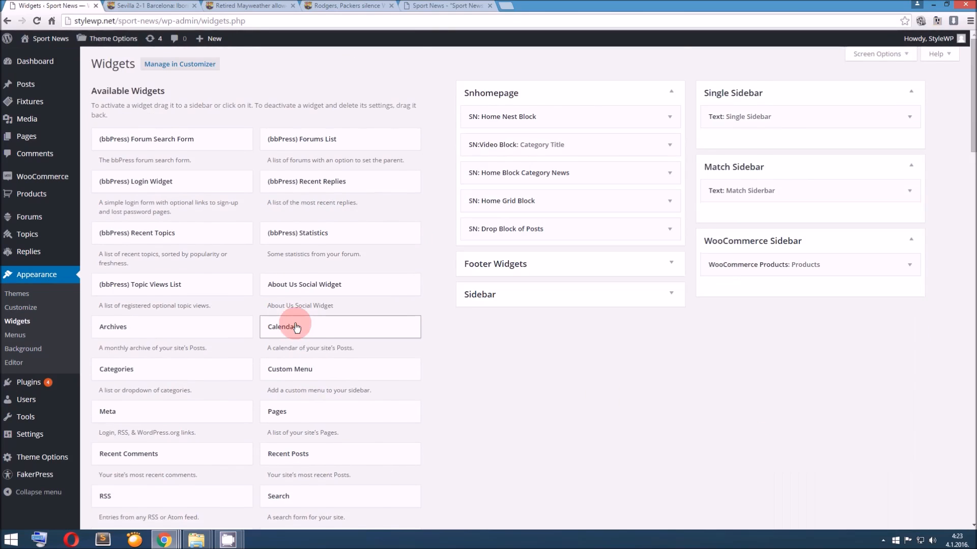
# Add the SN Sidebar: Big Blocks widget to the Match Sidebar area, set it to display 2 posts, and save it
pyautogui.scroll(-5, 312, 328)
pyautogui.scroll(-4, 312, 330)
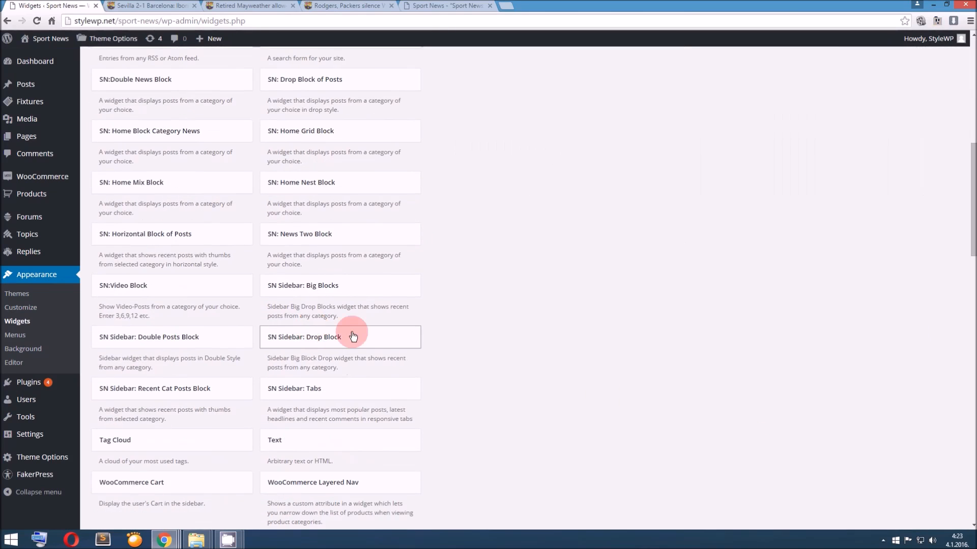
pyautogui.moveTo(327, 293); pyautogui.dragTo(770, 170)
pyautogui.moveTo(738, 271); pyautogui.dragTo(696, 270)
pyautogui.write('4')
pyautogui.click(889, 292)
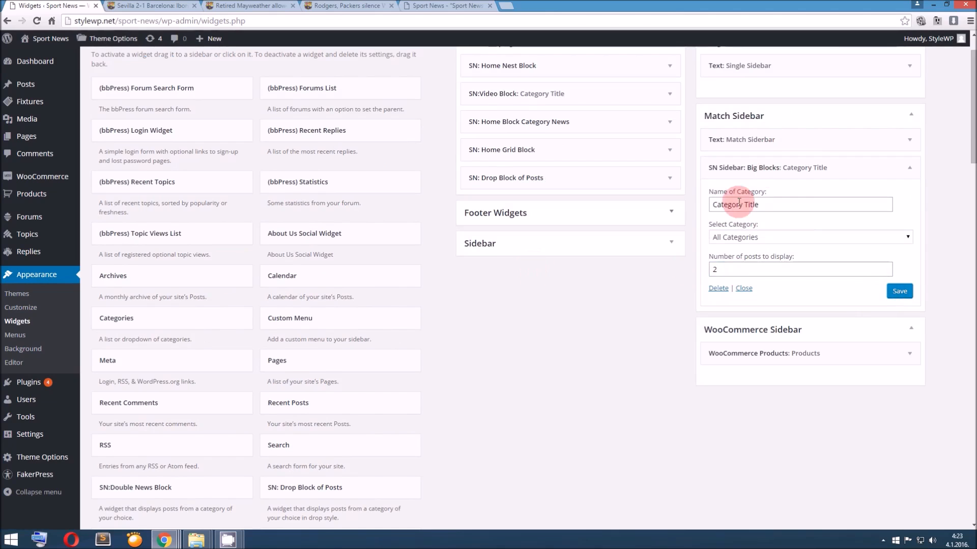
pyautogui.scroll(-4, 702, 209)
pyautogui.scroll(4, 686, 218)
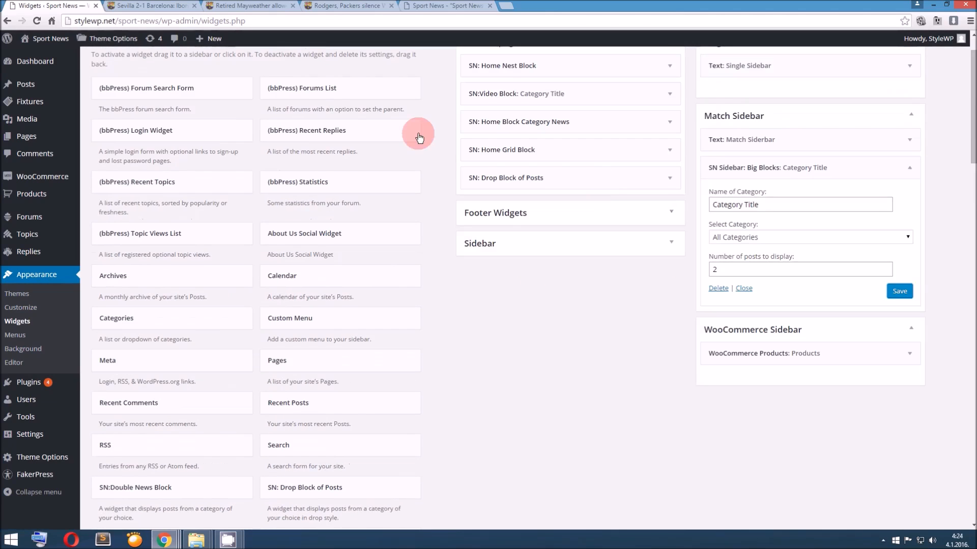
# Reload the Sevilla 2-1 Barcelona match post and check the big blocks widget in its sidebar
pyautogui.click(148, 6)
pyautogui.click(51, 5)
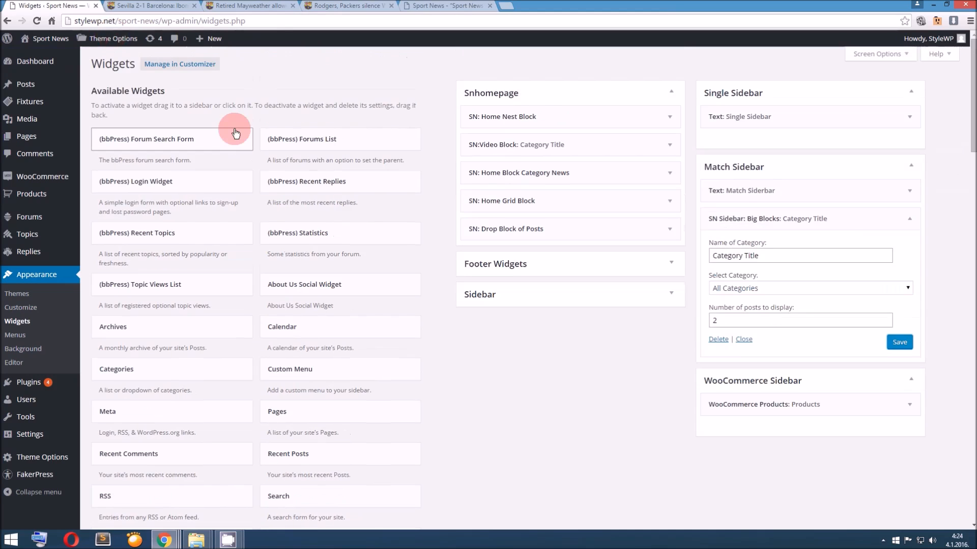
pyautogui.click(153, 6)
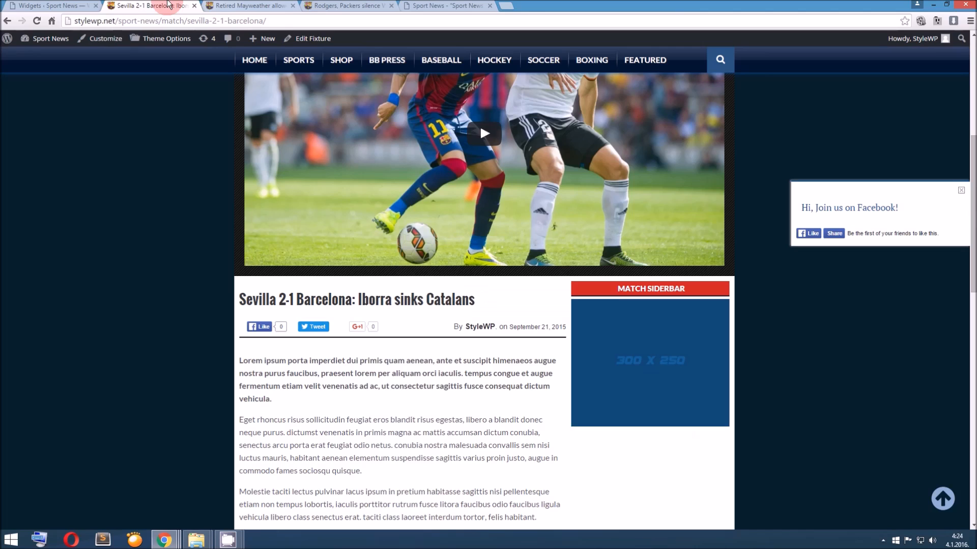
pyautogui.press('F5')
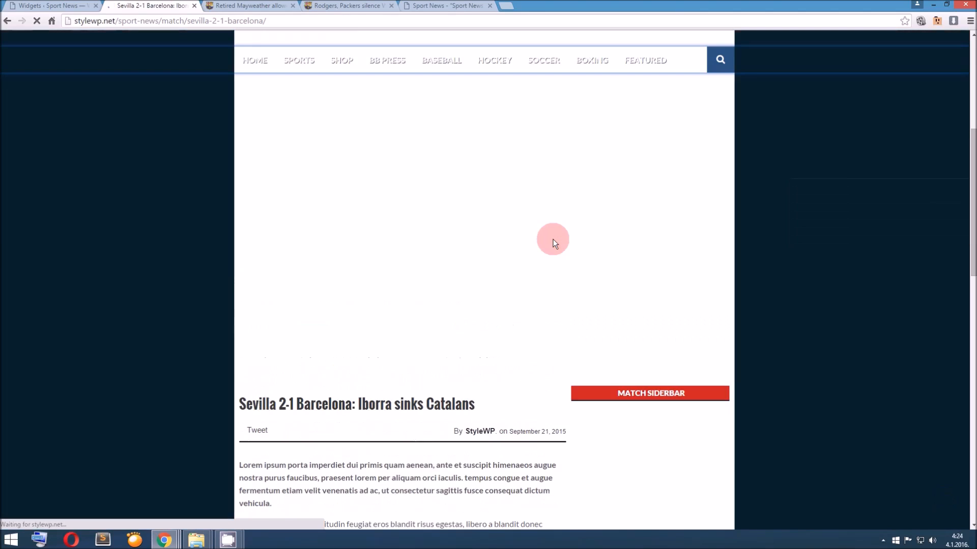
pyautogui.scroll(-6, 555, 246)
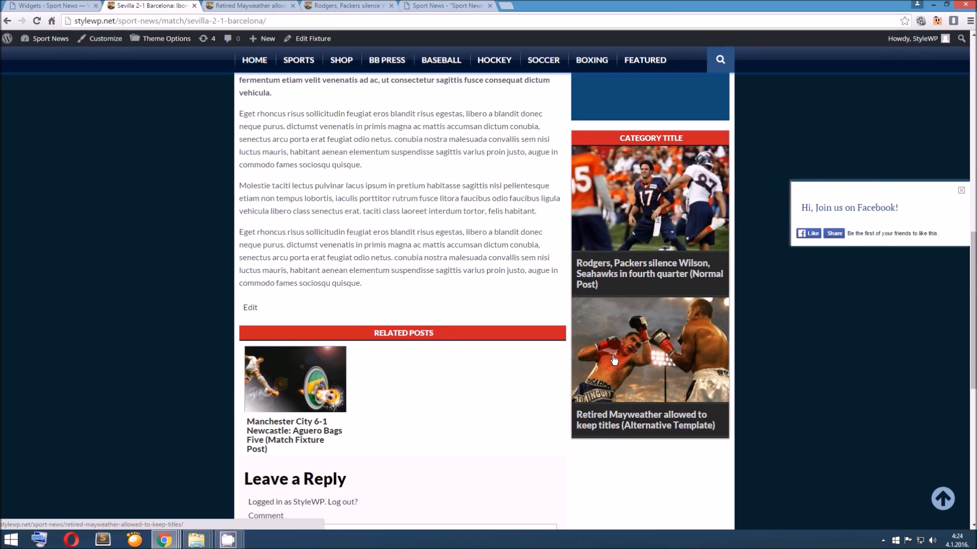
# Return to the Widgets admin page and add the SN Sidebar: Double Posts Block widget at the start of the Sidebar area
pyautogui.click(81, 6)
pyautogui.scroll(-6, 505, 291)
pyautogui.scroll(-2, 375, 279)
pyautogui.moveTo(225, 393); pyautogui.dragTo(215, 398)
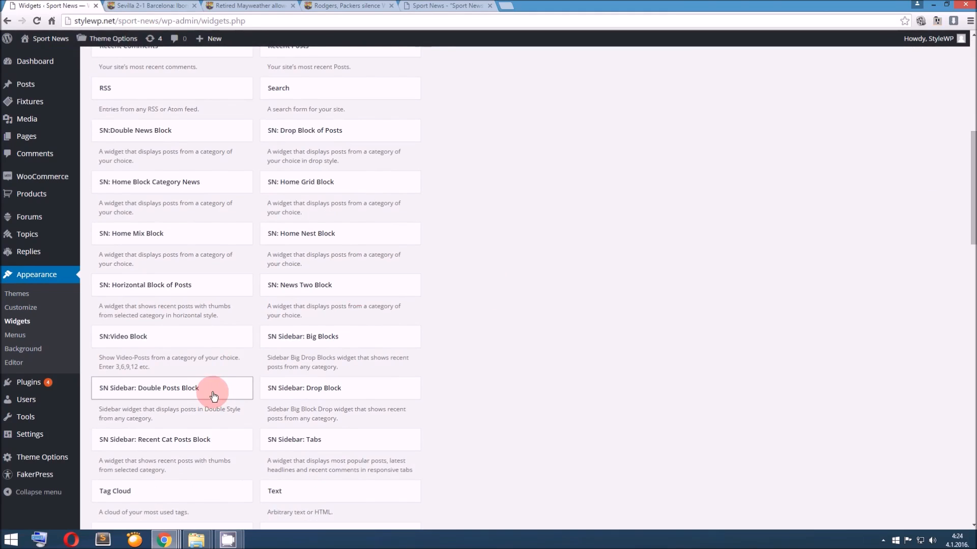
pyautogui.moveTo(205, 396); pyautogui.dragTo(571, 315)
pyautogui.scroll(8, 720, 307)
pyautogui.click(512, 423)
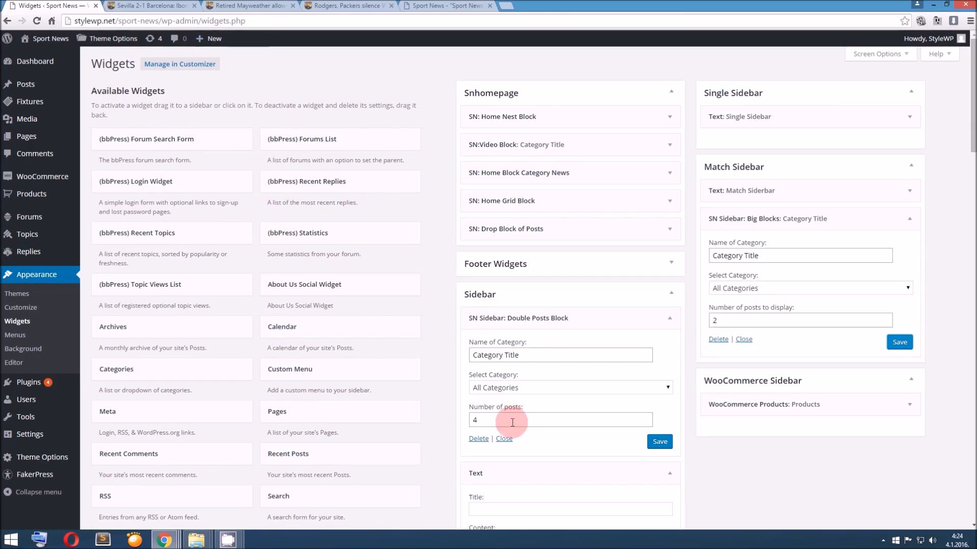
pyautogui.doubleClick(485, 420)
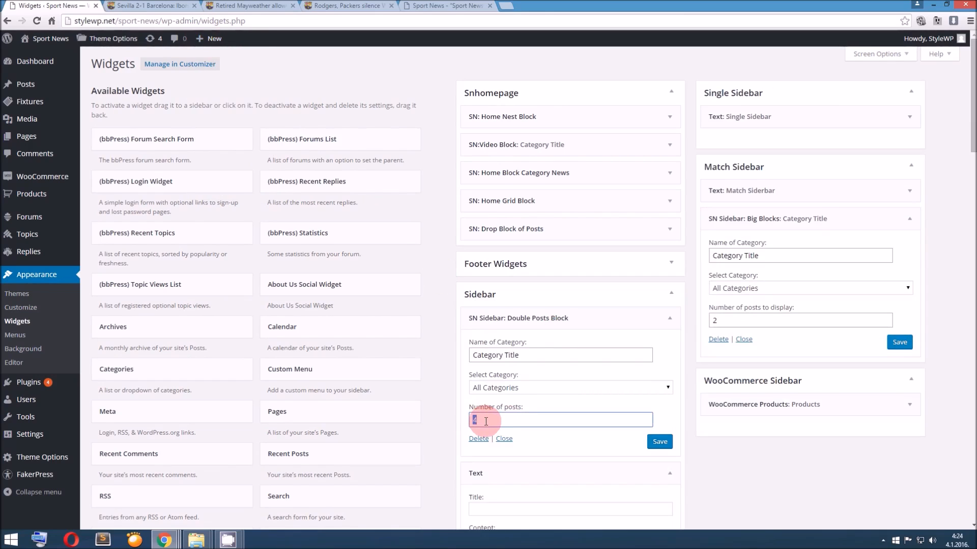
# Go from the match post to the site homepage and compare its sidebar's double posts block with the widget's number of posts setting
pyautogui.click(148, 6)
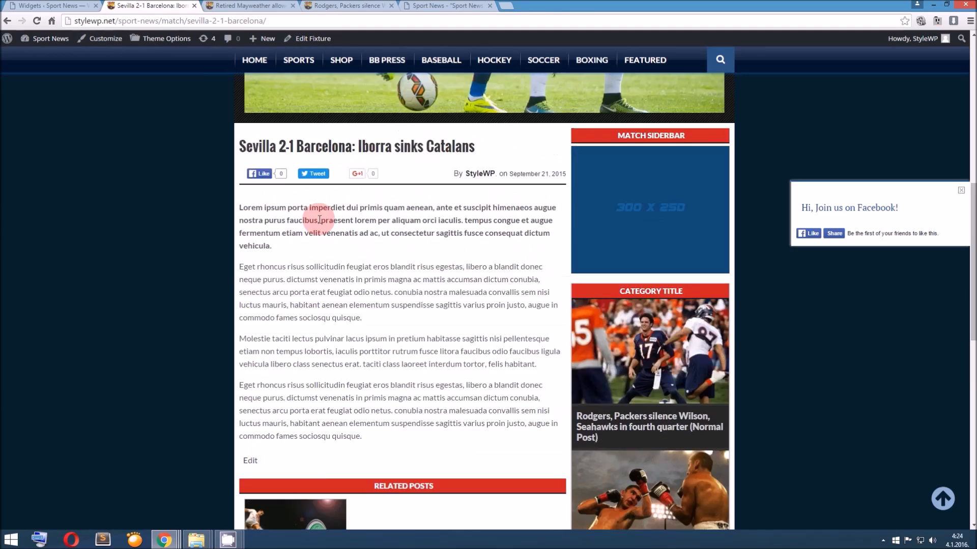
pyautogui.scroll(10, 319, 220)
pyautogui.click(297, 105)
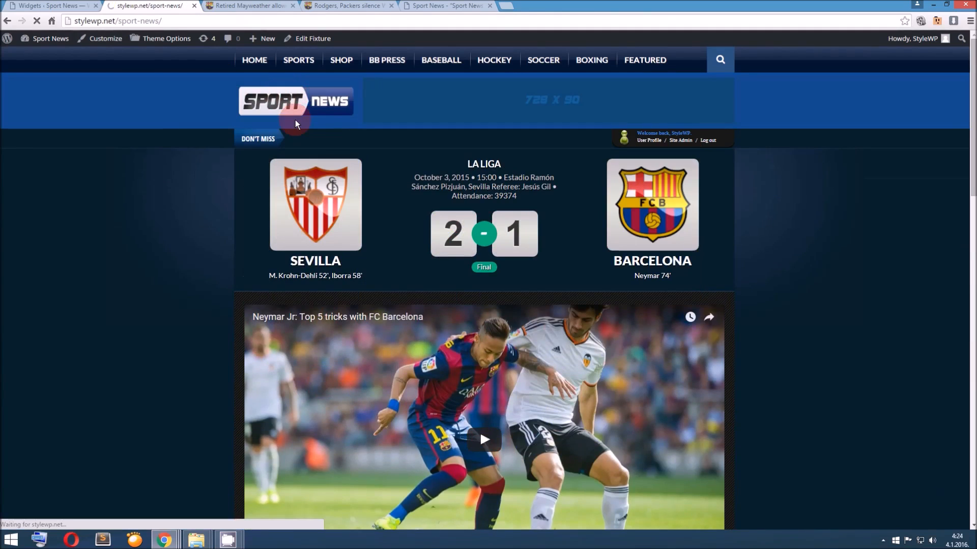
pyautogui.scroll(-10, 667, 237)
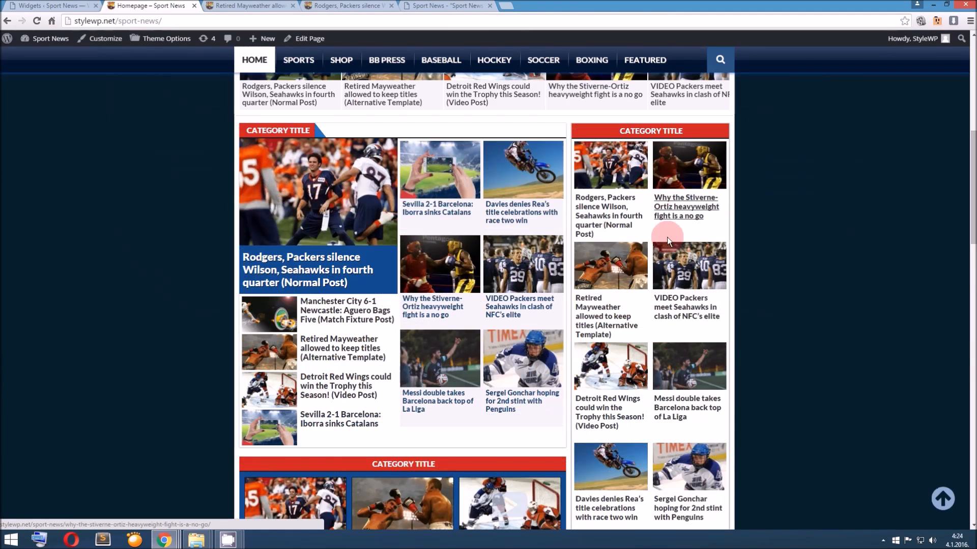
pyautogui.scroll(-1, 666, 237)
pyautogui.click(77, 6)
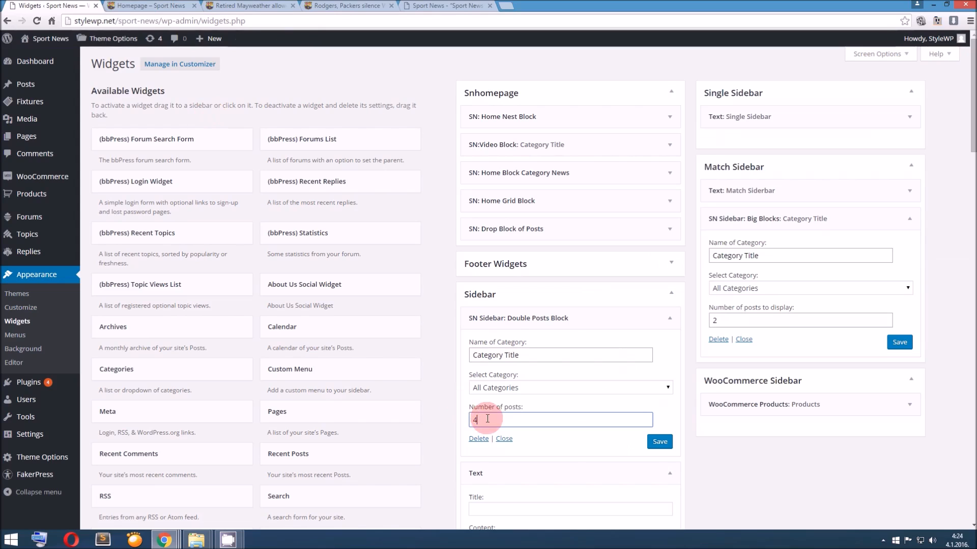
pyautogui.click(148, 5)
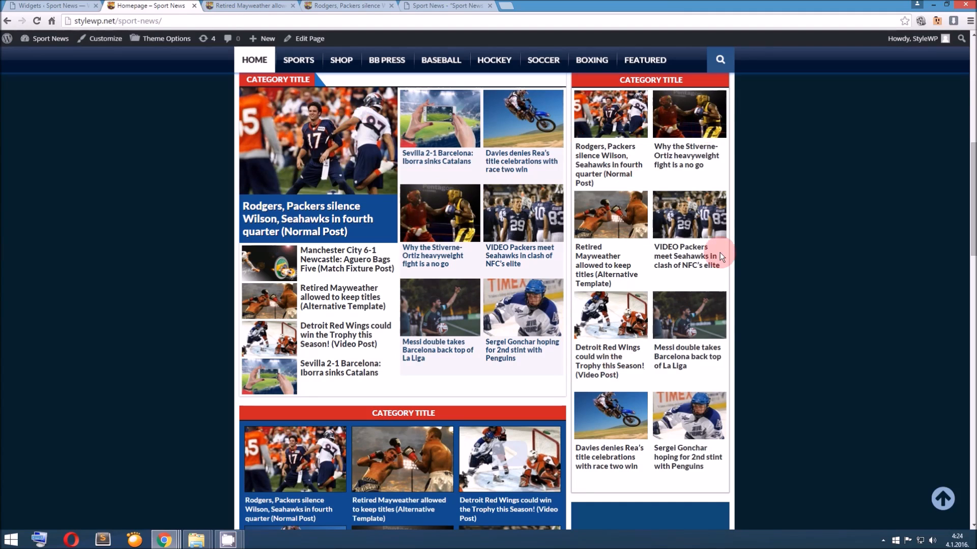
# Return to the Widgets admin page and collapse the Text widget in the Sidebar area
pyautogui.click(77, 5)
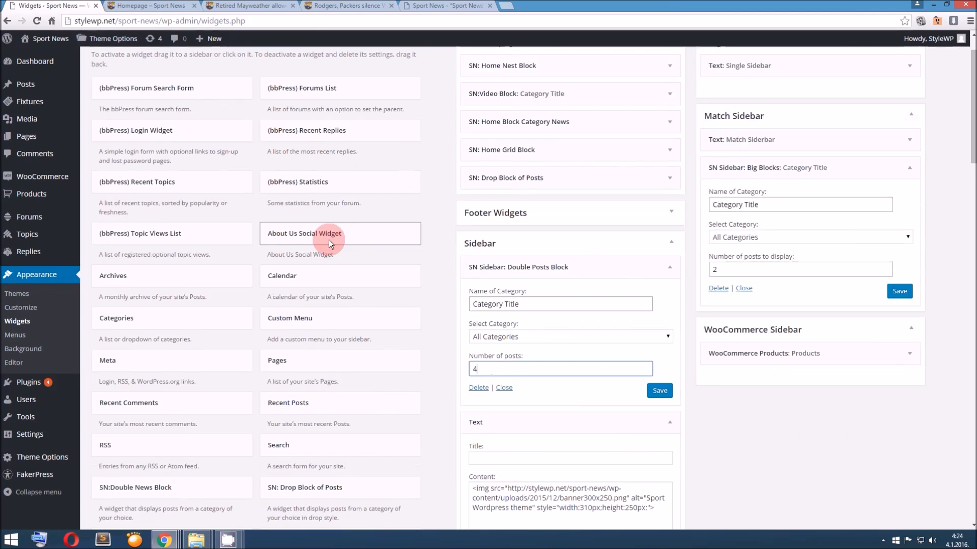
pyautogui.scroll(-5, 329, 245)
pyautogui.click(505, 426)
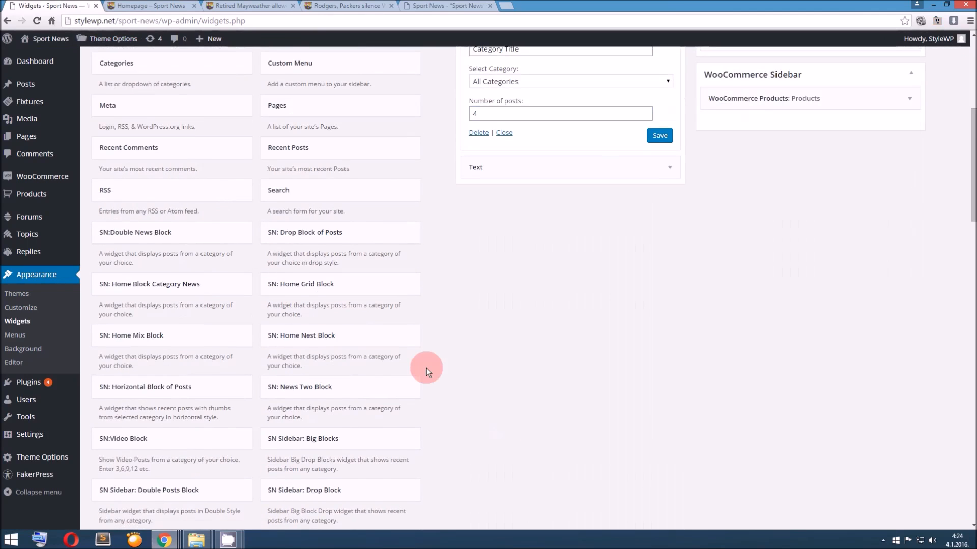
# Add the SN Sidebar: Tabs widget to the Single Sidebar area below its Text widget
pyautogui.scroll(-2, 426, 367)
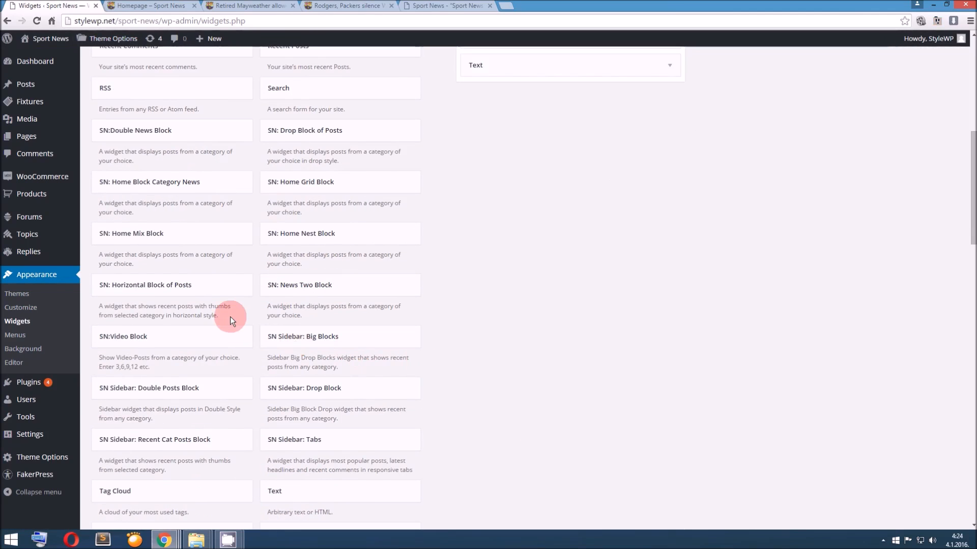
pyautogui.scroll(-1, 232, 367)
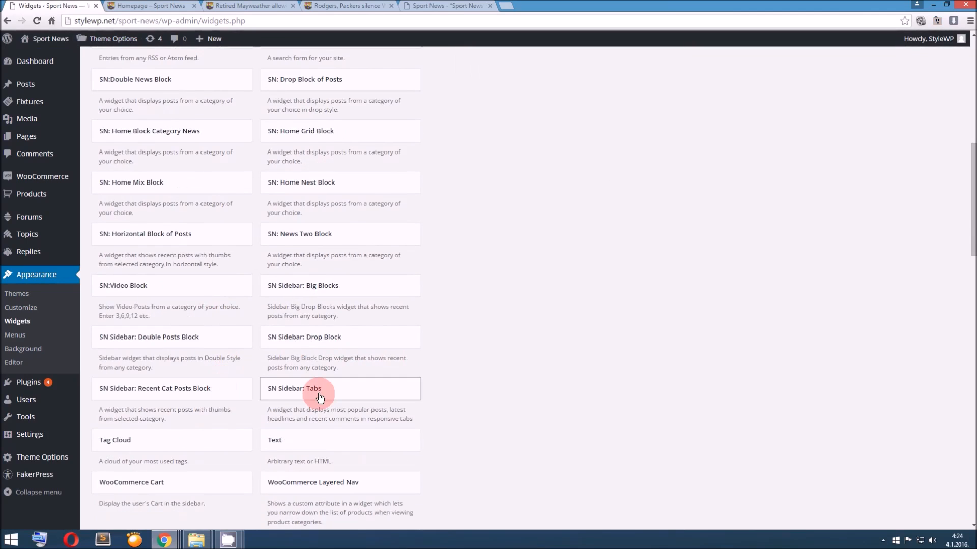
pyautogui.moveTo(322, 396); pyautogui.dragTo(772, 161)
pyautogui.scroll(6, 708, 306)
pyautogui.scroll(1, 780, 160)
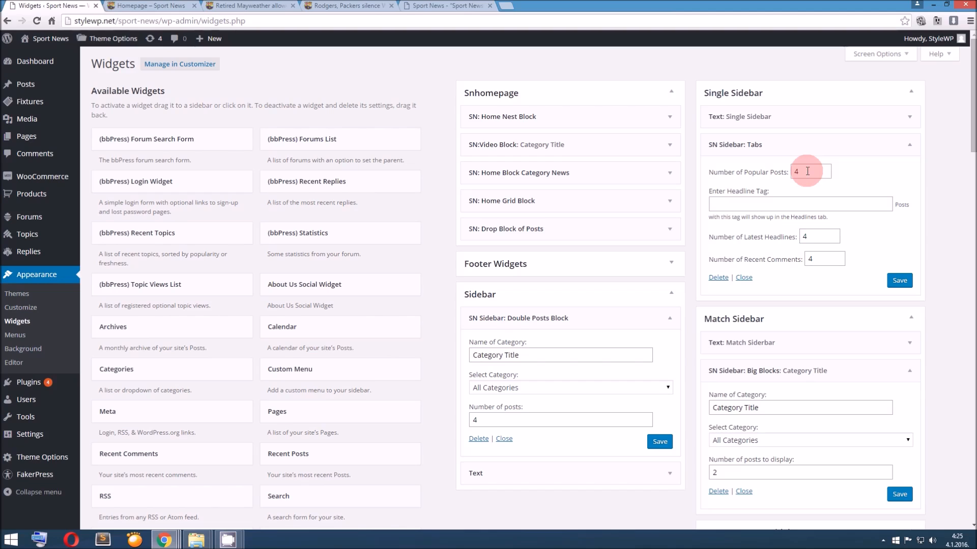
# Set the Tabs widget's headline tags to "soccer, nba, sport, baseball" and save the widget
pyautogui.click(784, 199)
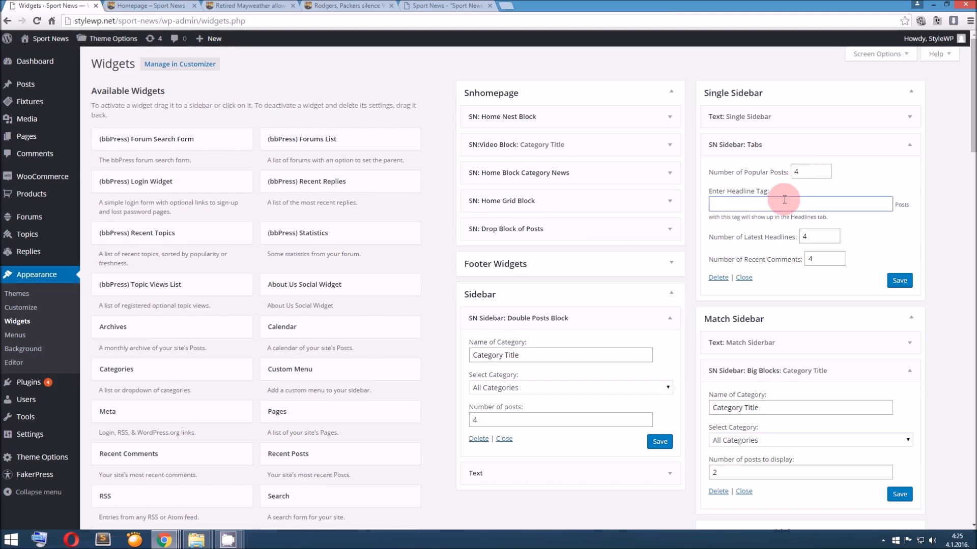
pyautogui.write('scor')
pyautogui.press('BackSpace')
pyautogui.press('BackSpace')
pyautogui.write('occer, nba, sport, baseball')
pyautogui.click(894, 283)
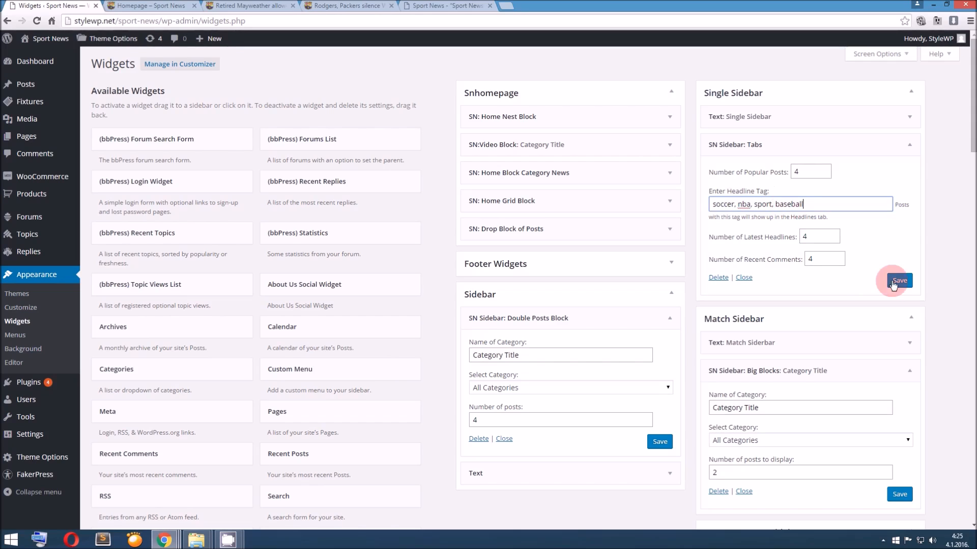
pyautogui.click(735, 112)
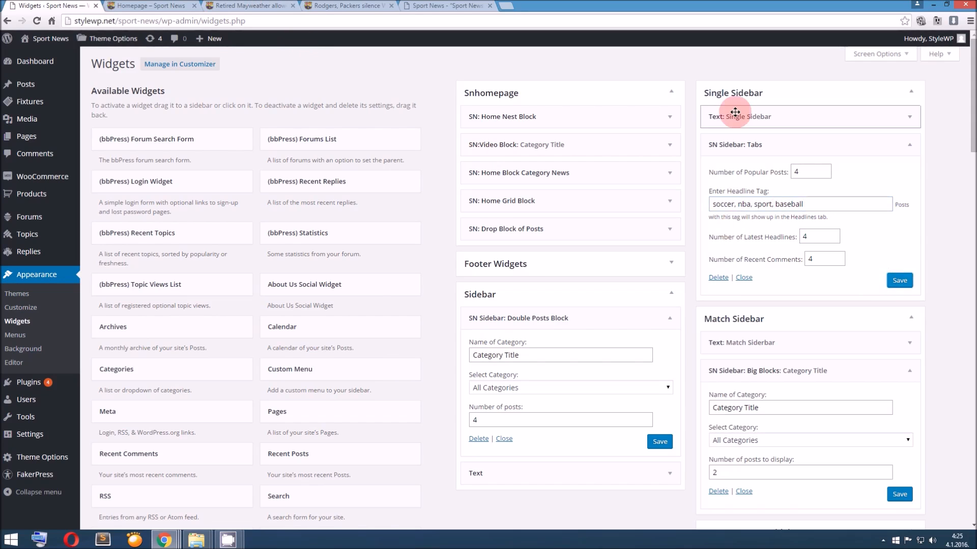
# Reload the "Retired Mayweather allowed to keep titles" post and view the latest posts in its sidebar tabs widget
pyautogui.click(239, 6)
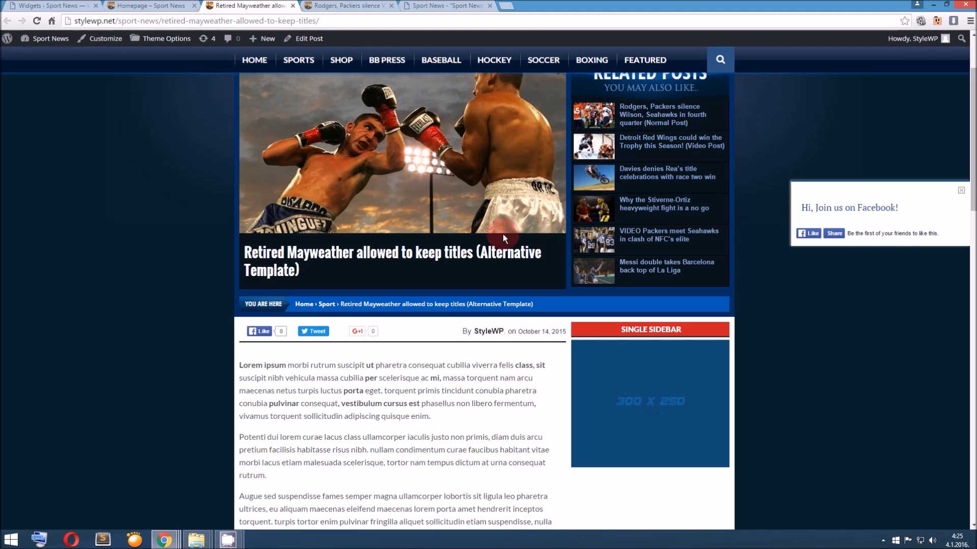
pyautogui.press('F5')
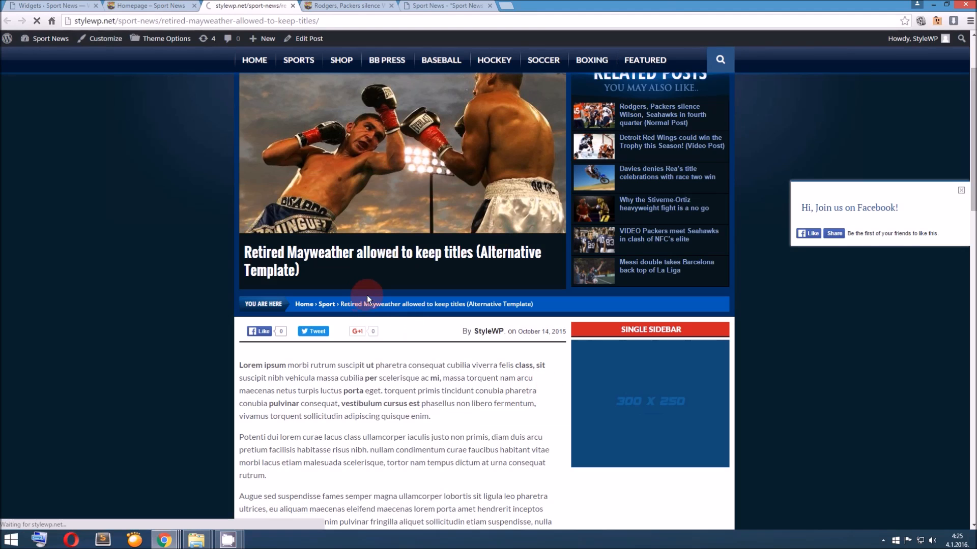
pyautogui.scroll(-4, 371, 294)
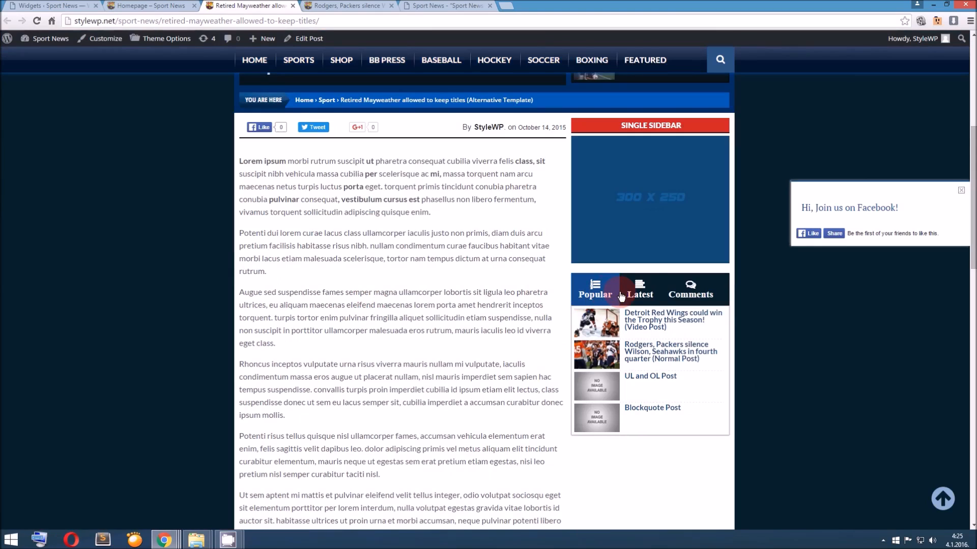
pyautogui.click(637, 294)
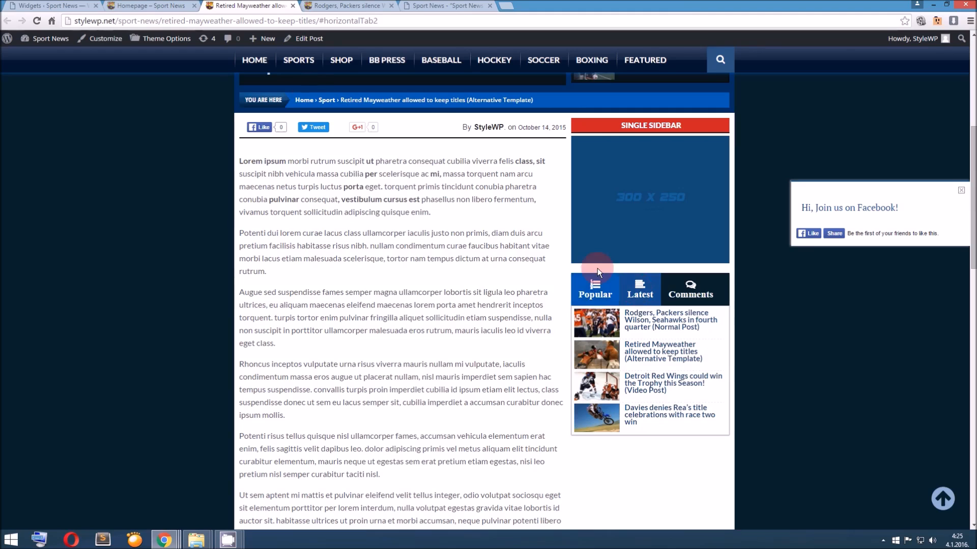
# Review the headline tags in the Tabs widget settings and view the recent comments in the Mayweather post's sidebar tabs
pyautogui.click(56, 5)
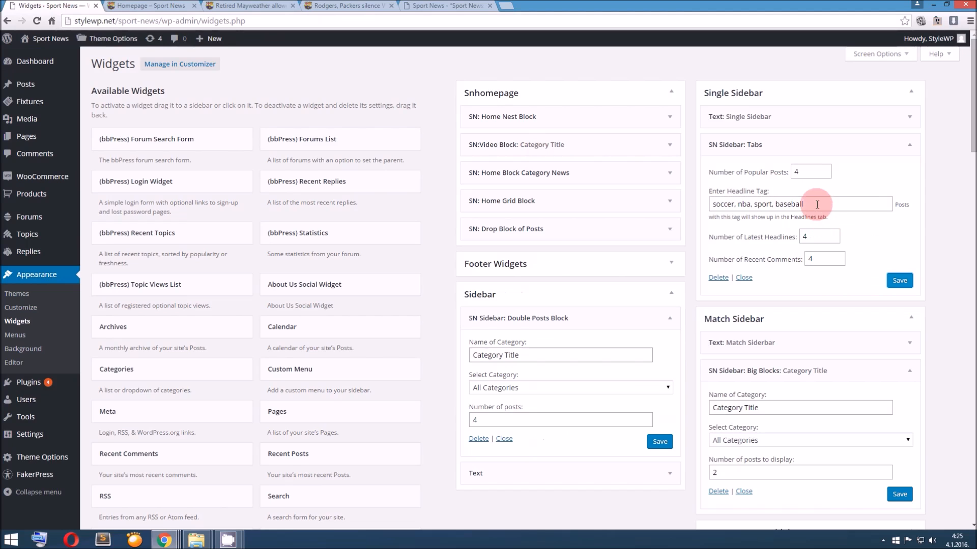
pyautogui.moveTo(813, 204); pyautogui.dragTo(676, 192)
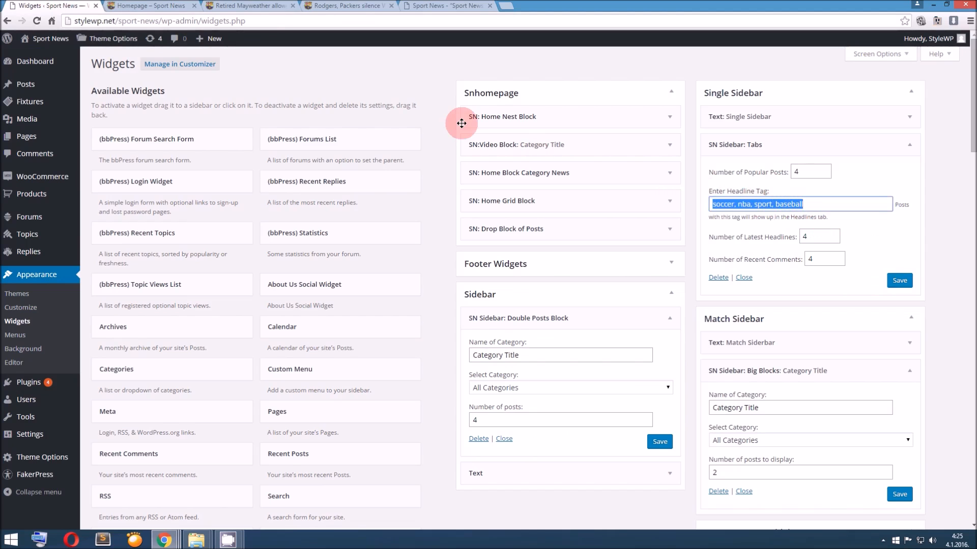
pyautogui.click(254, 6)
pyautogui.click(689, 289)
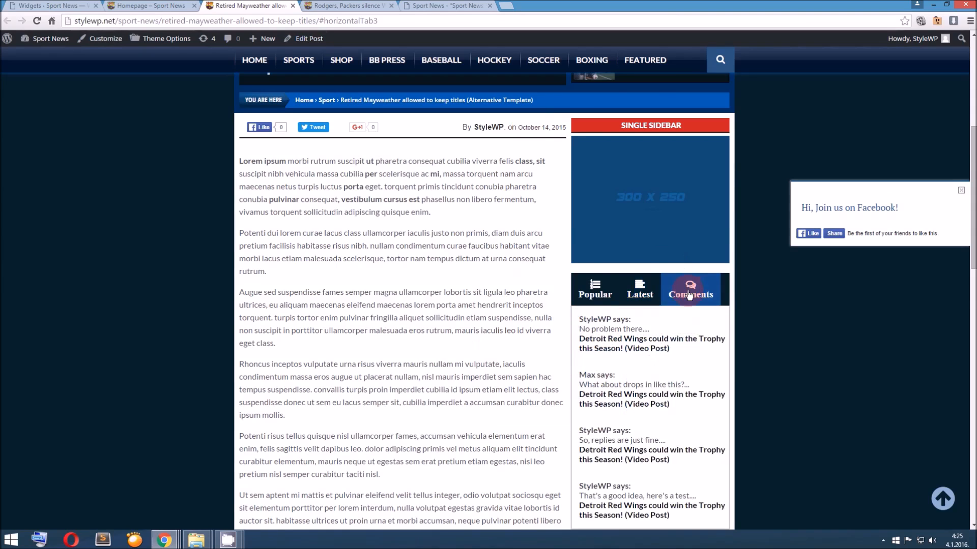
# Look over the Mayweather post's Alternative Template layout, including its featured image, related posts and single sidebar
pyautogui.scroll(3, 304, 146)
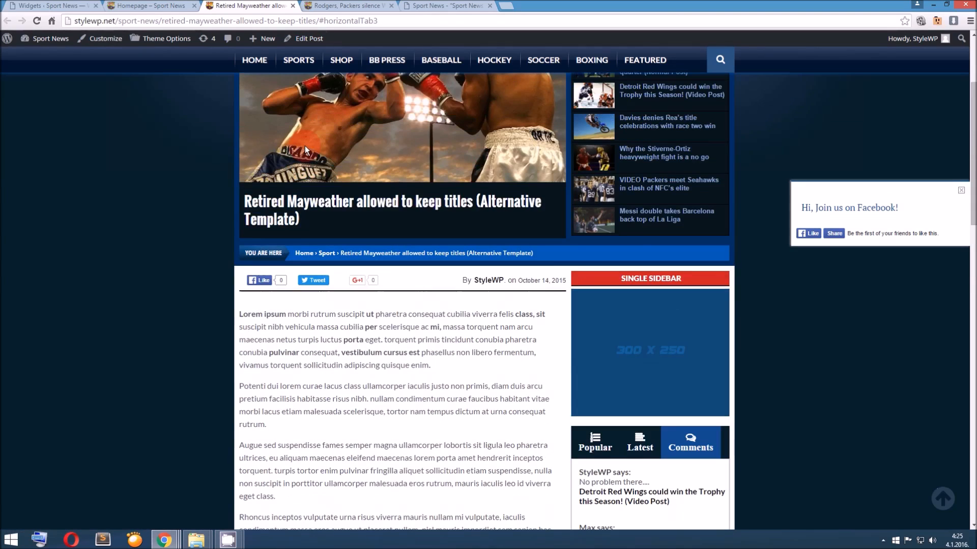
pyautogui.scroll(3, 304, 146)
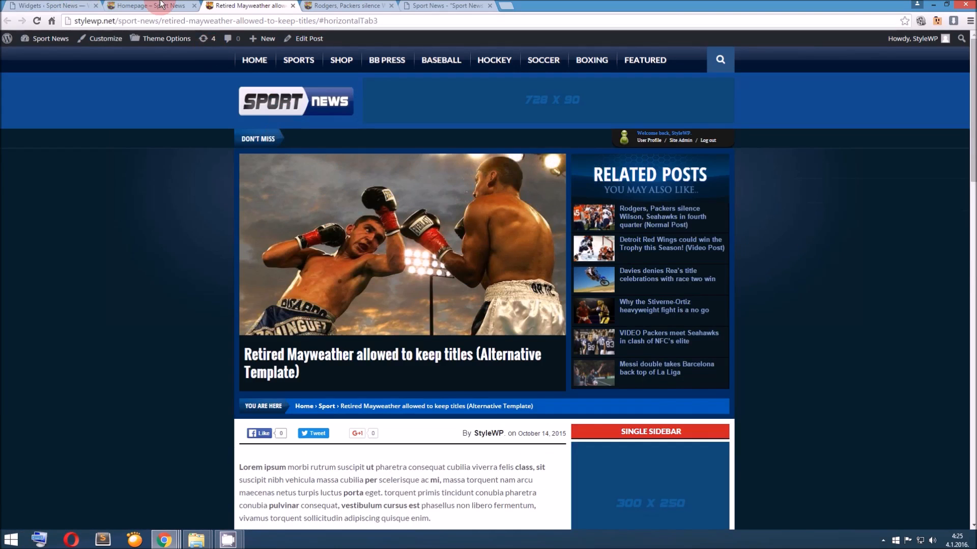
pyautogui.scroll(-3, 591, 365)
pyautogui.scroll(-2, 625, 338)
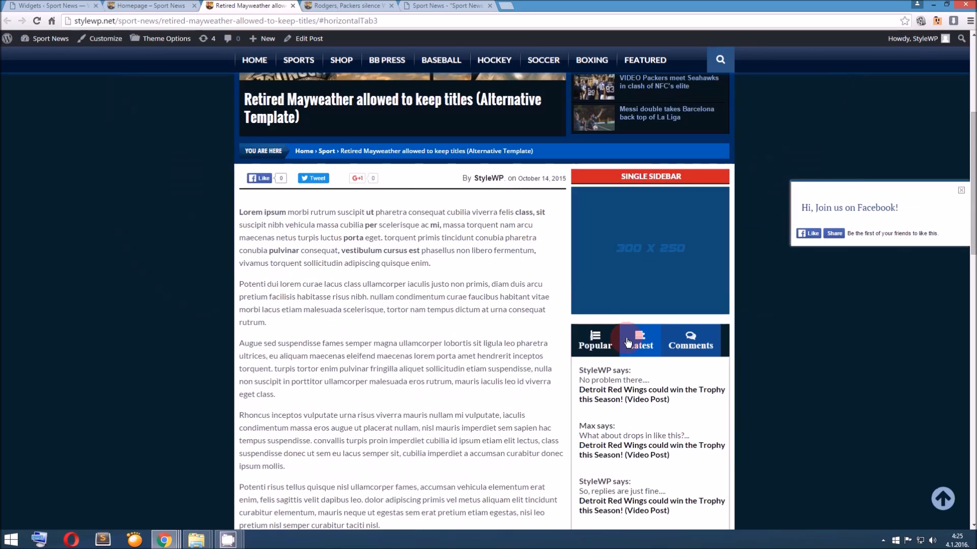
pyautogui.scroll(-1, 628, 344)
pyautogui.scroll(4, 436, 146)
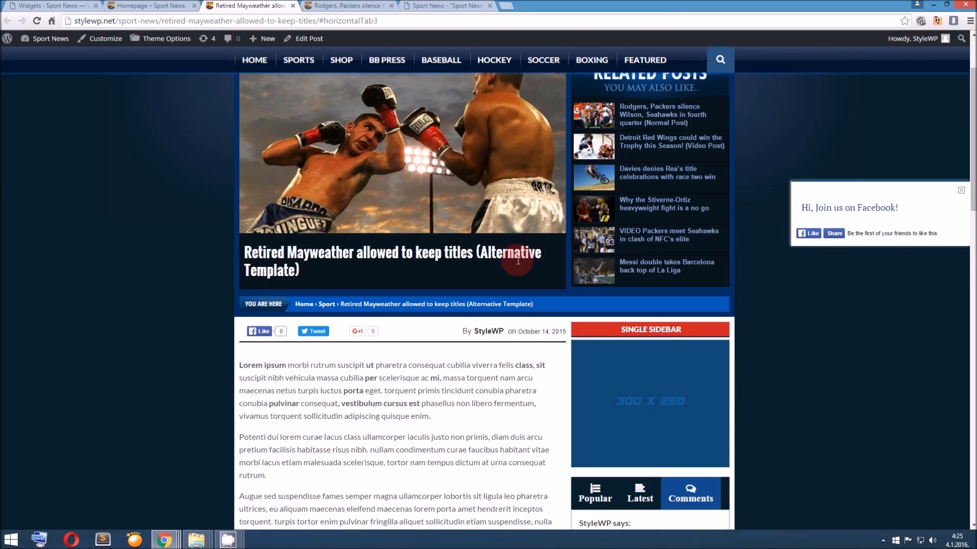
pyautogui.moveTo(518, 261)
pyautogui.mouseDown()
pyautogui.moveTo(489, 253)
pyautogui.moveTo(536, 265)
pyautogui.moveTo(506, 264)
pyautogui.mouseUp()
pyautogui.scroll(2, 507, 264)
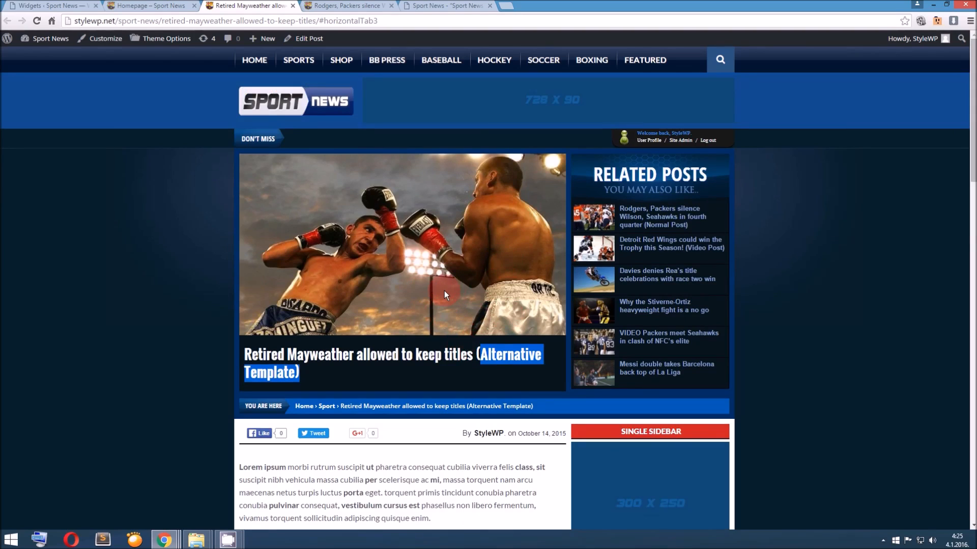
# Return to the WordPress admin and open the General section of the Theme Options
pyautogui.click(76, 6)
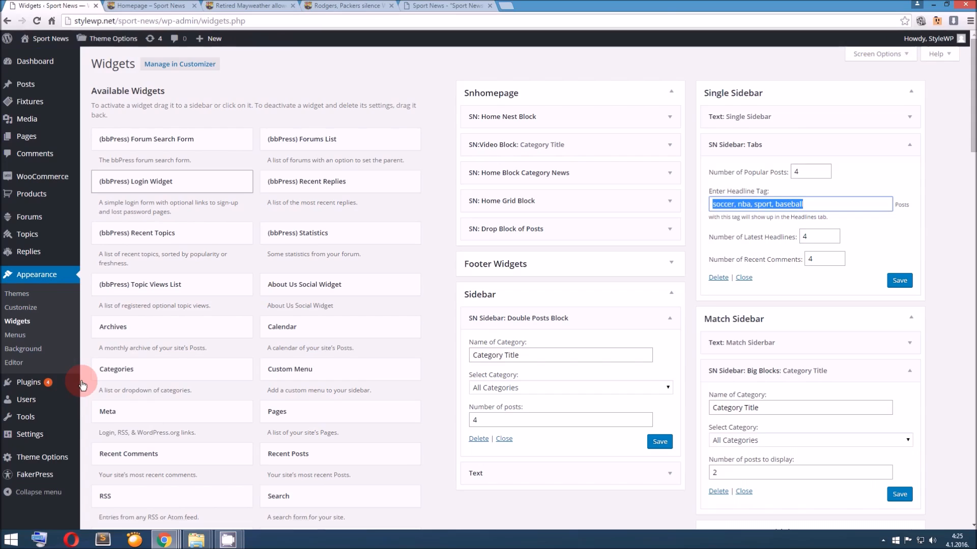
pyautogui.scroll(-2, 82, 386)
pyautogui.moveTo(56, 457)
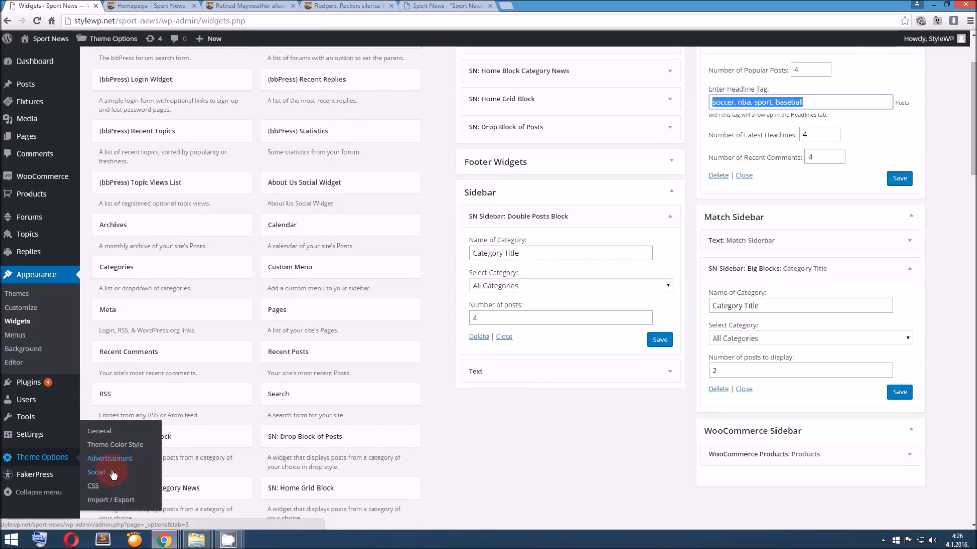
pyautogui.click(99, 431)
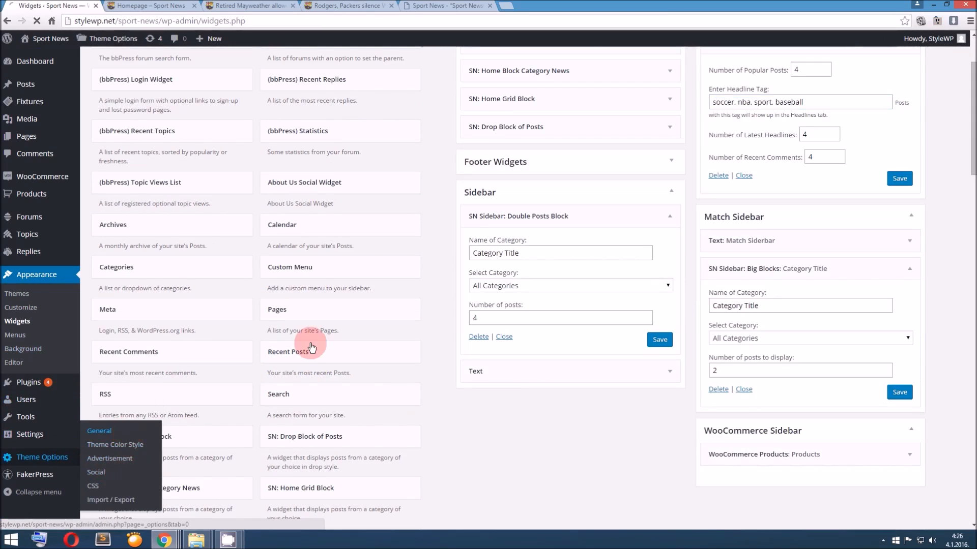
# Set the Single Alternative Template category to Boxing in the General theme options and save the changes
pyautogui.scroll(-3, 325, 342)
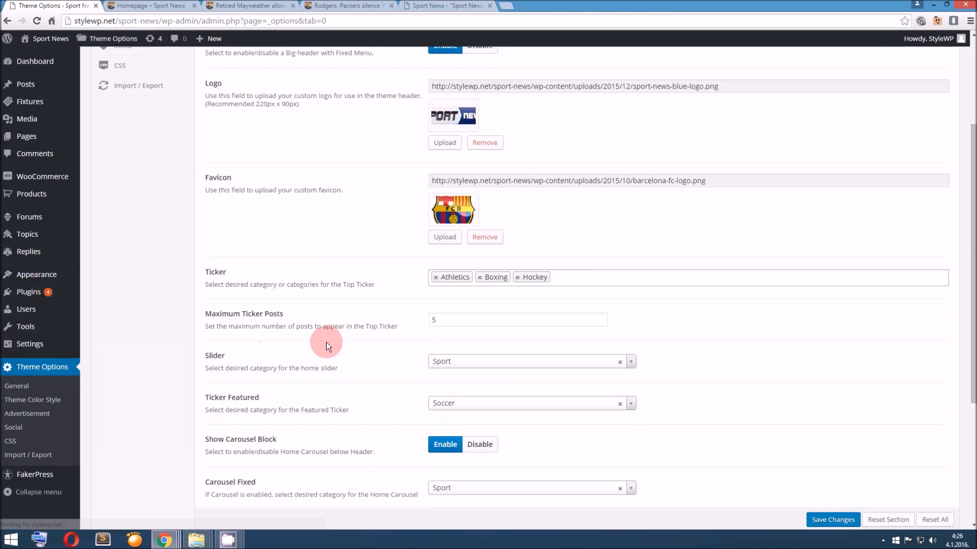
pyautogui.scroll(-4, 325, 342)
pyautogui.click(436, 354)
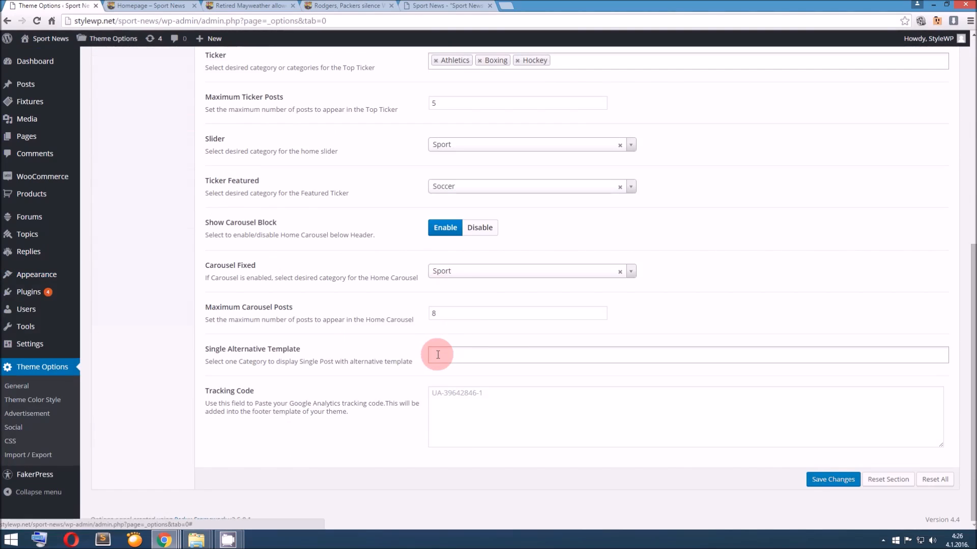
pyautogui.click(449, 355)
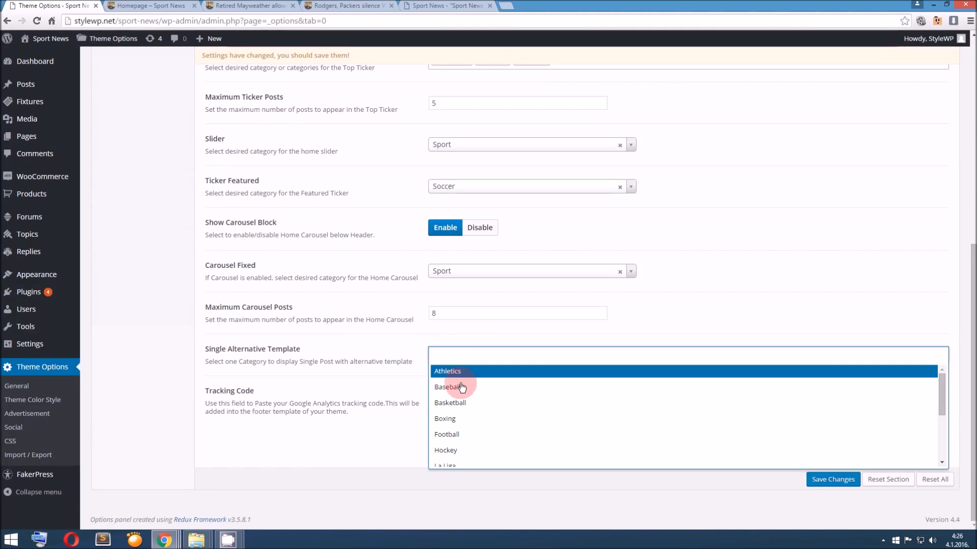
pyautogui.click(483, 416)
pyautogui.click(822, 479)
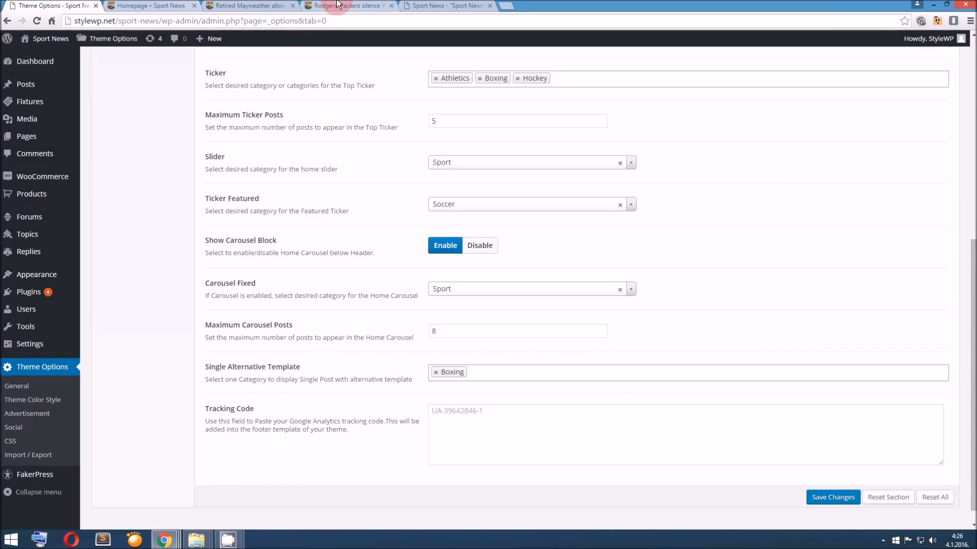
# View the normal Rodgers post, and reload the "Retired Mayweather allowed to keep titles" post to check its alternative template
pyautogui.click(336, 5)
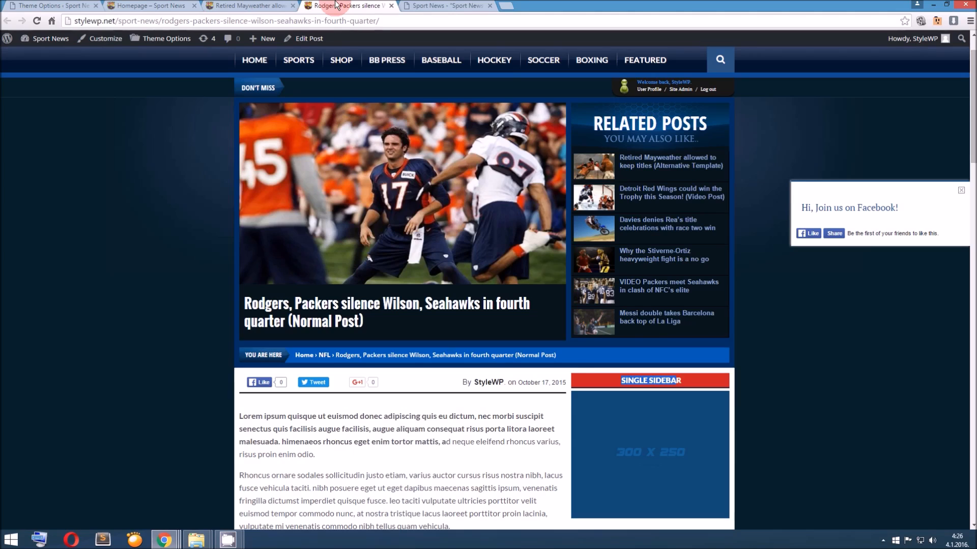
pyautogui.click(254, 5)
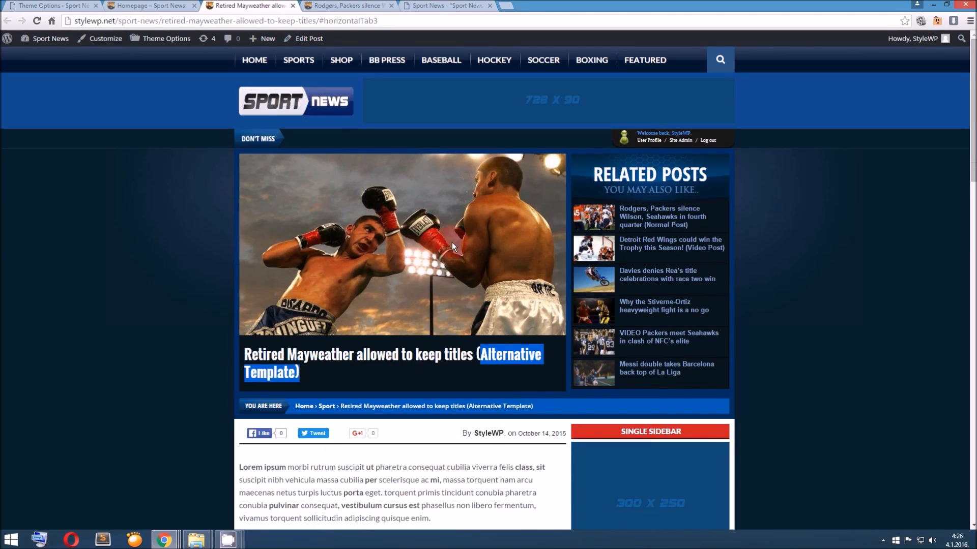
pyautogui.press('F5')
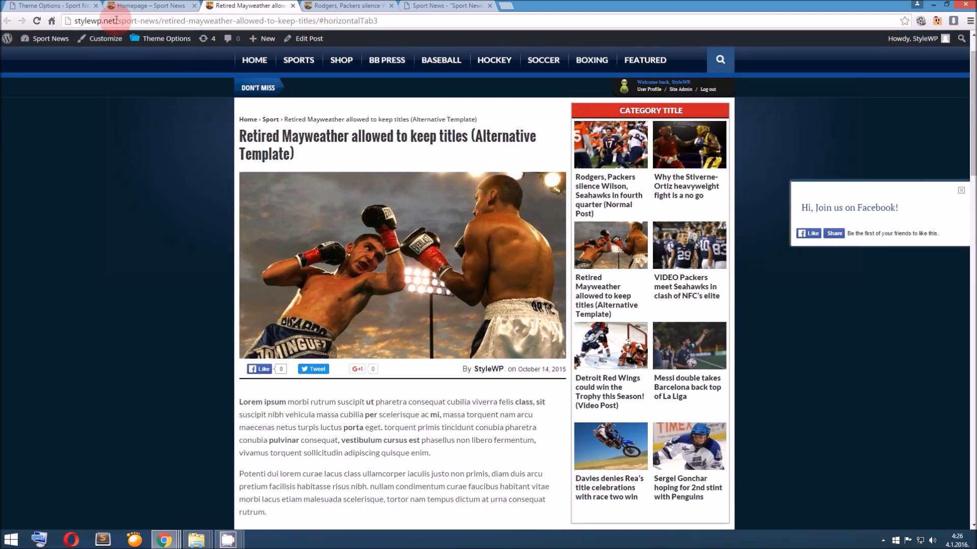
# Add the SN Sidebar: Drop Block widget to the Sidebar area below the Text widget and save its settings
pyautogui.click(81, 6)
pyautogui.scroll(7, 397, 341)
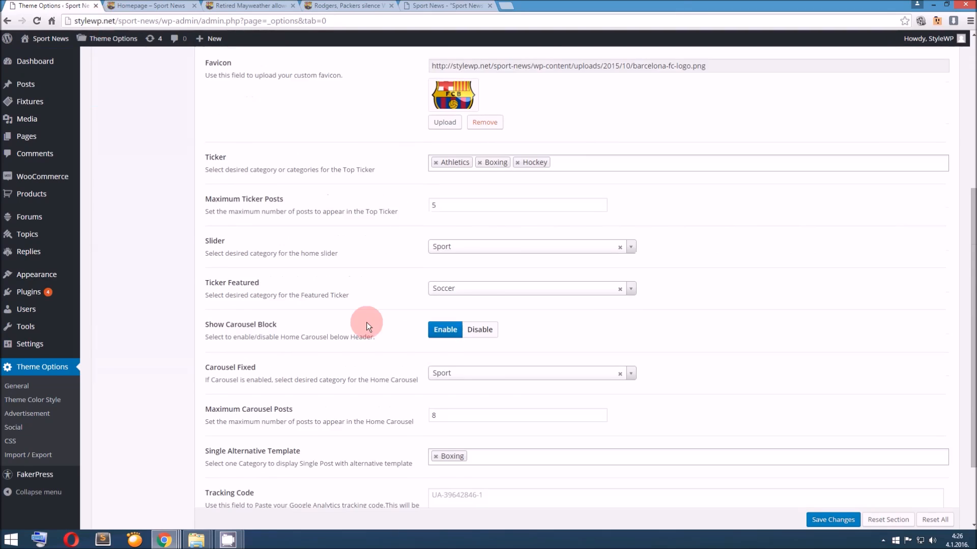
pyautogui.moveTo(50, 275)
pyautogui.click(98, 304)
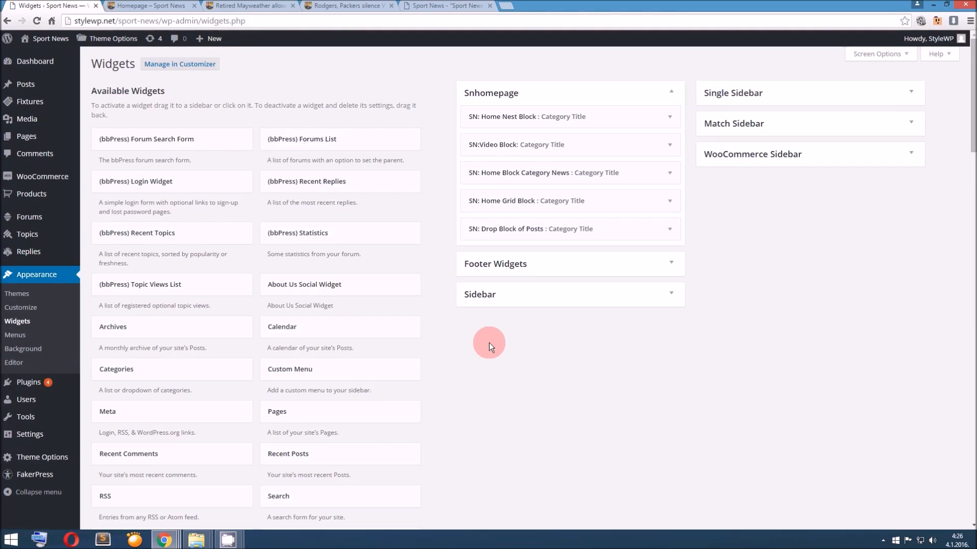
pyautogui.scroll(-4, 489, 343)
pyautogui.scroll(-5, 480, 334)
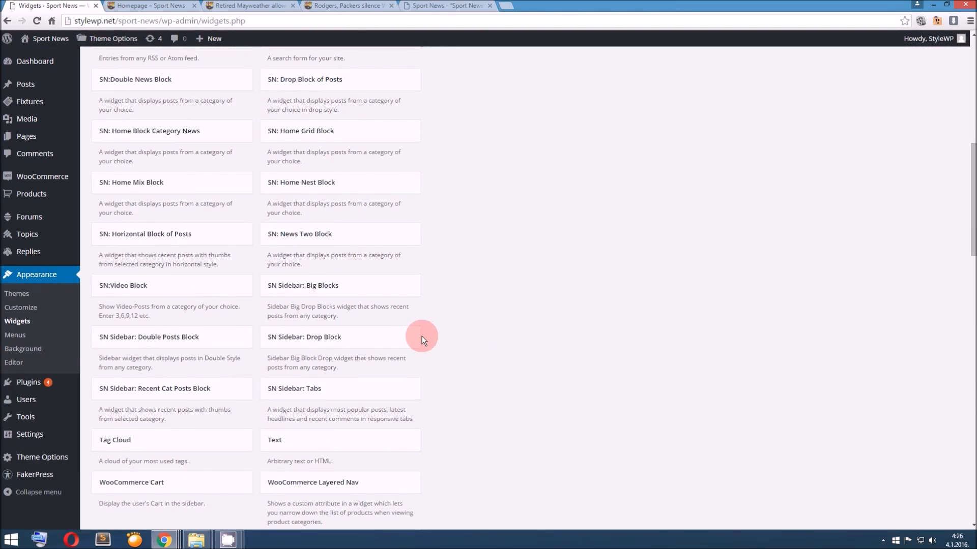
pyautogui.scroll(7, 693, 317)
pyautogui.moveTo(415, 337); pyautogui.dragTo(543, 286)
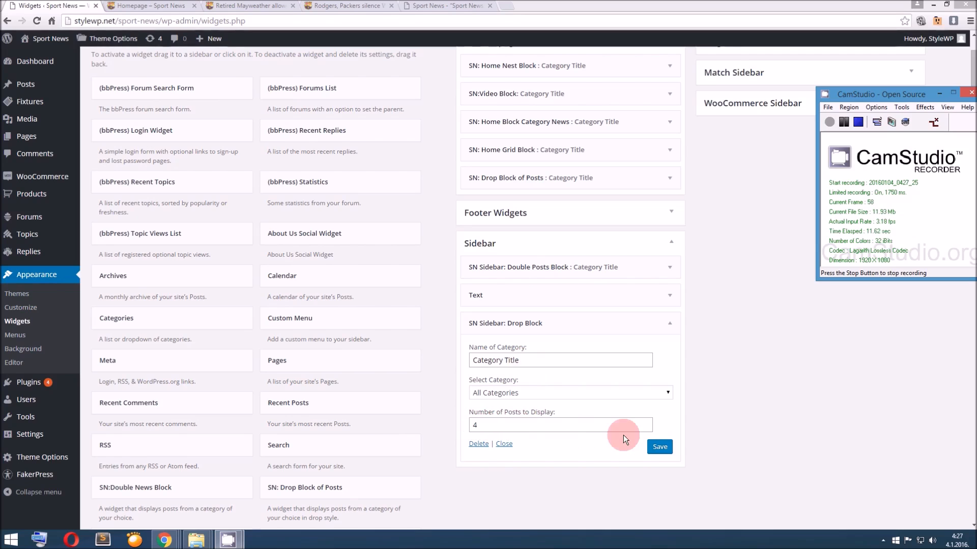
pyautogui.click(660, 446)
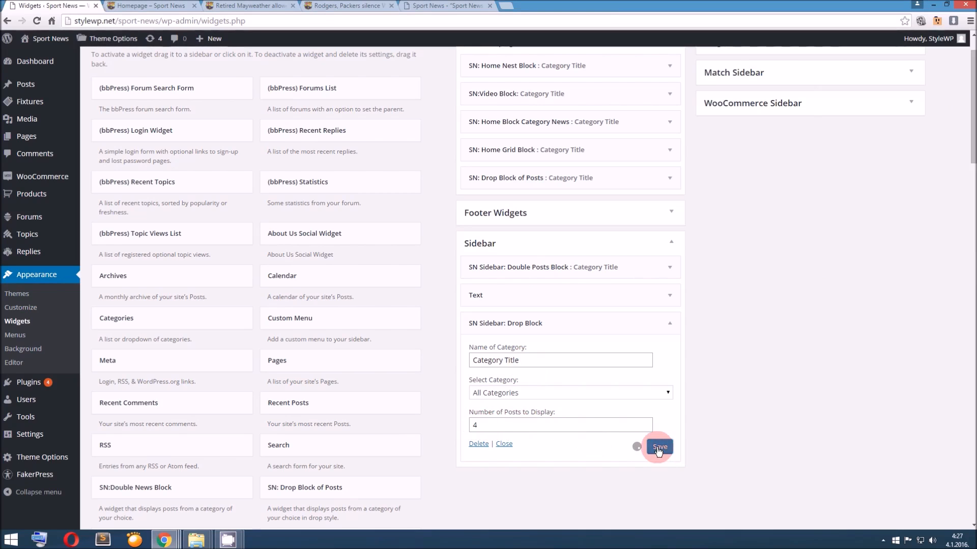
# Reload the homepage and view the new drop block in its sidebar
pyautogui.click(151, 5)
pyautogui.press('F5')
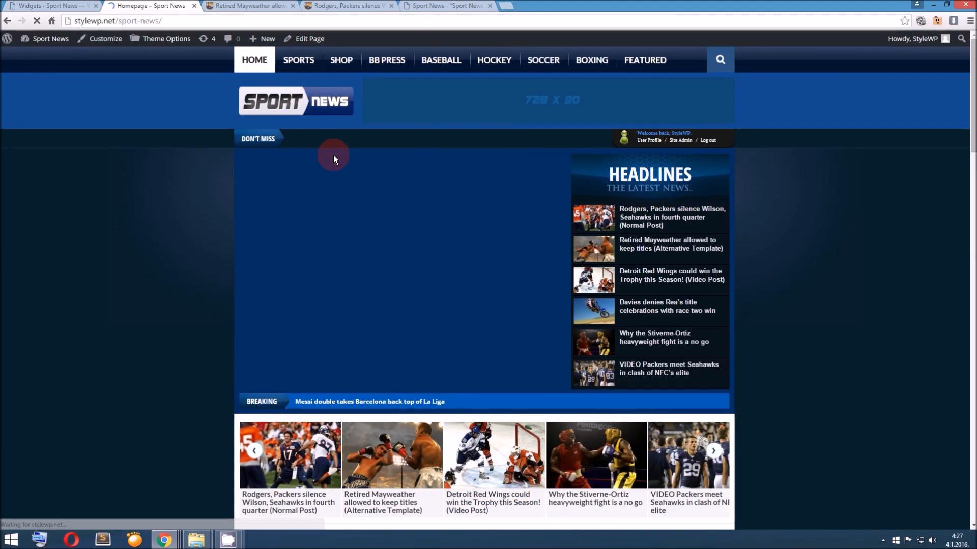
pyautogui.scroll(-5, 358, 199)
pyautogui.scroll(-20, 357, 198)
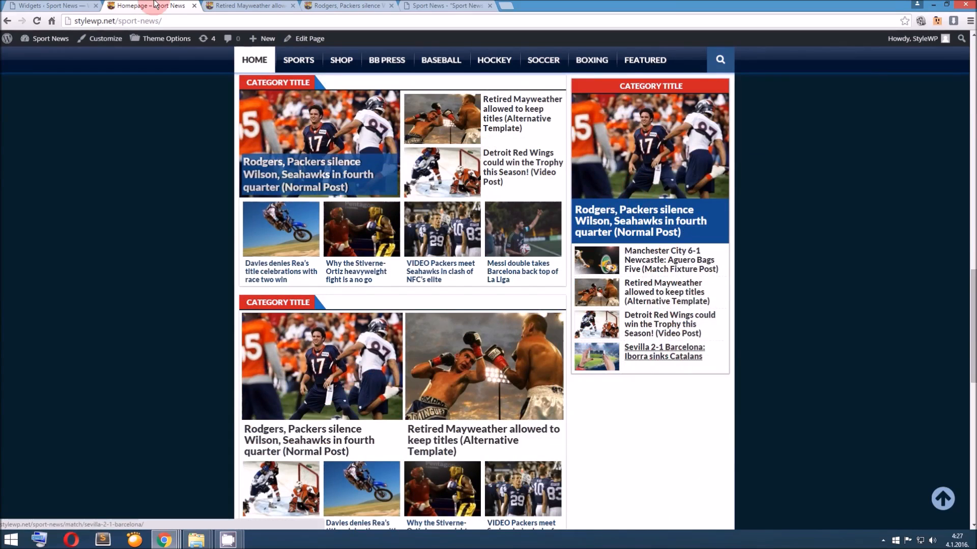
# Check the Number of Posts to Display setting in the SN Sidebar: Drop Block widget and return to the homepage
pyautogui.click(33, 2)
pyautogui.click(499, 425)
pyautogui.click(181, 6)
# Reload the homepage and look over the sidebar's double posts block, 300 x 250 advertisement and drop block
pyautogui.scroll(4, 609, 360)
pyautogui.press('F5')
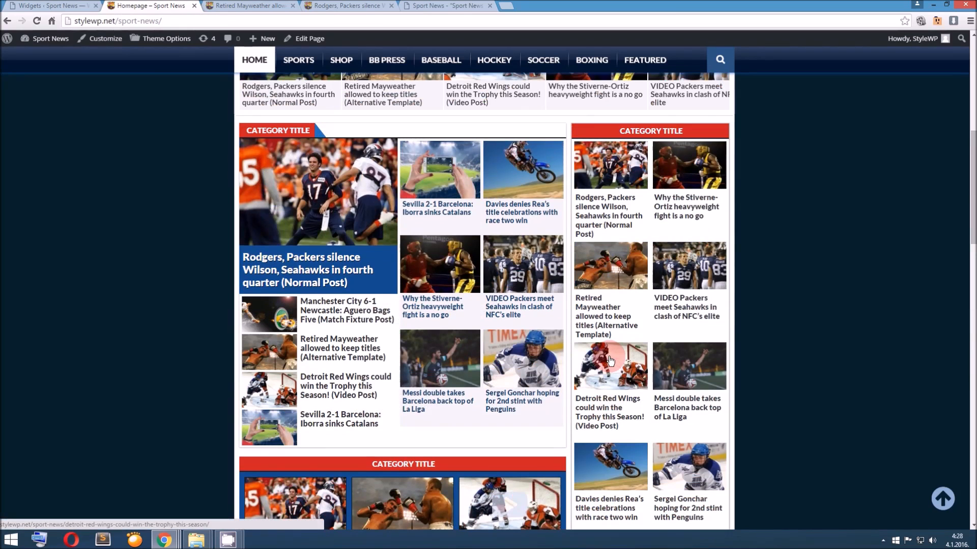
pyautogui.scroll(-8, 610, 360)
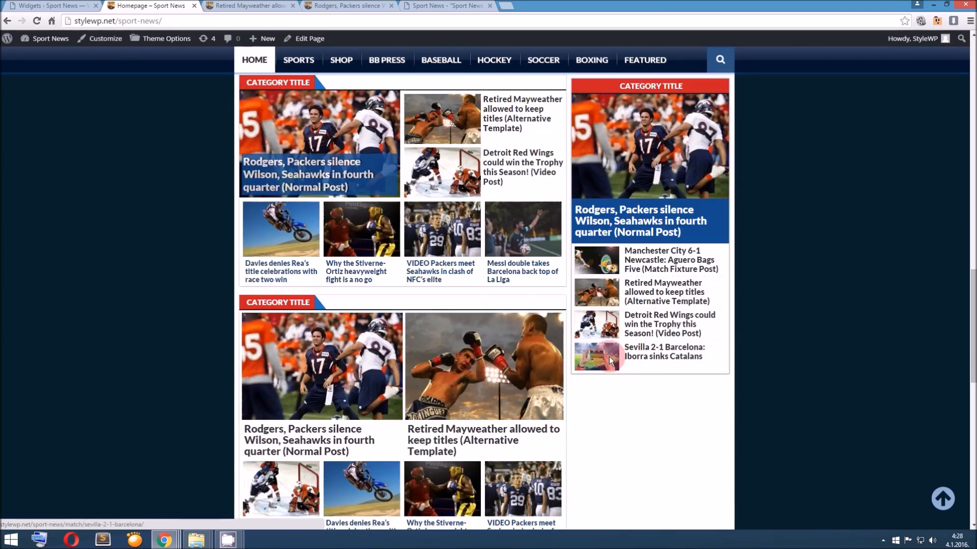
pyautogui.scroll(16, 611, 360)
pyautogui.scroll(-6, 610, 360)
pyautogui.scroll(-8, 610, 360)
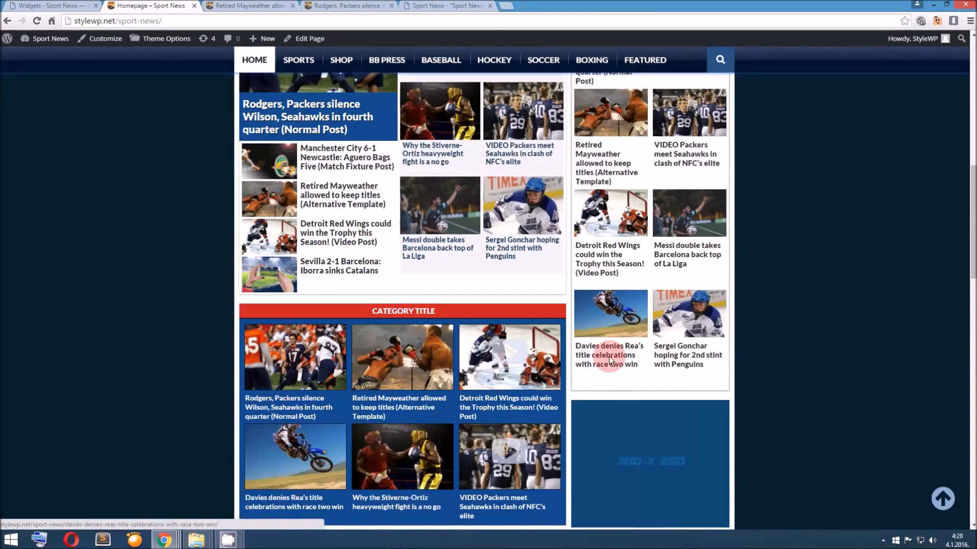
pyautogui.scroll(-3, 610, 360)
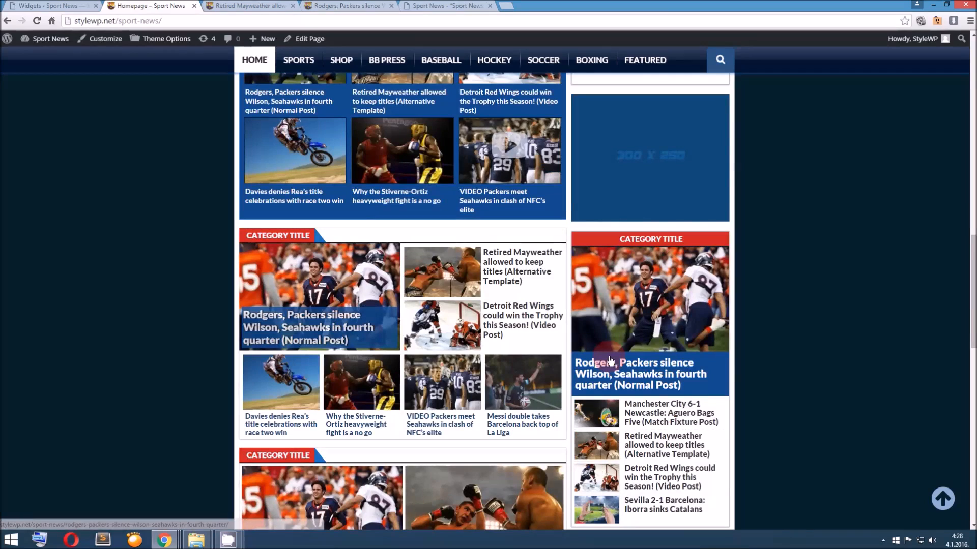
# Open the Theme Color Style options and read the description of Widget Title Background Border Color/Style
pyautogui.click(72, 6)
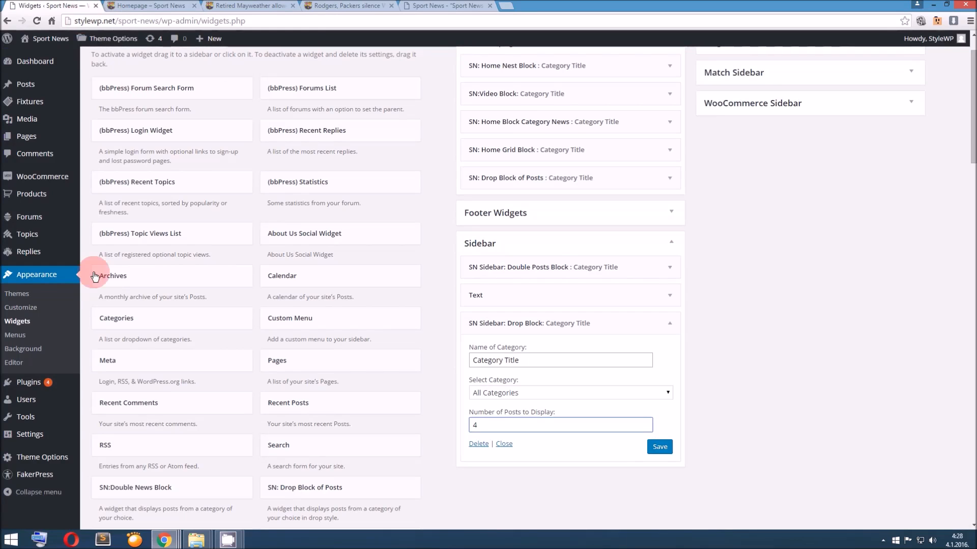
pyautogui.moveTo(72, 455)
pyautogui.click(117, 448)
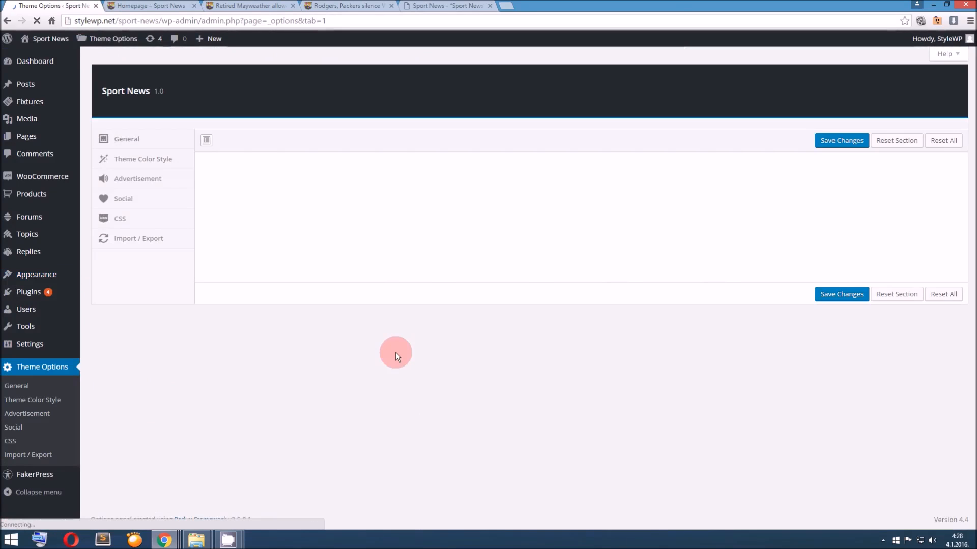
pyautogui.scroll(-1, 395, 352)
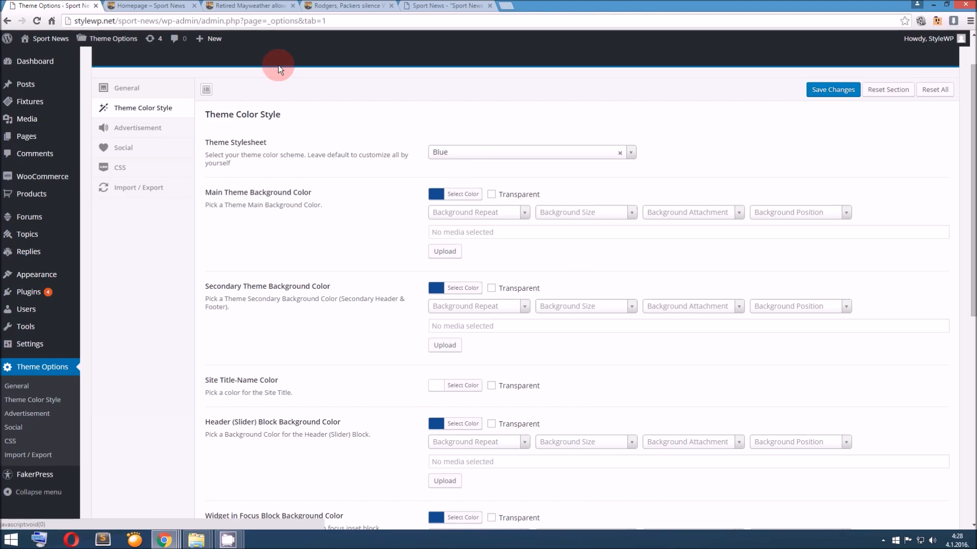
pyautogui.scroll(-5, 303, 233)
pyautogui.scroll(-3, 304, 233)
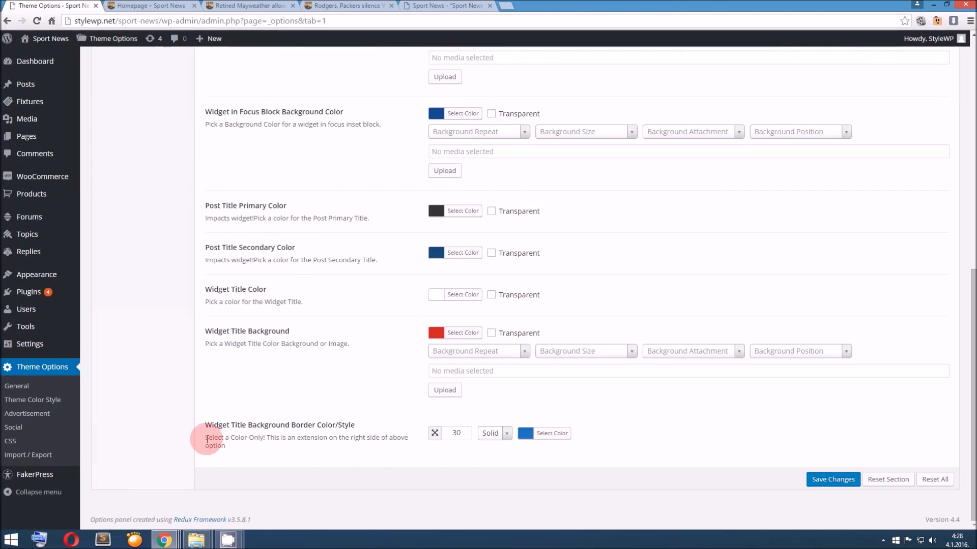
pyautogui.tripleClick(292, 441)
pyautogui.moveTo(305, 441); pyautogui.dragTo(398, 446)
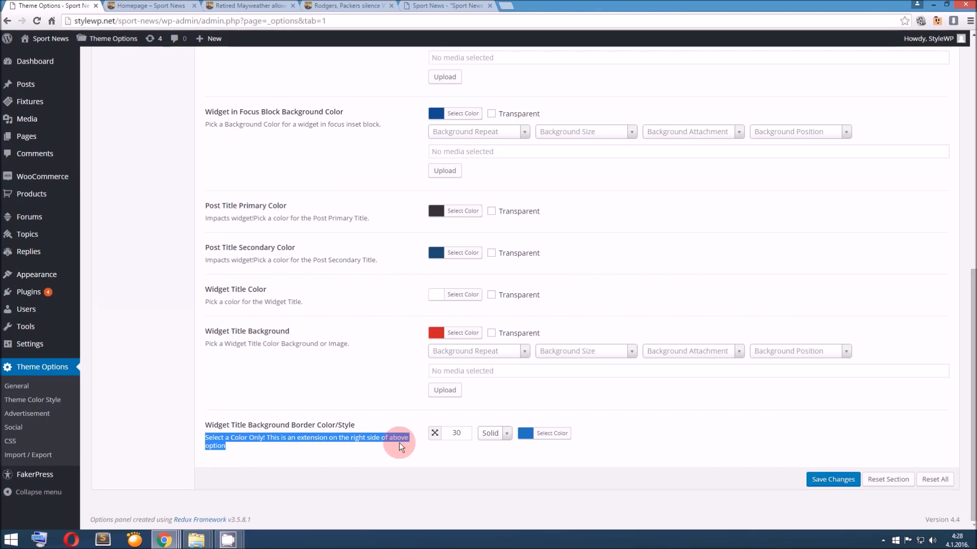
# Set the Widget Title Background Border color to green #1aa34a and save the changes
pyautogui.click(526, 433)
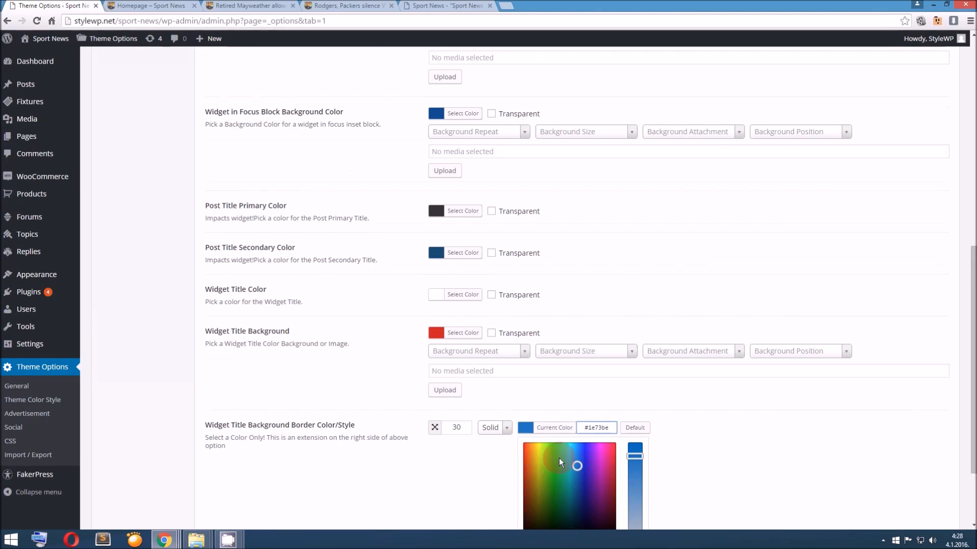
pyautogui.scroll(-1, 560, 459)
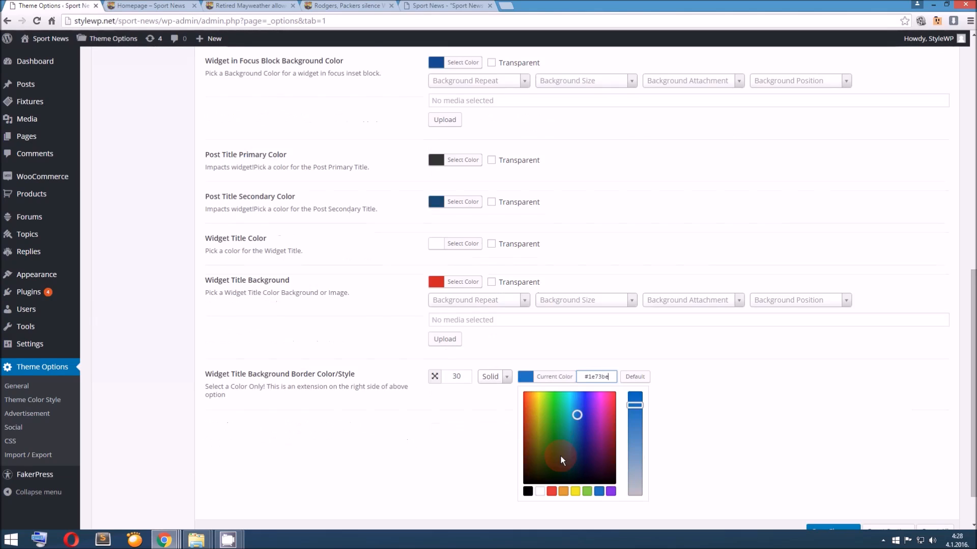
pyautogui.click(559, 427)
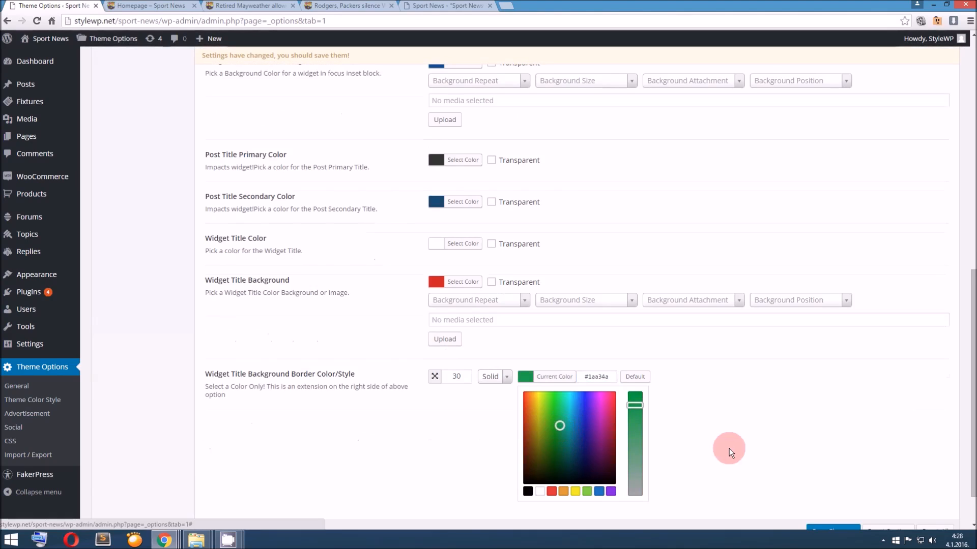
pyautogui.click(788, 483)
pyautogui.click(835, 484)
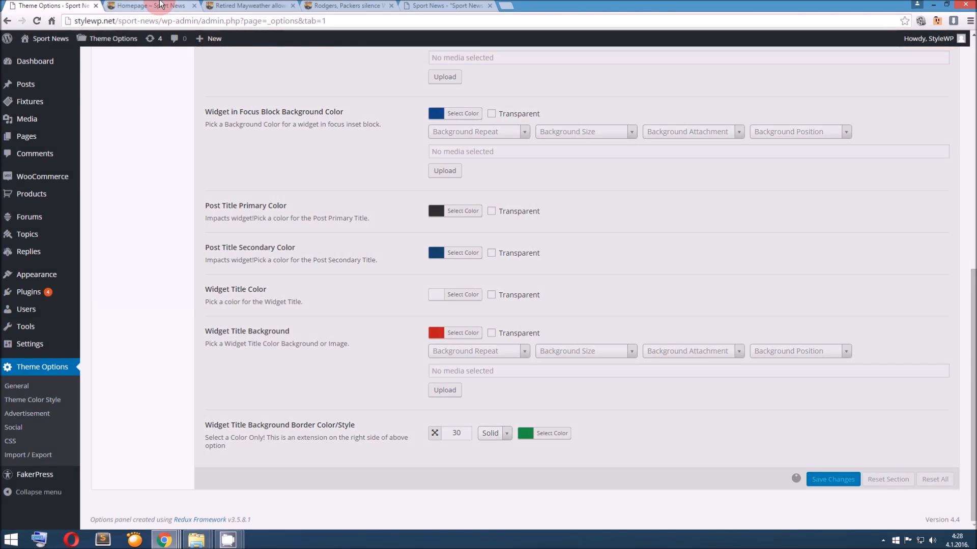
# Reload the homepage and check the border color beside the first category title
pyautogui.click(160, 4)
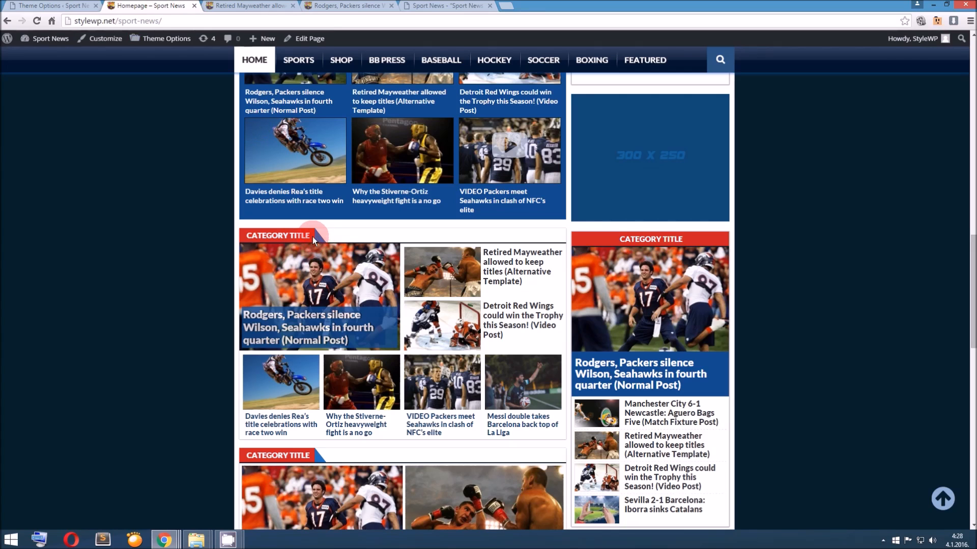
pyautogui.scroll(15, 321, 243)
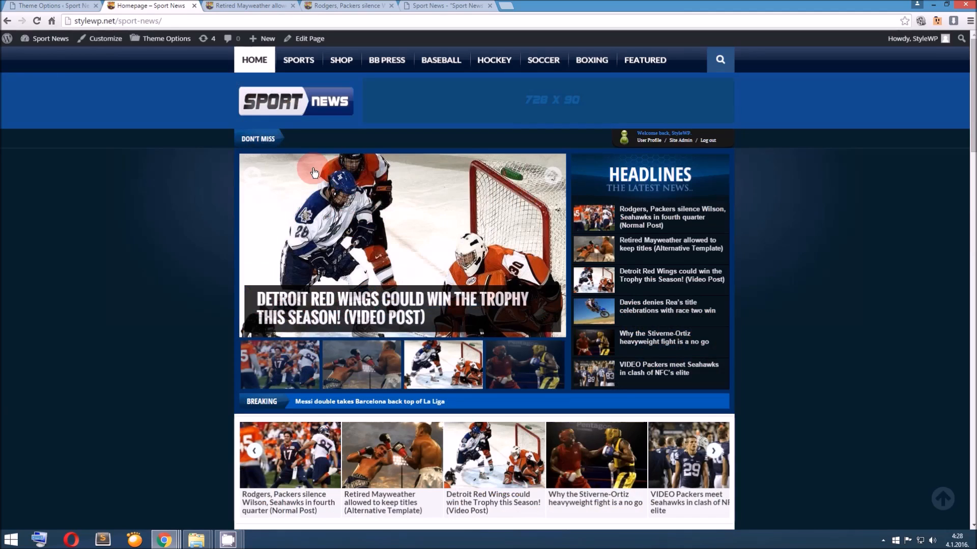
pyautogui.click(294, 109)
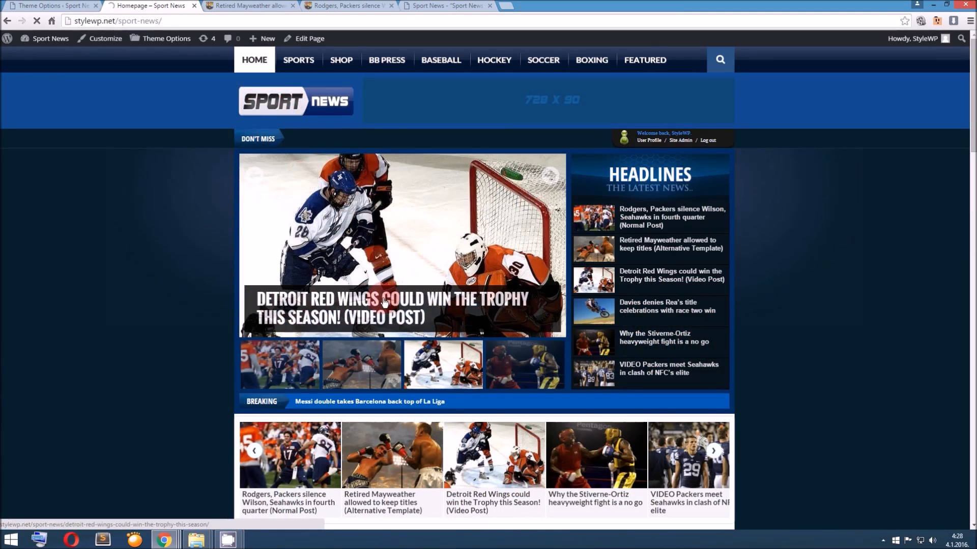
pyautogui.scroll(-6, 382, 298)
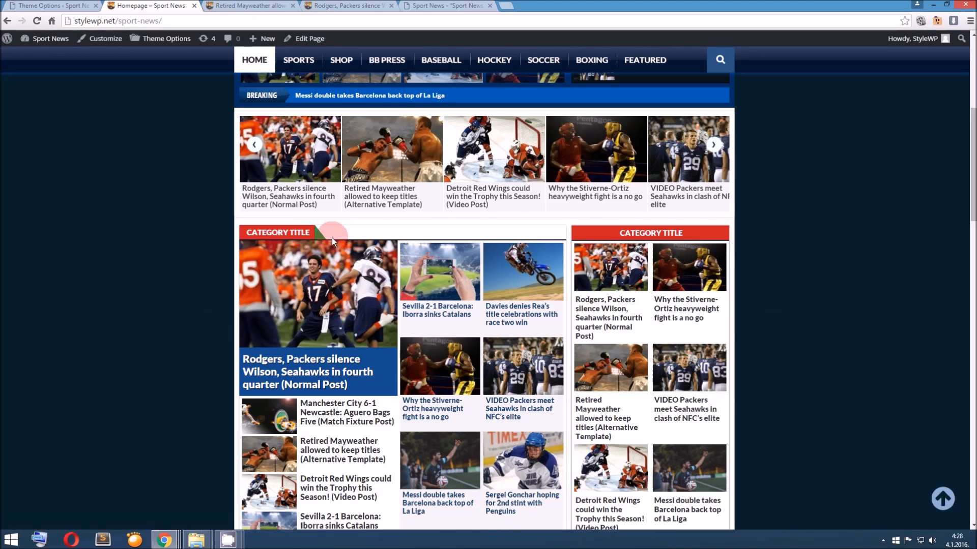
# Compare the title border color across the other category blocks on the homepage
pyautogui.scroll(-4, 308, 272)
pyautogui.scroll(3, 272, 288)
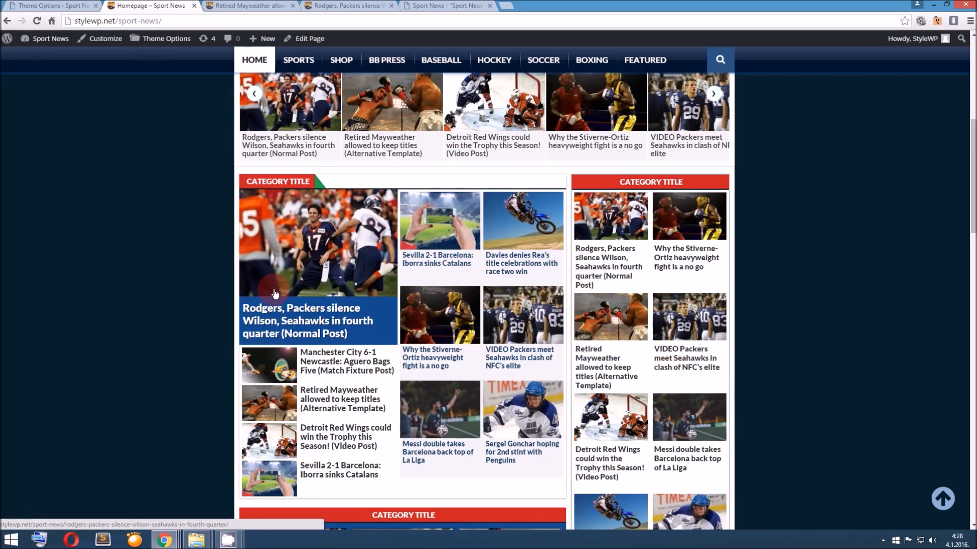
pyautogui.scroll(-7, 532, 355)
pyautogui.scroll(8, 532, 355)
pyautogui.scroll(-11, 531, 355)
pyautogui.scroll(2, 532, 355)
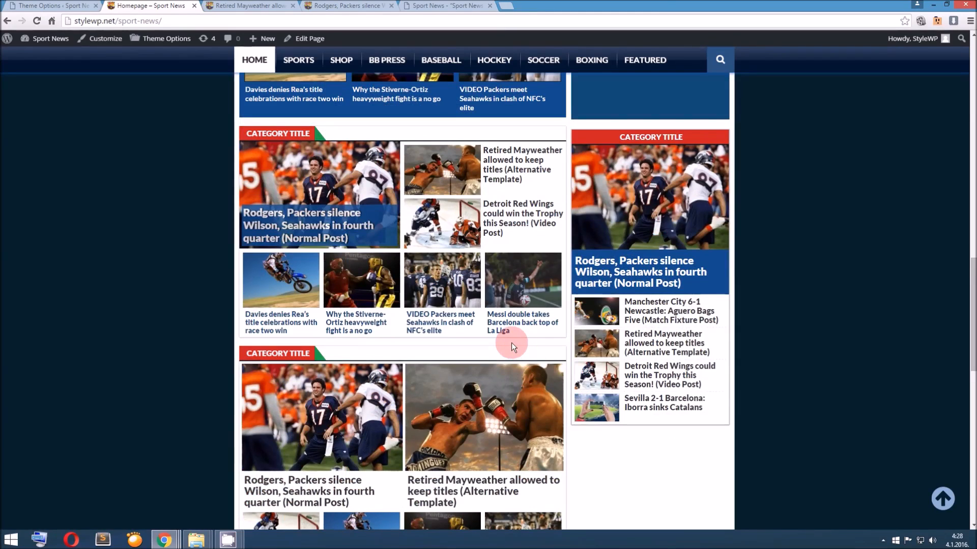
pyautogui.scroll(10, 512, 346)
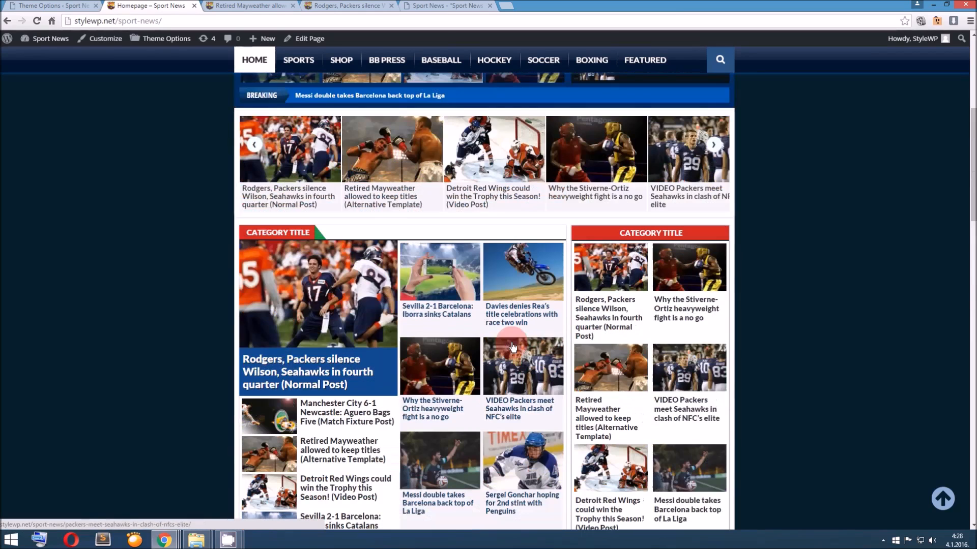
# Set the Theme Stylesheet to Red in the Theme Color Style options and save the changes
pyautogui.click(77, 6)
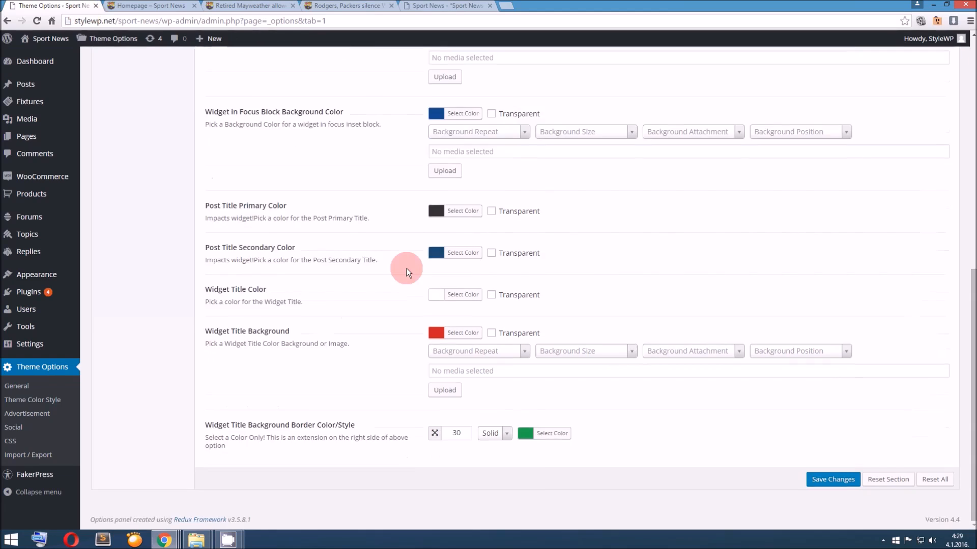
pyautogui.scroll(4, 411, 274)
pyautogui.scroll(-2, 411, 274)
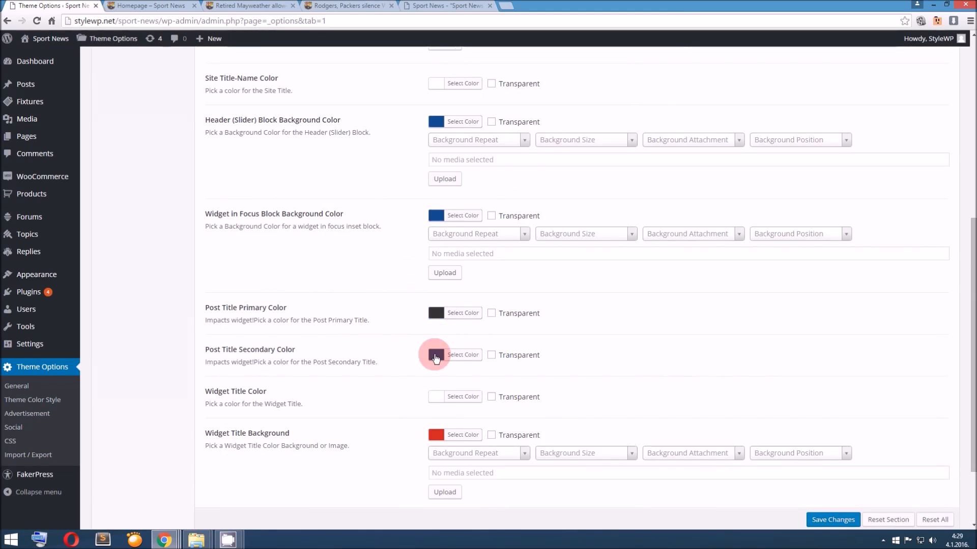
pyautogui.scroll(6, 244, 127)
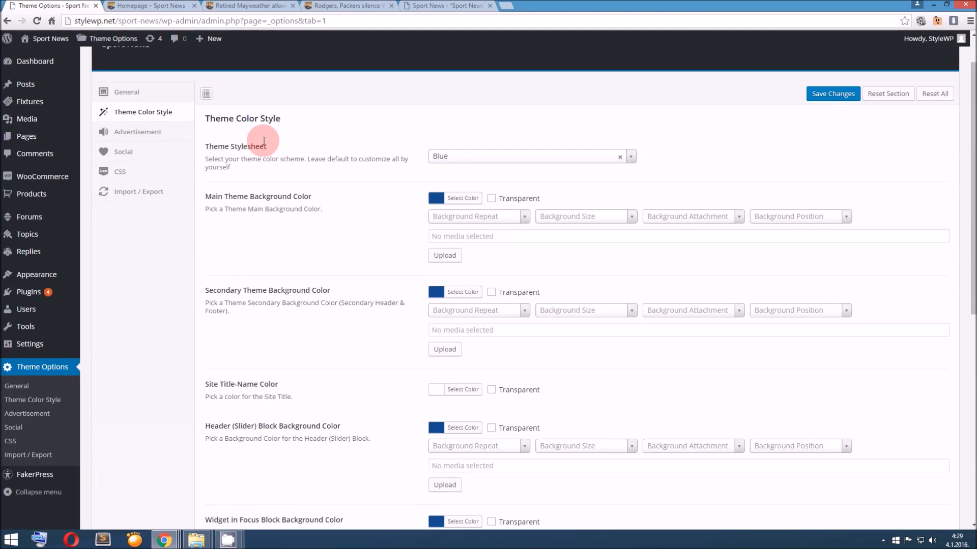
pyautogui.scroll(1, 243, 128)
pyautogui.click(451, 205)
pyautogui.click(454, 257)
pyautogui.click(819, 141)
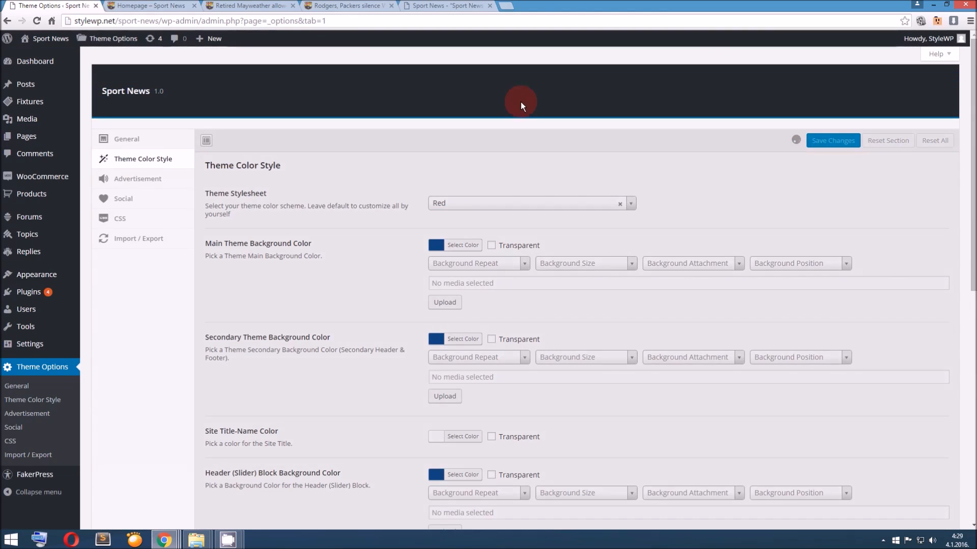
# Reload the homepage and check how the Red stylesheet affects the header and the category title bars
pyautogui.scroll(-9, 498, 155)
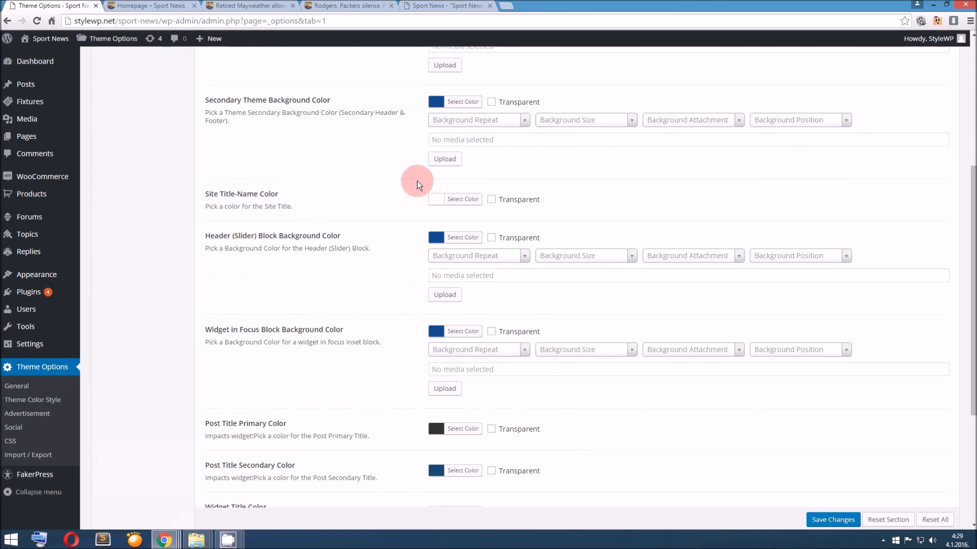
pyautogui.scroll(-1, 407, 237)
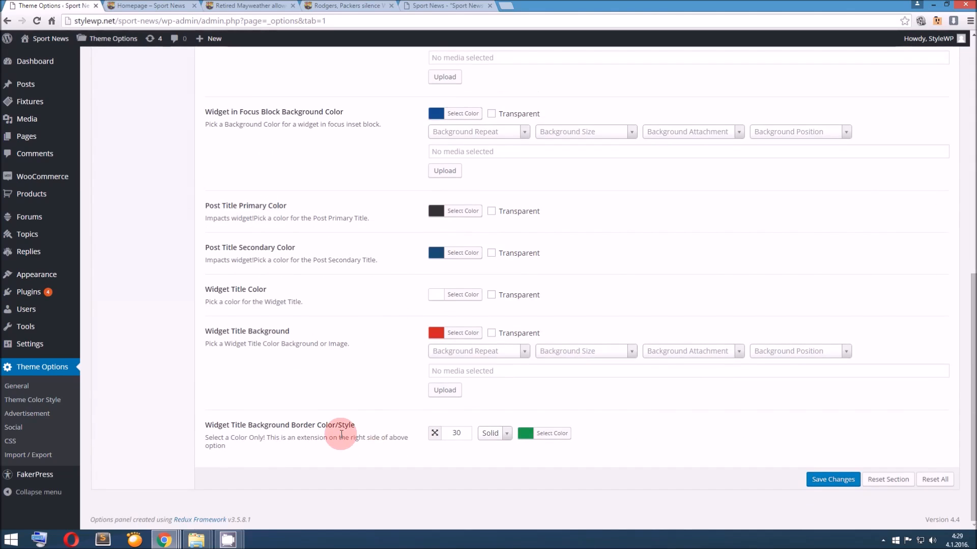
pyautogui.scroll(10, 364, 421)
pyautogui.click(147, 5)
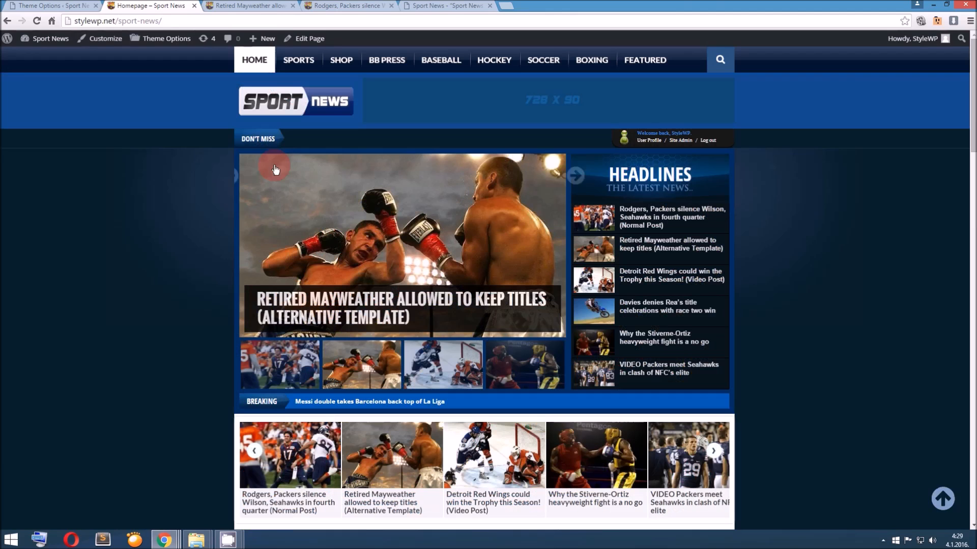
pyautogui.press('F5')
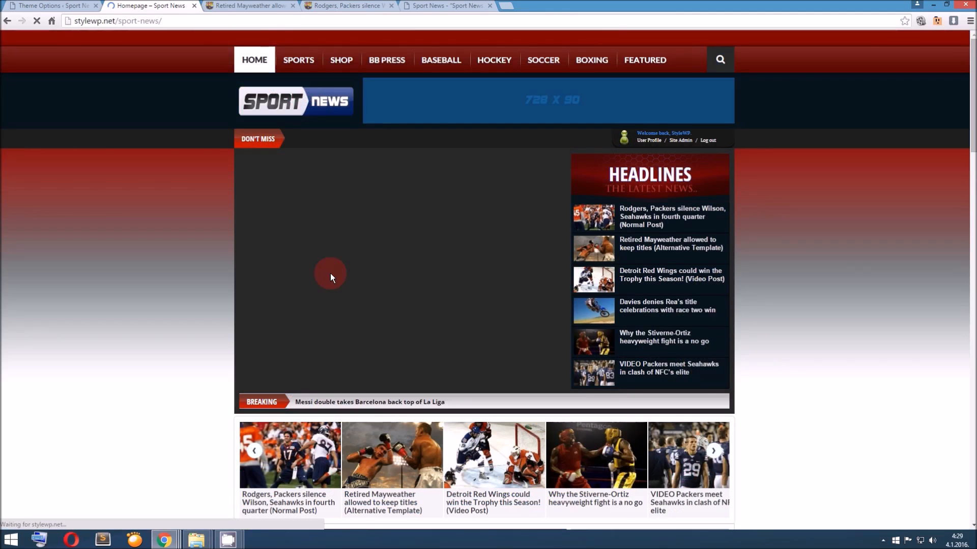
pyautogui.scroll(-1, 333, 305)
pyautogui.scroll(-3, 336, 334)
pyautogui.moveTo(371, 333); pyautogui.dragTo(561, 333)
pyautogui.click(567, 333)
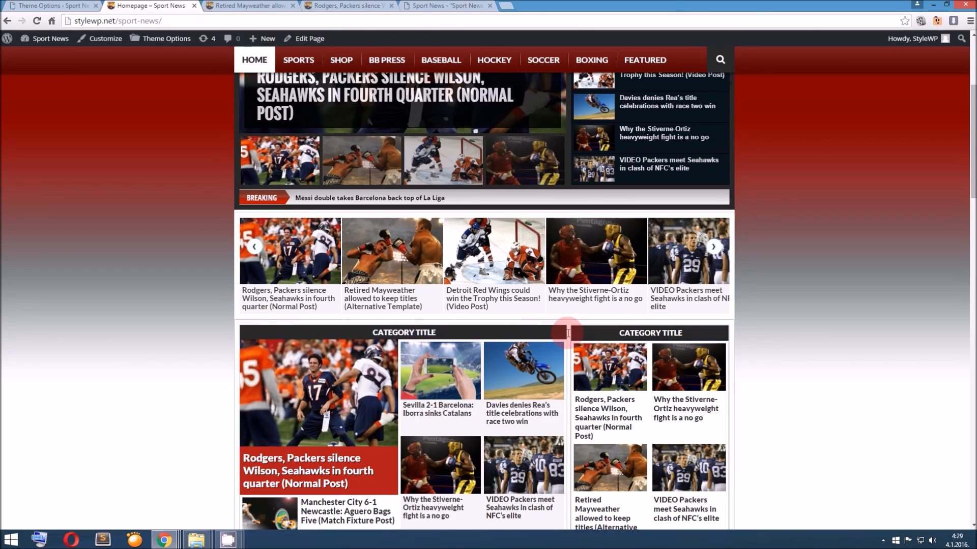
# Examine the remaining category blocks and the footer of the homepage under the Red stylesheet
pyautogui.scroll(-4, 568, 333)
pyautogui.scroll(-4, 516, 335)
pyautogui.scroll(1, 515, 334)
pyautogui.scroll(-13, 516, 329)
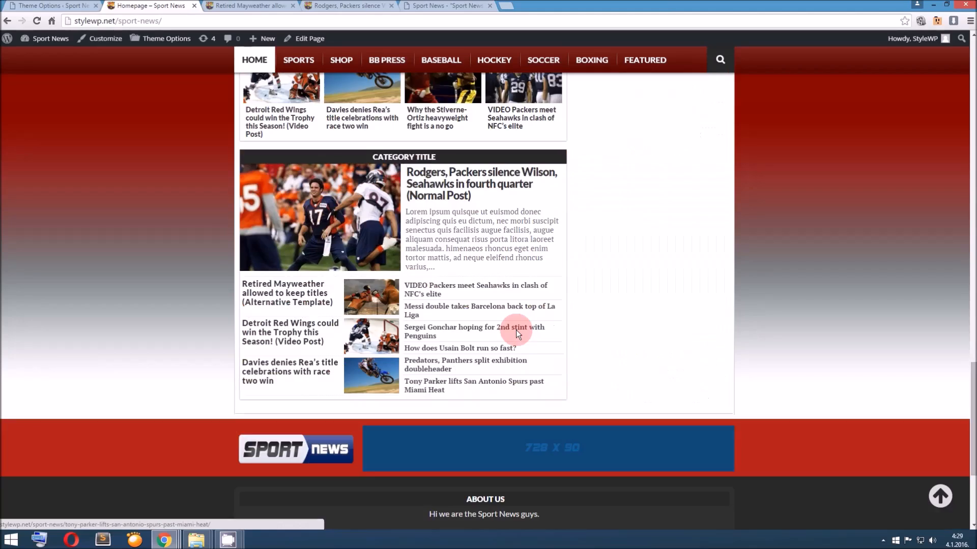
pyautogui.scroll(4, 515, 330)
pyautogui.scroll(-6, 516, 330)
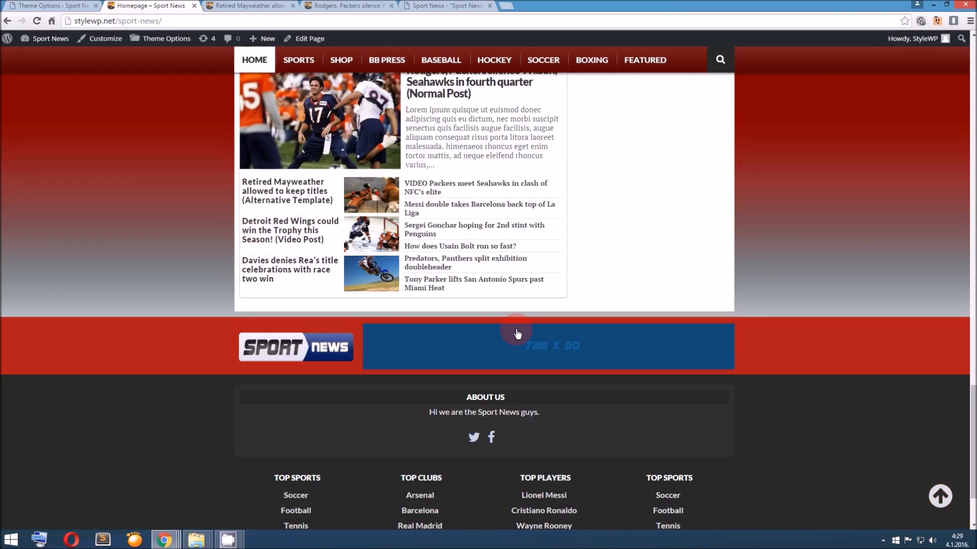
pyautogui.scroll(5, 515, 331)
pyautogui.scroll(15, 516, 328)
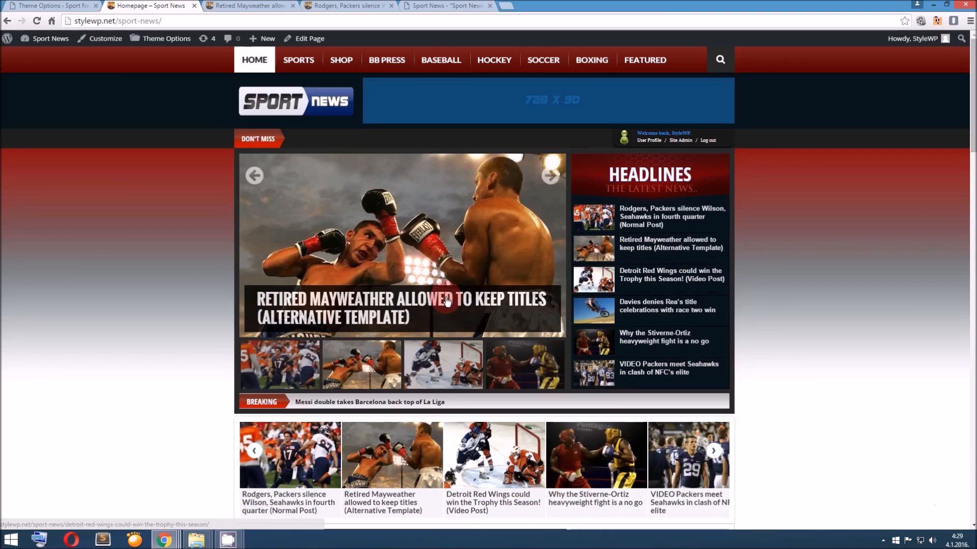
# Set the Theme Stylesheet to Customize and save the changes
pyautogui.click(46, 6)
pyautogui.click(499, 205)
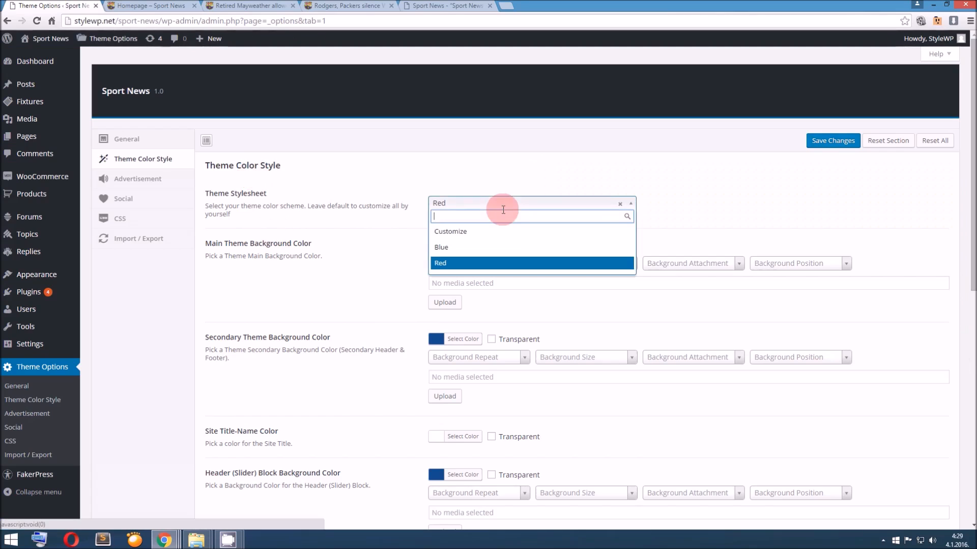
pyautogui.click(497, 233)
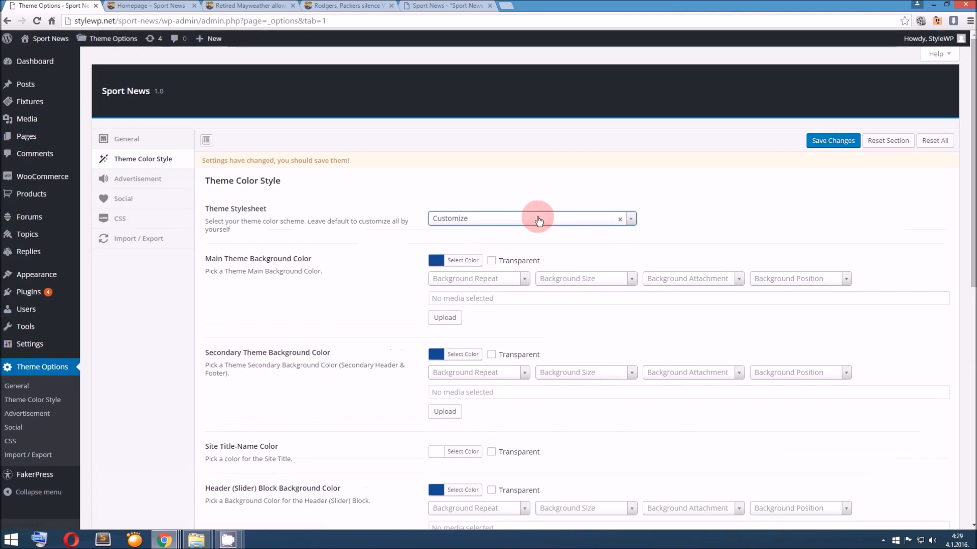
pyautogui.click(805, 145)
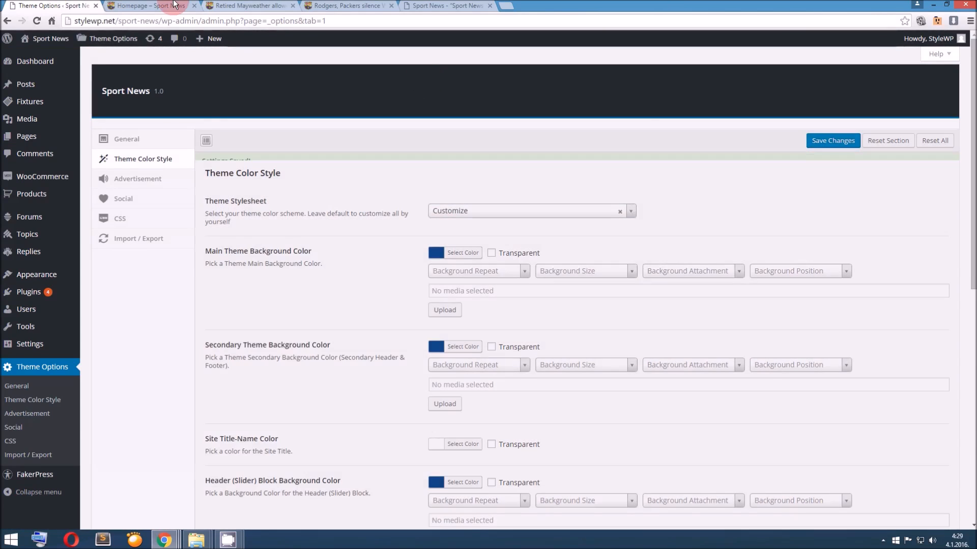
# Reload the homepage and check the custom colors on the header, the slider and the category blocks
pyautogui.click(166, 5)
pyautogui.click(66, 5)
pyautogui.click(132, 6)
pyautogui.click(261, 109)
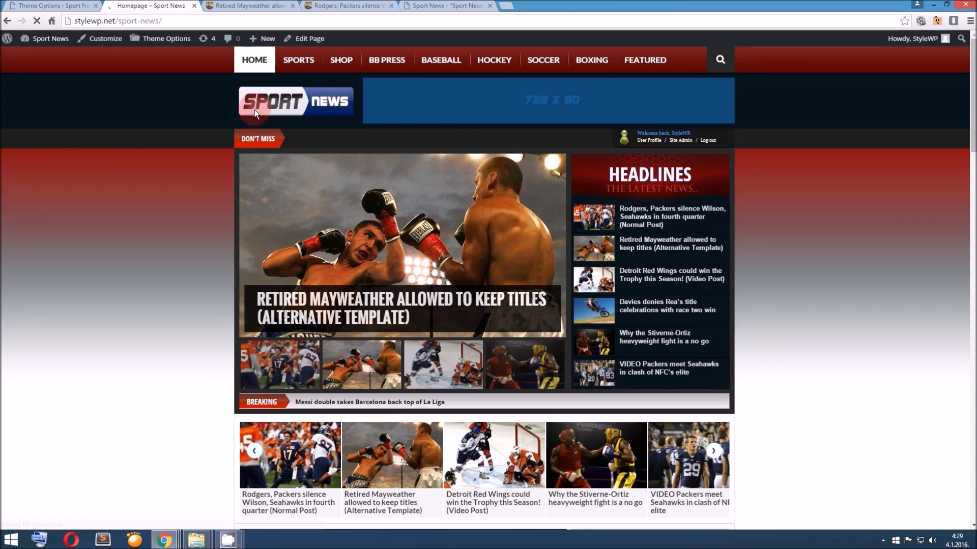
pyautogui.scroll(-15, 251, 174)
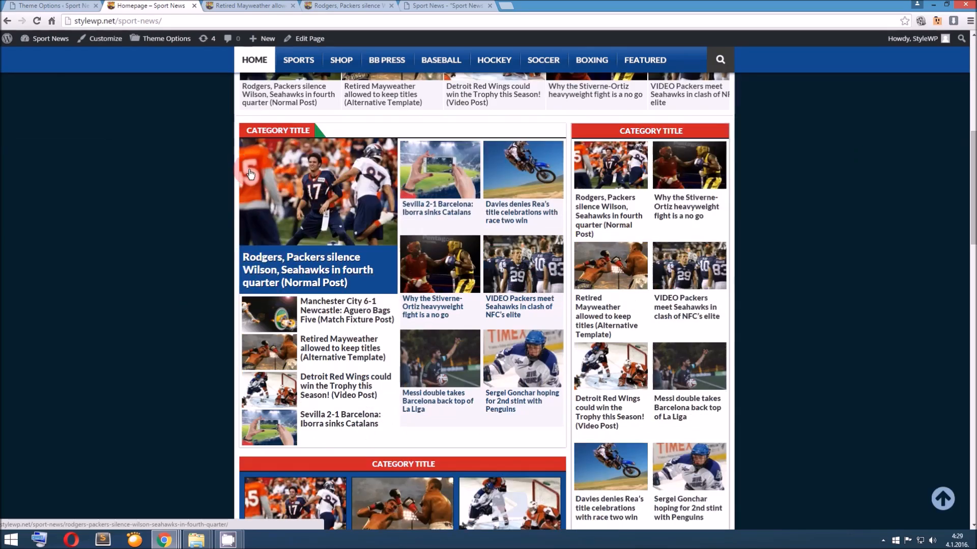
pyautogui.scroll(-10, 250, 173)
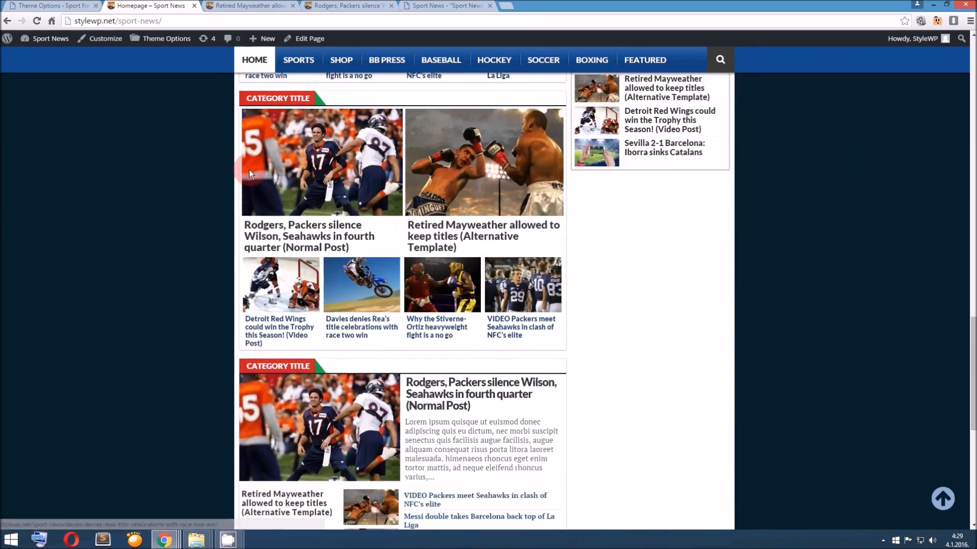
pyautogui.scroll(14, 250, 173)
pyautogui.scroll(10, 250, 174)
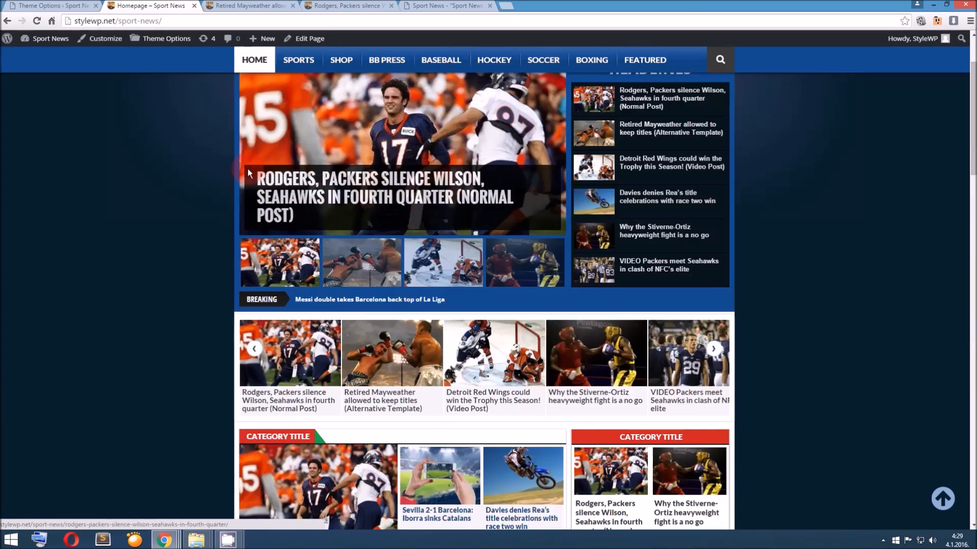
# Set the Main Theme Background Color to purple #8224e3 and save the changes
pyautogui.click(52, 4)
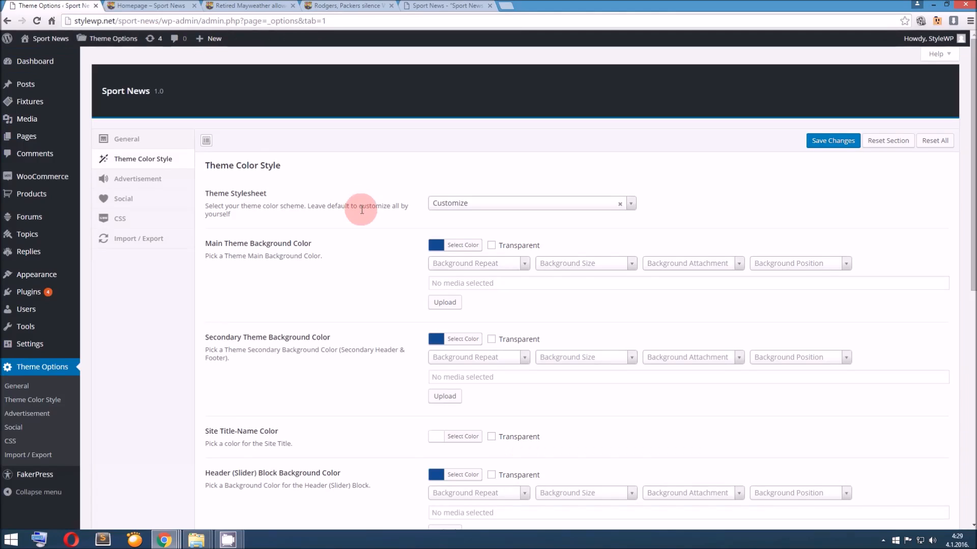
pyautogui.click(459, 245)
pyautogui.click(516, 360)
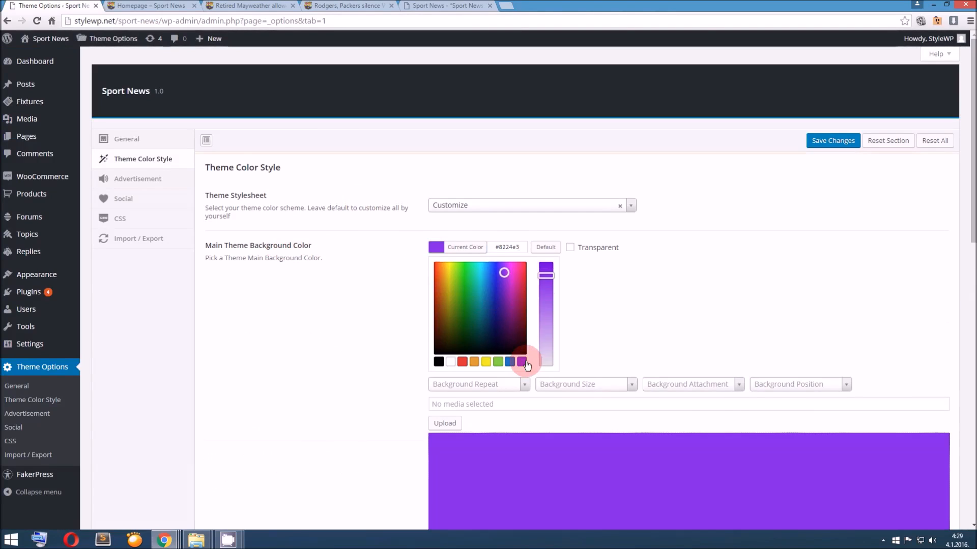
pyautogui.click(836, 147)
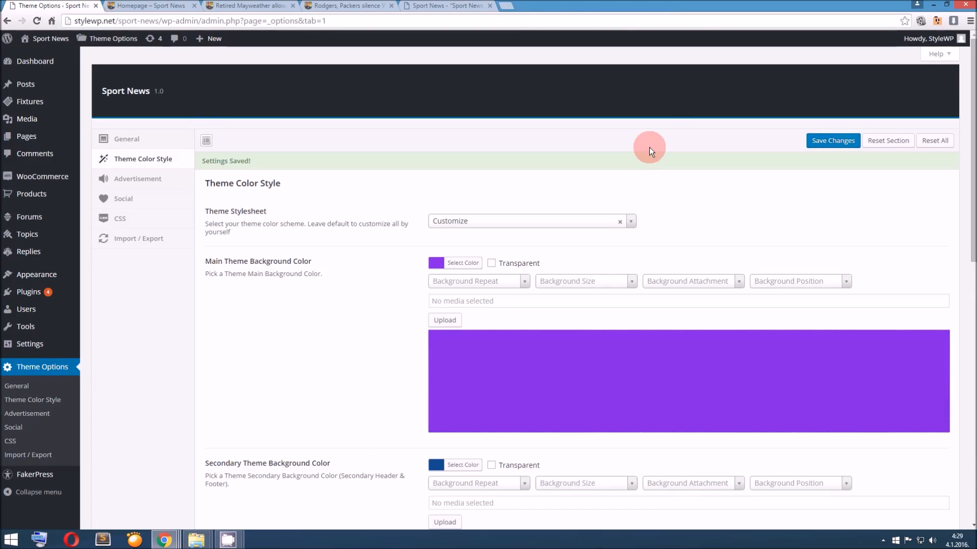
# Reload the homepage and check where the purple main background color is applied
pyautogui.click(165, 7)
pyautogui.click(281, 105)
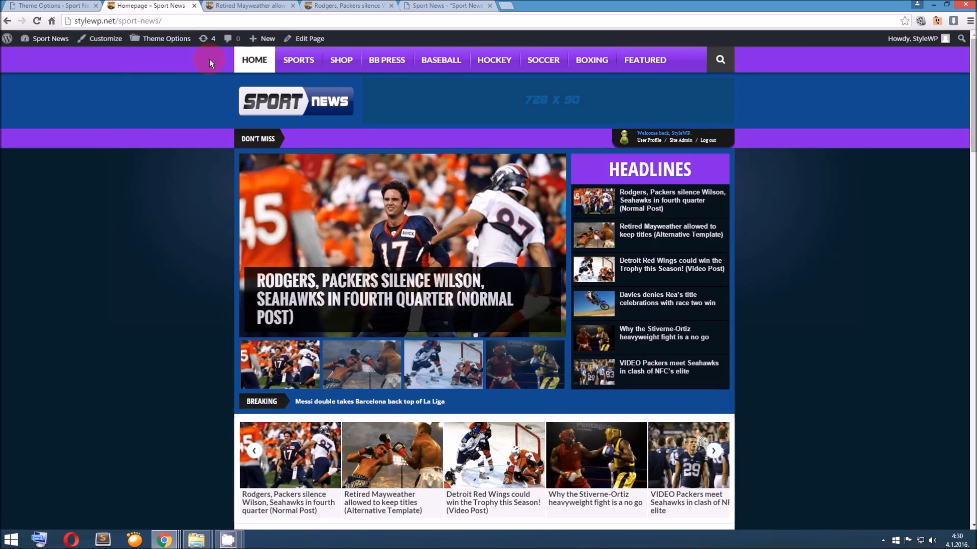
pyautogui.scroll(-7, 728, 225)
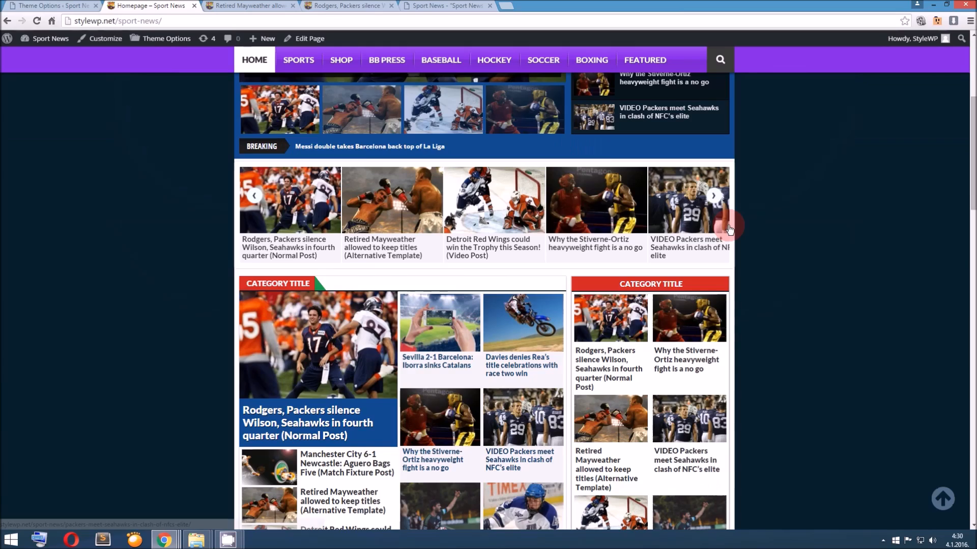
pyautogui.scroll(-13, 729, 225)
pyautogui.scroll(4, 728, 225)
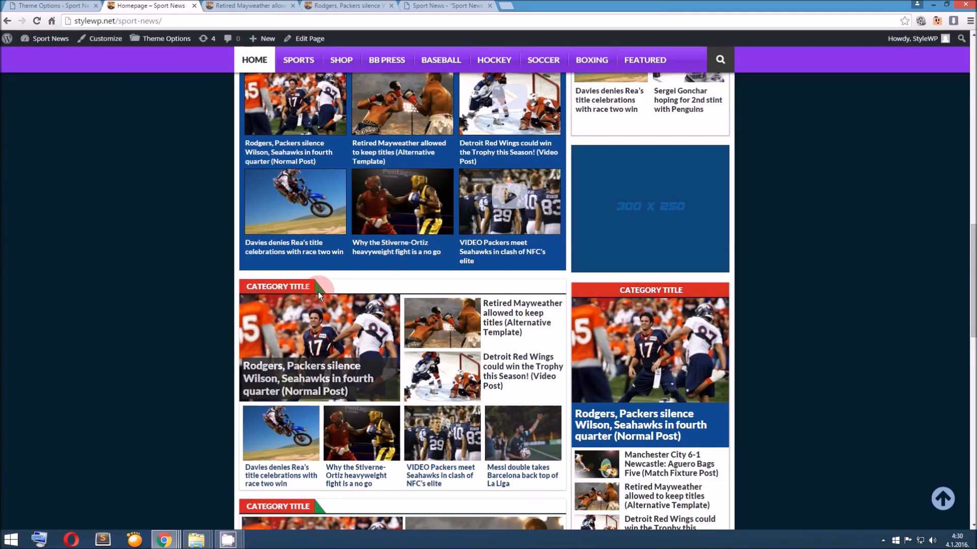
# Reset the Theme Color Style section to its default values
pyautogui.click(56, 6)
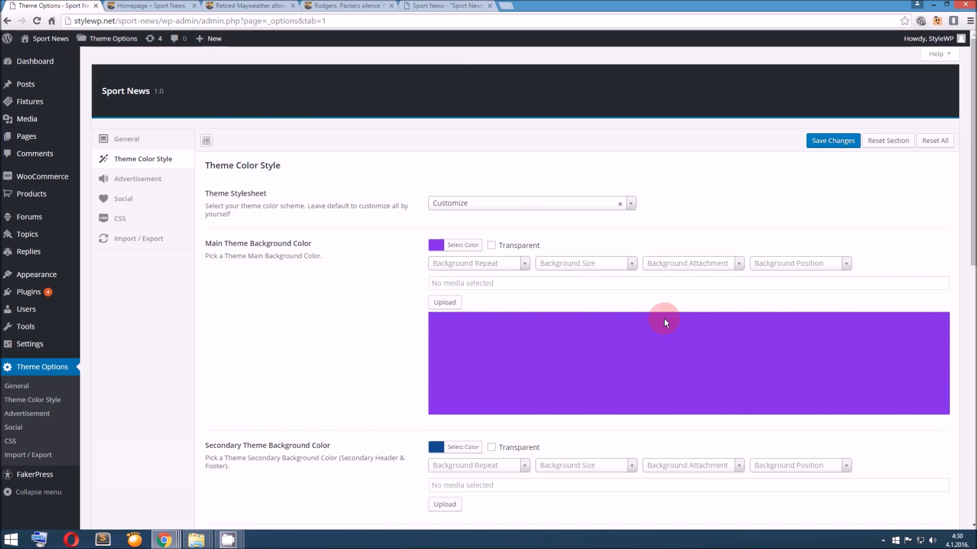
pyautogui.scroll(-10, 663, 319)
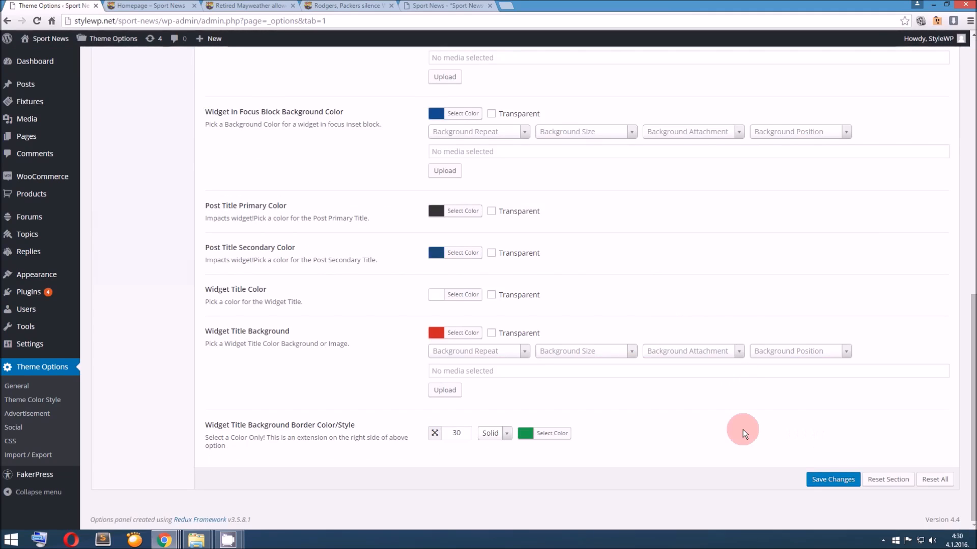
pyautogui.scroll(1, 822, 451)
pyautogui.scroll(-1, 822, 452)
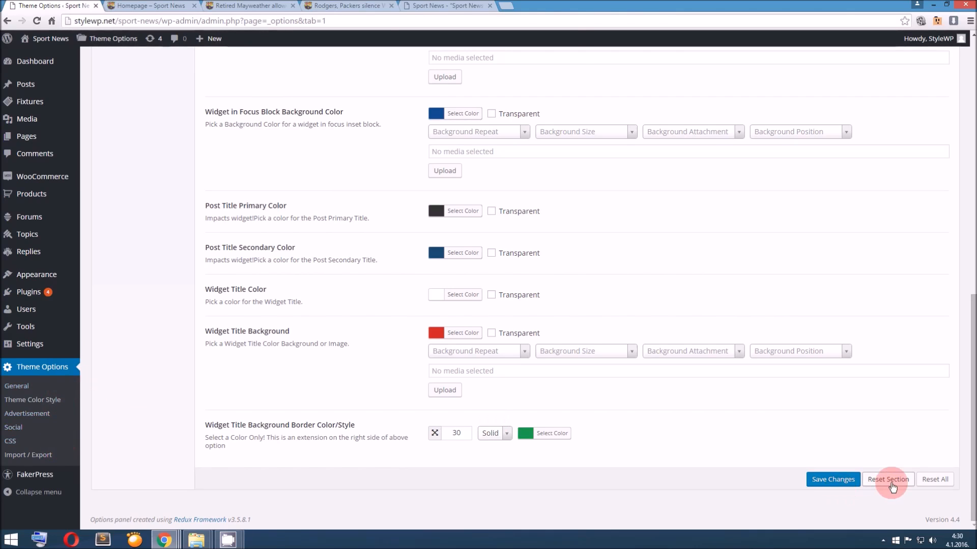
pyautogui.click(505, 108)
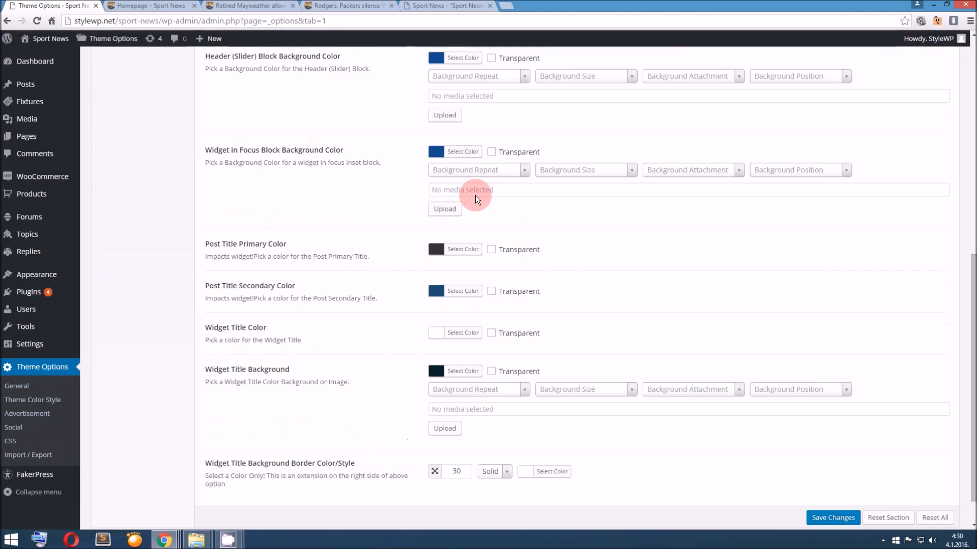
# Set the Main Theme Background Color to red #dd3333, and adjust it to a darker red
pyautogui.click(436, 263)
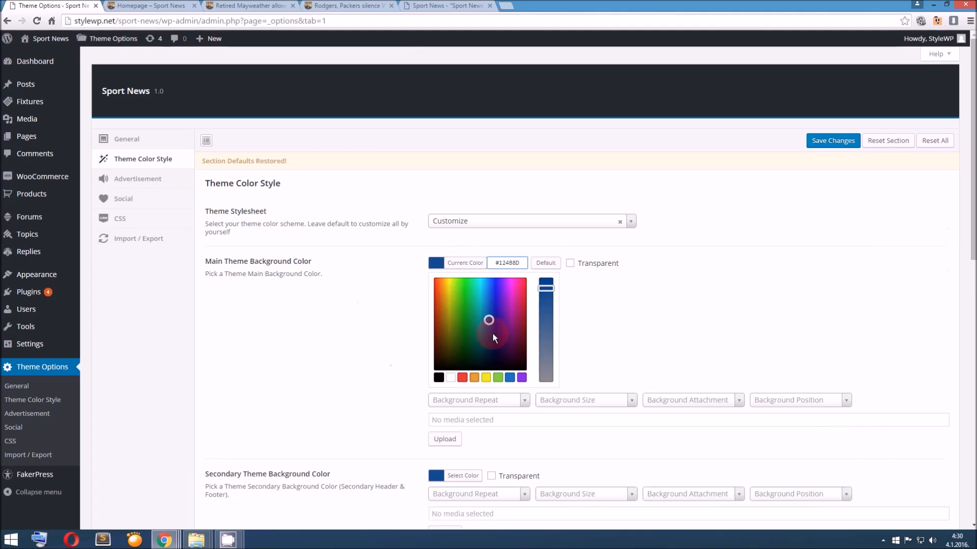
pyautogui.click(462, 377)
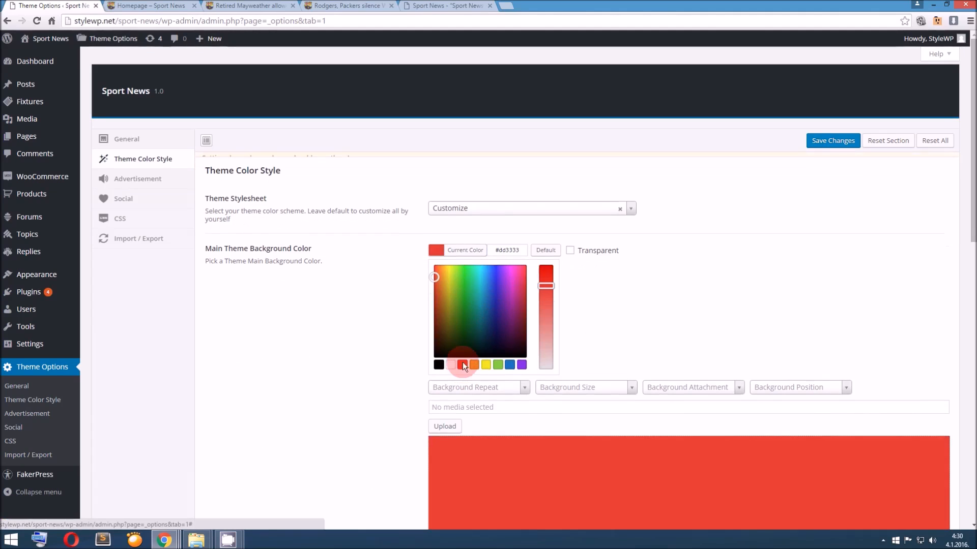
pyautogui.click(600, 340)
pyautogui.scroll(-1, 594, 330)
pyautogui.click(436, 212)
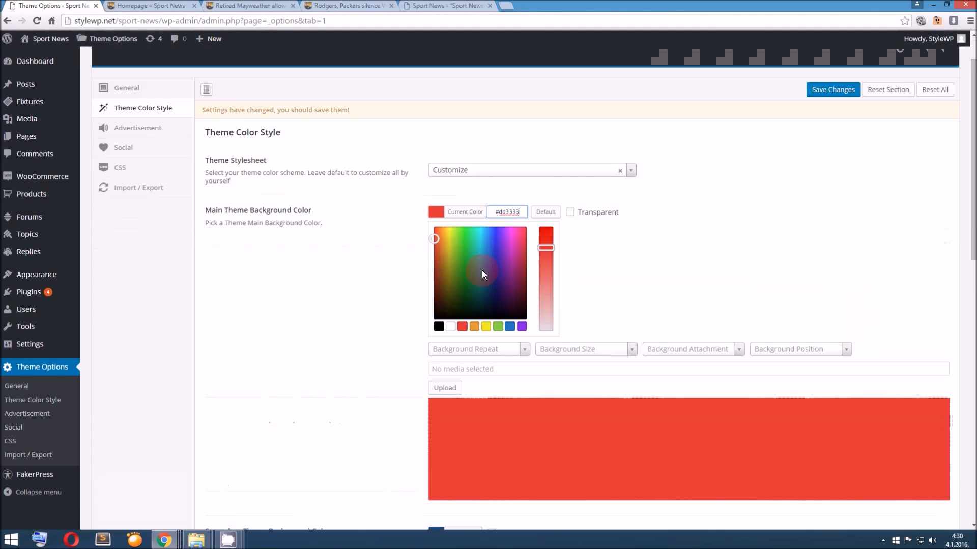
pyautogui.moveTo(444, 258)
pyautogui.mouseDown()
pyautogui.moveTo(414, 269)
pyautogui.moveTo(399, 247)
pyautogui.mouseUp()
# Set the Secondary Theme Background Color to green #1acc2f
pyautogui.scroll(-3, 399, 247)
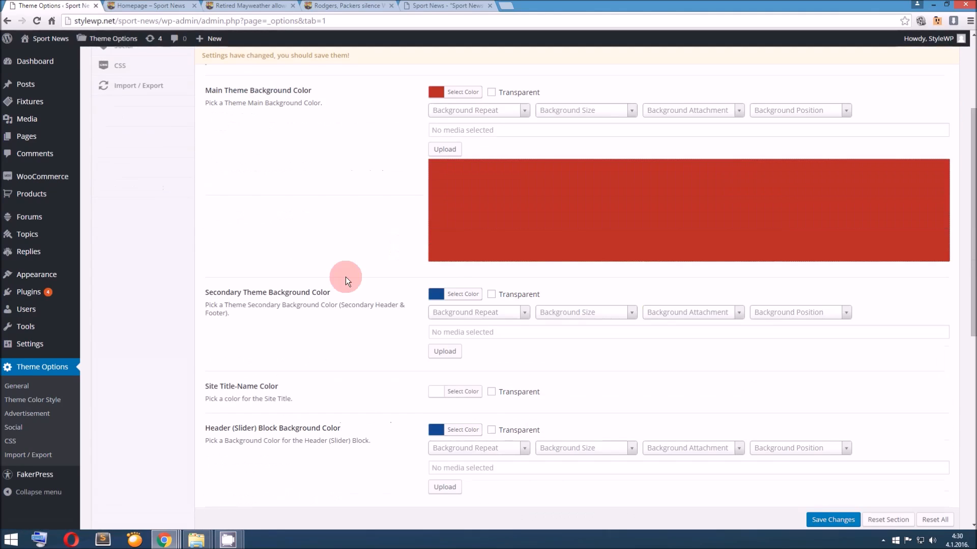
pyautogui.click(435, 296)
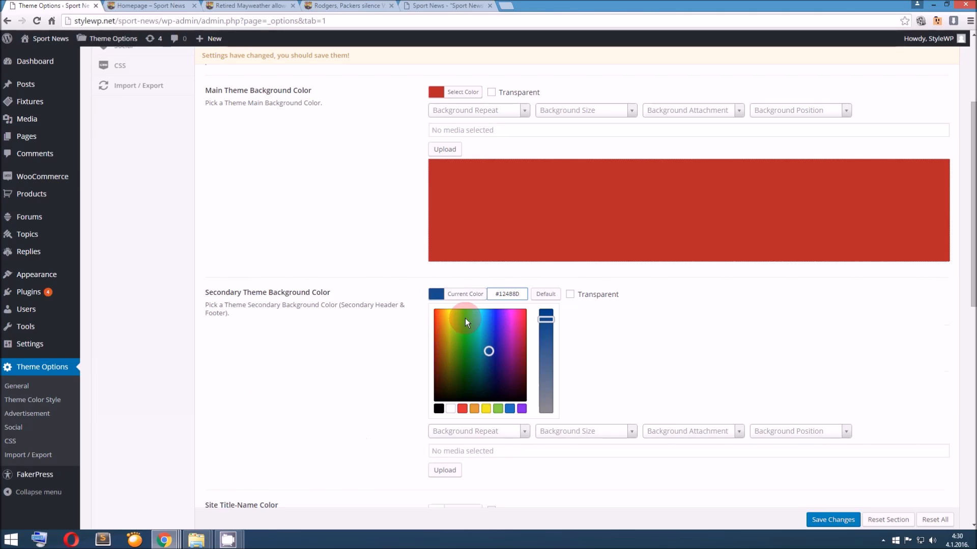
pyautogui.click(466, 328)
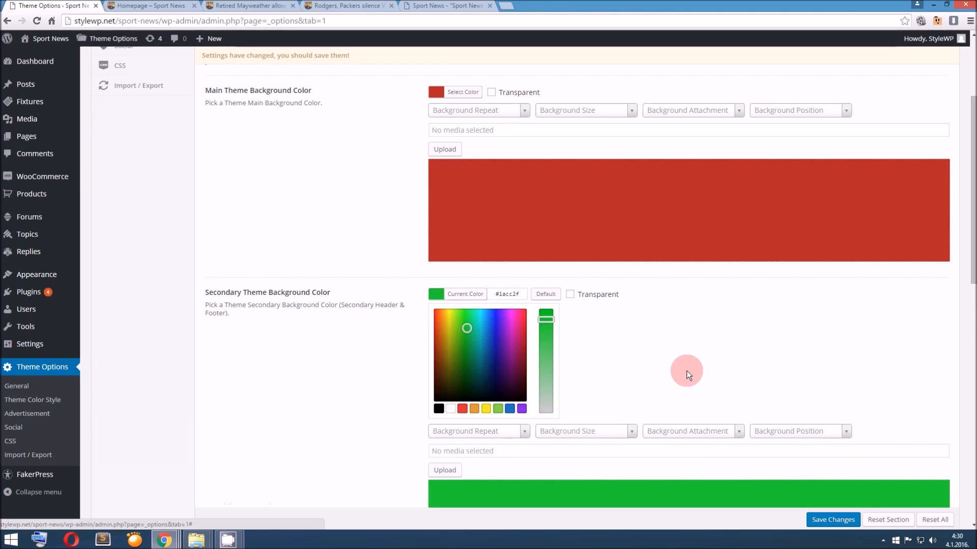
# Adjust the Secondary Theme Background Color to a darker green and save the theme options
pyautogui.click(465, 342)
pyautogui.click(720, 368)
pyautogui.scroll(-2, 829, 478)
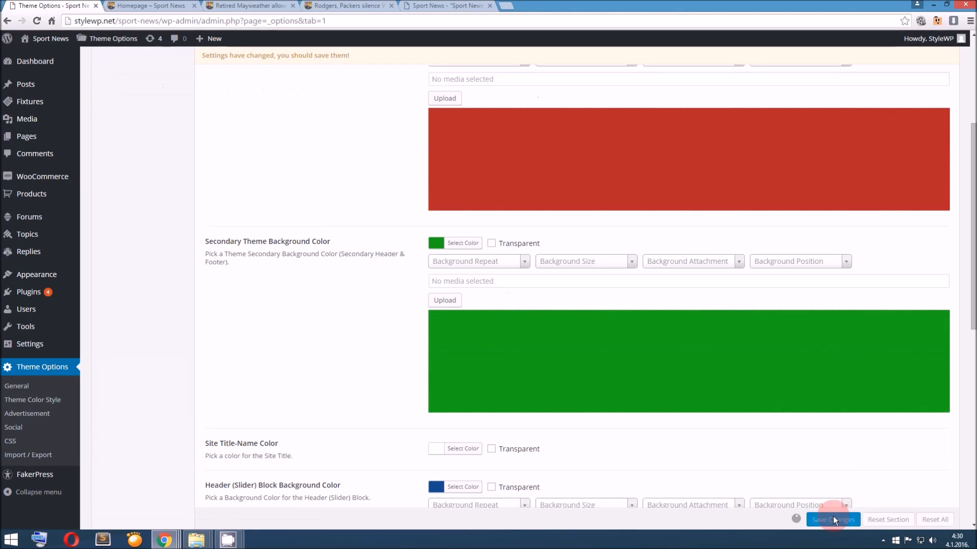
pyautogui.click(832, 517)
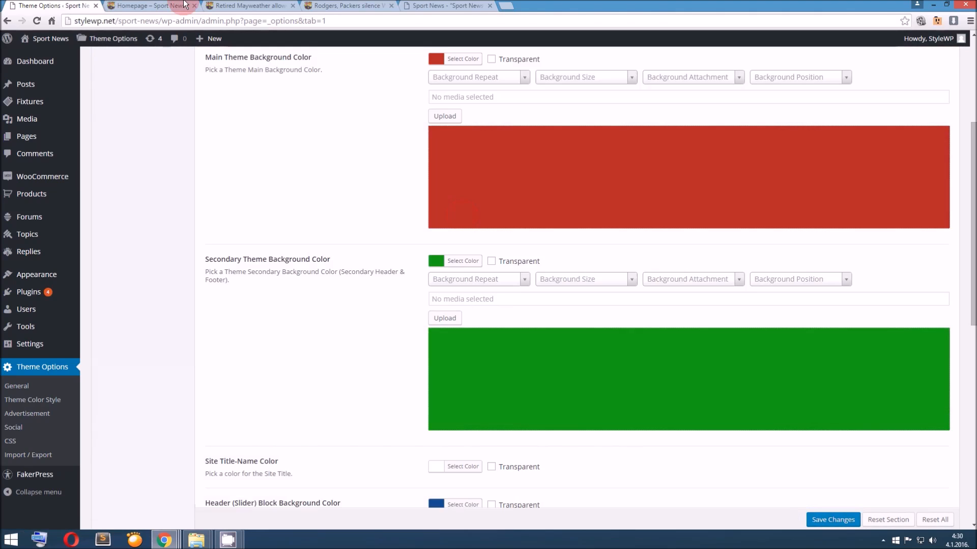
# Reload the homepage and check where the red main and green secondary background colors are applied
pyautogui.click(164, 5)
pyautogui.scroll(10, 219, 139)
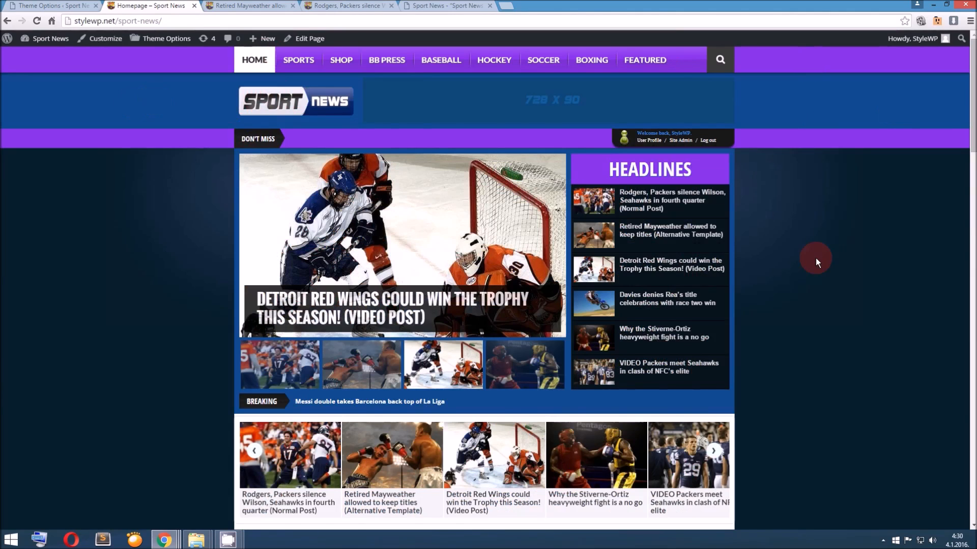
pyautogui.scroll(-15, 816, 258)
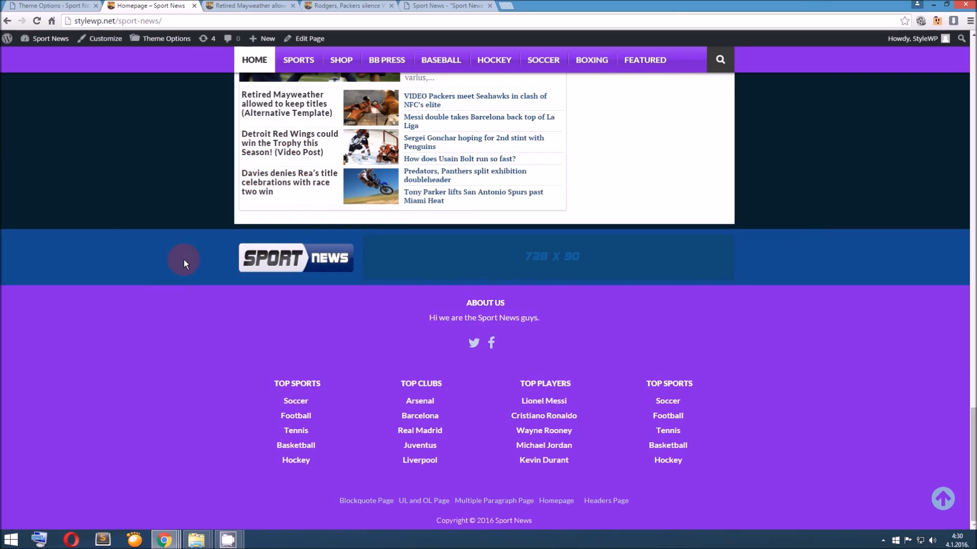
pyautogui.scroll(15, 184, 260)
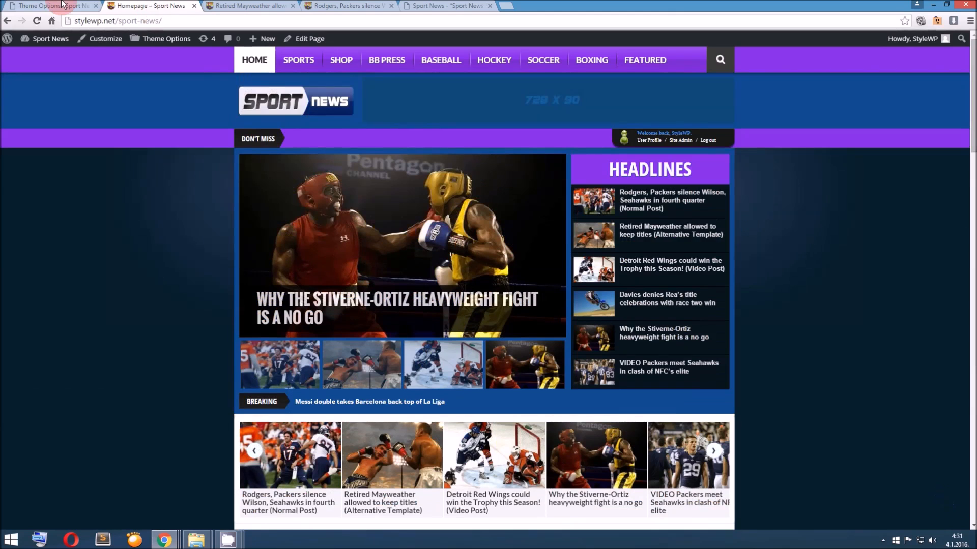
pyautogui.click(63, 5)
pyautogui.click(145, 6)
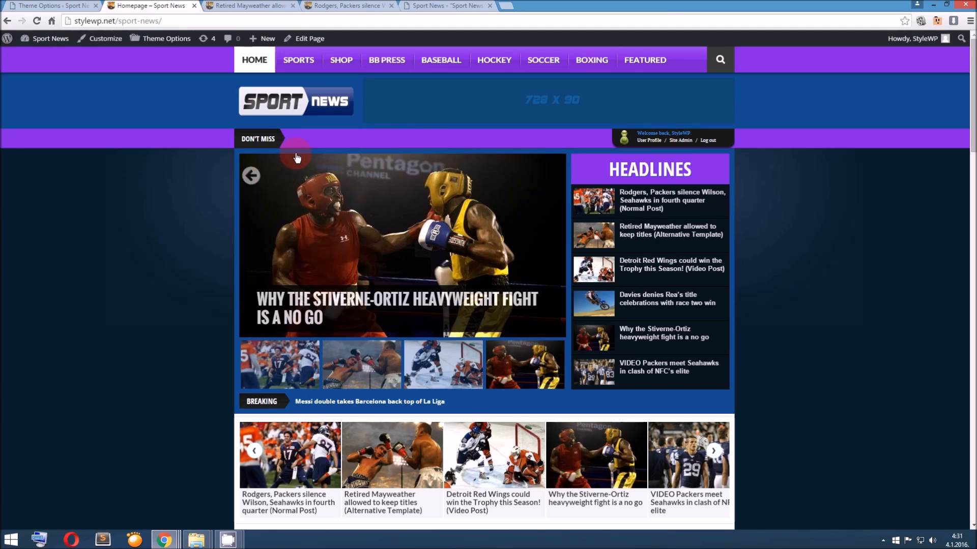
pyautogui.press('F5')
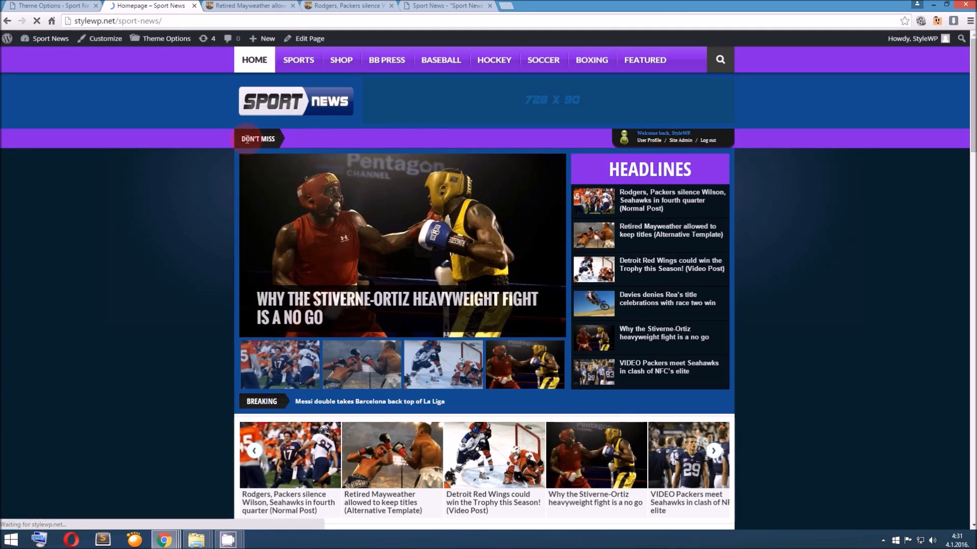
pyautogui.scroll(-2, 257, 213)
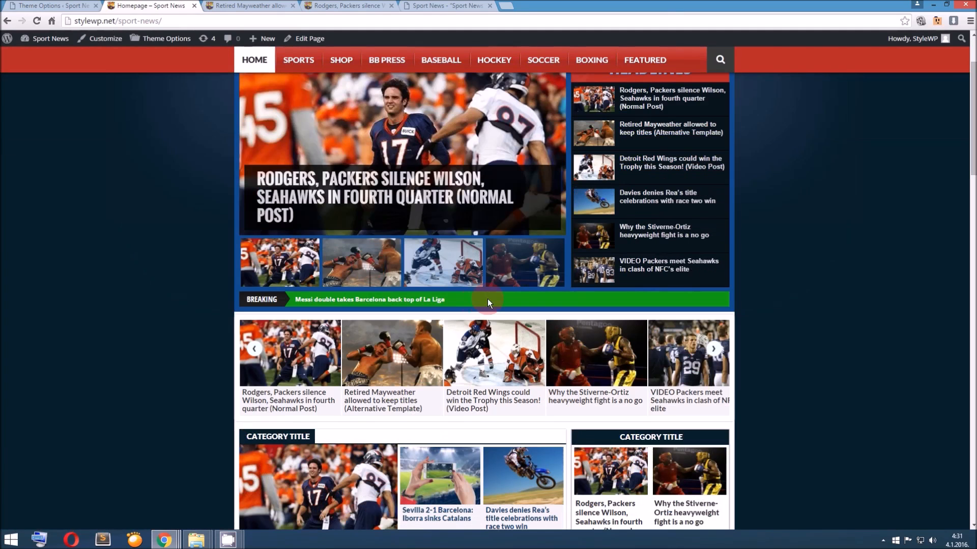
pyautogui.scroll(-15, 520, 311)
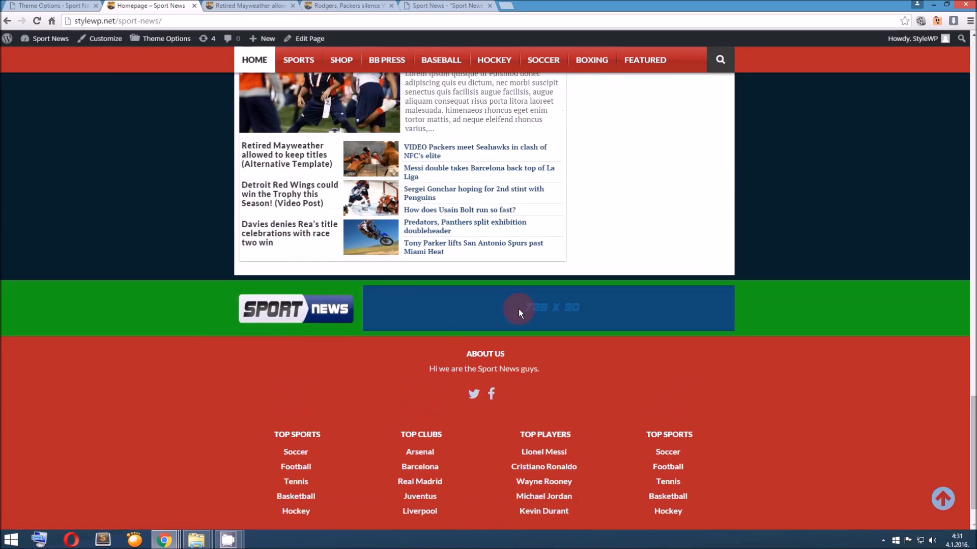
pyautogui.scroll(5, 519, 311)
pyautogui.scroll(-4, 518, 311)
pyautogui.scroll(20, 518, 310)
# Examine the Site Title-Name Color option and compare it with the logo area on the homepage
pyautogui.click(76, 5)
pyautogui.scroll(-4, 282, 226)
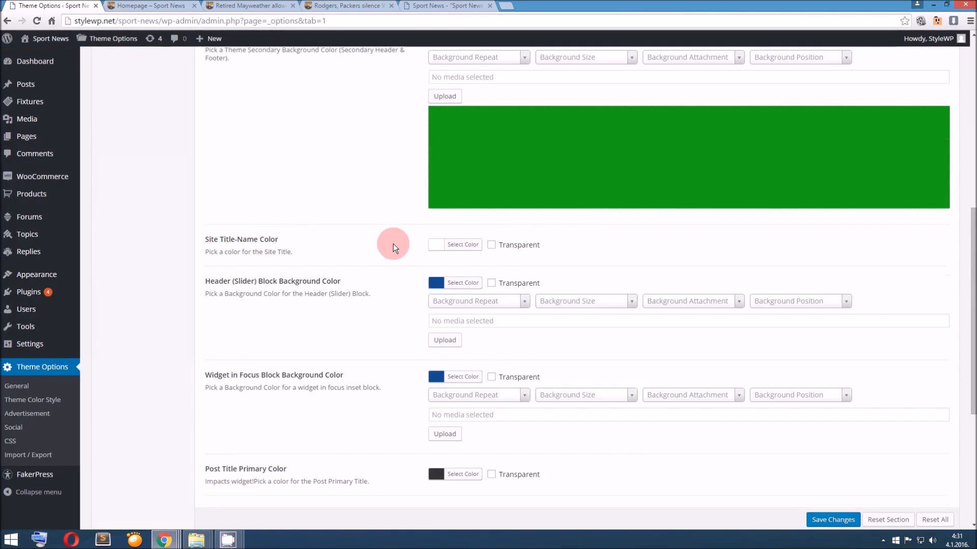
pyautogui.click(148, 5)
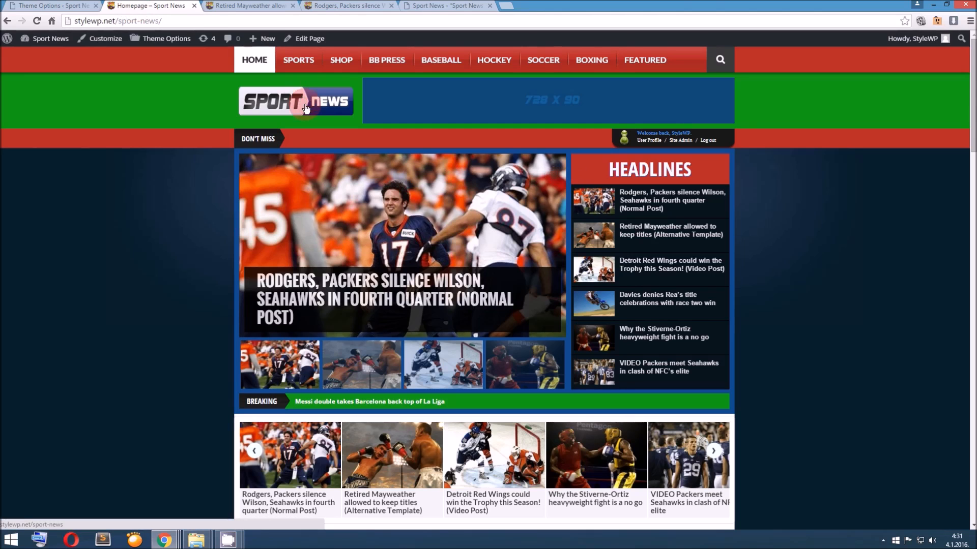
pyautogui.click(74, 6)
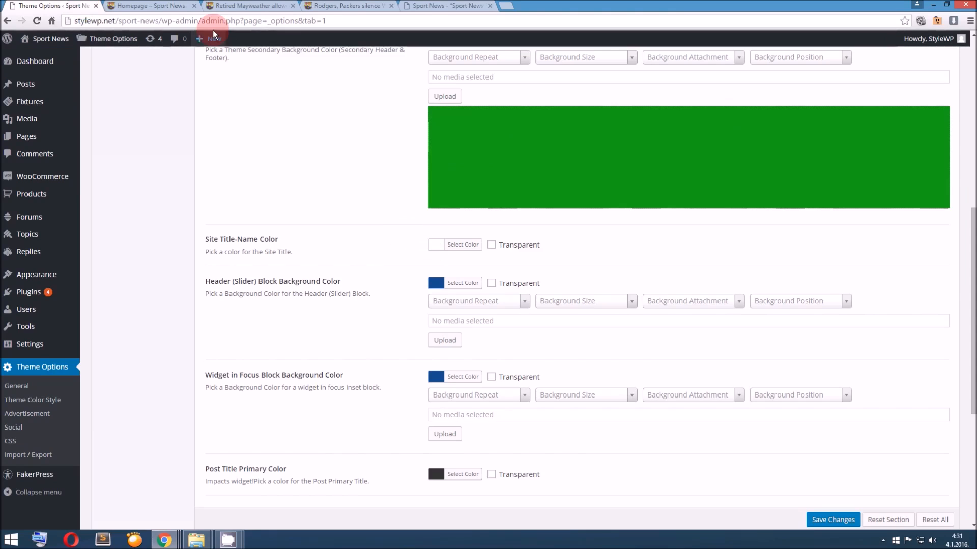
pyautogui.click(178, 5)
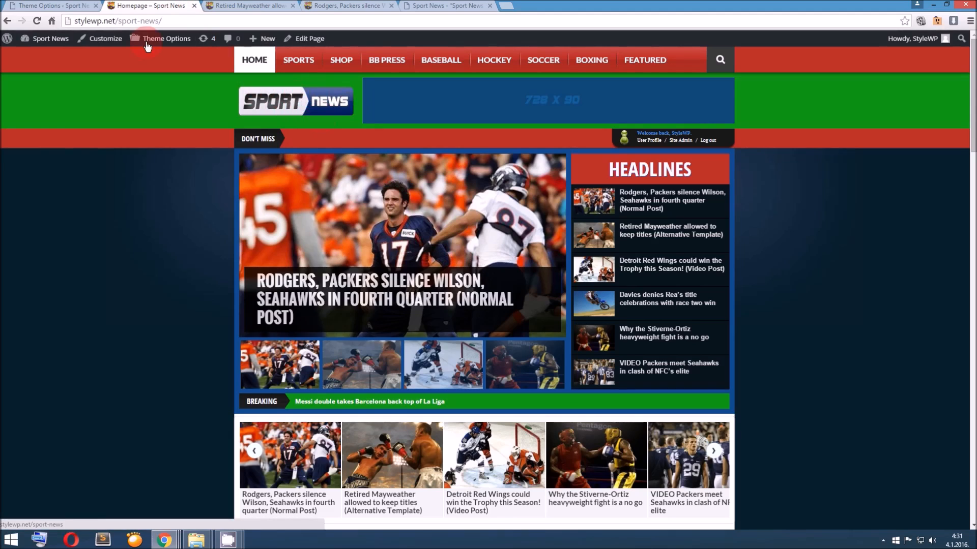
pyautogui.click(56, 6)
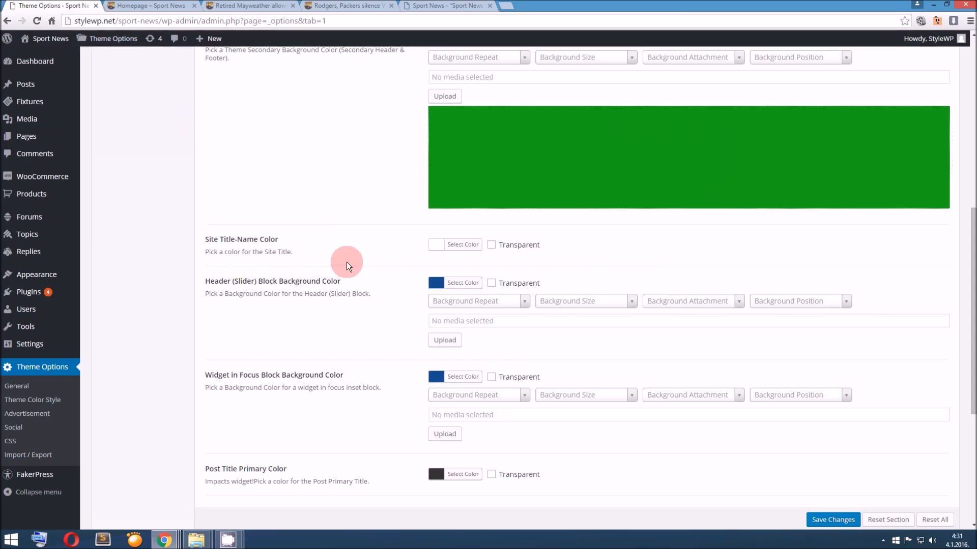
pyautogui.click(433, 244)
pyautogui.click(383, 248)
# Locate the slider block on the homepage, set the Header (Slider) Block Background Color to orange #dd9933, and save the theme options
pyautogui.scroll(-1, 376, 263)
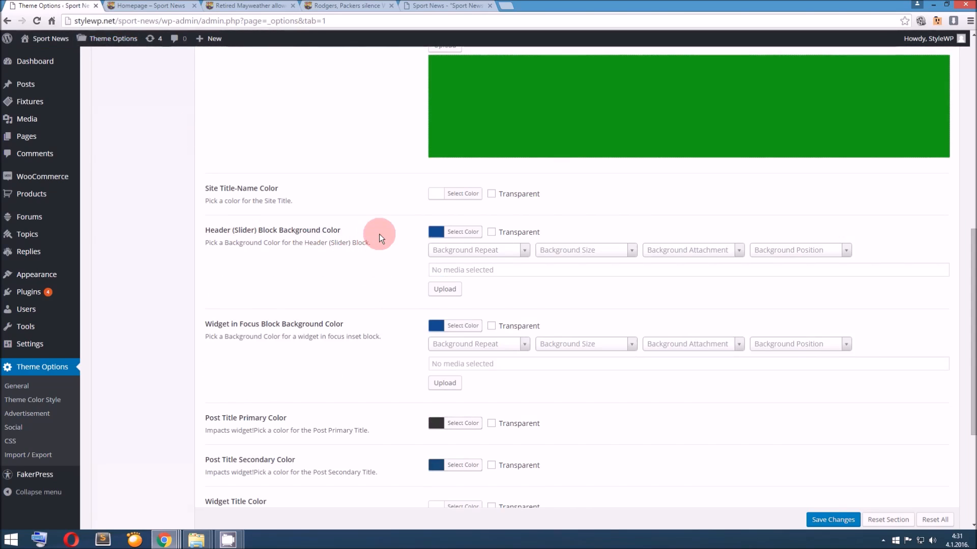
pyautogui.click(115, 6)
pyautogui.scroll(-1, 256, 269)
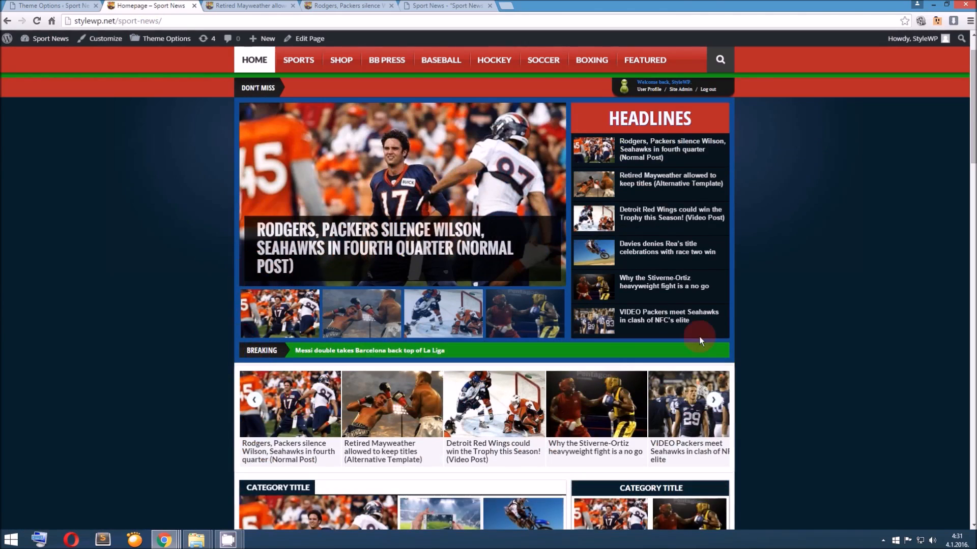
pyautogui.click(51, 6)
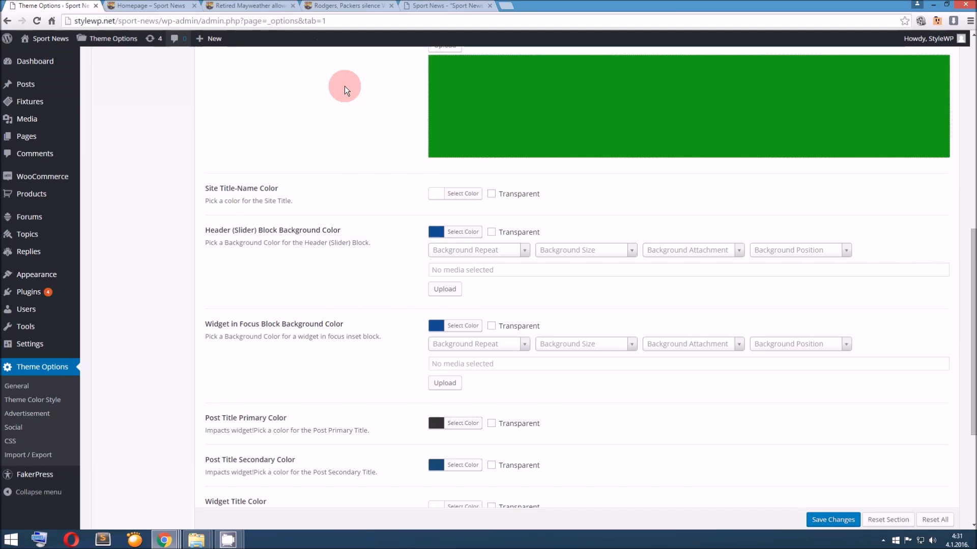
pyautogui.click(436, 232)
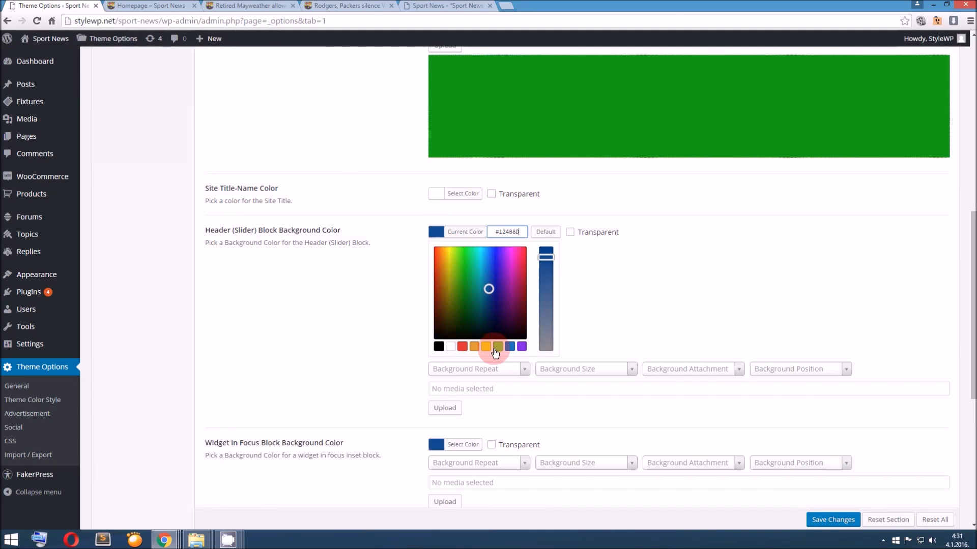
pyautogui.click(474, 347)
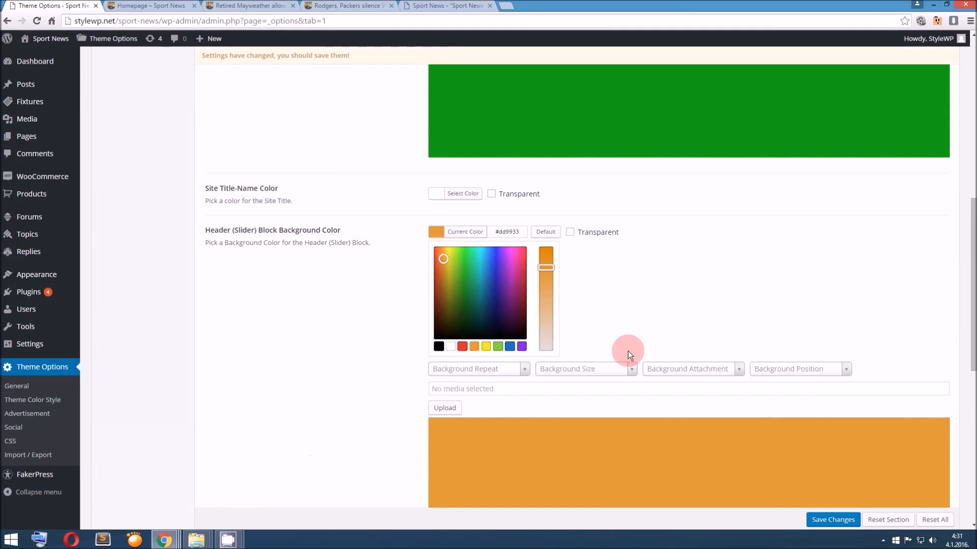
pyautogui.scroll(-3, 627, 350)
pyautogui.click(836, 520)
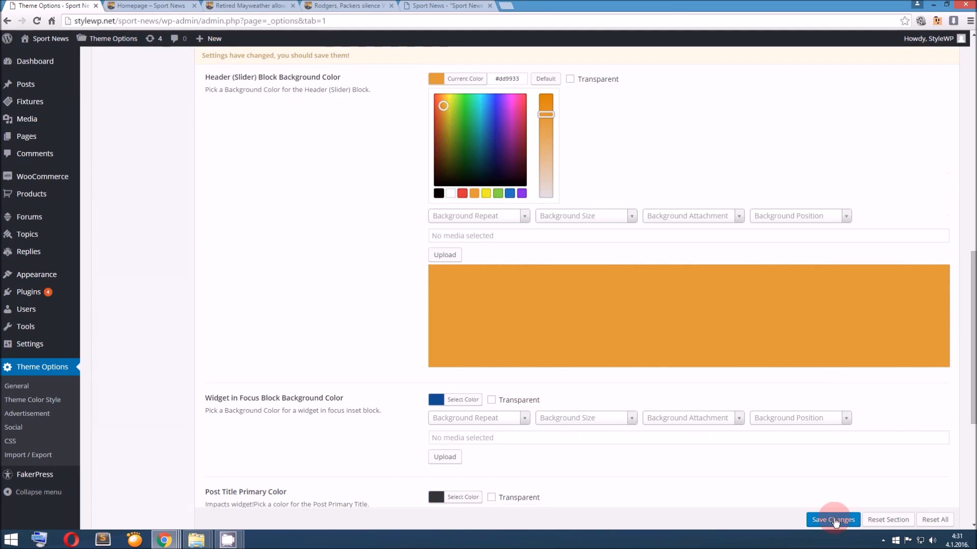
# Reload the homepage and check the background color around the header slider block
pyautogui.press('F5')
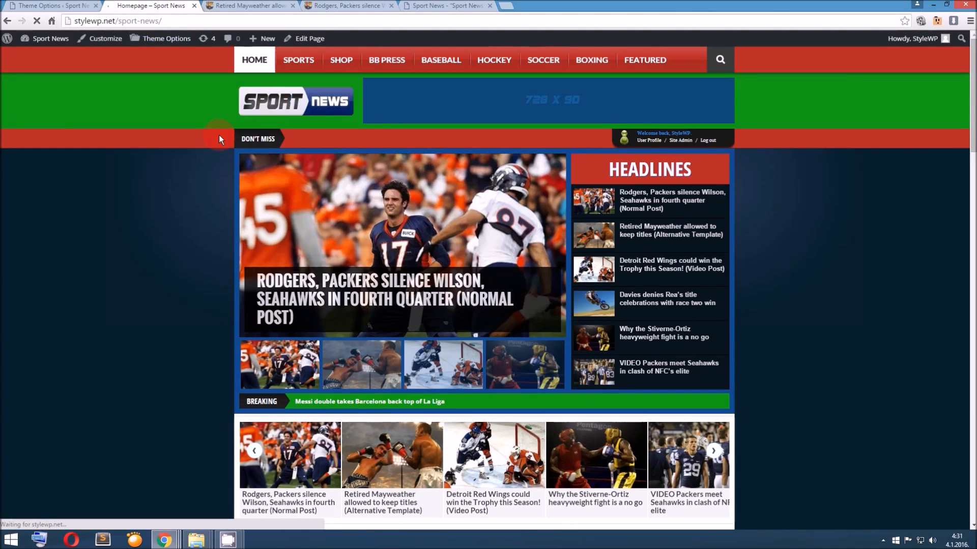
pyautogui.scroll(-1, 336, 220)
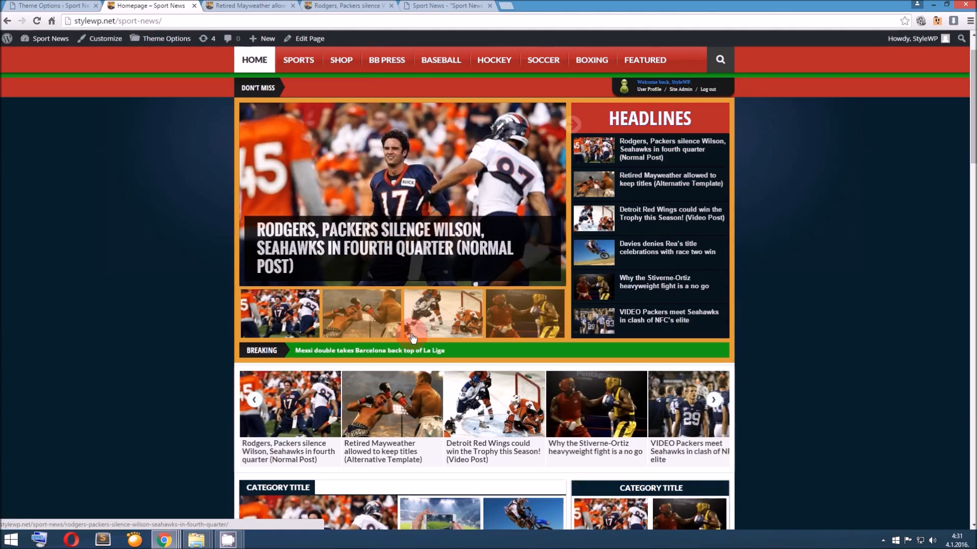
pyautogui.scroll(-5, 490, 296)
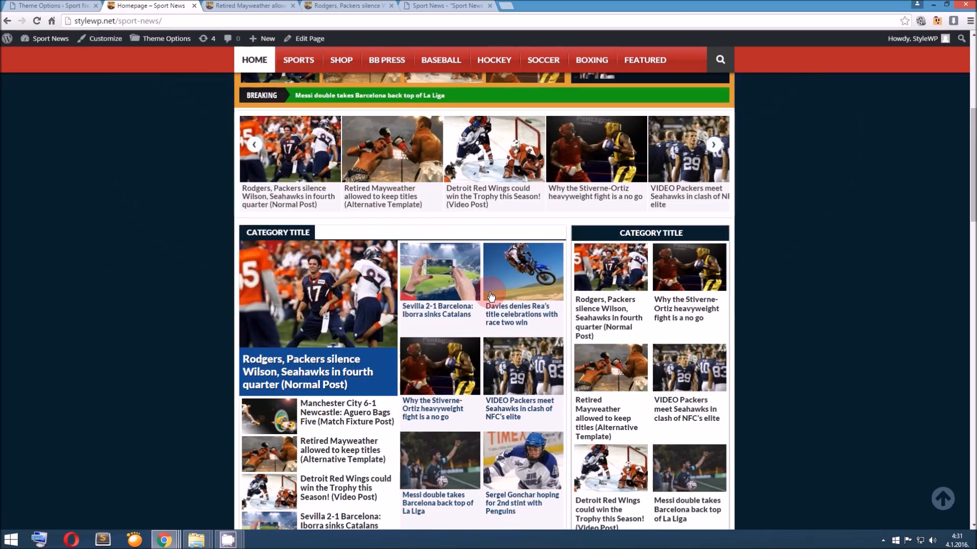
# Find the Widget in Focus Block Background Color option and examine which homepage widget blocks it affects
pyautogui.click(42, 6)
pyautogui.scroll(-2, 314, 260)
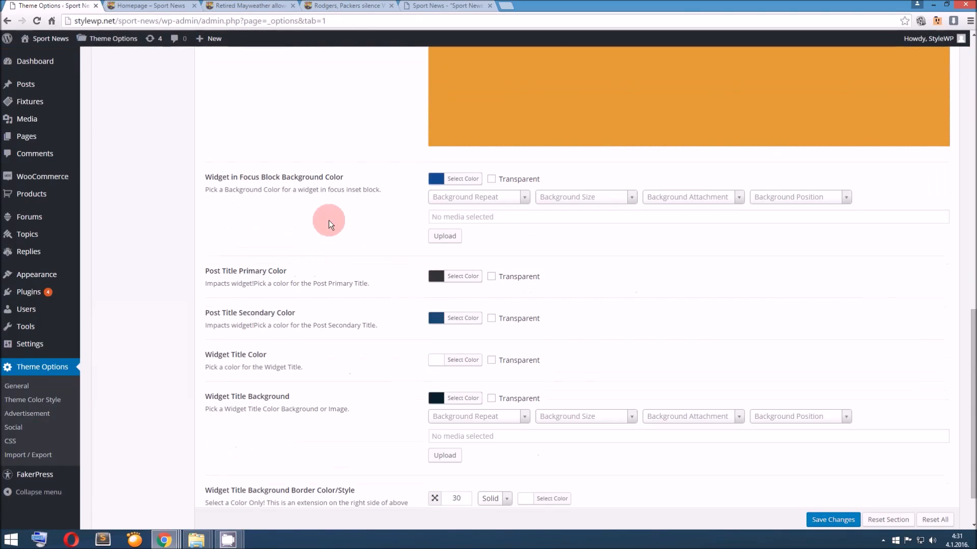
pyautogui.moveTo(205, 177); pyautogui.dragTo(342, 177)
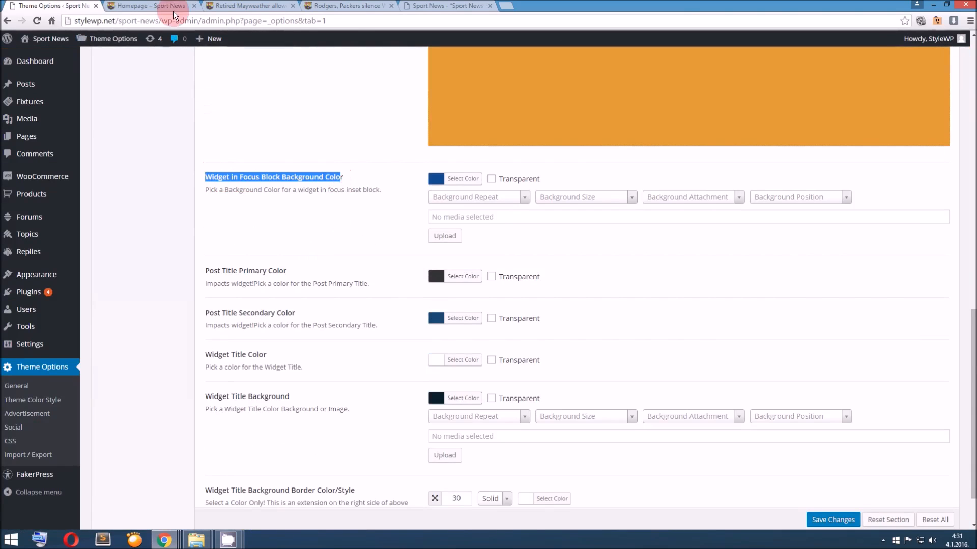
pyautogui.click(164, 6)
pyautogui.scroll(-1, 315, 315)
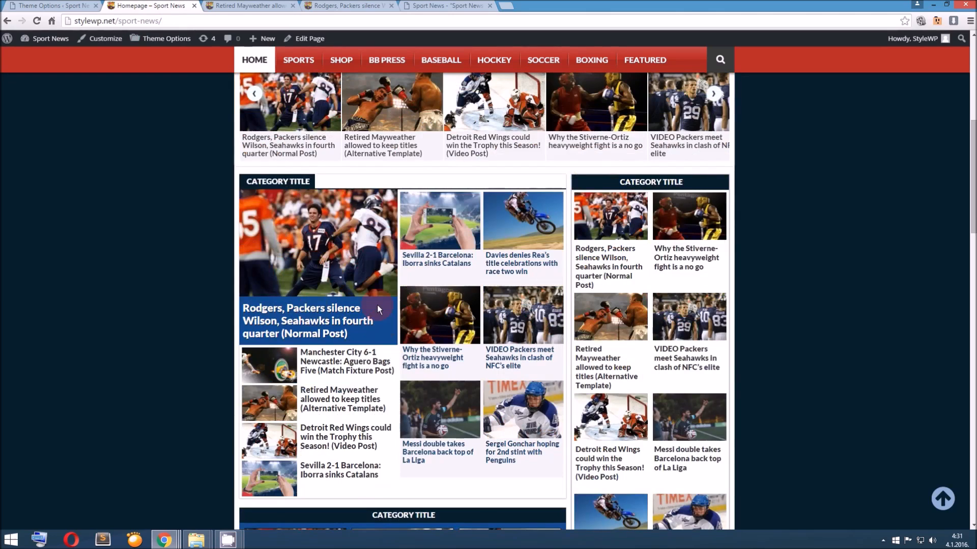
pyautogui.scroll(-6, 454, 368)
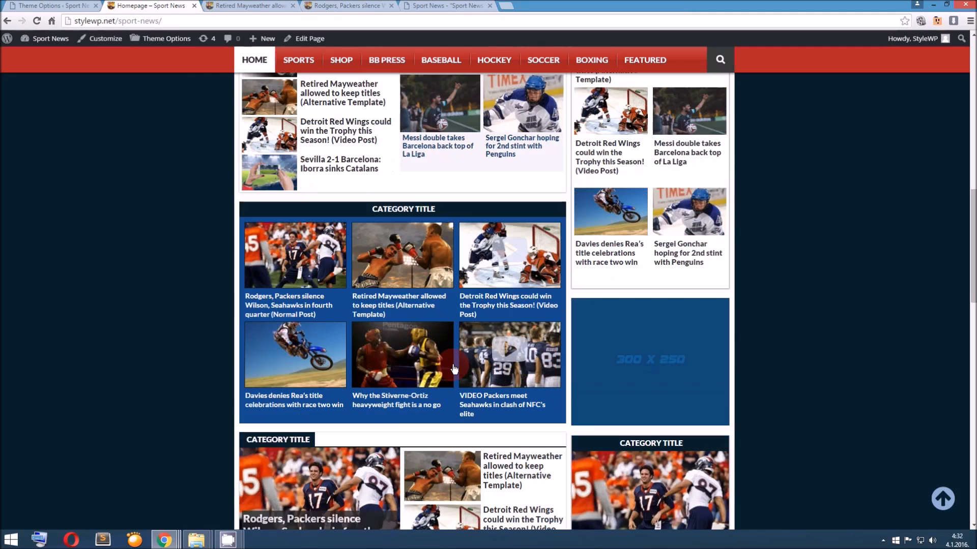
pyautogui.scroll(-8, 418, 400)
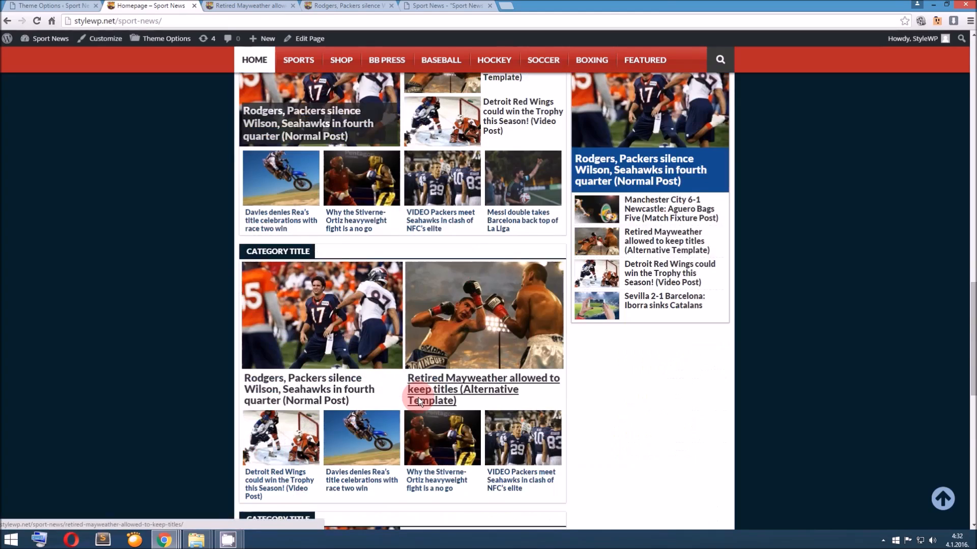
pyautogui.scroll(-8, 418, 399)
pyautogui.scroll(10, 417, 400)
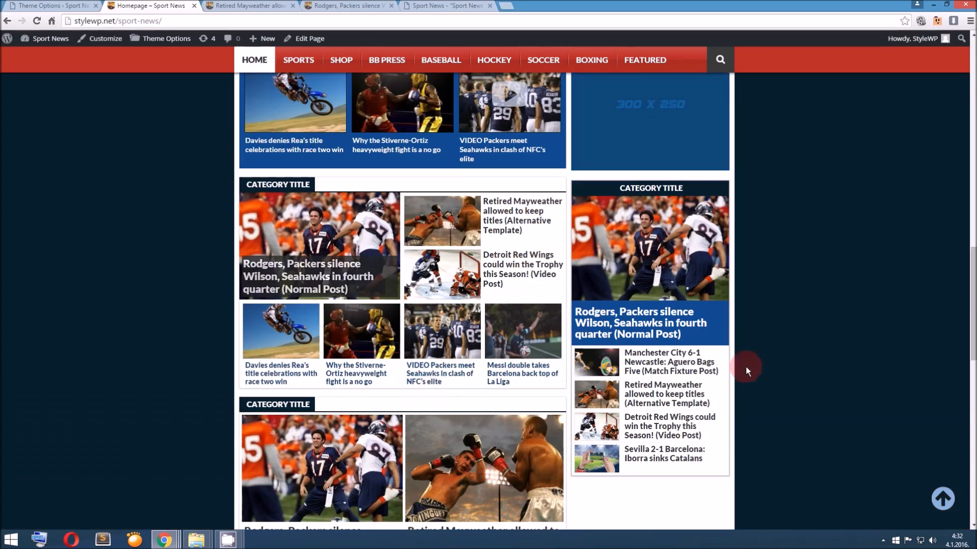
pyautogui.scroll(15, 726, 340)
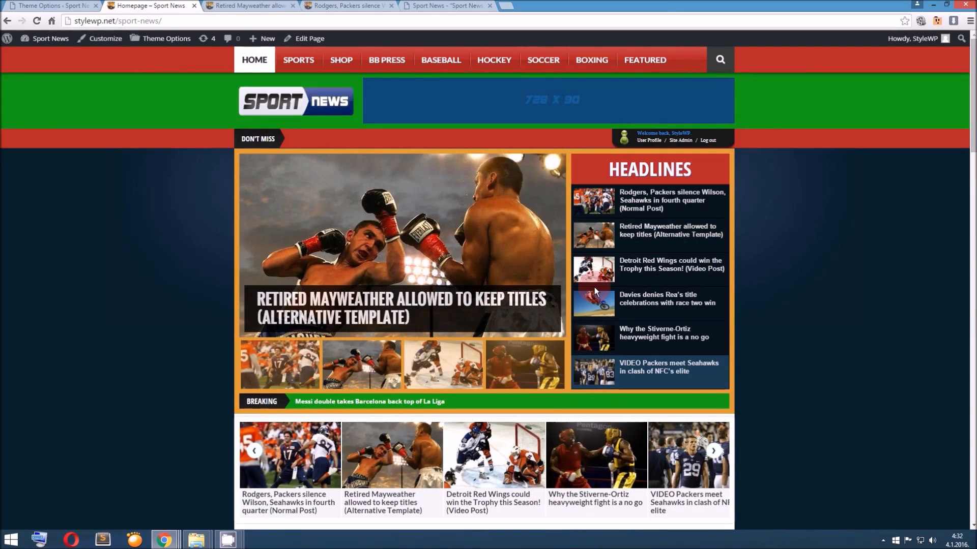
pyautogui.moveTo(469, 226)
# Set the Widget in Focus Block Background Color to black and save the theme options
pyautogui.click(51, 6)
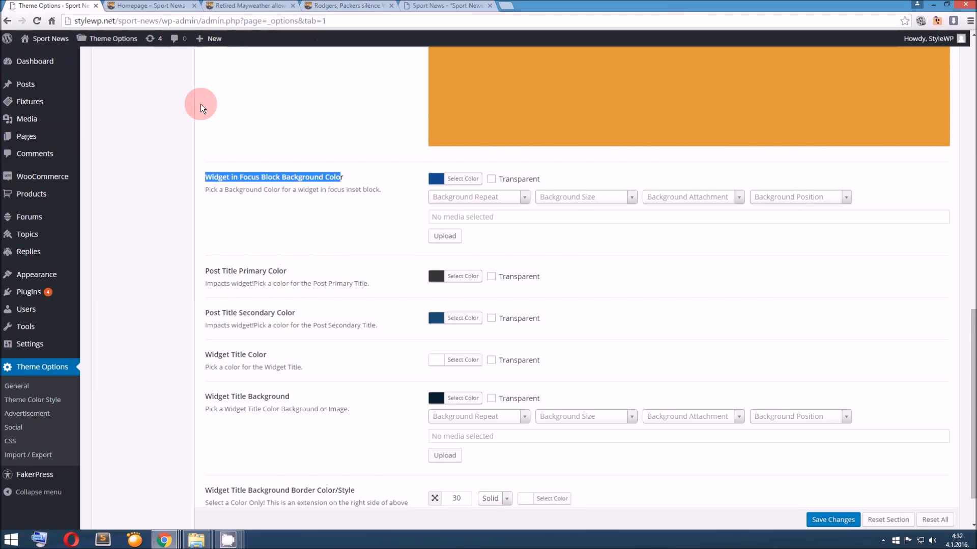
pyautogui.click(448, 184)
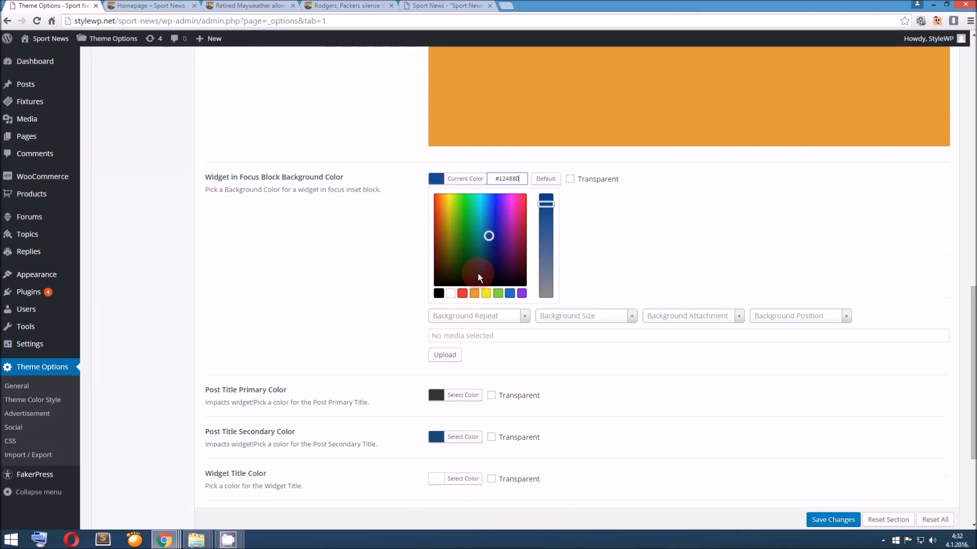
pyautogui.click(439, 294)
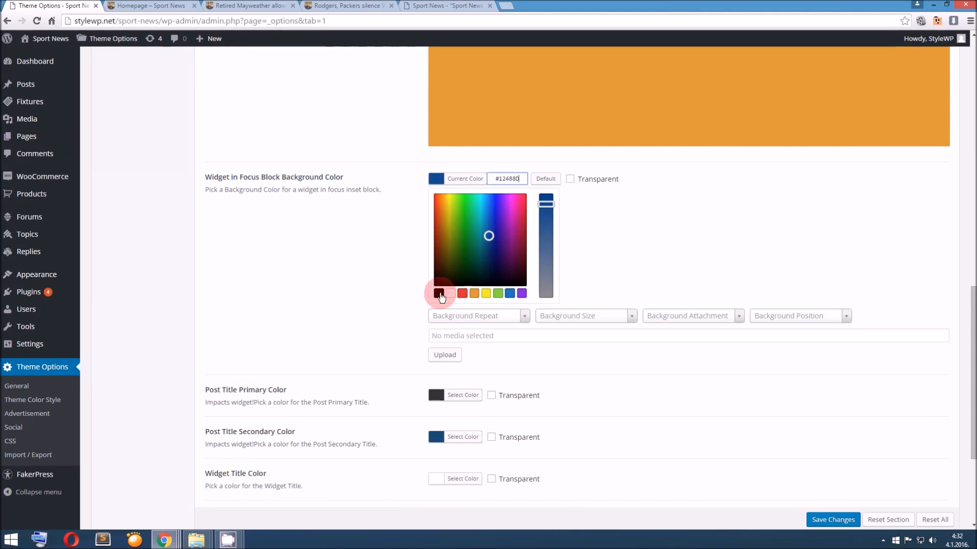
pyautogui.scroll(-1, 807, 468)
pyautogui.click(837, 521)
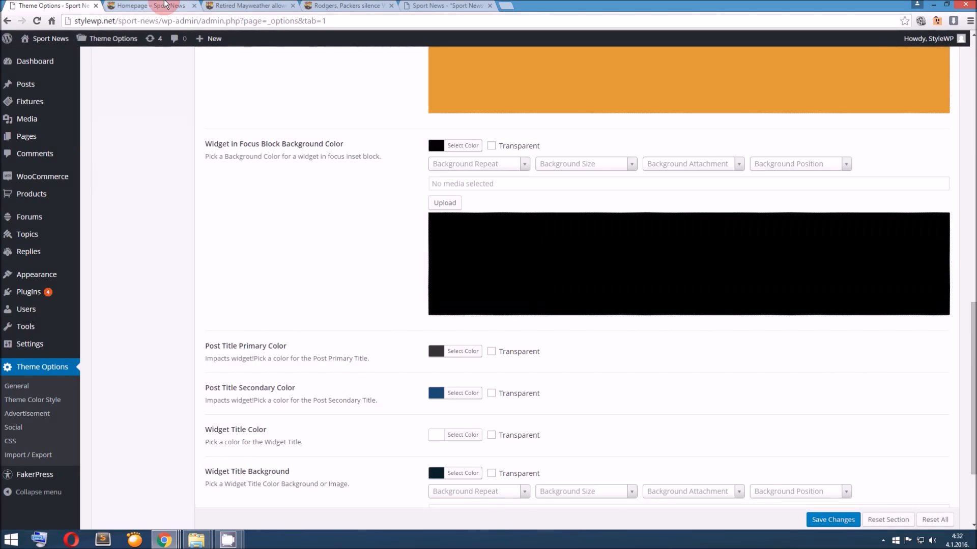
# Reload the homepage and check the background color of the widget in focus block
pyautogui.click(155, 6)
pyautogui.press('F5')
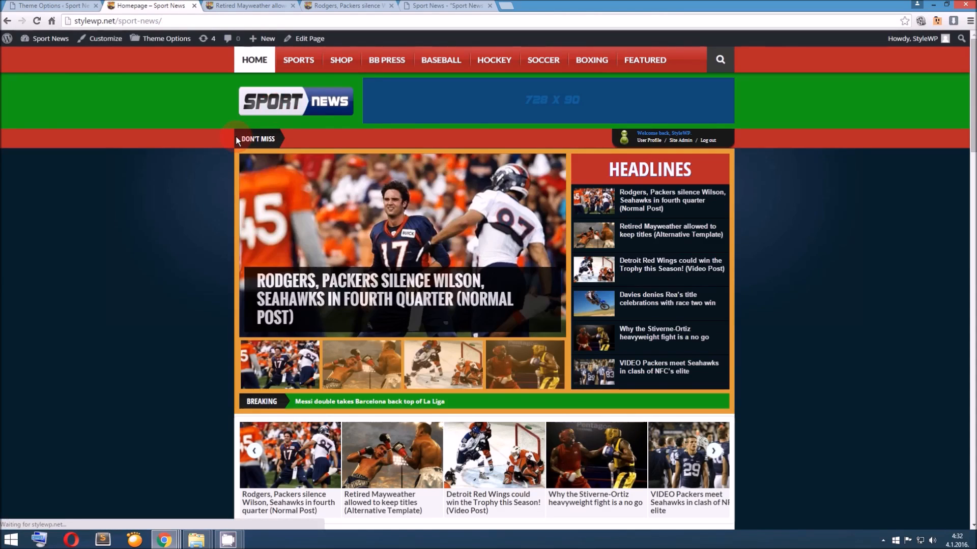
pyautogui.scroll(-3, 236, 136)
pyautogui.scroll(-6, 236, 137)
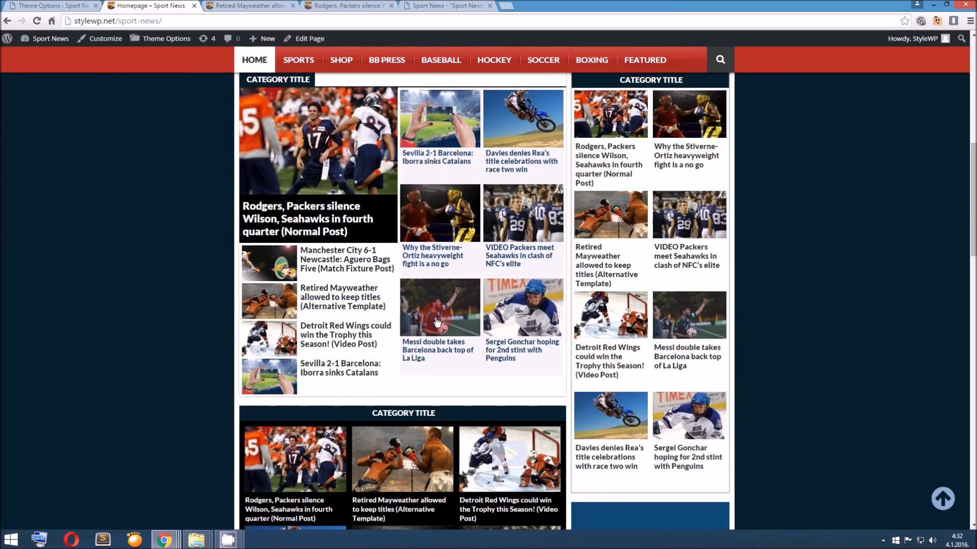
pyautogui.scroll(-2, 376, 151)
pyautogui.scroll(-2, 435, 311)
pyautogui.scroll(3, 365, 203)
pyautogui.scroll(-3, 365, 203)
pyautogui.scroll(-7, 429, 340)
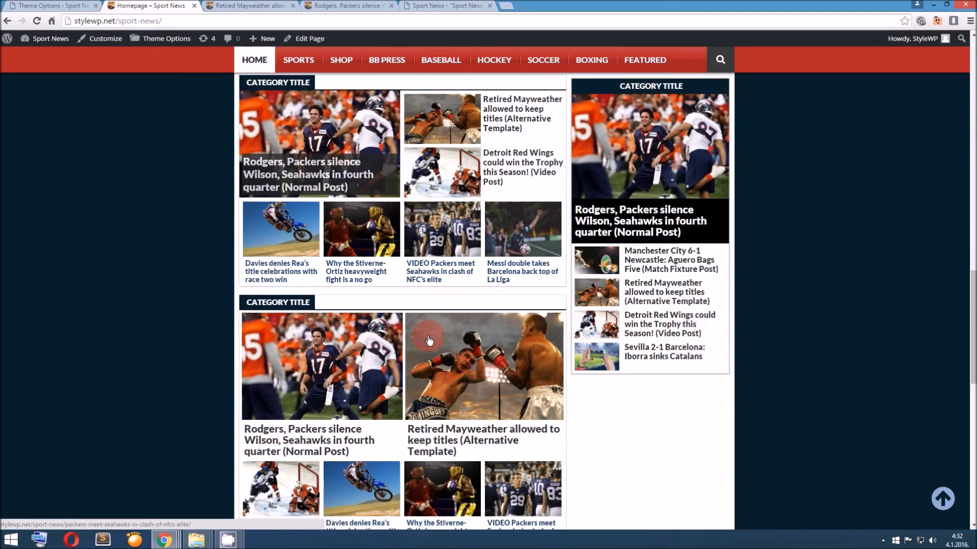
pyautogui.scroll(-8, 719, 239)
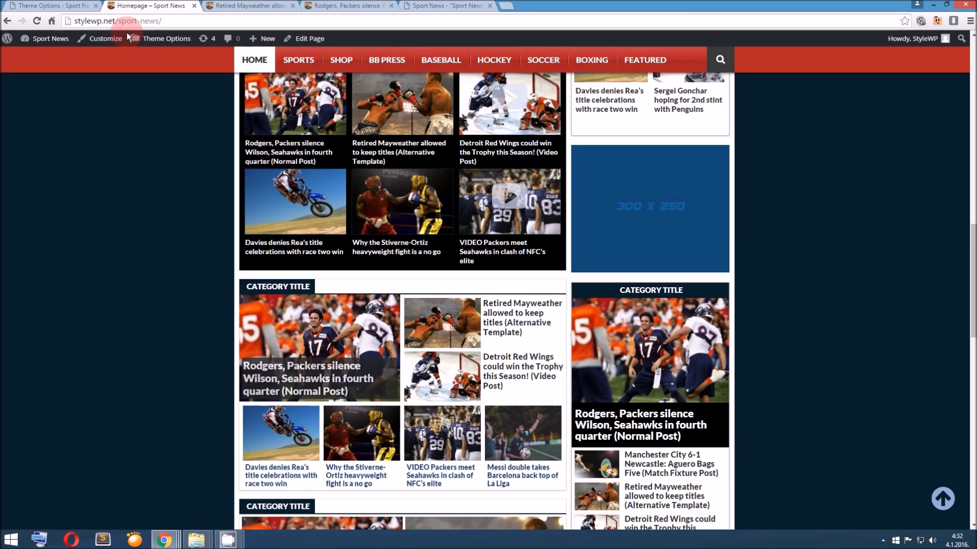
# Find the Post Title Primary Color and Secondary Color options and examine which homepage widget titles they apply to
pyautogui.click(69, 7)
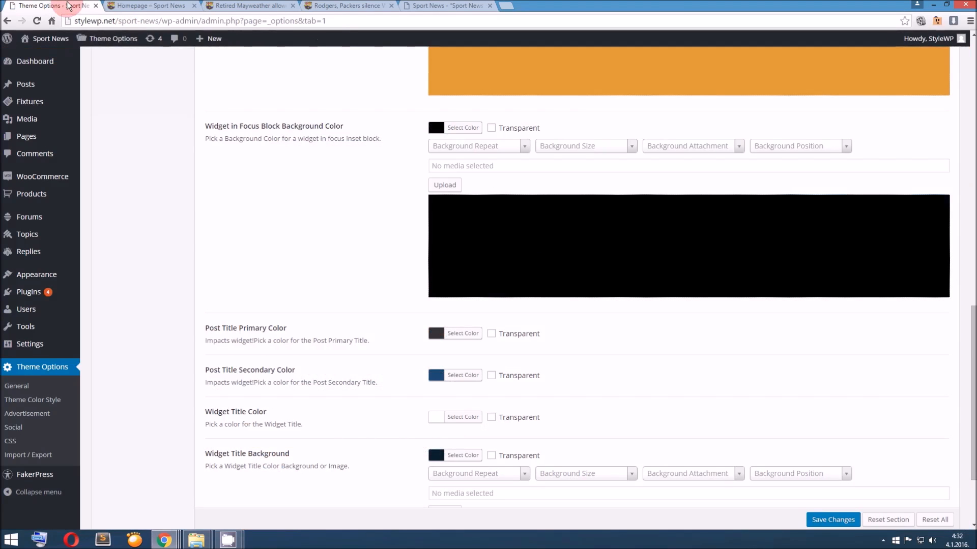
pyautogui.scroll(-2, 263, 198)
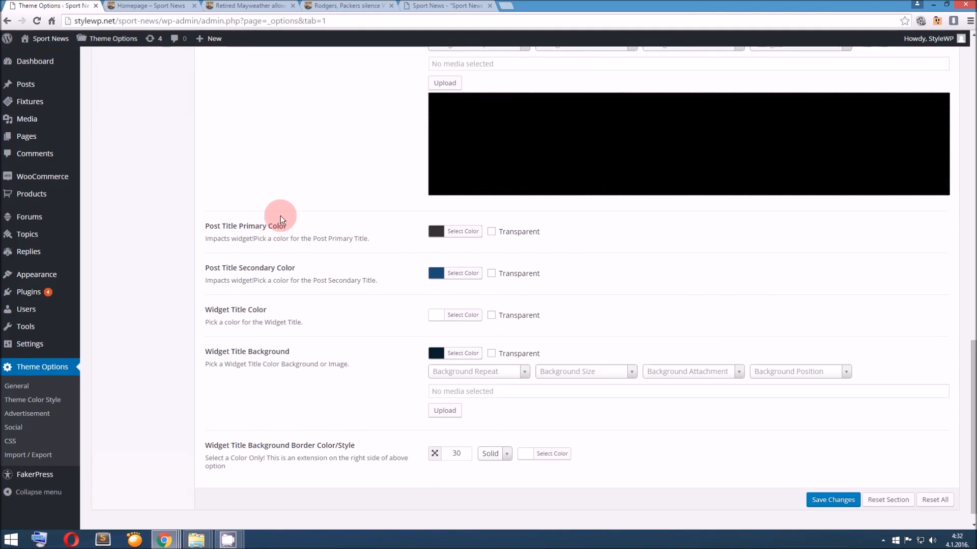
pyautogui.click(152, 6)
pyautogui.scroll(-3, 321, 173)
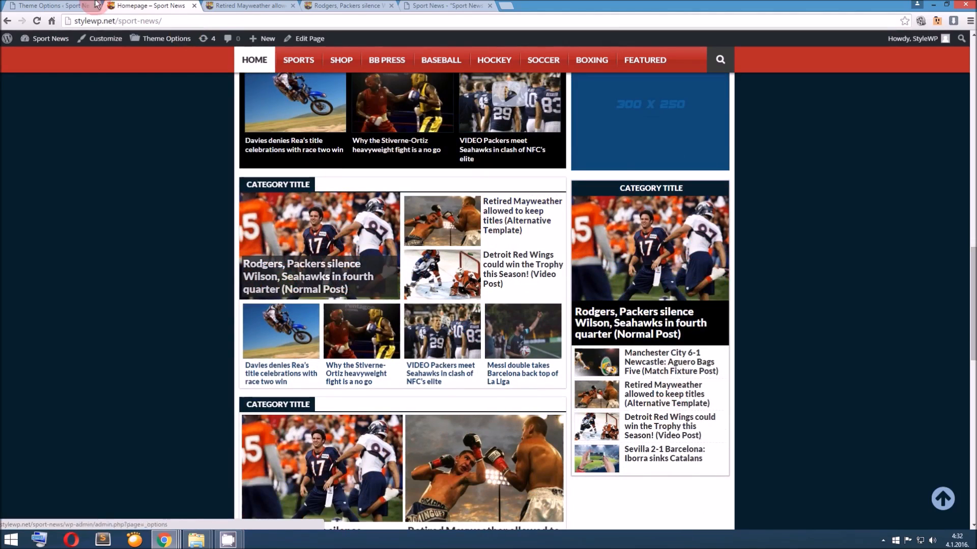
pyautogui.click(50, 6)
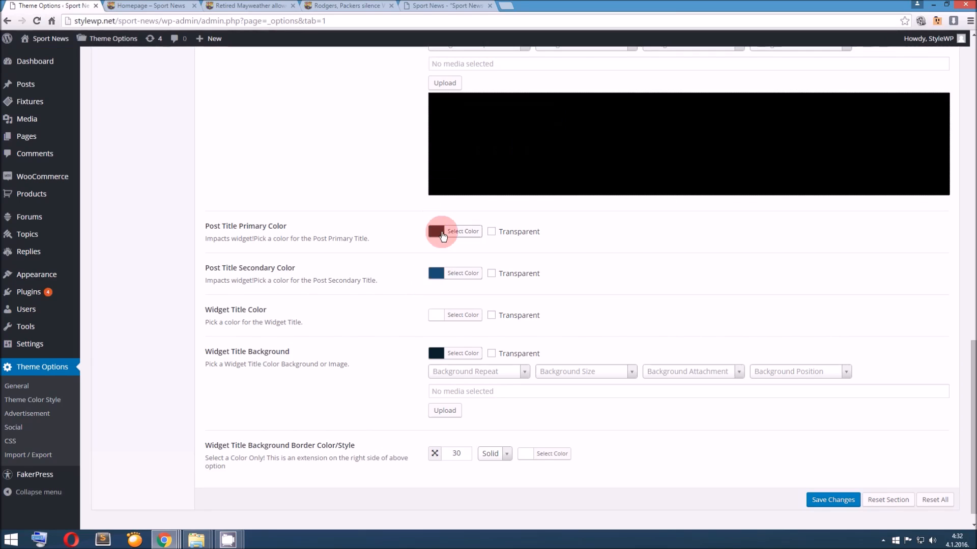
pyautogui.click(152, 6)
pyautogui.scroll(-5, 305, 255)
pyautogui.click(342, 304)
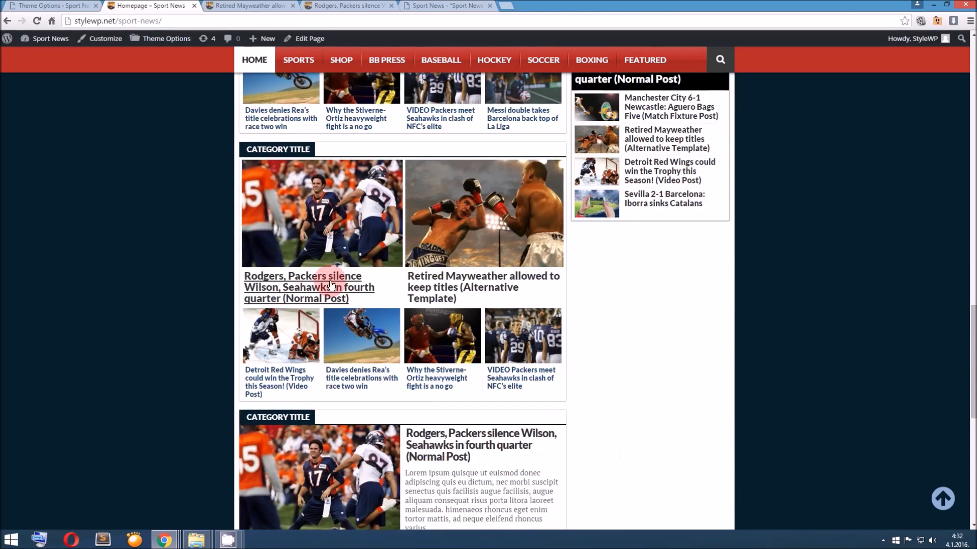
pyautogui.scroll(-3, 432, 300)
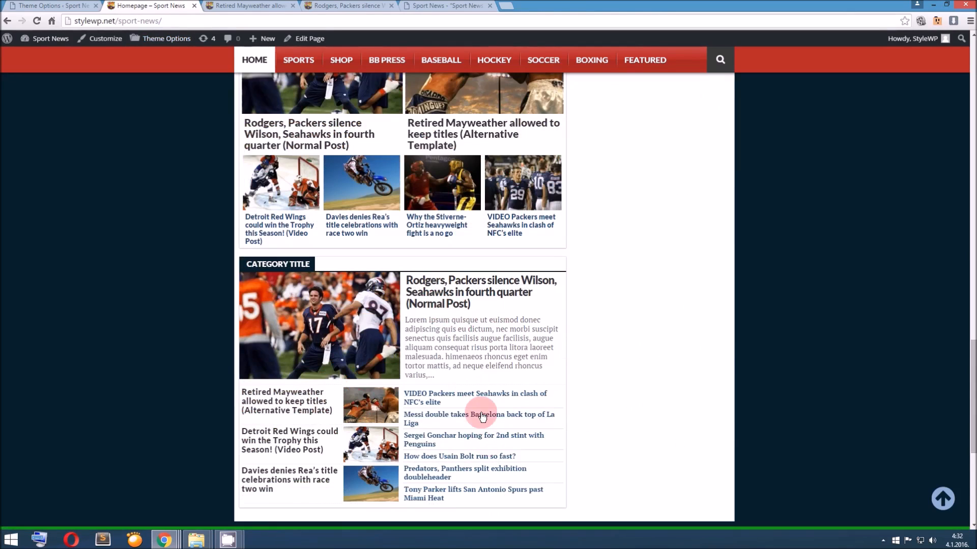
pyautogui.scroll(4, 473, 438)
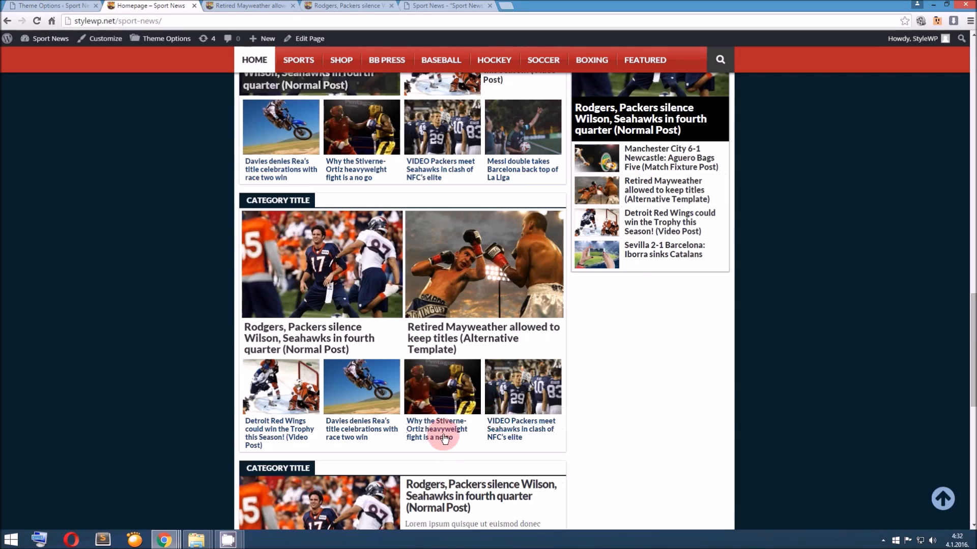
# Set the Post Title Primary Color to red #dd3333 and save the theme options
pyautogui.click(61, 6)
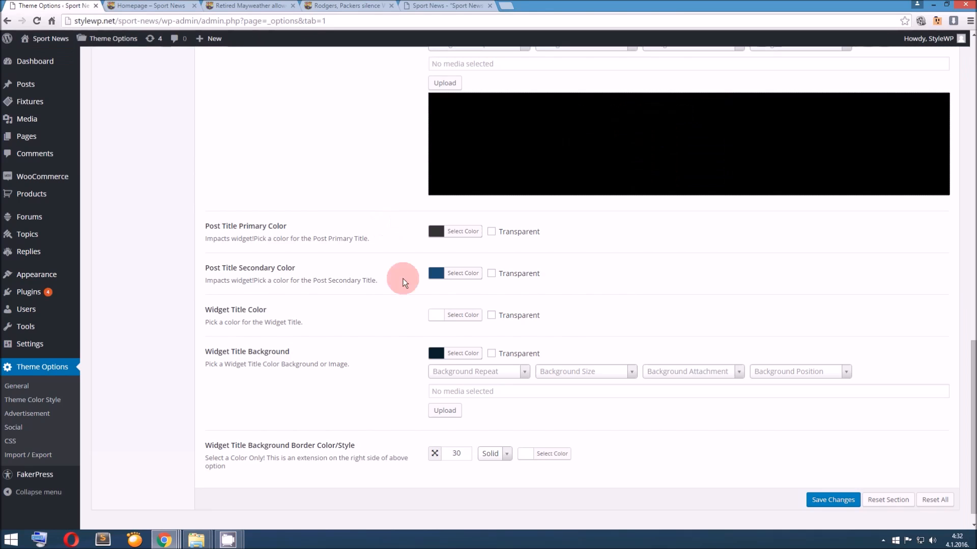
pyautogui.click(436, 231)
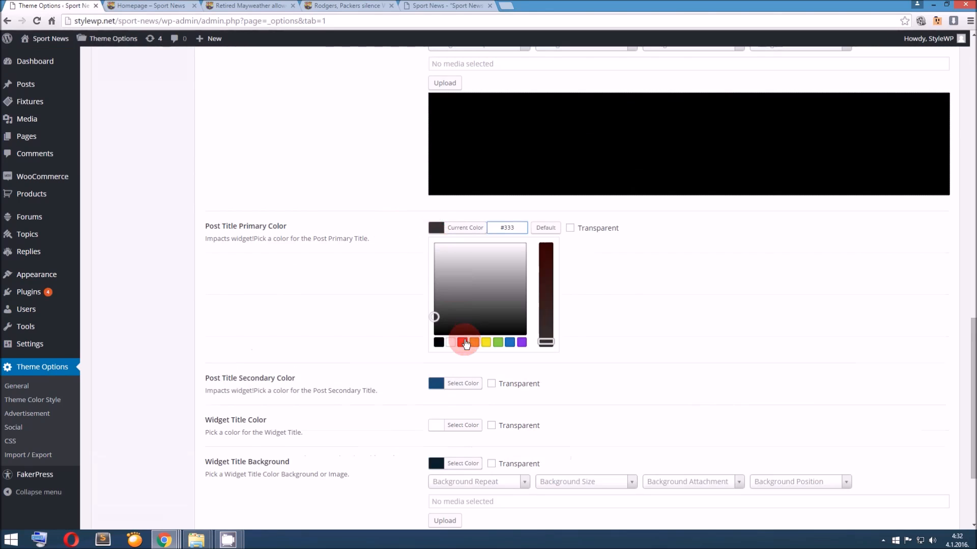
pyautogui.click(462, 342)
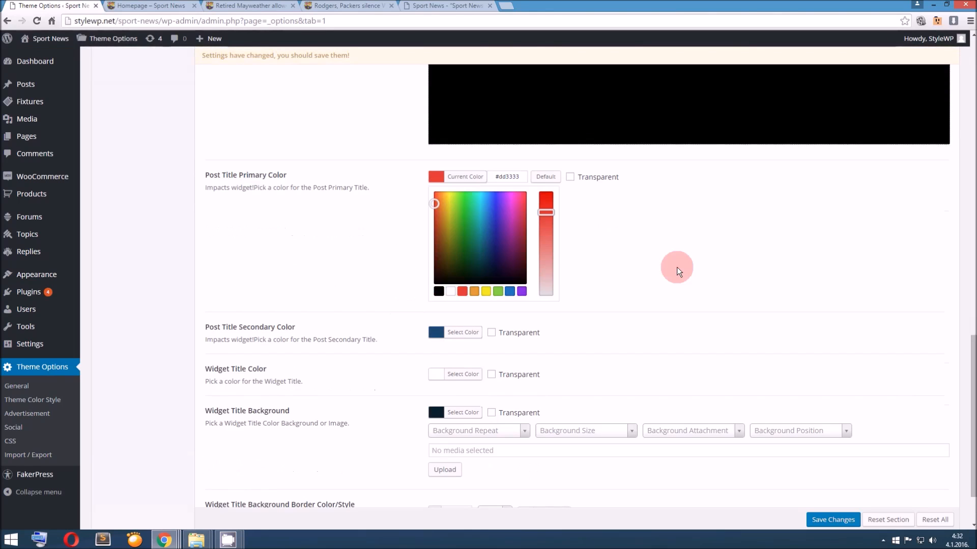
pyautogui.click(829, 487)
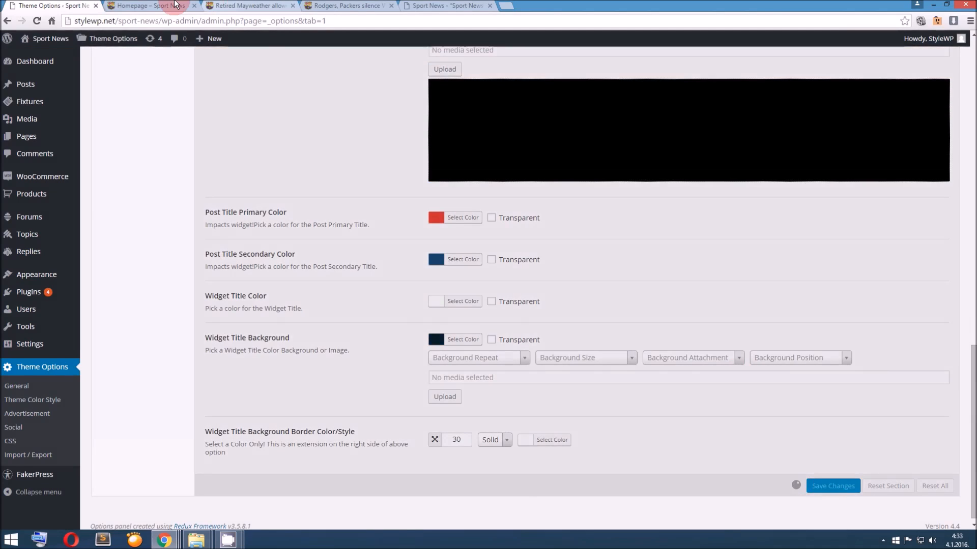
# Reload the homepage and check the color of the primary post titles in the carousel and category widgets
pyautogui.click(148, 6)
pyautogui.click(254, 60)
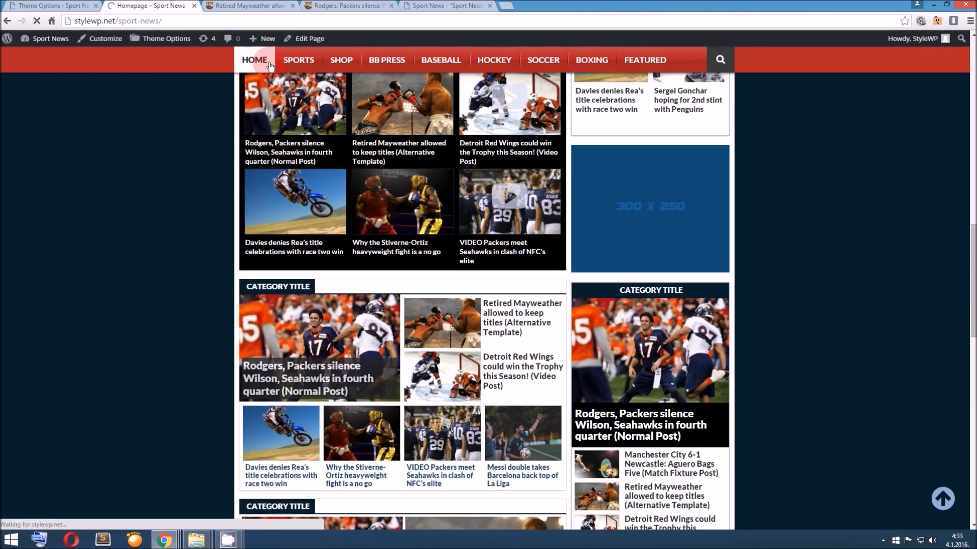
pyautogui.scroll(-5, 315, 136)
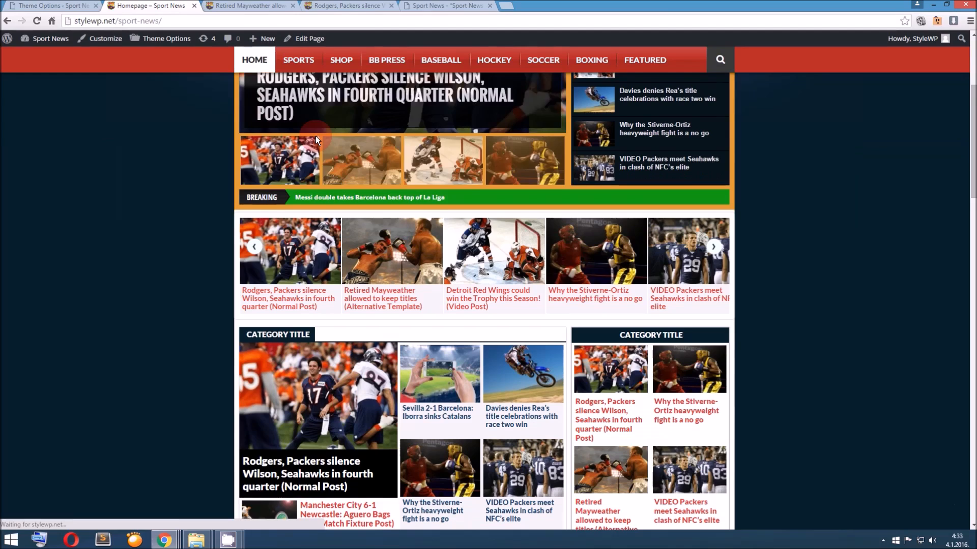
pyautogui.scroll(-2, 315, 136)
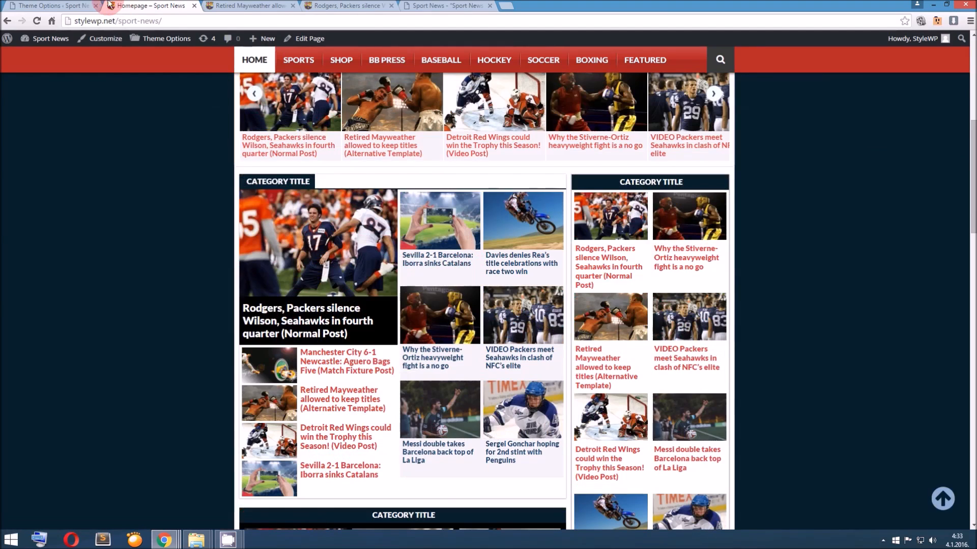
# Set the Post Title Secondary Color to green #81d742 and save the theme options
pyautogui.click(56, 5)
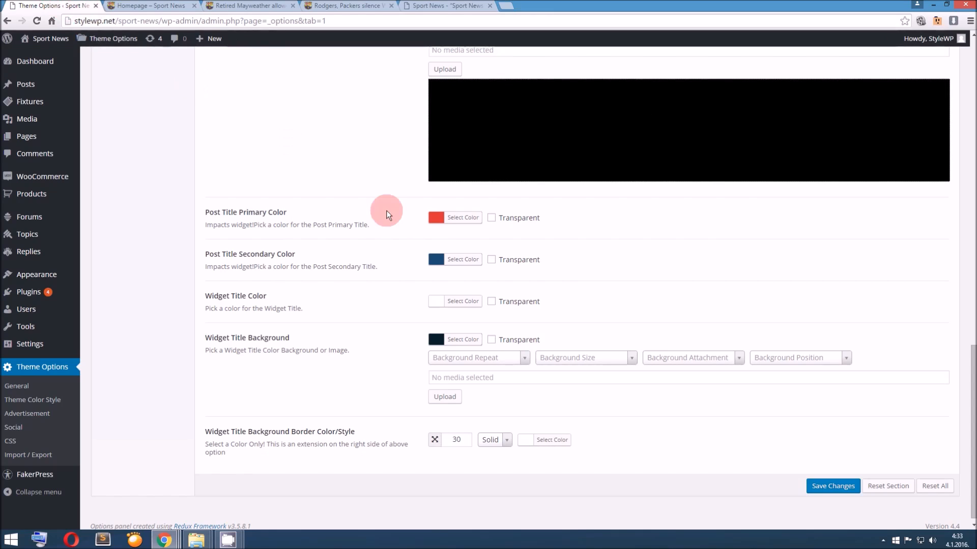
pyautogui.click(434, 259)
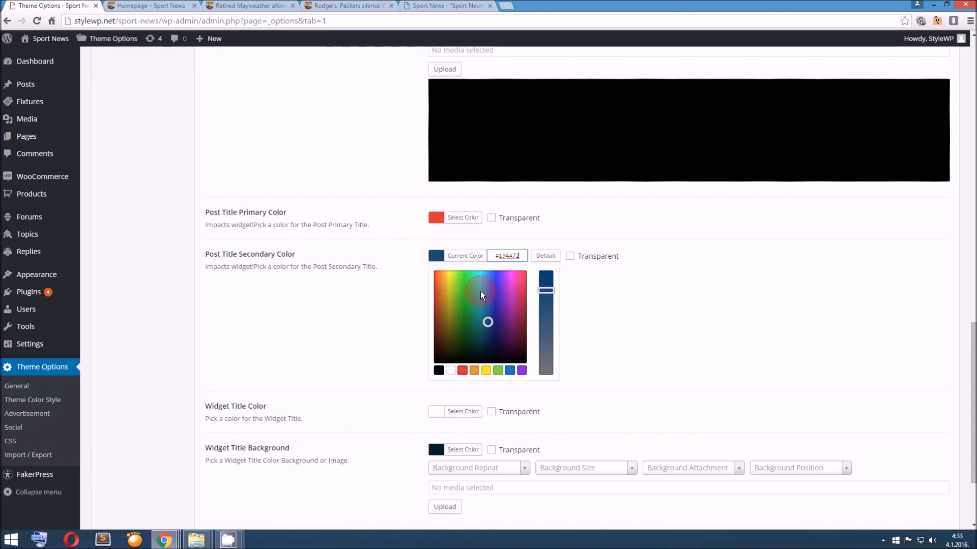
pyautogui.click(498, 370)
pyautogui.scroll(-3, 641, 365)
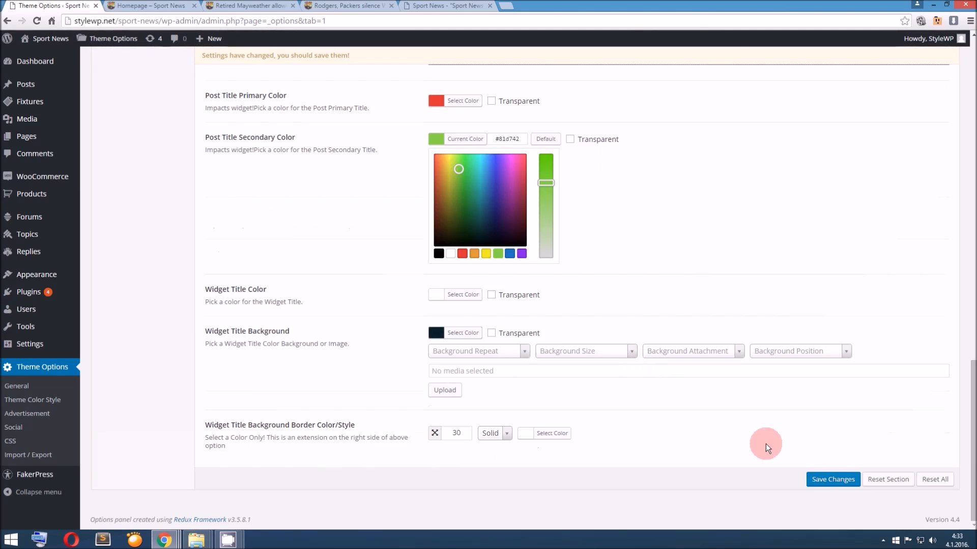
pyautogui.click(828, 480)
# Reload the homepage and check the color of the secondary post titles across the category widgets
pyautogui.click(178, 6)
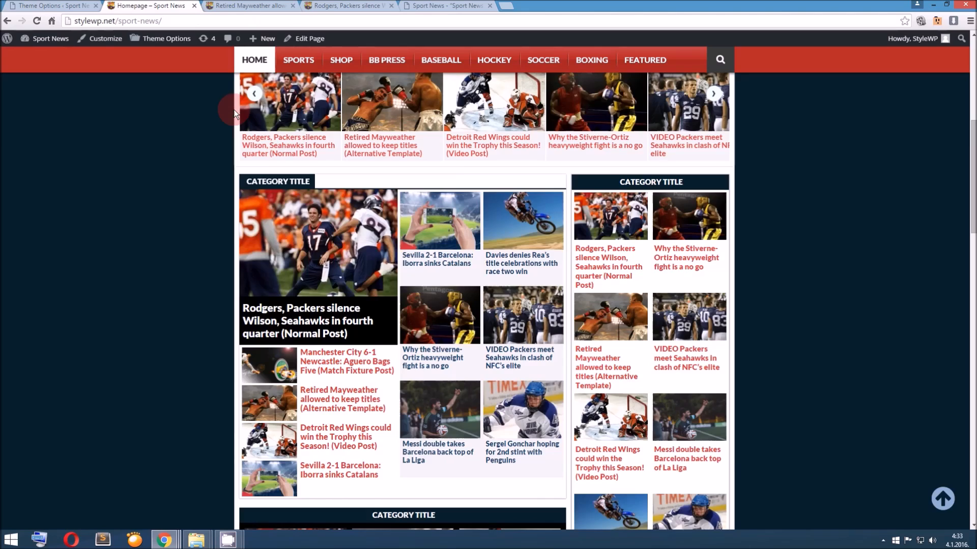
pyautogui.scroll(7, 233, 109)
pyautogui.click(260, 65)
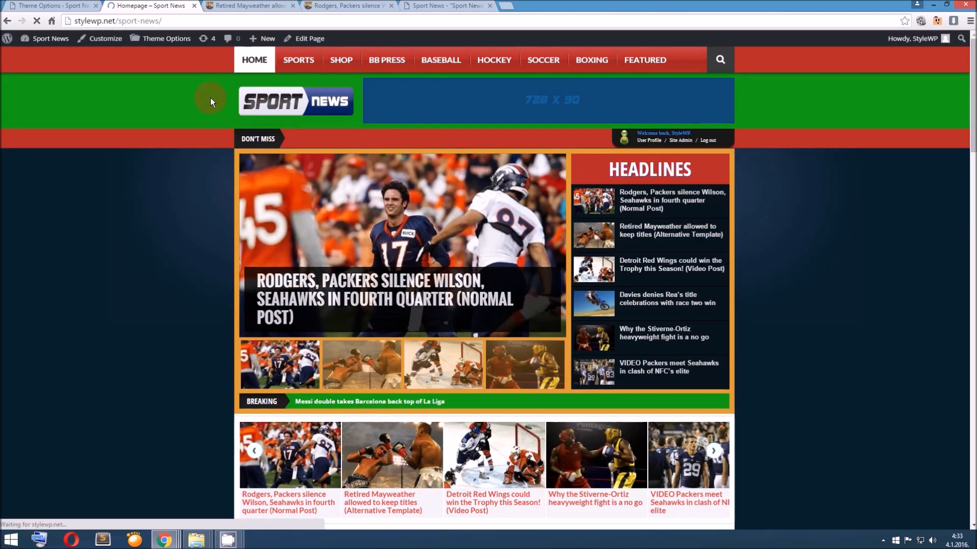
pyautogui.scroll(-7, 234, 148)
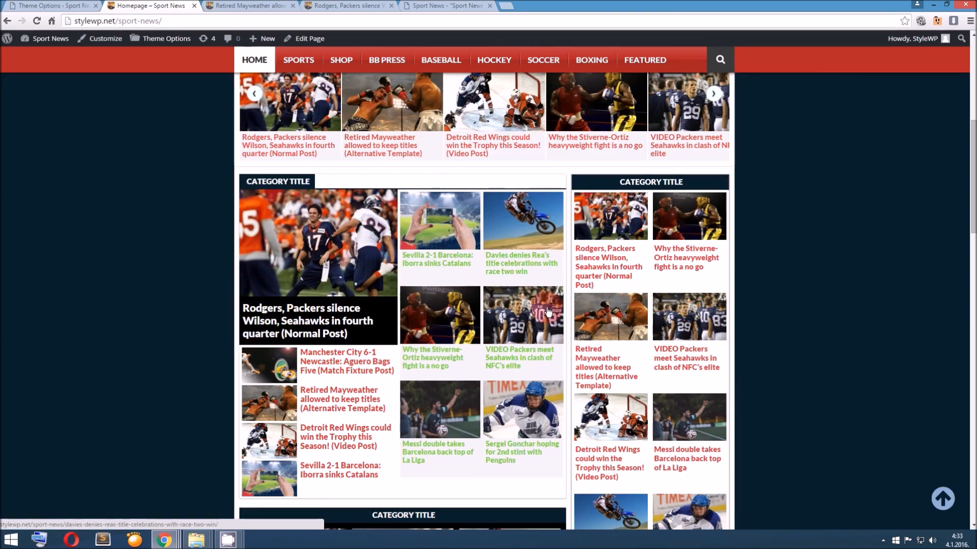
pyautogui.scroll(-10, 524, 362)
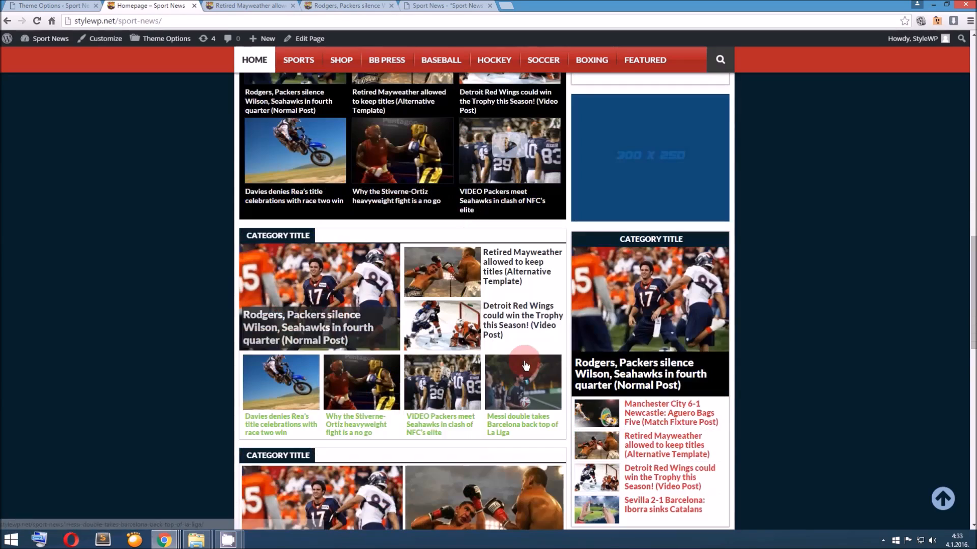
pyautogui.scroll(-1, 526, 366)
pyautogui.scroll(2, 485, 373)
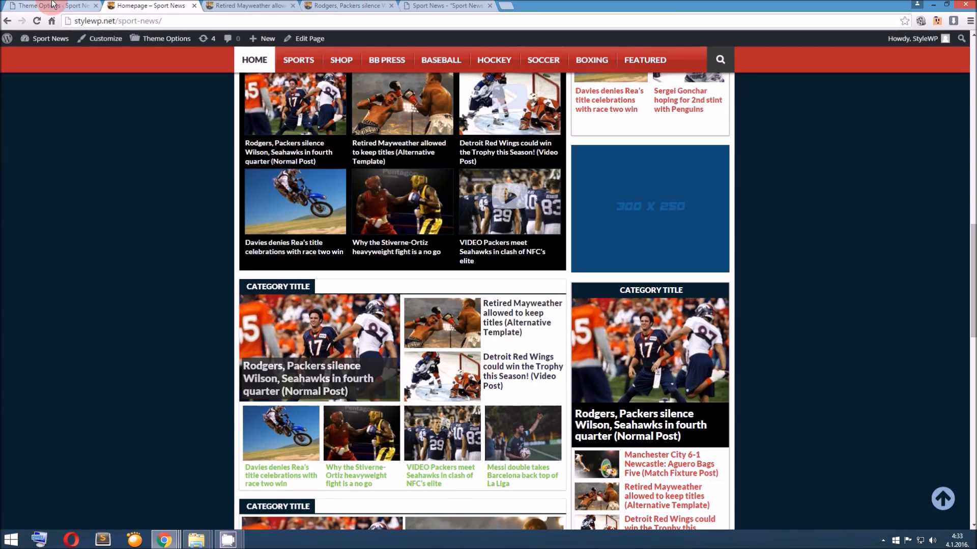
pyautogui.scroll(-9, 368, 279)
pyautogui.scroll(2, 368, 279)
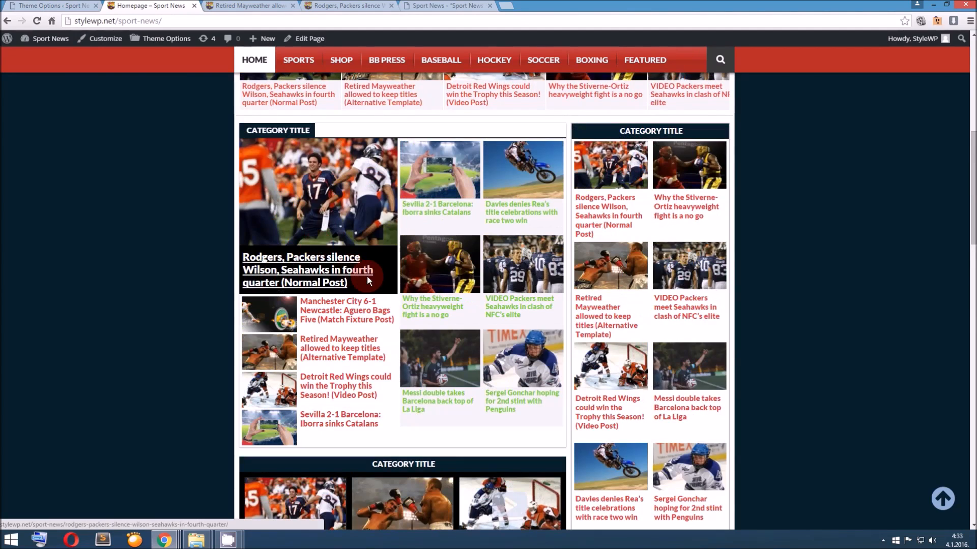
pyautogui.scroll(1, 392, 280)
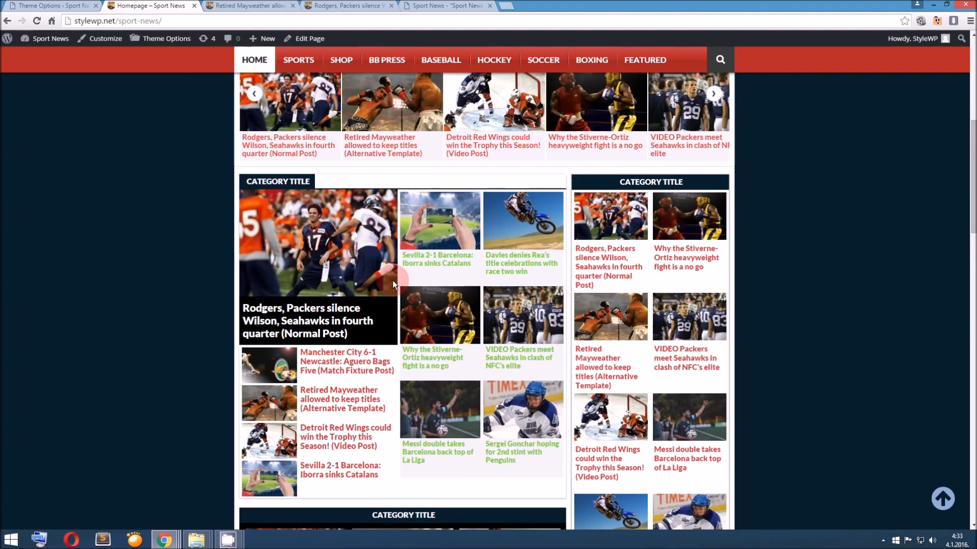
# Compare the primary and secondary post title color options with the titles in the homepage carousel, category and sidebar widgets
pyautogui.hotkey('ctrl', 'shift', 'Tab')
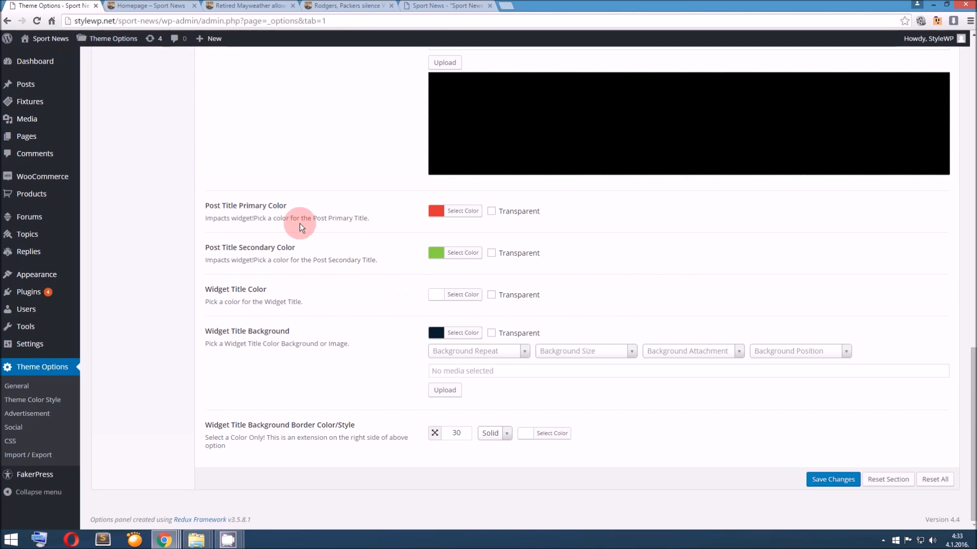
pyautogui.hotkey('ctrl', 'Tab')
pyautogui.scroll(-1, 324, 277)
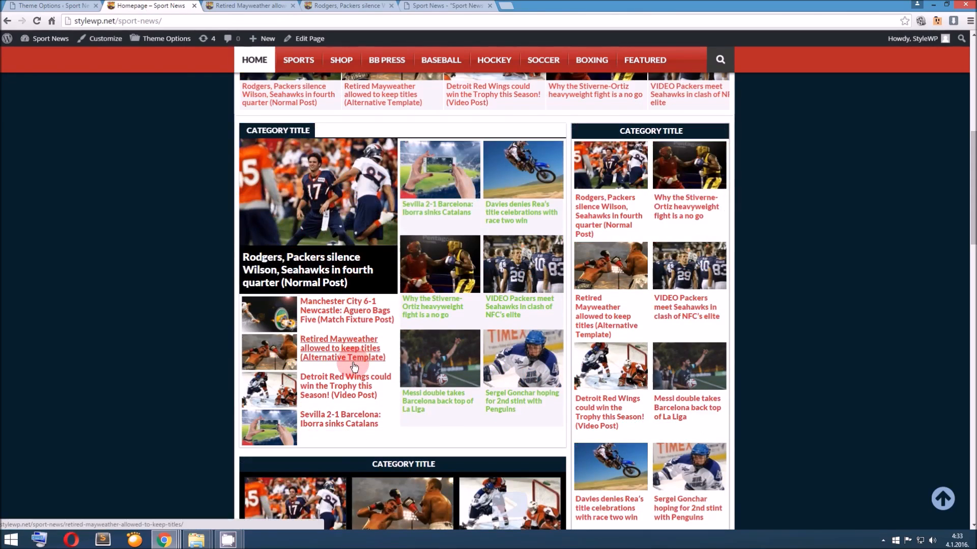
pyautogui.click(59, 6)
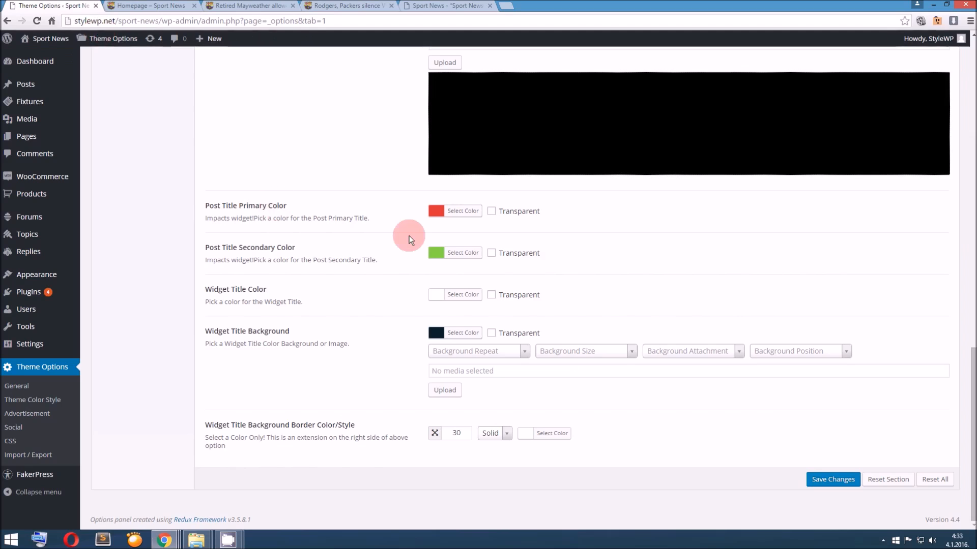
pyautogui.click(150, 5)
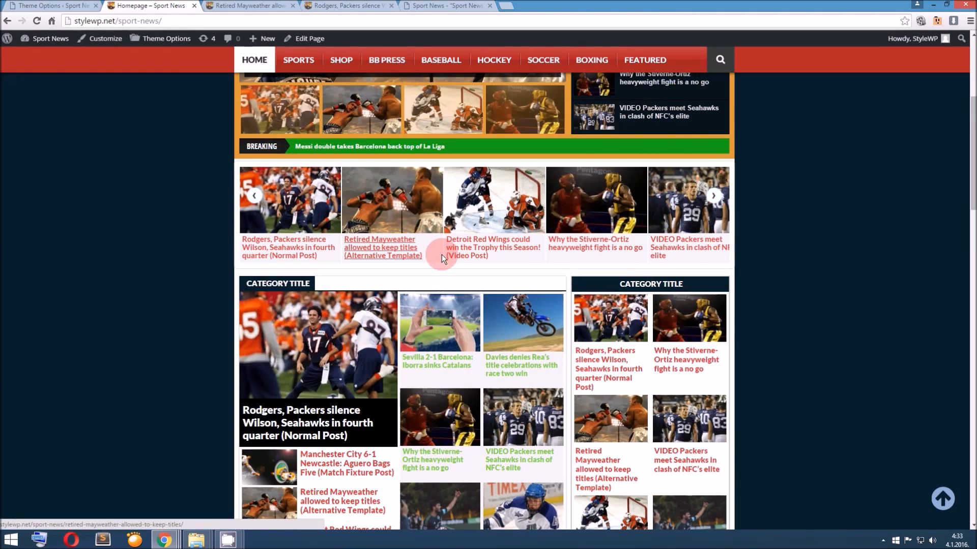
pyautogui.scroll(-2, 576, 288)
pyautogui.scroll(-6, 651, 310)
pyautogui.scroll(3, 616, 316)
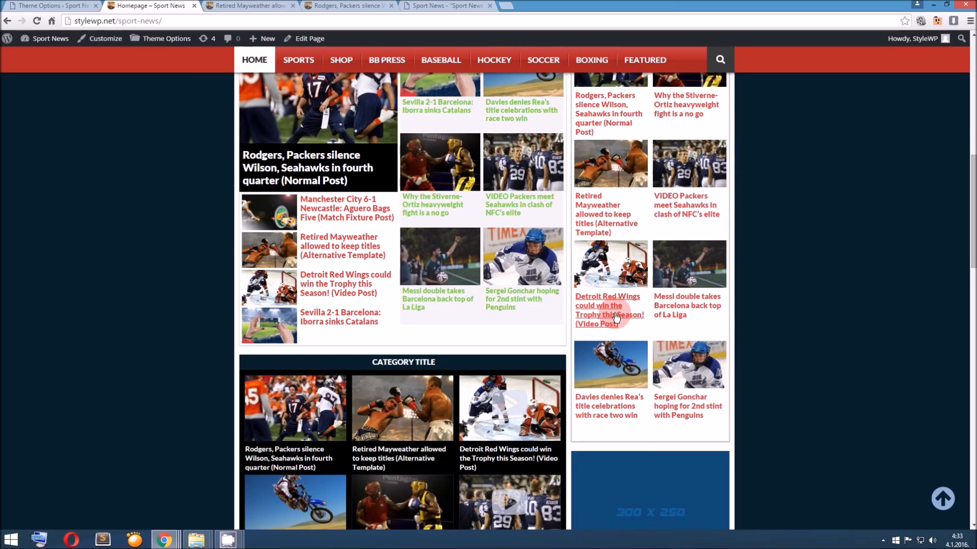
pyautogui.scroll(1, 616, 317)
pyautogui.moveTo(383, 215); pyautogui.dragTo(249, 204)
pyautogui.click(380, 213)
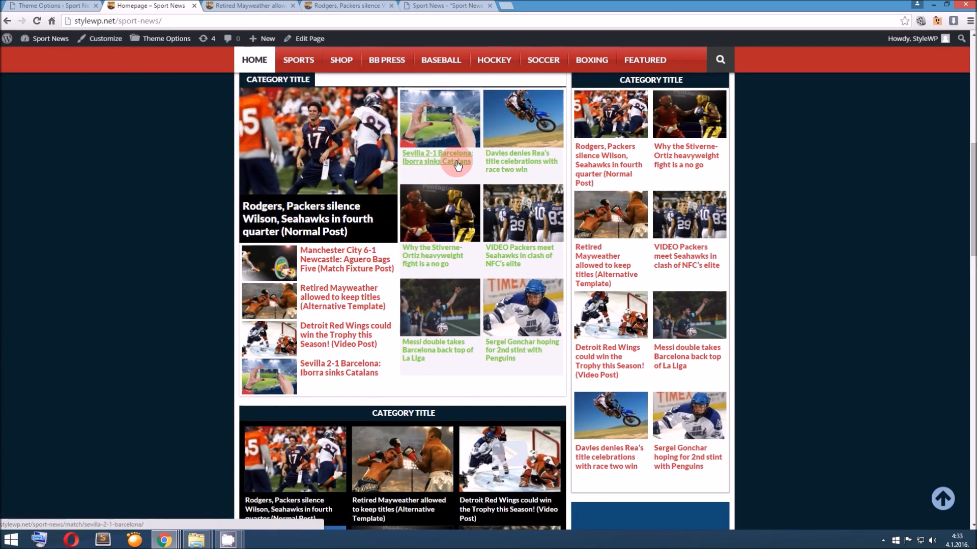
pyautogui.scroll(-6, 458, 164)
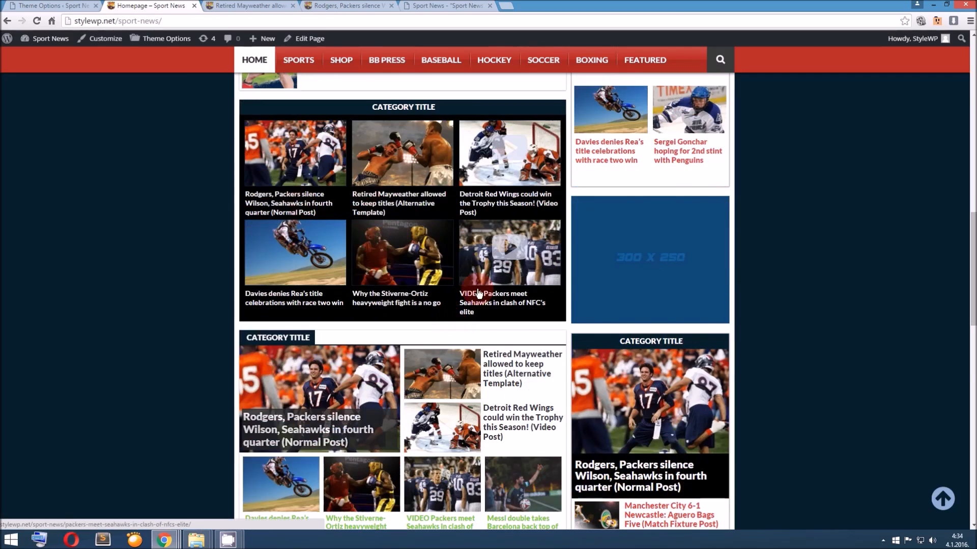
# Check the post title colors in the lower homepage category widgets against the Post Title color options
pyautogui.scroll(-4, 478, 294)
pyautogui.scroll(3, 406, 270)
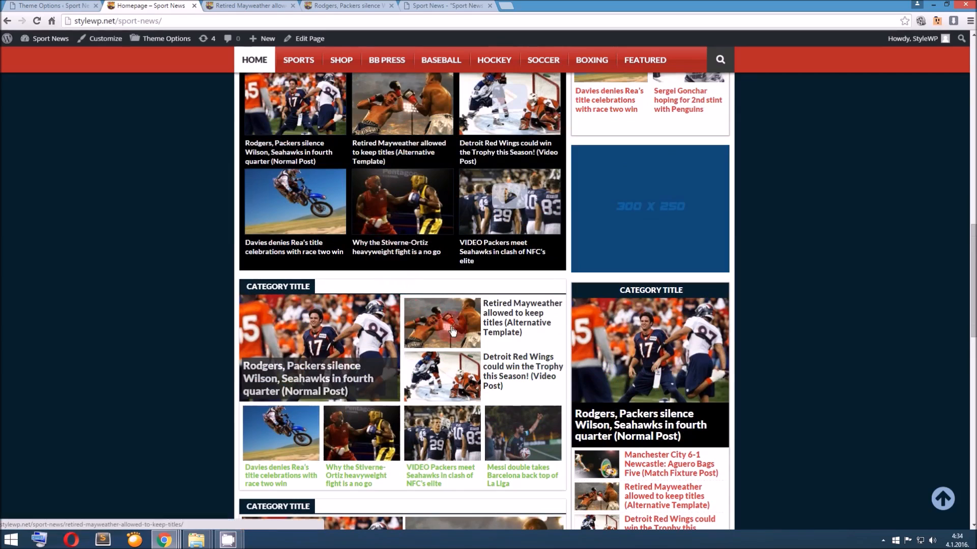
pyautogui.click(382, 377)
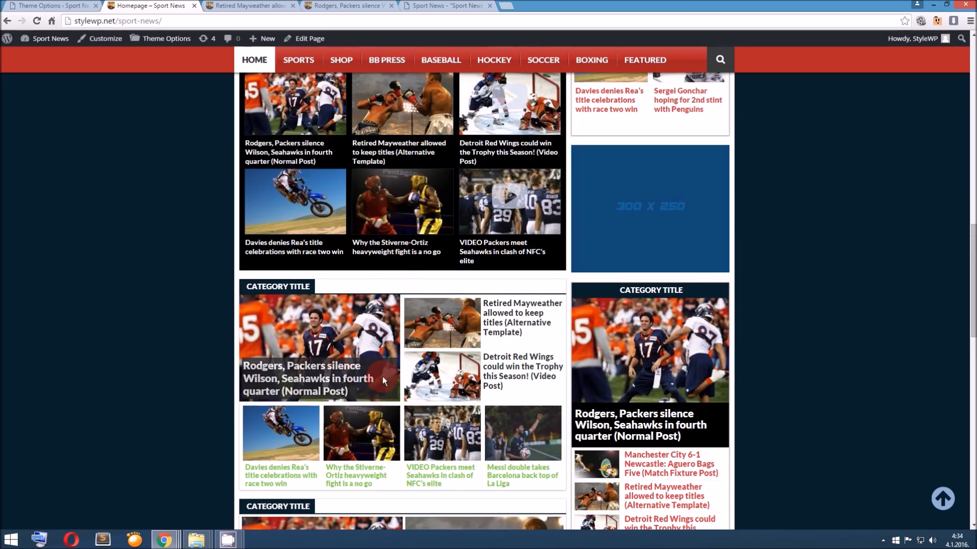
pyautogui.click(299, 476)
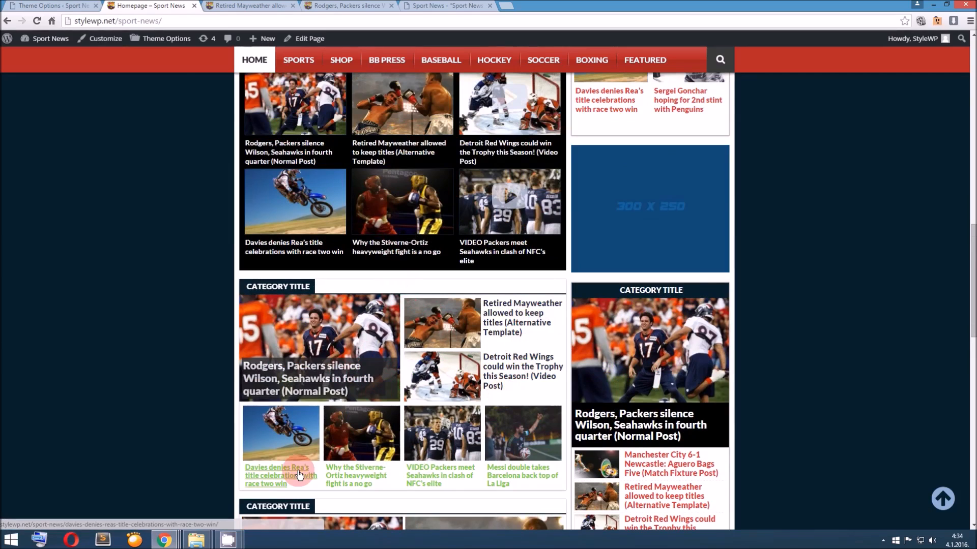
pyautogui.click(56, 6)
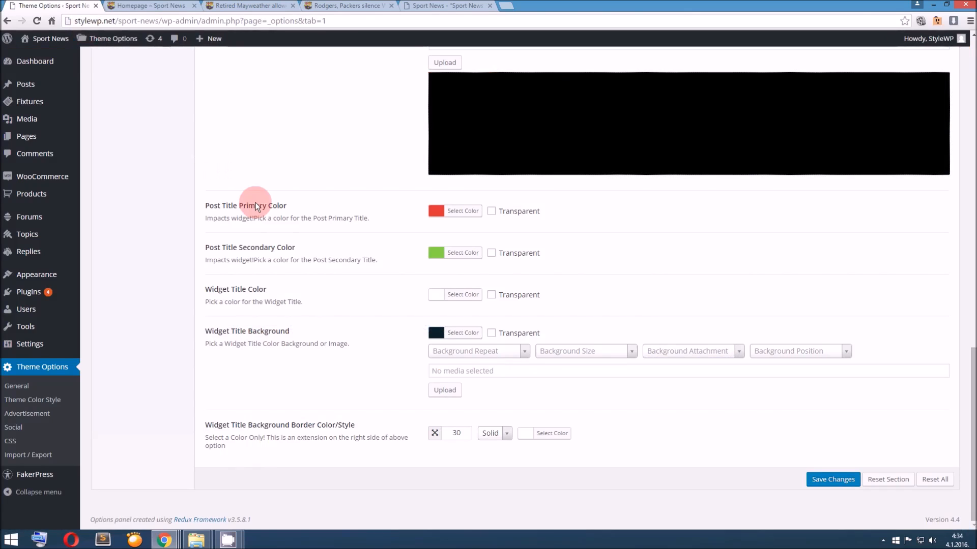
# Compare the Widget Title Background and border options with the category title bars of the homepage widgets
pyautogui.hotkey('ctrl', 'Tab')
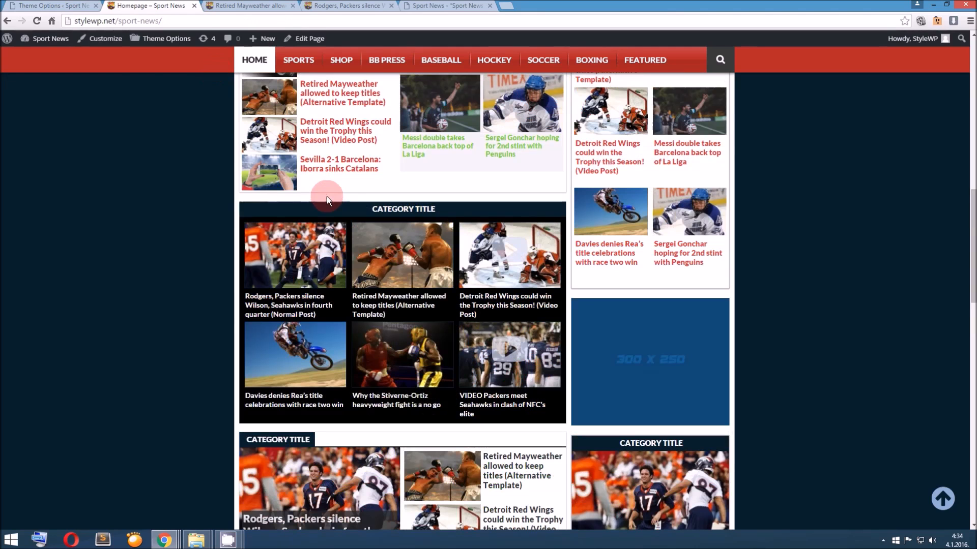
pyautogui.moveTo(250, 206); pyautogui.dragTo(532, 216)
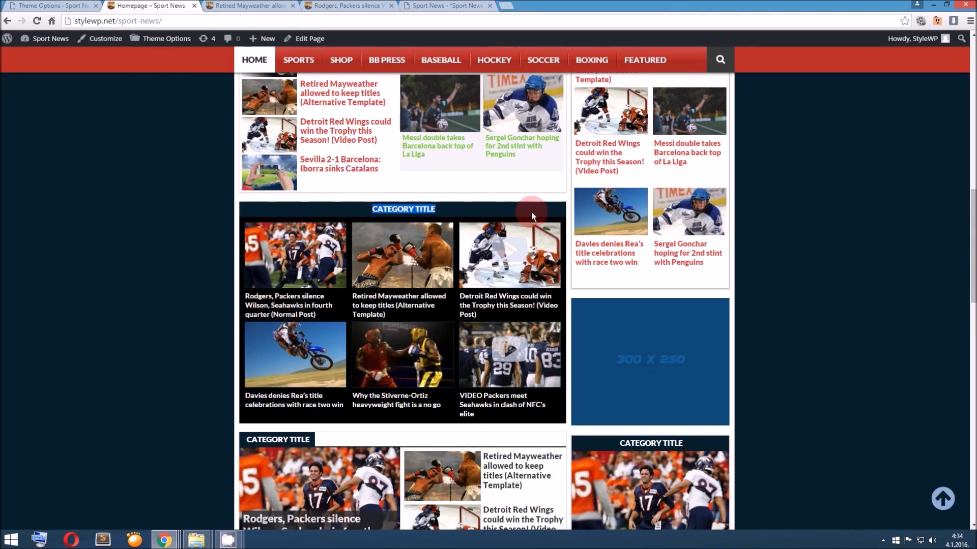
pyautogui.scroll(-3, 313, 215)
pyautogui.moveTo(312, 285); pyautogui.dragTo(255, 289)
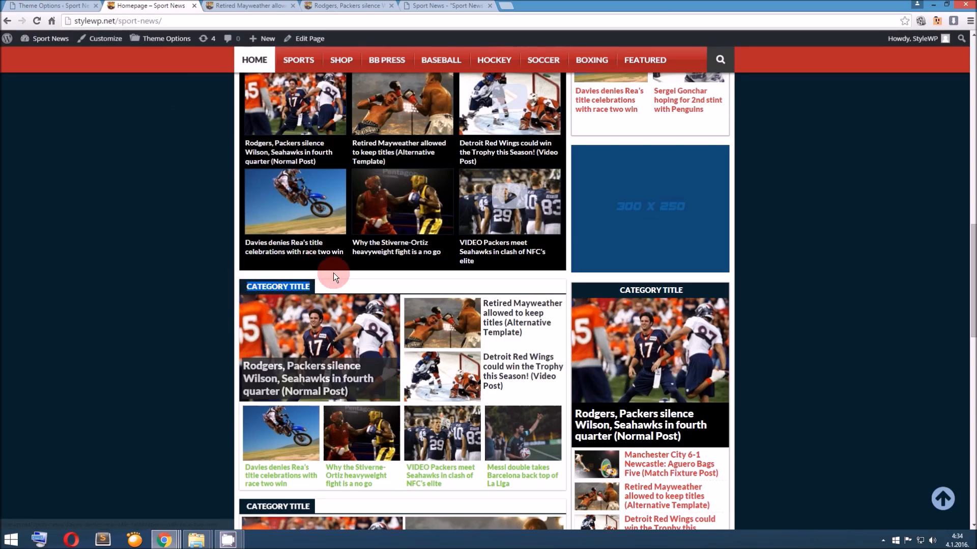
pyautogui.click(319, 291)
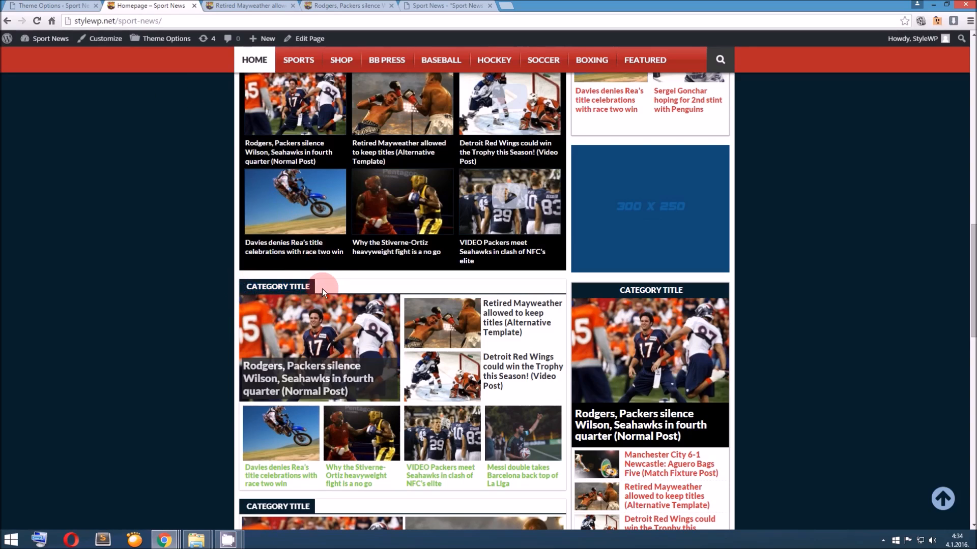
pyautogui.click(51, 5)
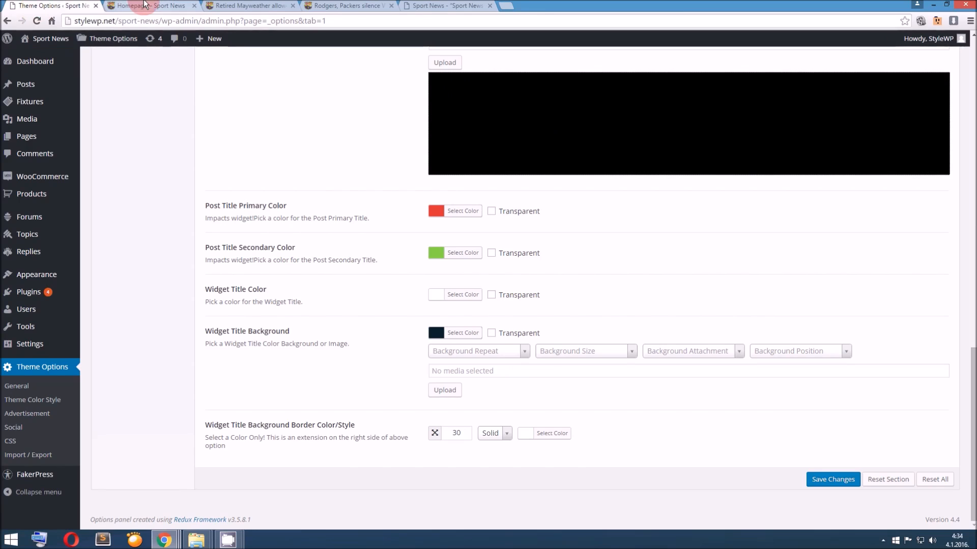
pyautogui.moveTo(204, 441); pyautogui.dragTo(223, 438)
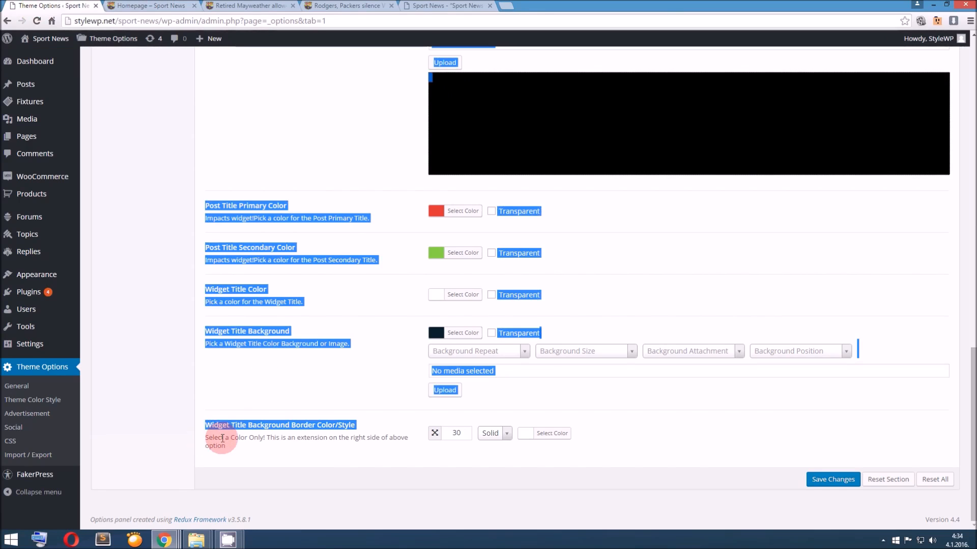
pyautogui.click(292, 439)
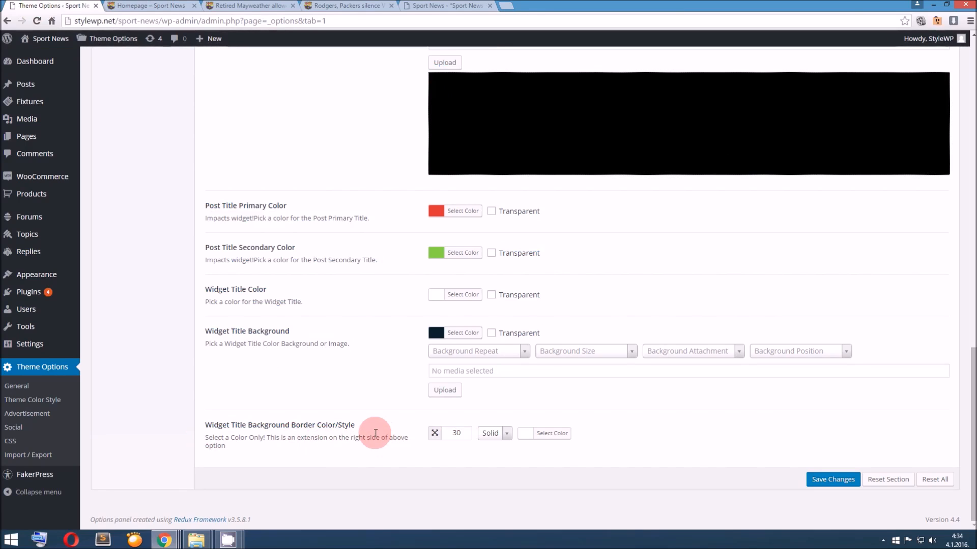
# Check the Theme Stylesheet selection, and set the Widget Title Background color to dark blue #2110a5
pyautogui.scroll(20, 372, 432)
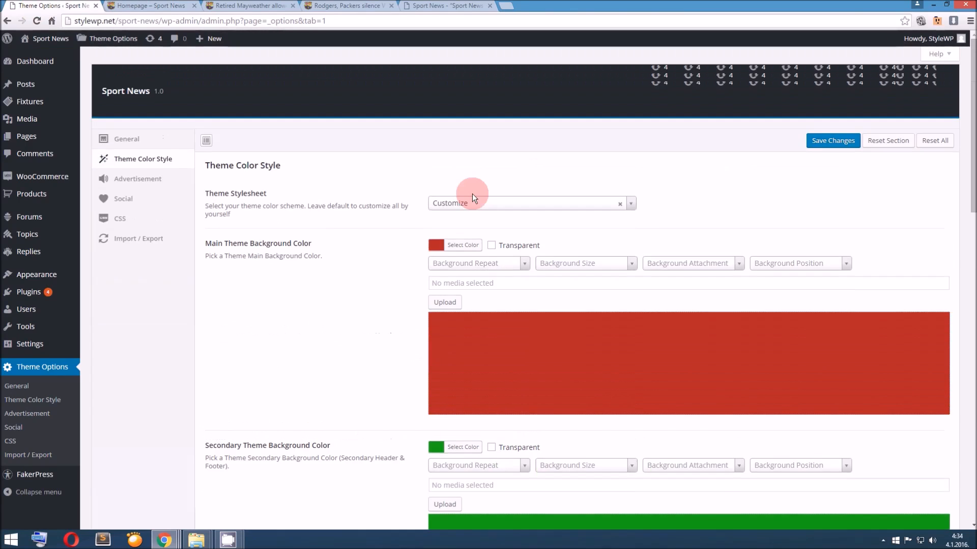
pyautogui.click(472, 203)
pyautogui.click(401, 184)
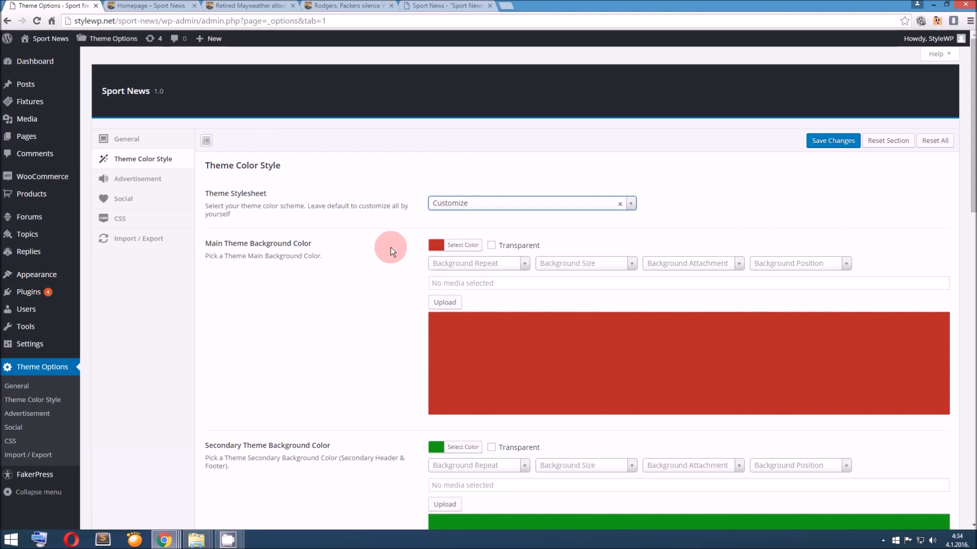
pyautogui.scroll(-2, 361, 295)
pyautogui.scroll(-15, 361, 295)
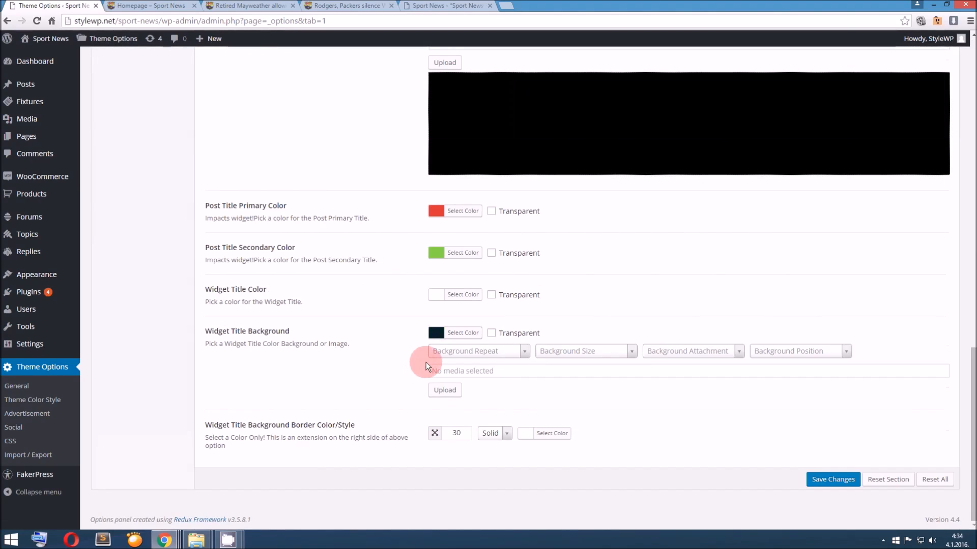
pyautogui.click(435, 332)
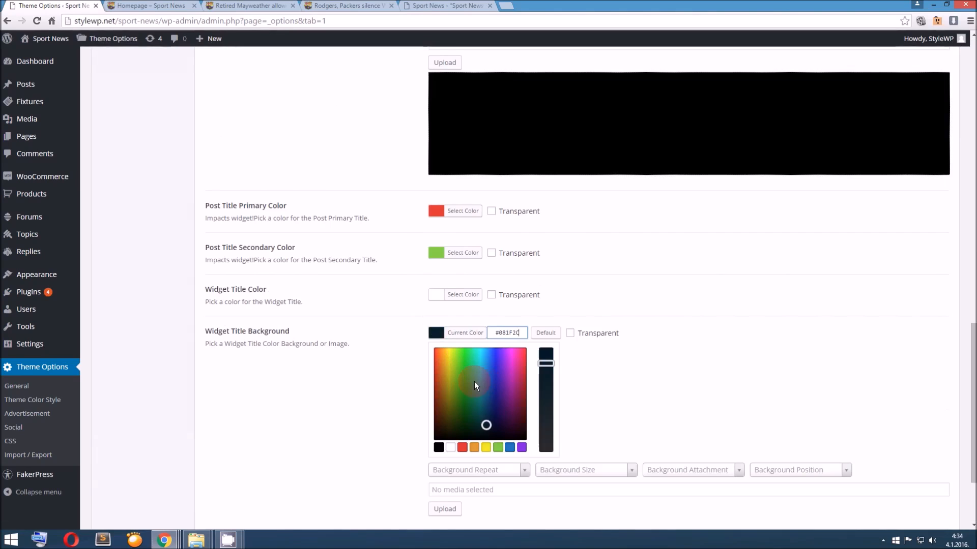
pyautogui.click(474, 381)
pyautogui.click(519, 384)
pyautogui.moveTo(519, 384); pyautogui.dragTo(498, 381)
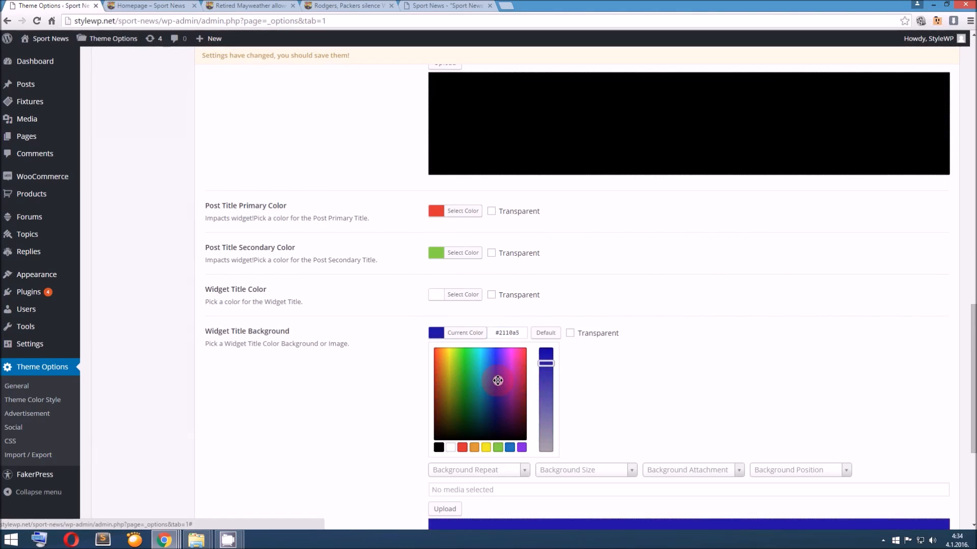
pyautogui.click(370, 368)
# Set the Widget Title Background Border color to red and save the theme options
pyautogui.scroll(-2, 387, 374)
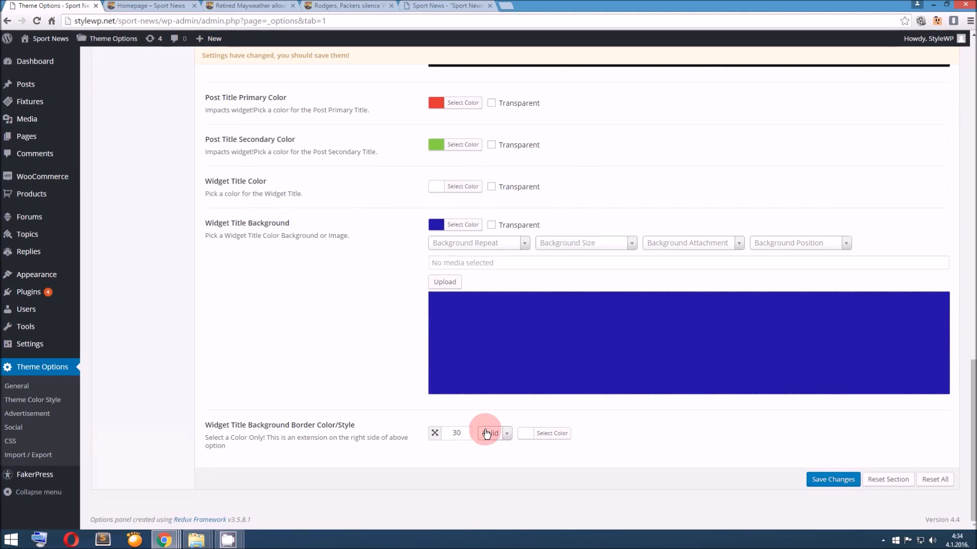
pyautogui.click(524, 435)
pyautogui.scroll(-2, 548, 446)
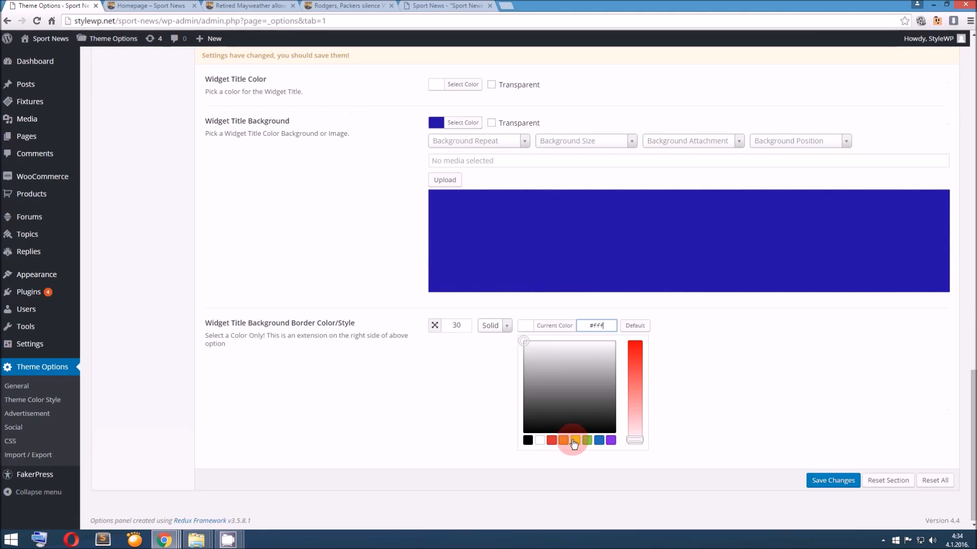
pyautogui.moveTo(637, 381); pyautogui.dragTo(637, 364)
pyautogui.click(817, 482)
pyautogui.click(297, 59)
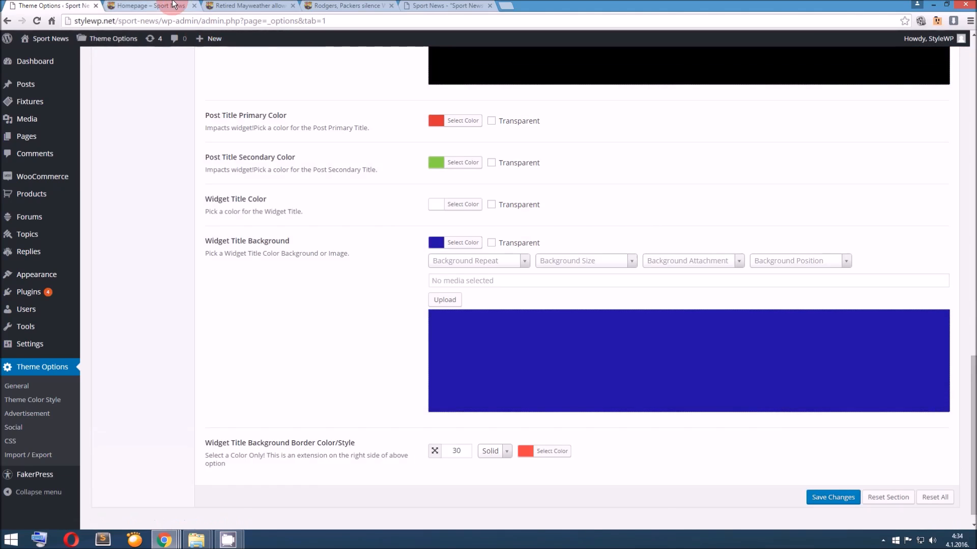
# Reload the homepage and check the background and border colors of the category widget titles
pyautogui.click(176, 6)
pyautogui.scroll(5, 300, 140)
pyautogui.click(258, 102)
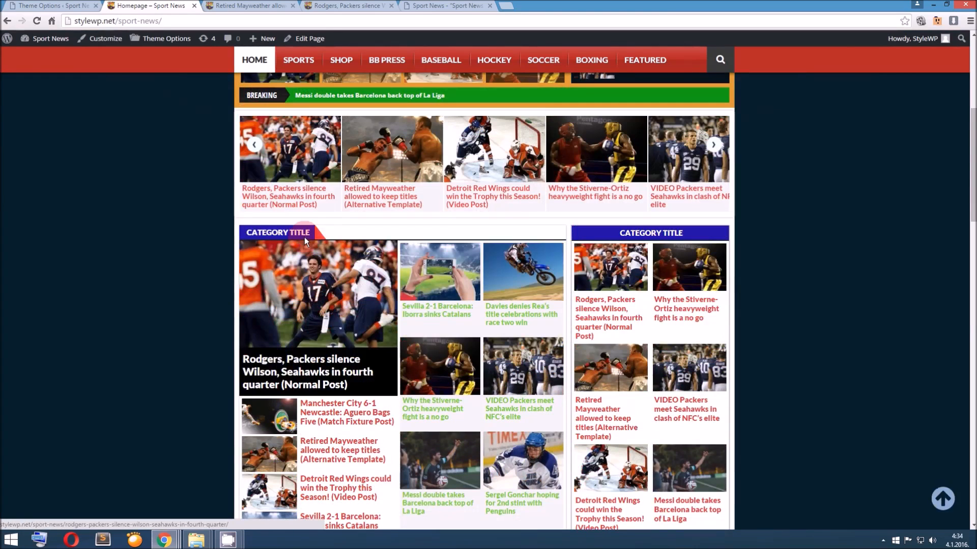
pyautogui.moveTo(312, 231)
pyautogui.mouseDown()
pyautogui.moveTo(234, 233)
pyautogui.moveTo(309, 231)
pyautogui.mouseUp()
# Review the widget title border's width, style and color options, and compare them with the title bars throughout the homepage
pyautogui.click(33, 5)
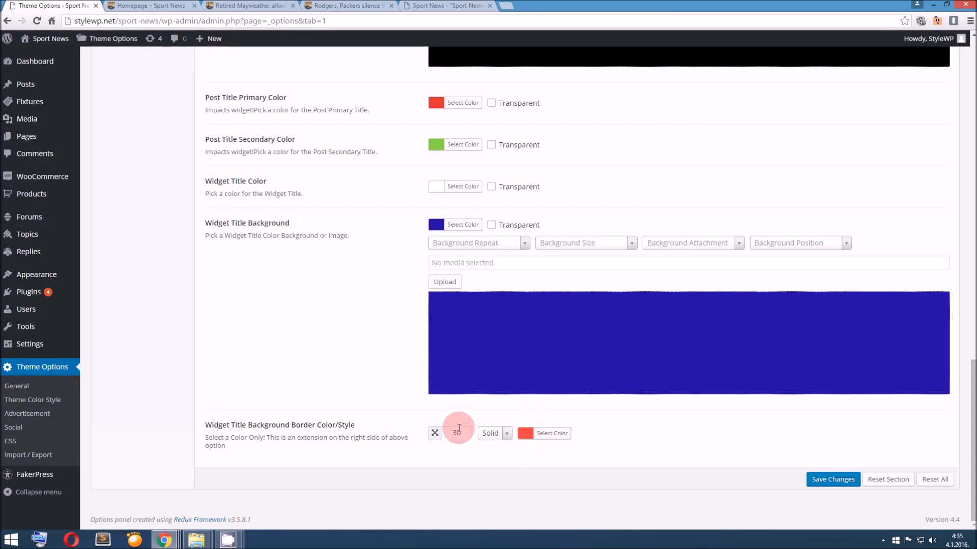
pyautogui.moveTo(462, 437); pyautogui.dragTo(450, 435)
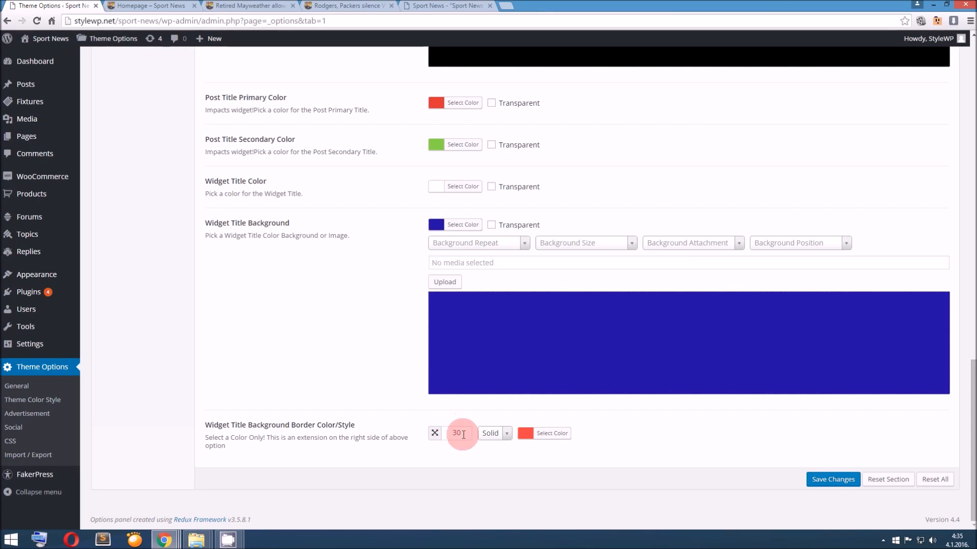
pyautogui.click(514, 434)
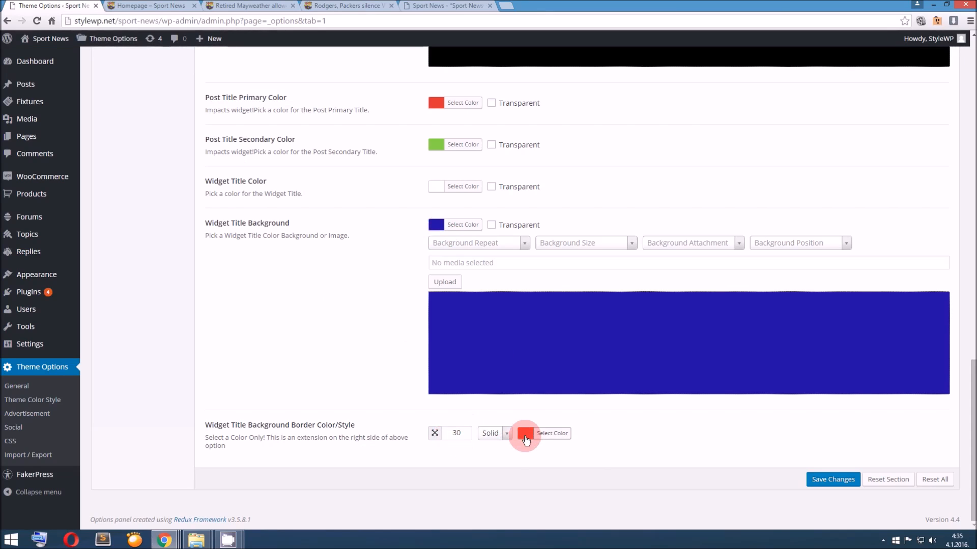
pyautogui.click(152, 6)
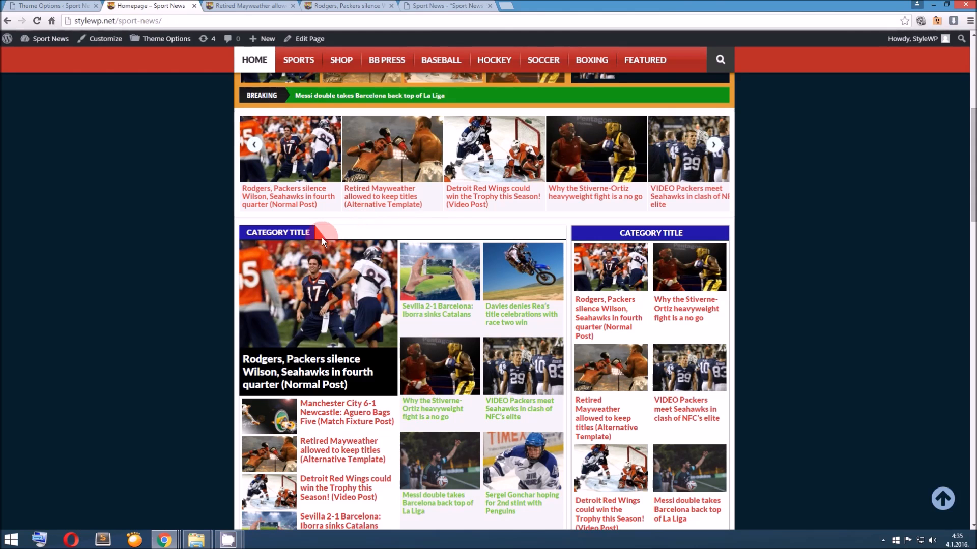
pyautogui.scroll(-15, 321, 236)
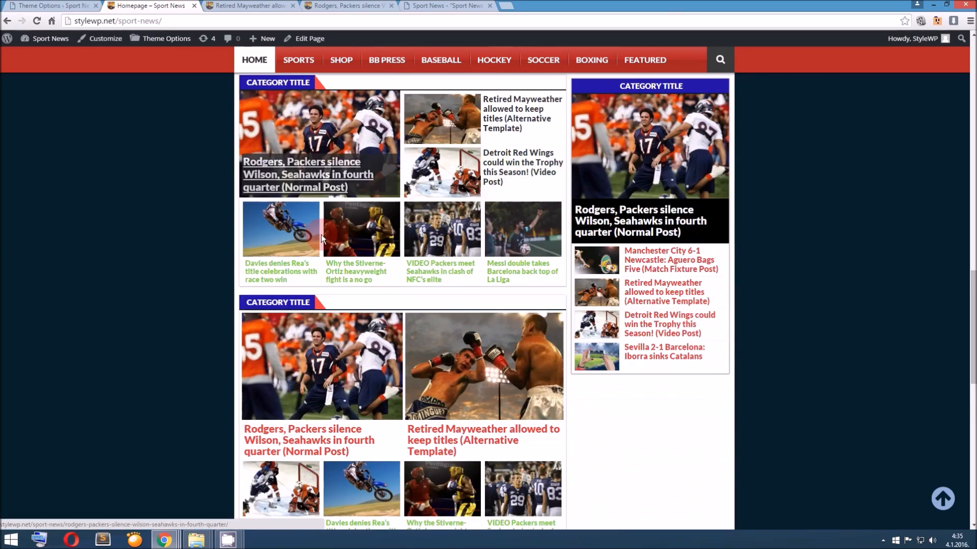
pyautogui.scroll(-1, 322, 234)
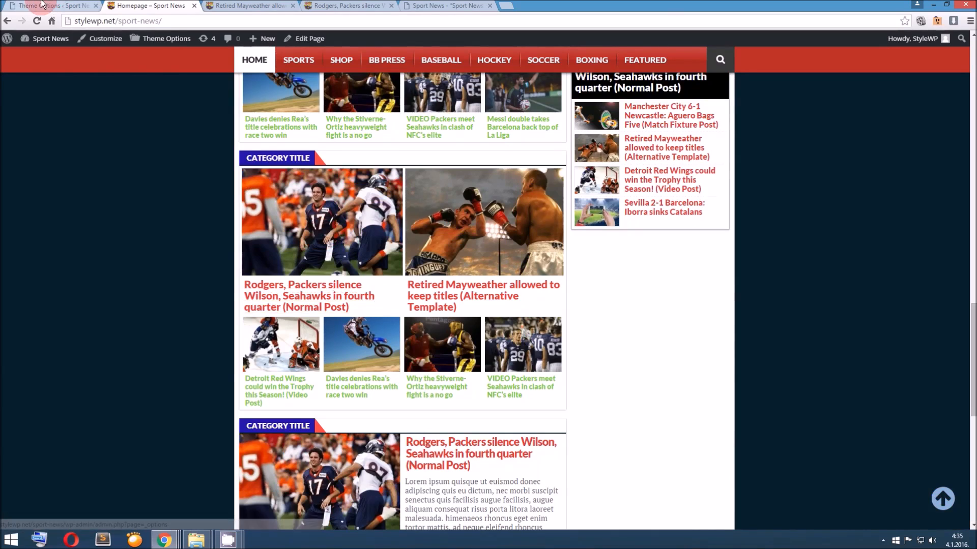
pyautogui.scroll(2, 450, 326)
pyautogui.scroll(14, 450, 325)
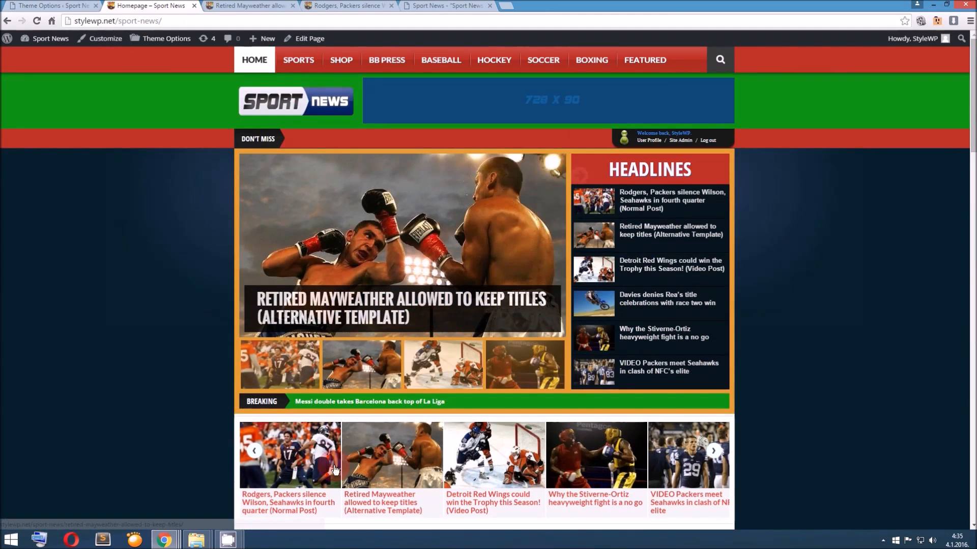
pyautogui.moveTo(227, 539)
pyautogui.click(232, 463)
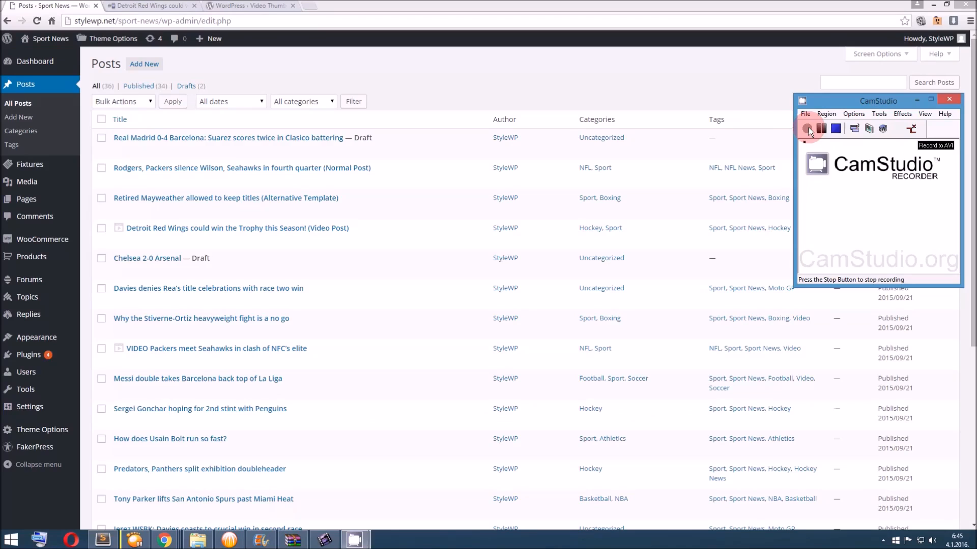
pyautogui.click(807, 128)
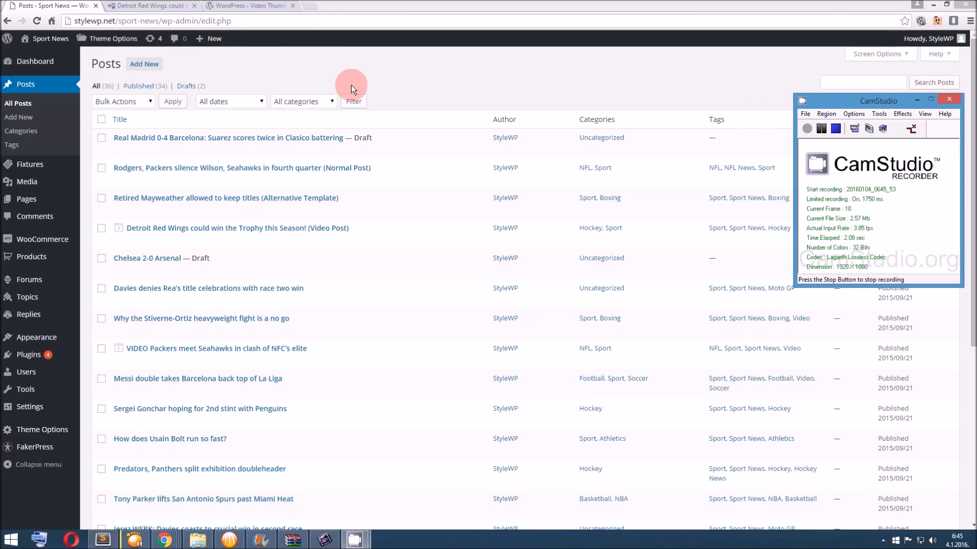
# Start a new post and look over its editor, including the Sport News Video Box
pyautogui.moveTo(209, 39)
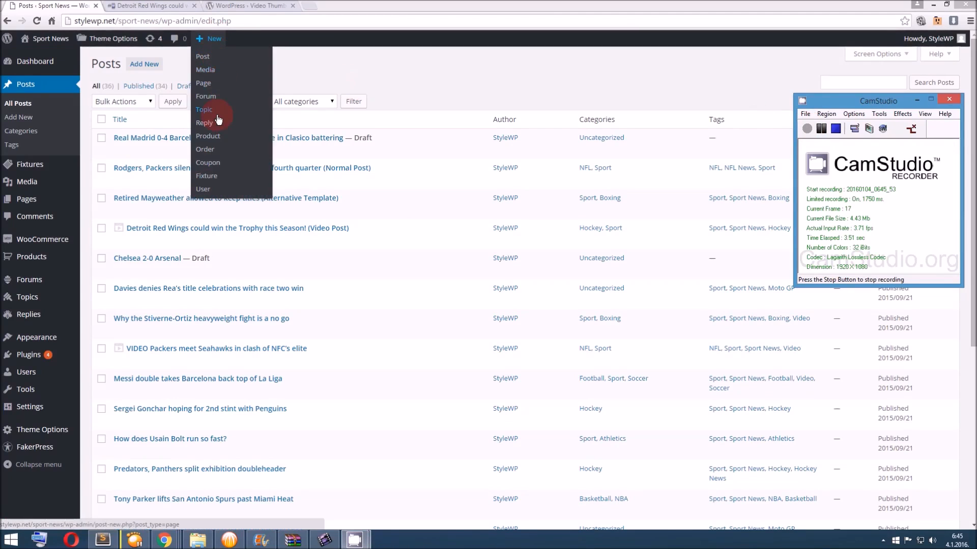
pyautogui.click(218, 56)
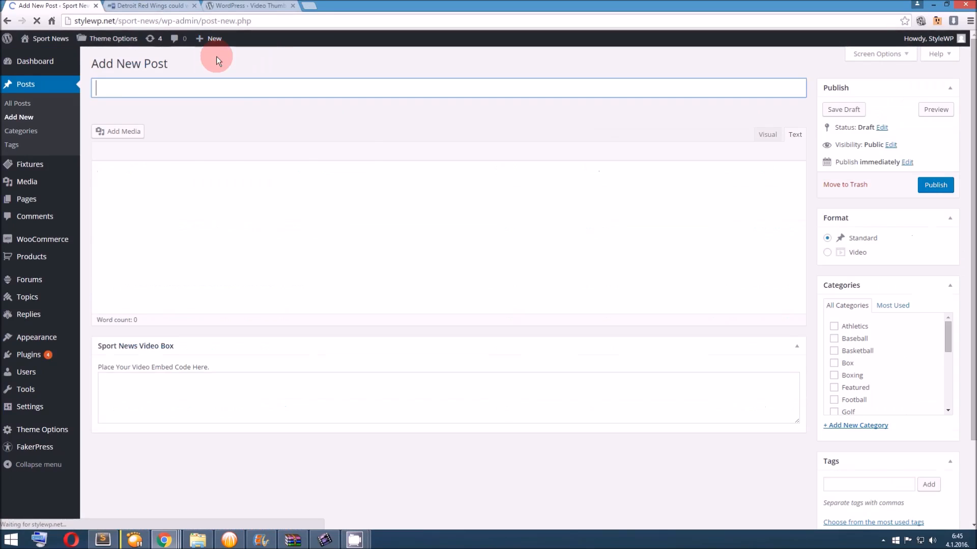
pyautogui.scroll(-1, 392, 222)
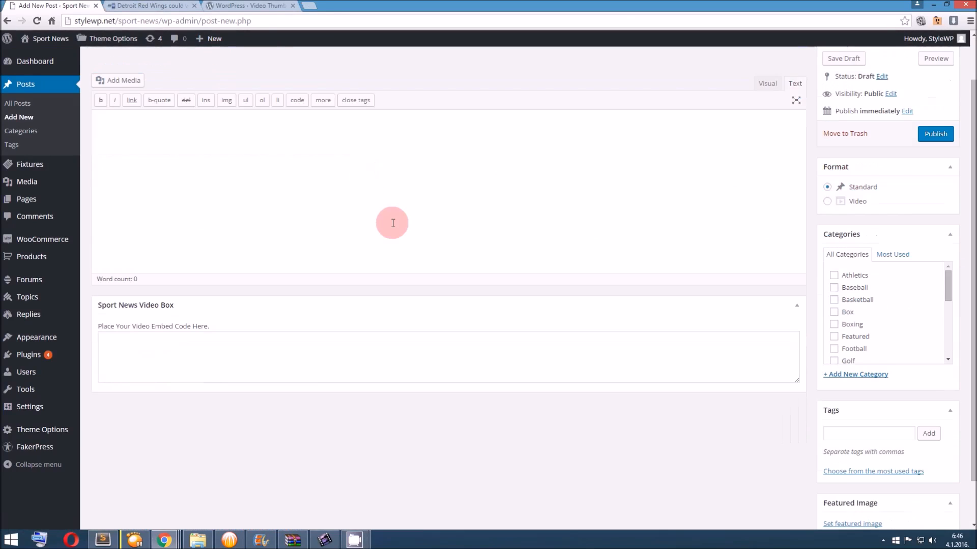
pyautogui.scroll(1, 391, 223)
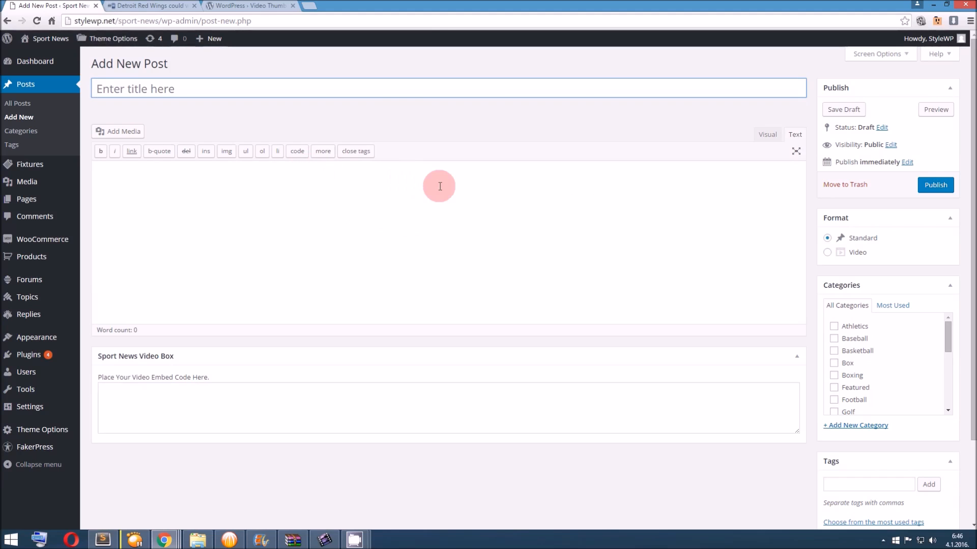
# Examine the published Detroit Red Wings video post as an example, and return to the new post's title field
pyautogui.click(147, 5)
pyautogui.scroll(5, 404, 248)
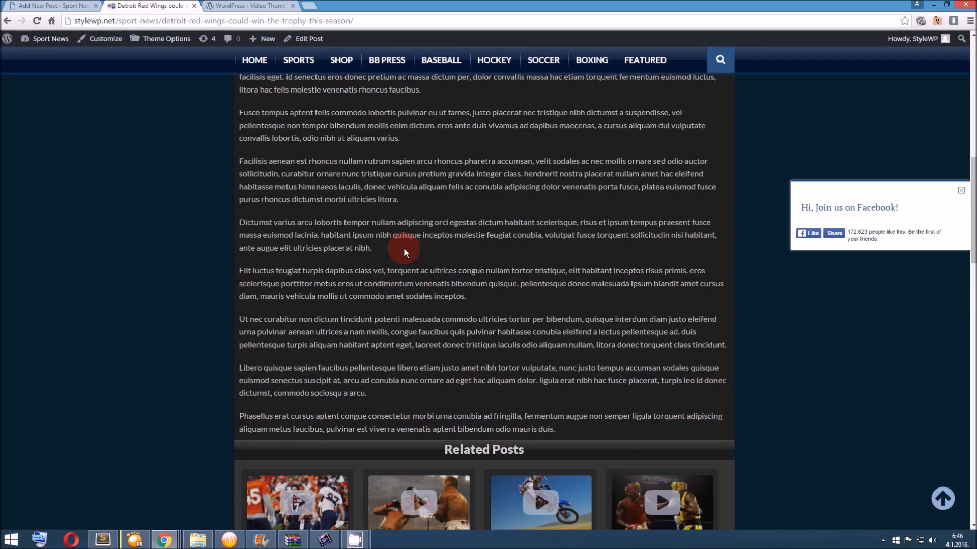
pyautogui.scroll(7, 404, 247)
pyautogui.scroll(-3, 403, 249)
pyautogui.scroll(5, 404, 250)
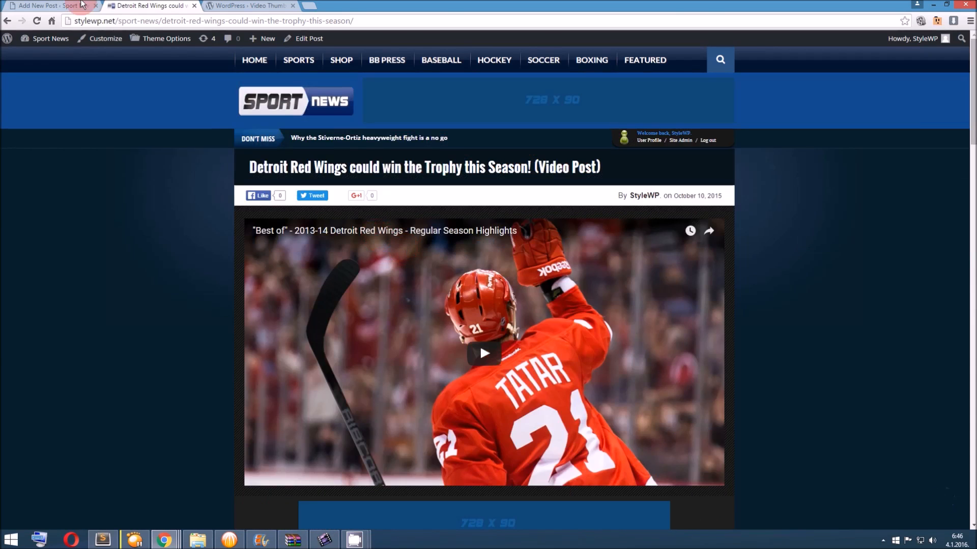
pyautogui.click(81, 5)
pyautogui.click(307, 82)
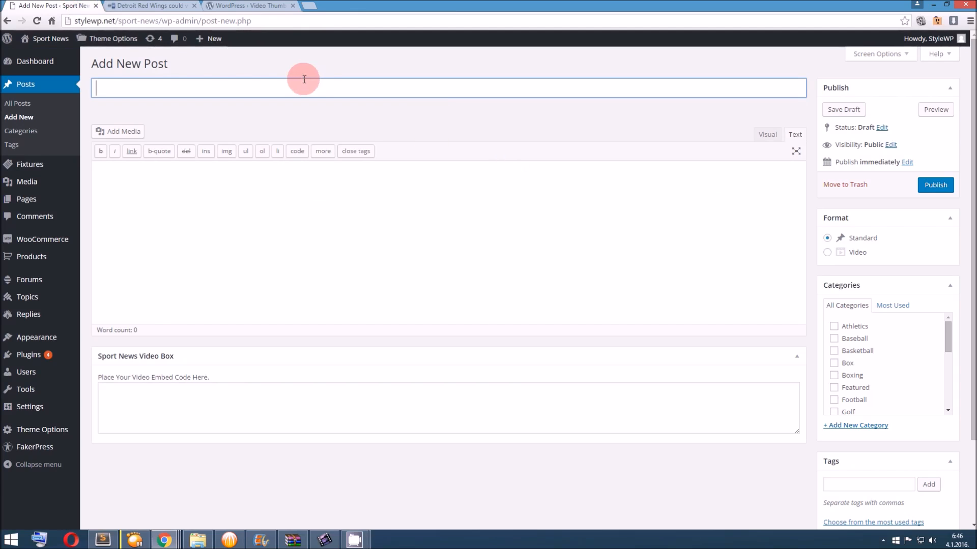
# Set the new post's format to Video and look over its categories and Sport News Video Box
pyautogui.moveTo(209, 39)
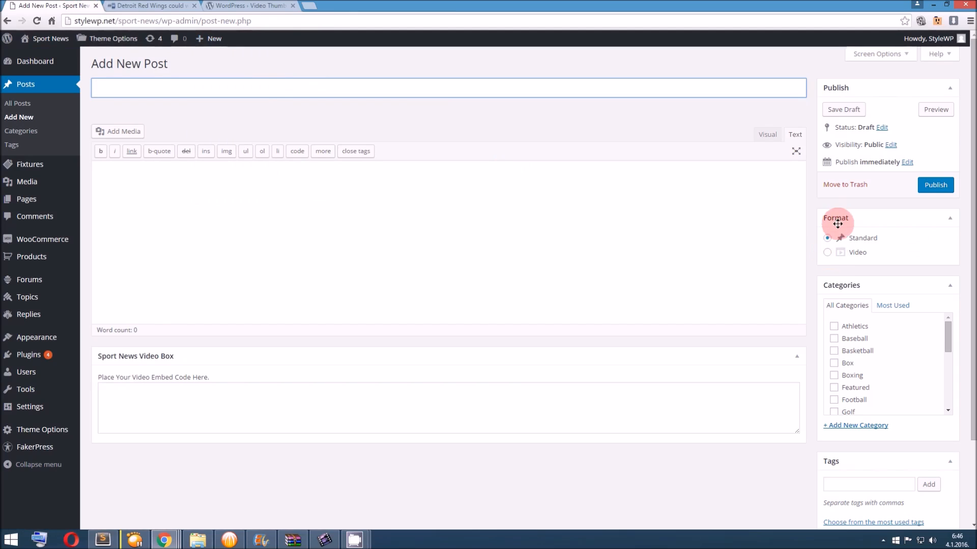
pyautogui.click(827, 251)
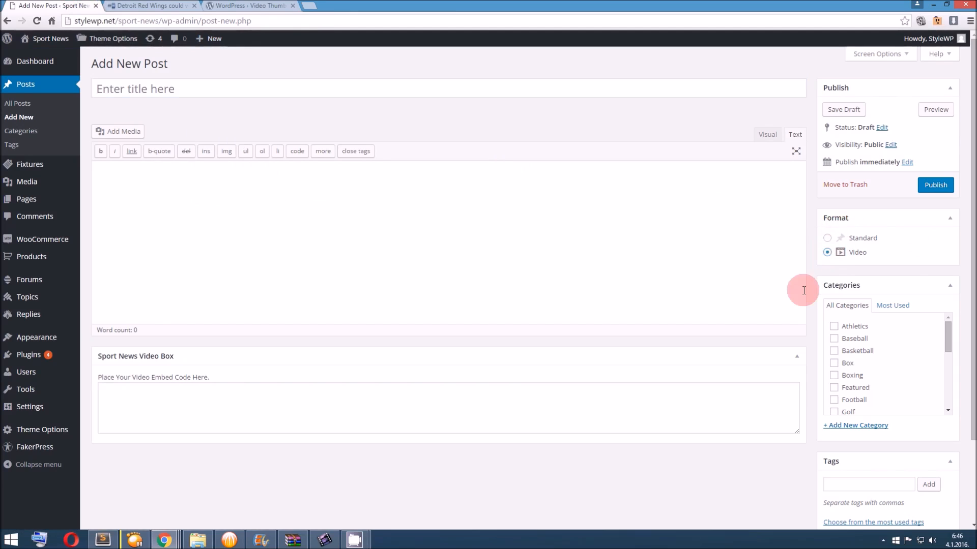
pyautogui.scroll(-3, 781, 333)
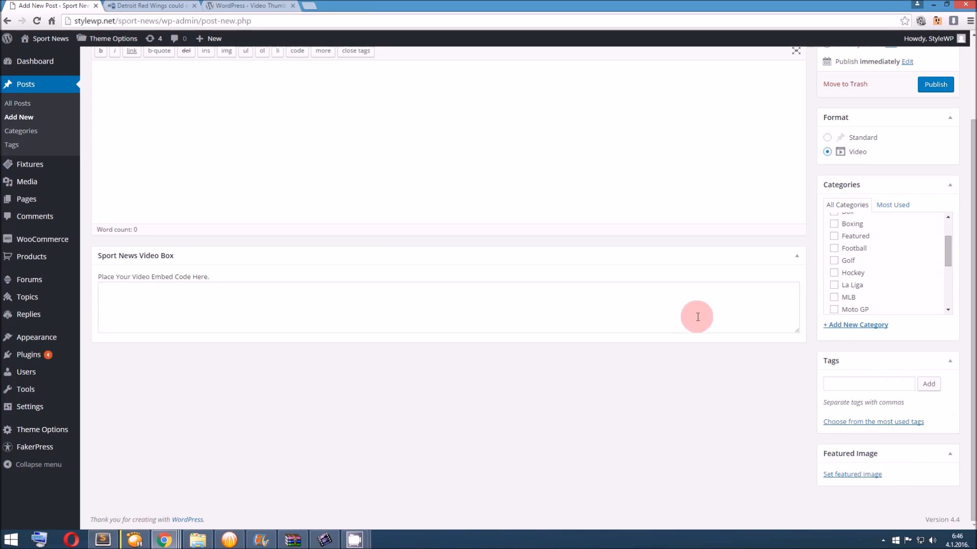
pyautogui.scroll(2, 697, 321)
pyautogui.scroll(-1, 705, 322)
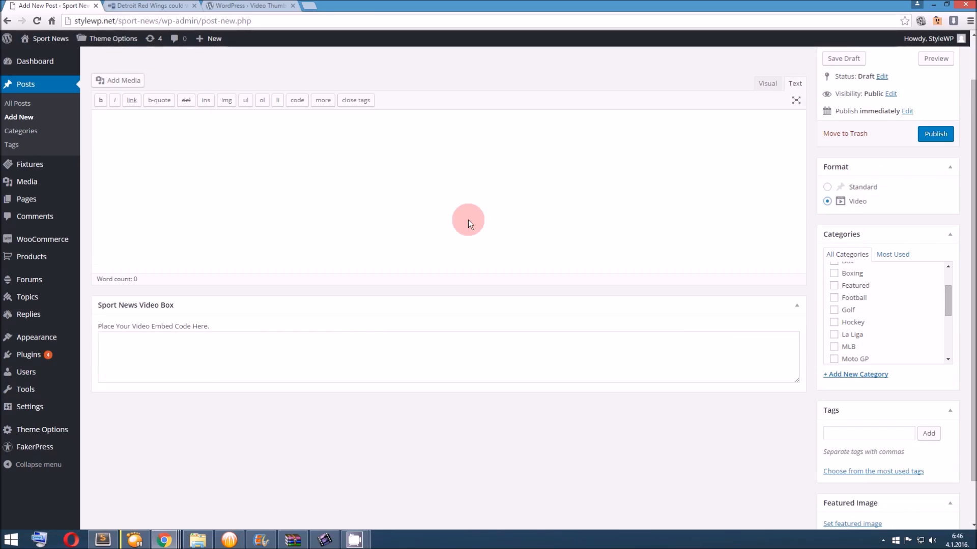
# Review the Video Thumbnails plugin page alongside the new post's Featured Image option, and close the plugin page
pyautogui.click(261, 7)
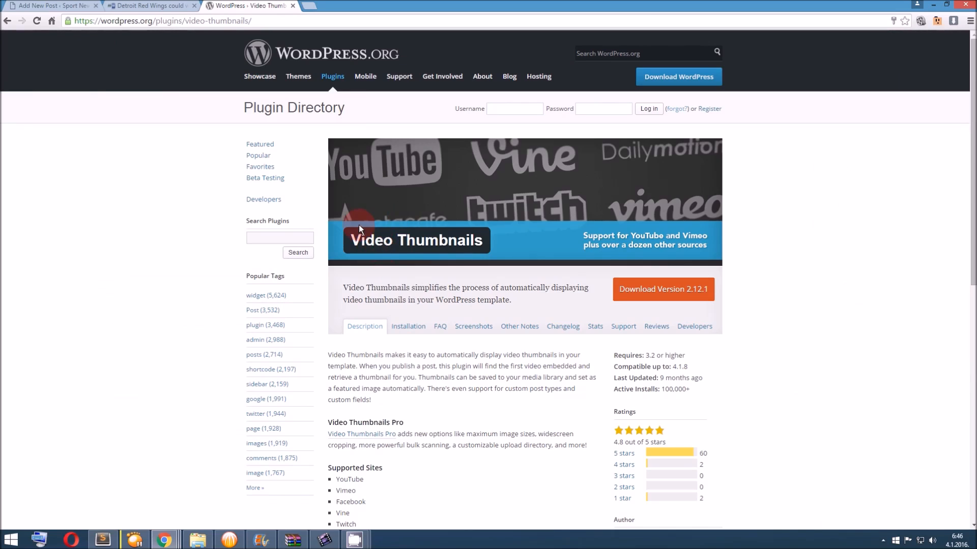
pyautogui.click(46, 5)
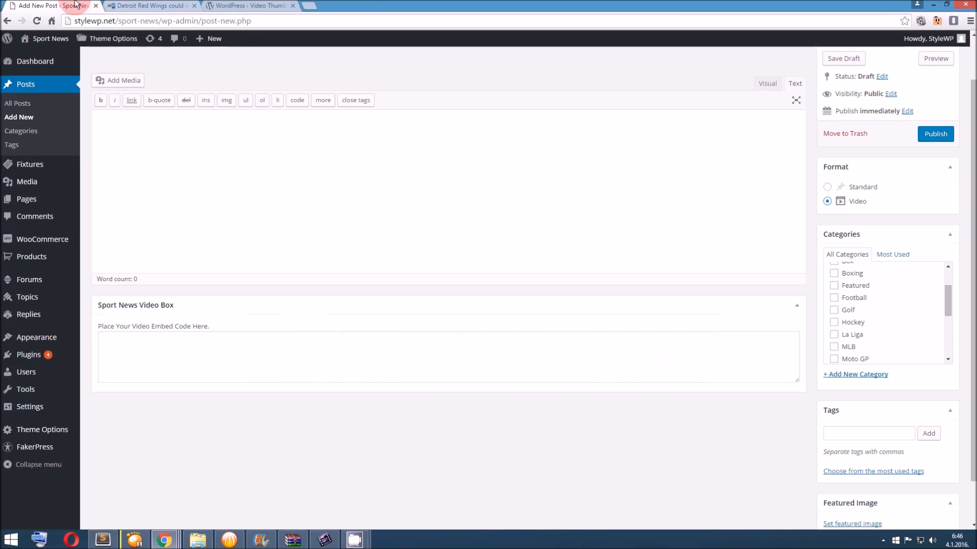
pyautogui.scroll(-2, 748, 367)
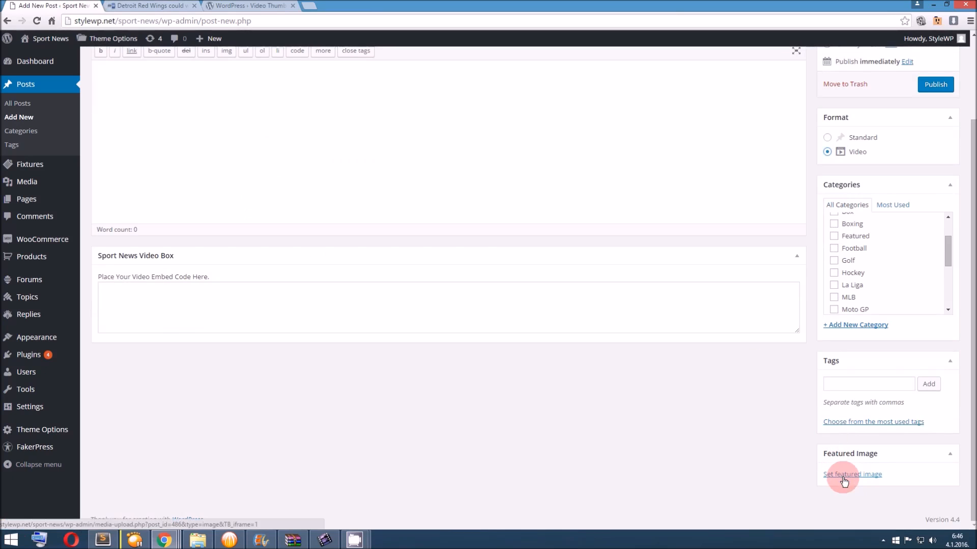
pyautogui.scroll(2, 660, 377)
pyautogui.click(279, 6)
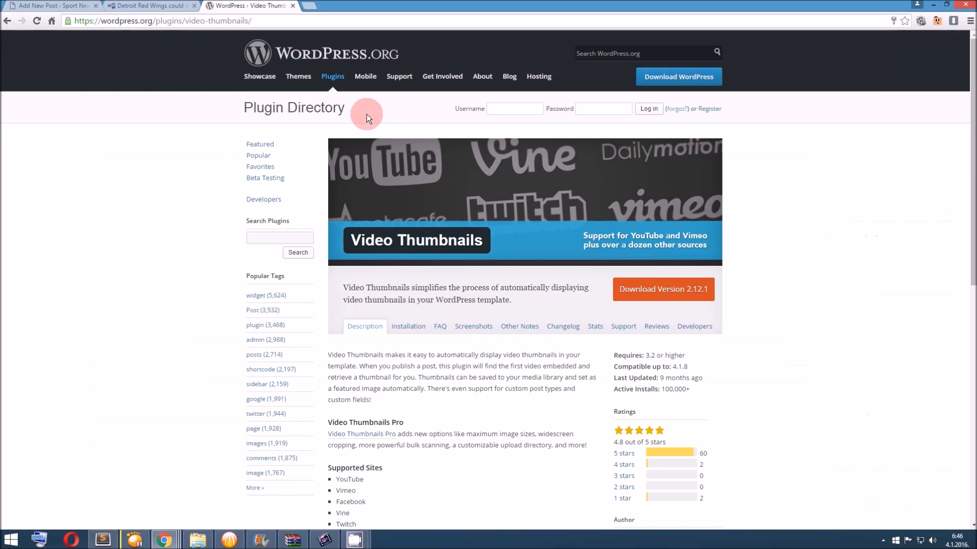
pyautogui.click(293, 7)
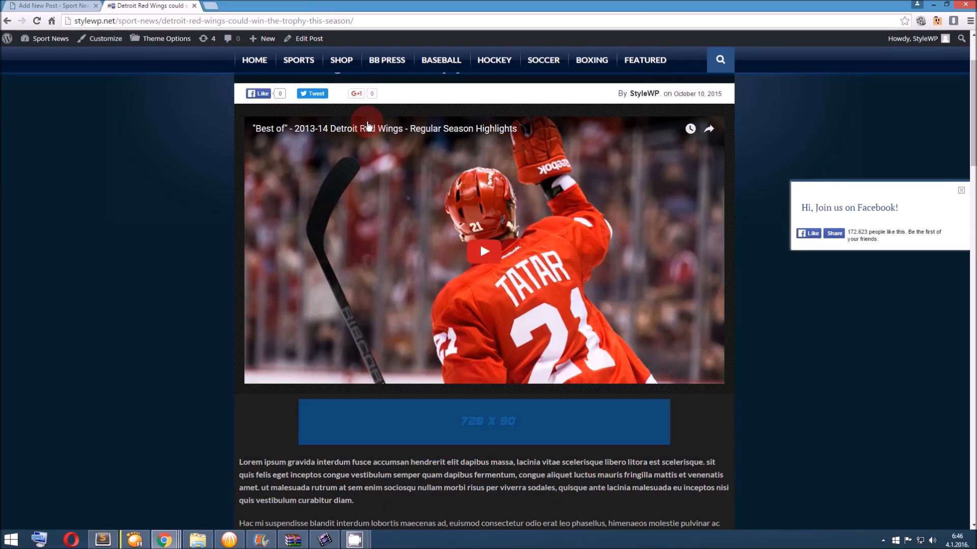
# Return to the new post and place the cursor in the Sport News Video Box's embed code field
pyautogui.click(53, 5)
pyautogui.scroll(-2, 290, 284)
pyautogui.click(297, 306)
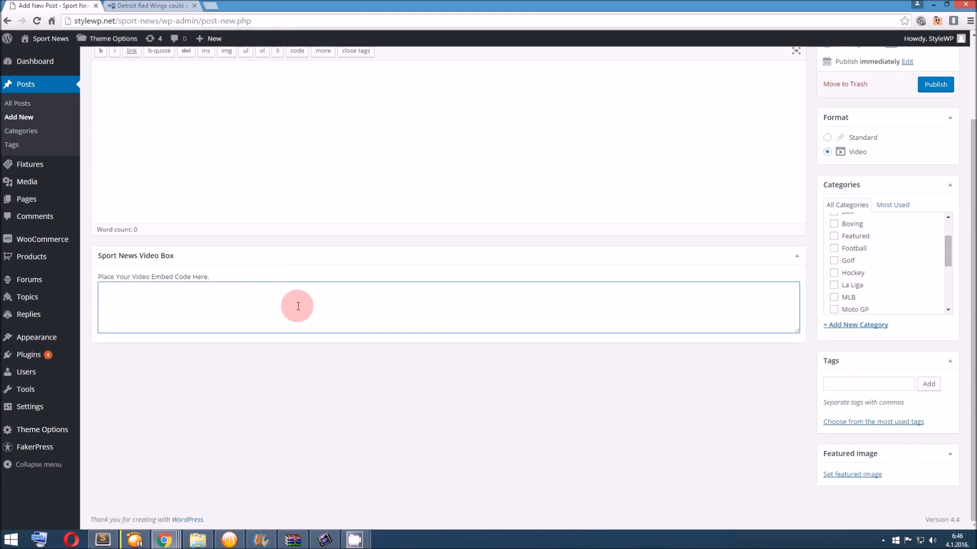
pyautogui.scroll(2, 297, 305)
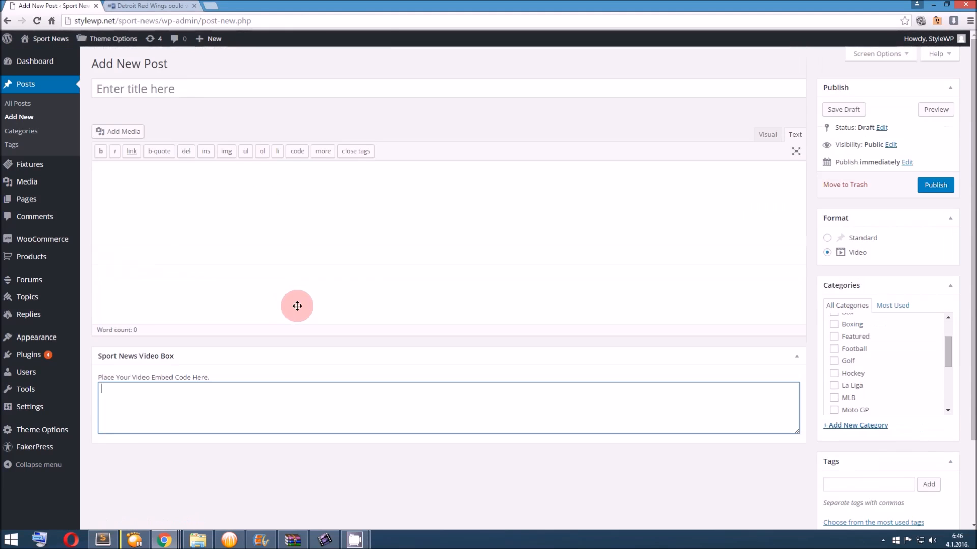
# Examine the published Detroit Red Wings post's body text down to Related Posts, and compare it with the new post's content editor
pyautogui.click(184, 5)
pyautogui.scroll(-5, 427, 234)
pyautogui.click(427, 234)
pyautogui.scroll(-4, 427, 234)
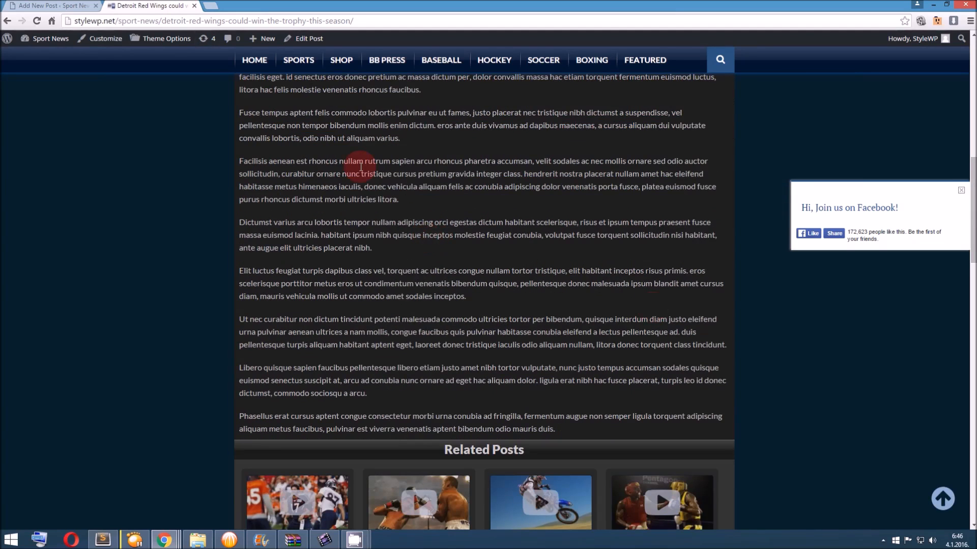
pyautogui.click(77, 6)
pyautogui.click(265, 235)
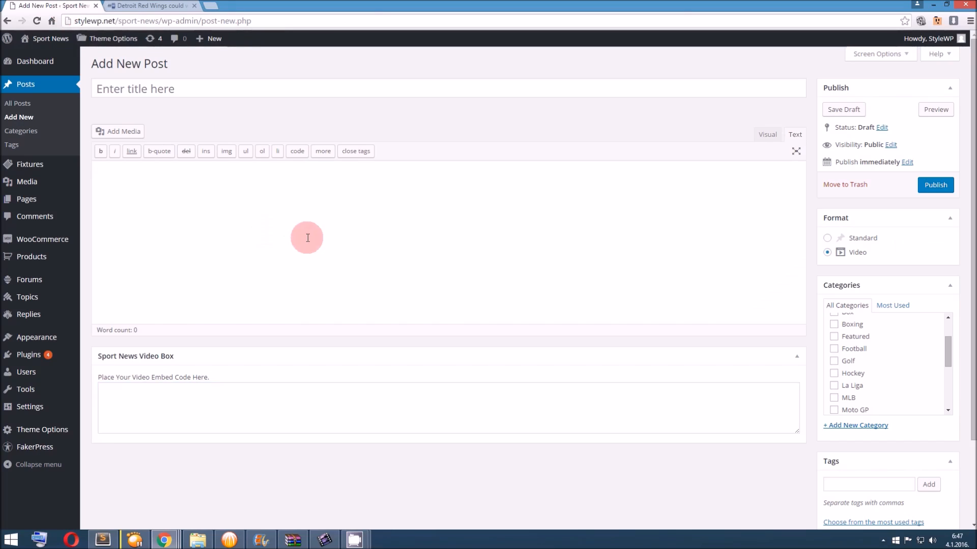
pyautogui.click(166, 5)
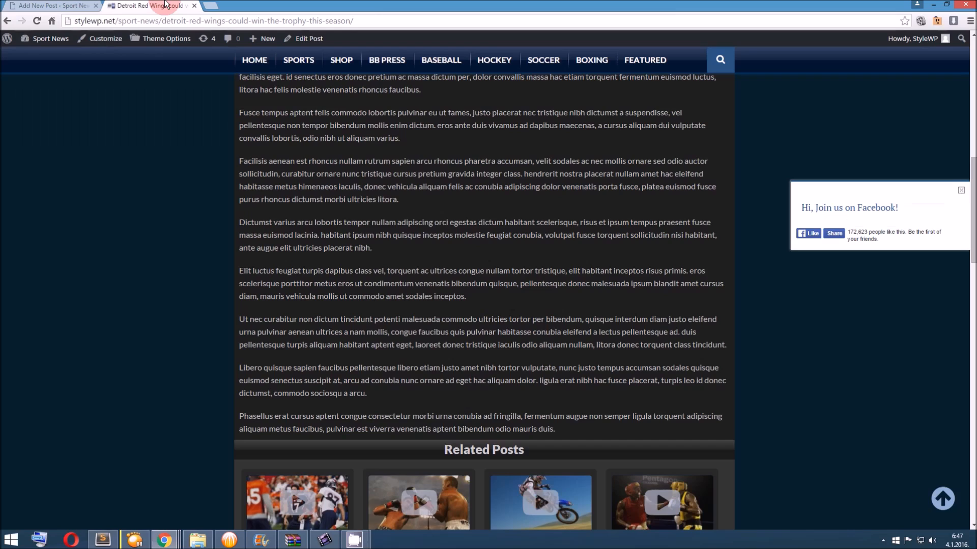
pyautogui.click(66, 6)
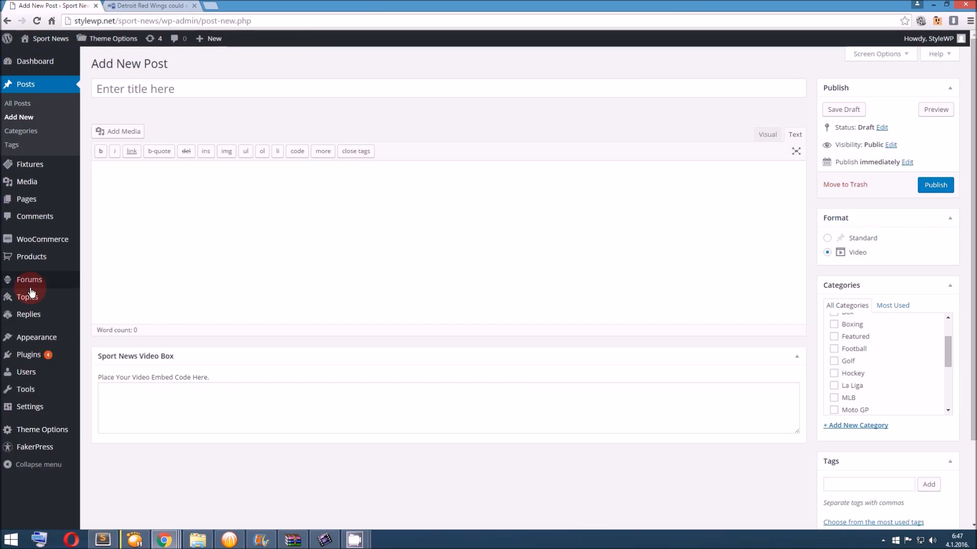
# Open the site's list of installed plugins
pyautogui.moveTo(56, 354)
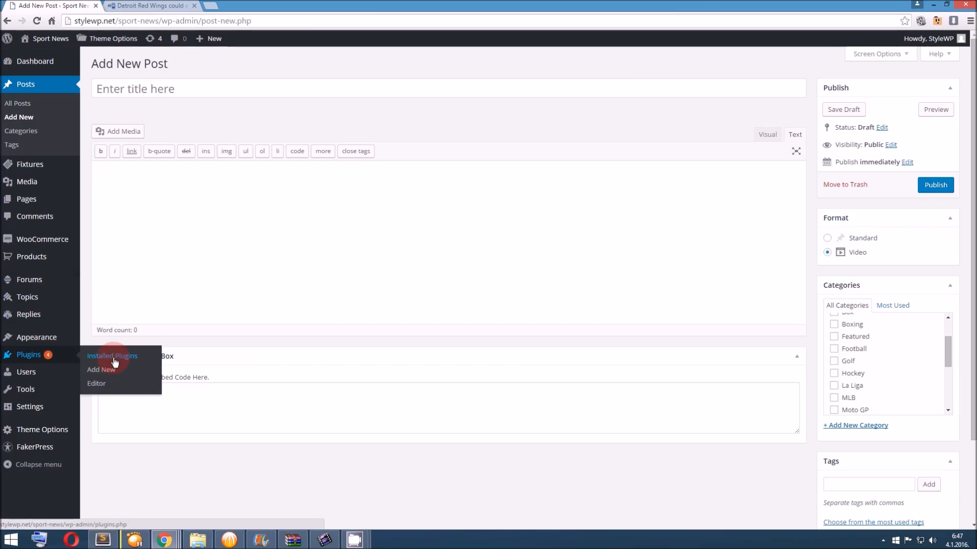
pyautogui.click(114, 359)
pyautogui.click(211, 273)
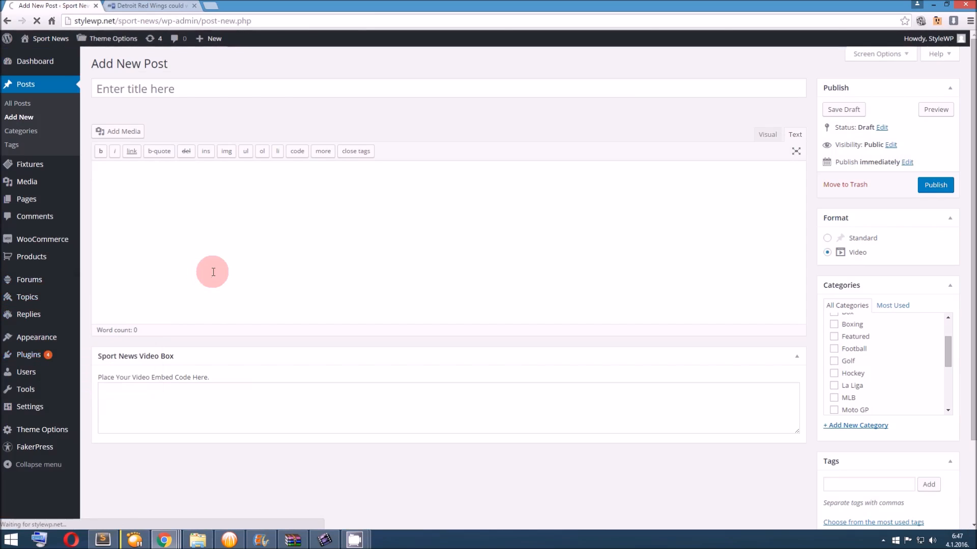
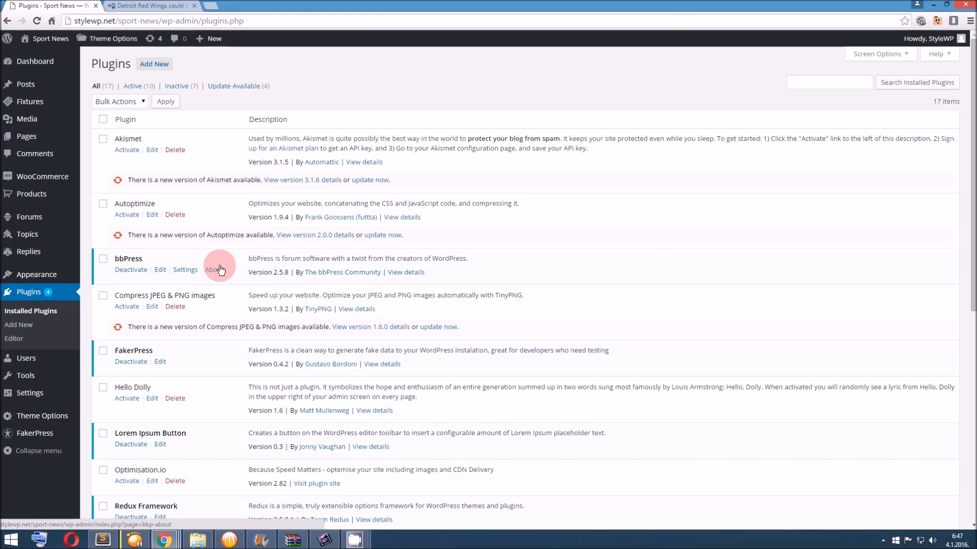
# Locate Regenerate Thumbnails among the installed plugins and open its thumbnail regeneration tool page
pyautogui.scroll(-3, 220, 269)
pyautogui.scroll(-4, 219, 266)
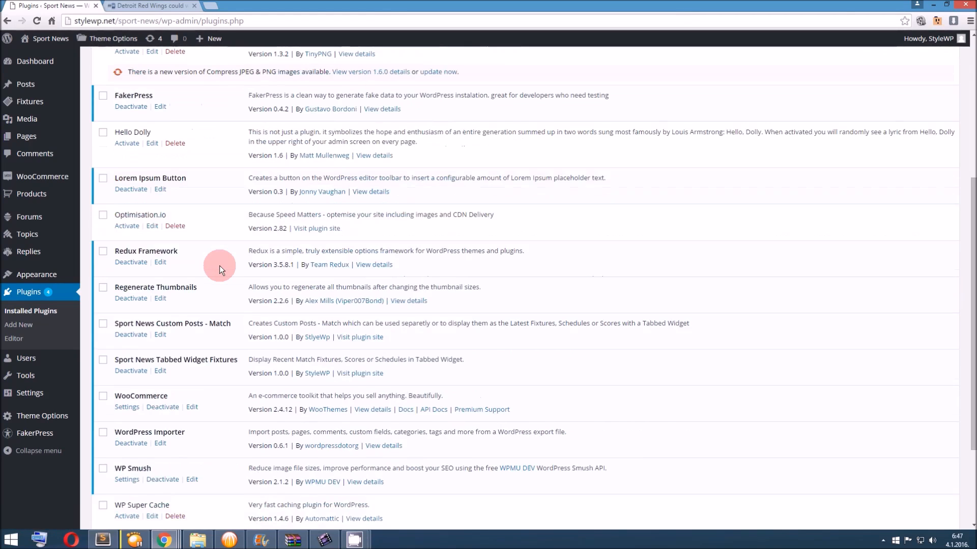
pyautogui.scroll(1, 212, 264)
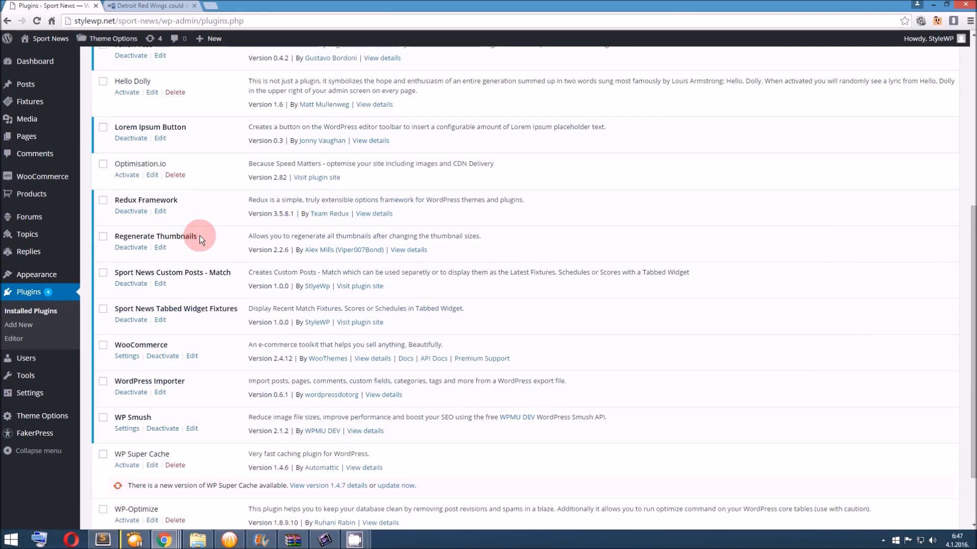
pyautogui.moveTo(199, 239); pyautogui.dragTo(109, 236)
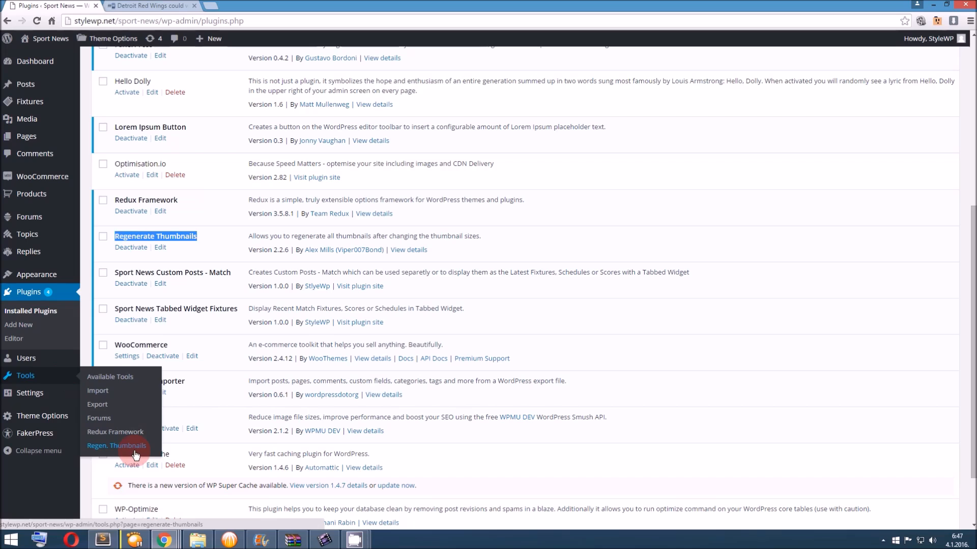
pyautogui.click(137, 447)
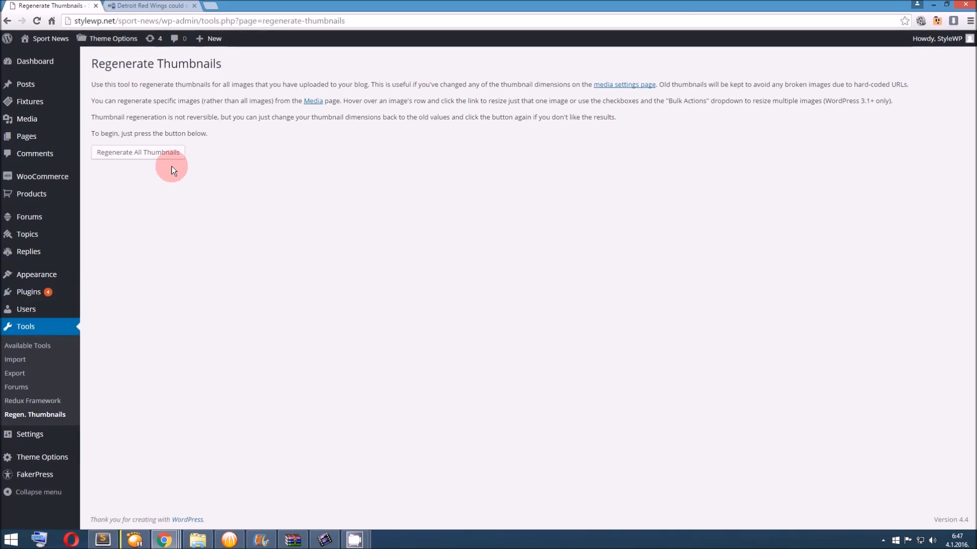
# Check the Related Posts thumbnails on the published Detroit Red Wings post
pyautogui.click(144, 5)
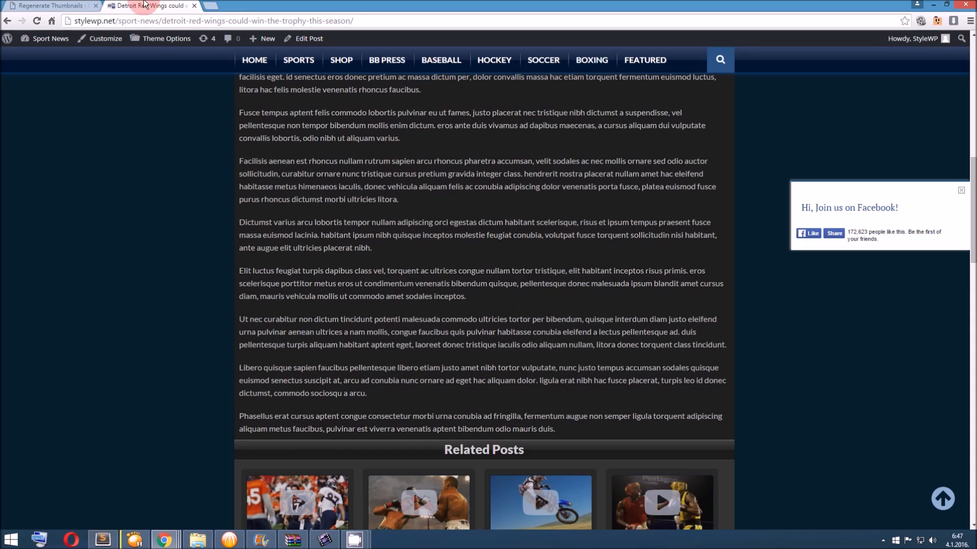
pyautogui.scroll(-4, 498, 401)
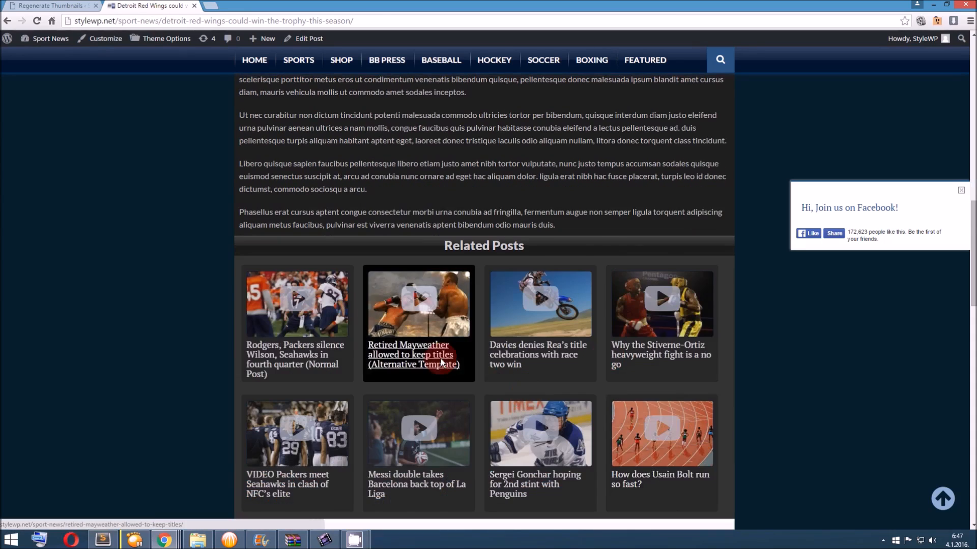
pyautogui.scroll(10, 441, 359)
pyautogui.click(355, 540)
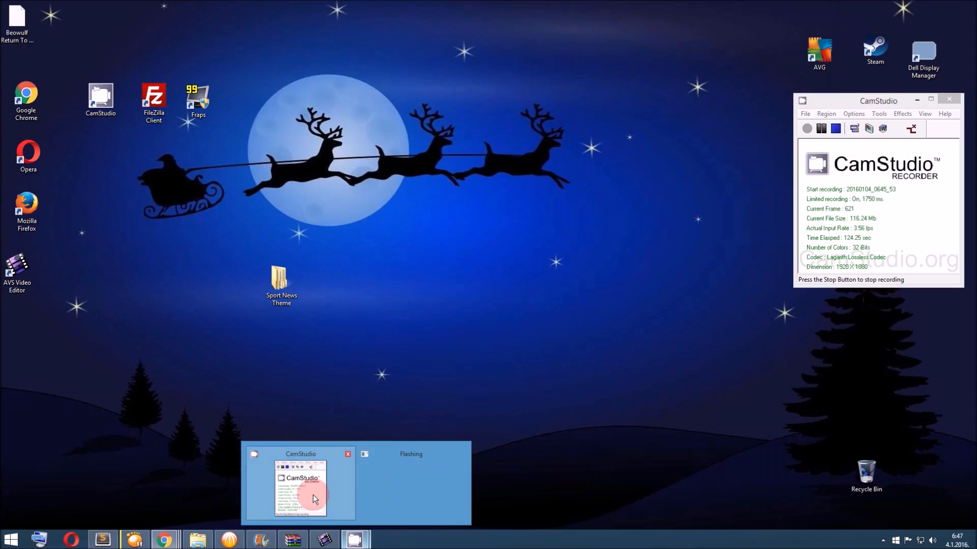
pyautogui.click(313, 496)
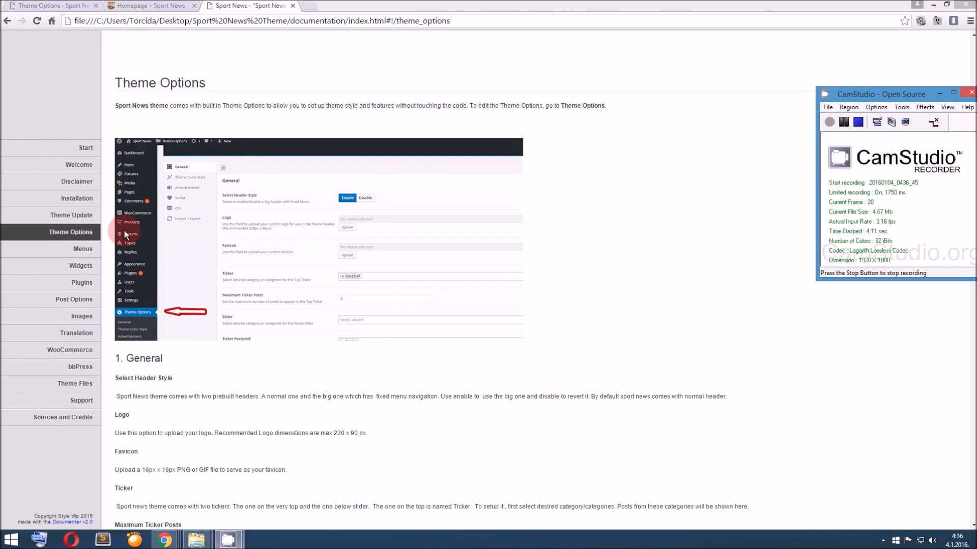
# Open the documentation's Menus section and compare its described menu locations with the homepage's header and footer
pyautogui.click(95, 249)
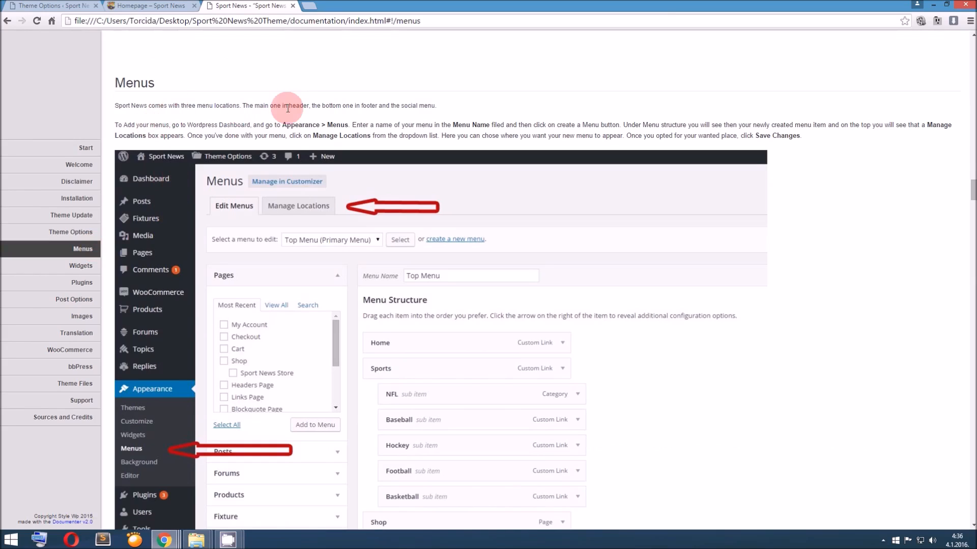
pyautogui.click(173, 7)
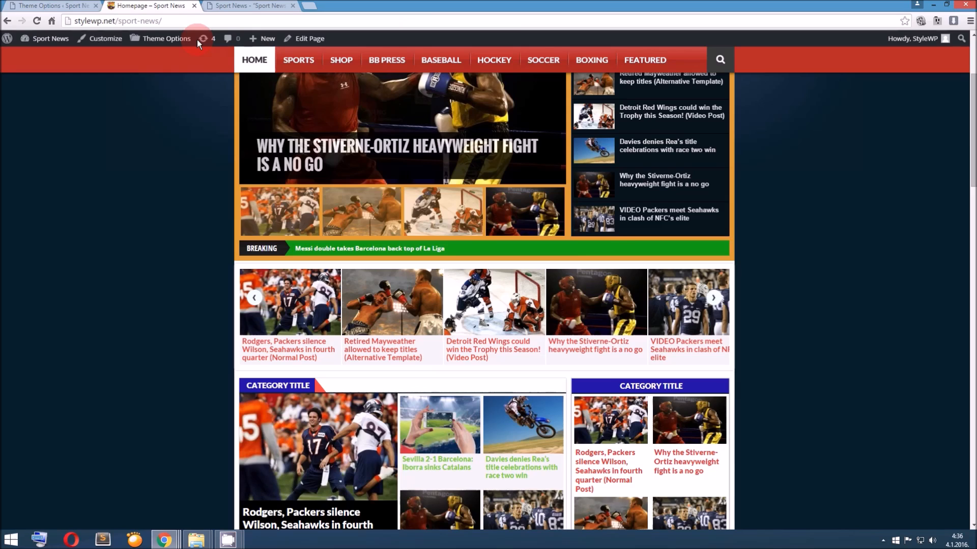
pyautogui.scroll(3, 316, 113)
pyautogui.click(247, 6)
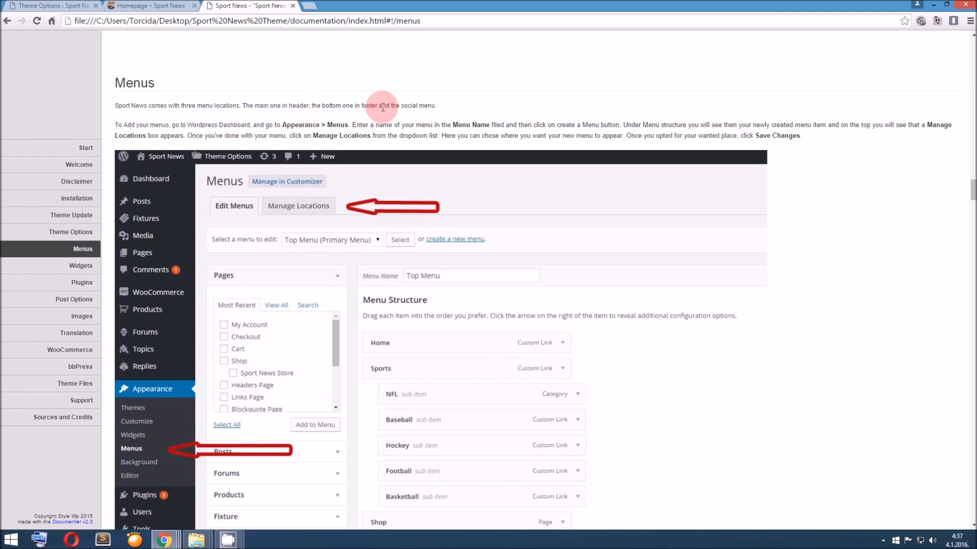
pyautogui.click(148, 6)
pyautogui.scroll(-10, 429, 306)
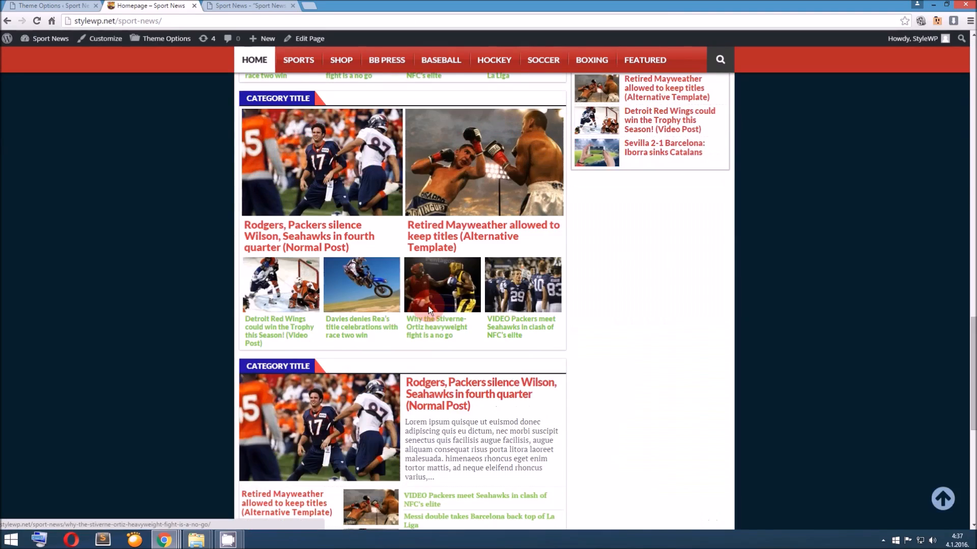
pyautogui.scroll(-8, 428, 306)
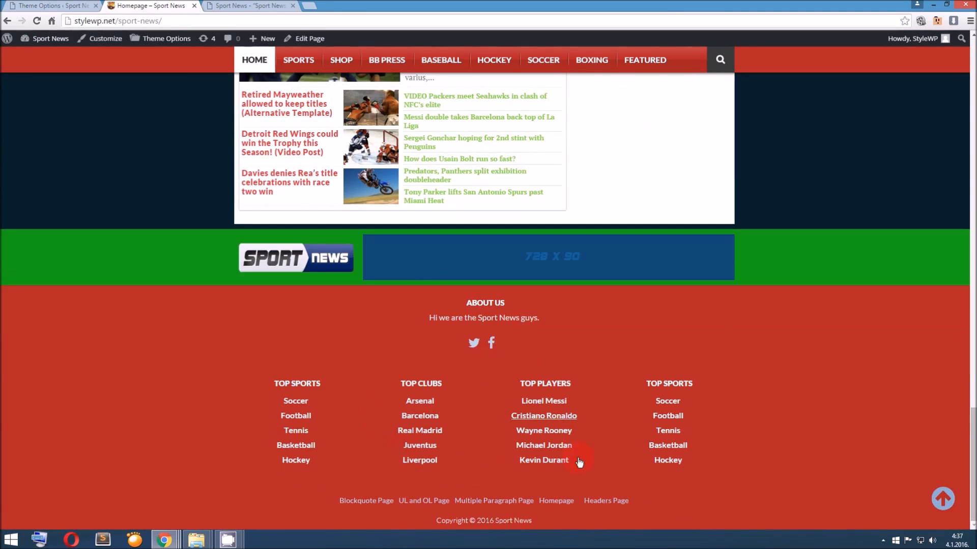
pyautogui.click(271, 6)
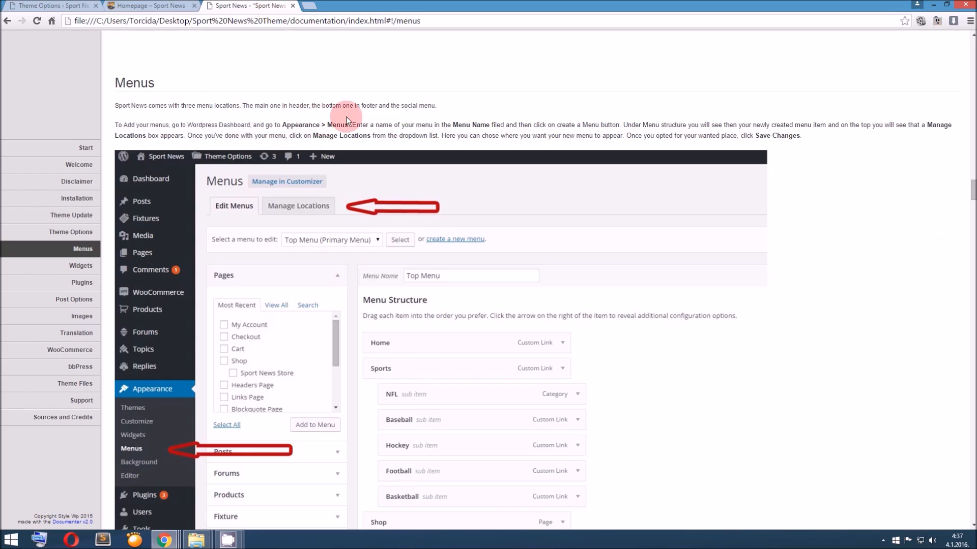
pyautogui.click(147, 6)
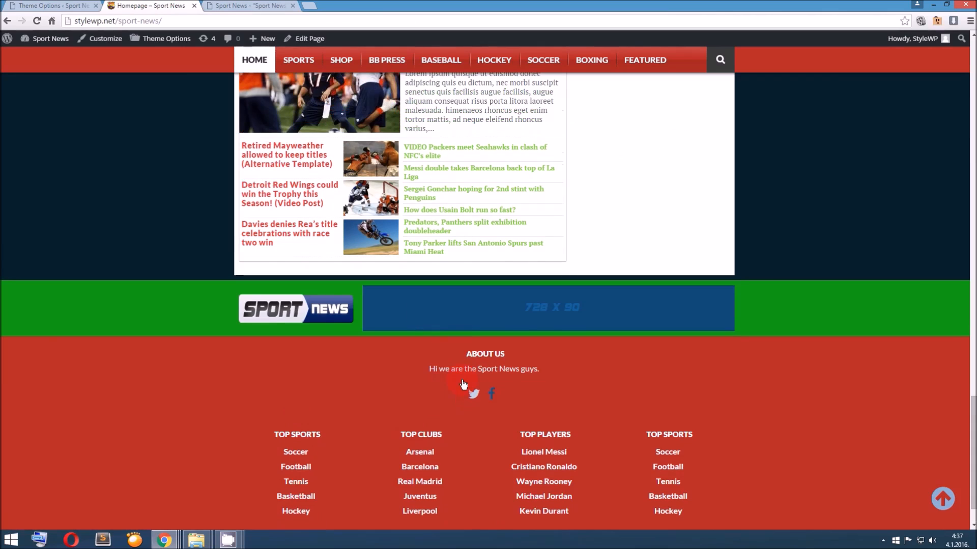
pyautogui.click(254, 6)
pyautogui.scroll(-1, 270, 150)
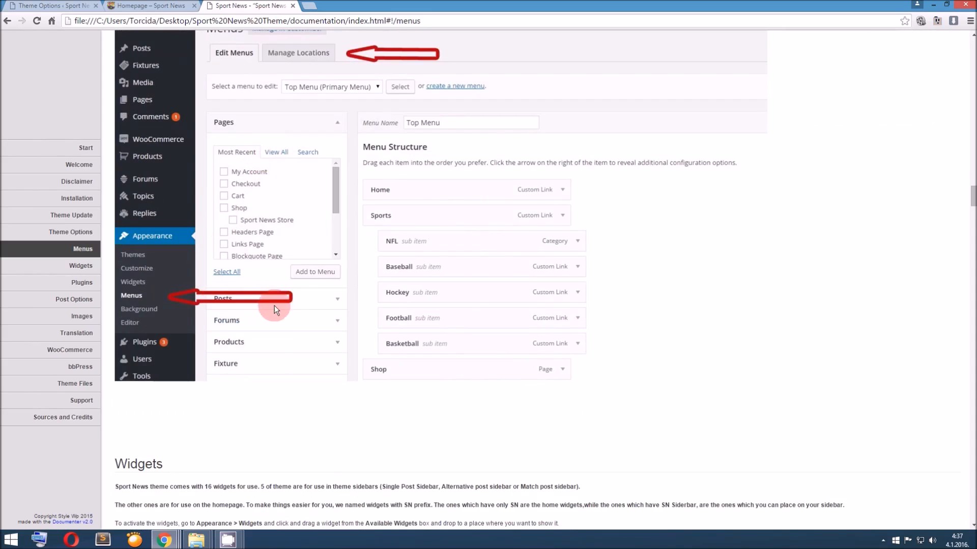
# Open the WordPress menu editor showing the structure of Top Menu
pyautogui.click(40, 6)
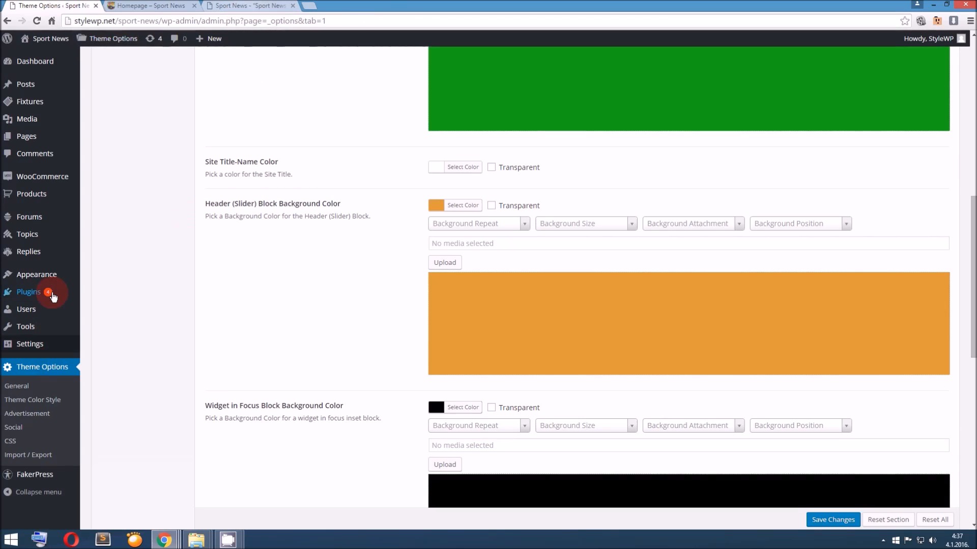
pyautogui.moveTo(82, 279)
pyautogui.click(103, 323)
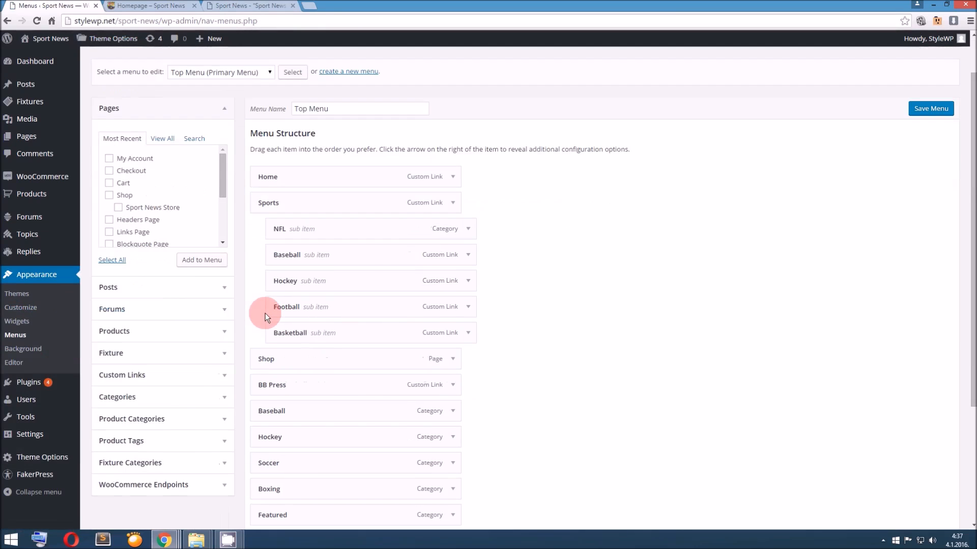
# Examine the sub-items of the Sports entry in the homepage's header menu
pyautogui.click(172, 6)
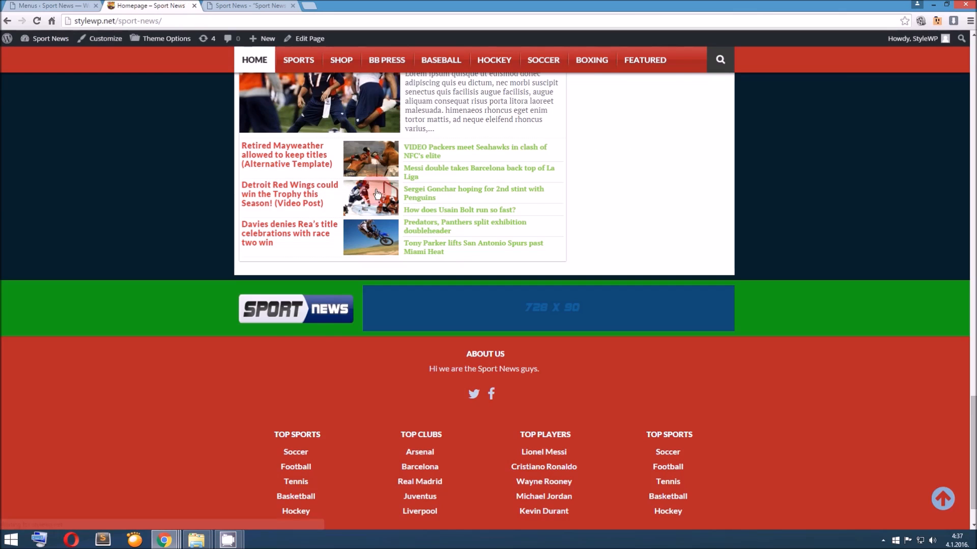
pyautogui.scroll(10, 389, 213)
pyautogui.scroll(10, 389, 212)
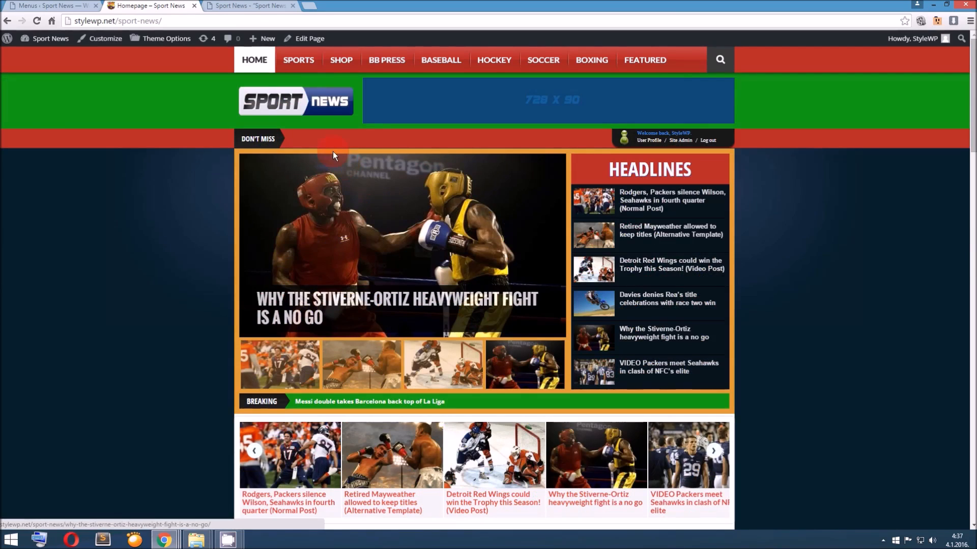
pyautogui.moveTo(298, 61)
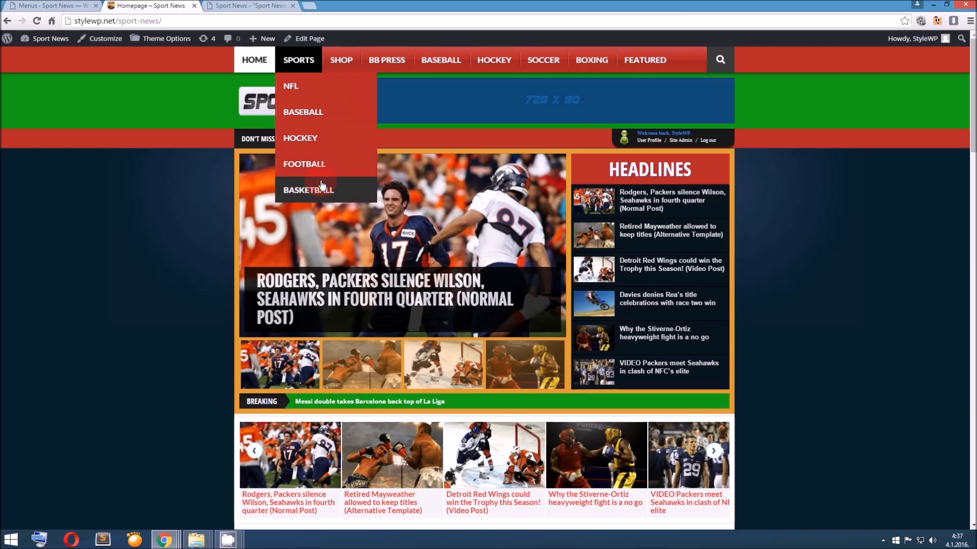
# Nest the Baseball sub-item under NFL in Top Menu and save the menu
pyautogui.click(77, 5)
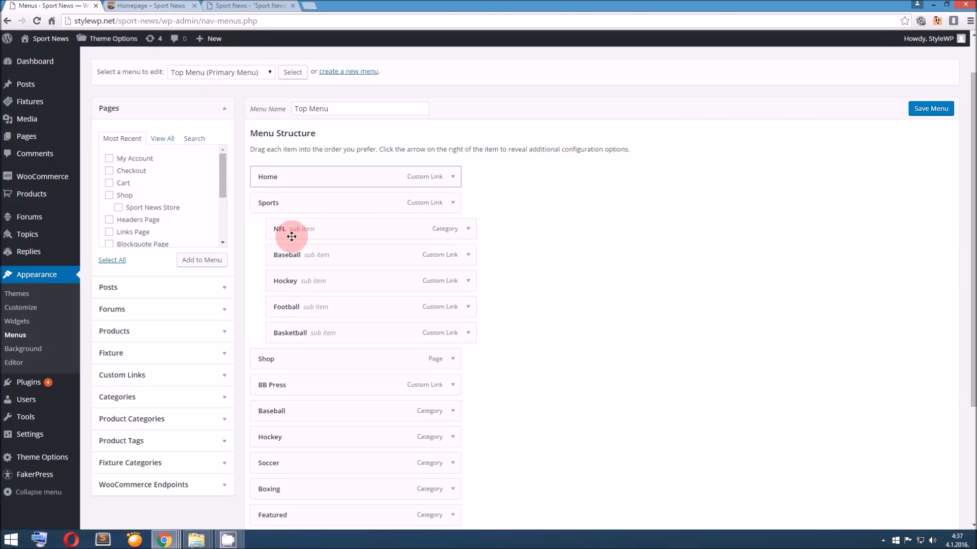
pyautogui.moveTo(316, 256); pyautogui.dragTo(317, 257)
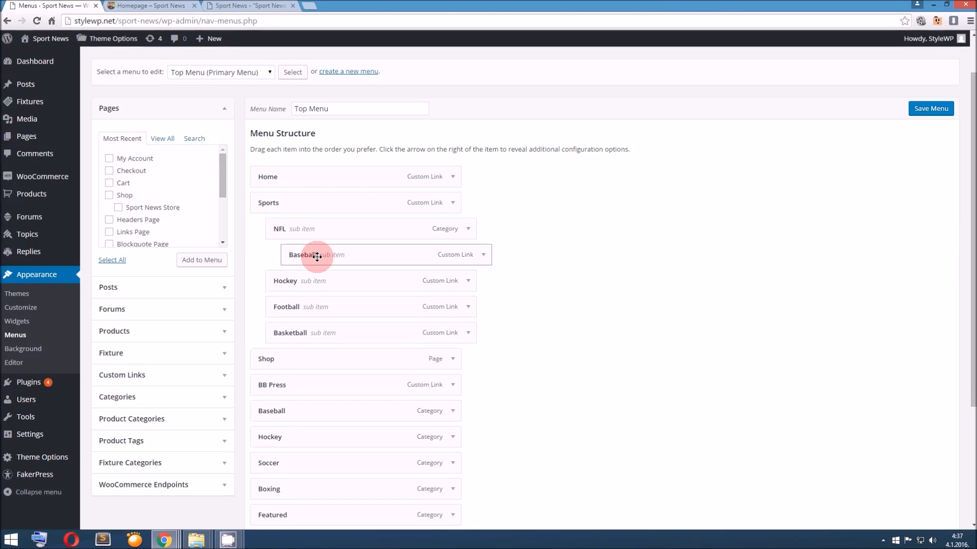
pyautogui.click(919, 109)
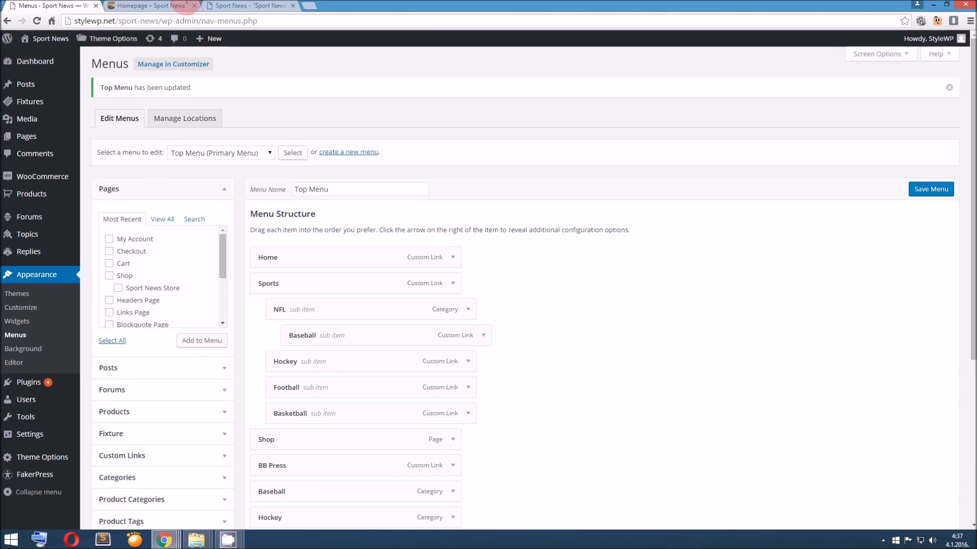
# Reload the homepage and check the nested sub-items of NFL under Sports
pyautogui.click(153, 6)
pyautogui.click(306, 120)
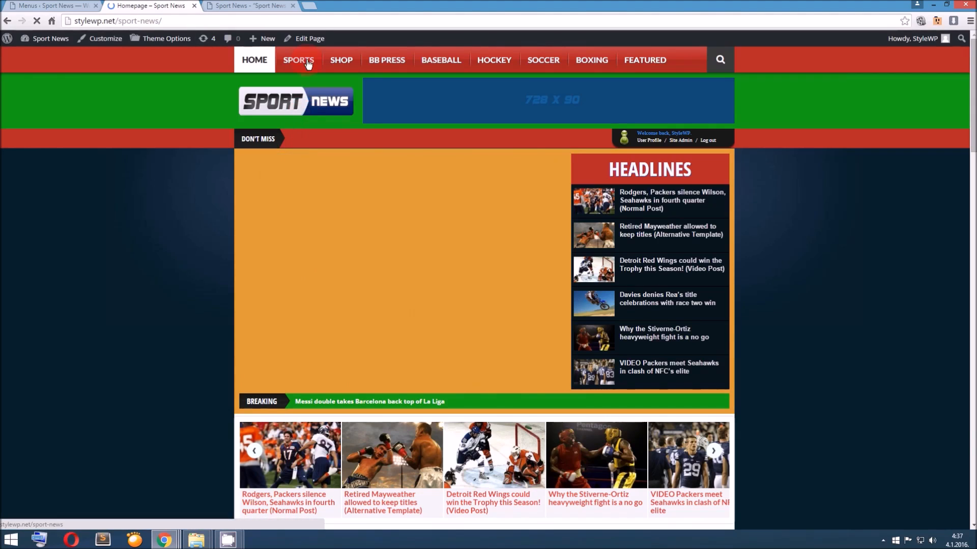
pyautogui.moveTo(310, 67)
pyautogui.moveTo(321, 90)
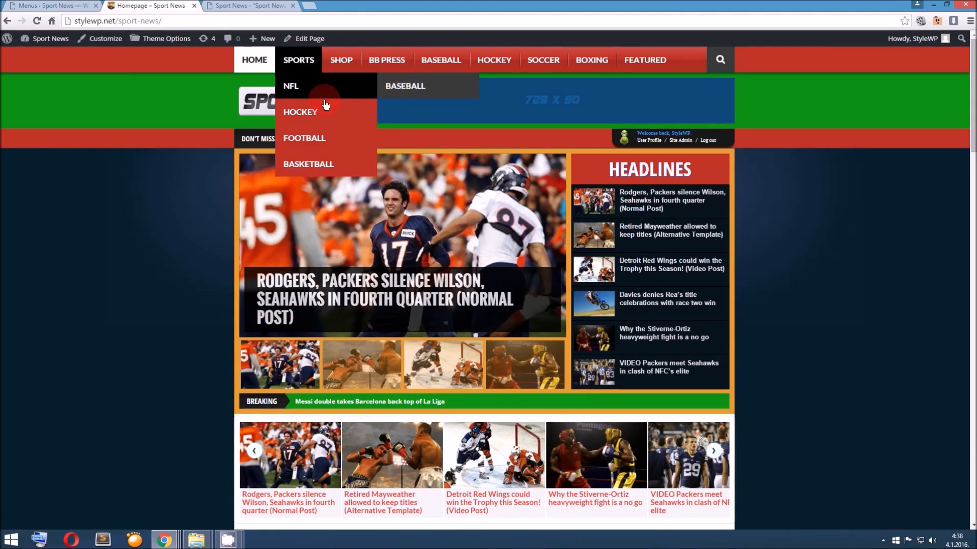
# Review the documentation's Widgets section, including the homepage and sidebar widget descriptions and the labelled example image
pyautogui.click(61, 5)
pyautogui.click(247, 5)
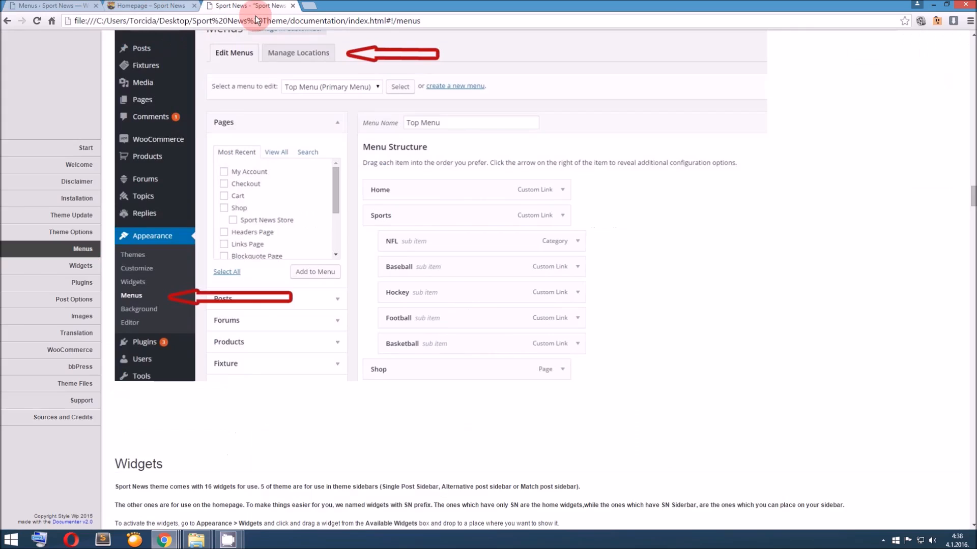
pyautogui.scroll(-15, 292, 255)
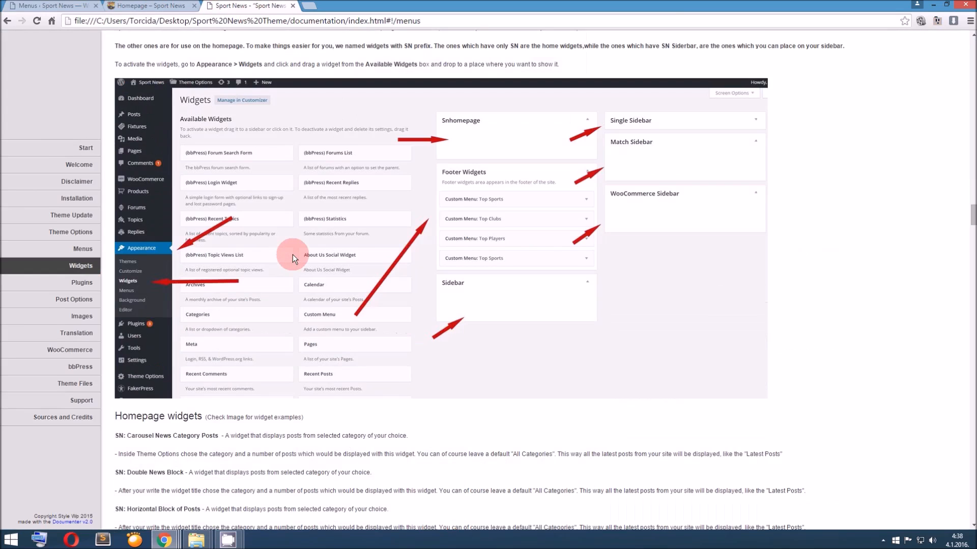
pyautogui.scroll(-10, 292, 254)
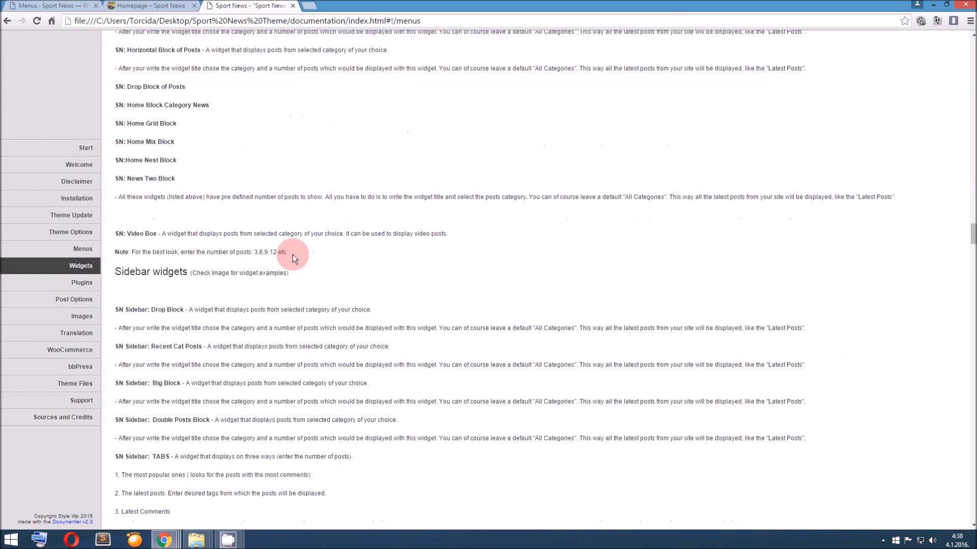
pyautogui.scroll(-6, 292, 254)
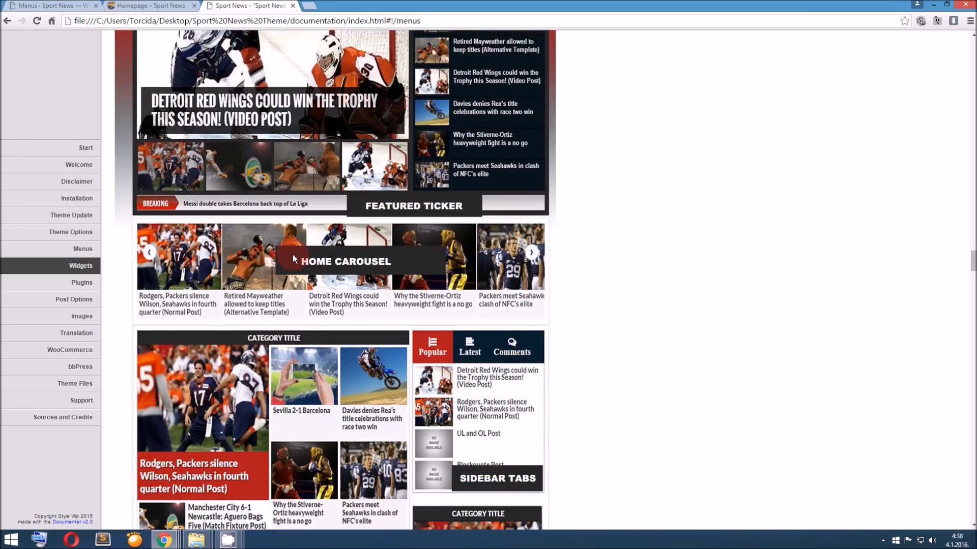
pyautogui.scroll(3, 292, 254)
pyautogui.scroll(-9, 292, 255)
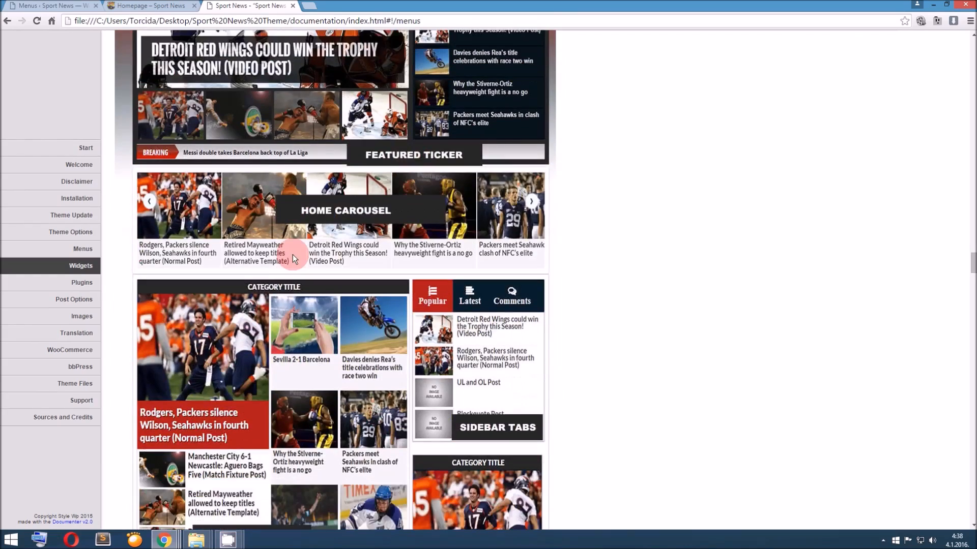
pyautogui.scroll(-9, 293, 258)
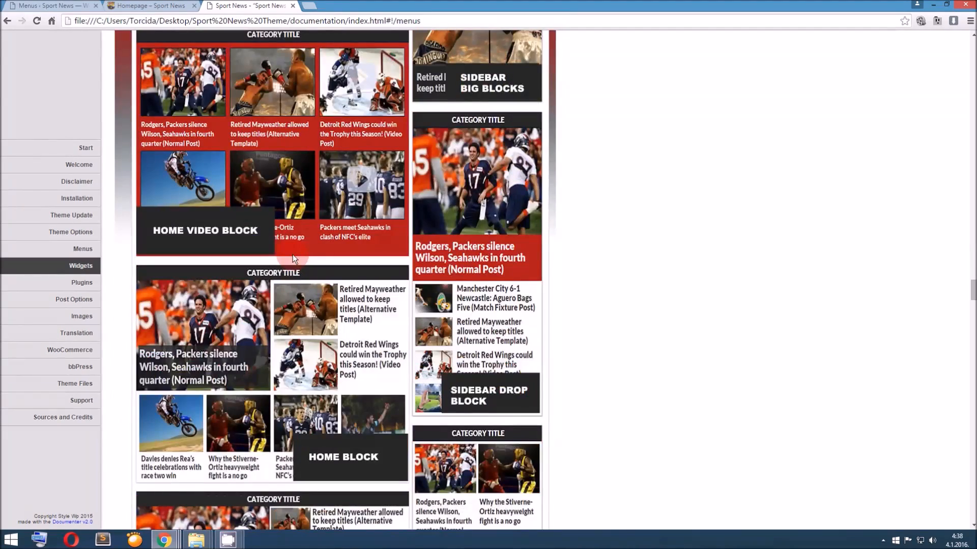
pyautogui.scroll(-15, 293, 259)
pyautogui.scroll(-20, 293, 258)
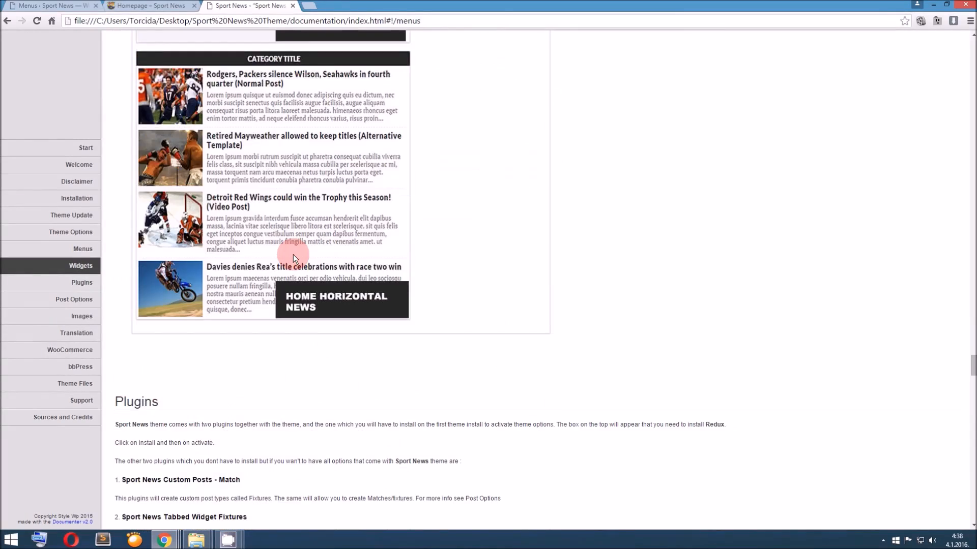
pyautogui.scroll(15, 293, 254)
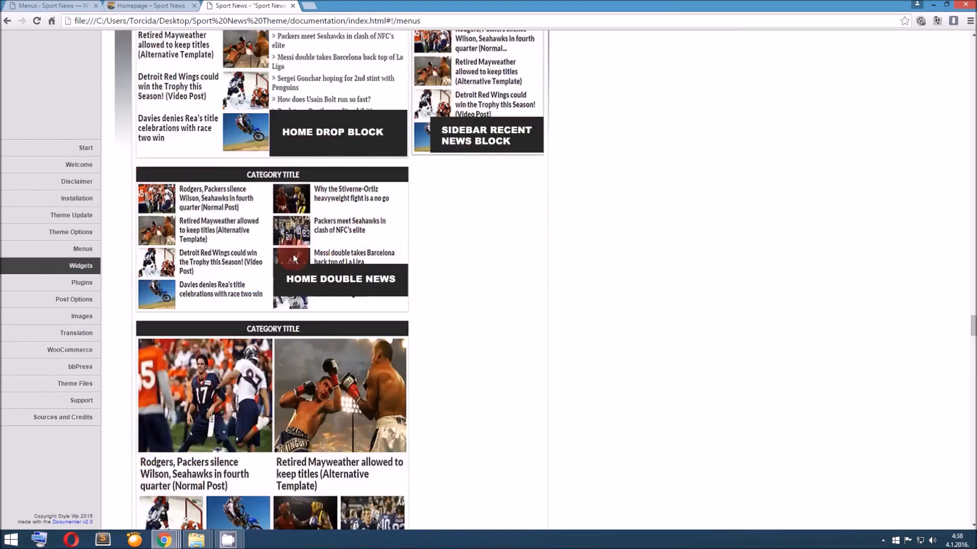
pyautogui.scroll(15, 293, 259)
pyautogui.scroll(6, 293, 254)
pyautogui.scroll(-5, 293, 254)
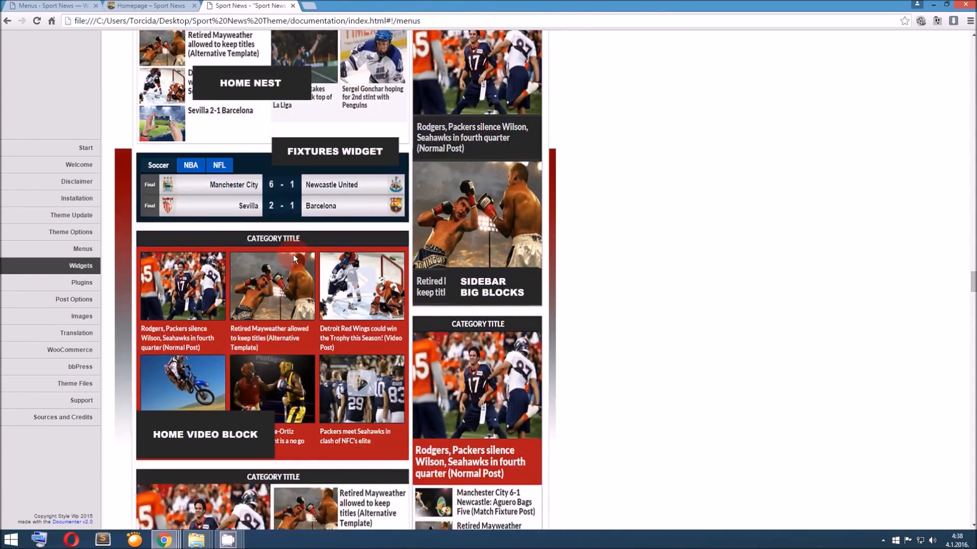
# Look over the rest of the labelled widget example image and open the documentation's Plugins section
pyautogui.scroll(-15, 293, 255)
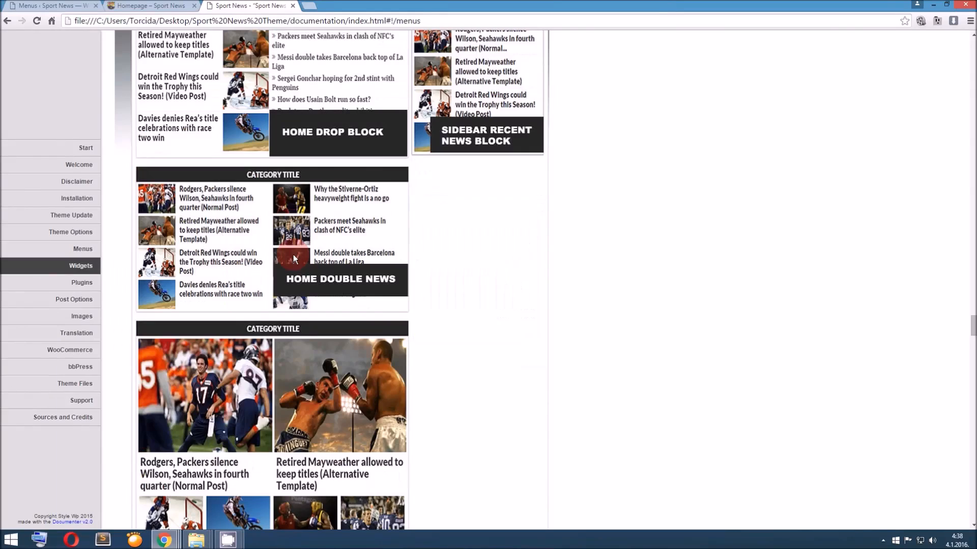
pyautogui.scroll(5, 294, 259)
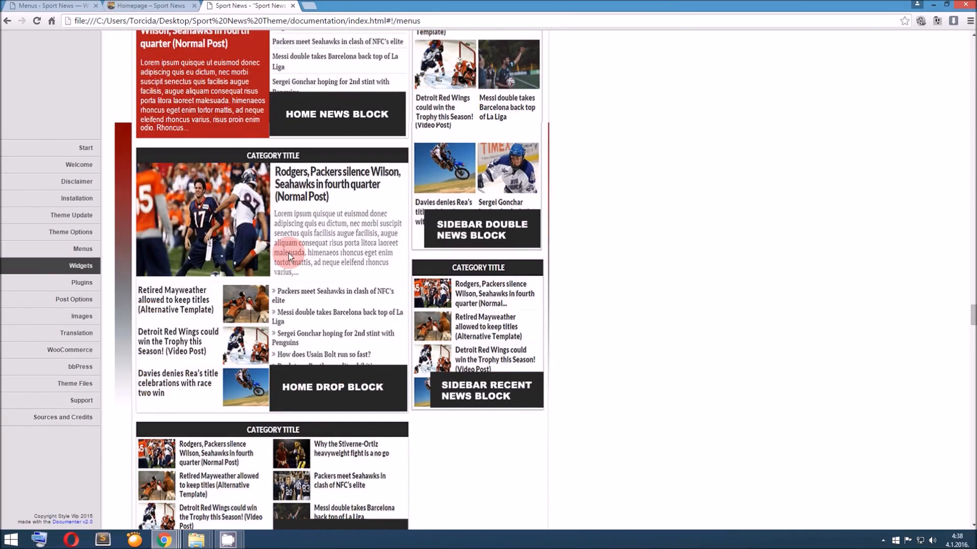
pyautogui.click(91, 283)
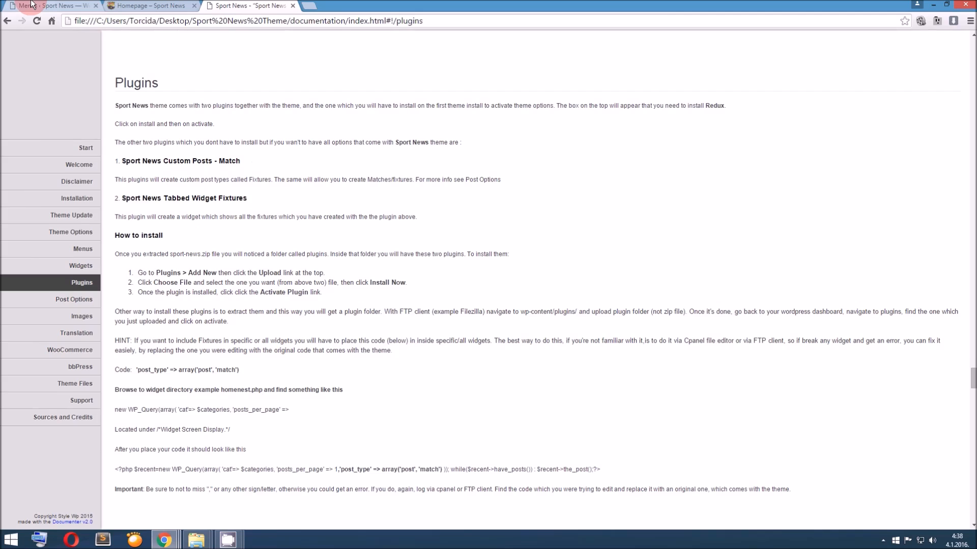
# Review the site's installed plugins in the WordPress admin, looking for the Sport News plugins
pyautogui.click(56, 6)
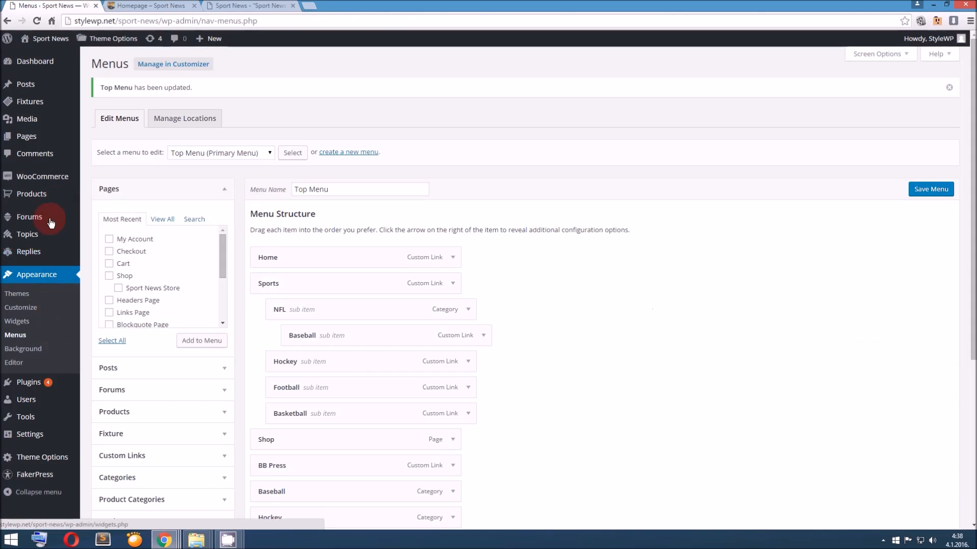
pyautogui.moveTo(52, 391)
pyautogui.click(135, 382)
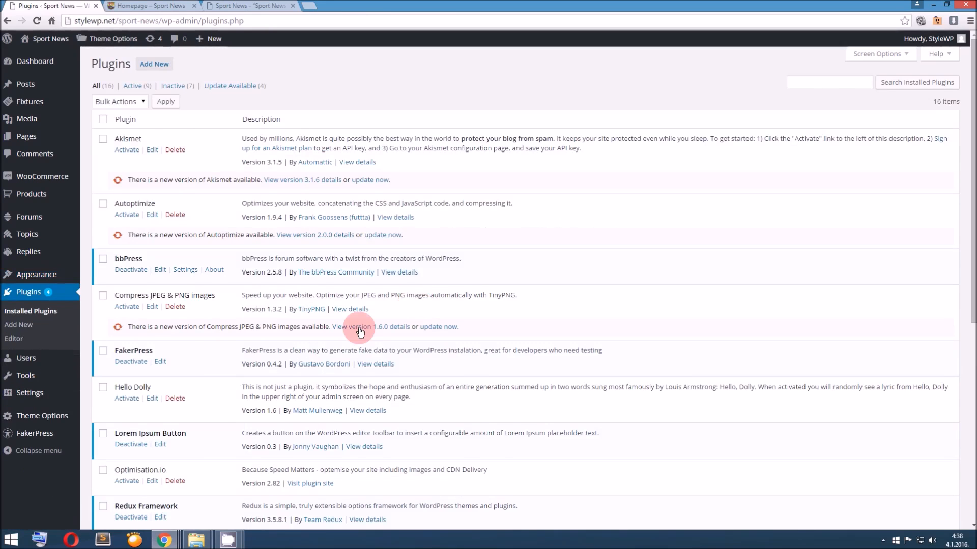
pyautogui.scroll(-5, 346, 331)
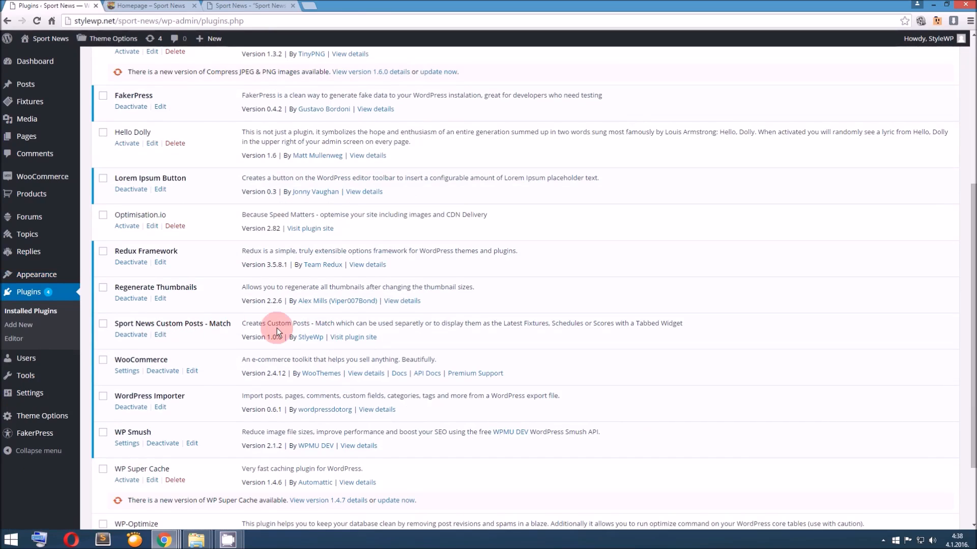
pyautogui.scroll(-2, 164, 339)
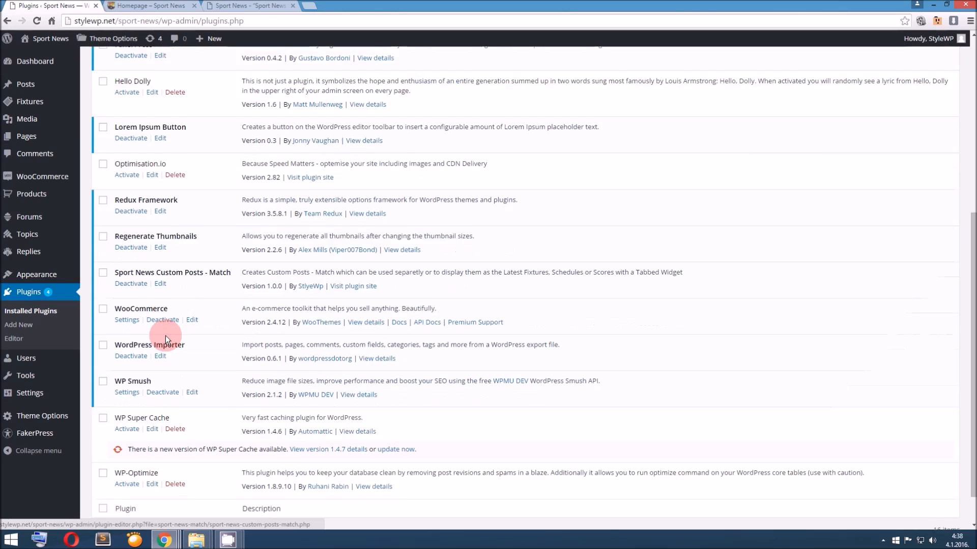
pyautogui.scroll(7, 166, 335)
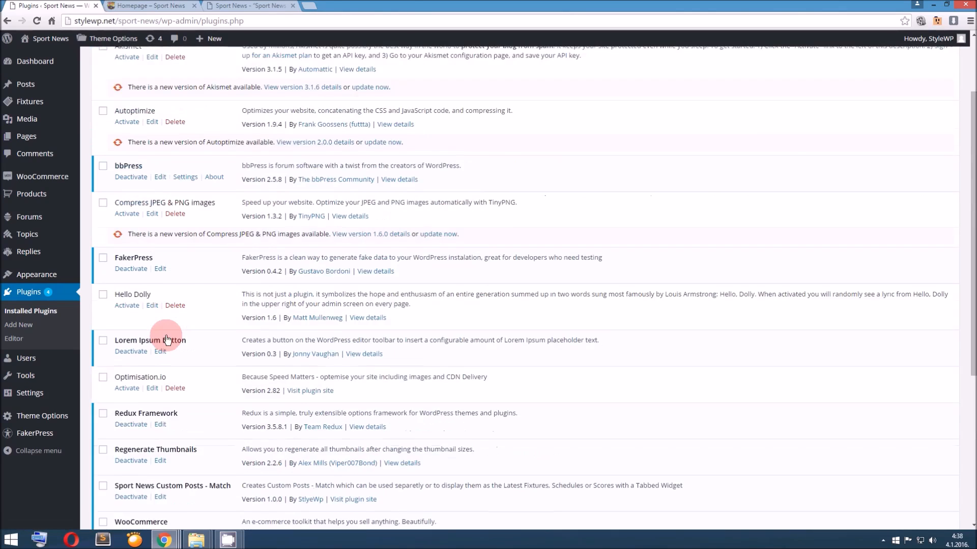
pyautogui.scroll(-3, 165, 334)
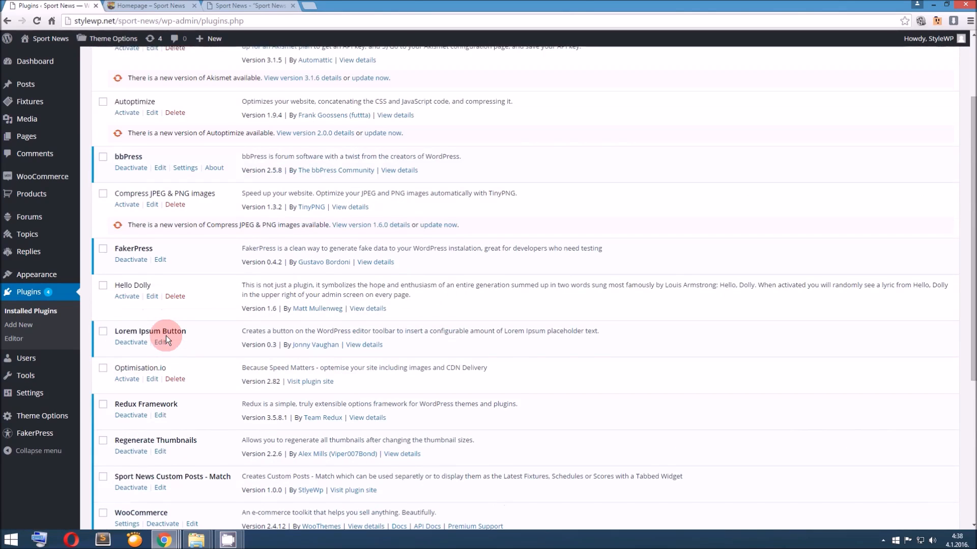
pyautogui.scroll(-5, 166, 335)
pyautogui.scroll(2, 197, 315)
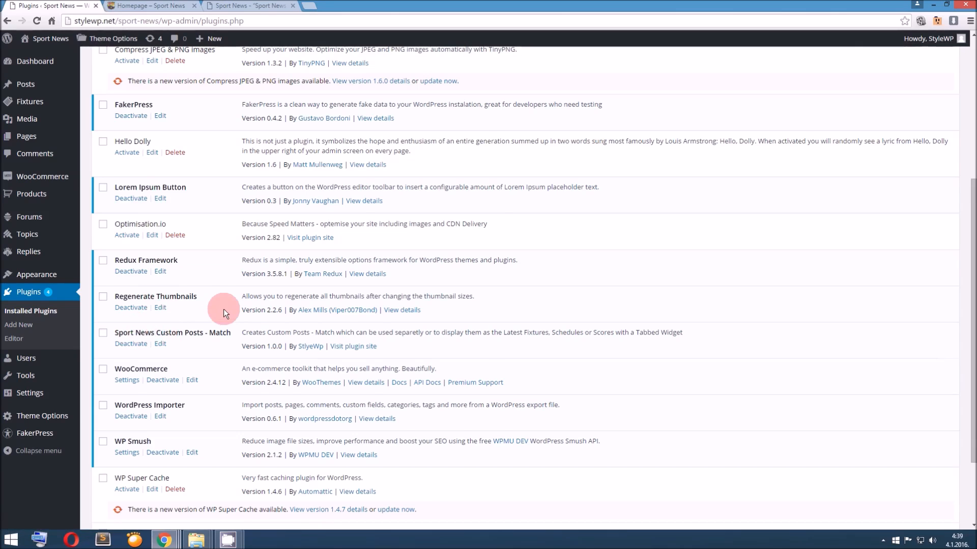
pyautogui.scroll(5, 224, 308)
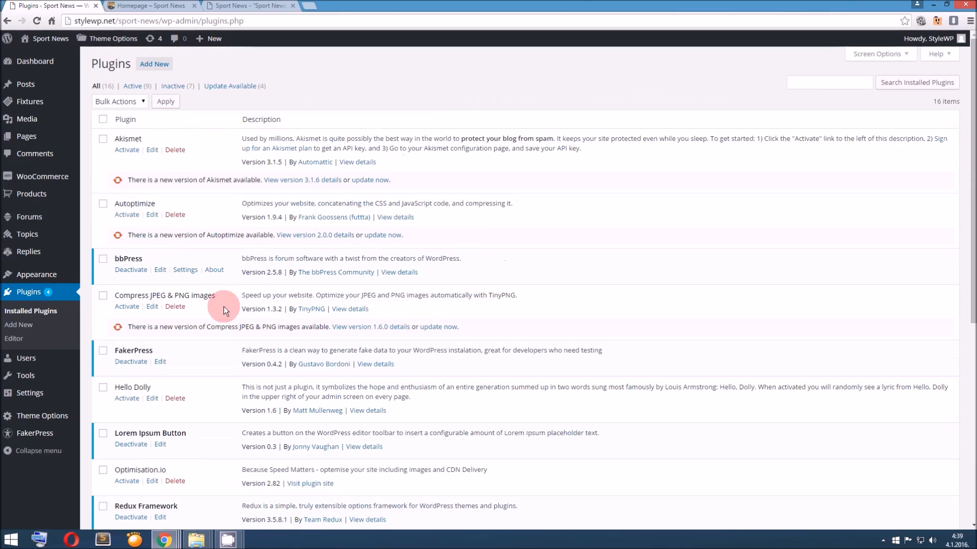
# Upload the plugin archive sport-news-tabbed-widget-fixtures from the Sport News Theme folder, install it and activate it
pyautogui.click(157, 65)
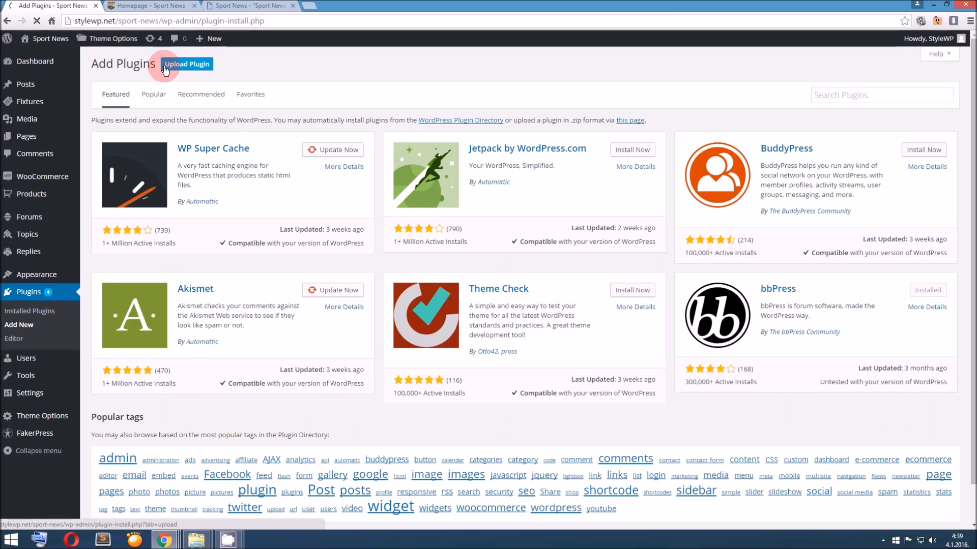
pyautogui.click(187, 65)
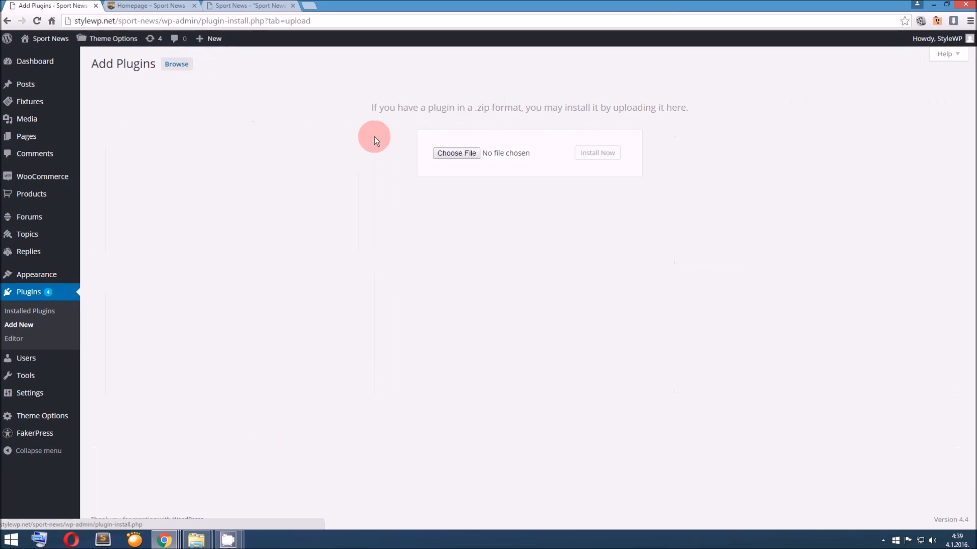
pyautogui.click(441, 153)
pyautogui.click(254, 113)
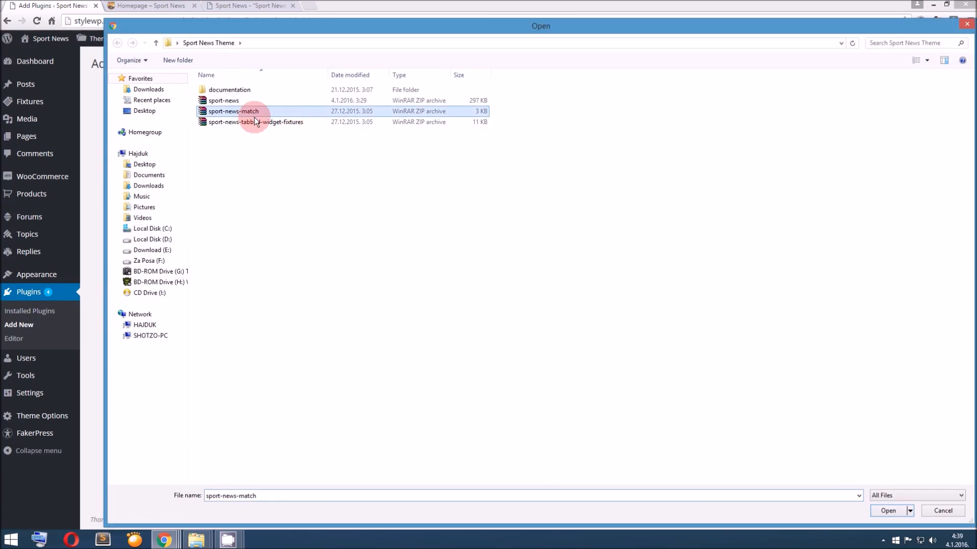
pyautogui.click(259, 122)
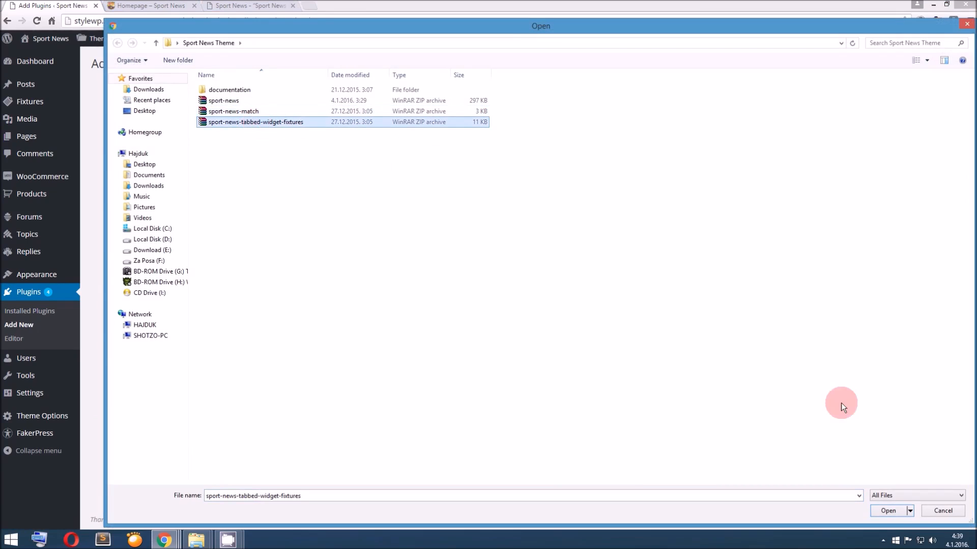
pyautogui.click(888, 510)
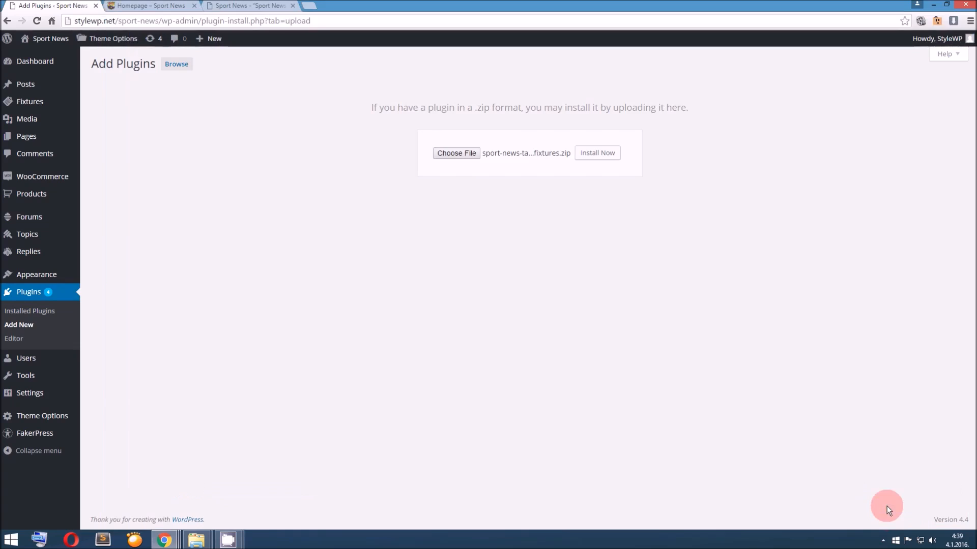
pyautogui.click(583, 158)
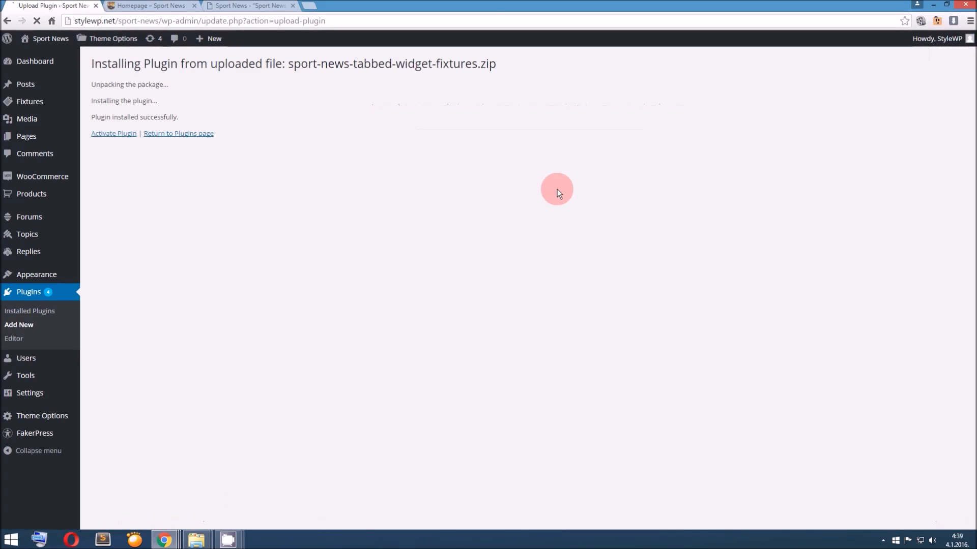
pyautogui.click(124, 133)
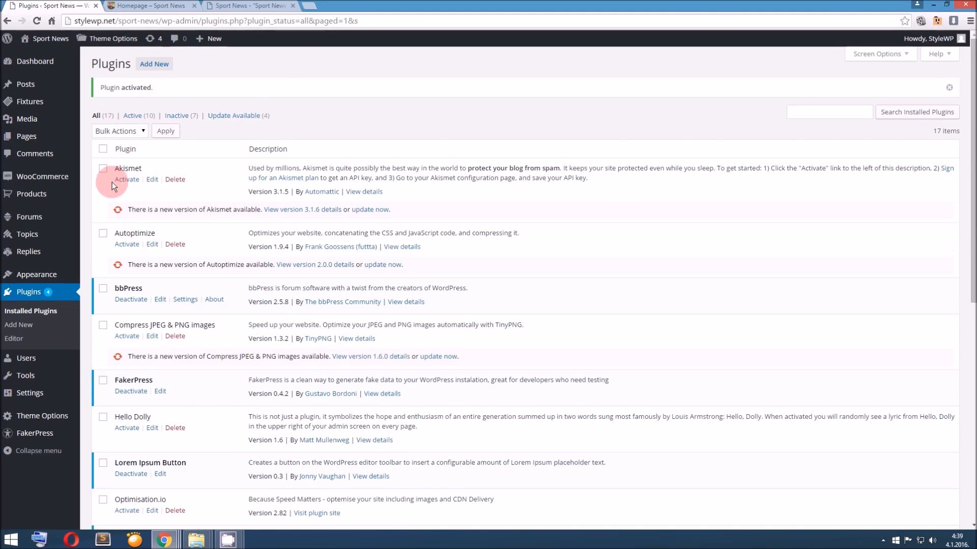
# Check the Sport News Tabbed Widget Fixtures entry in the list of installed plugins
pyautogui.scroll(-1, 112, 182)
pyautogui.moveTo(76, 235)
pyautogui.scroll(-7, 249, 291)
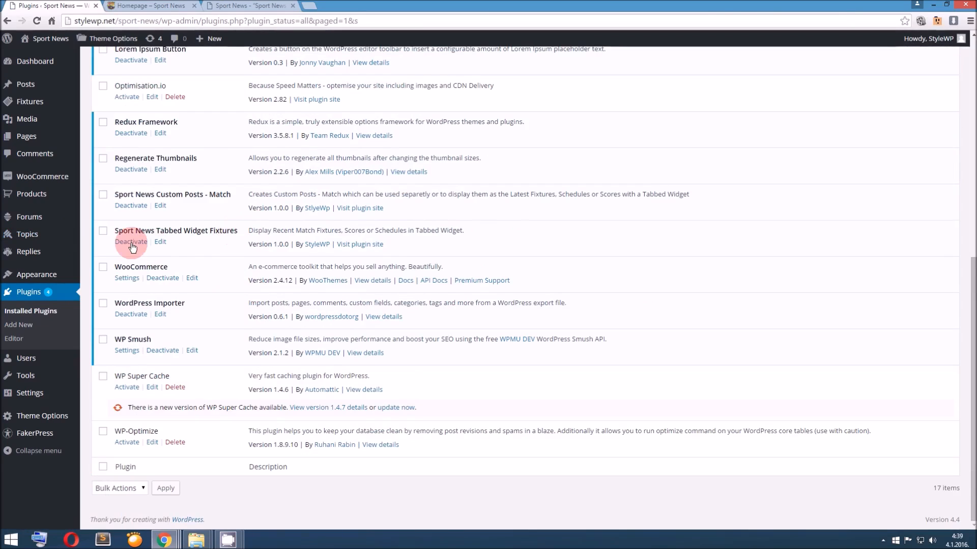
# Add the Sport News Fixtures Widget at the top of the Snhomepage widget area
pyautogui.moveTo(69, 280)
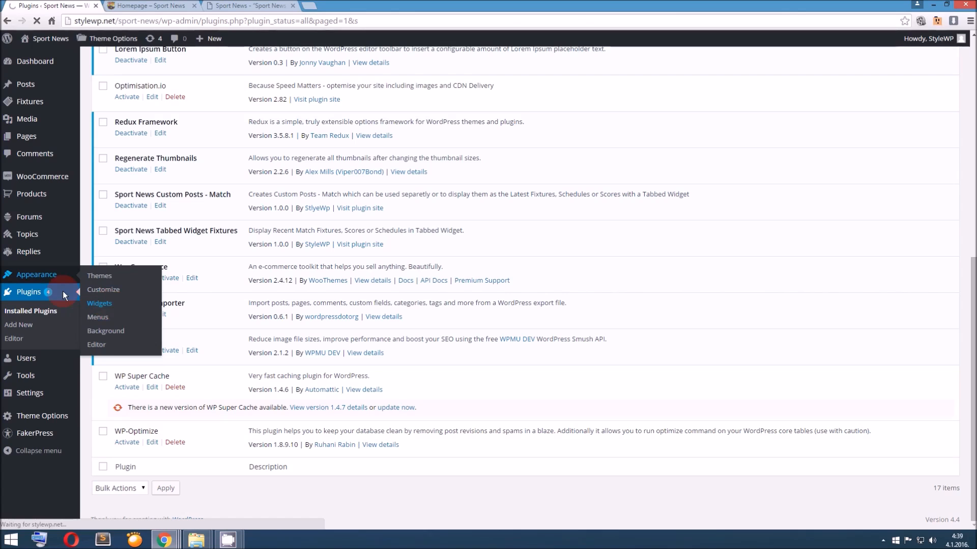
pyautogui.scroll(-1, 292, 262)
pyautogui.scroll(1, 304, 263)
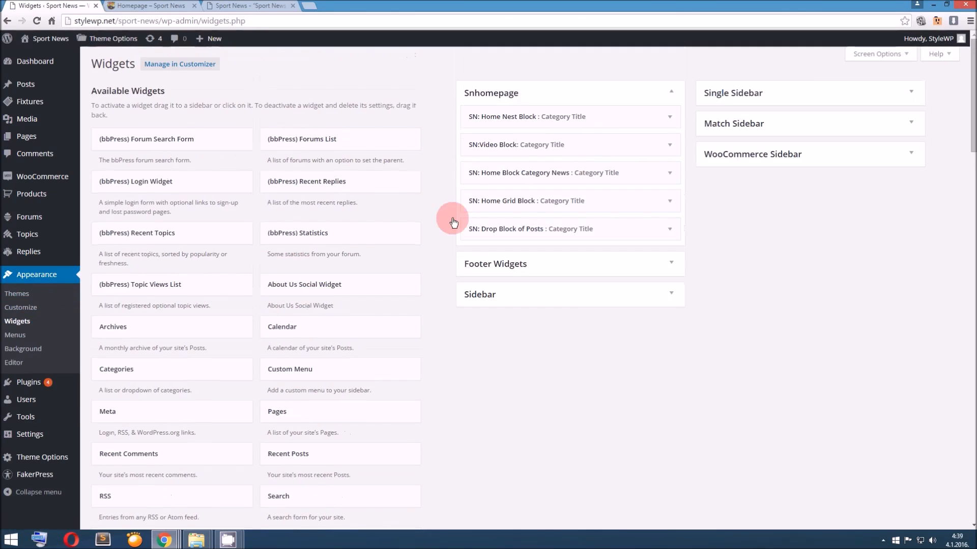
pyautogui.scroll(-7, 408, 271)
pyautogui.scroll(-6, 408, 270)
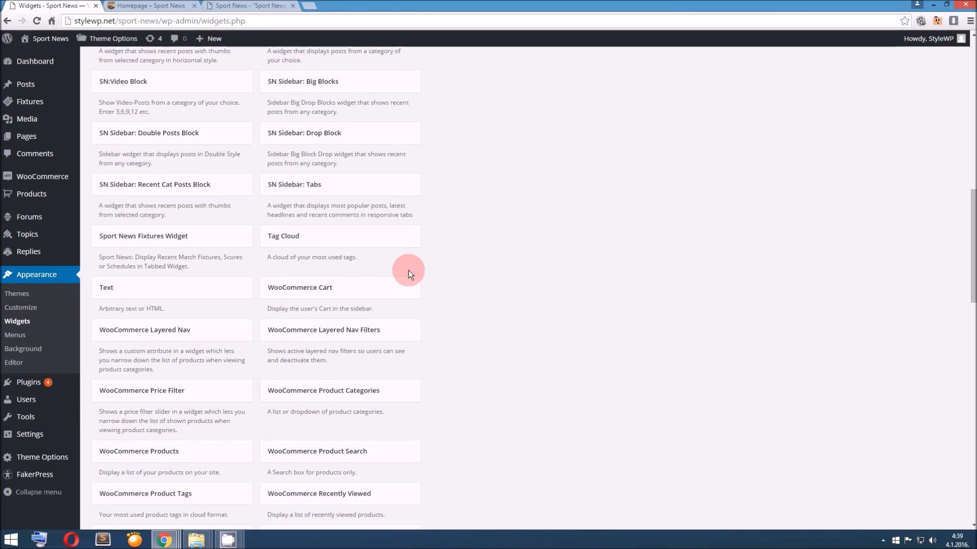
pyautogui.scroll(-2, 422, 274)
pyautogui.scroll(-1, 422, 273)
pyautogui.scroll(3, 422, 274)
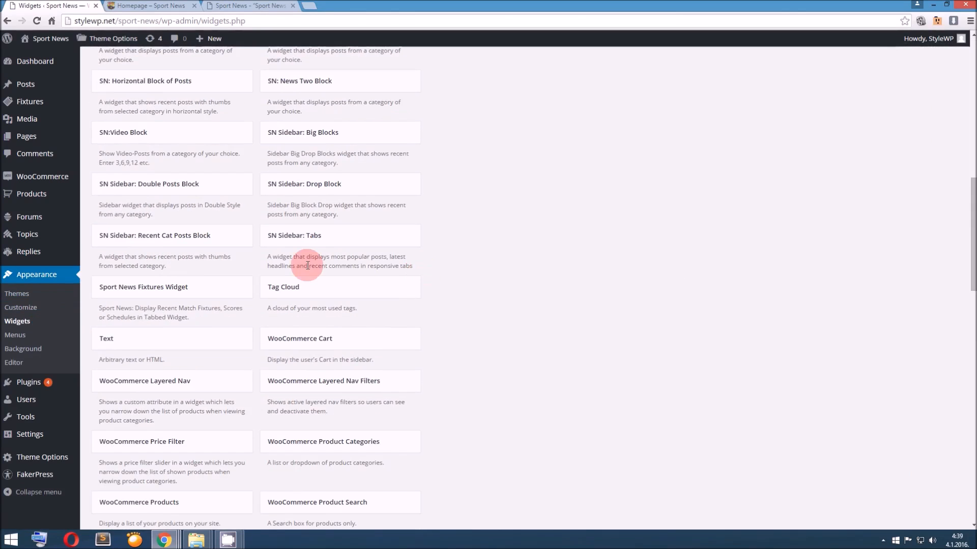
pyautogui.moveTo(202, 295); pyautogui.dragTo(547, 129)
# Title category #1 of the fixtures widget EPL and set categories #1 to #4 to show 2 fixtures each
pyautogui.click(542, 151)
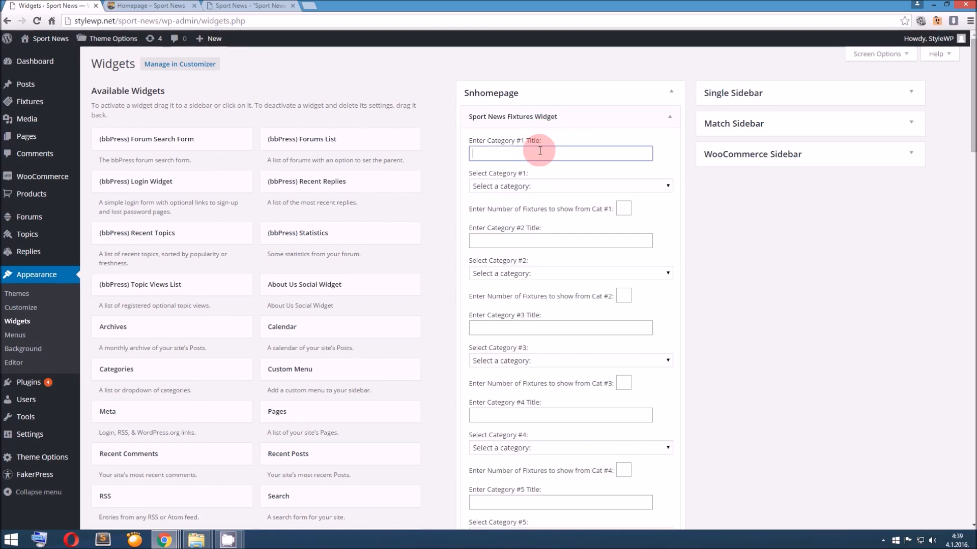
pyautogui.write('EPL')
pyautogui.click(624, 210)
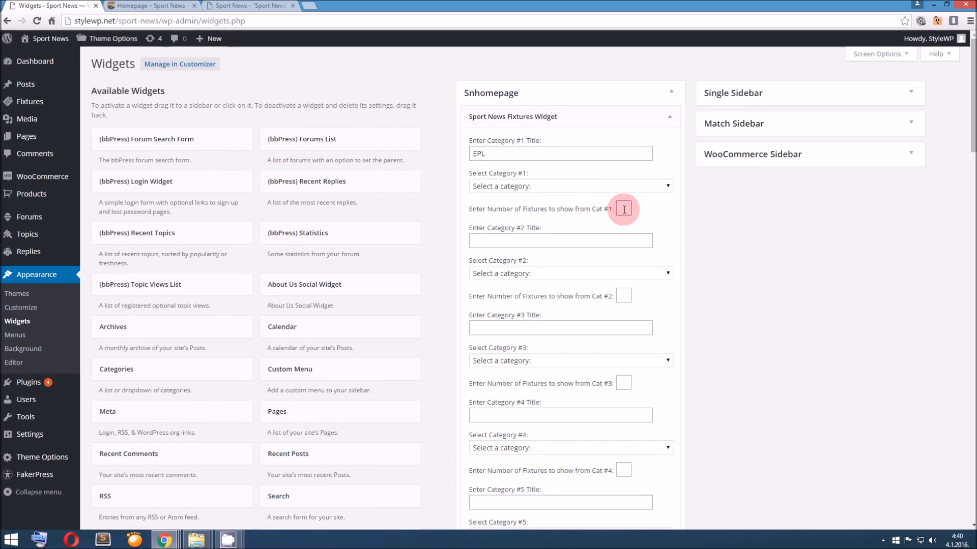
pyautogui.write('2')
pyautogui.click(623, 296)
pyautogui.write('2')
pyautogui.click(624, 470)
pyautogui.write('2')
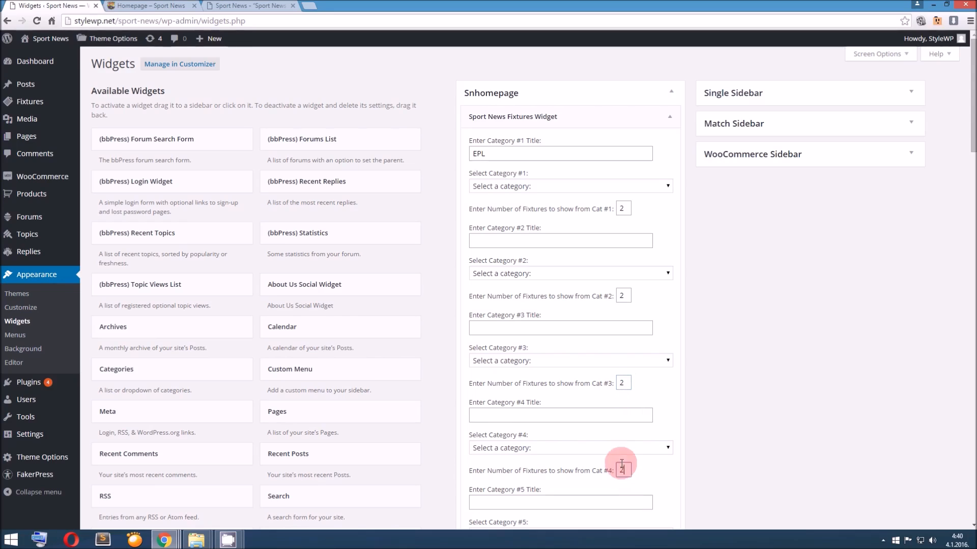
# Enter La Liga, Serie A and Nba as the titles of categories #2, #3 and #4 in the fixtures widget
pyautogui.click(501, 244)
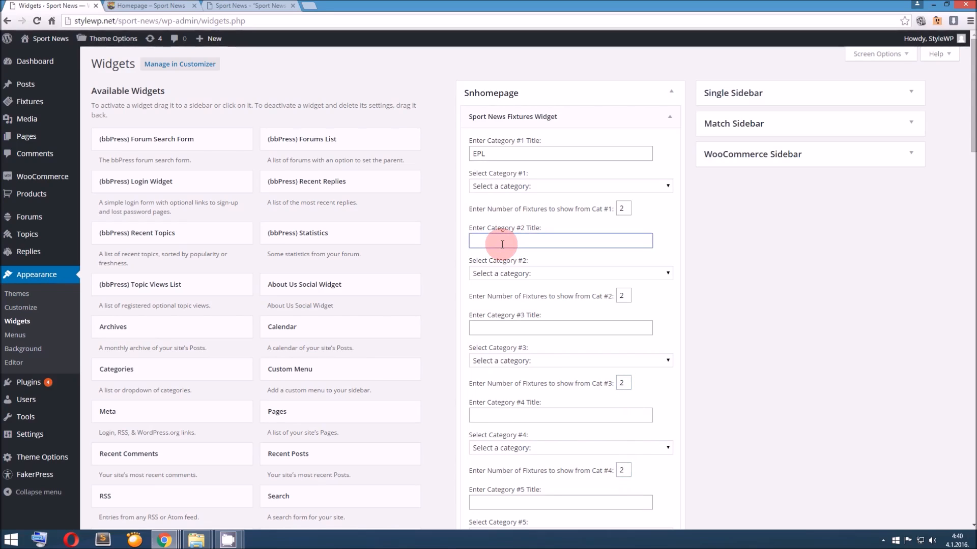
pyautogui.write('La Liga')
pyautogui.press('Tab')
pyautogui.press('Tab')
pyautogui.press('Tab')
pyautogui.write('Serie A')
pyautogui.press('Tab')
pyautogui.press('Tab')
pyautogui.press('Tab')
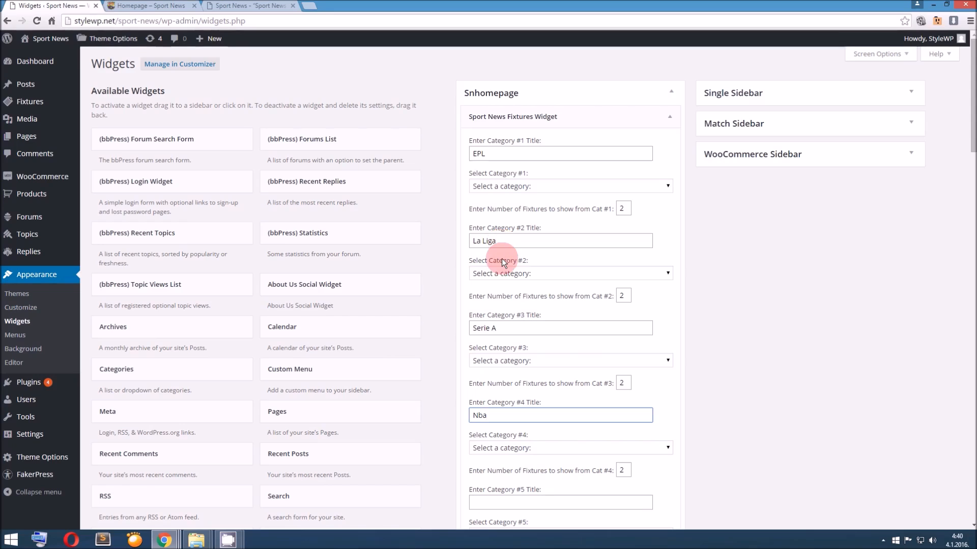
# Change the fixtures widget's category #3 title to Hockey and its category #2 title to Baseball
pyautogui.moveTo(499, 330); pyautogui.dragTo(447, 324)
pyautogui.write('Hockey')
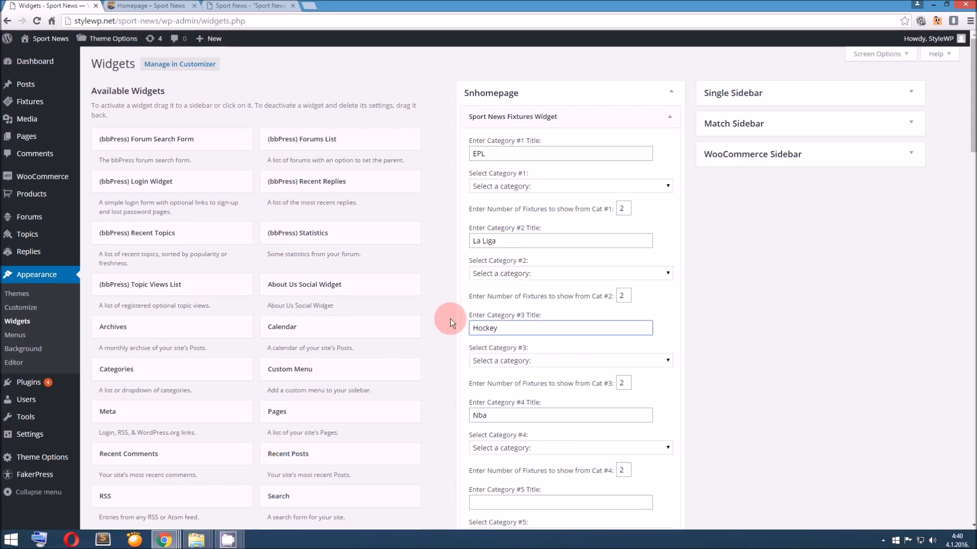
pyautogui.moveTo(498, 242); pyautogui.dragTo(437, 240)
pyautogui.write('Ba')
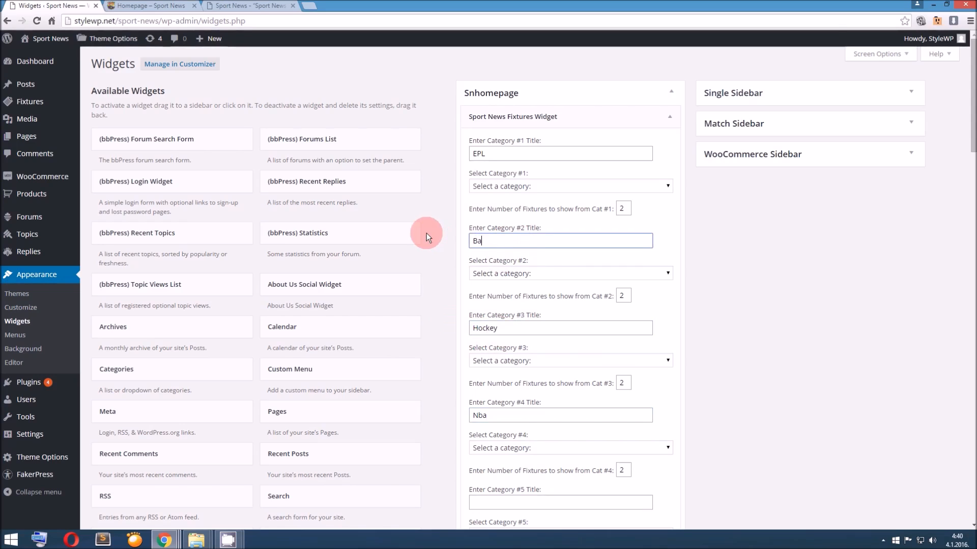
pyautogui.write('seball')
# Save the settings of the Sport News Fixtures Widget
pyautogui.scroll(-12, 447, 316)
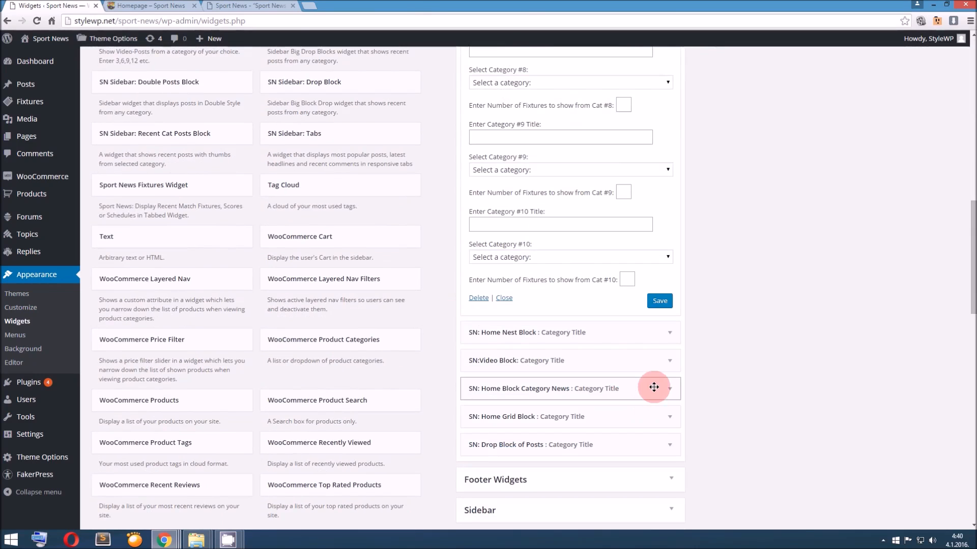
pyautogui.scroll(3, 636, 334)
pyautogui.scroll(-2, 611, 362)
pyautogui.scroll(6, 610, 361)
pyautogui.scroll(-5, 573, 355)
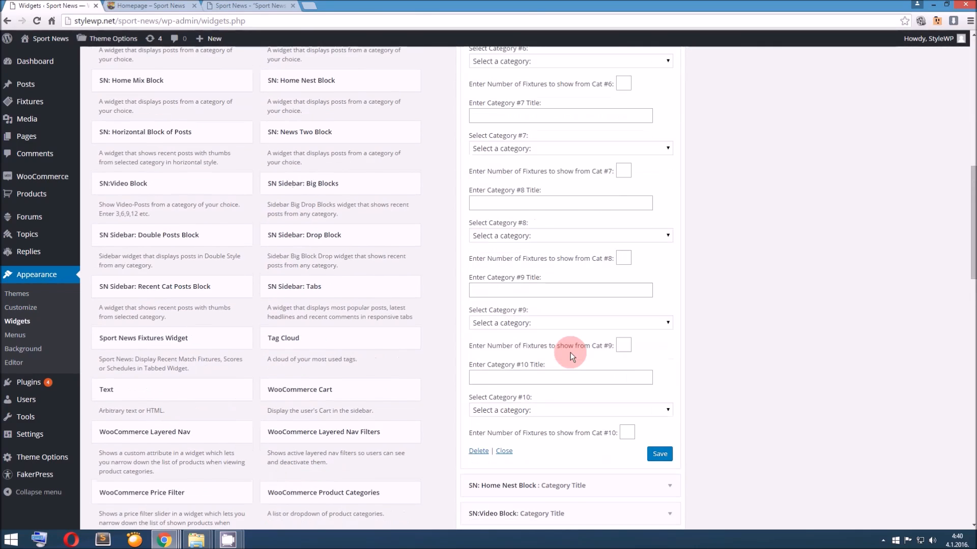
pyautogui.click(657, 403)
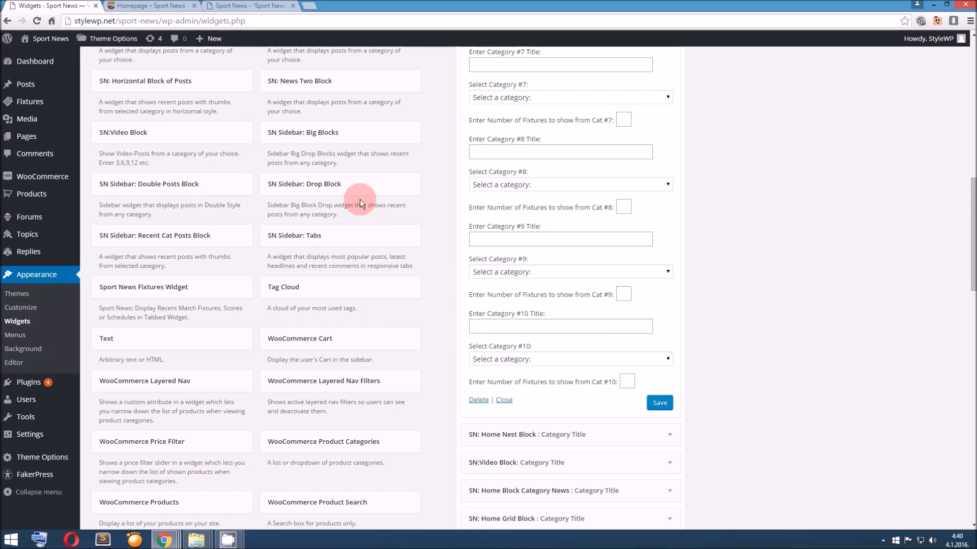
# Reload the site's homepage and check the tabs of the fixtures widget below the post carousel
pyautogui.click(157, 7)
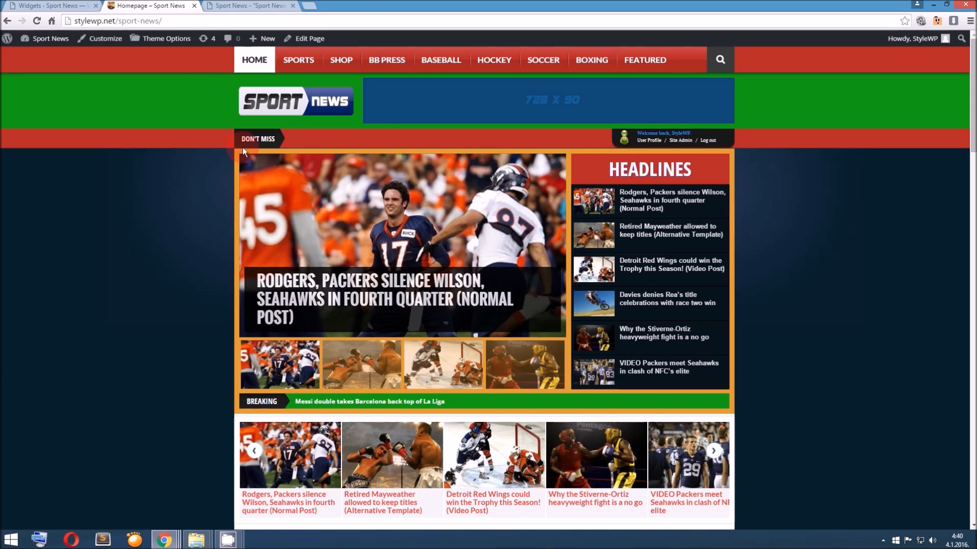
pyautogui.click(284, 119)
pyautogui.scroll(-4, 321, 213)
pyautogui.scroll(-3, 321, 213)
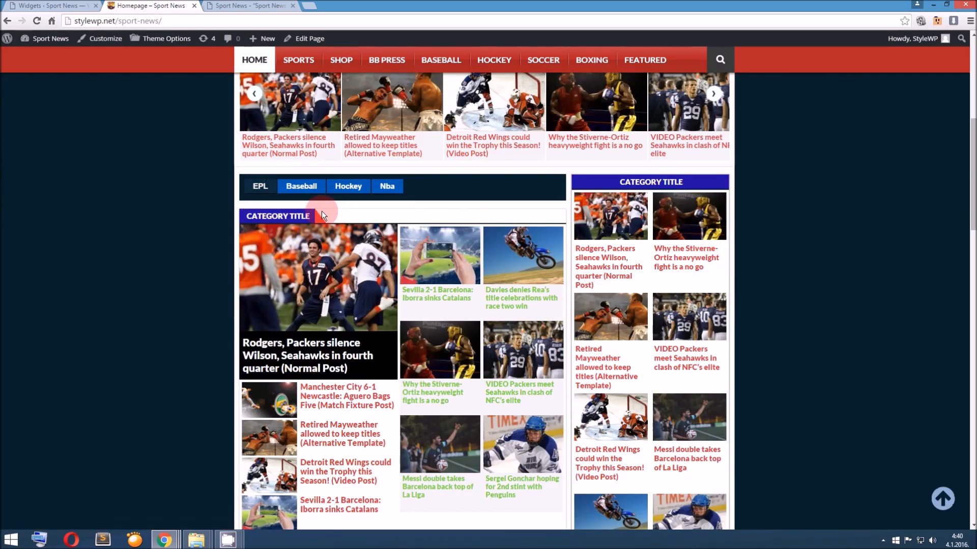
# Switch through the EPL, Baseball, Hockey and Nba tabs of the homepage fixtures widget to check their content
pyautogui.click(308, 189)
pyautogui.click(380, 189)
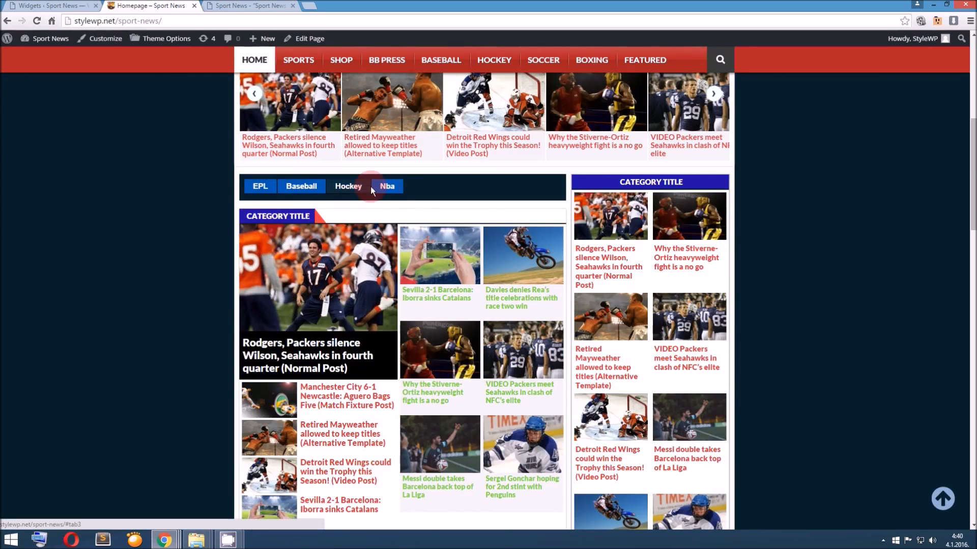
pyautogui.click(258, 188)
pyautogui.click(300, 189)
pyautogui.click(348, 188)
pyautogui.click(395, 188)
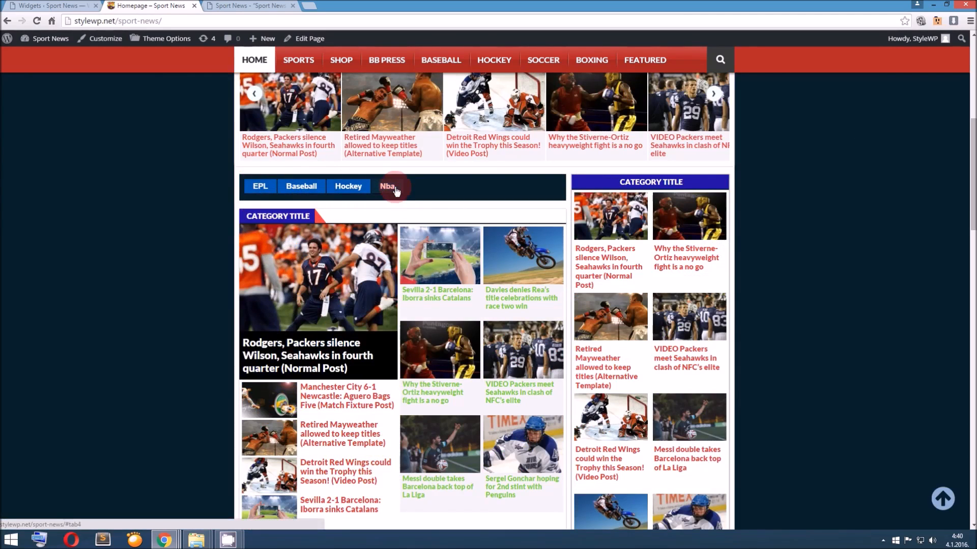
# Set category #2 of the Sport News Fixtures Widget to scores
pyautogui.click(77, 6)
pyautogui.scroll(7, 523, 212)
pyautogui.scroll(6, 523, 214)
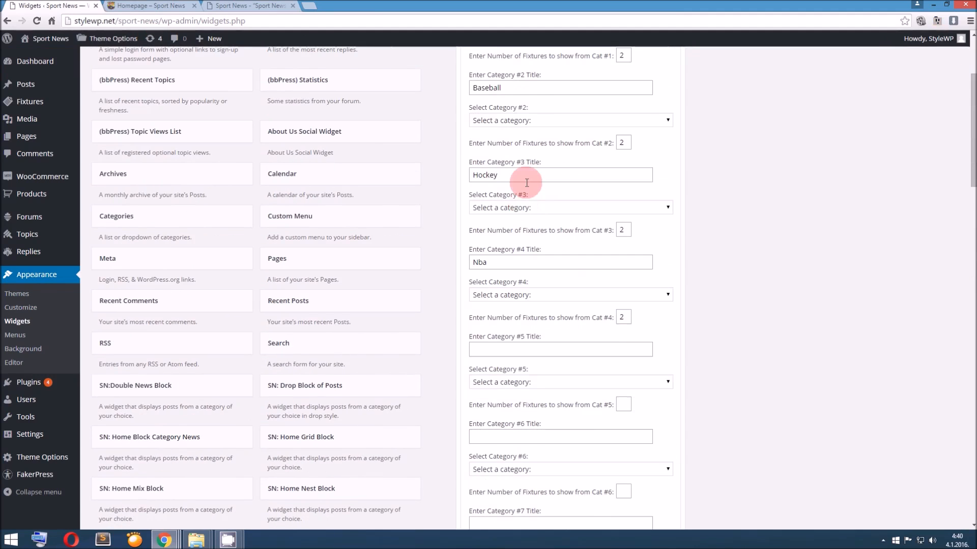
pyautogui.click(524, 187)
pyautogui.click(518, 214)
pyautogui.click(521, 274)
pyautogui.click(517, 304)
# Set categories #3 and #4 of the fixtures widget to scores and save the widget
pyautogui.scroll(-1, 519, 309)
pyautogui.click(518, 310)
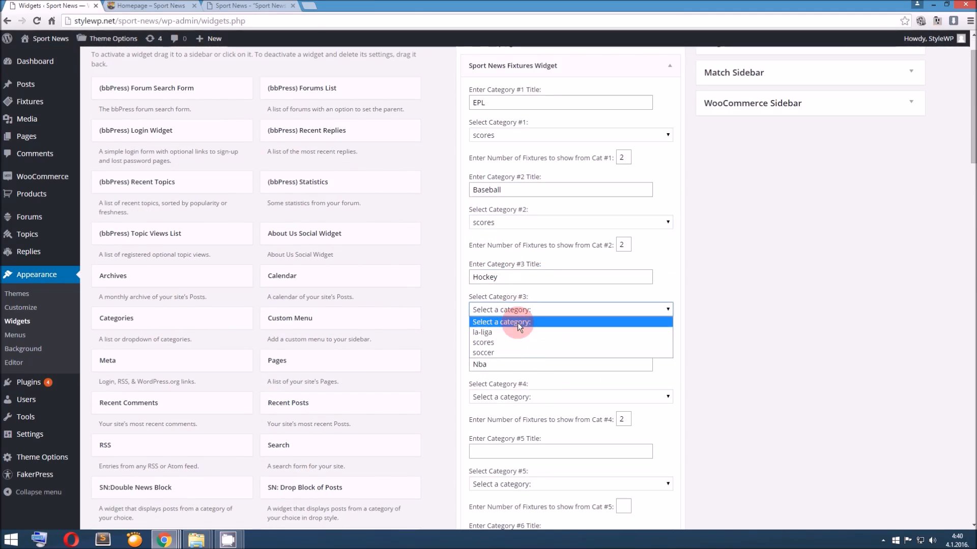
pyautogui.click(514, 341)
pyautogui.scroll(-1, 536, 344)
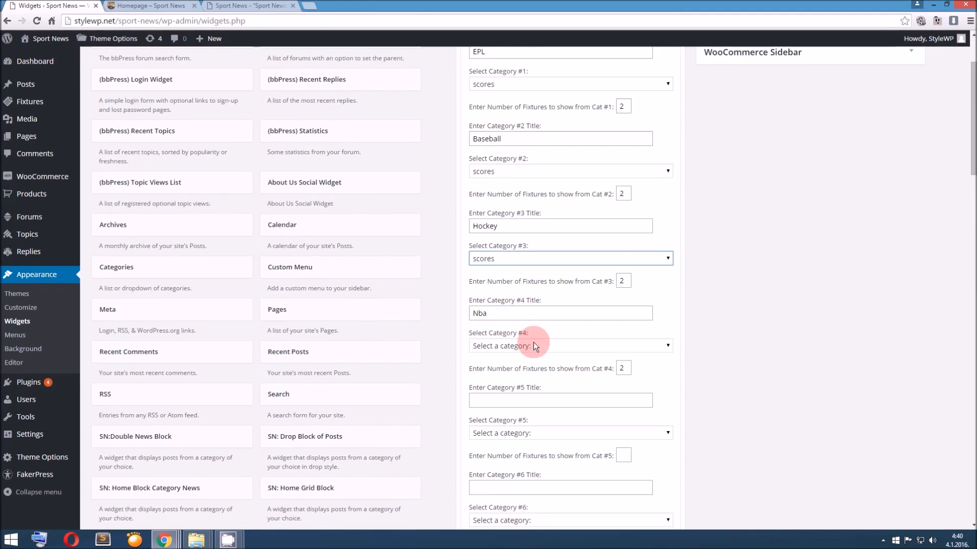
pyautogui.click(534, 347)
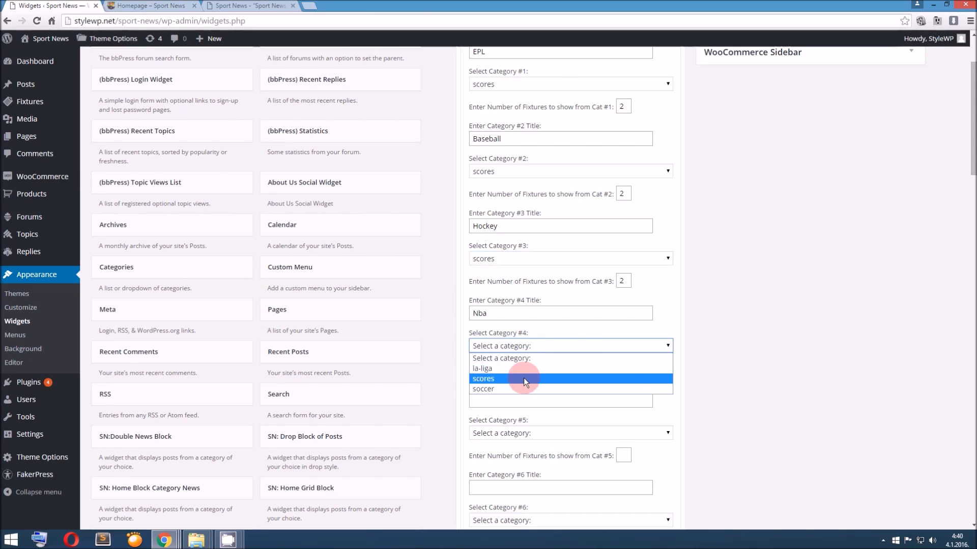
pyautogui.click(524, 378)
pyautogui.scroll(-4, 633, 394)
pyautogui.scroll(-7, 631, 393)
pyautogui.click(660, 353)
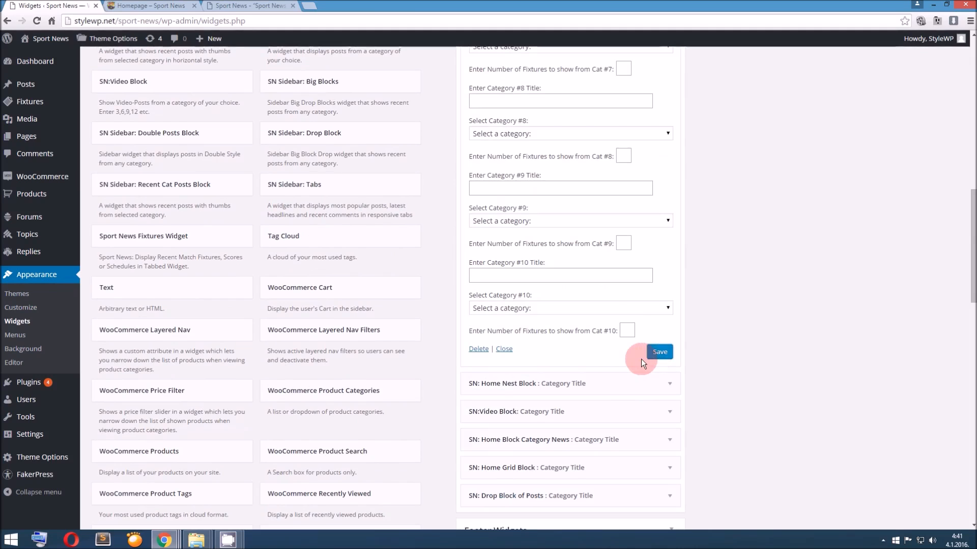
# Reload the homepage and check the matches under the fixtures widget's Baseball, Hockey and Nba tabs
pyautogui.scroll(7, 260, 219)
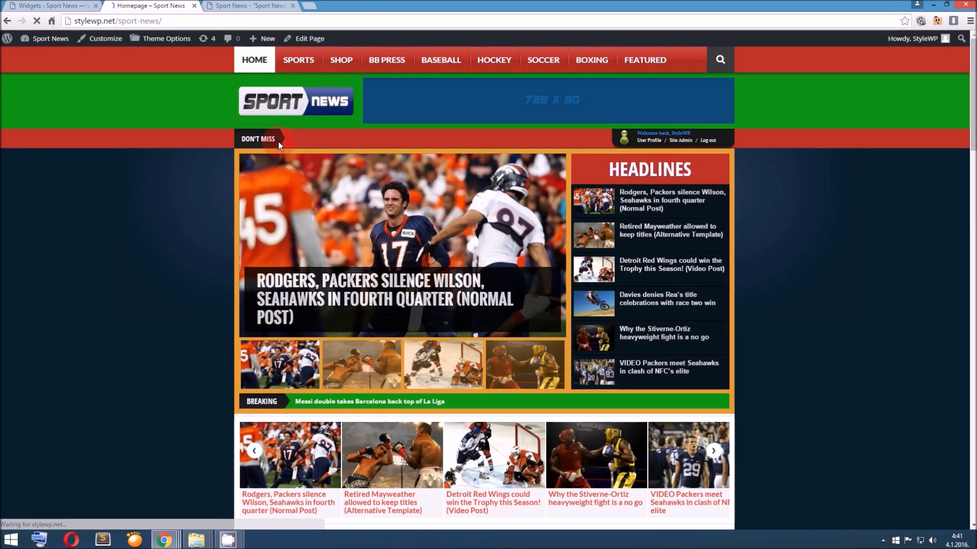
pyautogui.scroll(-3, 269, 157)
pyautogui.scroll(-3, 281, 178)
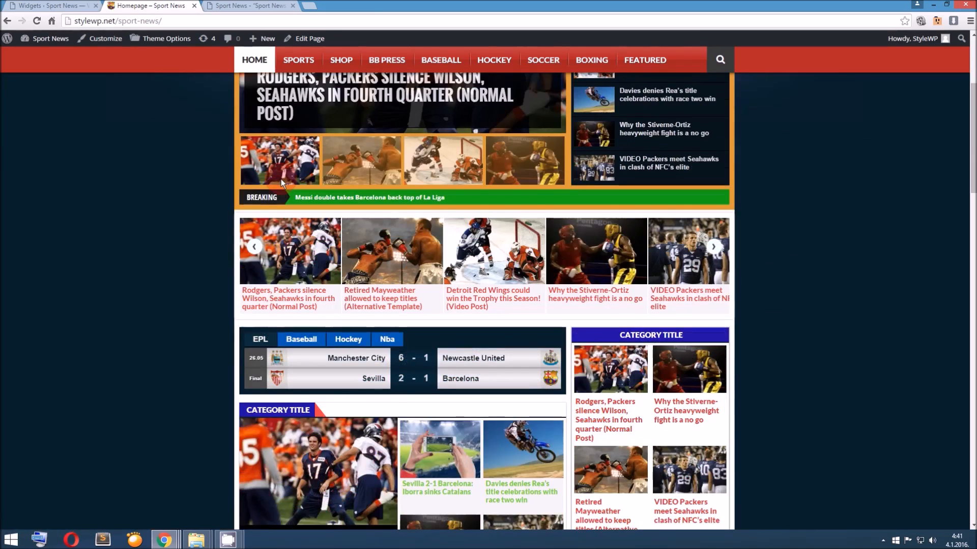
pyautogui.click(303, 239)
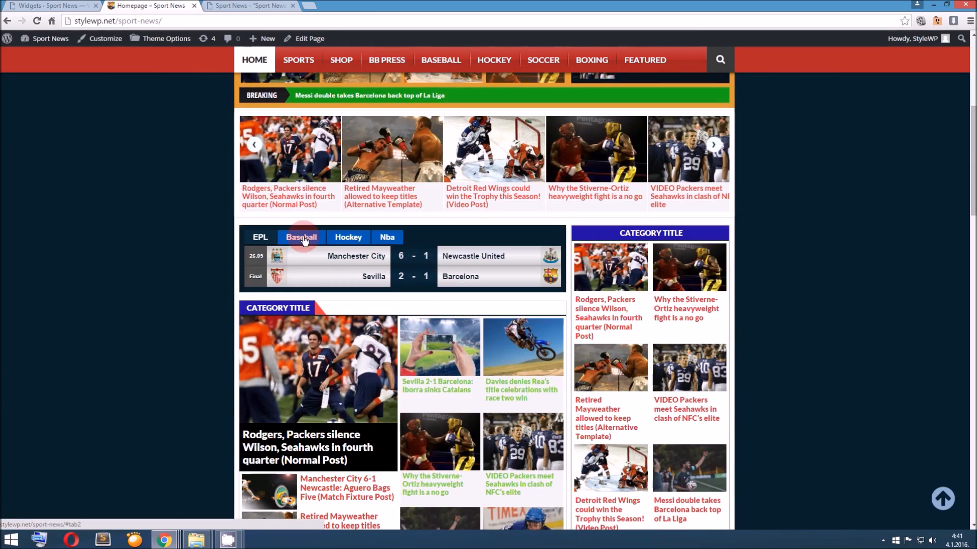
pyautogui.click(389, 240)
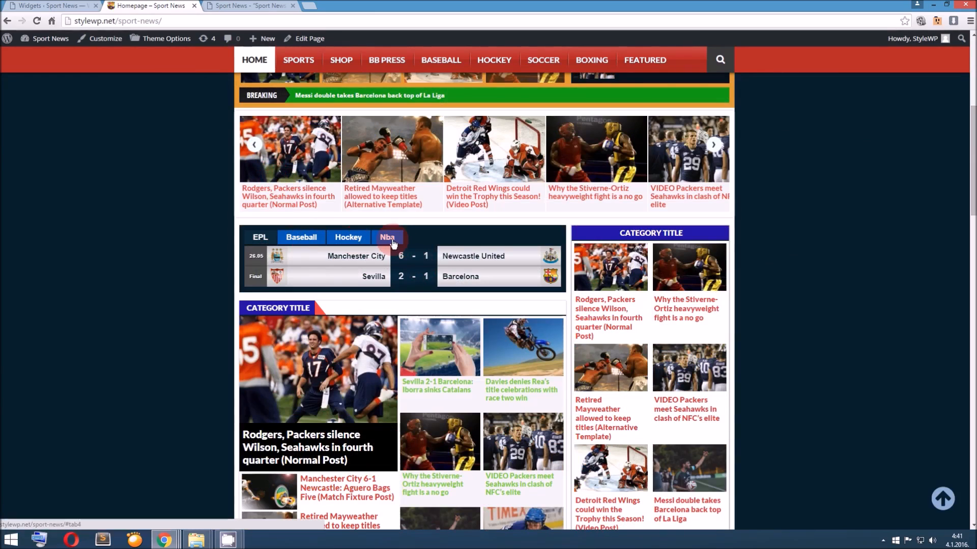
pyautogui.click(350, 243)
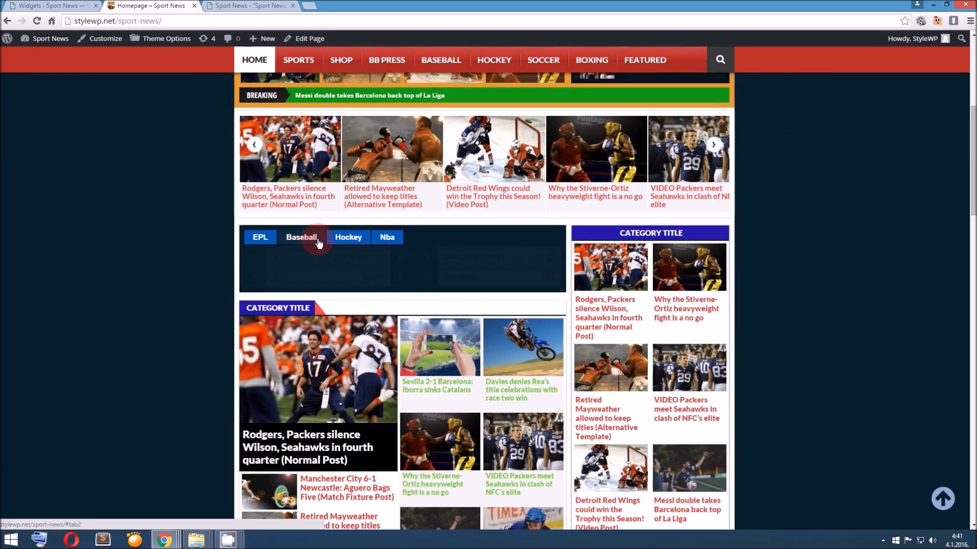
pyautogui.click(370, 245)
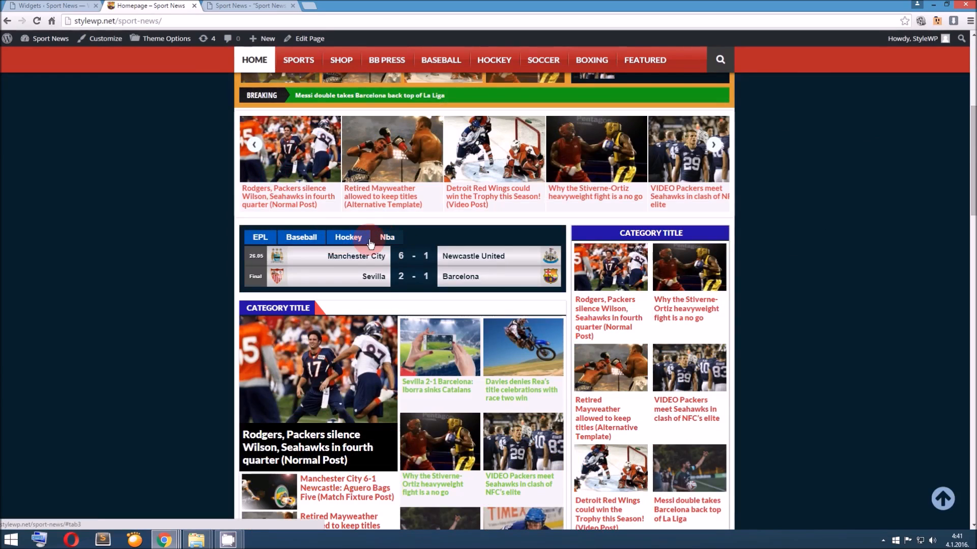
# Open the Manchester City–Newcastle United match from the fixtures widget and edit that fixture
pyautogui.click(401, 258)
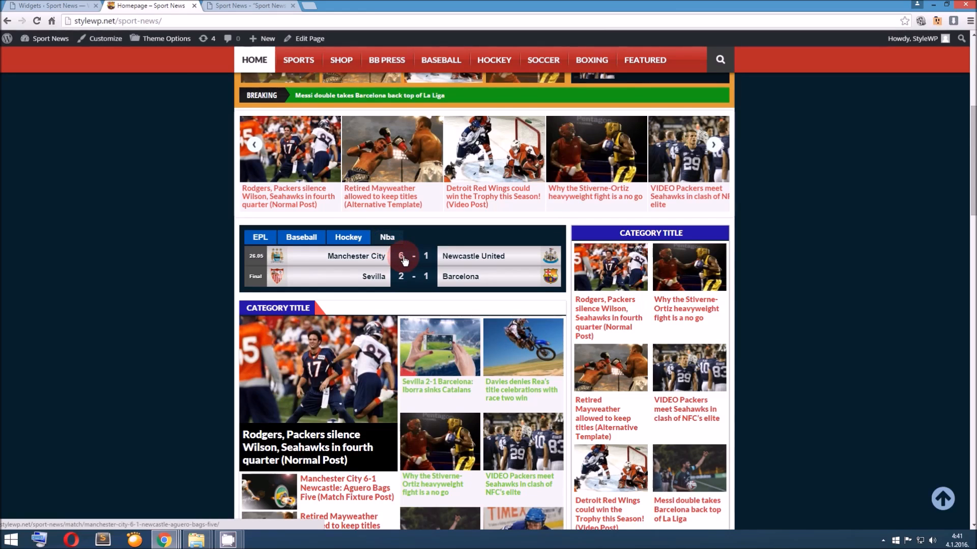
pyautogui.click(396, 253)
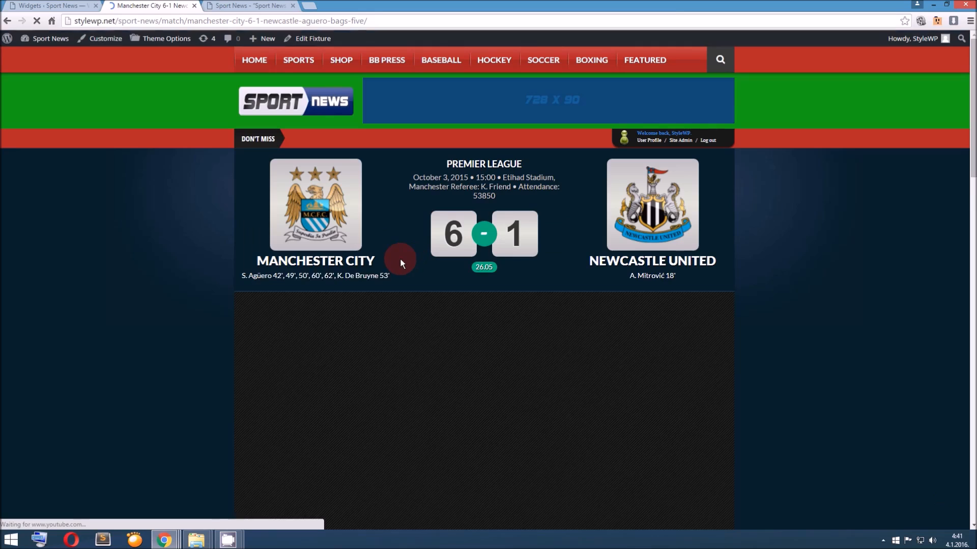
pyautogui.click(308, 38)
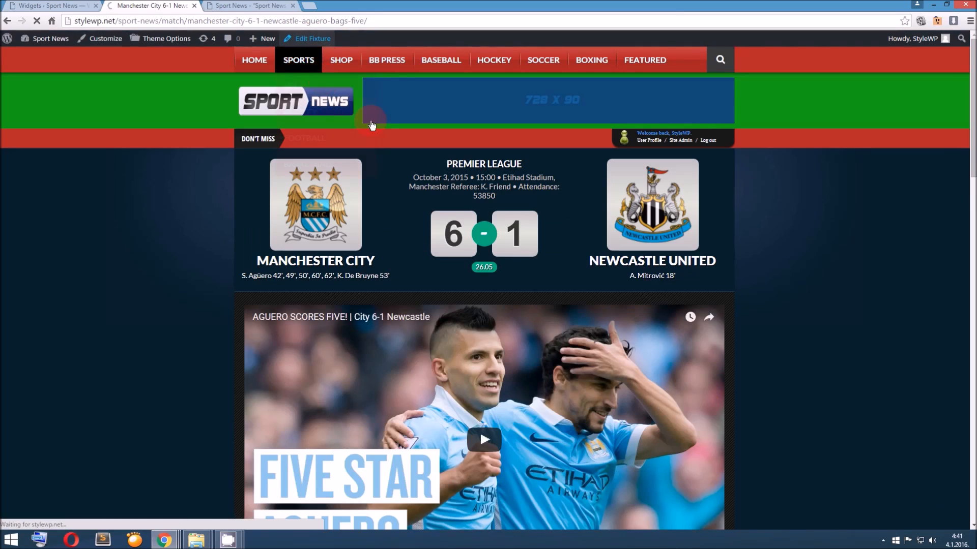
pyautogui.scroll(-6, 395, 179)
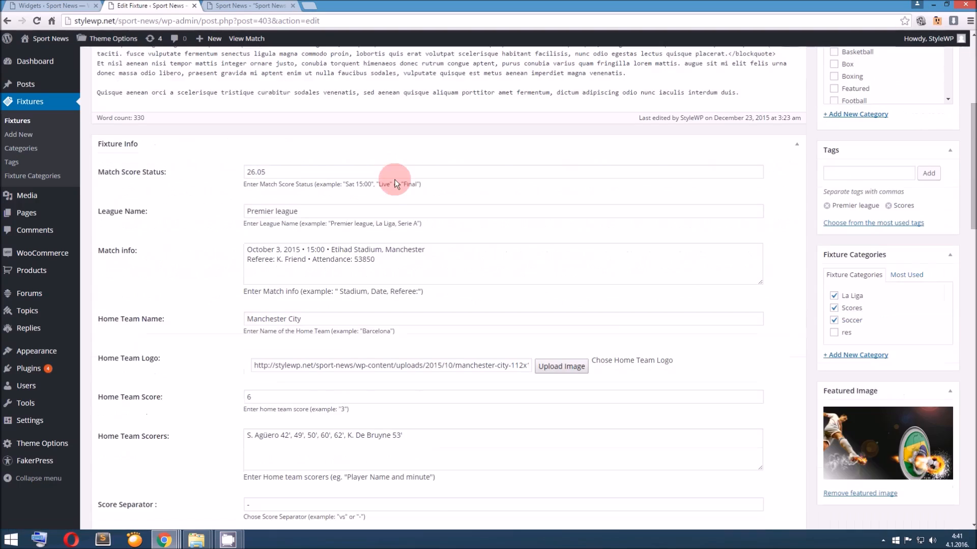
# Set the home team score to 121 and the away team score to 98, and update the fixture
pyautogui.click(265, 295)
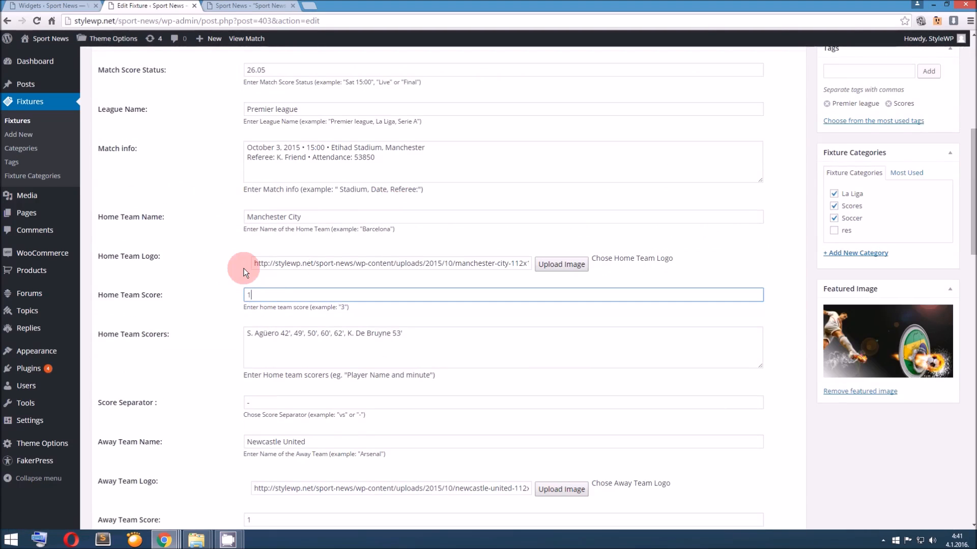
pyautogui.write('121')
pyautogui.scroll(-3, 233, 312)
pyautogui.click(229, 365)
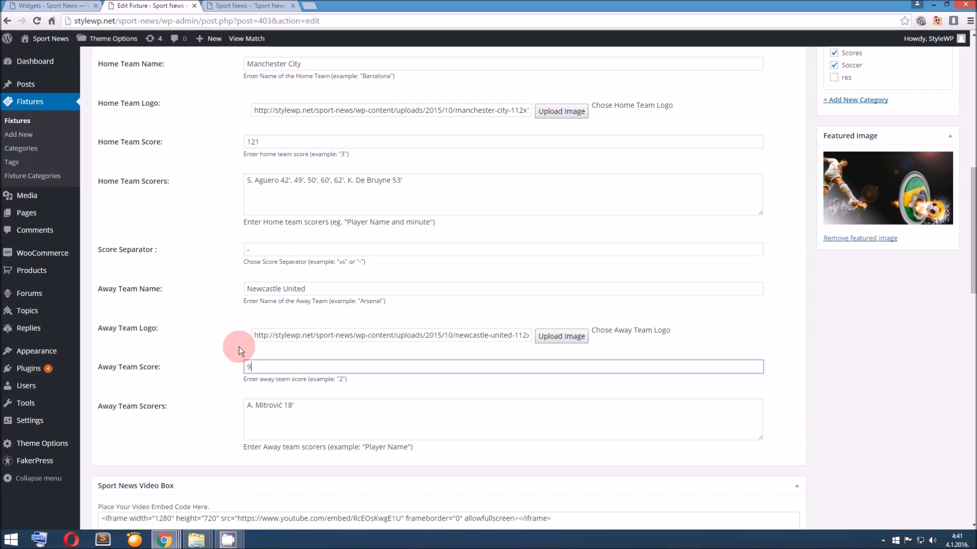
pyautogui.write('98')
pyautogui.scroll(10, 276, 340)
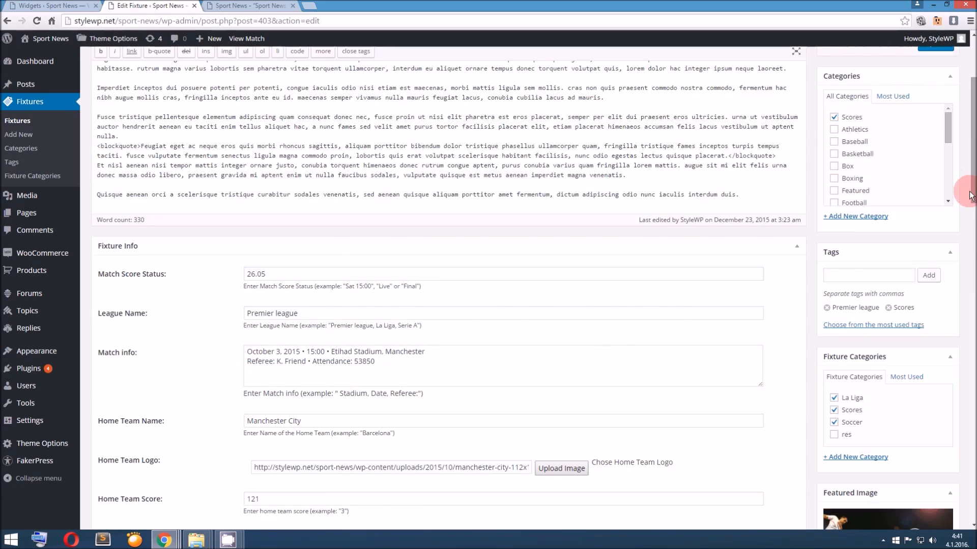
pyautogui.click(935, 196)
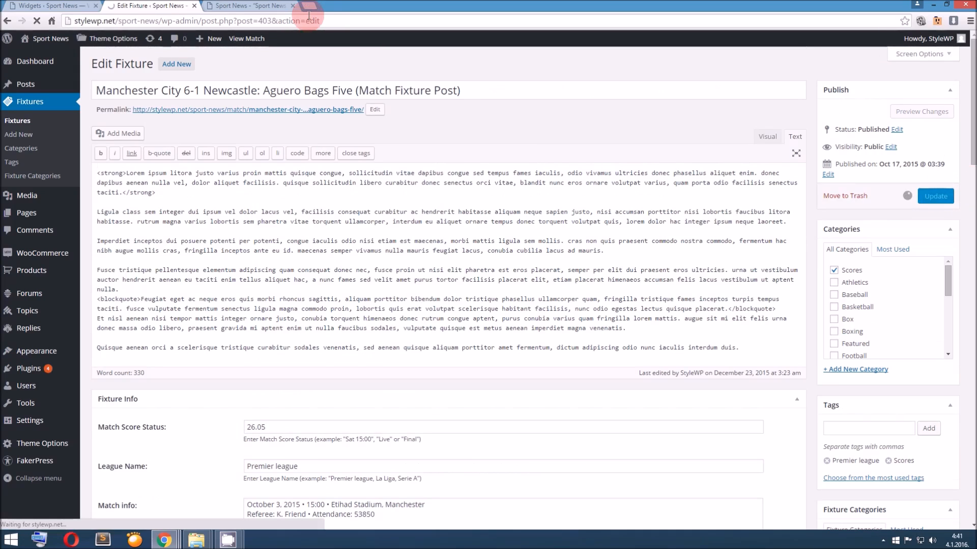
# View the Manchester City–Newcastle United match page and check both team scores
pyautogui.click(271, 7)
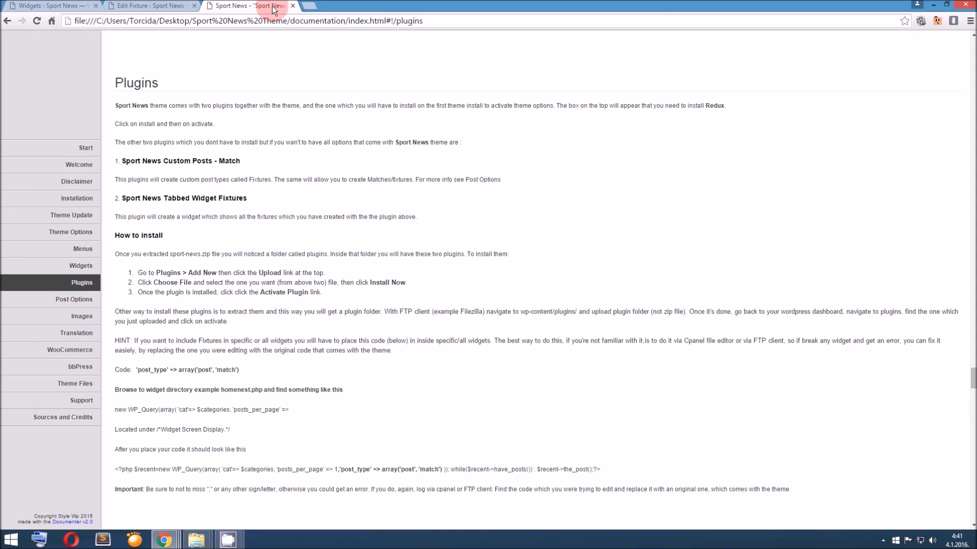
pyautogui.click(187, 6)
pyautogui.click(243, 140)
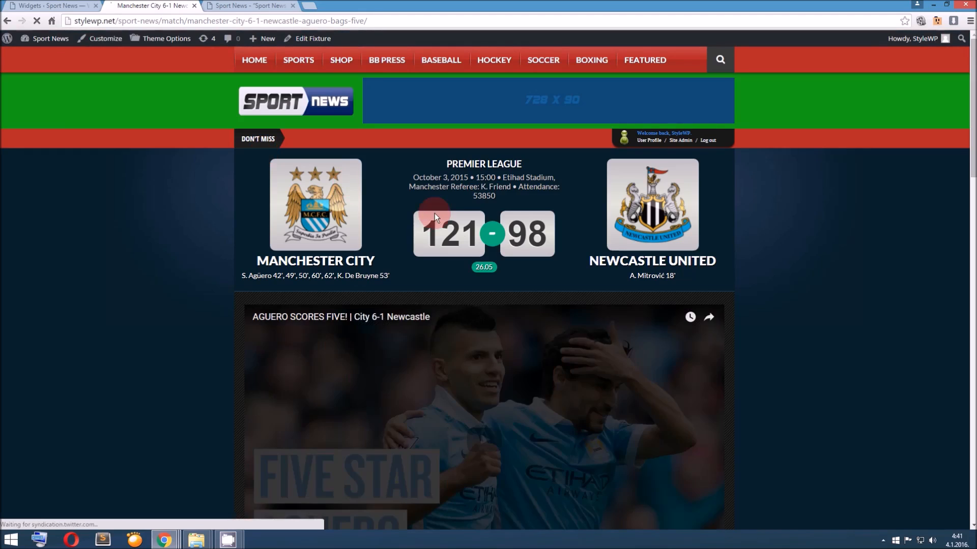
pyautogui.doubleClick(429, 229)
pyautogui.doubleClick(522, 232)
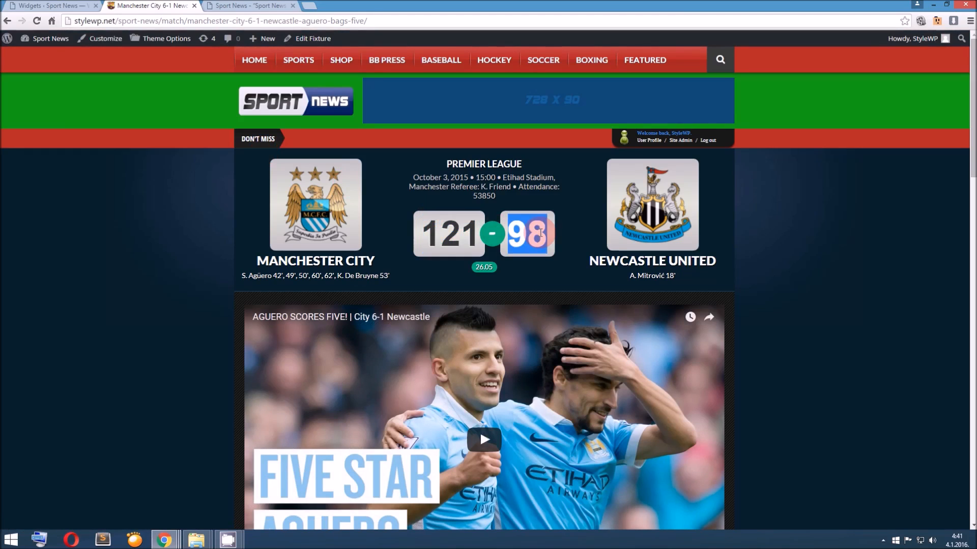
pyautogui.scroll(-1, 312, 198)
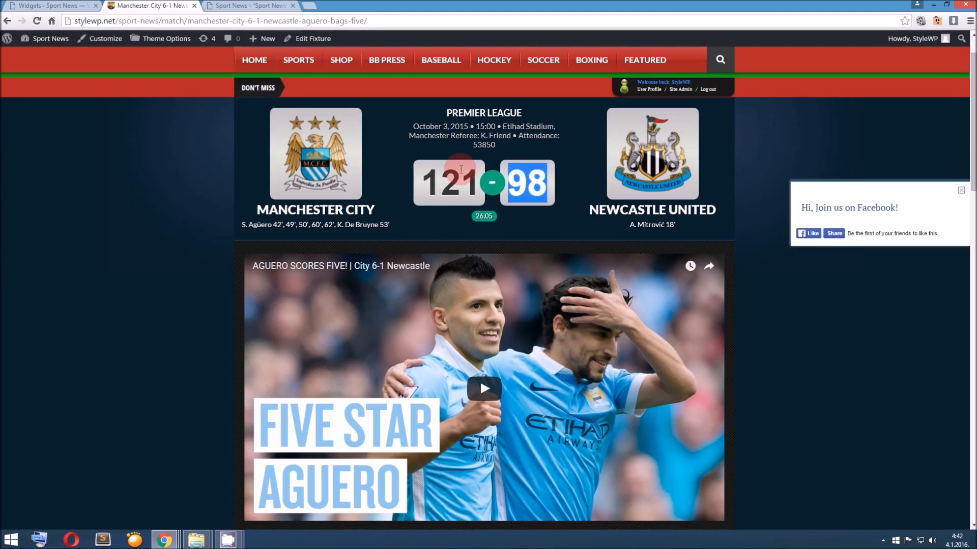
pyautogui.click(534, 187)
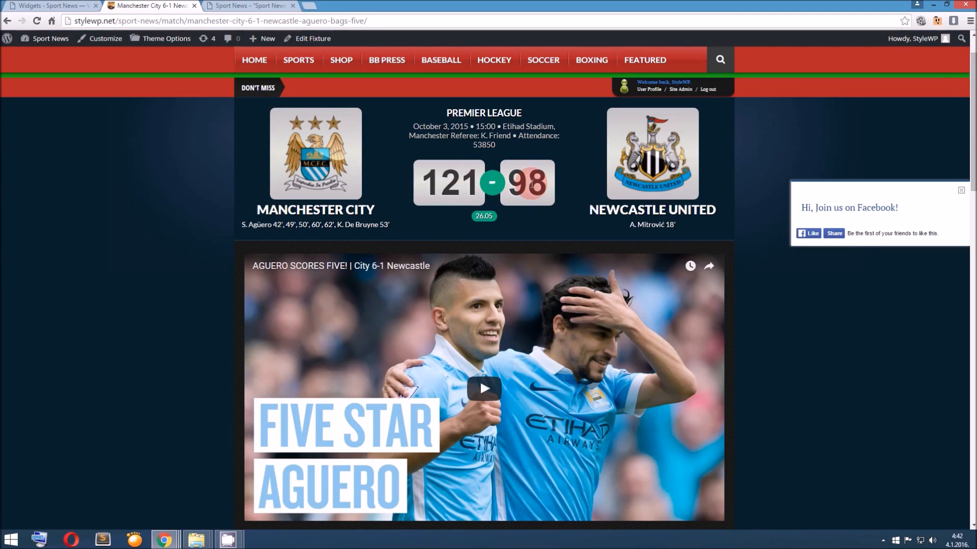
# Return to the homepage and check the Manchester City score in the fixtures widget and the category blocks below
pyautogui.click(254, 60)
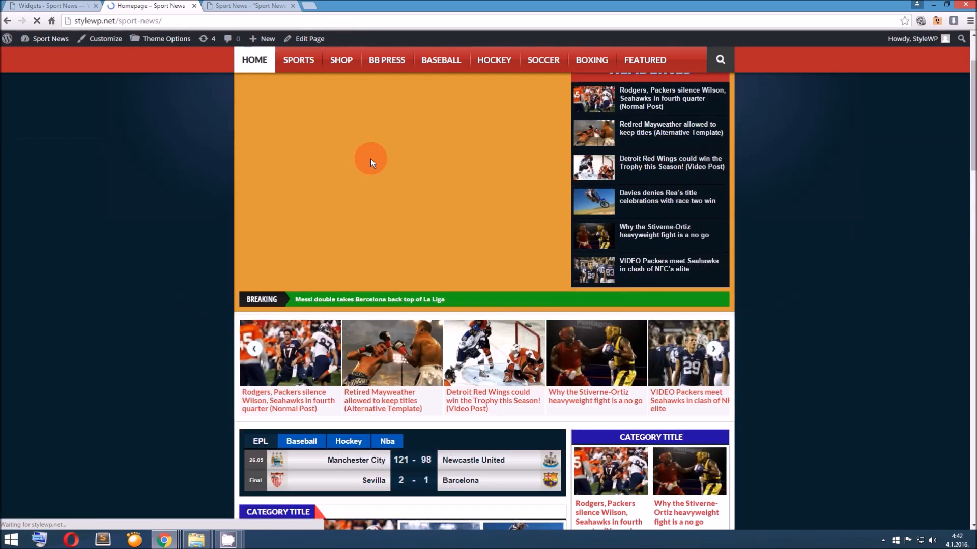
pyautogui.scroll(-4, 371, 158)
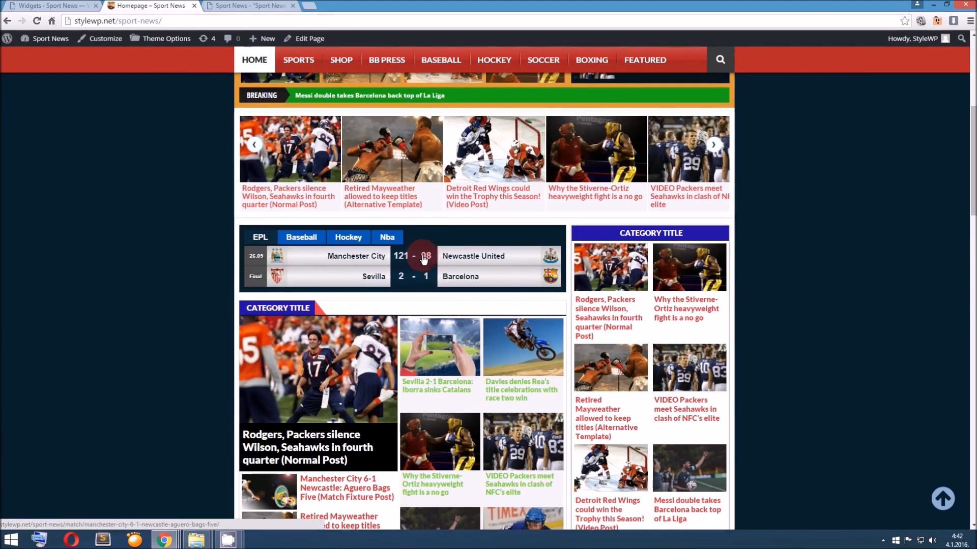
pyautogui.scroll(-4, 312, 206)
pyautogui.scroll(-15, 312, 206)
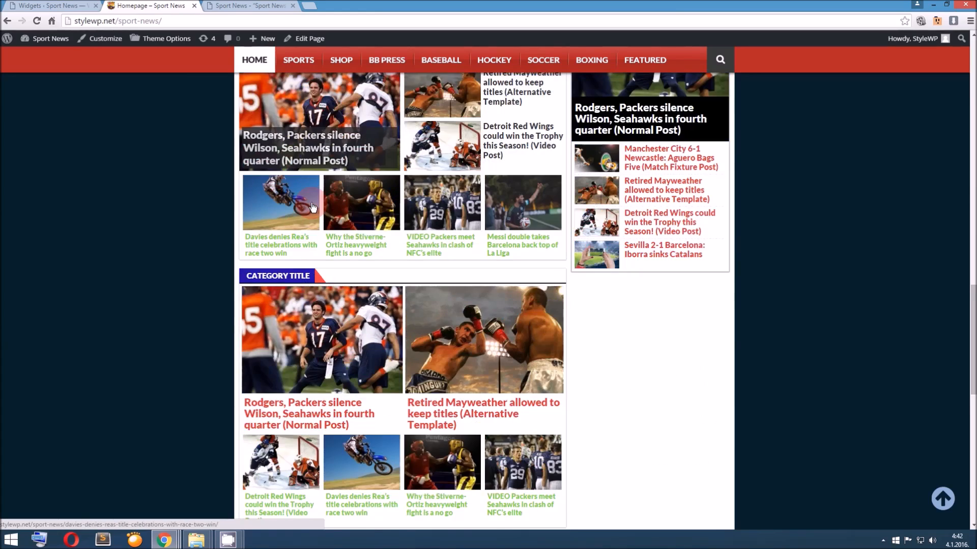
pyautogui.scroll(10, 313, 207)
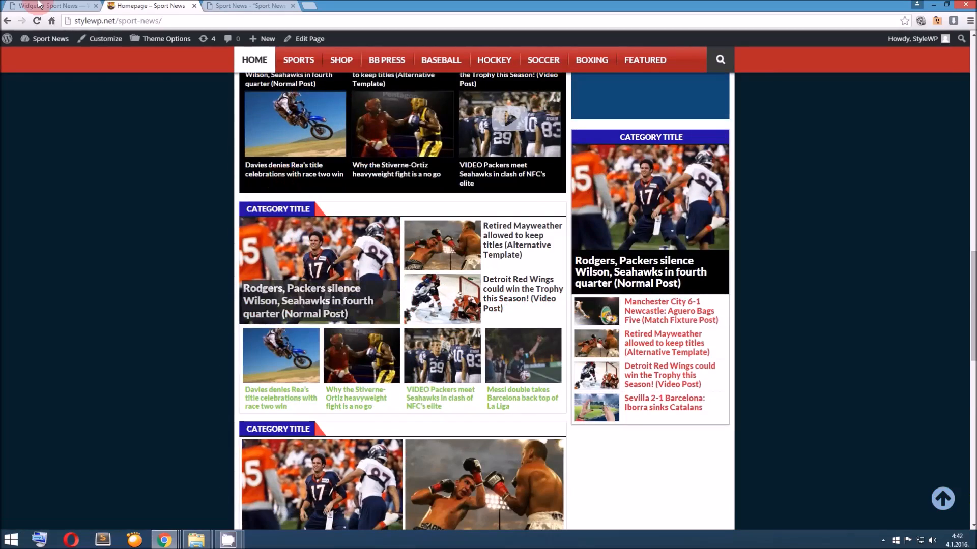
# Read the Plugins section of the theme documentation about adding fixtures to widgets with the post_type code
pyautogui.click(41, 5)
pyautogui.click(504, 349)
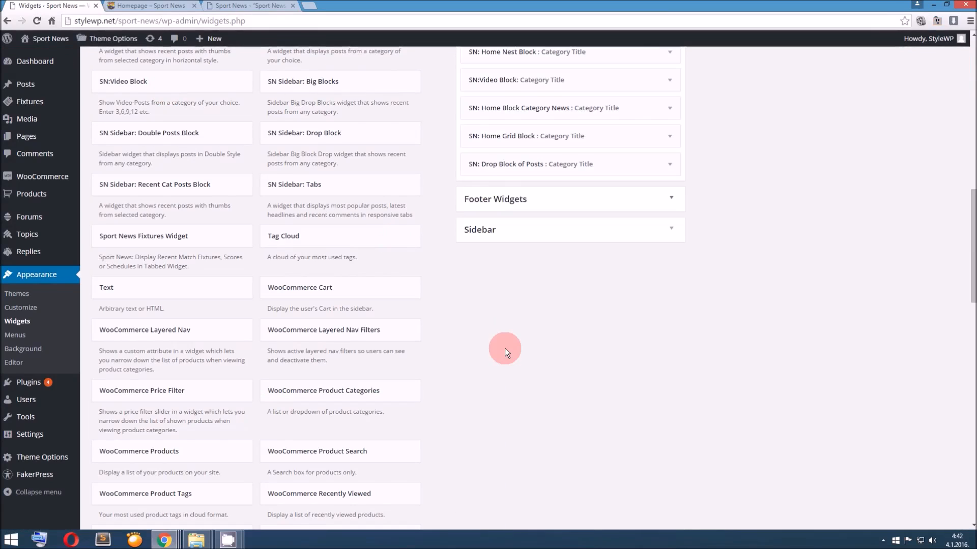
pyautogui.scroll(5, 506, 326)
pyautogui.click(269, 5)
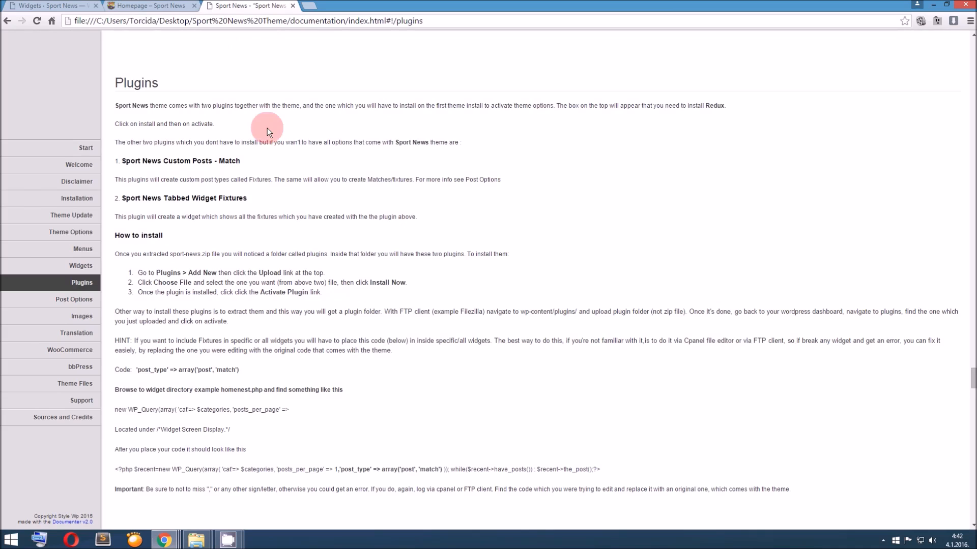
pyautogui.scroll(-1, 267, 127)
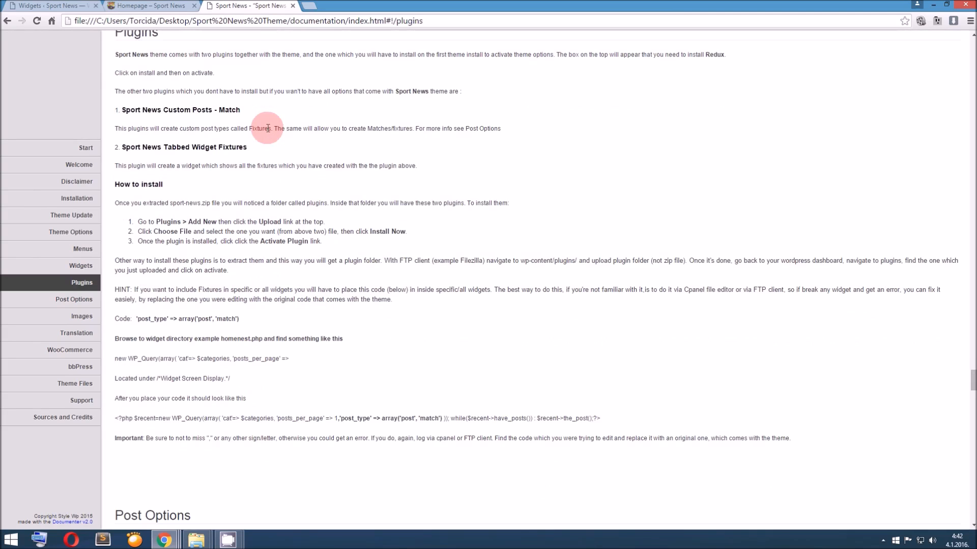
pyautogui.scroll(-2, 268, 128)
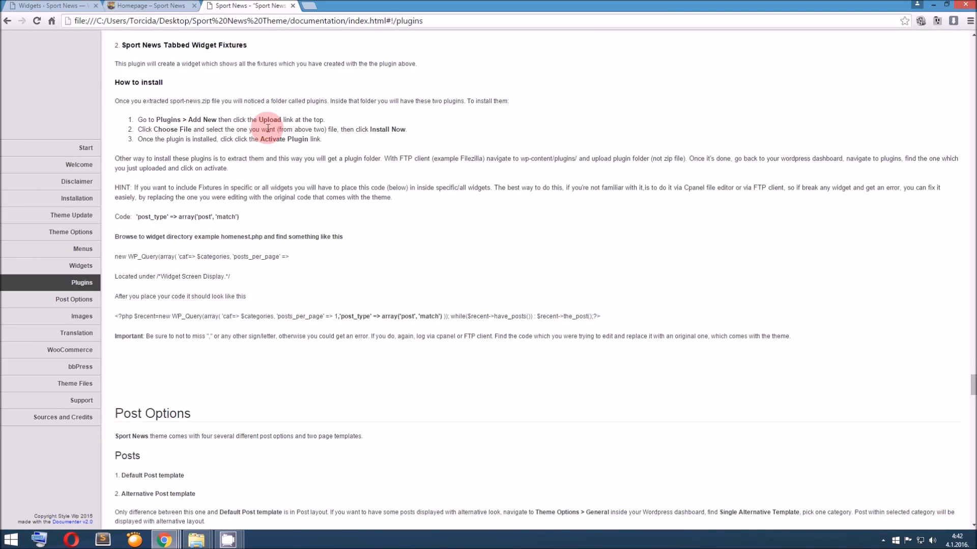
pyautogui.scroll(1, 267, 126)
pyautogui.scroll(-1, 267, 126)
pyautogui.scroll(-1, 267, 126)
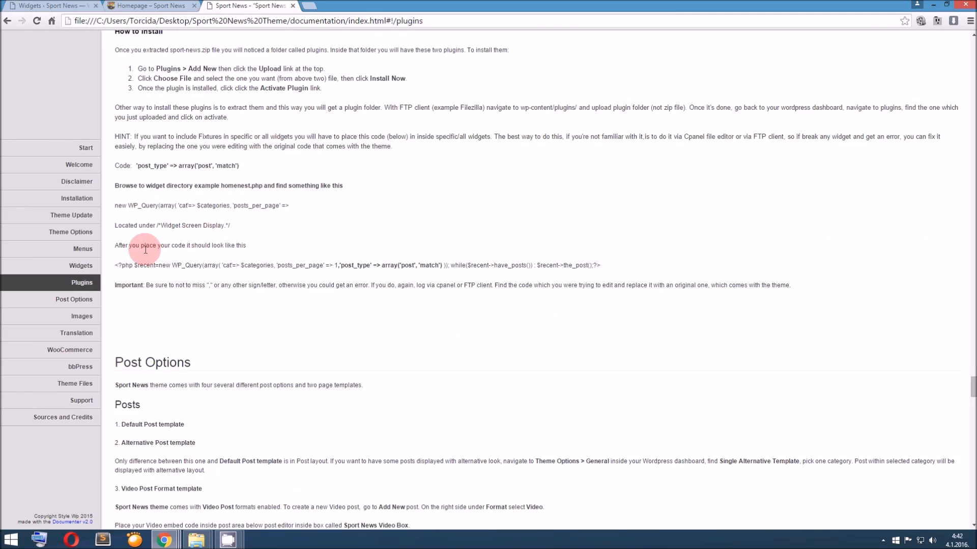
# Examine the homepage's EPL fixtures widget and the category block below it for match fixture posts
pyautogui.click(188, 11)
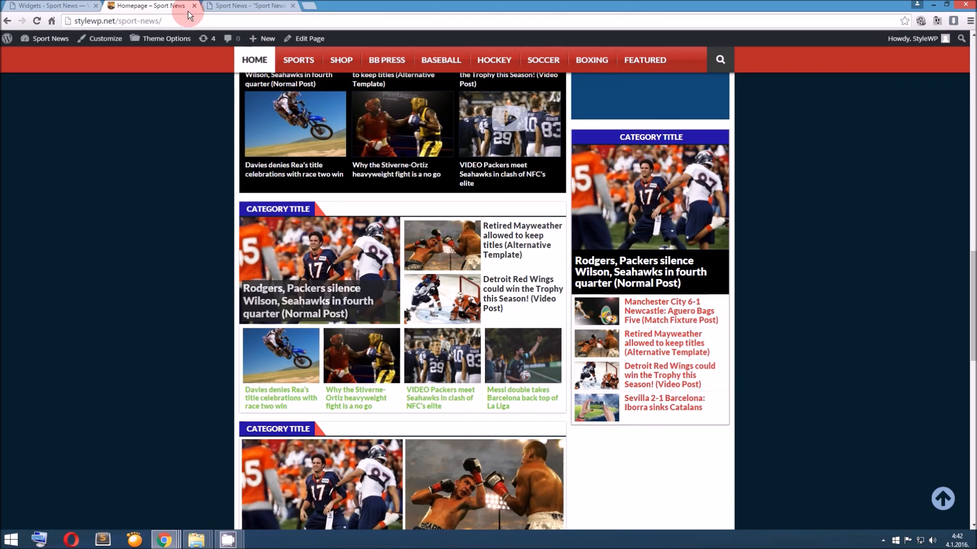
pyautogui.scroll(10, 337, 215)
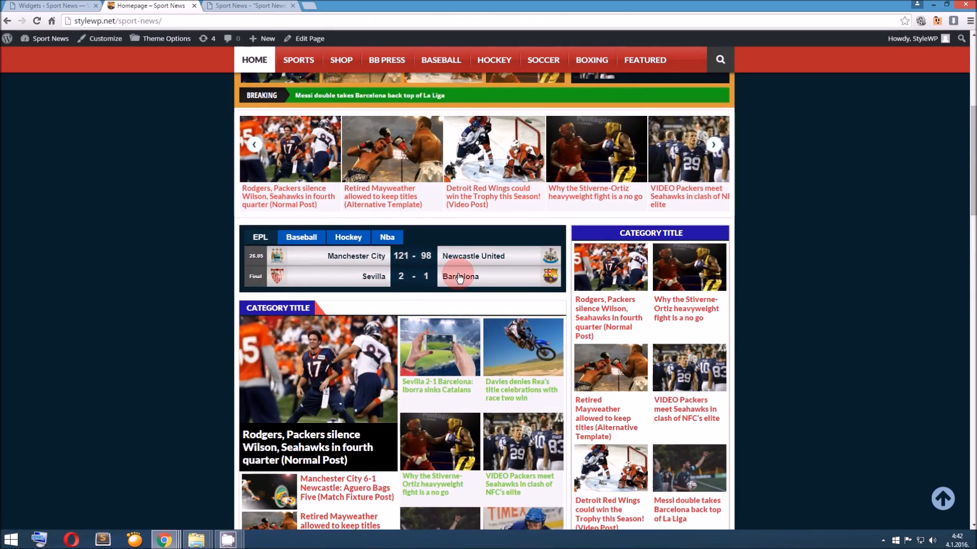
pyautogui.scroll(-1, 376, 262)
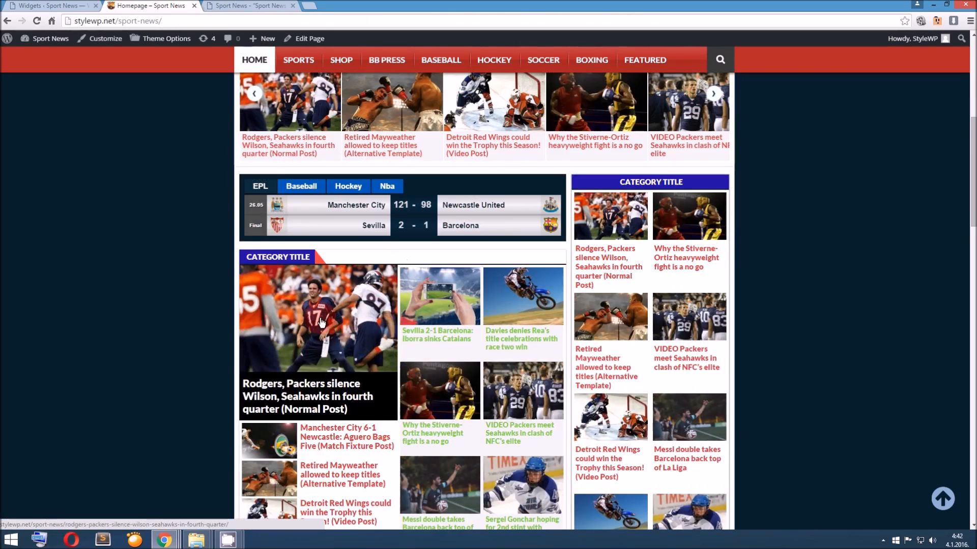
pyautogui.scroll(-1, 321, 322)
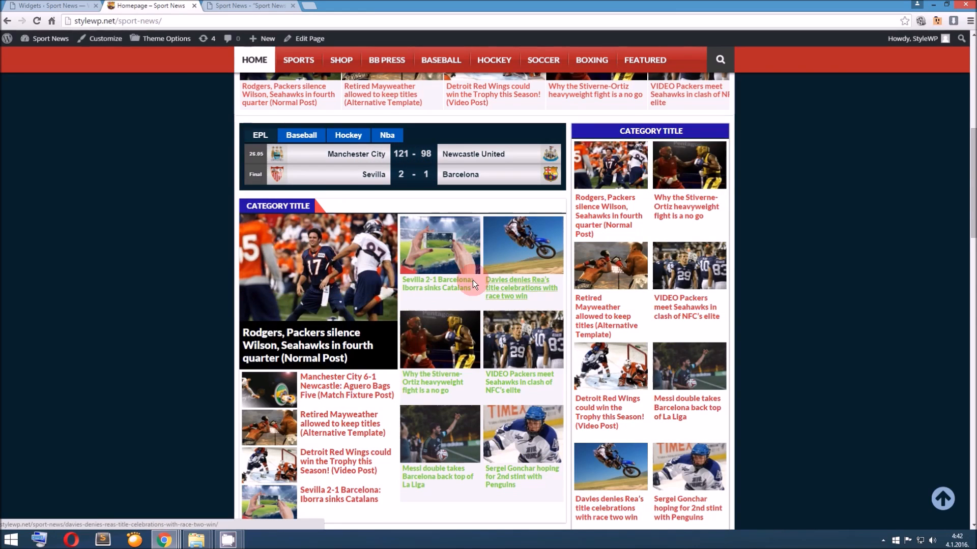
pyautogui.scroll(-8, 468, 283)
pyautogui.scroll(9, 467, 275)
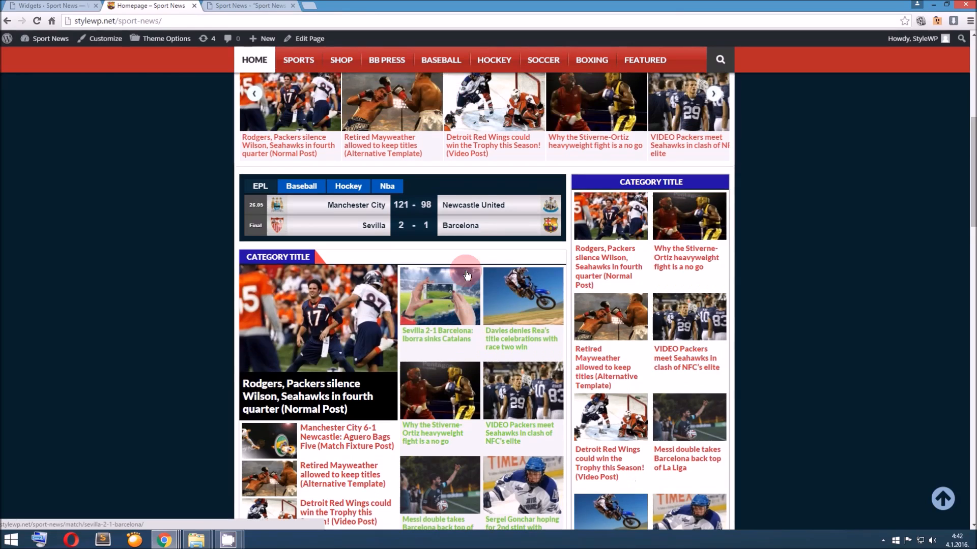
pyautogui.click(476, 226)
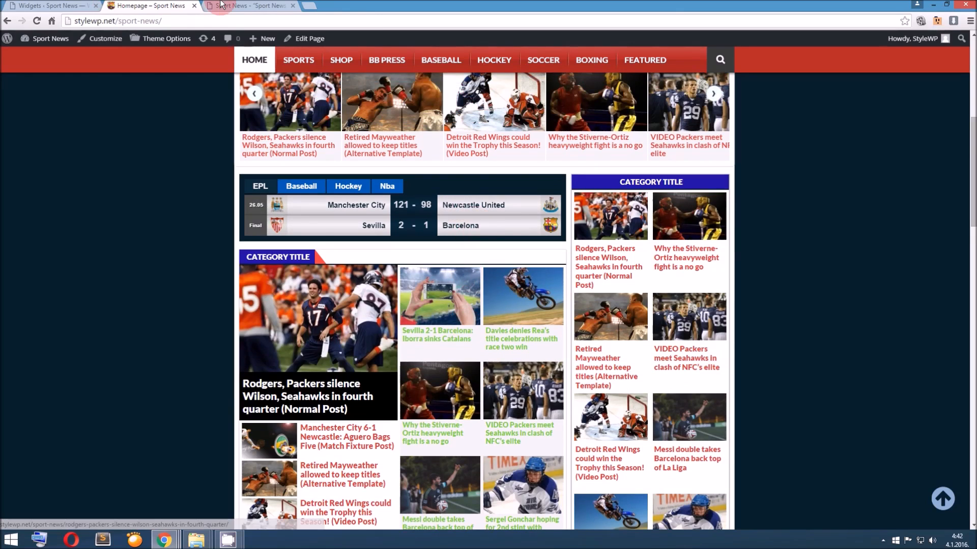
# Highlight the post_type code in the documentation's sample query, and check which homepage category blocks include match posts
pyautogui.hotkey('ctrl', 'Tab')
pyautogui.moveTo(342, 263); pyautogui.dragTo(442, 264)
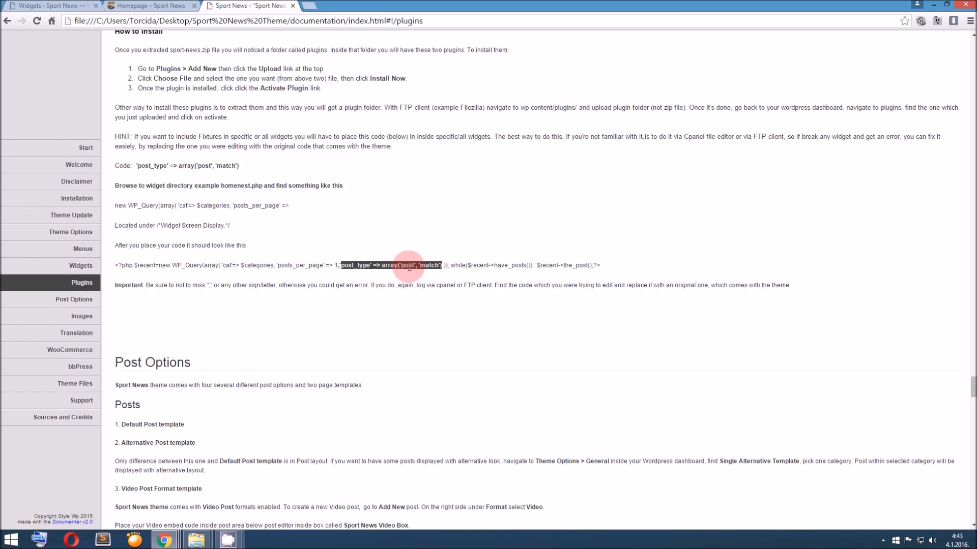
pyautogui.hotkey('ctrl', 'shift', 'Tab')
pyautogui.scroll(-3, 327, 170)
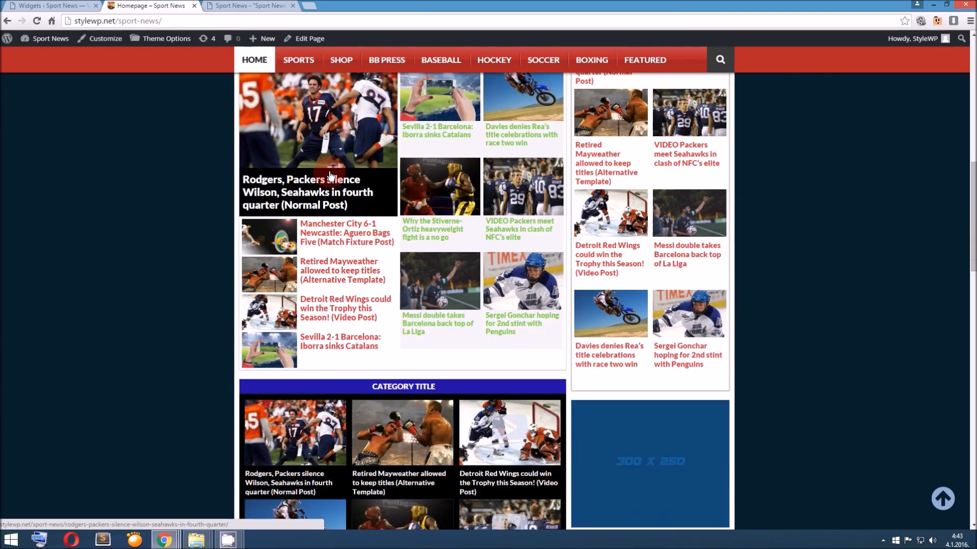
pyautogui.scroll(-9, 330, 172)
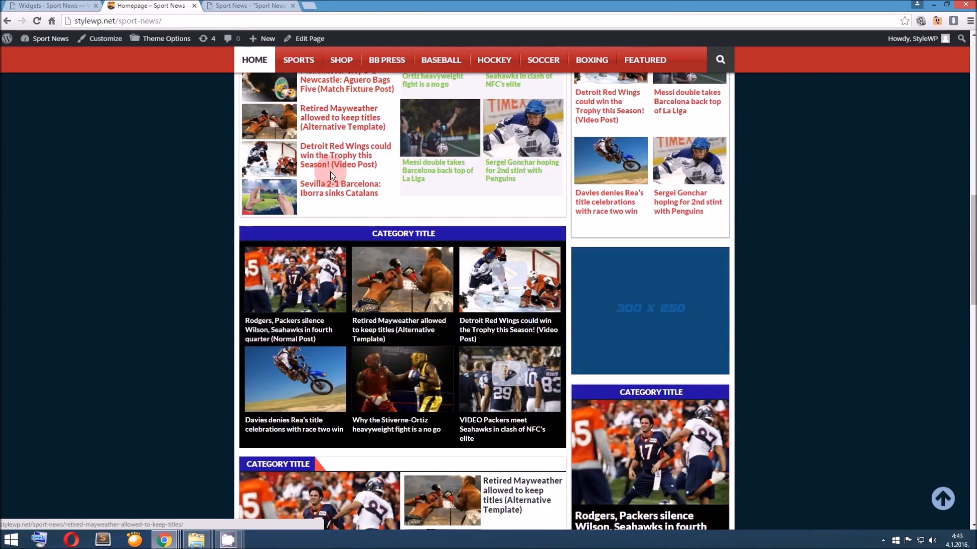
pyautogui.scroll(-5, 400, 239)
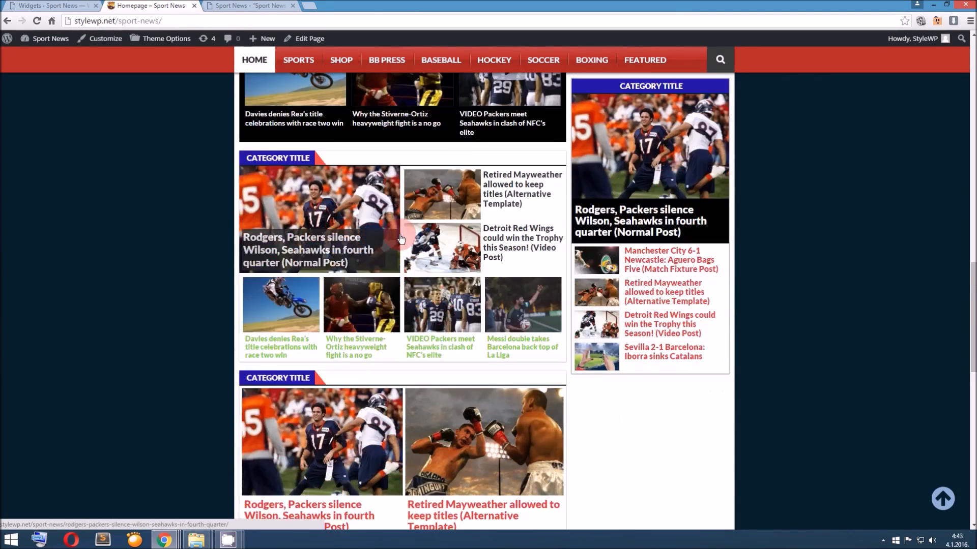
pyautogui.scroll(-4, 400, 240)
pyautogui.scroll(1, 397, 231)
pyautogui.scroll(-8, 418, 446)
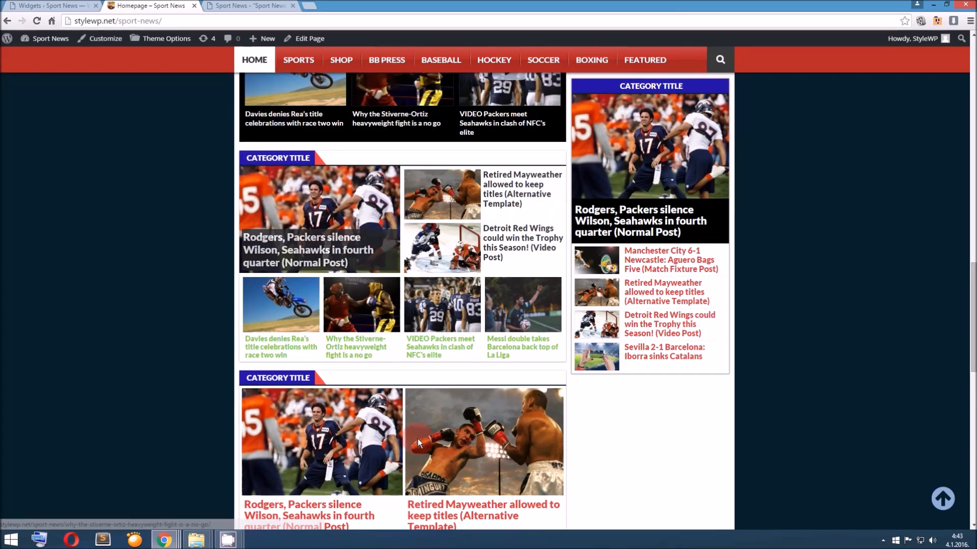
pyautogui.scroll(1, 531, 338)
pyautogui.scroll(15, 532, 337)
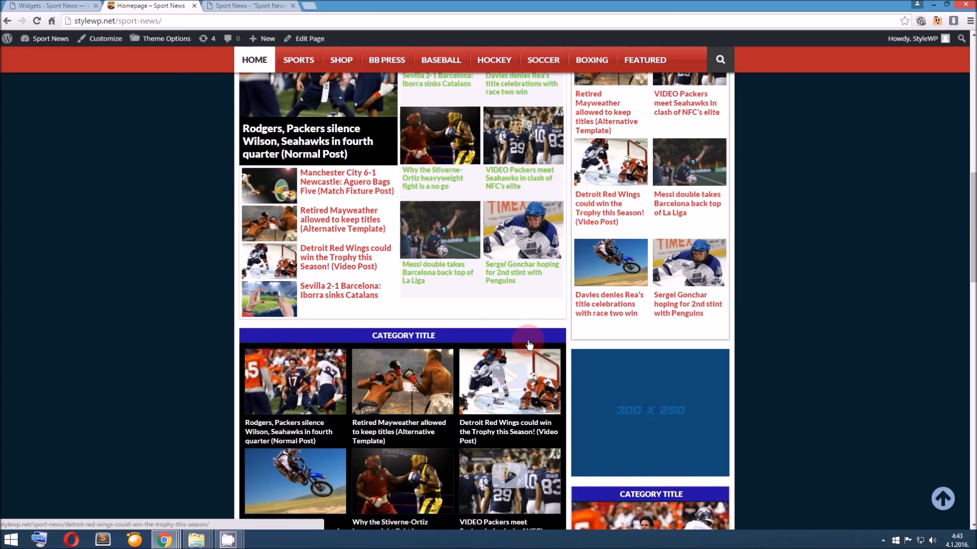
pyautogui.scroll(-6, 418, 356)
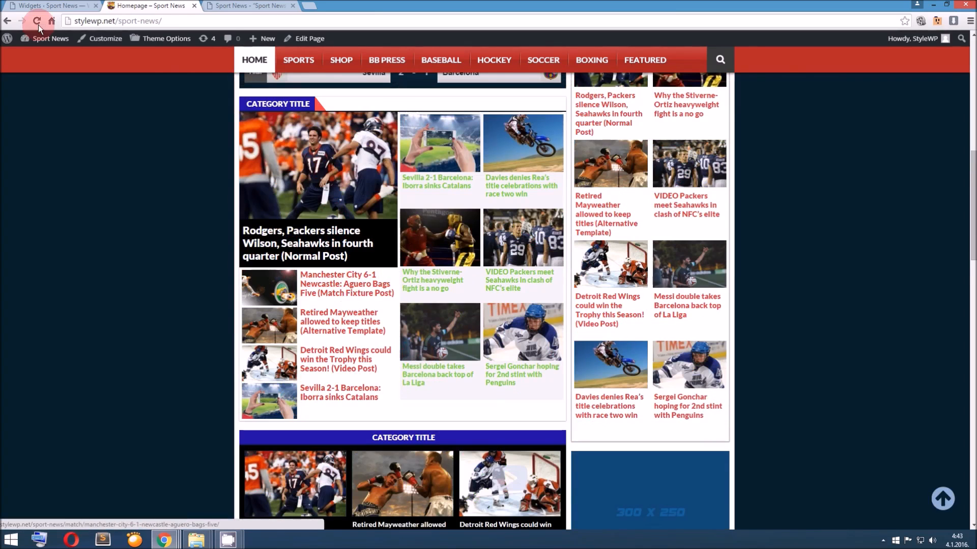
pyautogui.click(38, 7)
pyautogui.click(196, 5)
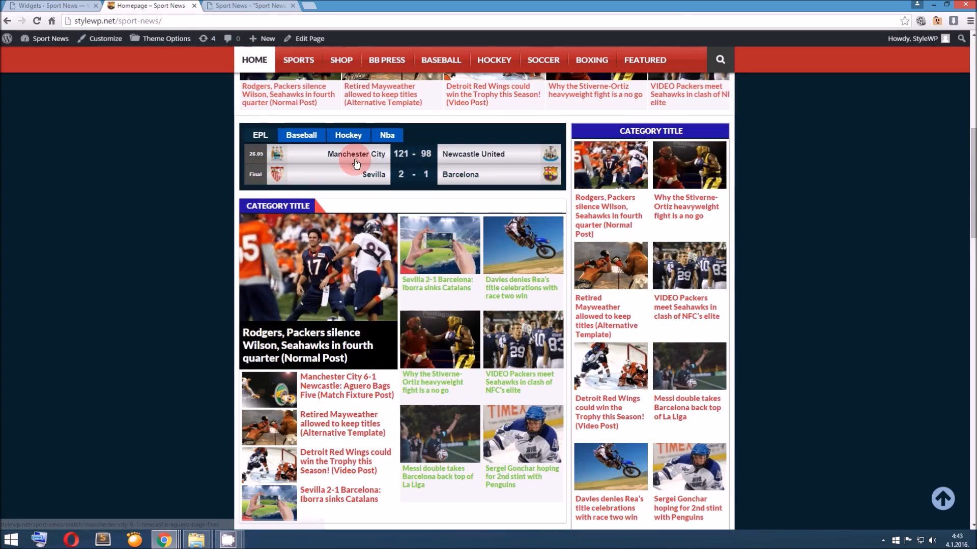
# Open widgets/homenest.php in the WordPress theme editor and locate its first WP_Query line
pyautogui.click(81, 5)
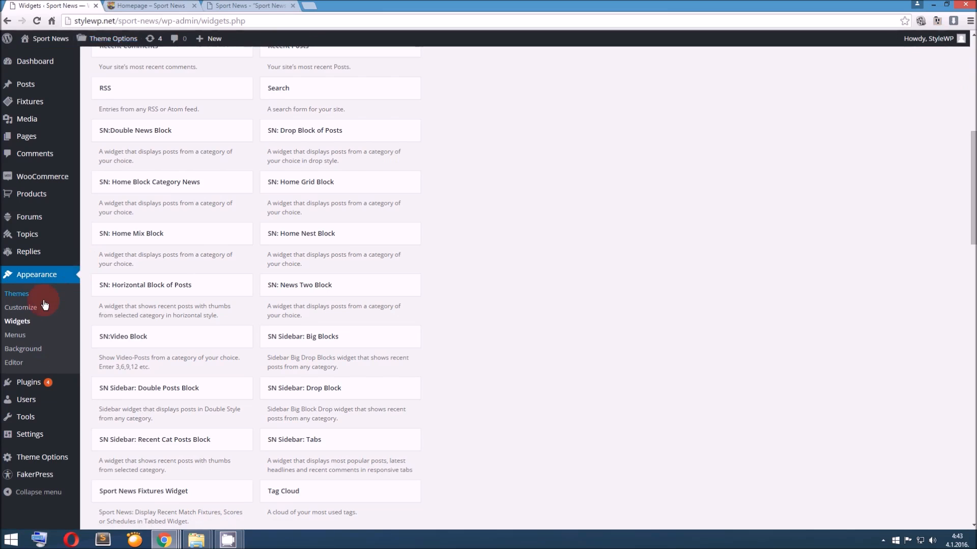
pyautogui.click(15, 362)
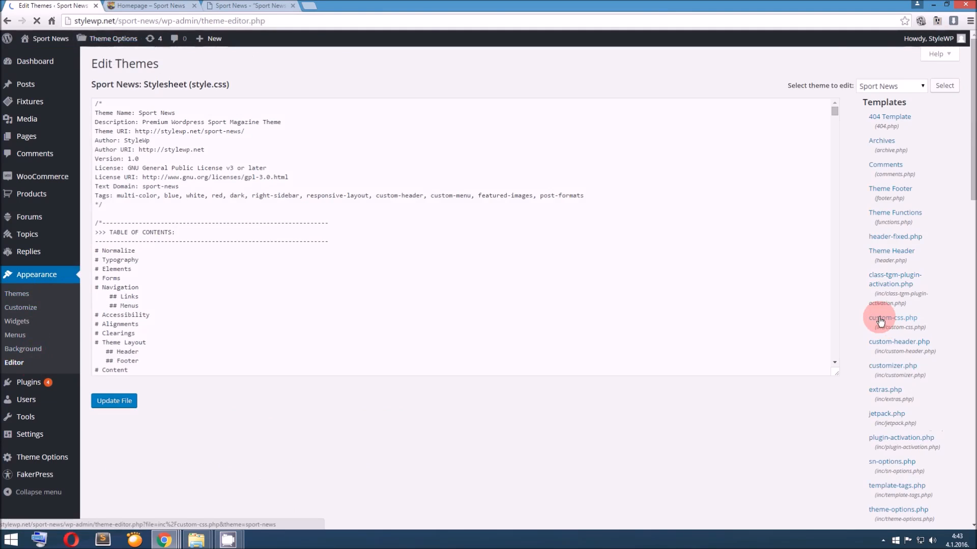
pyautogui.scroll(-6, 881, 320)
pyautogui.scroll(-10, 881, 320)
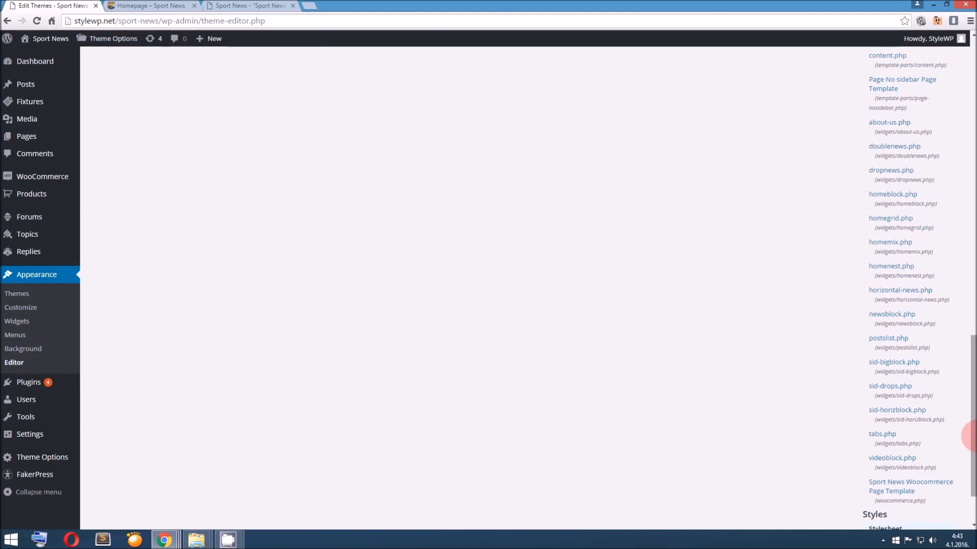
pyautogui.moveTo(976, 435); pyautogui.dragTo(972, 409)
pyautogui.click(897, 354)
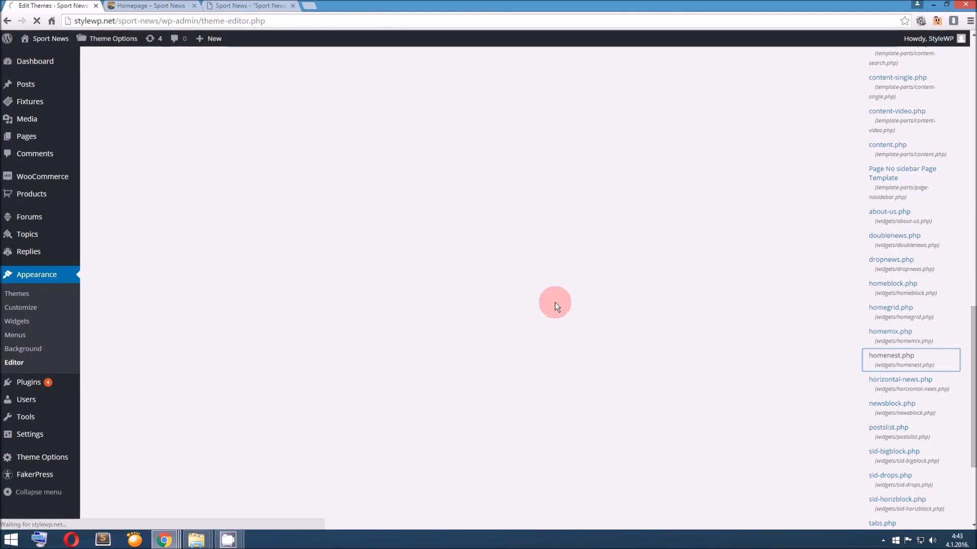
pyautogui.scroll(-14, 536, 306)
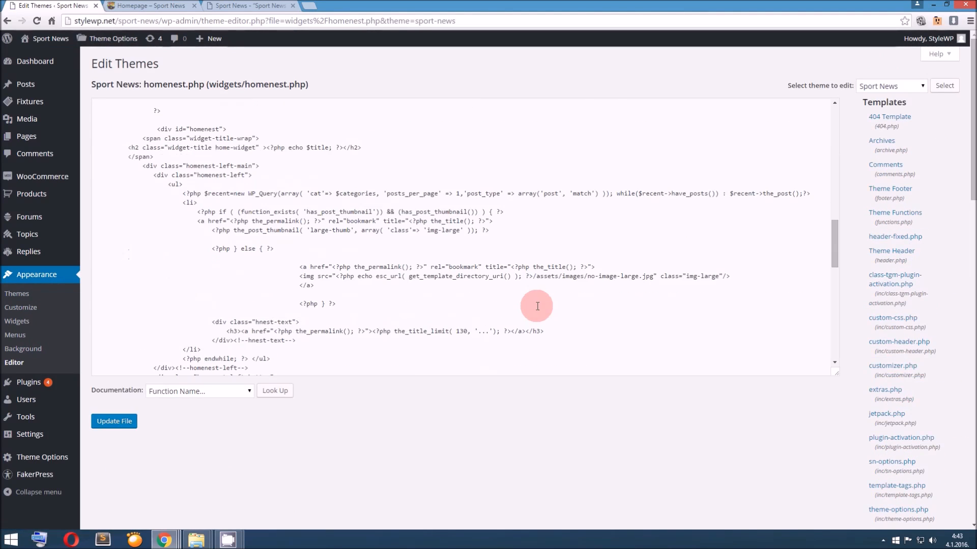
# Compare the documentation's WP_Query sample with homenest.php and highlight 'post_type' => array('post', 'match') in the file's first query
pyautogui.click(265, 15)
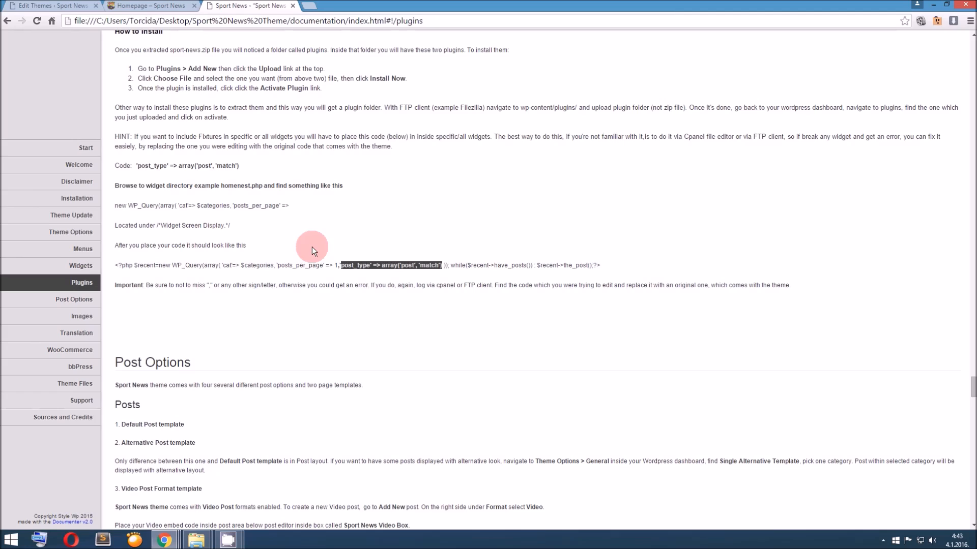
pyautogui.click(117, 265)
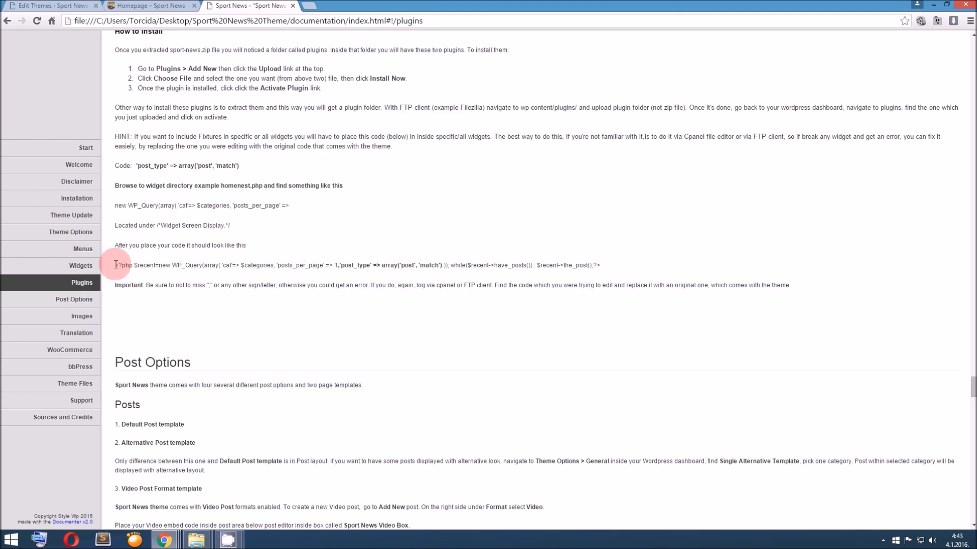
pyautogui.moveTo(118, 205); pyautogui.dragTo(289, 206)
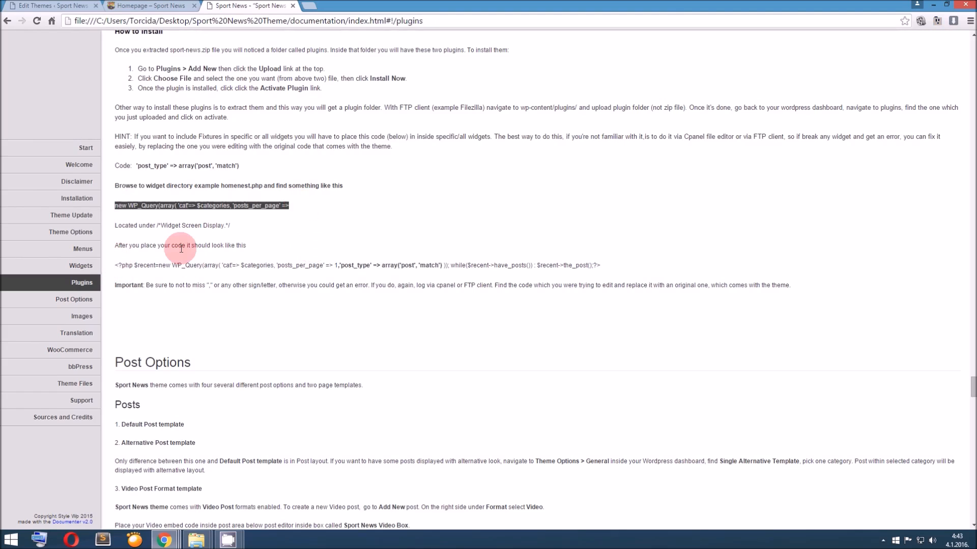
pyautogui.click(66, 5)
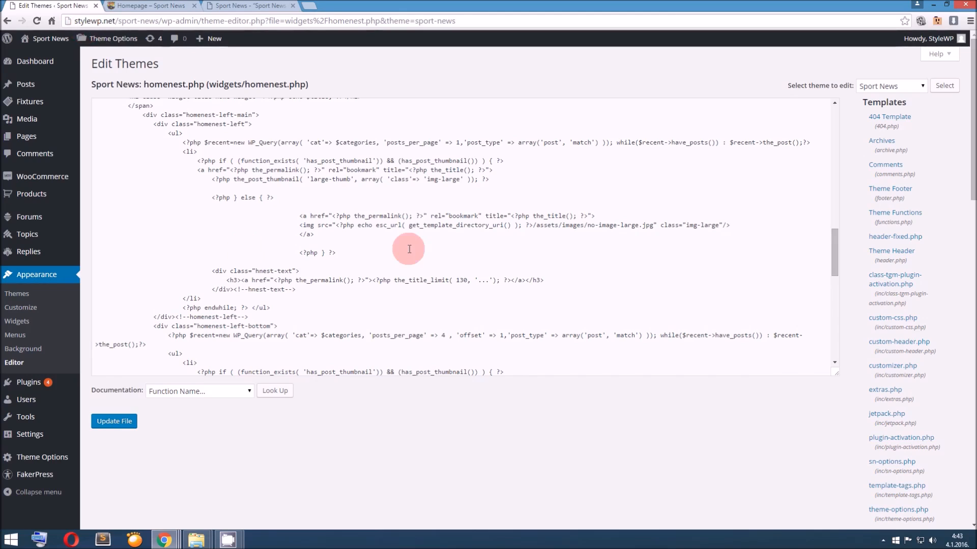
pyautogui.moveTo(185, 142); pyautogui.dragTo(596, 140)
pyautogui.click(492, 122)
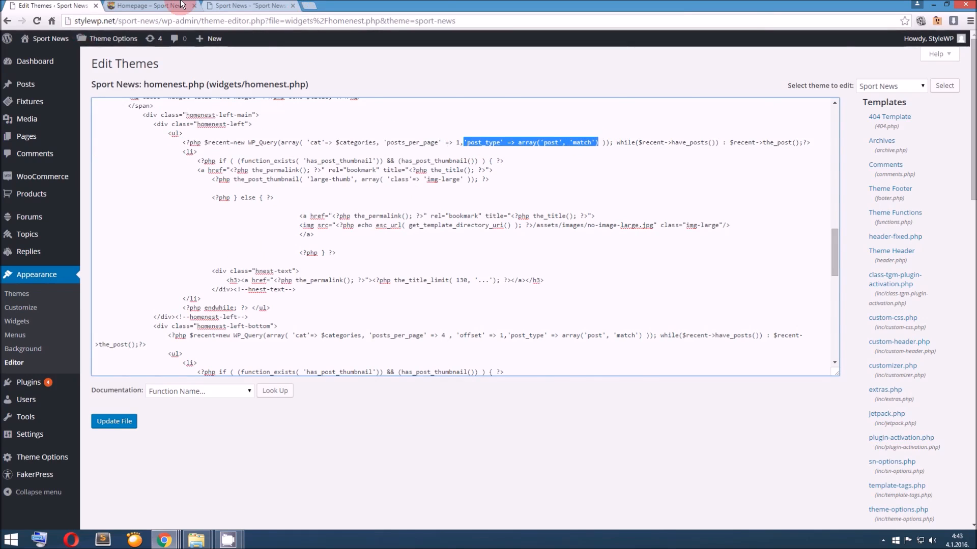
# View the Manchester City–Newcastle United match post in a new browser tab, and return to the homepage
pyautogui.click(163, 6)
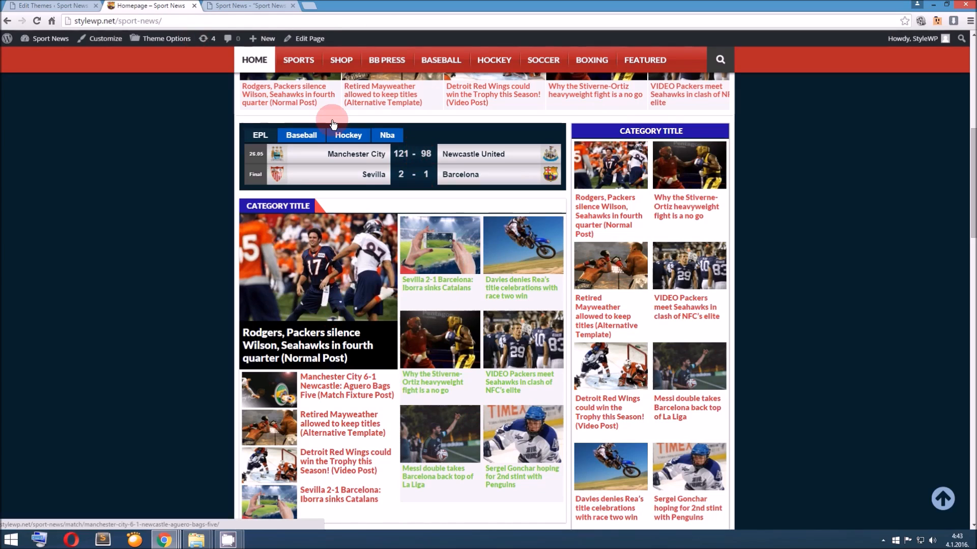
pyautogui.click(236, 3)
pyautogui.click(143, 3)
pyautogui.rightClick(415, 150)
pyautogui.click(443, 156)
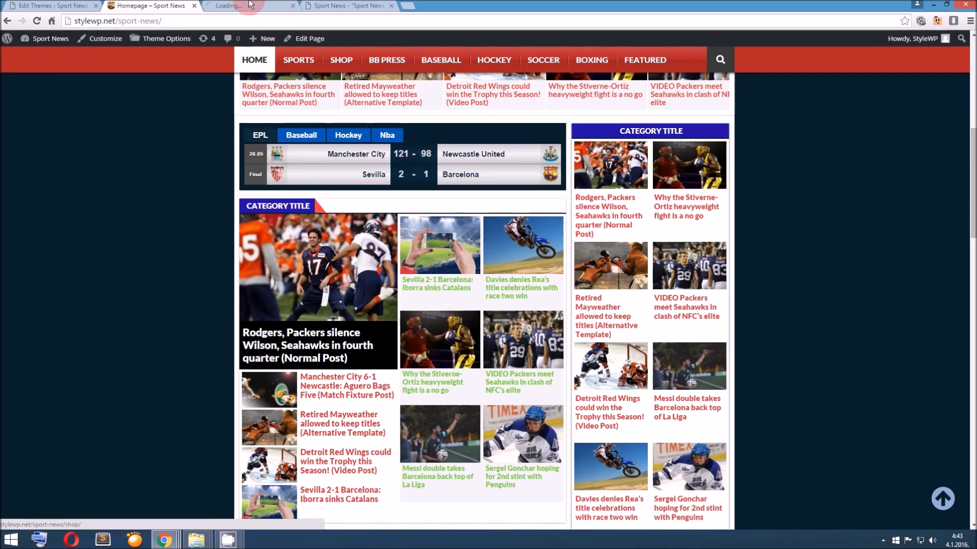
pyautogui.click(249, 6)
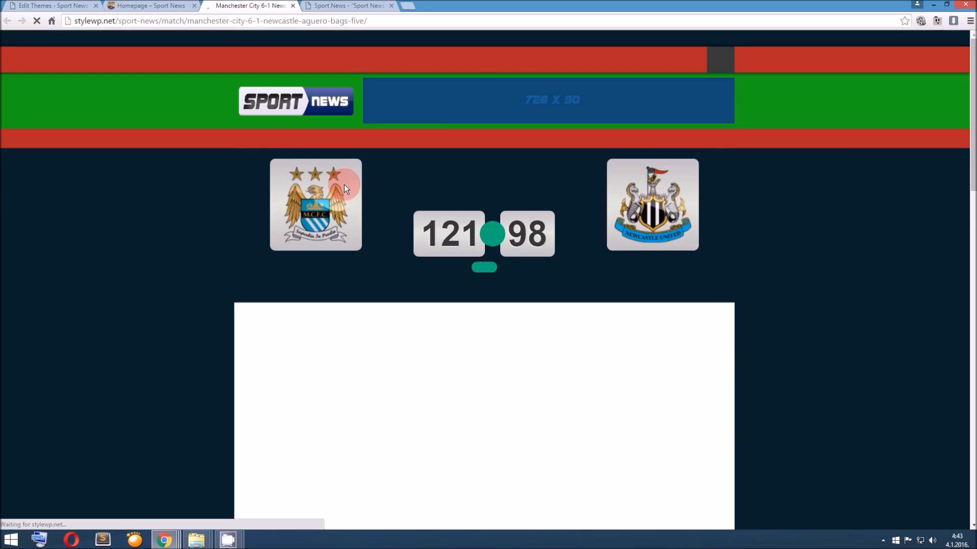
pyautogui.scroll(-7, 344, 185)
pyautogui.moveTo(308, 266); pyautogui.dragTo(244, 254)
pyautogui.click(342, 257)
pyautogui.click(149, 5)
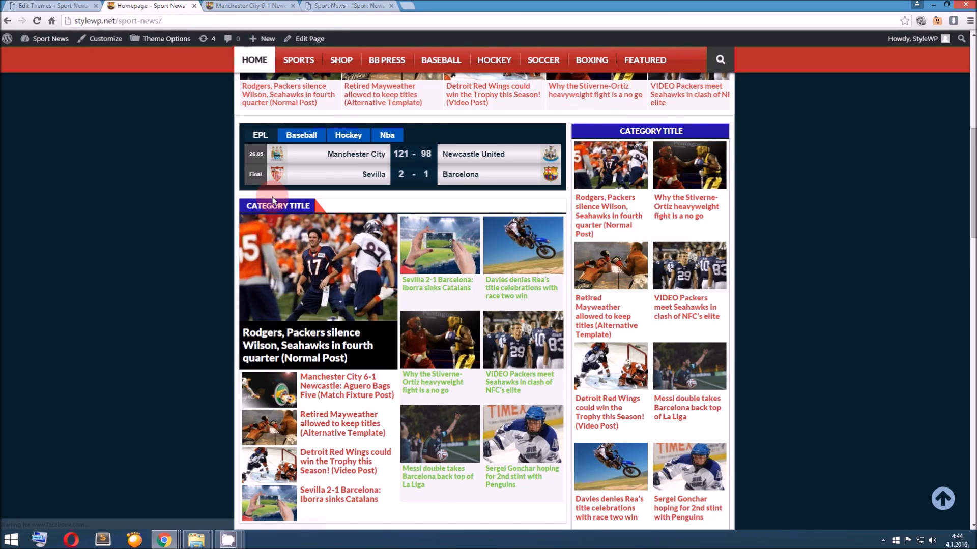
# Remove 'post_type' => array('post', 'match') and its preceding comma from the first query in homenest.php, and update the file
pyautogui.click(71, 5)
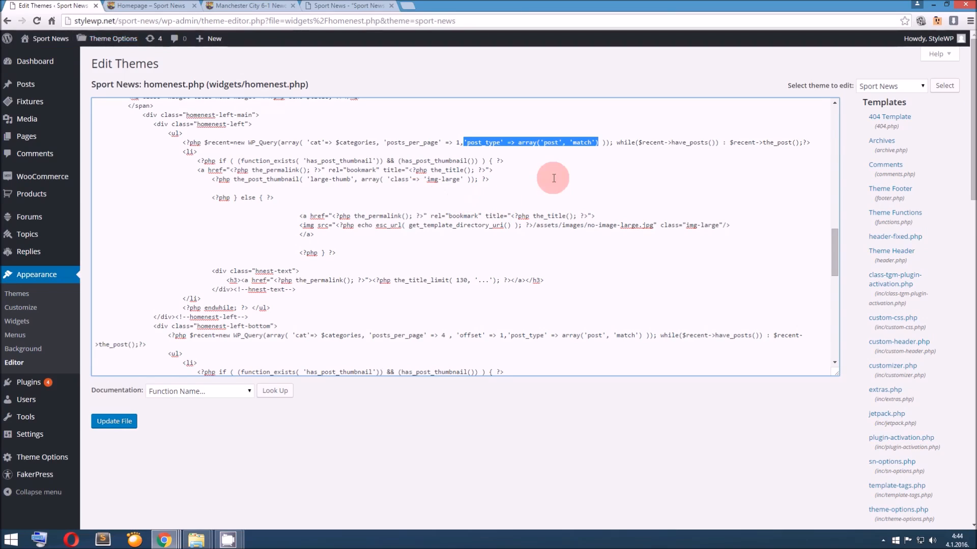
pyautogui.press('Delete')
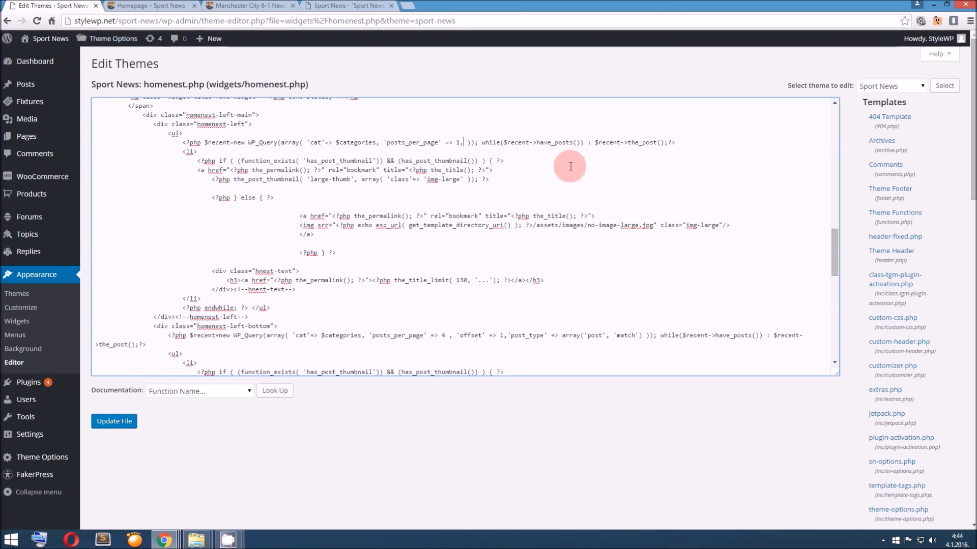
pyautogui.press('BackSpace')
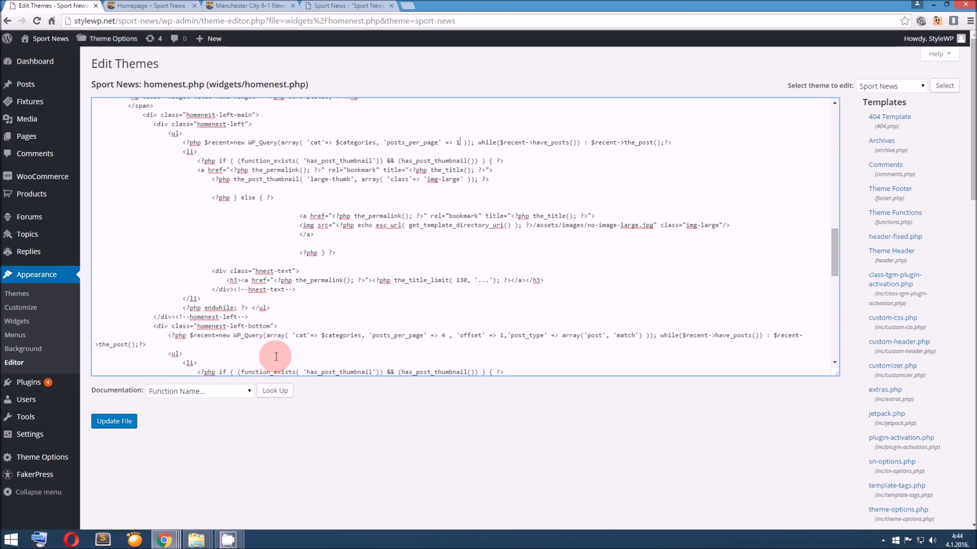
pyautogui.click(117, 426)
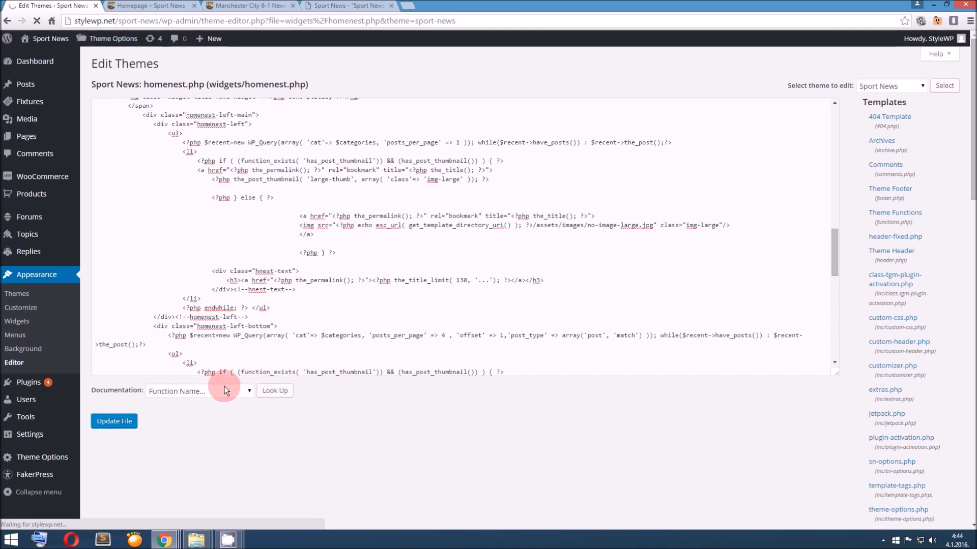
# Reload the homepage and check the category block below the fixtures widget for match posts
pyautogui.click(162, 7)
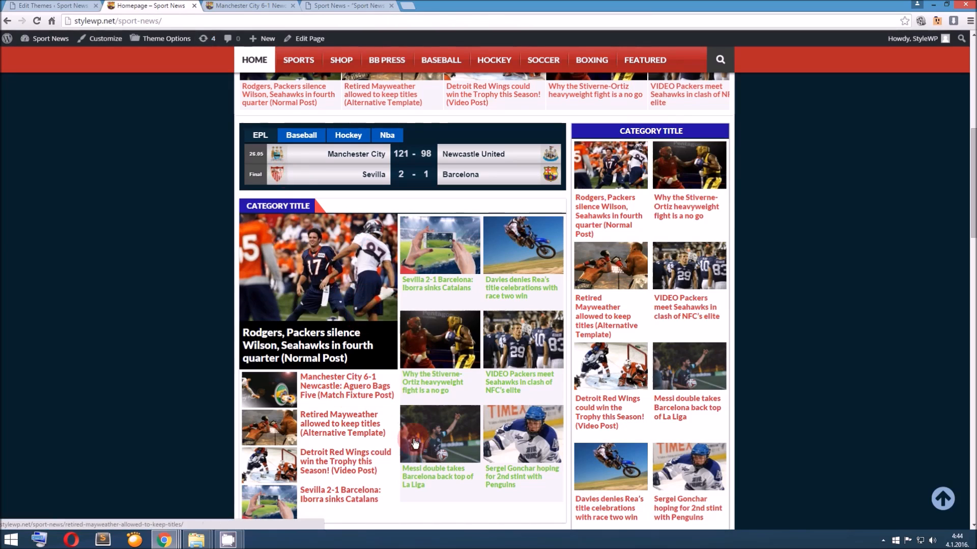
pyautogui.click(416, 172)
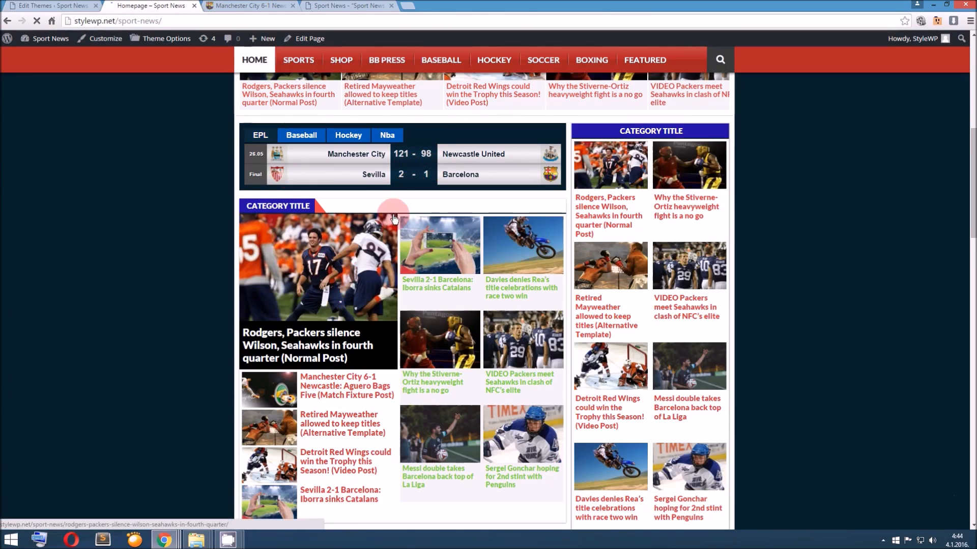
pyautogui.scroll(-1, 395, 217)
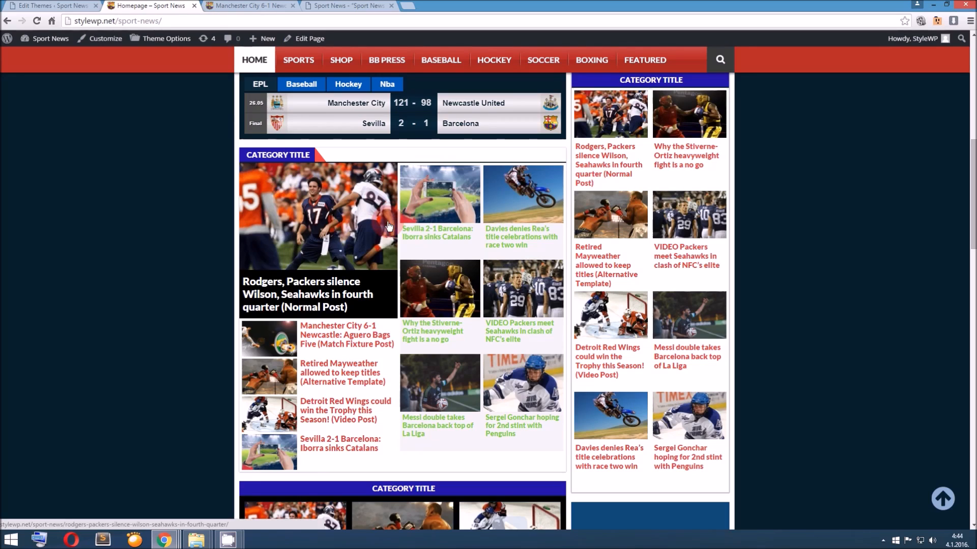
# Check the homenest.php queries, and inspect the homepage category block's featured image and its homenest-left-main container in the developer tools
pyautogui.click(386, 226)
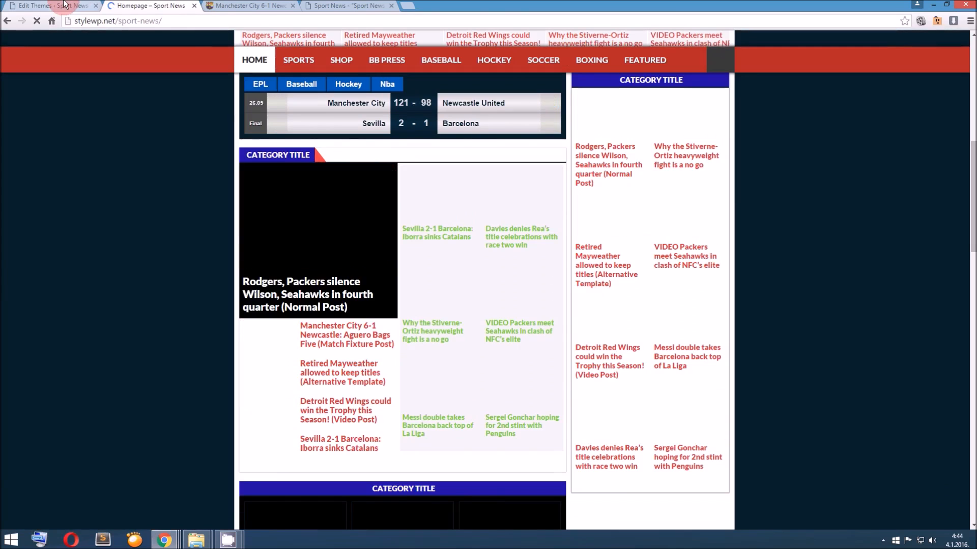
pyautogui.click(63, 4)
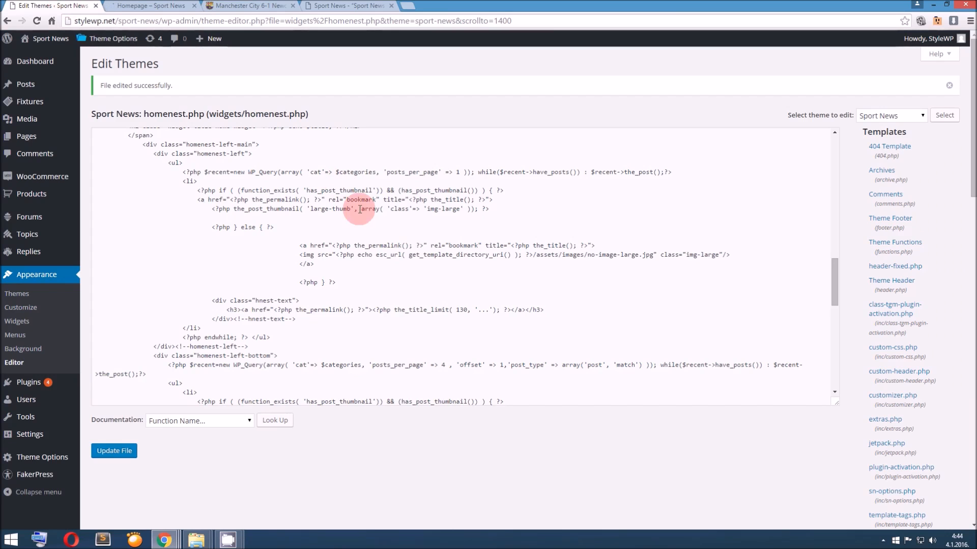
pyautogui.scroll(-1, 360, 209)
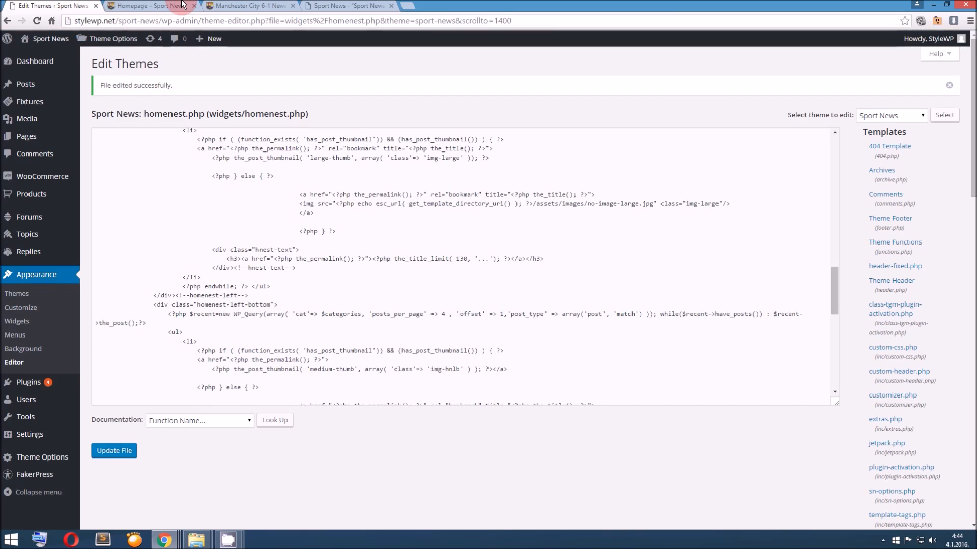
pyautogui.click(182, 4)
pyautogui.rightClick(352, 249)
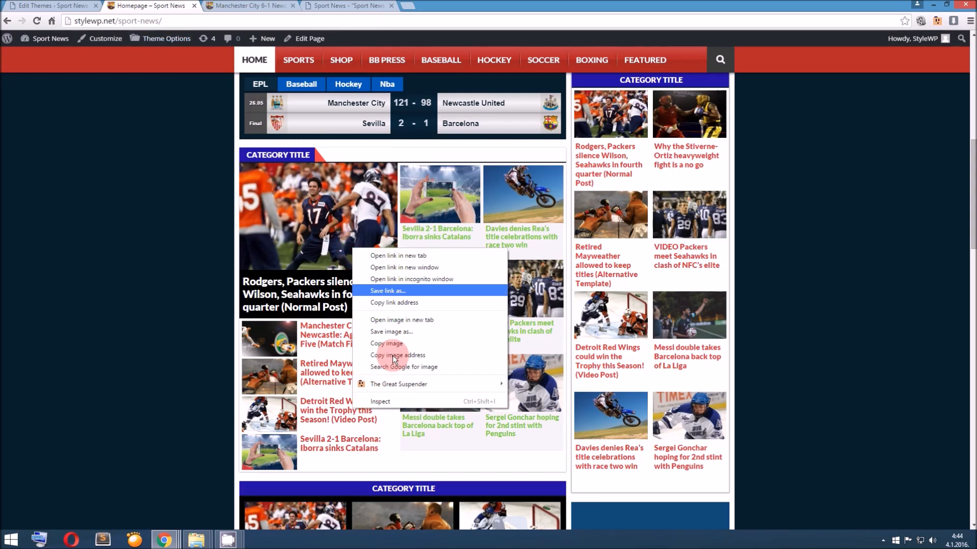
pyautogui.click(394, 401)
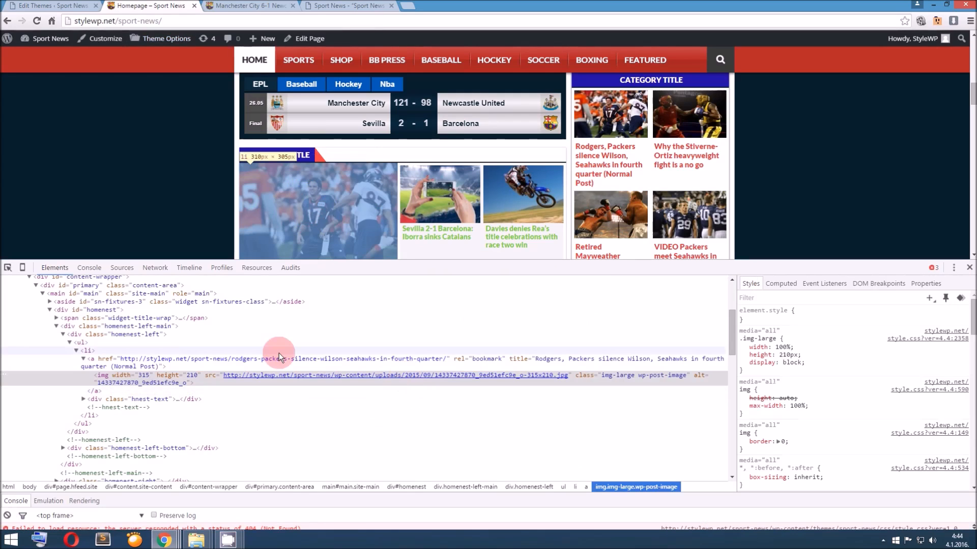
pyautogui.click(149, 326)
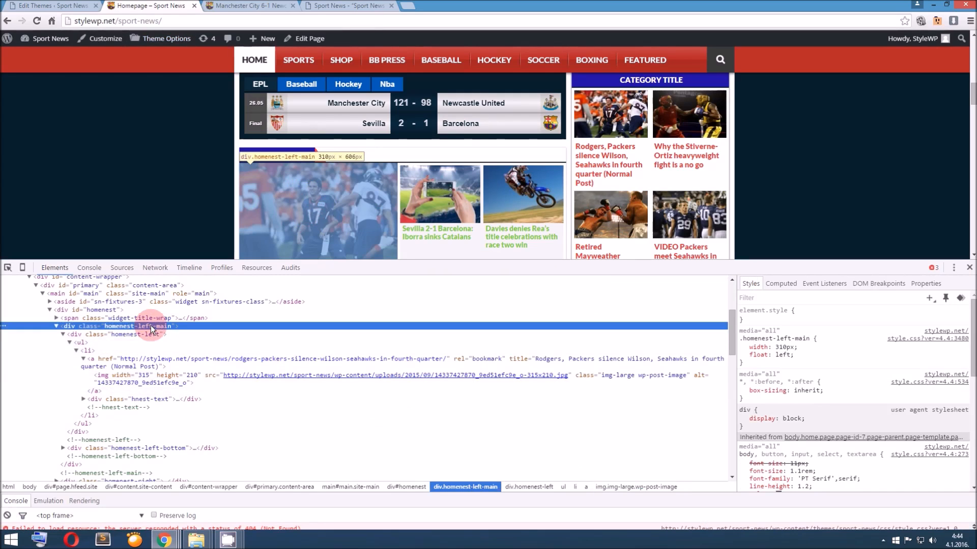
# Remove 'post_type' => array('post', 'match') and its preceding comma from the homenest-left-bottom query in homenest.php
pyautogui.click(51, 6)
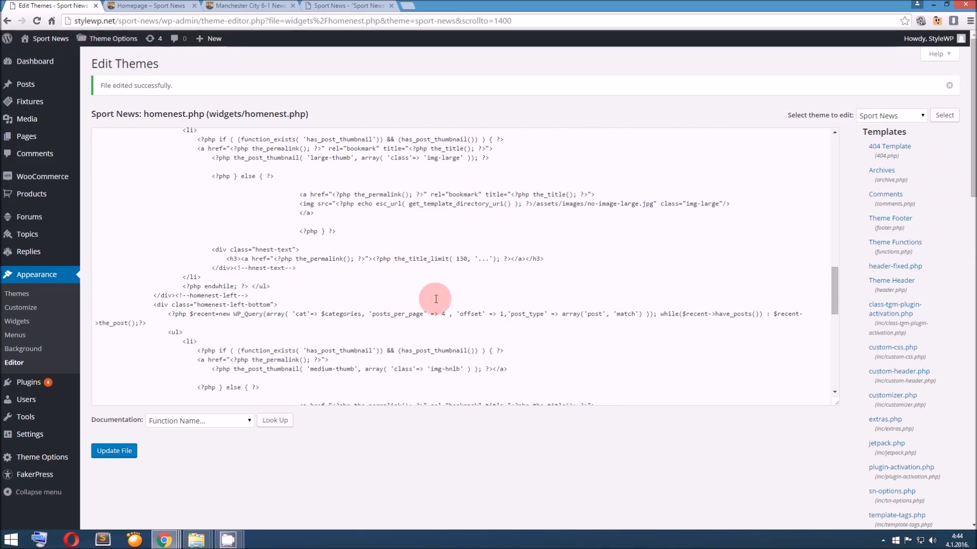
pyautogui.click(509, 314)
pyautogui.moveTo(510, 314); pyautogui.dragTo(644, 316)
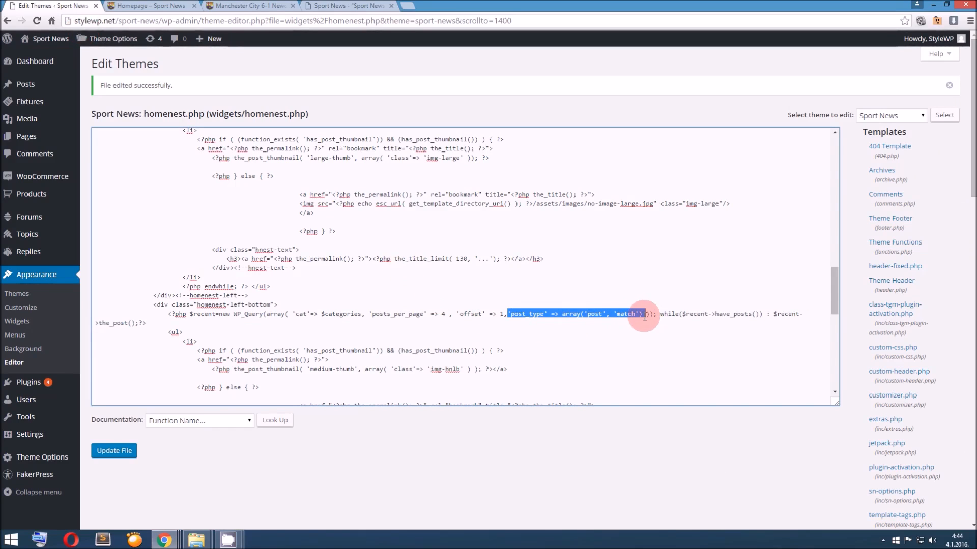
pyautogui.press('BackSpace')
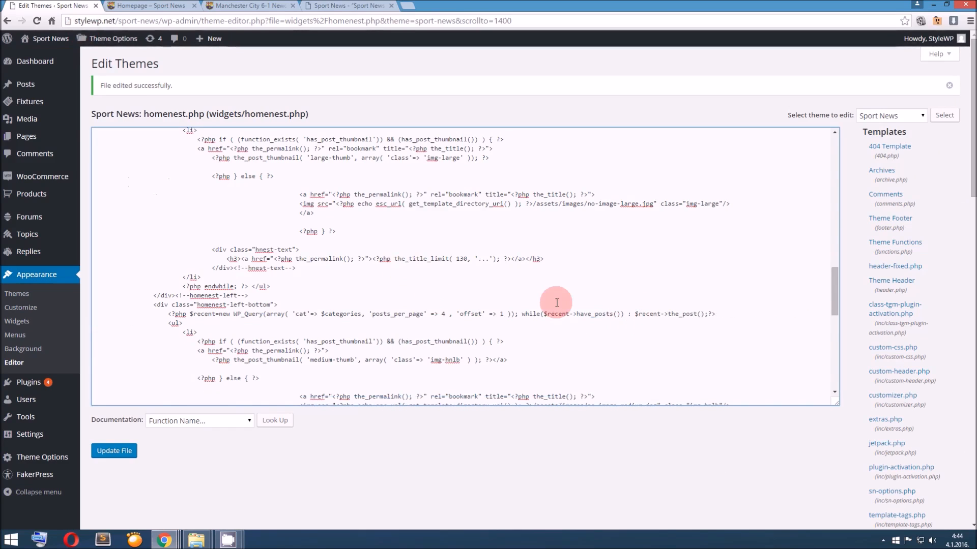
# Remove 'post_type' => array('post', 'match') and its preceding comma from the homenest-right query, and update the file
pyautogui.scroll(3, 556, 303)
pyautogui.scroll(1, 545, 282)
pyautogui.scroll(-8, 545, 283)
pyautogui.scroll(-1, 545, 286)
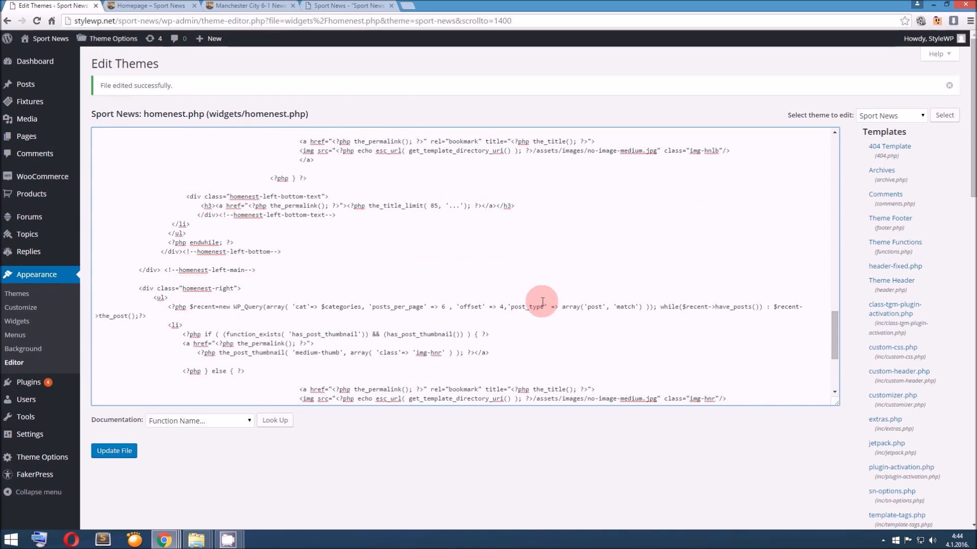
pyautogui.moveTo(503, 307); pyautogui.dragTo(642, 307)
pyautogui.press('BackSpace')
pyautogui.click(113, 451)
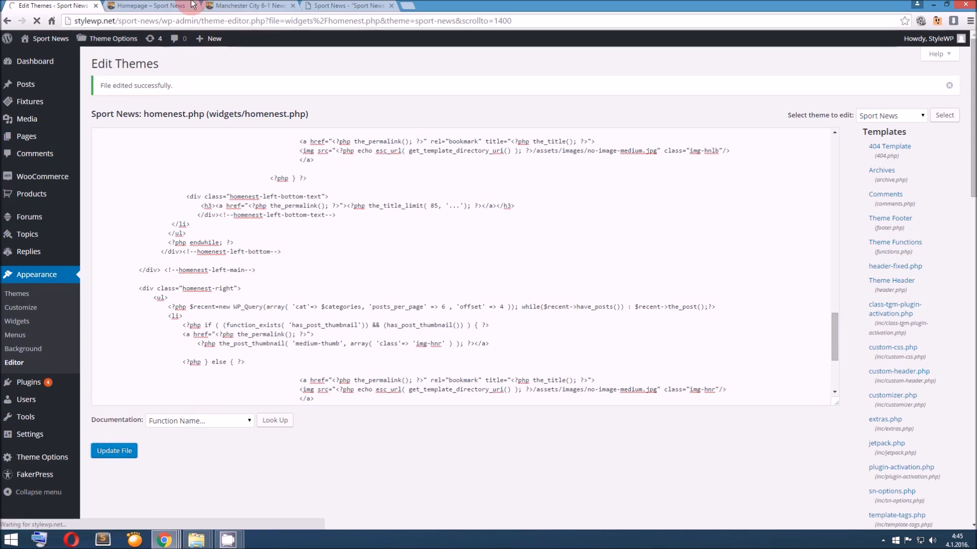
# Reload the homepage and check which posts the category block below the fixtures widget lists
pyautogui.click(172, 5)
pyautogui.press('F5')
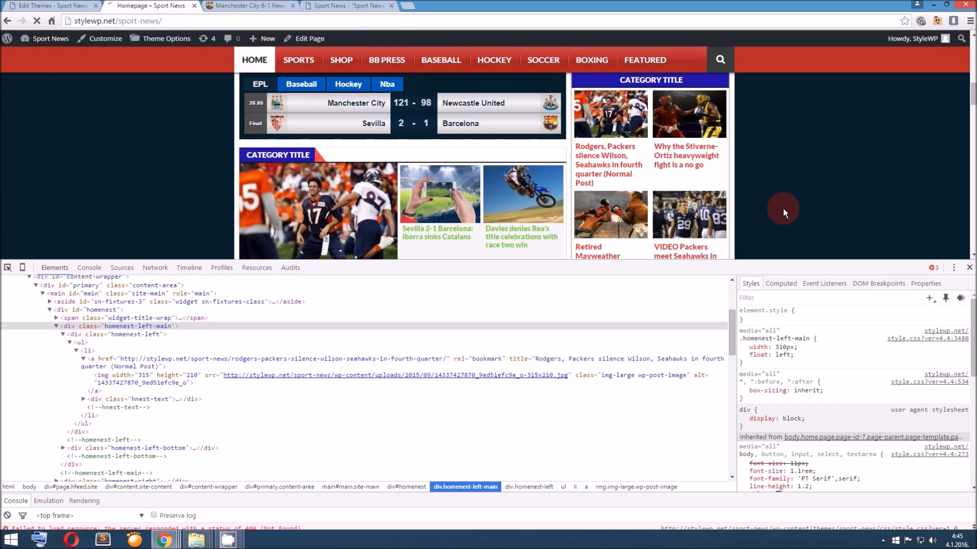
pyautogui.scroll(-8, 585, 305)
pyautogui.scroll(-2, 593, 319)
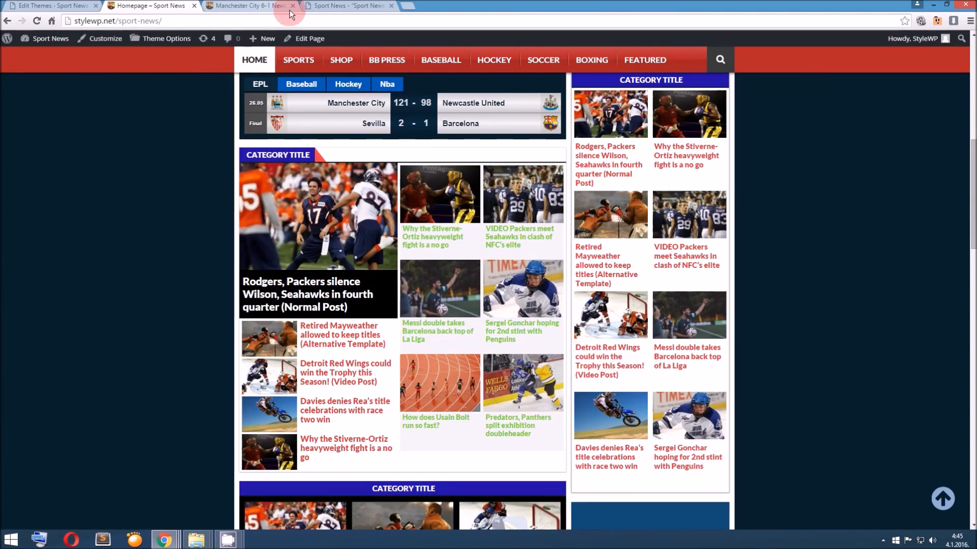
# Copy the documentation sample's query code up to 'posts_per_page' => and search for it in homenest.php
pyautogui.click(329, 7)
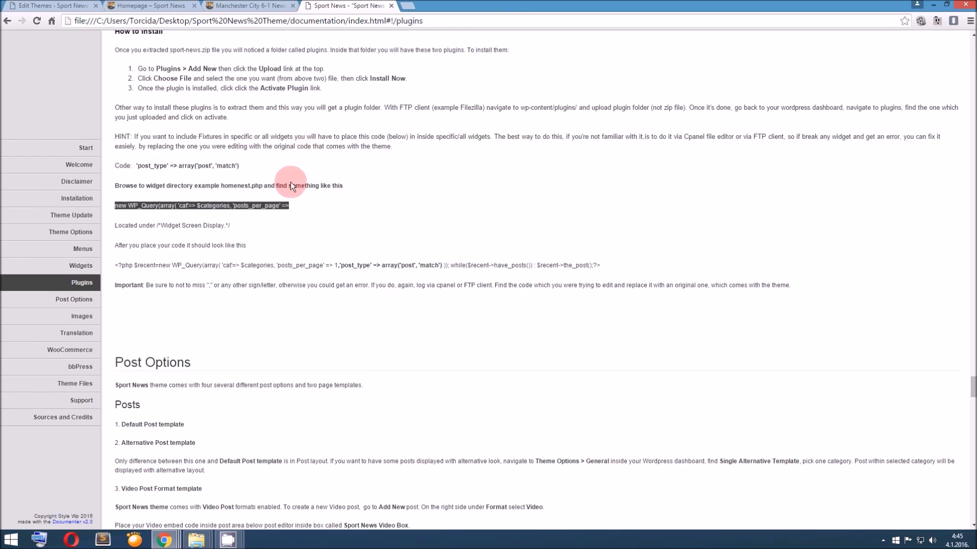
pyautogui.moveTo(117, 265); pyautogui.dragTo(332, 265)
pyautogui.hotkey('ctrl', 'c')
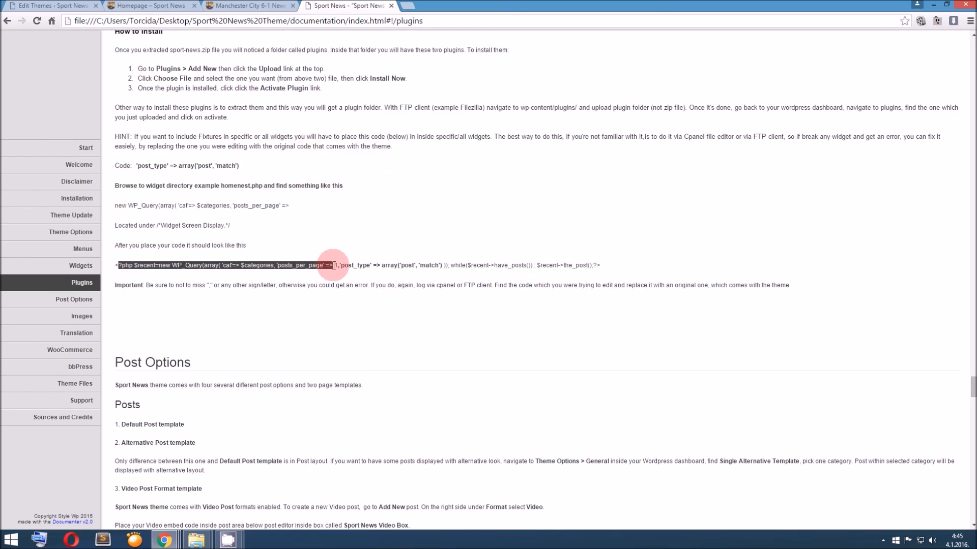
pyautogui.hotkey('ctrl', '1')
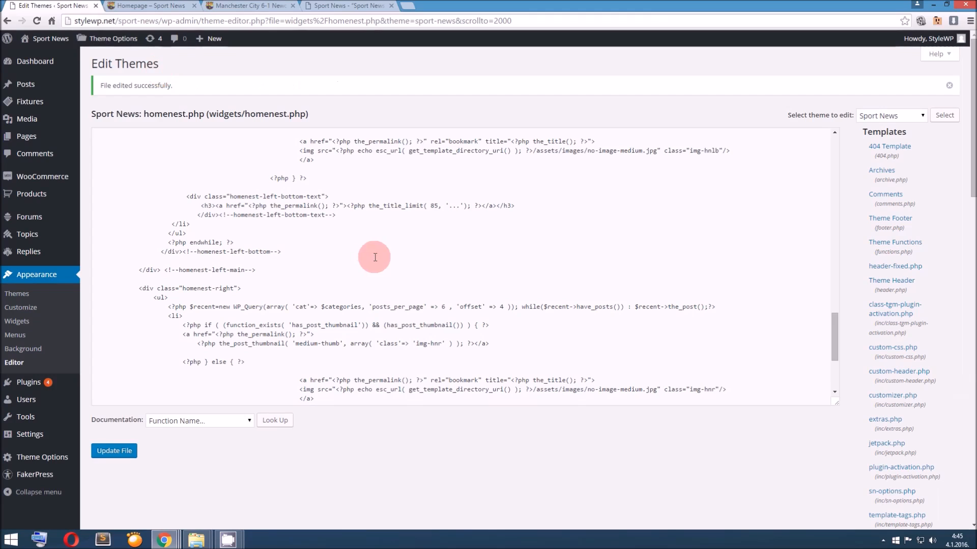
pyautogui.hotkey('ctrl', 'f')
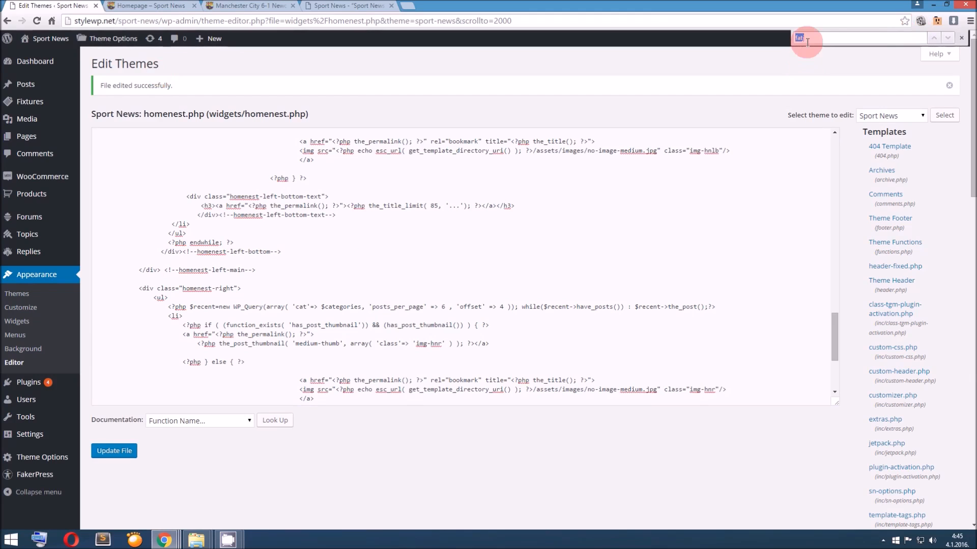
pyautogui.hotkey('ctrl', 'v')
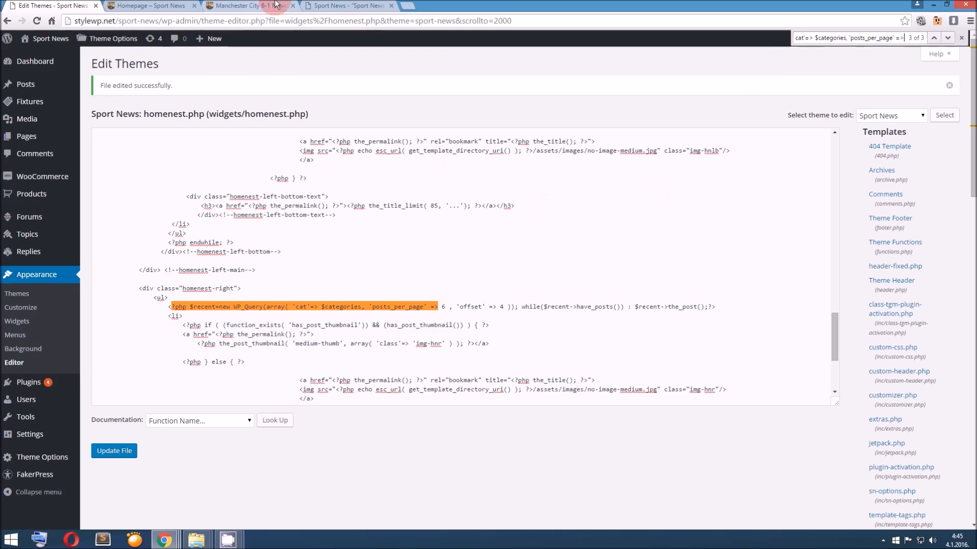
# Copy ,'post_type' => array('post', 'match') from the documentation sample and insert it after 'offset' => 4 in the homenest-right query
pyautogui.click(346, 6)
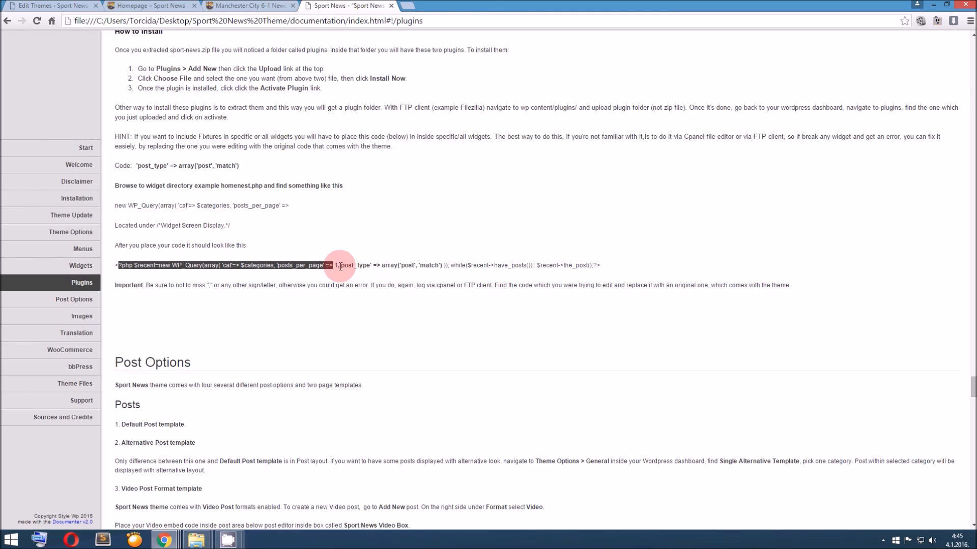
pyautogui.moveTo(337, 266); pyautogui.dragTo(443, 265)
pyautogui.hotkey('ctrl', 'c')
pyautogui.hotkey('ctrl', '1')
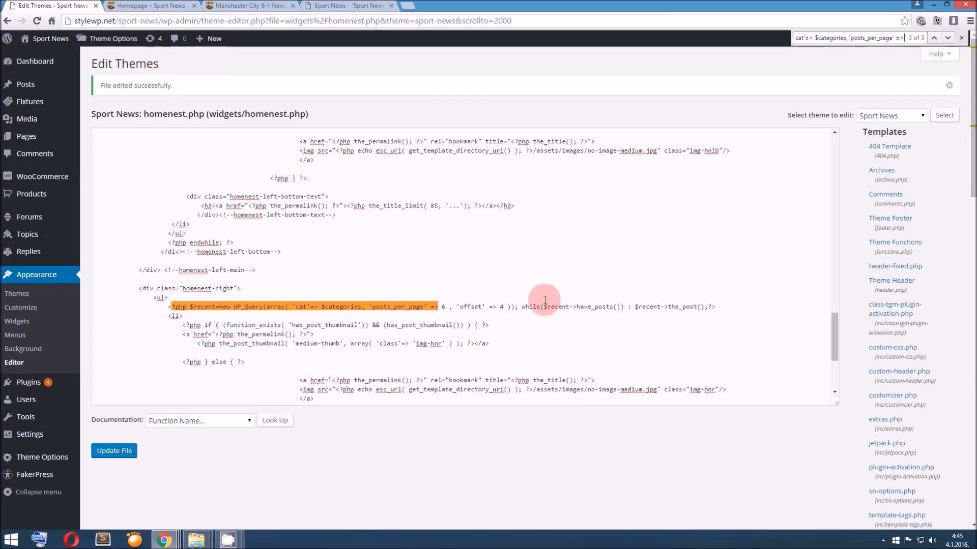
pyautogui.click(506, 307)
pyautogui.write(", 'post_type' => array('post', 'match')")
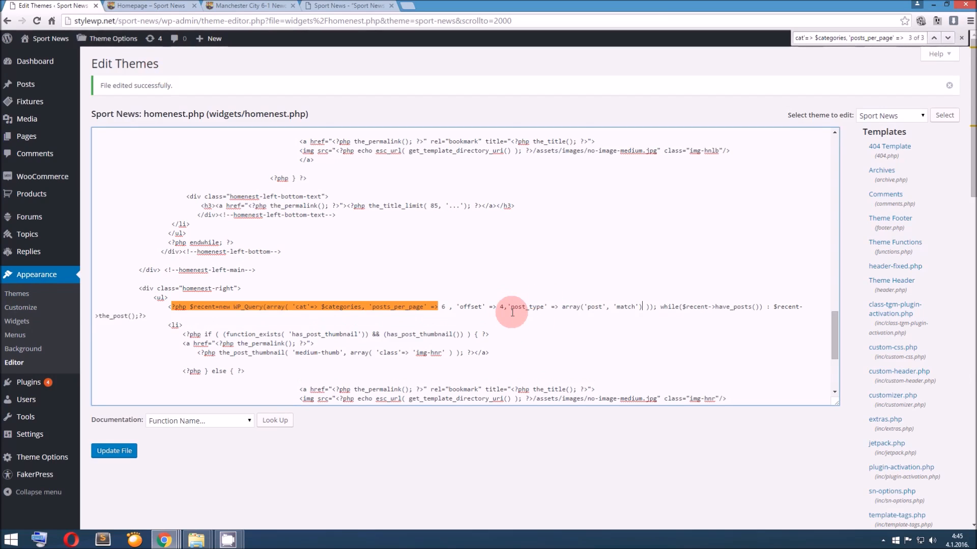
pyautogui.doubleClick(506, 308)
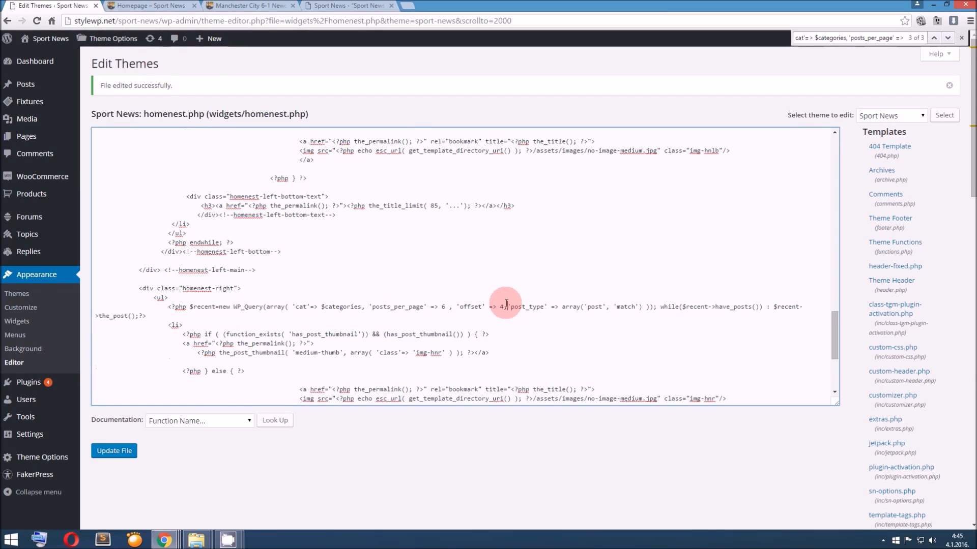
# Insert ,'post_type' => array('post', 'match') into the homenest-left-bottom and homenest-left queries as well, and update homenest.php
pyautogui.scroll(2, 506, 305)
pyautogui.click(501, 161)
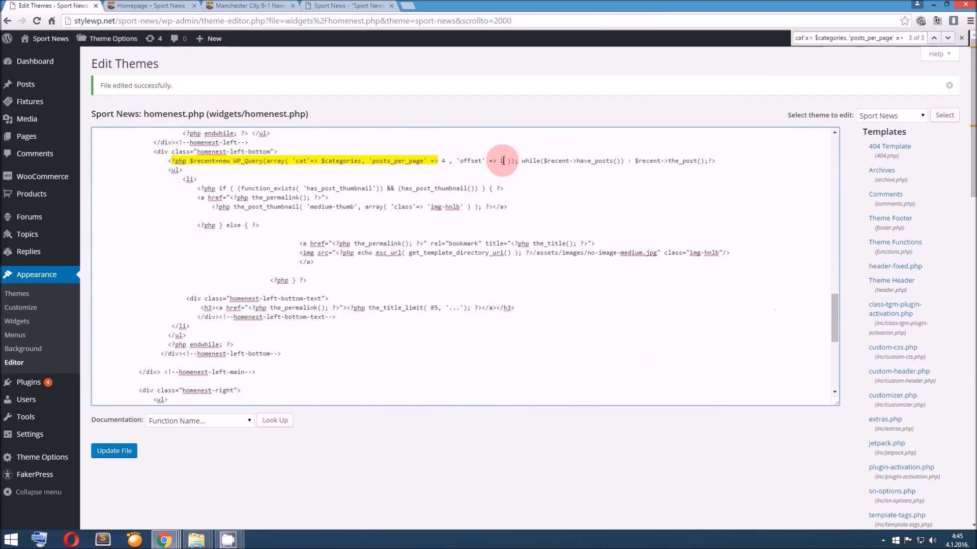
pyautogui.hotkey('ctrl', 'v')
pyautogui.scroll(3, 508, 219)
pyautogui.scroll(1, 520, 231)
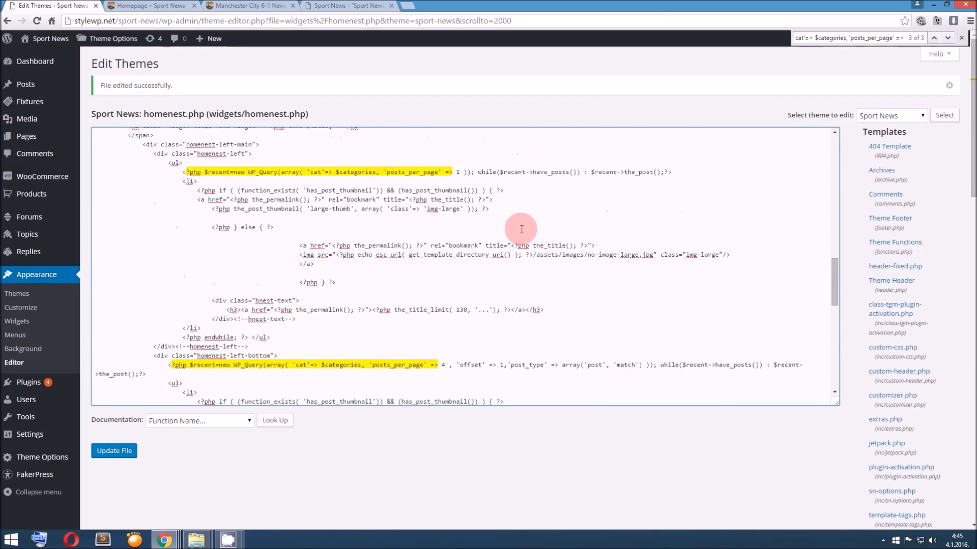
pyautogui.click(461, 173)
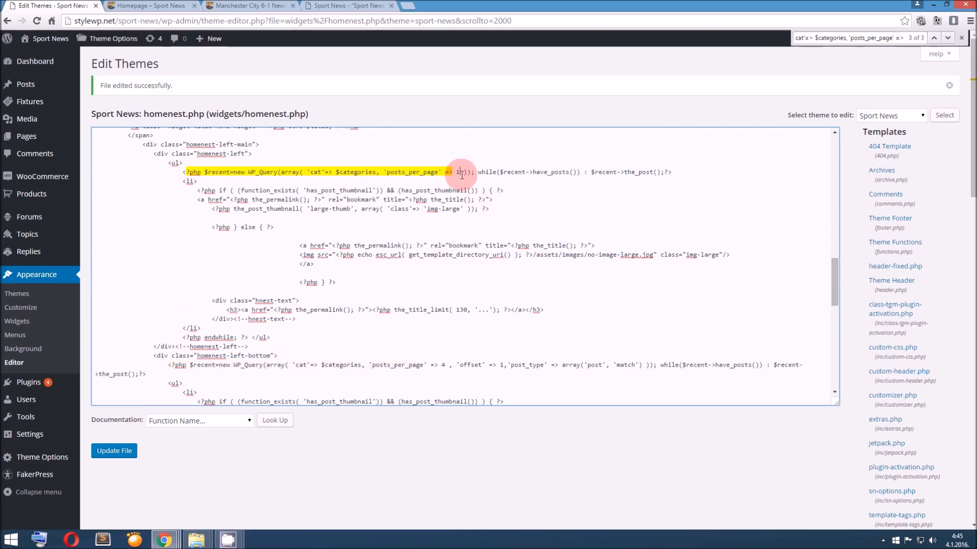
pyautogui.hotkey('ctrl', 'v')
pyautogui.click(116, 452)
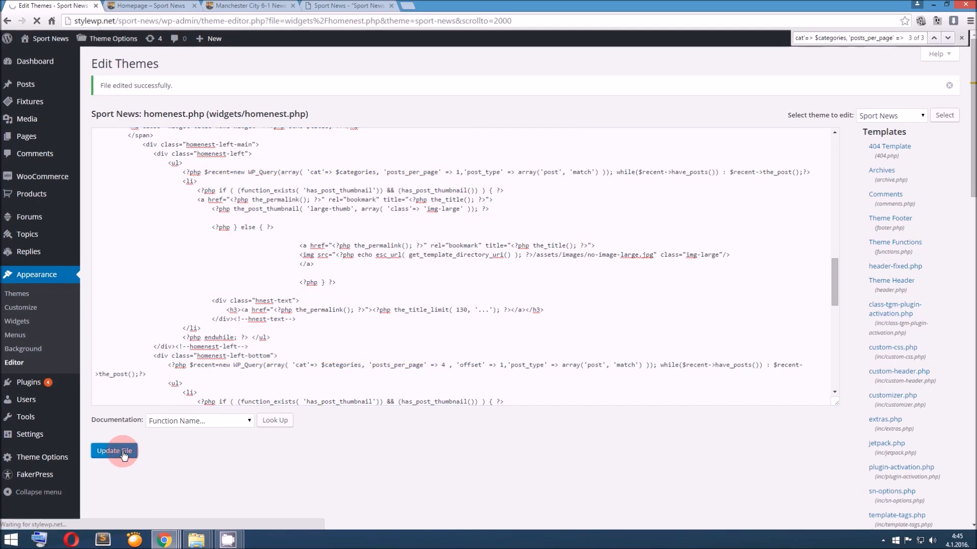
# Check the homepage category block for match posts, and compare the documentation's 'post_type' => array('post', 'match') sample with the code in homenest.php
pyautogui.click(139, 6)
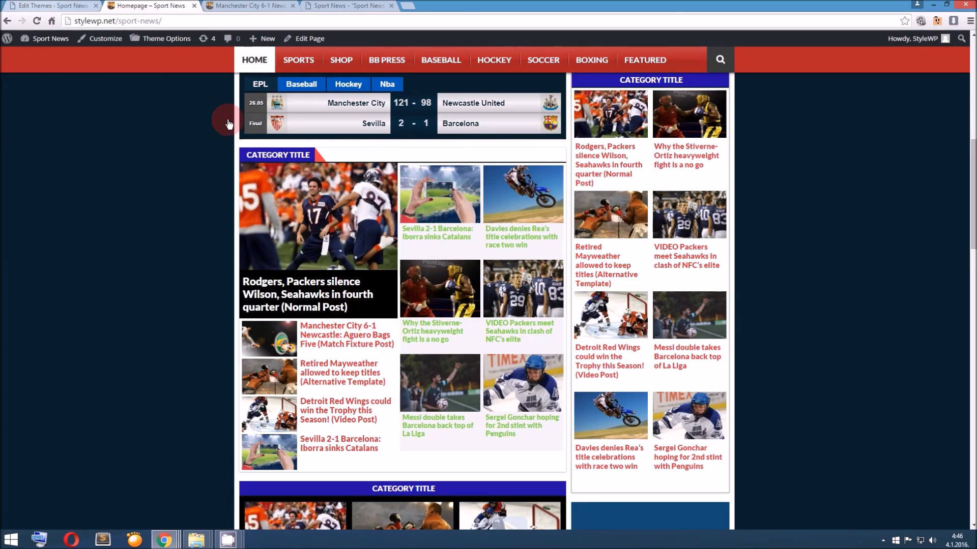
pyautogui.click(77, 6)
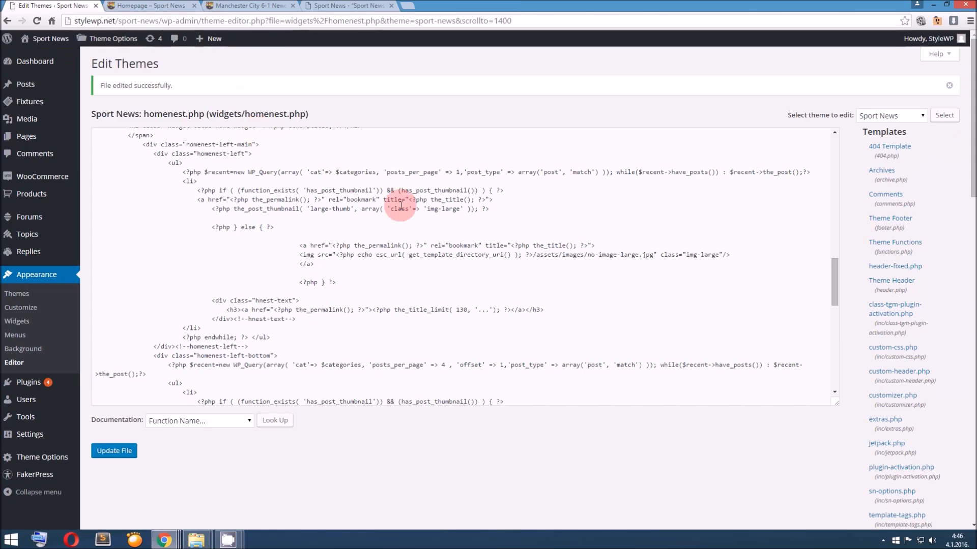
pyautogui.click(318, 5)
pyautogui.click(336, 267)
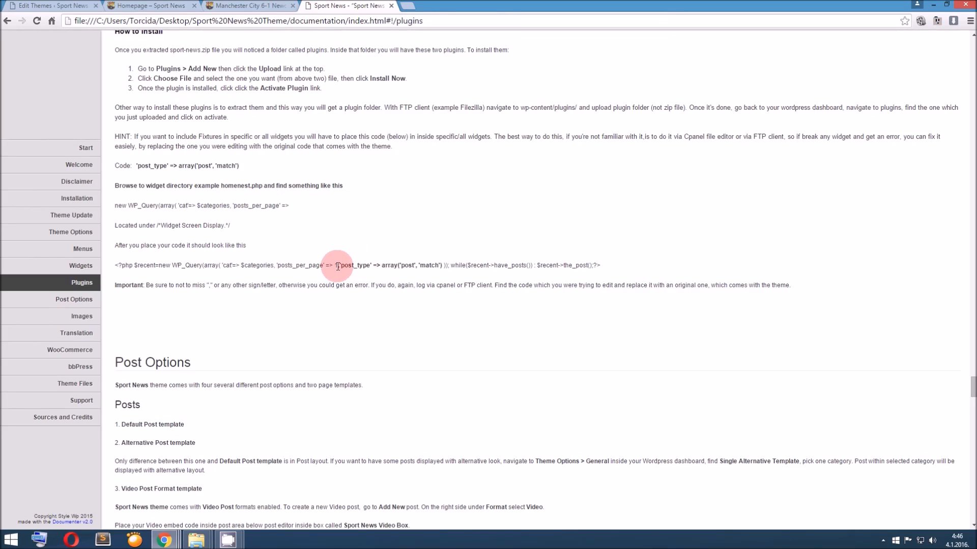
pyautogui.moveTo(339, 266); pyautogui.dragTo(442, 266)
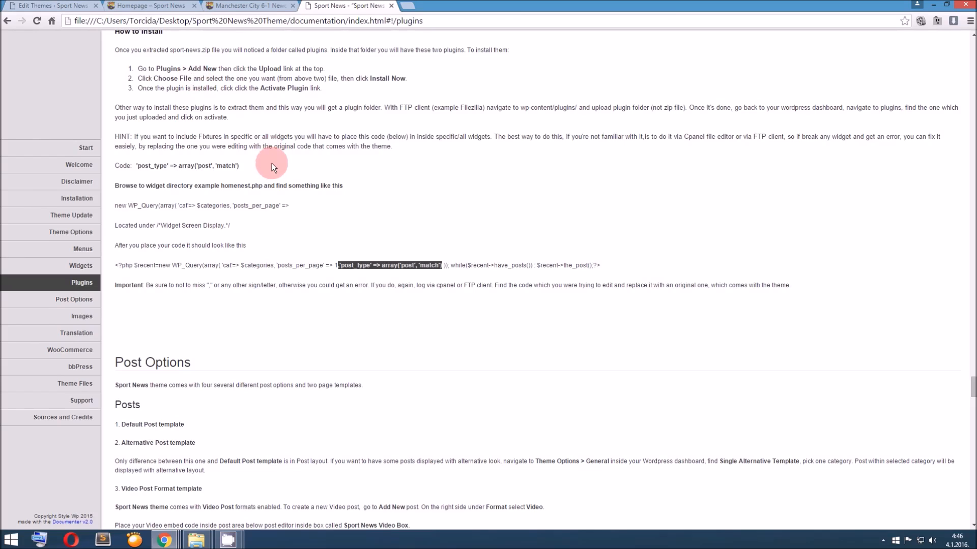
pyautogui.click(67, 6)
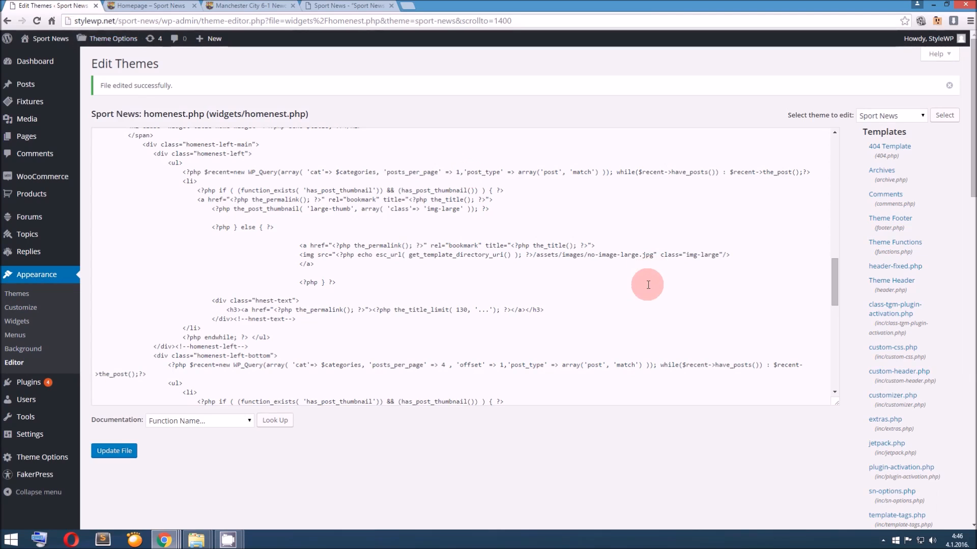
pyautogui.click(328, 6)
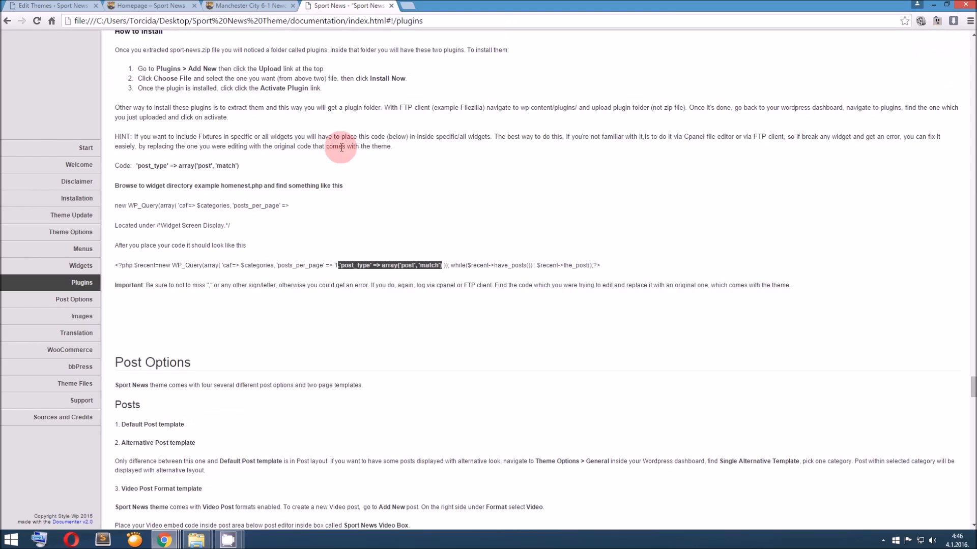
# Review the Match Post Template instructions in the documentation's Post Options section
pyautogui.scroll(-7, 348, 158)
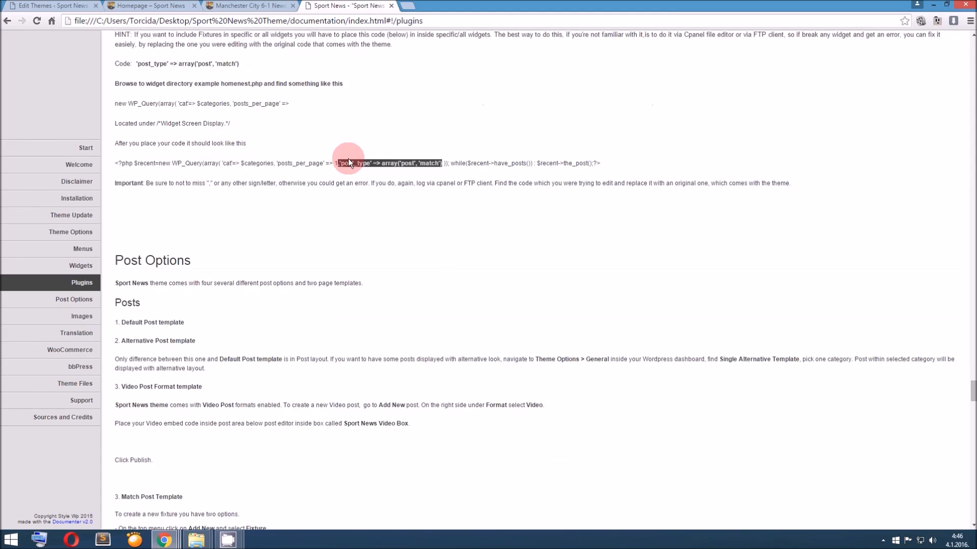
pyautogui.scroll(-3, 349, 158)
pyautogui.scroll(1, 349, 160)
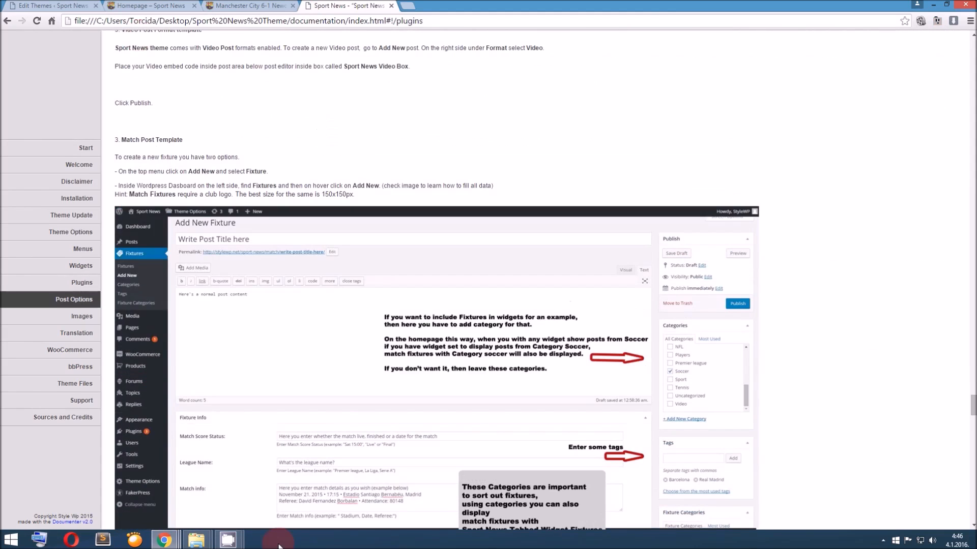
pyautogui.moveTo(228, 540)
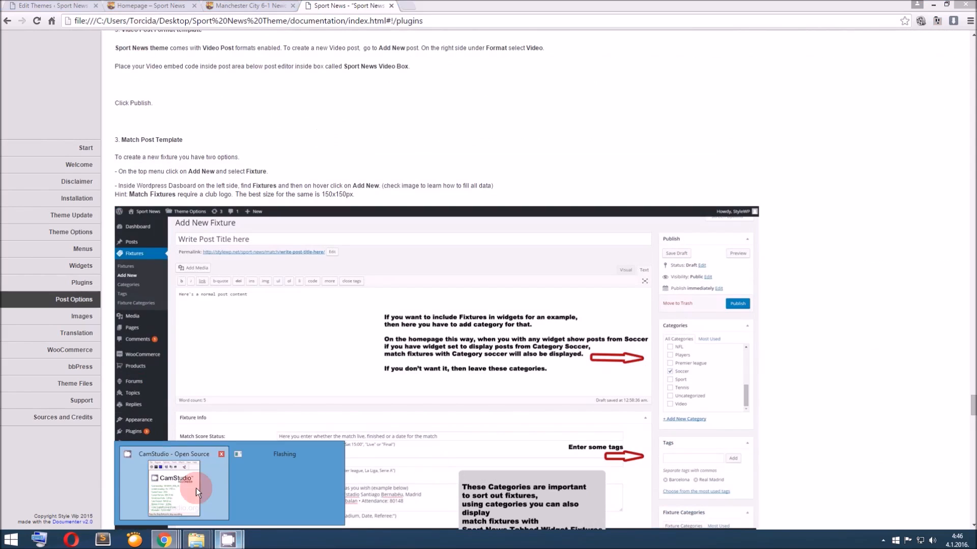
# Review the annotated fixture form in the documentation's Match Post Template section and the published Manchester City match page
pyautogui.click(196, 487)
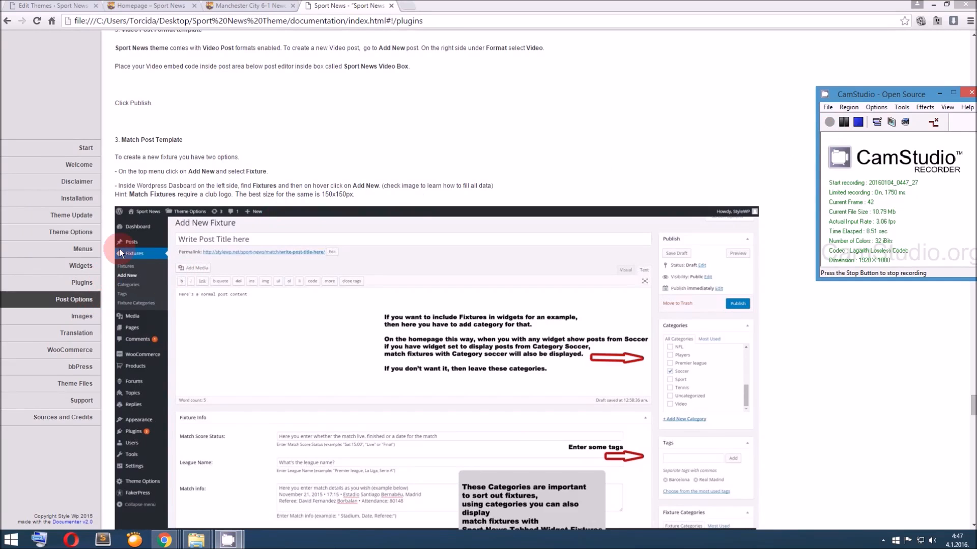
pyautogui.scroll(-6, 401, 286)
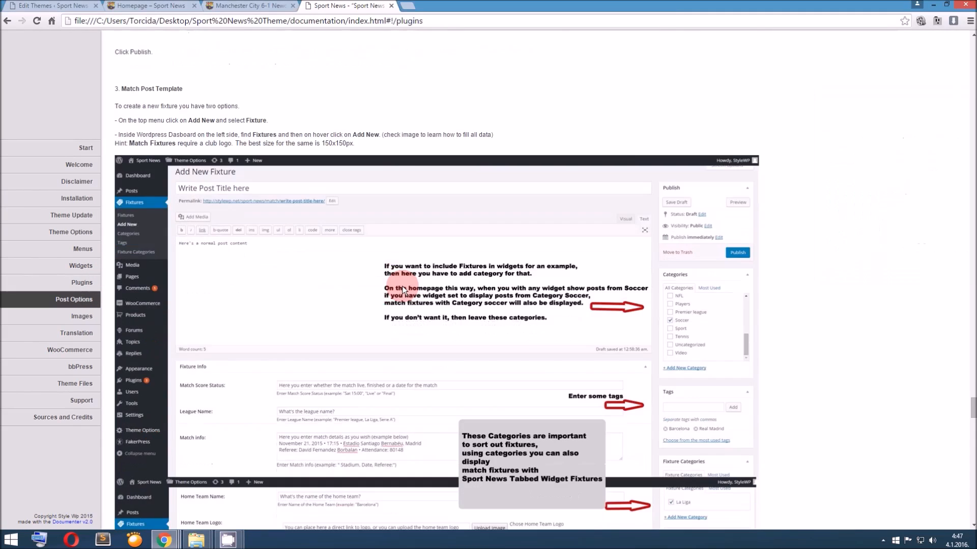
pyautogui.scroll(-3, 402, 286)
pyautogui.scroll(5, 402, 286)
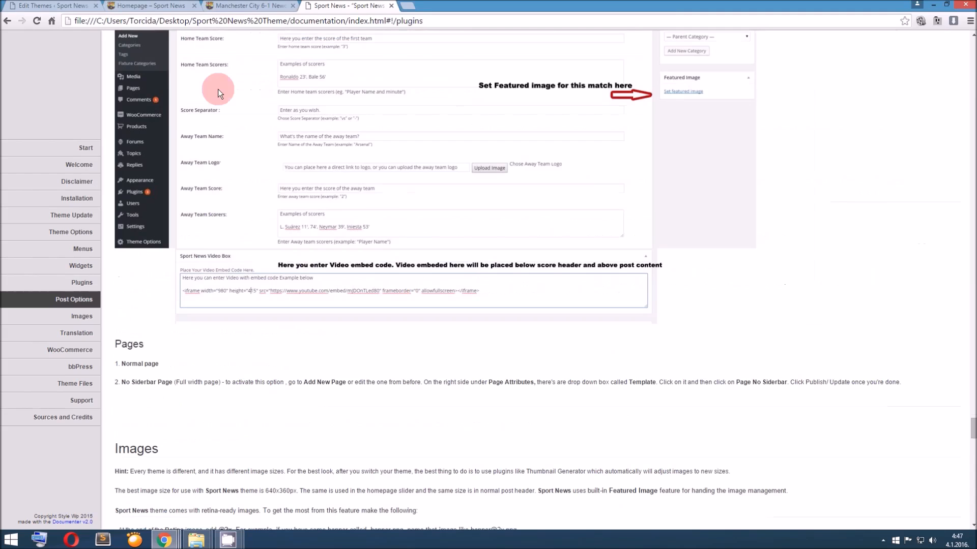
pyautogui.click(247, 5)
pyautogui.scroll(7, 337, 167)
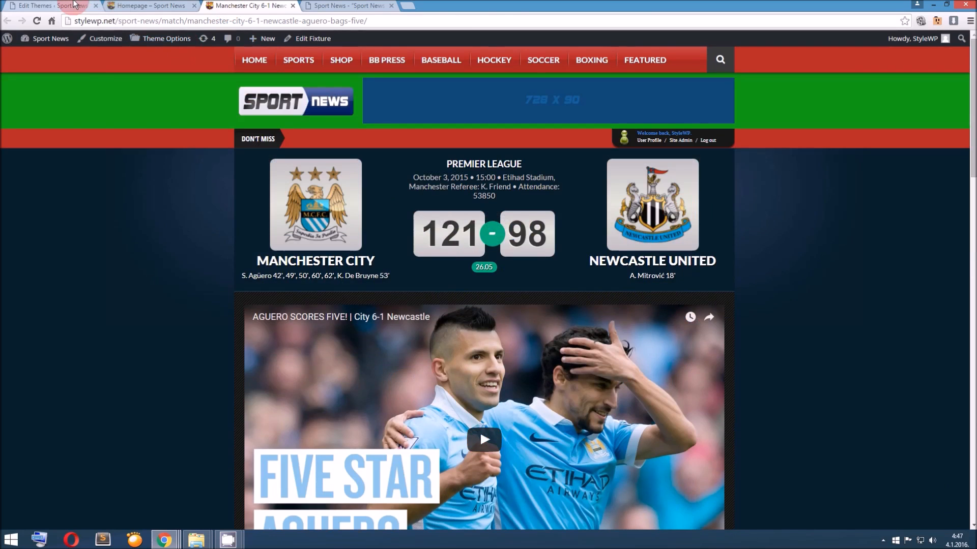
# Leave the homenest.php theme editor and start a new fixture
pyautogui.click(74, 5)
pyautogui.moveTo(208, 43)
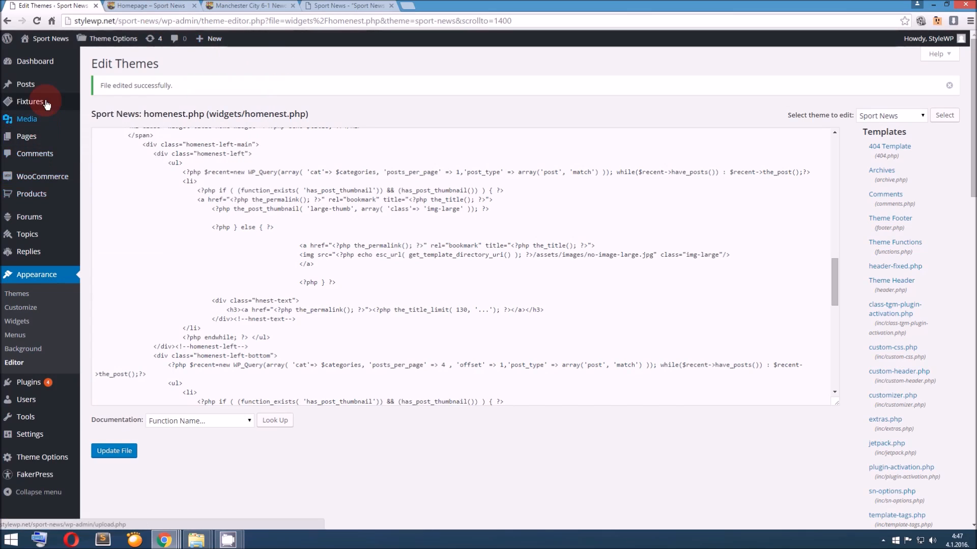
pyautogui.moveTo(47, 103)
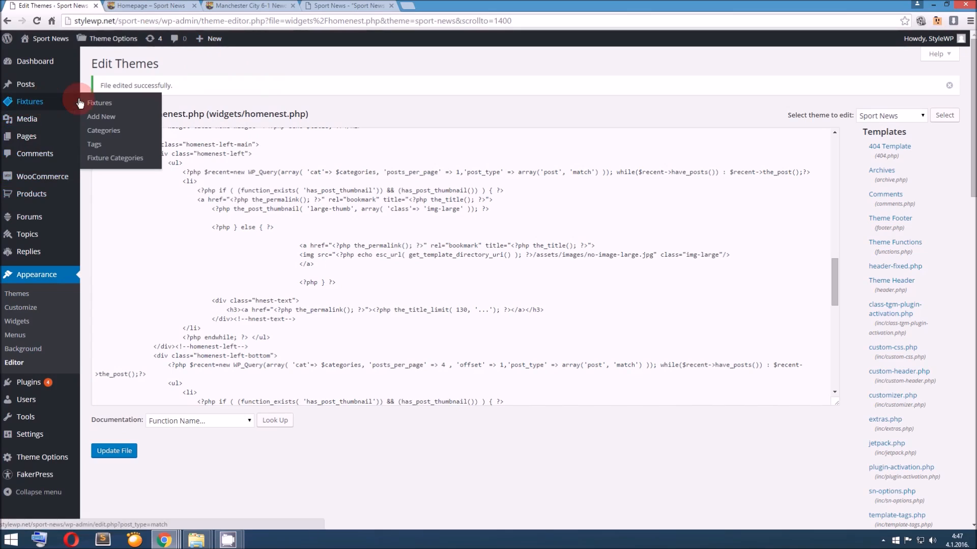
pyautogui.click(113, 125)
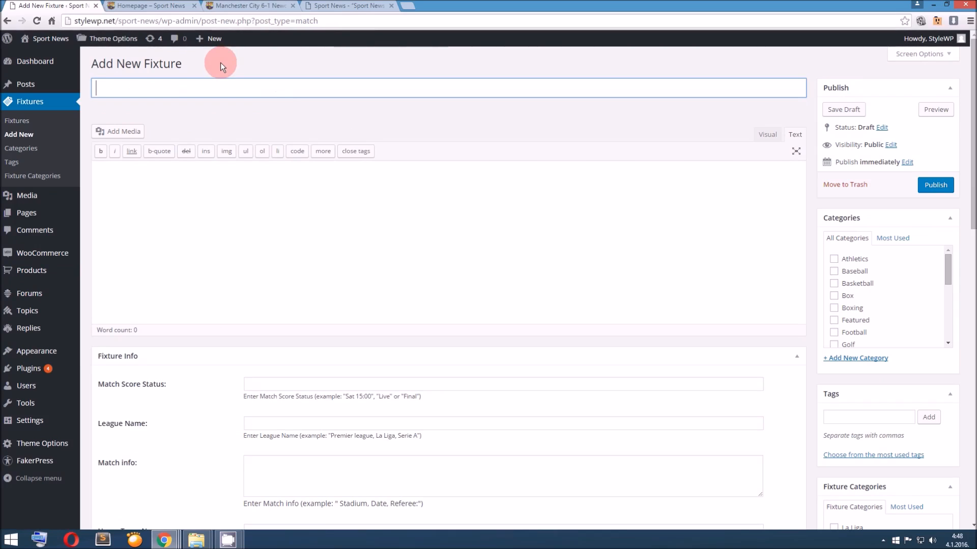
# Title the new fixture "Ronaldo bags two, Real Madrid beat Sevilla"
pyautogui.write('Ronaldo bags two, ')
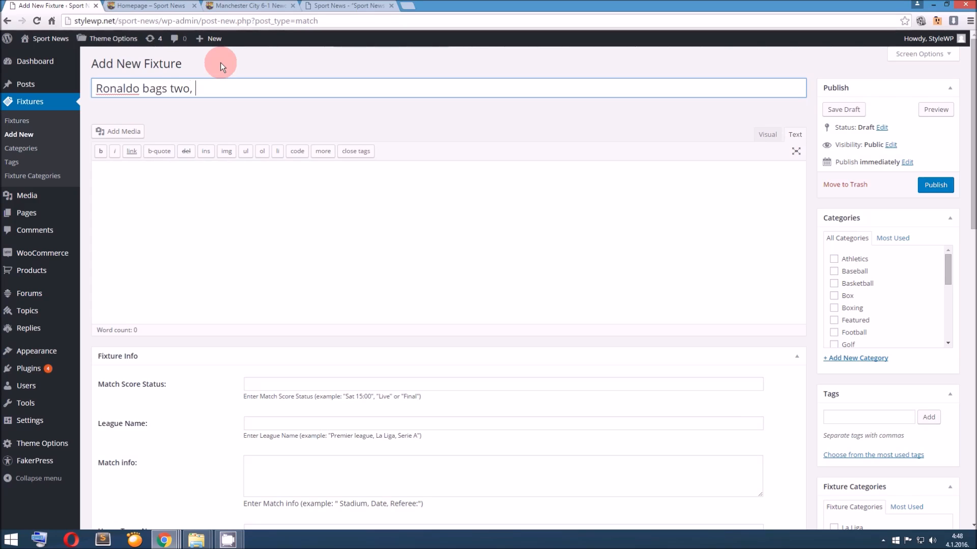
pyautogui.write('Real Madrid win')
pyautogui.press('BackSpace')
pyautogui.press('BackSpace')
pyautogui.press('BackSpace')
pyautogui.write('beat Sei')
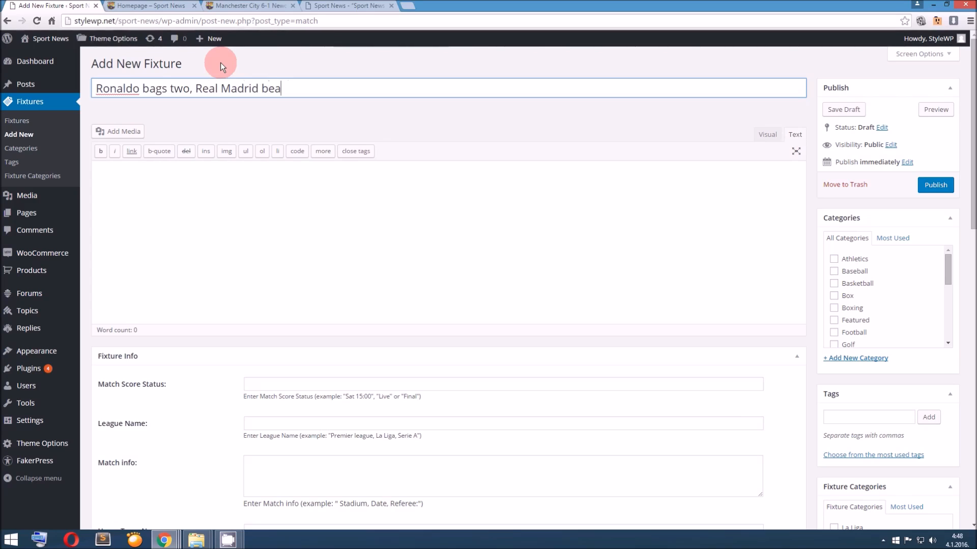
pyautogui.press('BackSpace')
pyautogui.write('villa')
# Switch the fixture's content editor to visual mode and insert 230 words of Lorem Ipsum
pyautogui.click(260, 221)
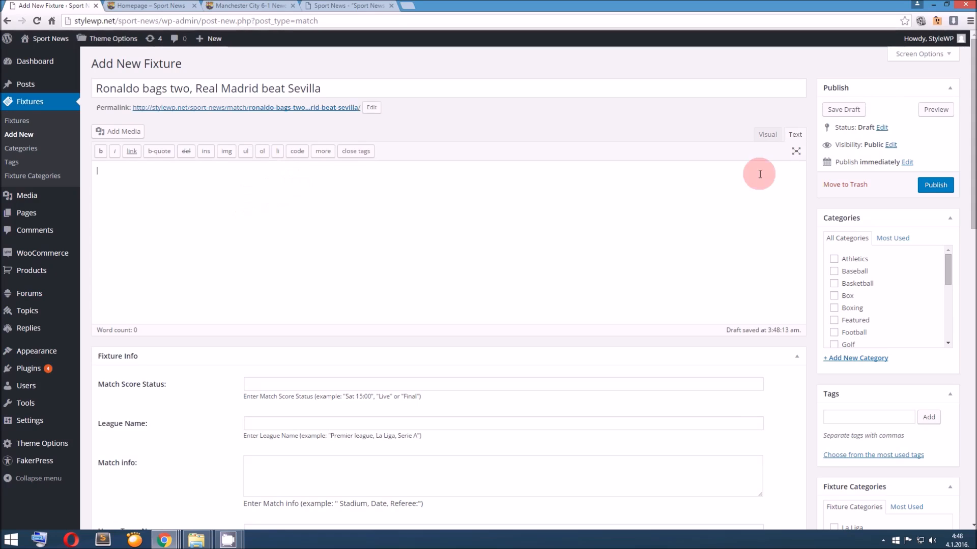
pyautogui.click(766, 135)
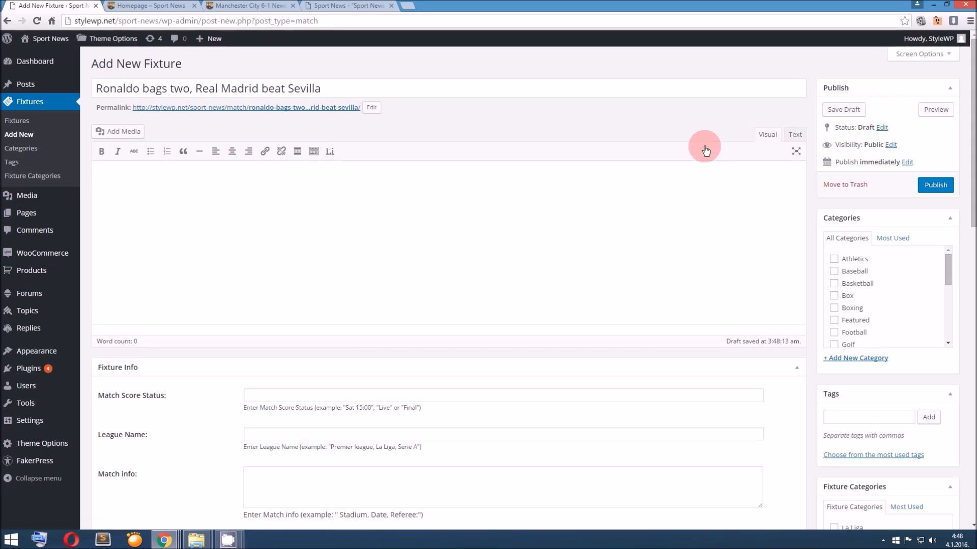
pyautogui.click(331, 157)
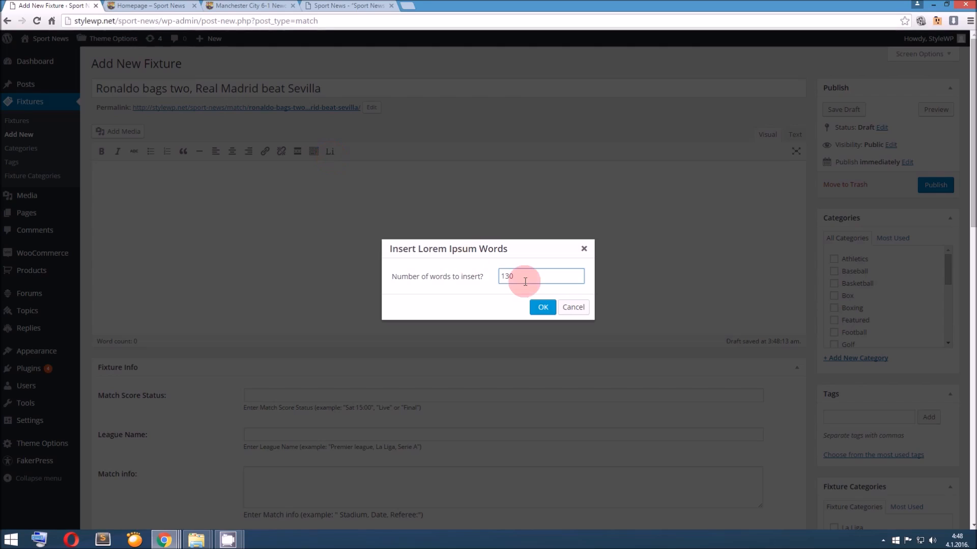
pyautogui.click(542, 307)
# Make the first paragraph of the fixture content bold
pyautogui.moveTo(600, 235); pyautogui.dragTo(87, 212)
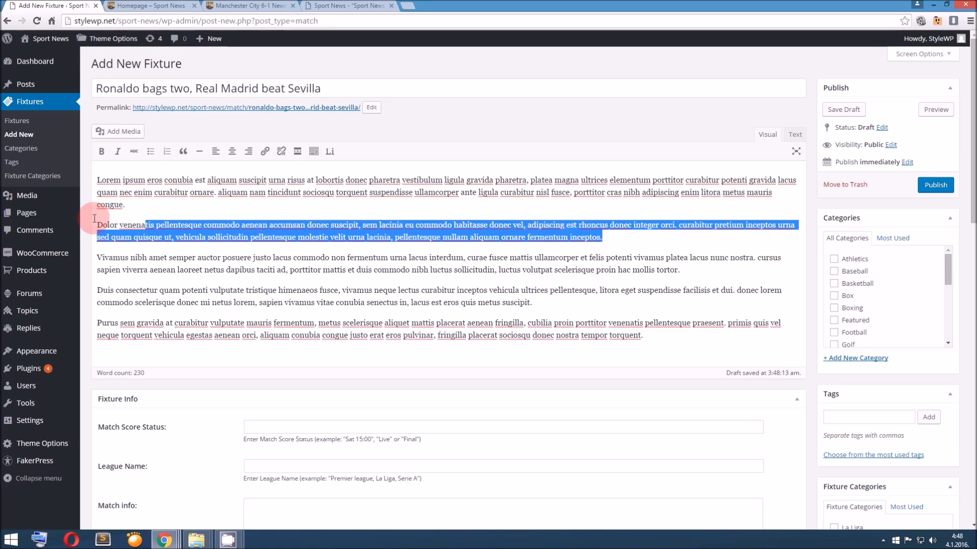
pyautogui.moveTo(146, 203); pyautogui.dragTo(81, 173)
pyautogui.click(101, 151)
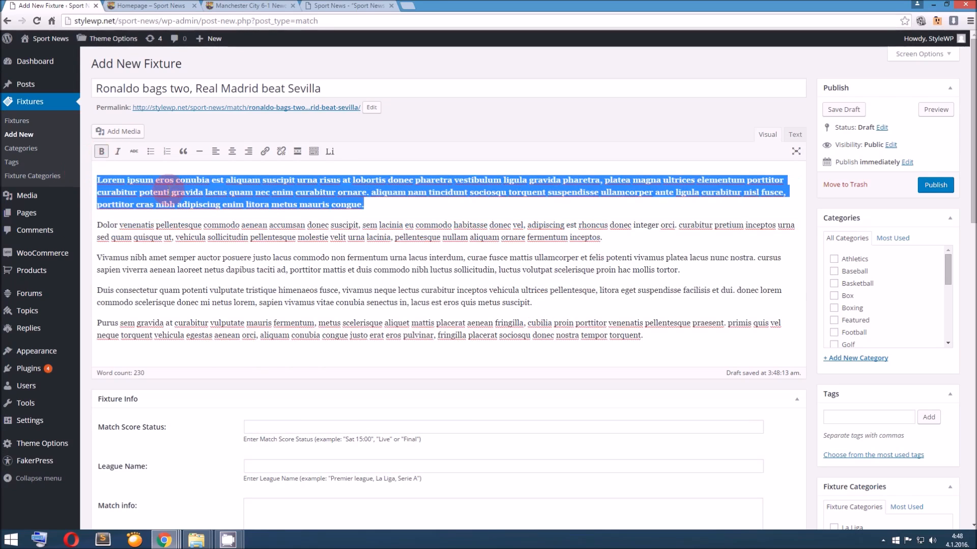
# Add the line "Ronaldo on Sevilla:" above the third paragraph and format that paragraph as a blockquote
pyautogui.moveTo(679, 270); pyautogui.dragTo(98, 256)
pyautogui.click(97, 257)
pyautogui.write('Ronaldo')
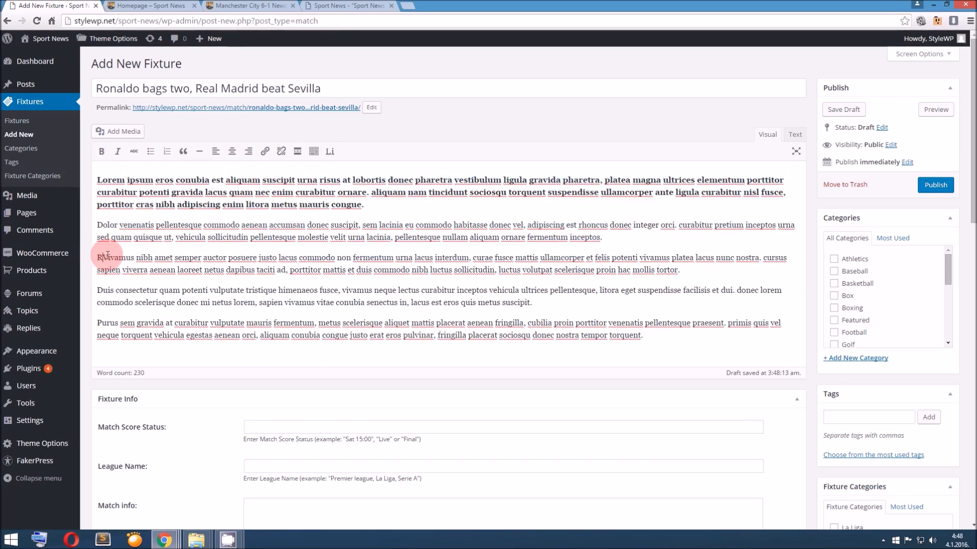
pyautogui.write(' on Sevi')
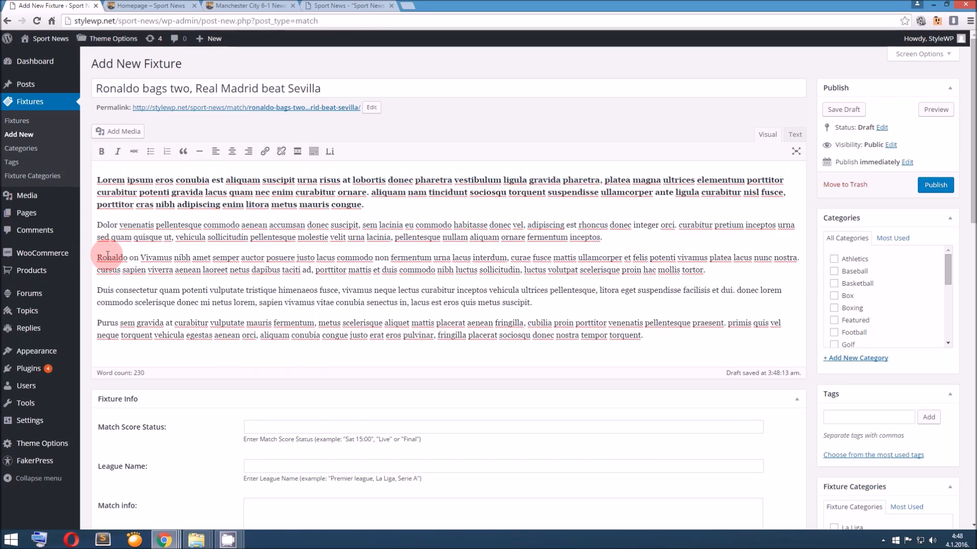
pyautogui.write('lla:')
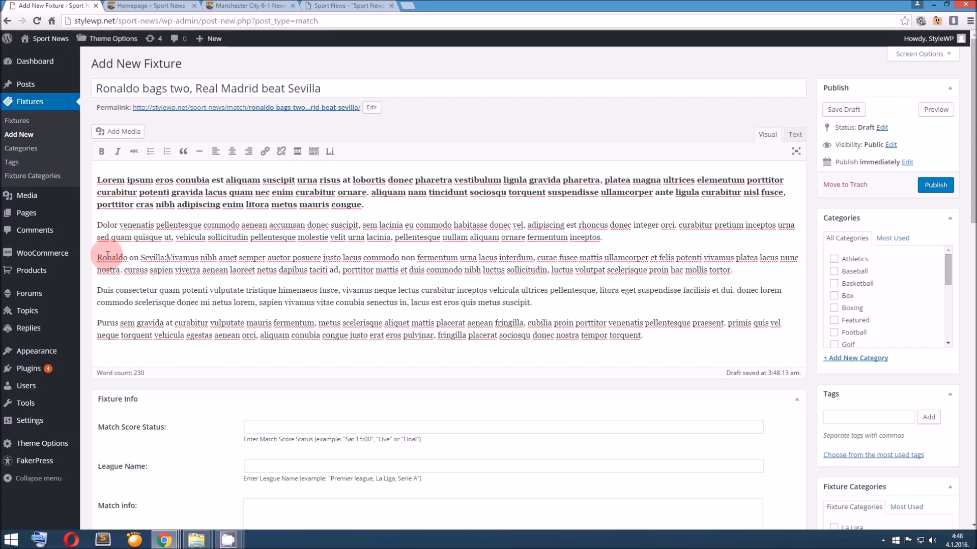
pyautogui.press('Return')
pyautogui.moveTo(684, 289); pyautogui.dragTo(52, 284)
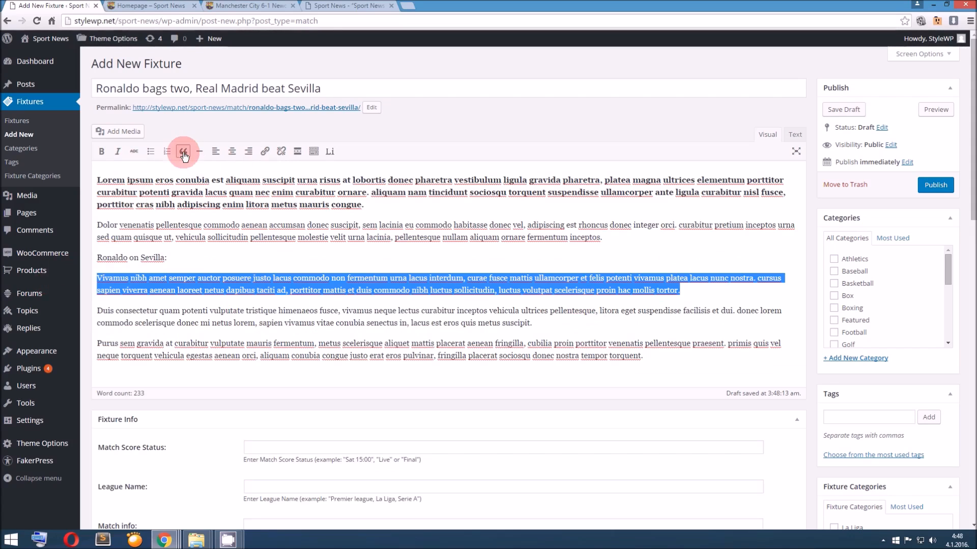
pyautogui.click(184, 156)
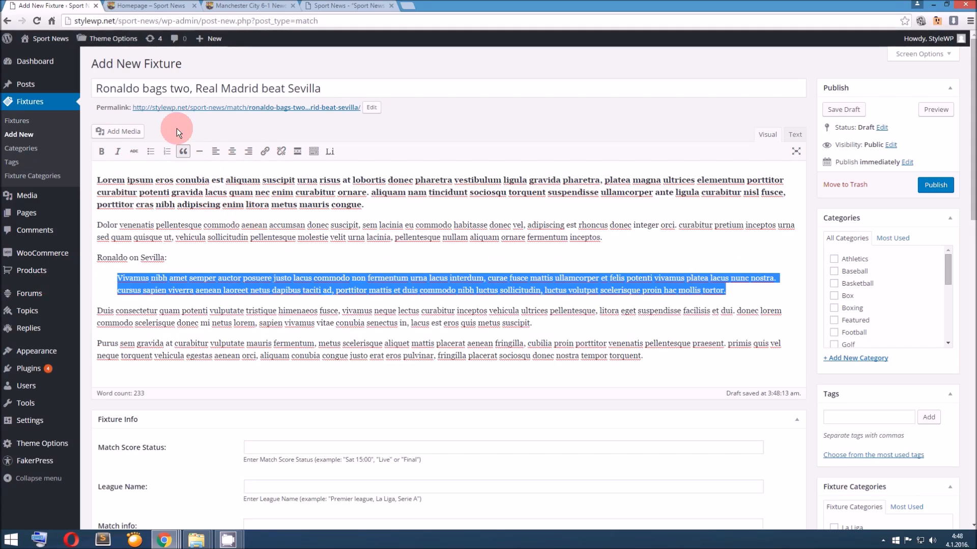
# Check the documentation's Fixture Info sample, and set the match score status to Final and the league name to La Liga
pyautogui.click(330, 6)
pyautogui.scroll(5, 318, 163)
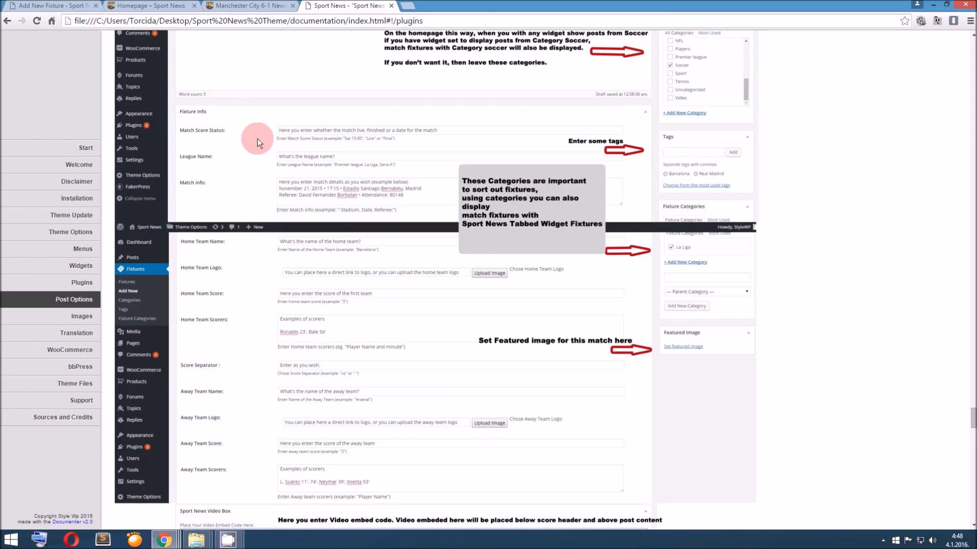
pyautogui.click(76, 6)
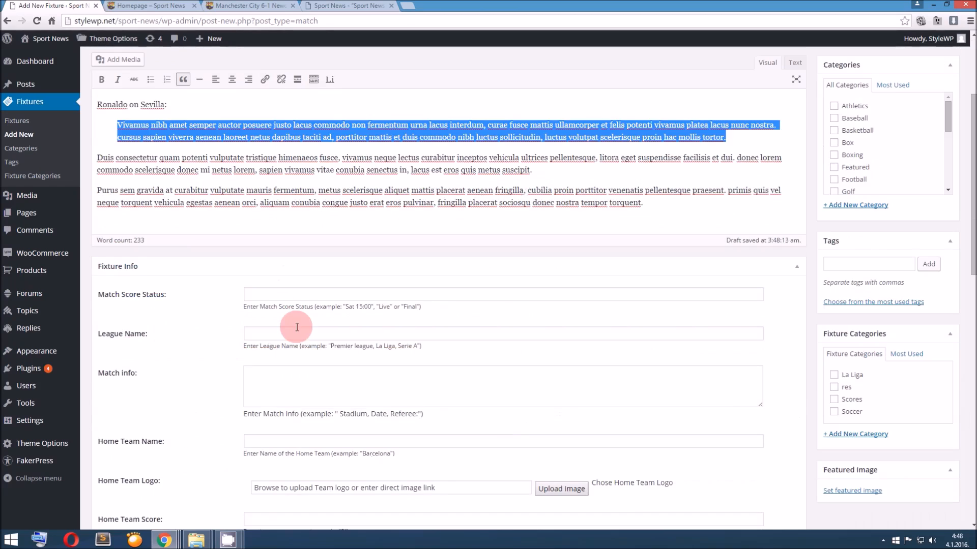
pyautogui.click(298, 296)
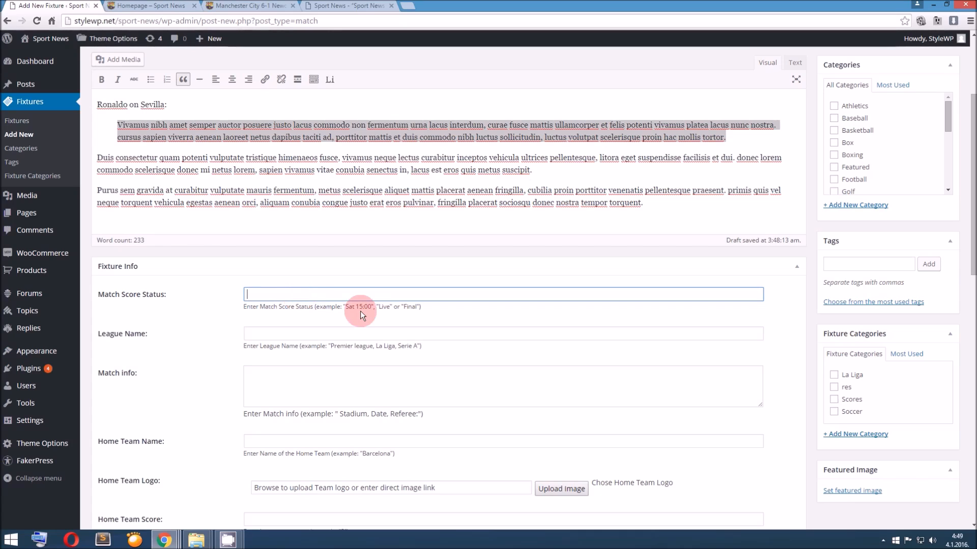
pyautogui.moveTo(349, 307); pyautogui.dragTo(371, 308)
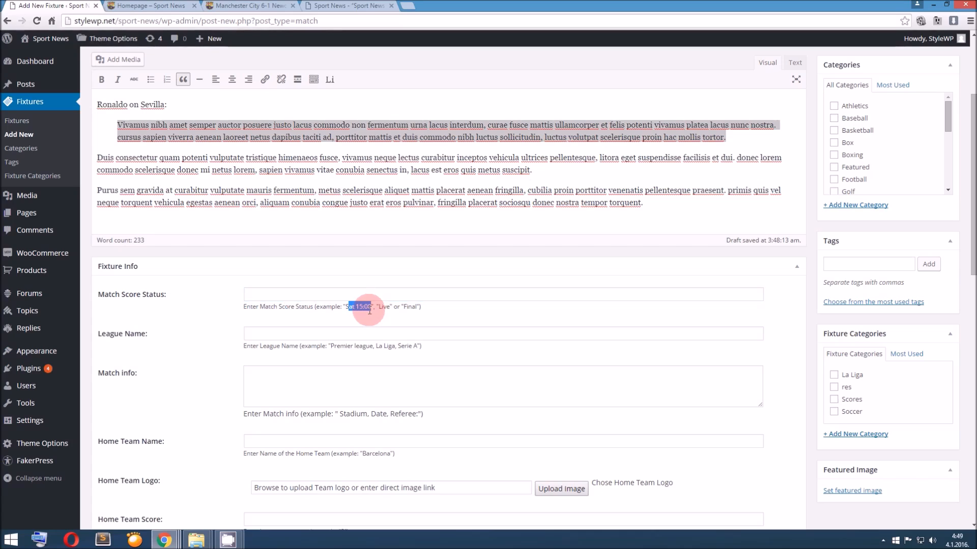
pyautogui.click(364, 308)
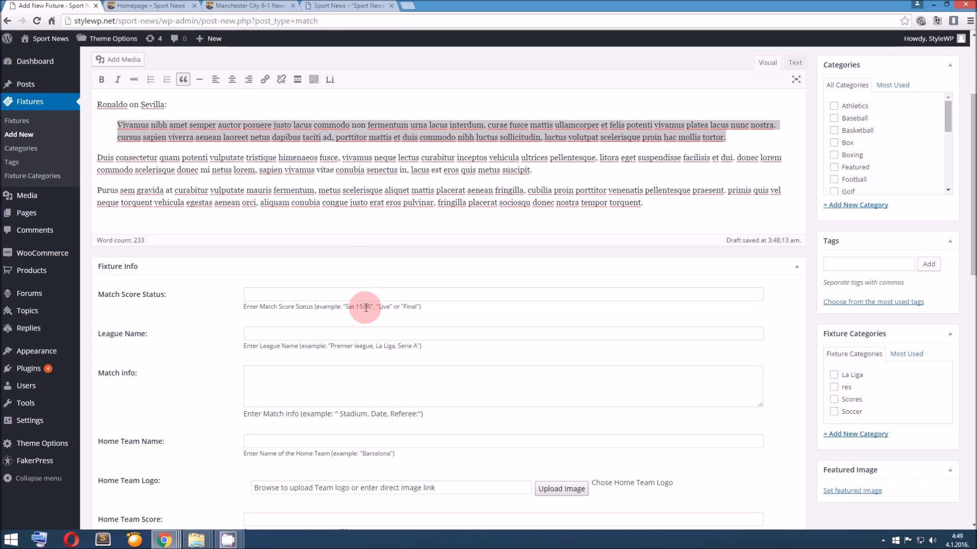
pyautogui.click(355, 297)
pyautogui.click(352, 292)
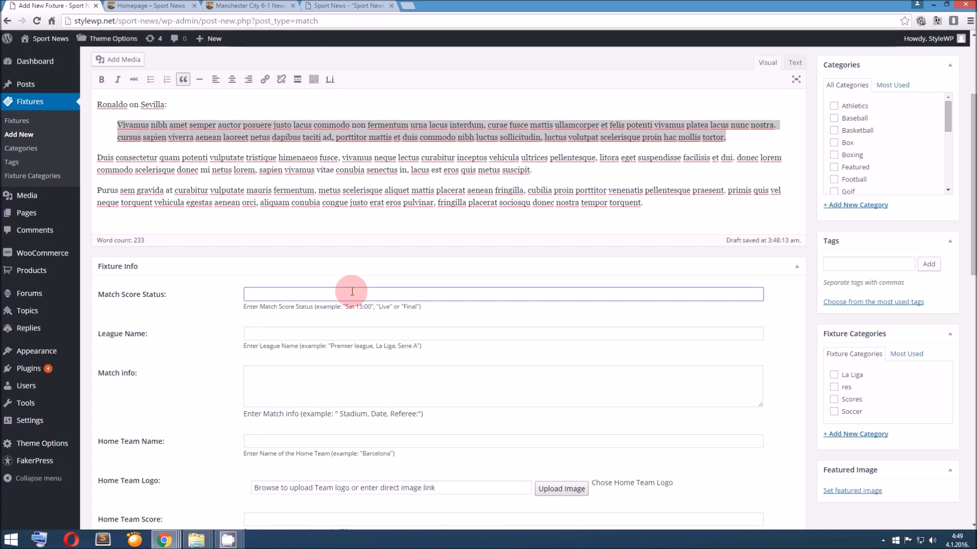
pyautogui.write('l')
pyautogui.press('Tab')
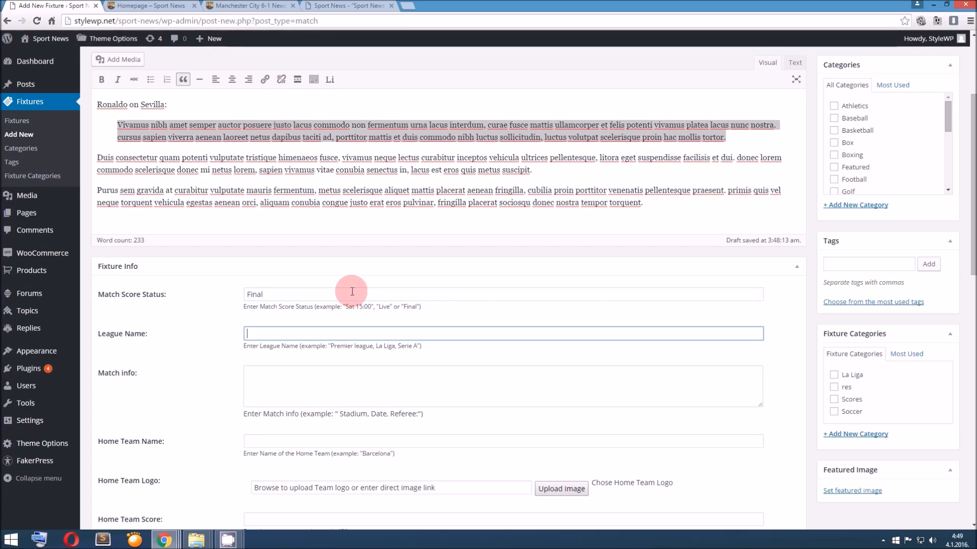
pyautogui.write('La Liga')
# Copy the date, venue, referee and attendance text from the Manchester City match page into the new fixture's match info
pyautogui.click(319, 376)
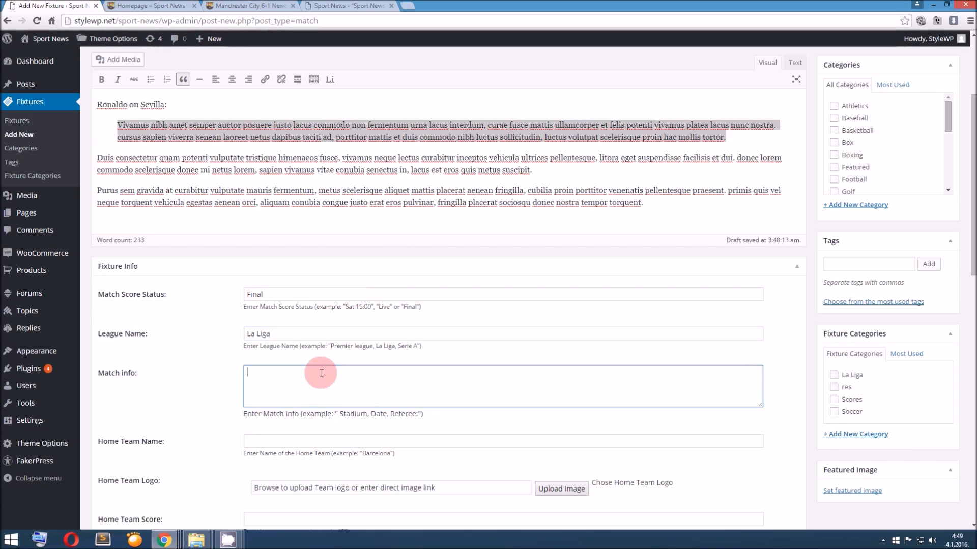
pyautogui.click(266, 6)
pyautogui.click(462, 173)
pyautogui.moveTo(410, 175); pyautogui.dragTo(509, 195)
pyautogui.hotkey('ctrl', 'c')
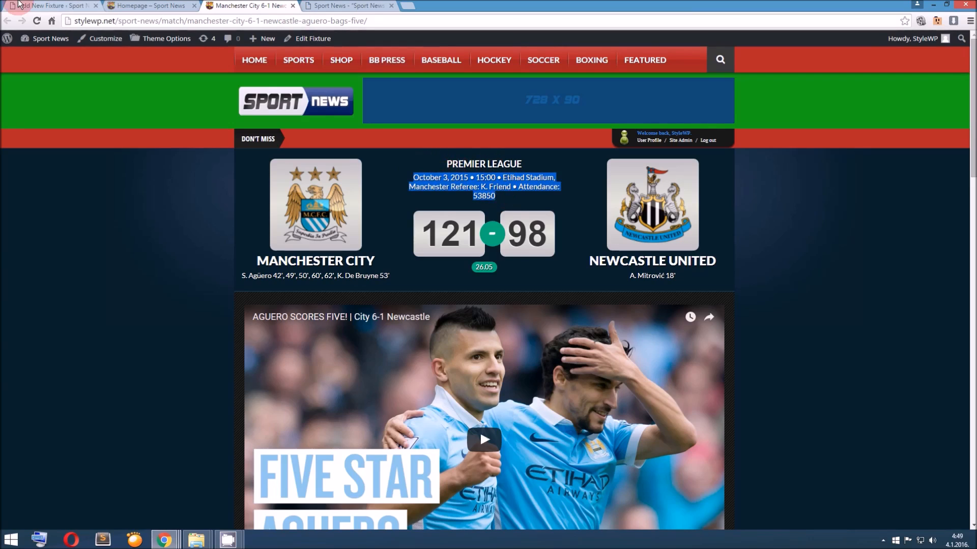
pyautogui.click(51, 5)
pyautogui.click(325, 384)
pyautogui.hotkey('ctrl', 'v')
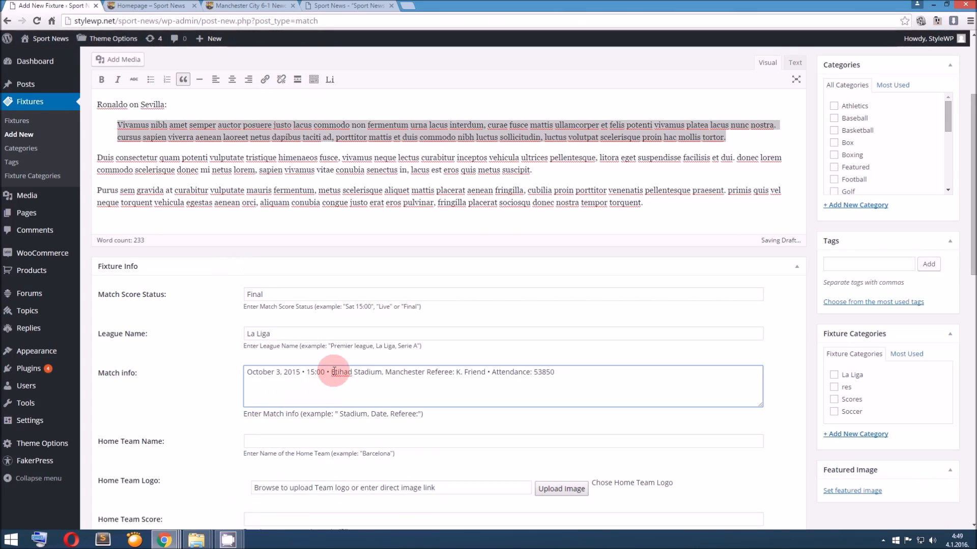
# In the match info, replace Etihad Stadium with Santiago Bernabeu and delete Manchester
pyautogui.moveTo(332, 372); pyautogui.dragTo(381, 373)
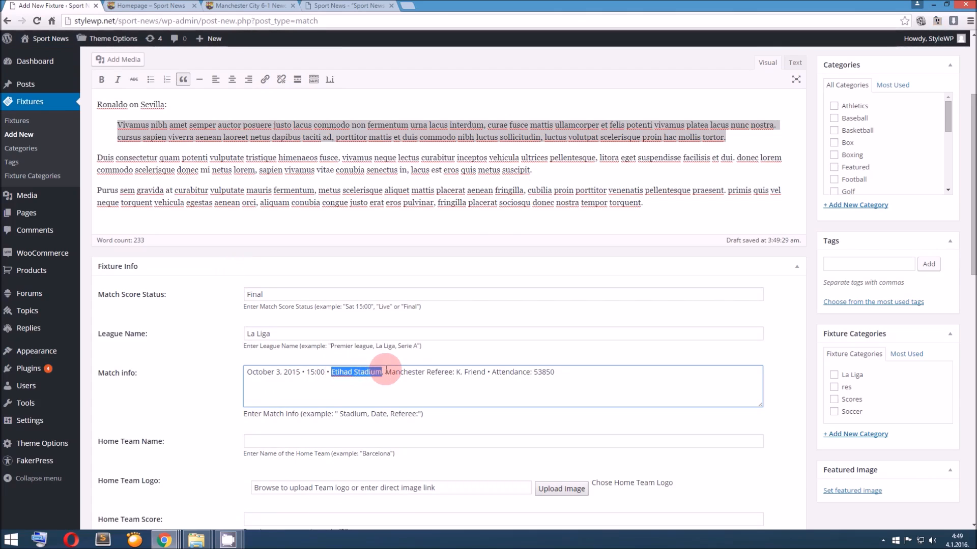
pyautogui.write('Santia')
pyautogui.write('go Bernabez')
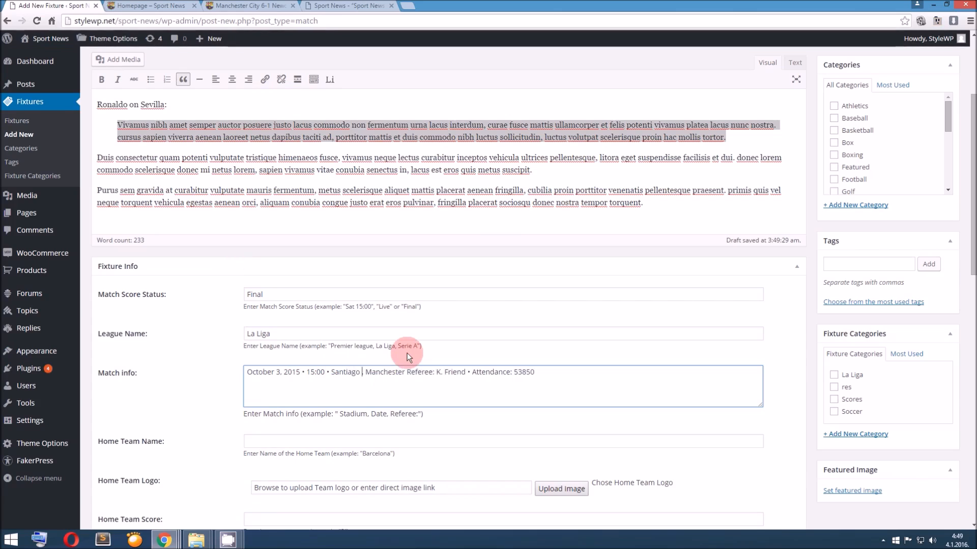
pyautogui.press('BackSpace')
pyautogui.write('u,')
pyautogui.moveTo(398, 372); pyautogui.dragTo(439, 373)
pyautogui.press('BackSpace')
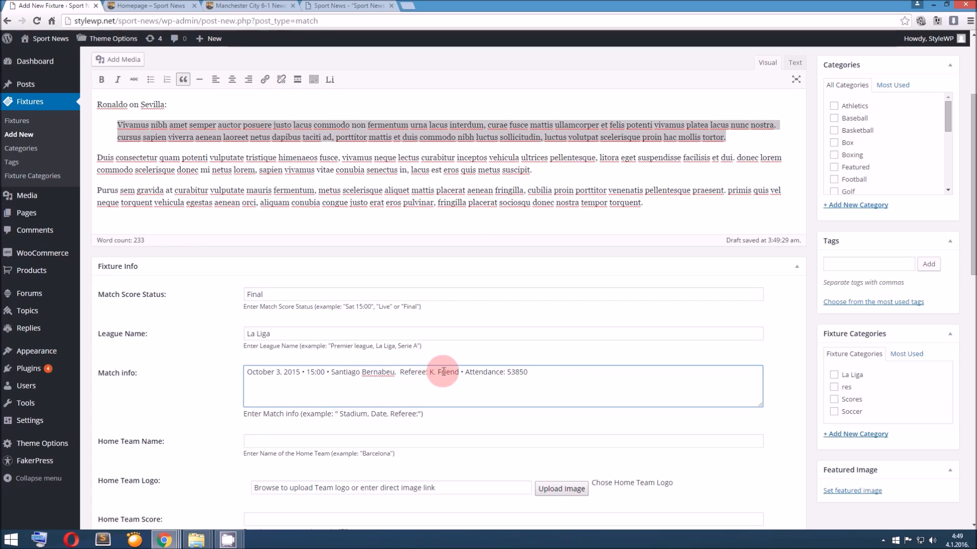
# Set the attendance in the match info to 65850
pyautogui.moveTo(511, 374); pyautogui.dragTo(507, 373)
pyautogui.write('9')
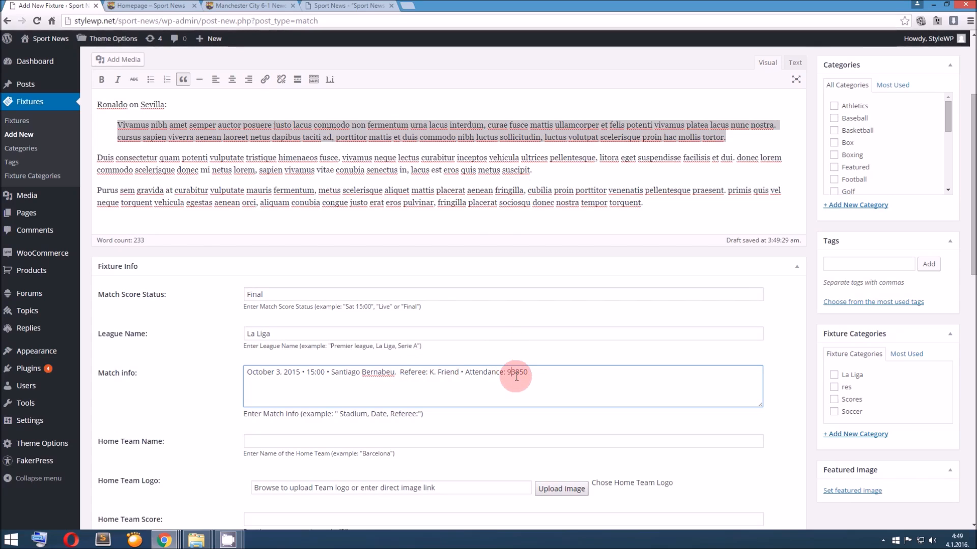
pyautogui.press('BackSpace')
pyautogui.write('6')
pyautogui.moveTo(517, 376); pyautogui.dragTo(512, 374)
pyautogui.write('5')
pyautogui.click(298, 373)
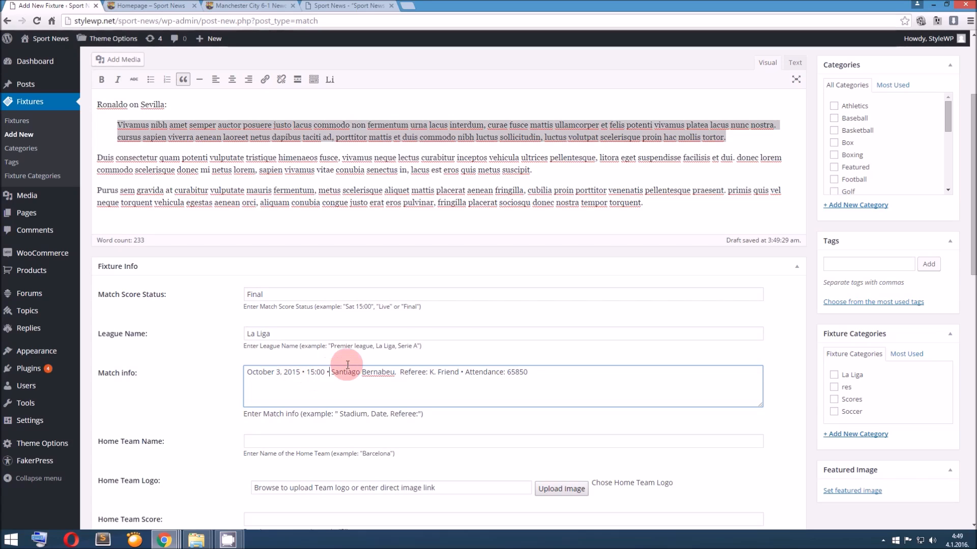
# Set the home team name to Real Madrid and the home team score to 3 in the fixture info
pyautogui.scroll(-1, 316, 384)
pyautogui.click(314, 392)
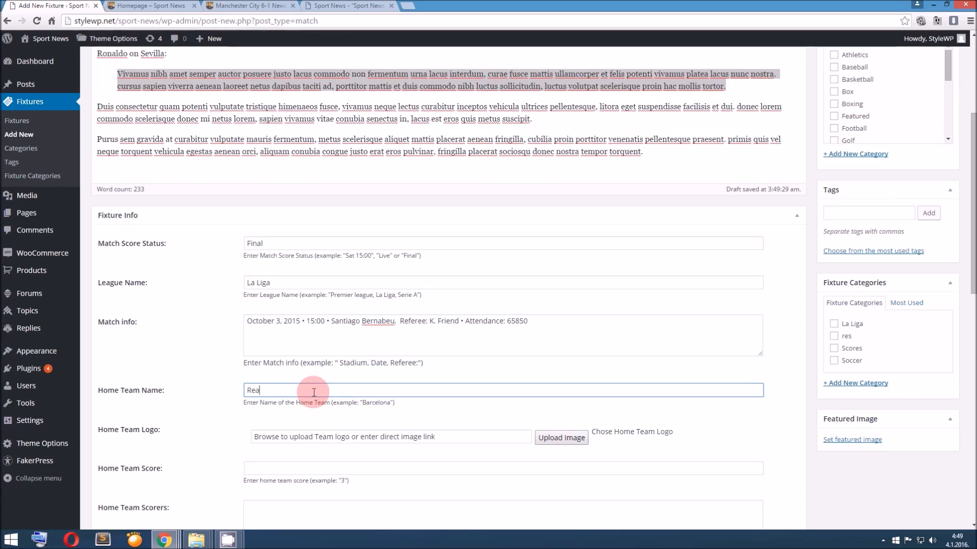
pyautogui.write('Real Madrid')
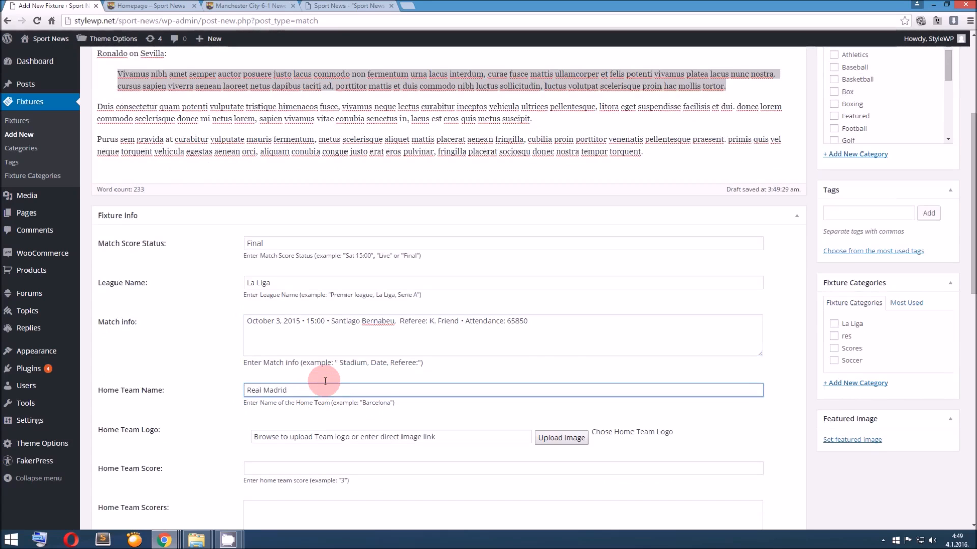
pyautogui.scroll(-2, 325, 381)
pyautogui.click(316, 368)
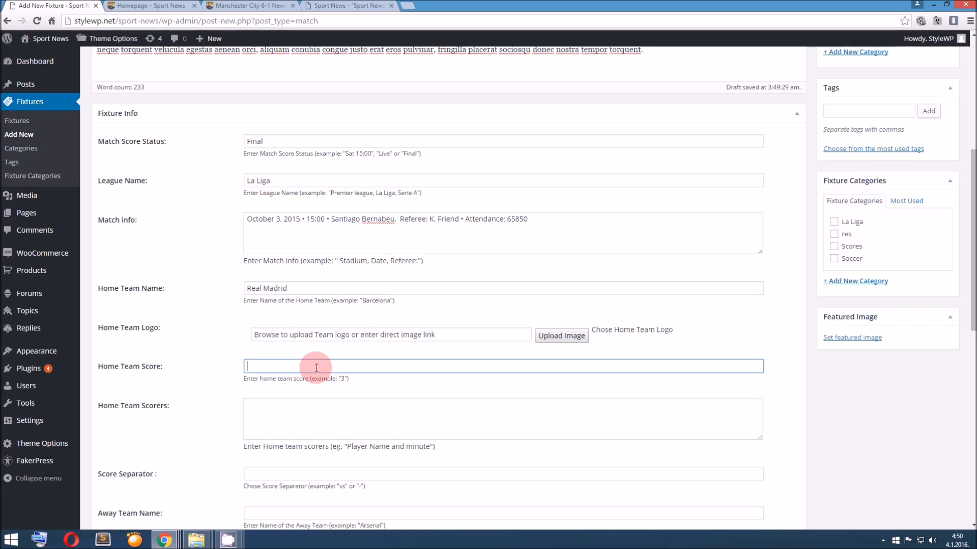
pyautogui.write('3')
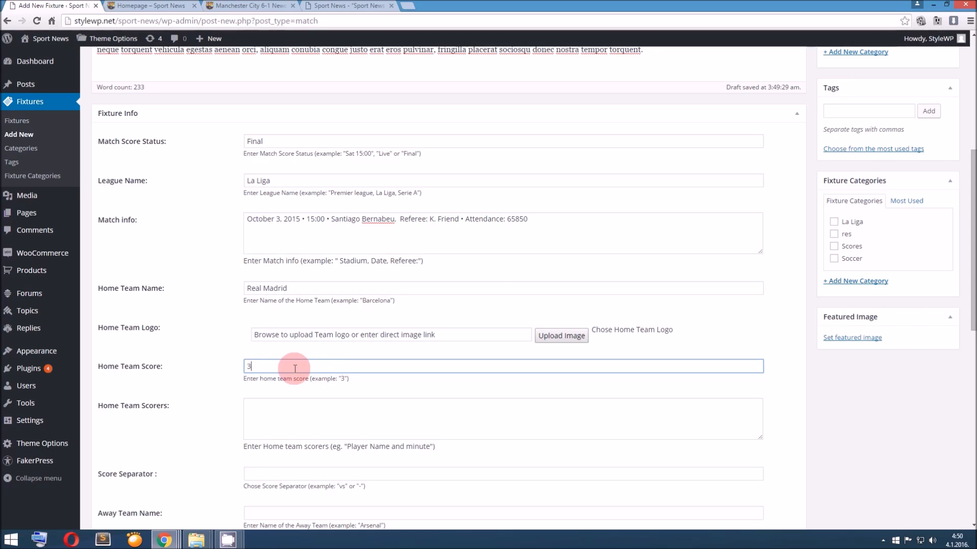
pyautogui.doubleClick(250, 365)
pyautogui.click(262, 368)
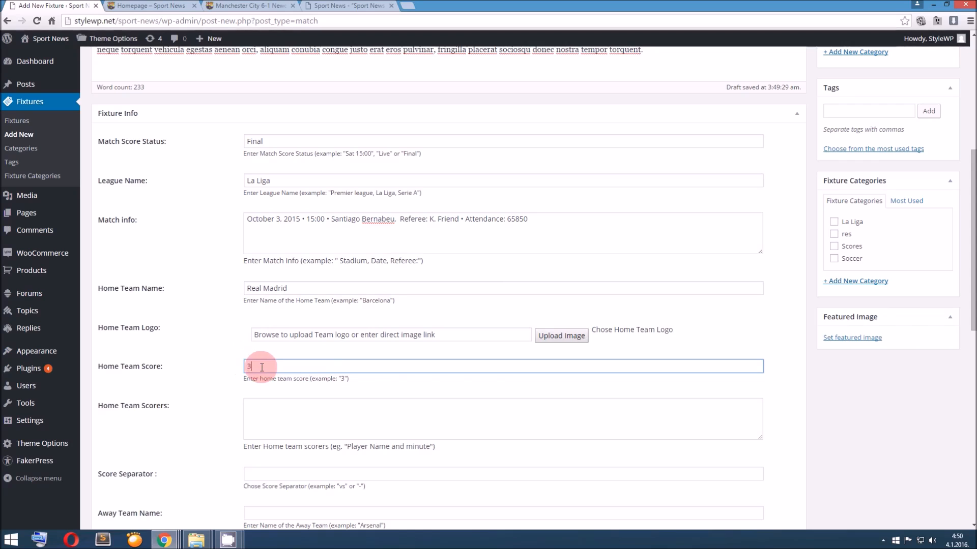
# Set the fixture's score separator to a hyphen (-)
pyautogui.scroll(-3, 259, 370)
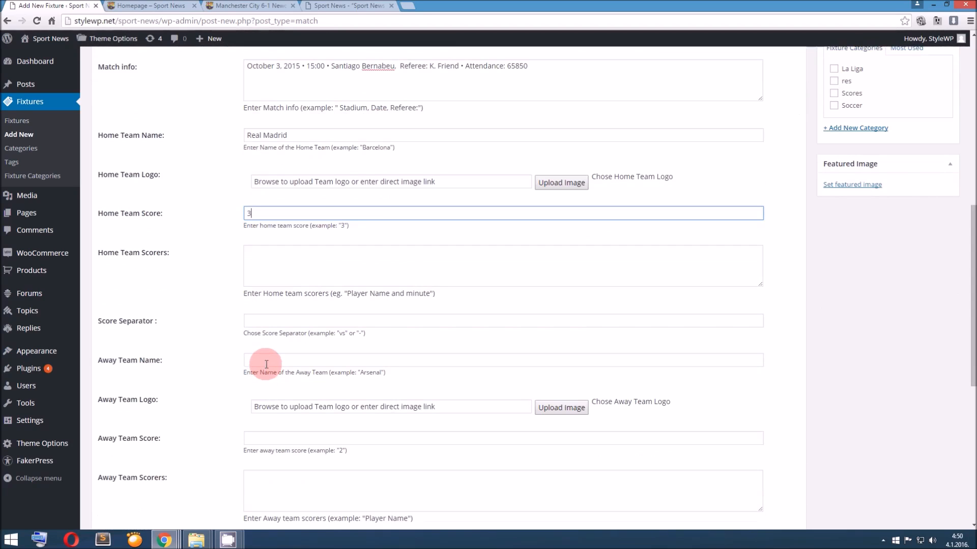
pyautogui.click(273, 320)
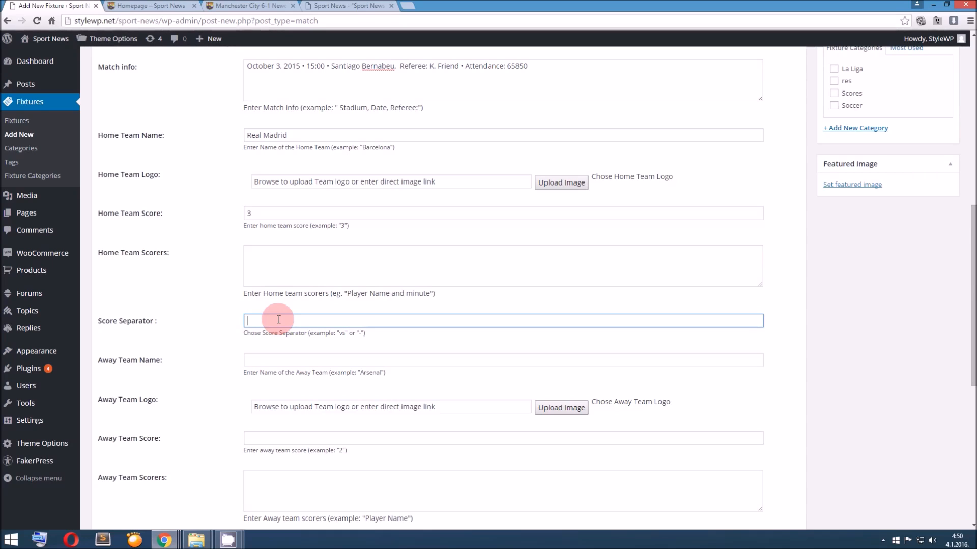
pyautogui.press('BackSpace')
pyautogui.press('BackSpace')
pyautogui.press('BackSpace')
pyautogui.click(257, 321)
pyautogui.write('-')
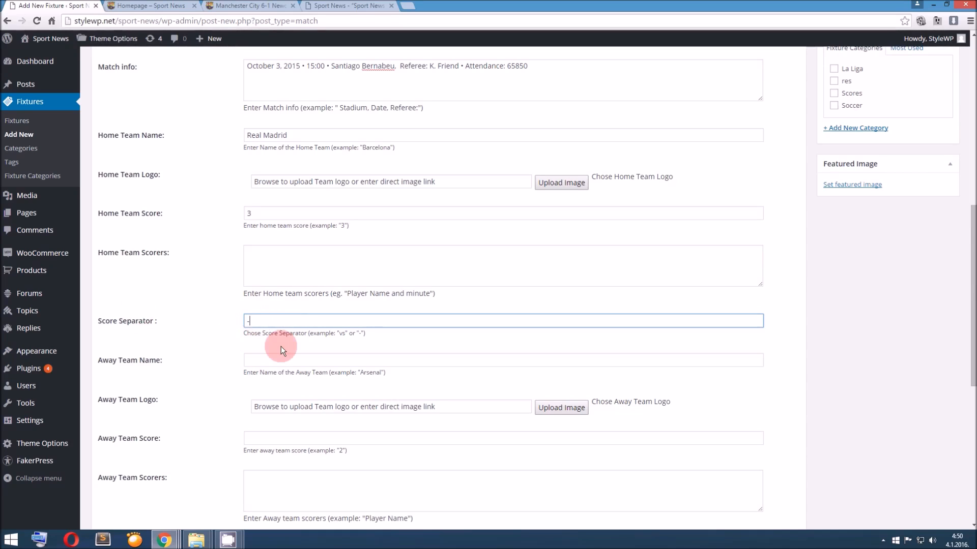
# Set the away team name to Sevilla and the away team score to 0
pyautogui.click(285, 355)
pyautogui.write('S')
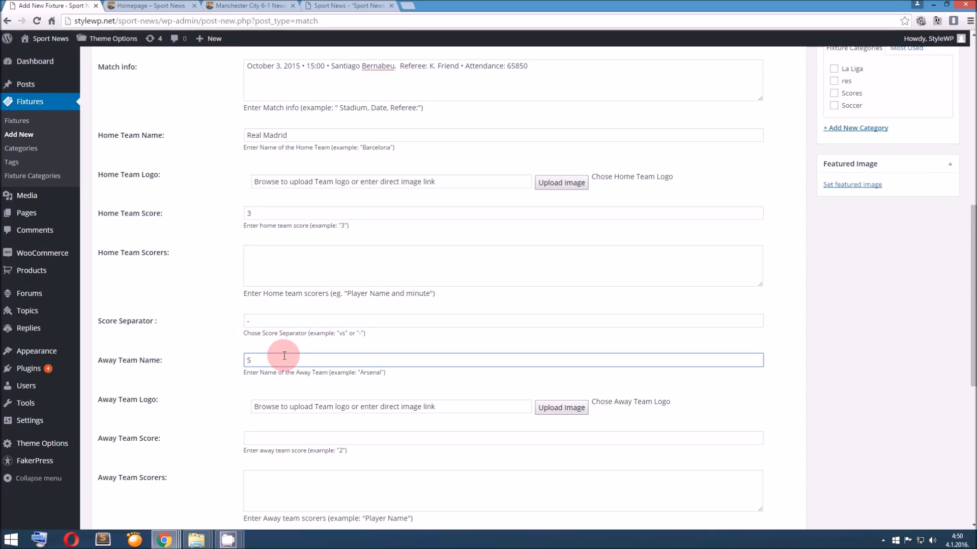
pyautogui.write('Sevilla')
pyautogui.scroll(-1, 285, 356)
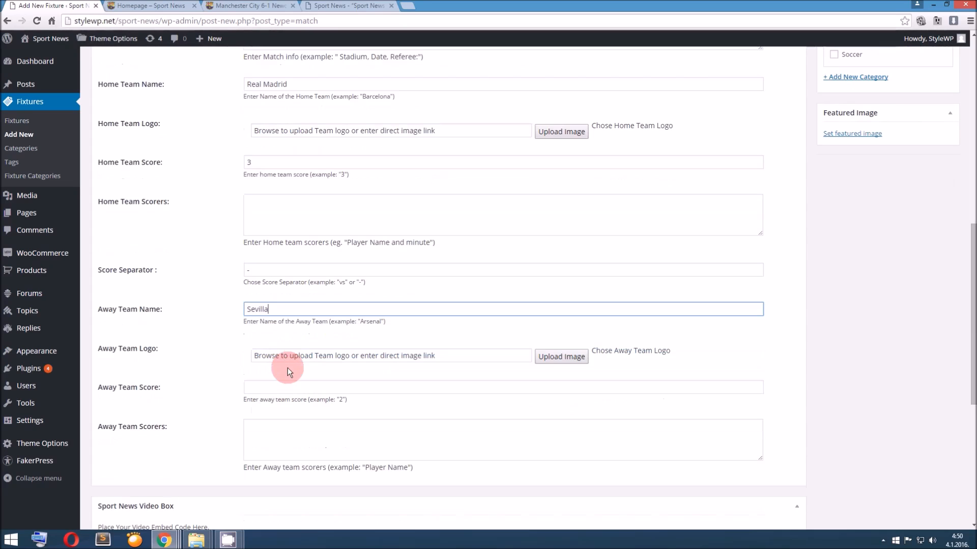
pyautogui.click(281, 387)
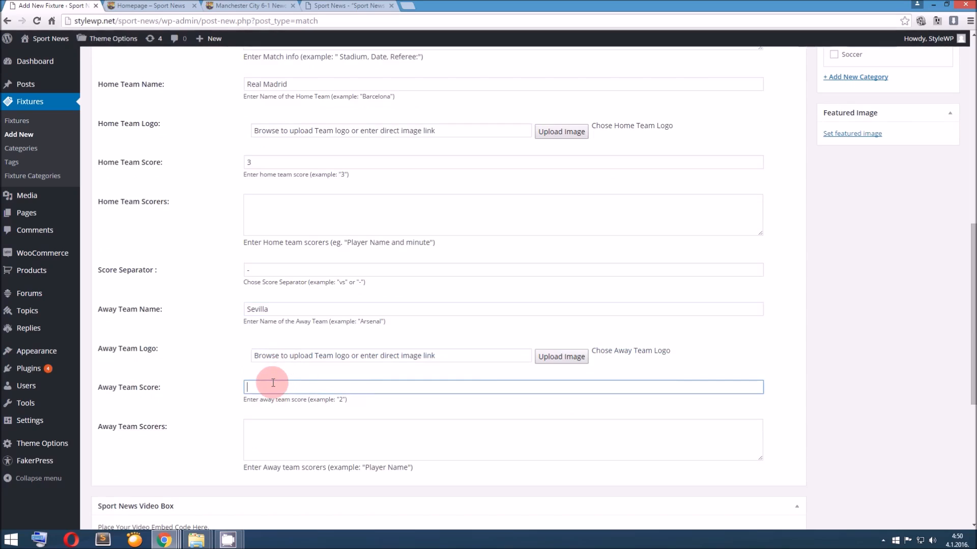
pyautogui.write('0')
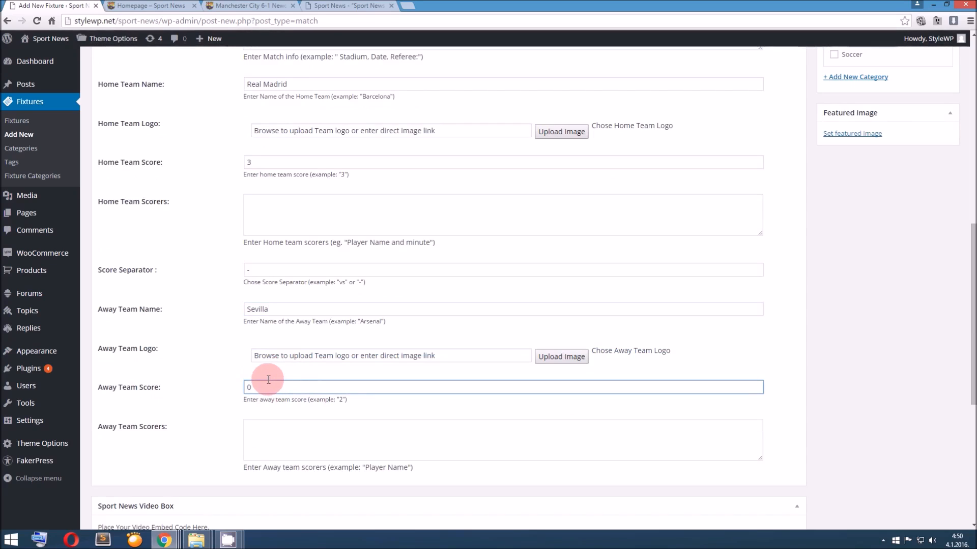
pyautogui.click(259, 389)
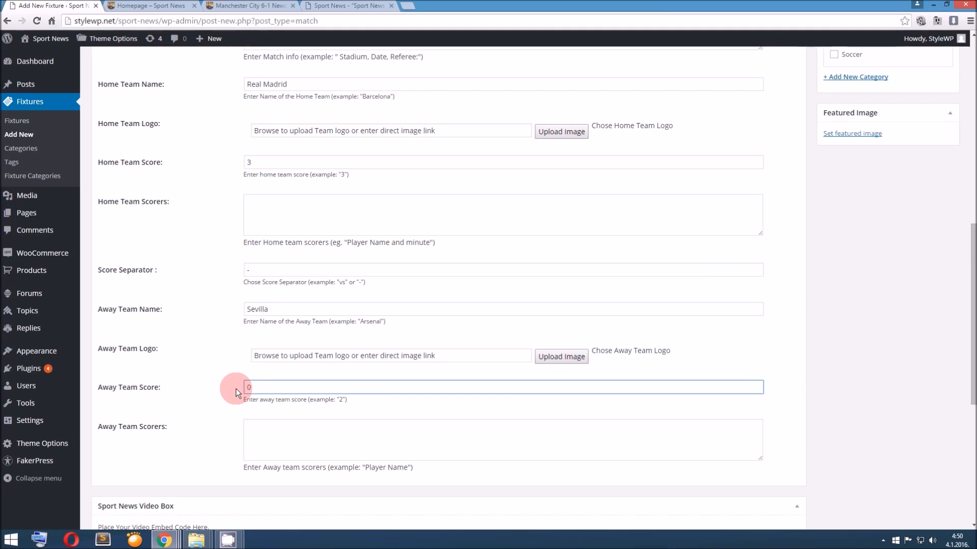
# Enter the home team scorers as Ronaldo 23', 78', Benzema 56' in the fixture info
pyautogui.scroll(1, 241, 389)
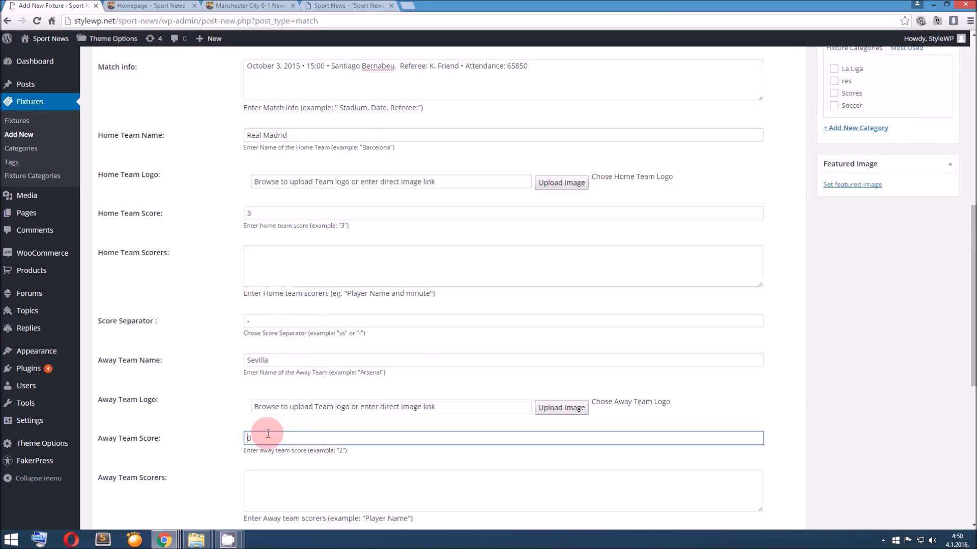
pyautogui.scroll(-2, 267, 432)
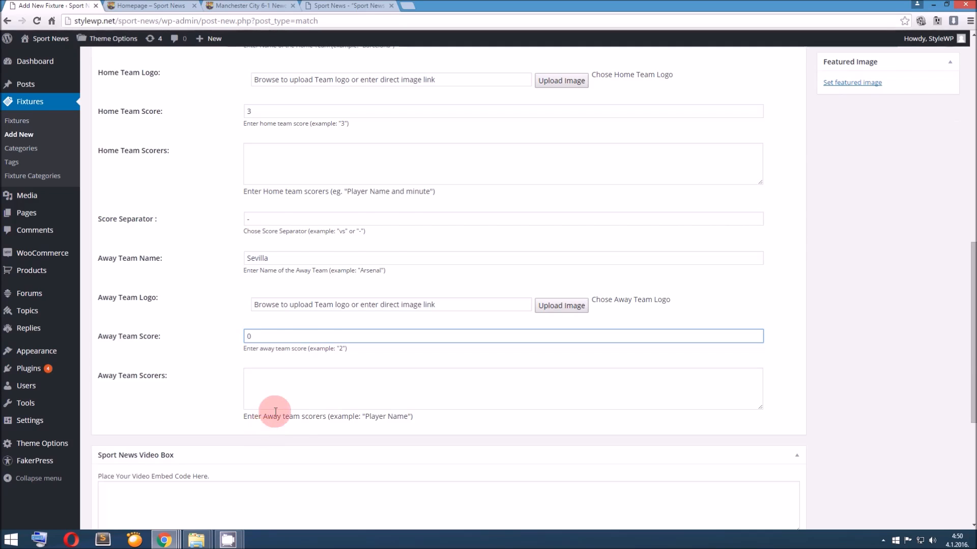
pyautogui.scroll(4, 267, 422)
pyautogui.click(281, 367)
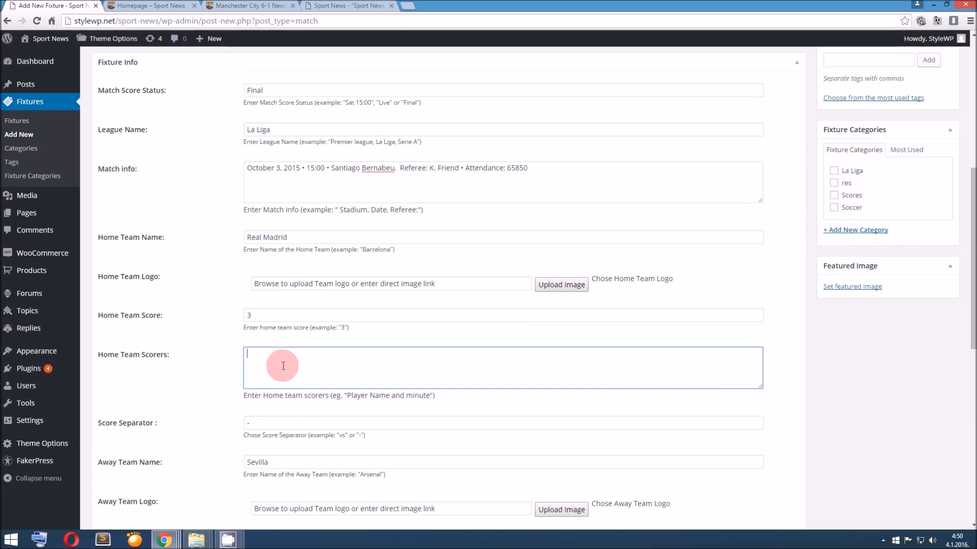
pyautogui.write("Ronaldo 23', 78', Benzema 56'")
# Examine the available post and fixture categories alongside the homepage's category blocks and match score box
pyautogui.scroll(3, 753, 264)
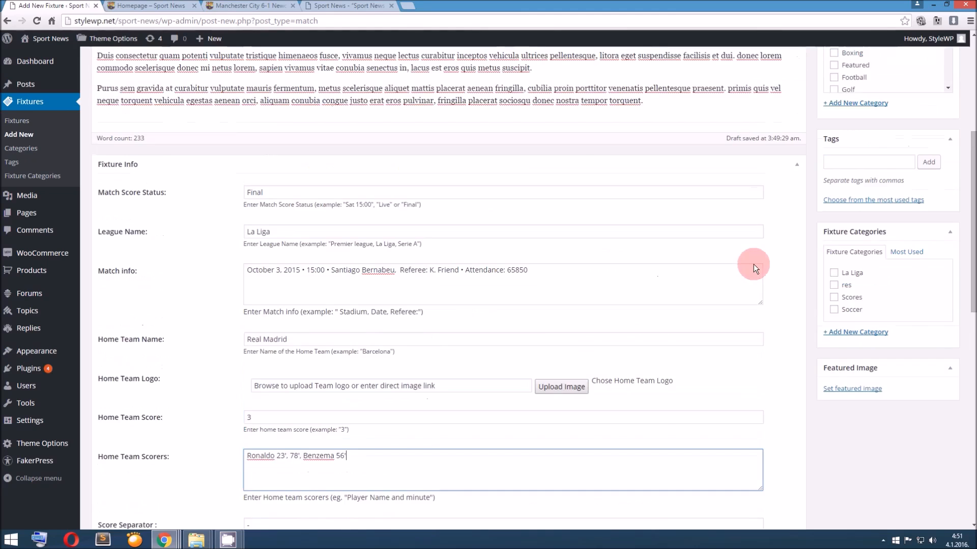
pyautogui.click(843, 213)
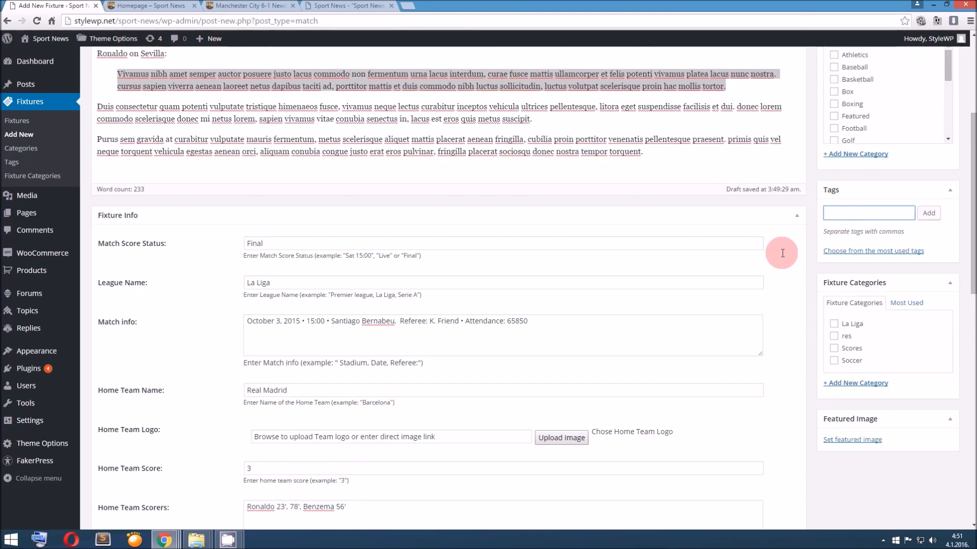
pyautogui.scroll(2, 780, 253)
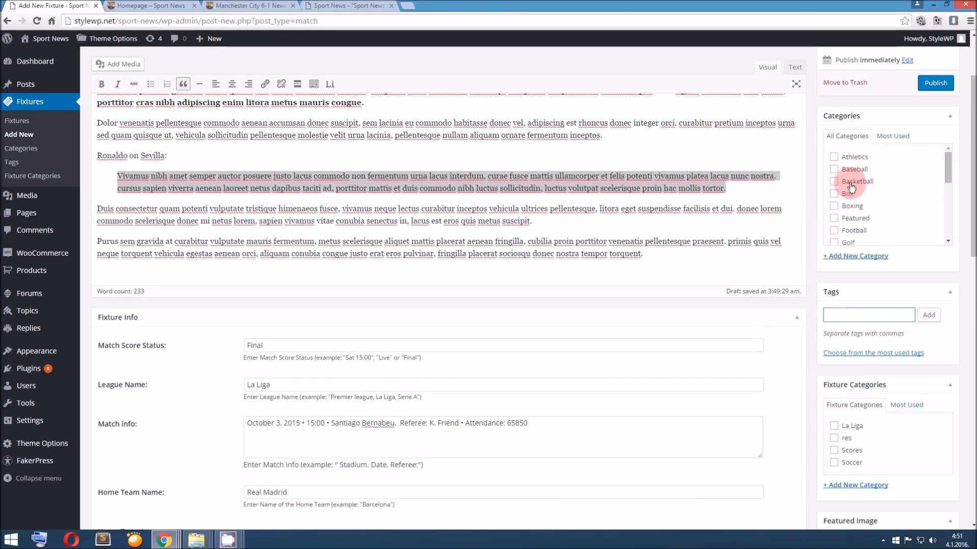
pyautogui.scroll(-4, 853, 186)
pyautogui.scroll(4, 854, 190)
pyautogui.click(158, 6)
pyautogui.scroll(-1, 373, 229)
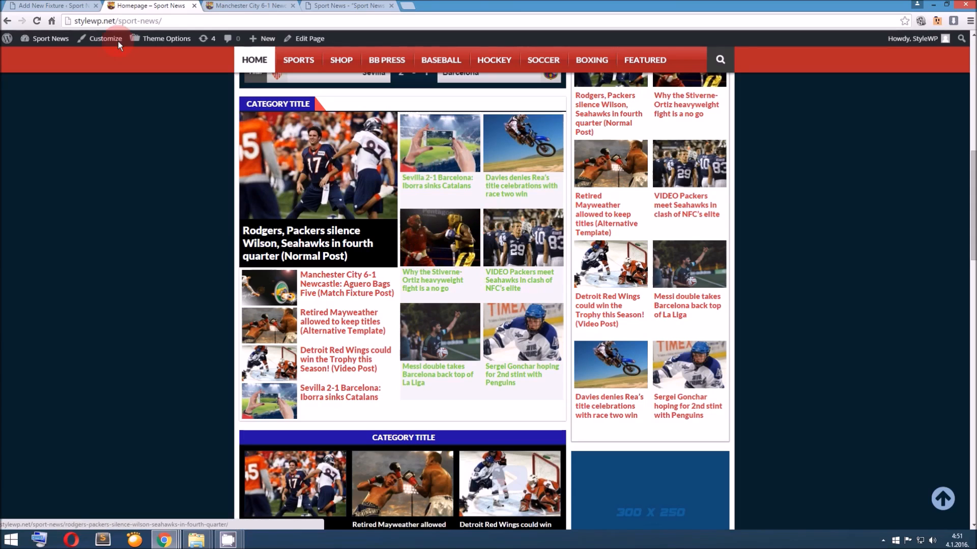
pyautogui.click(72, 6)
pyautogui.scroll(-5, 855, 193)
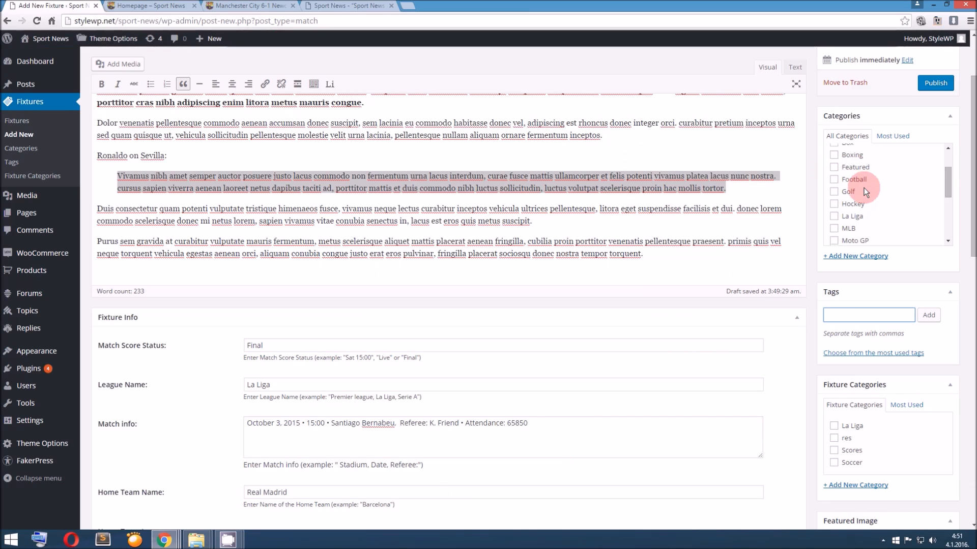
pyautogui.scroll(-1, 859, 204)
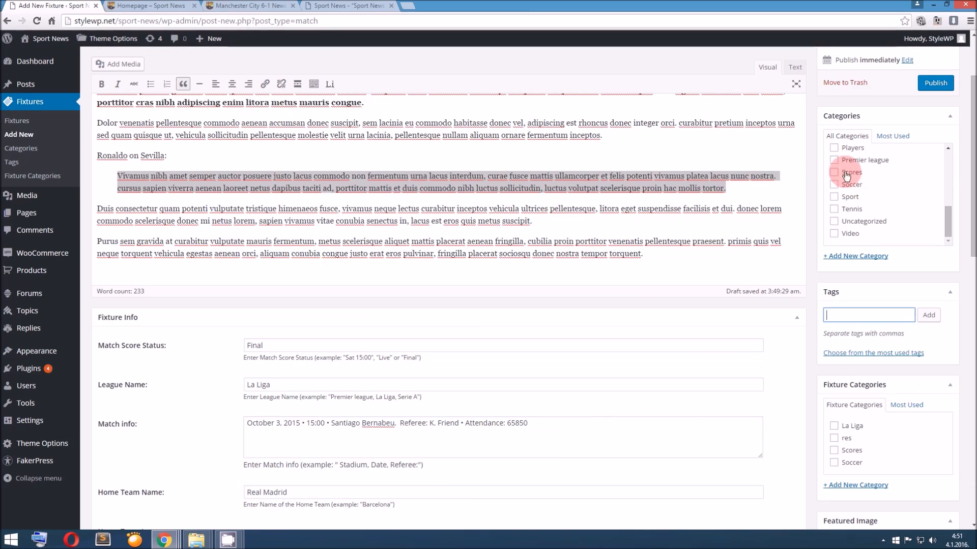
pyautogui.scroll(-1, 811, 217)
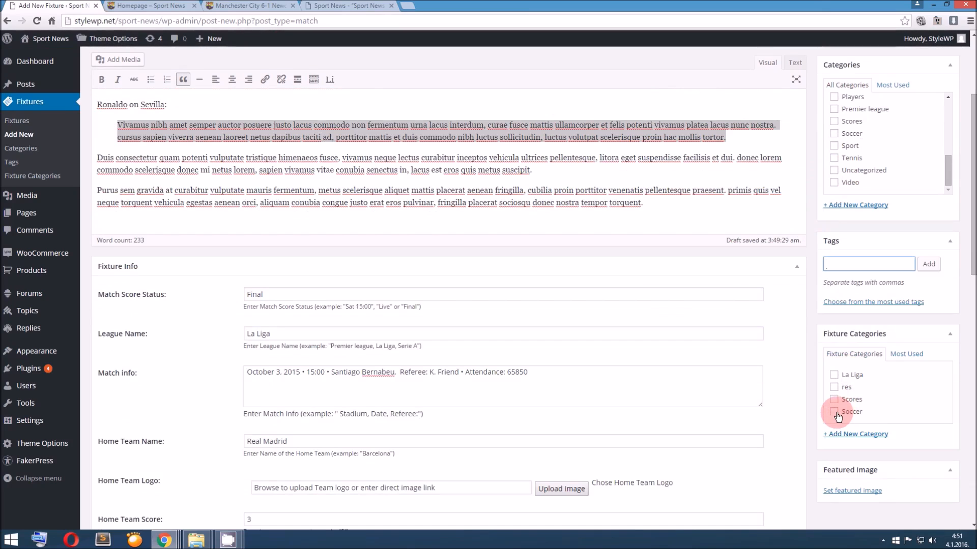
pyautogui.scroll(5, 842, 191)
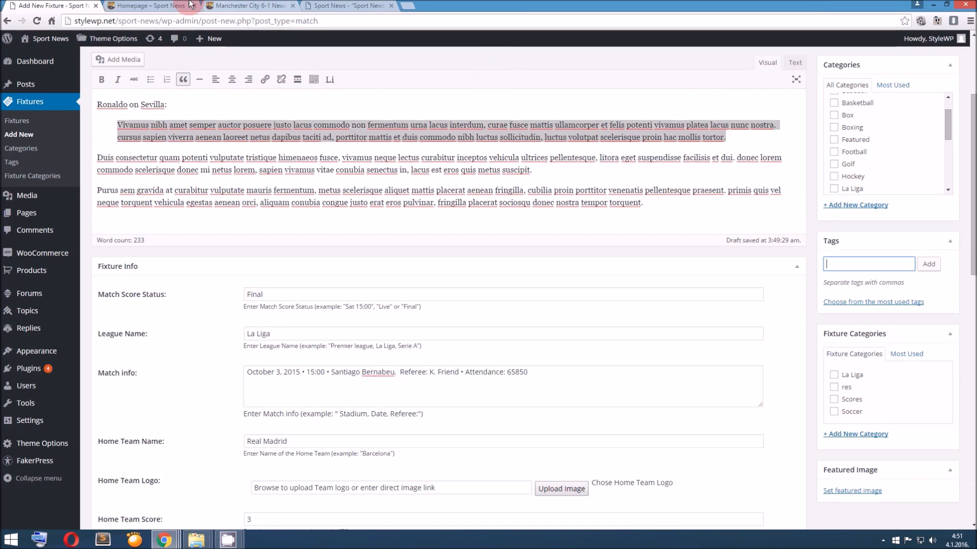
pyautogui.click(191, 4)
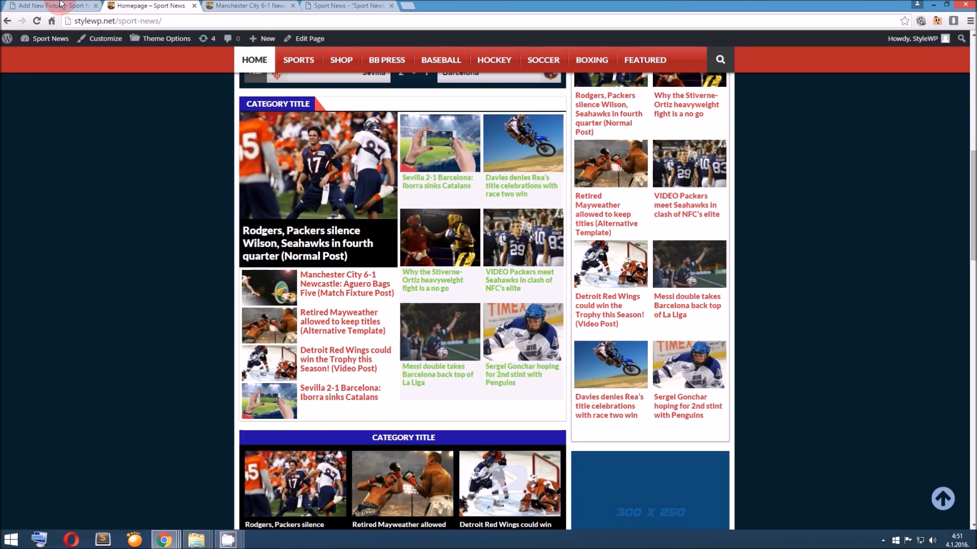
pyautogui.click(60, 4)
pyautogui.scroll(-3, 356, 267)
pyautogui.scroll(3, 364, 333)
pyautogui.click(183, 6)
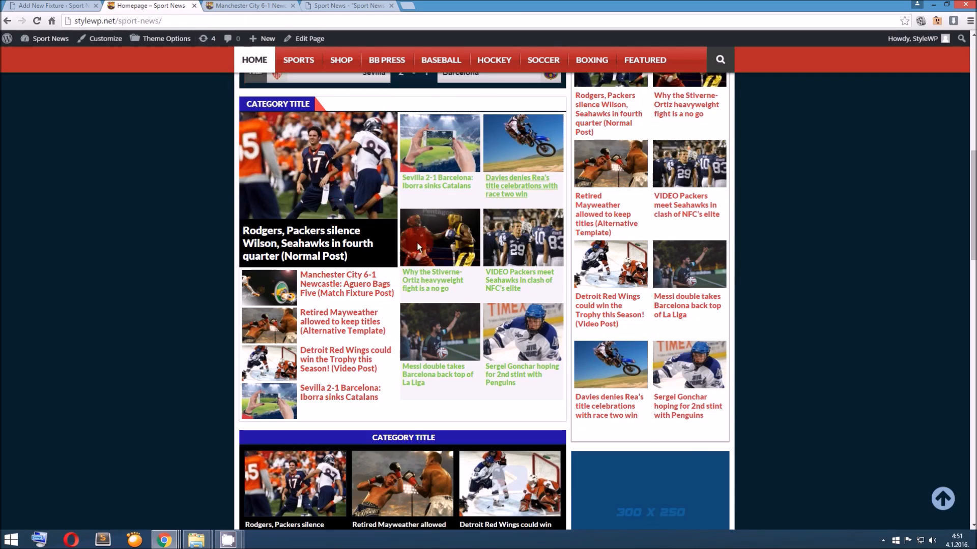
pyautogui.scroll(2, 417, 243)
# Assign the fixture to the La Liga, res, Scores and Soccer fixture categories
pyautogui.click(85, 4)
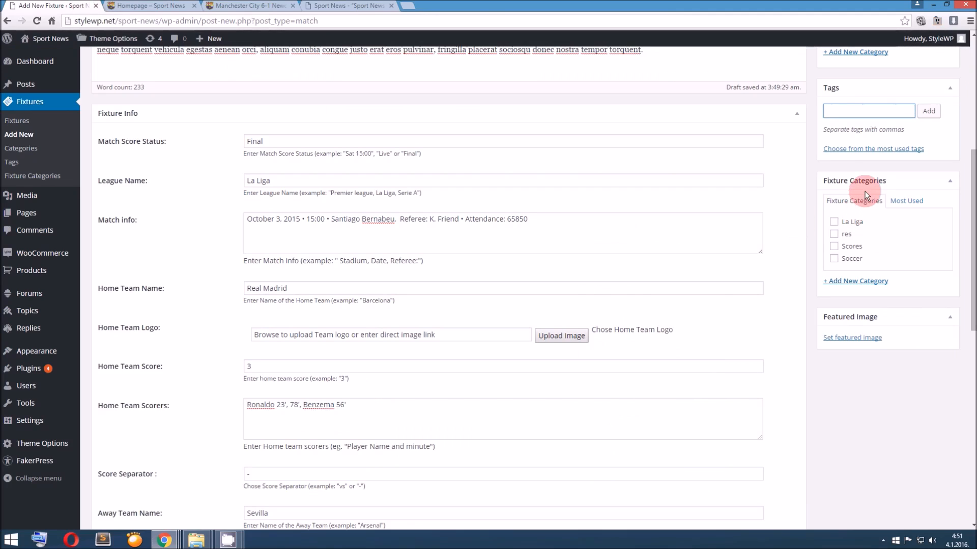
pyautogui.click(835, 222)
pyautogui.click(835, 234)
pyautogui.click(834, 246)
pyautogui.click(834, 259)
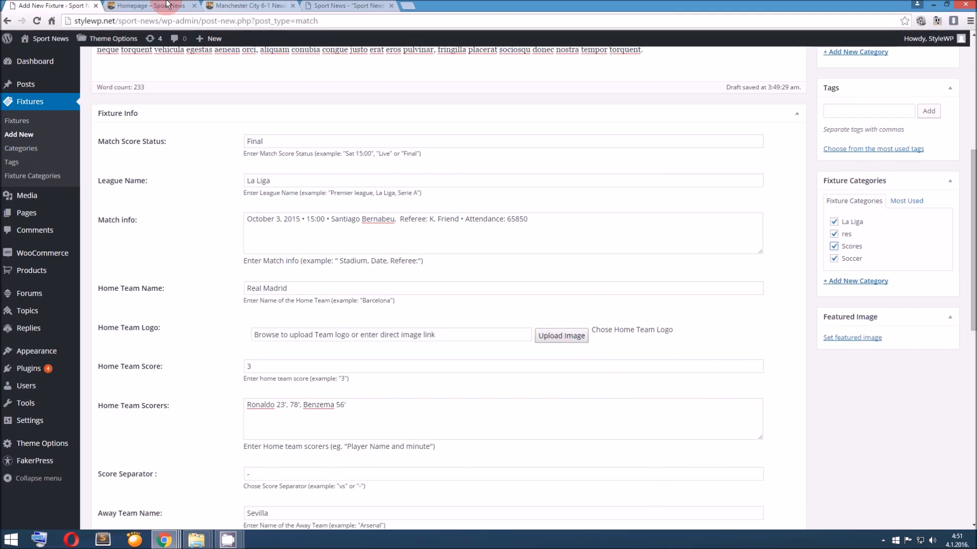
# Add a new fixture category named Nba and check the Nba group in the homepage's match score box
pyautogui.click(168, 5)
pyautogui.scroll(-1, 325, 265)
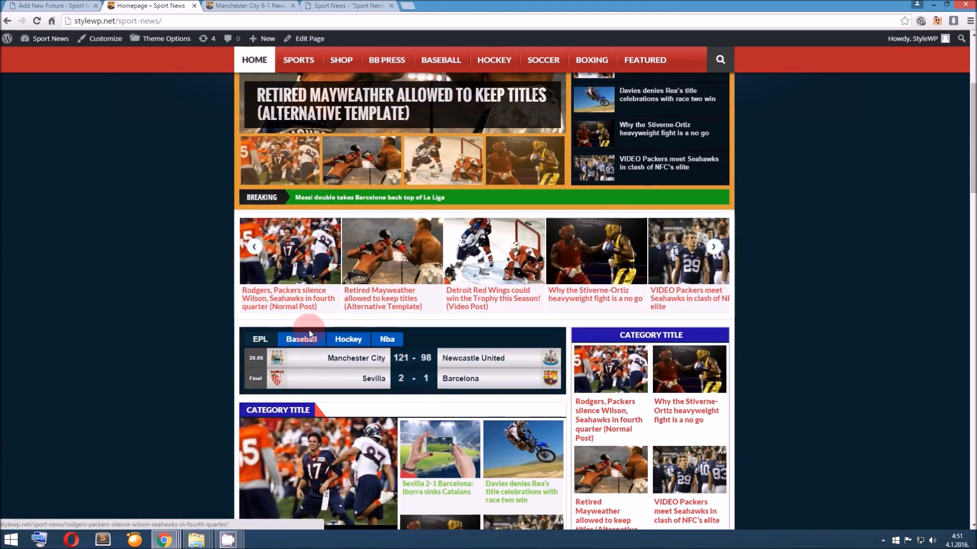
pyautogui.click(56, 5)
pyautogui.scroll(5, 386, 223)
pyautogui.scroll(-5, 385, 222)
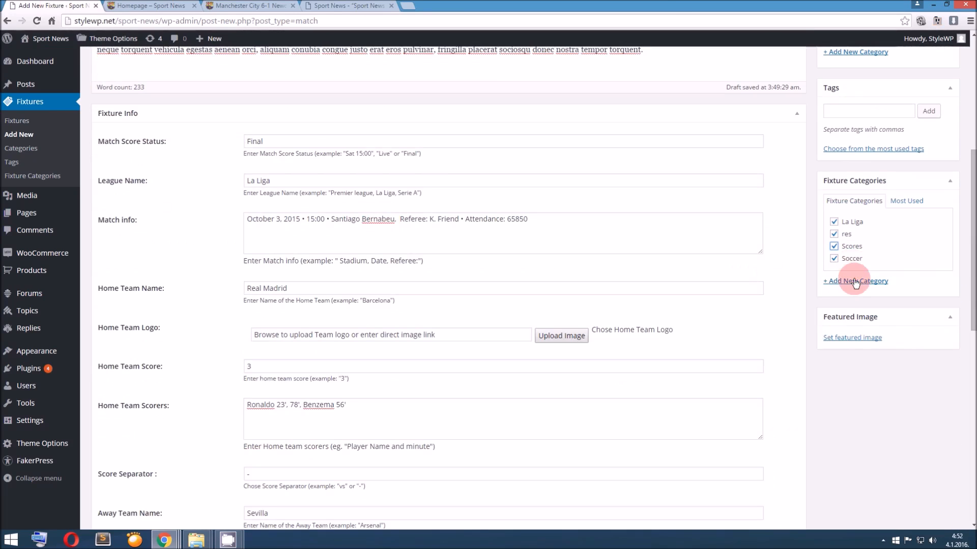
pyautogui.click(848, 281)
pyautogui.write('Nba')
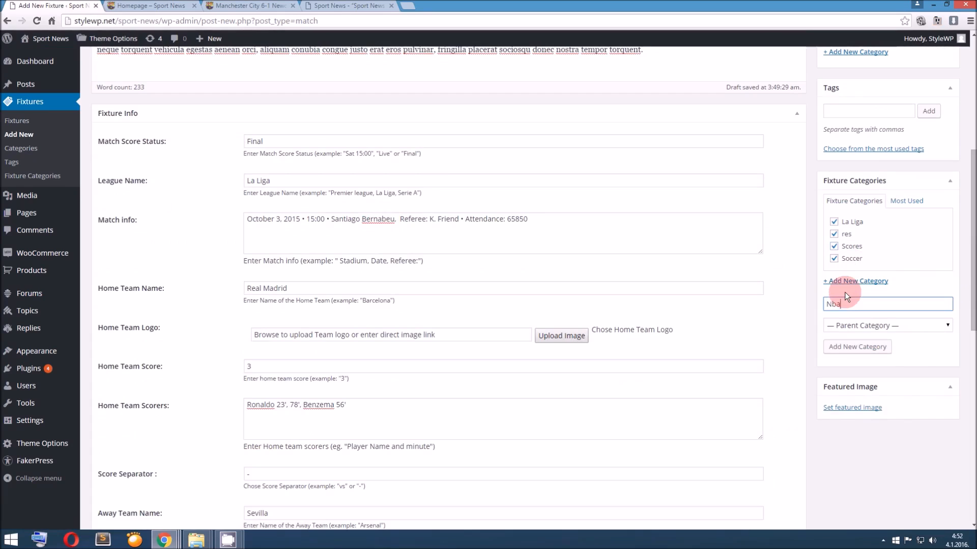
pyautogui.click(840, 346)
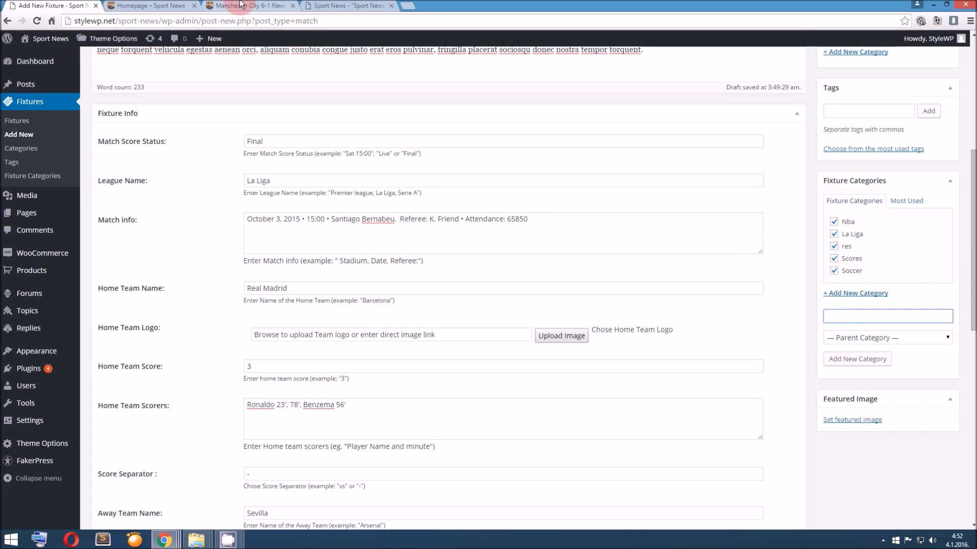
pyautogui.click(202, 7)
pyautogui.click(392, 344)
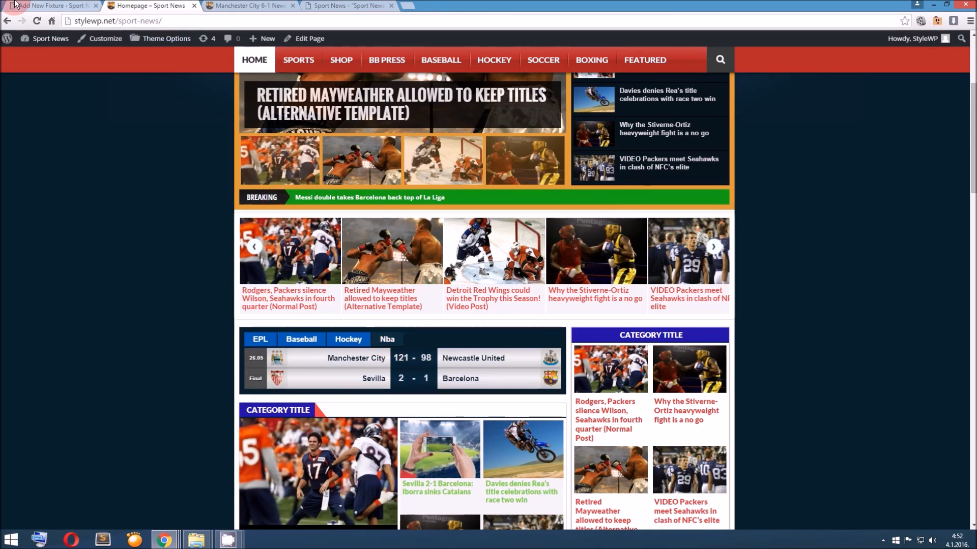
pyautogui.click(42, 4)
# Set the home team logo to the medium-size newcastle-united image from the media library
pyautogui.scroll(-1, 152, 100)
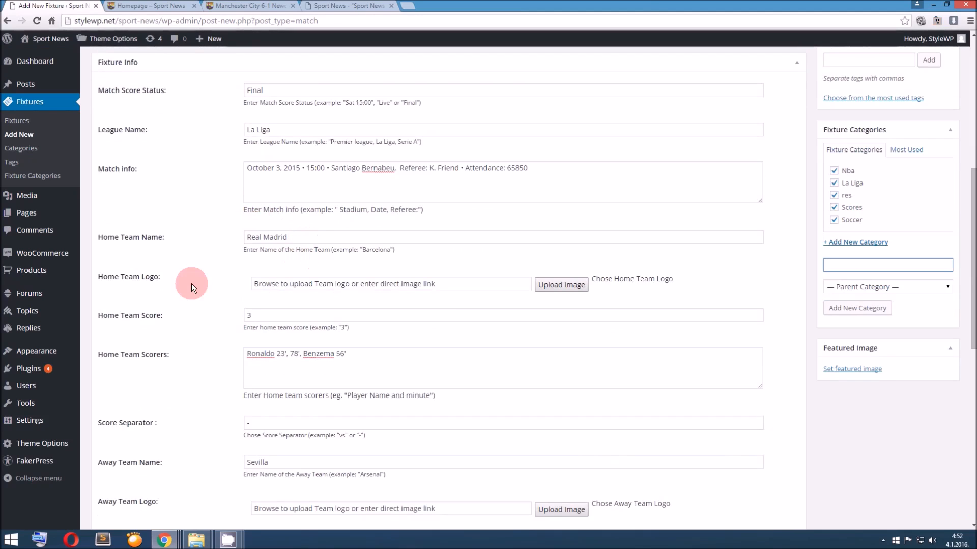
pyautogui.moveTo(436, 280); pyautogui.dragTo(249, 275)
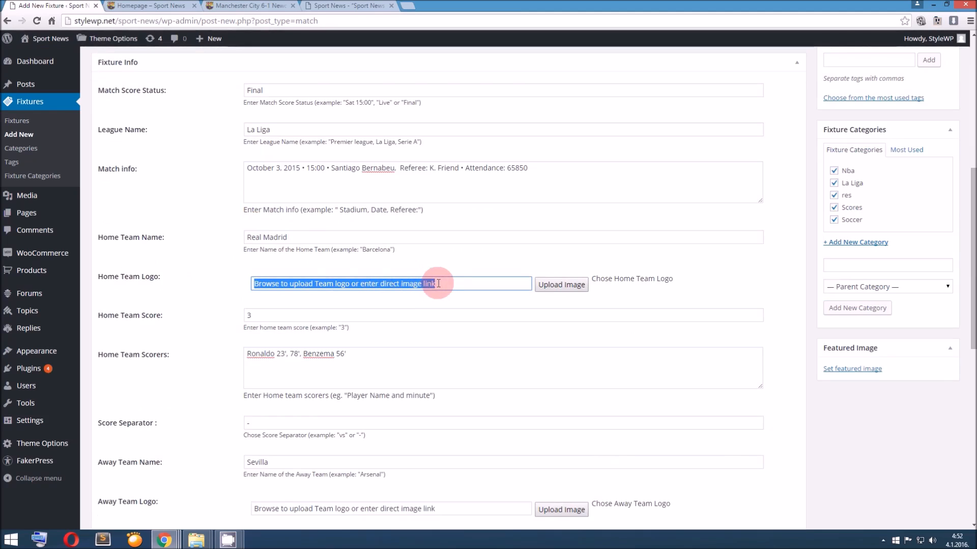
pyautogui.click(544, 289)
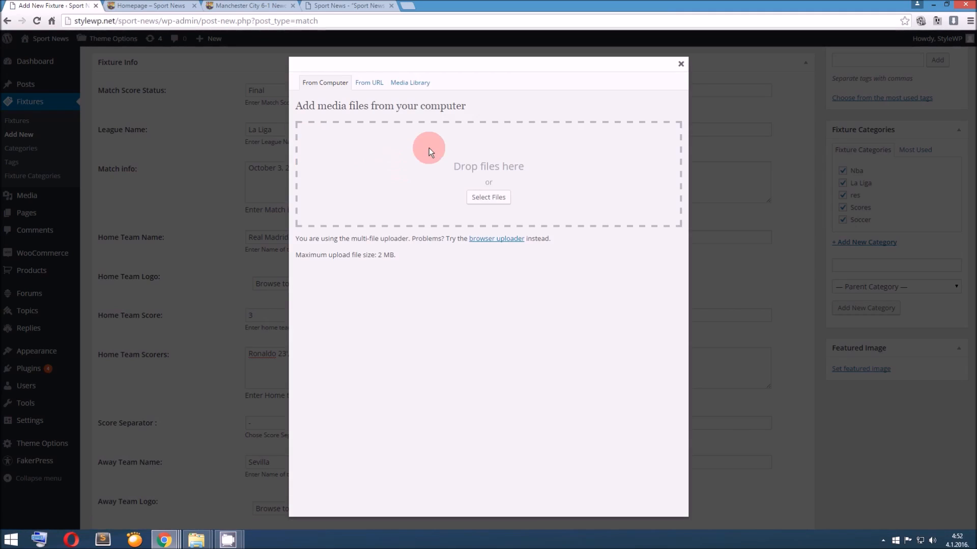
pyautogui.click(423, 90)
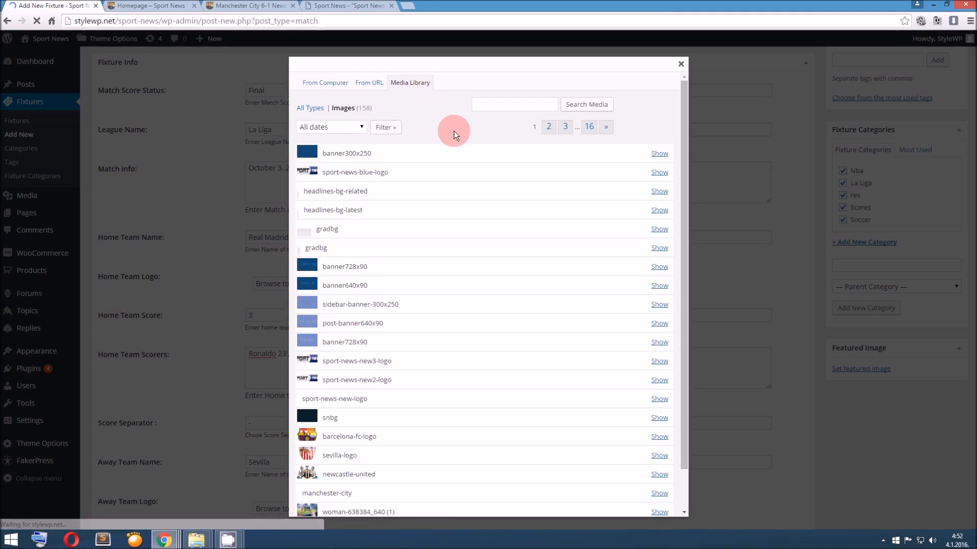
pyautogui.scroll(-1, 473, 208)
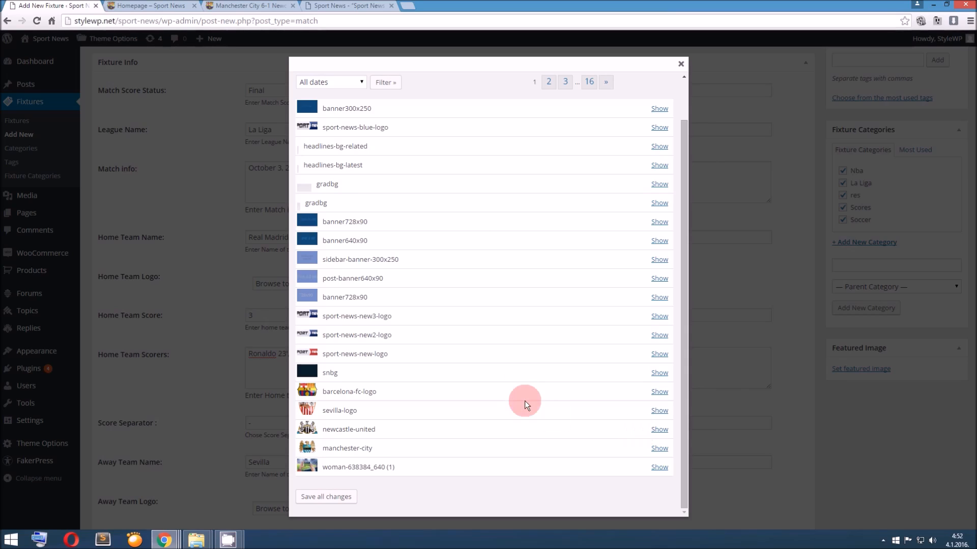
pyautogui.click(655, 393)
pyautogui.scroll(-6, 435, 404)
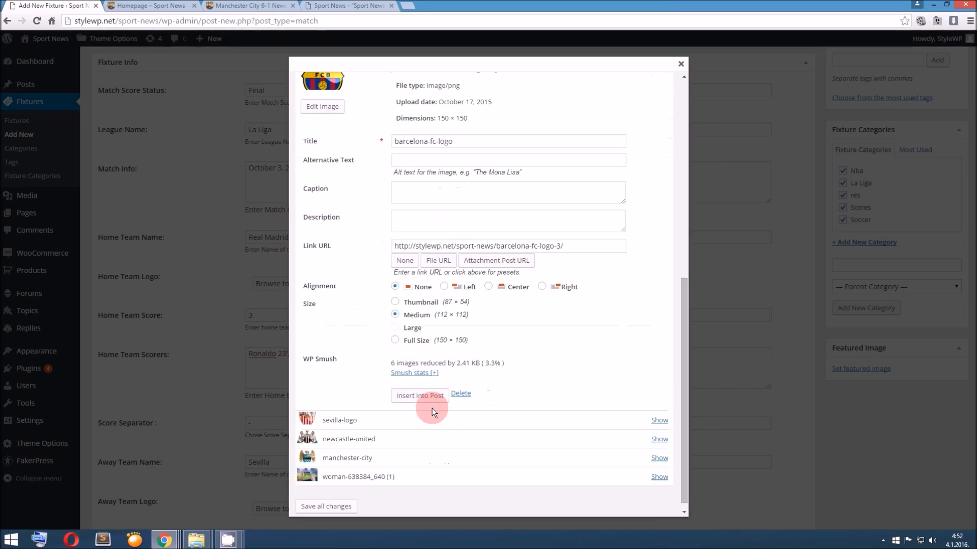
pyautogui.scroll(2, 387, 392)
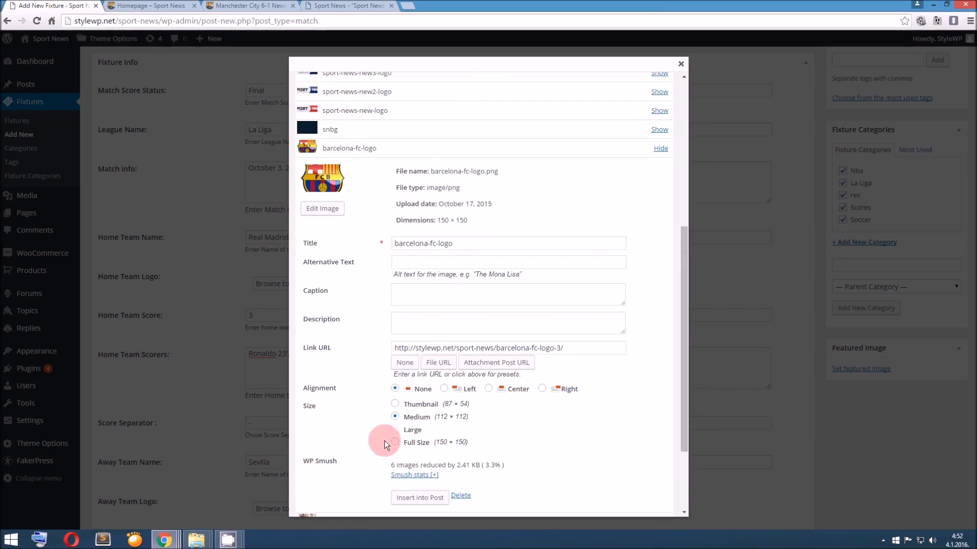
pyautogui.scroll(-2, 387, 433)
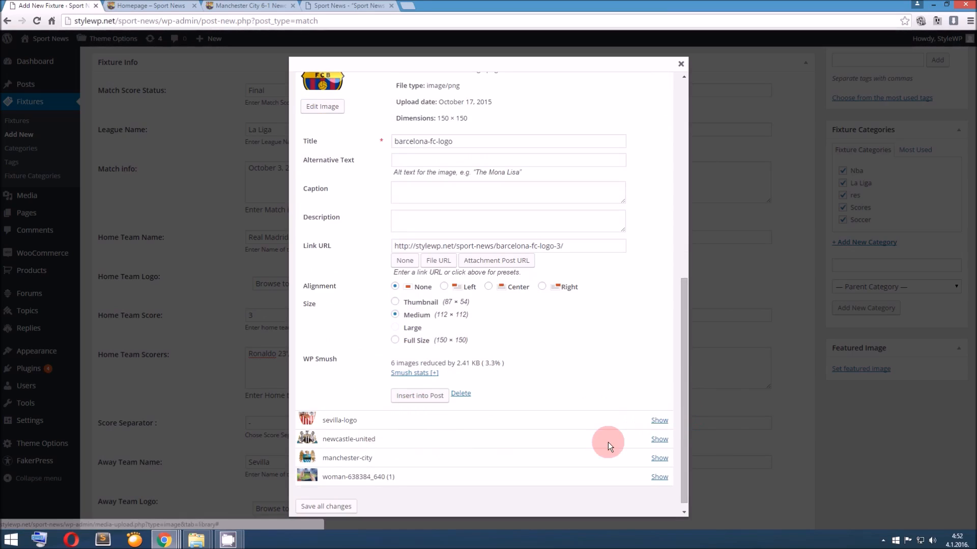
pyautogui.click(658, 439)
pyautogui.click(407, 446)
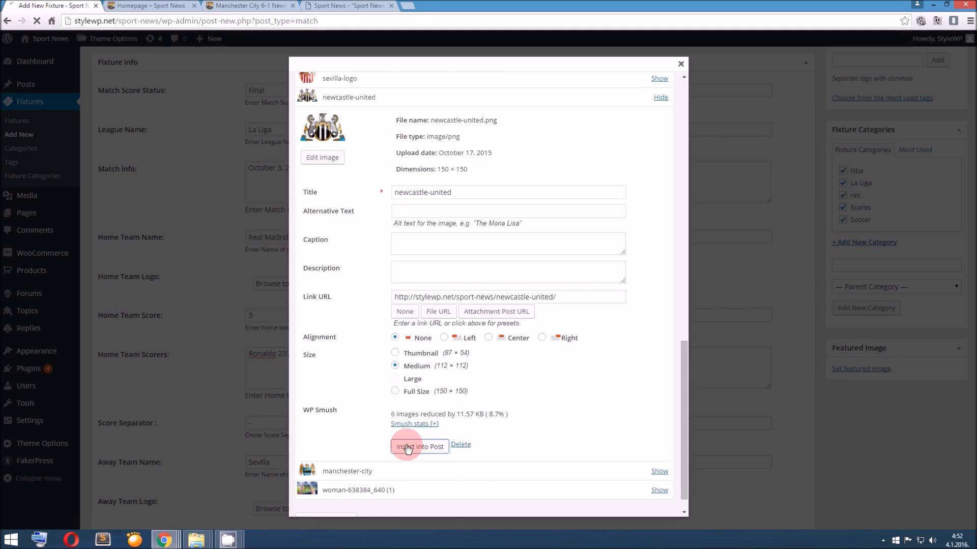
# Set the away team logo to the medium-size sevilla-logo image from the media library
pyautogui.scroll(-4, 509, 402)
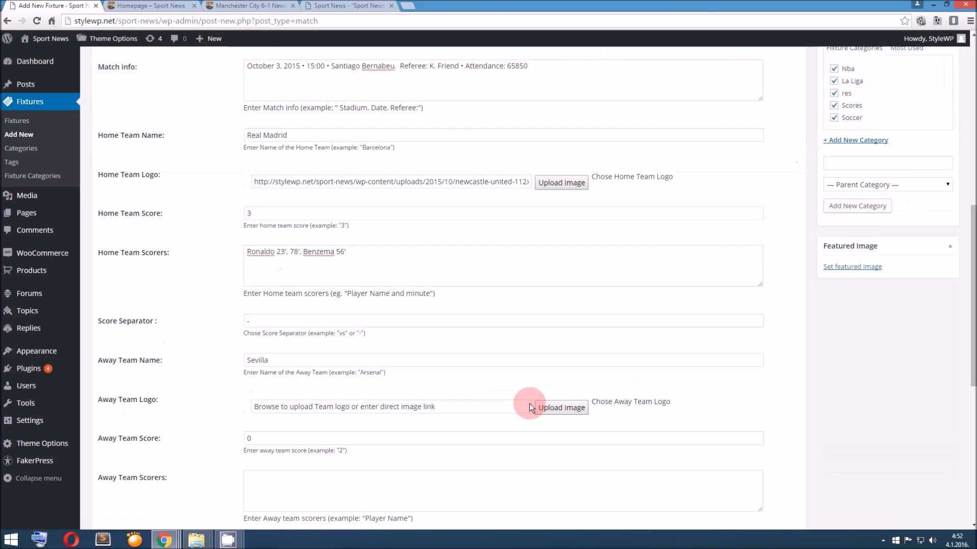
pyautogui.click(554, 407)
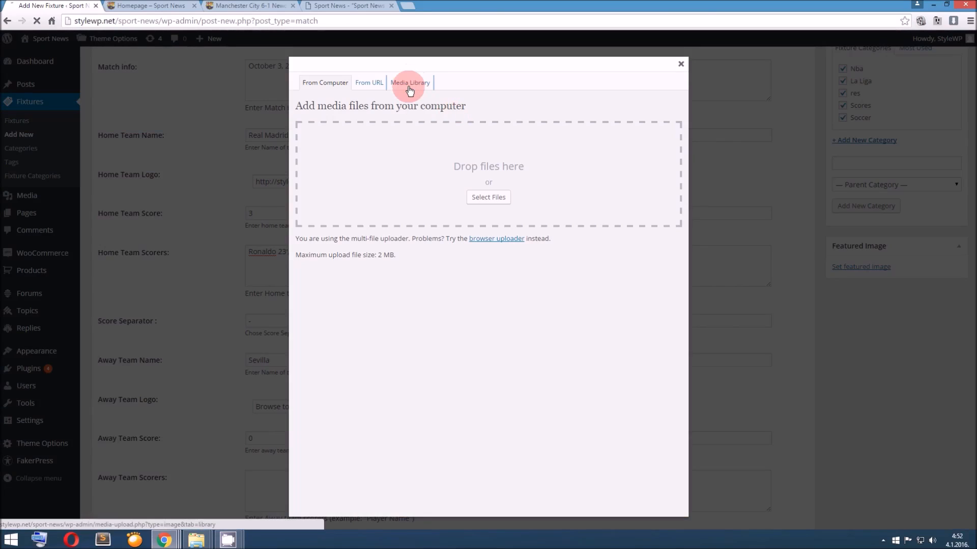
pyautogui.click(410, 84)
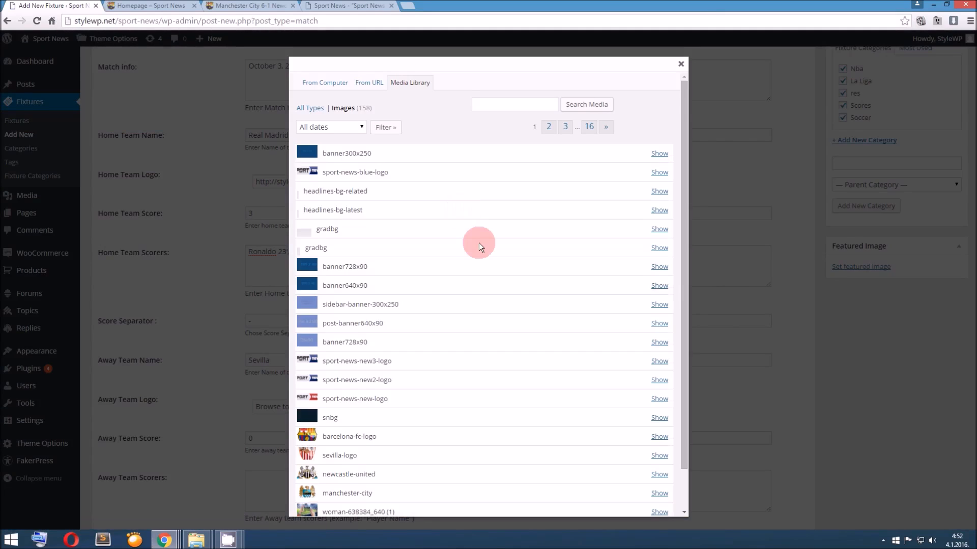
pyautogui.scroll(-1, 478, 243)
pyautogui.click(659, 410)
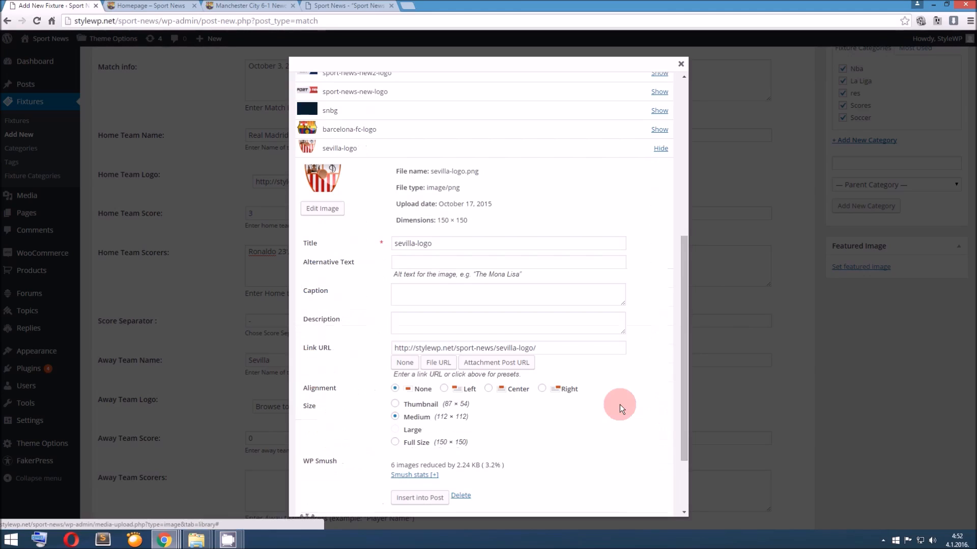
pyautogui.click(427, 499)
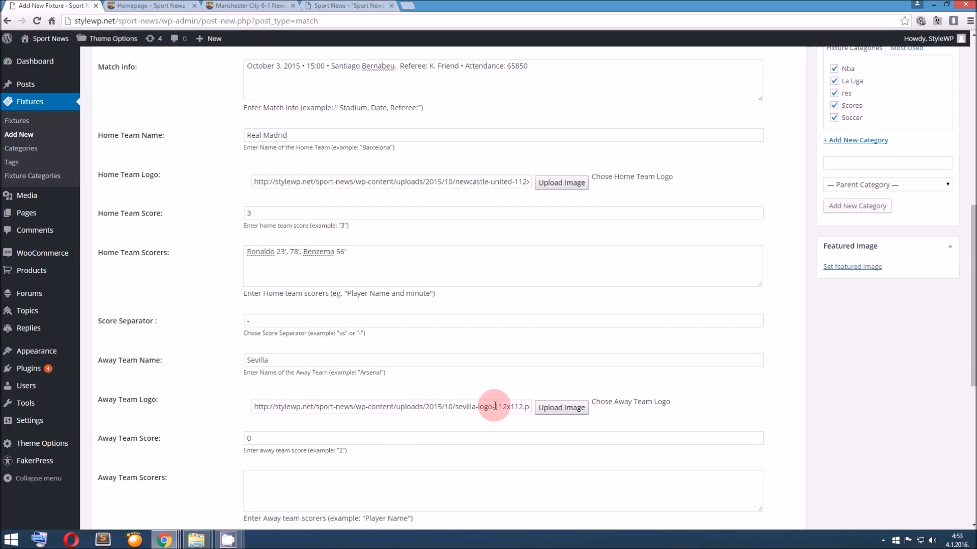
# Highlight the 112x112 size in the away team logo URL and look over the remaining fixture fields and video box
pyautogui.moveTo(496, 406); pyautogui.dragTo(525, 406)
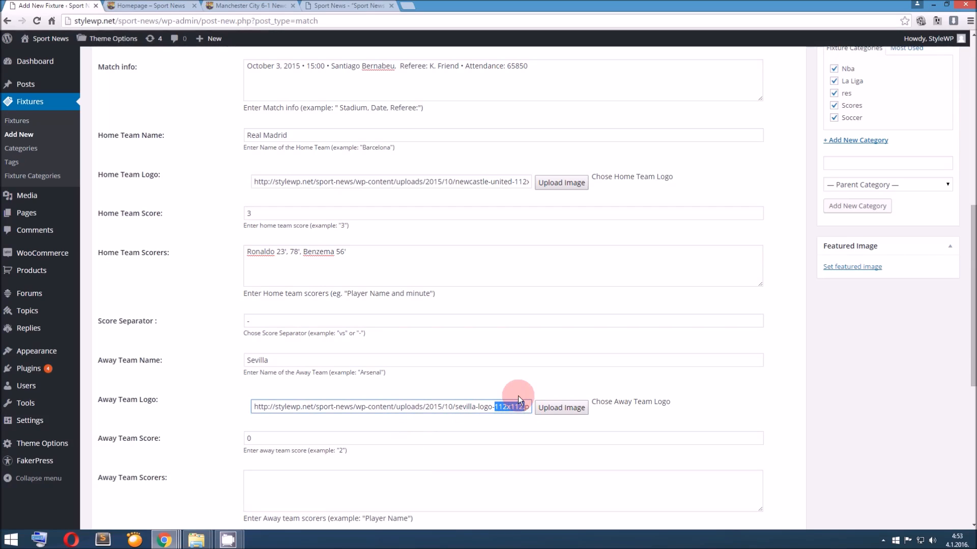
pyautogui.scroll(-3, 524, 388)
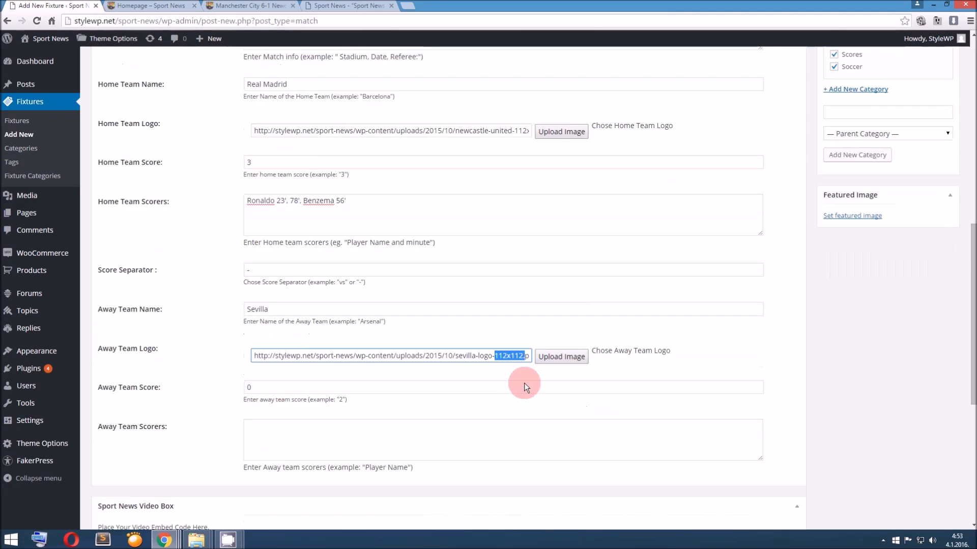
pyautogui.scroll(-1, 521, 384)
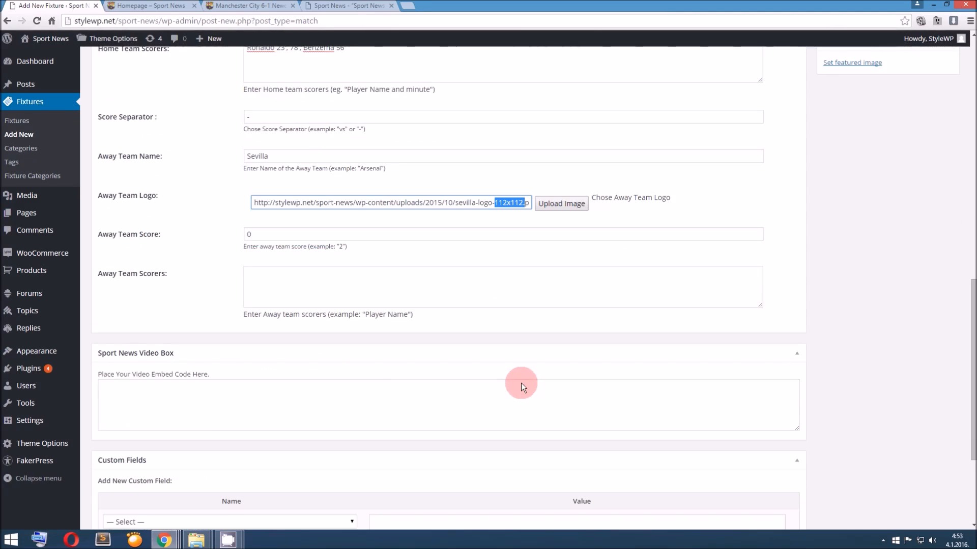
pyautogui.click(333, 405)
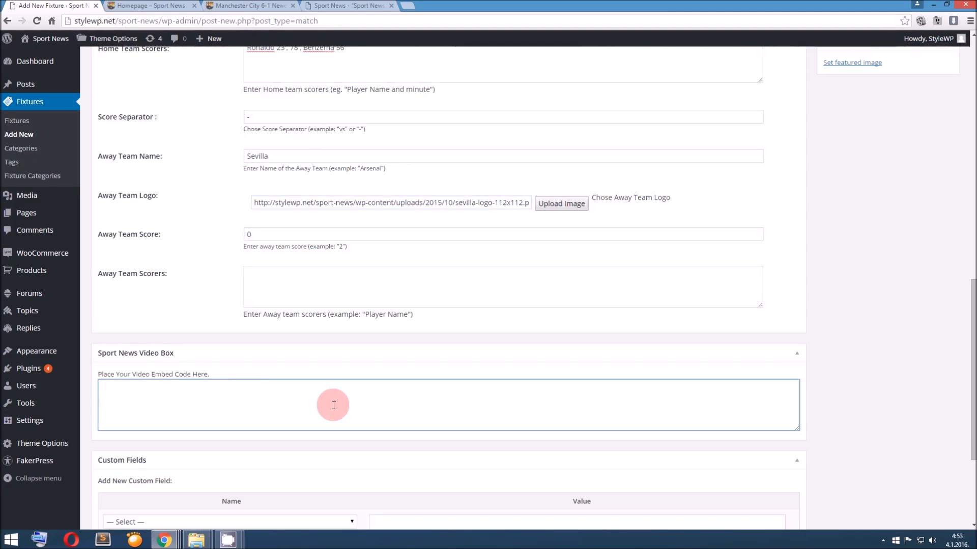
pyautogui.scroll(8, 333, 405)
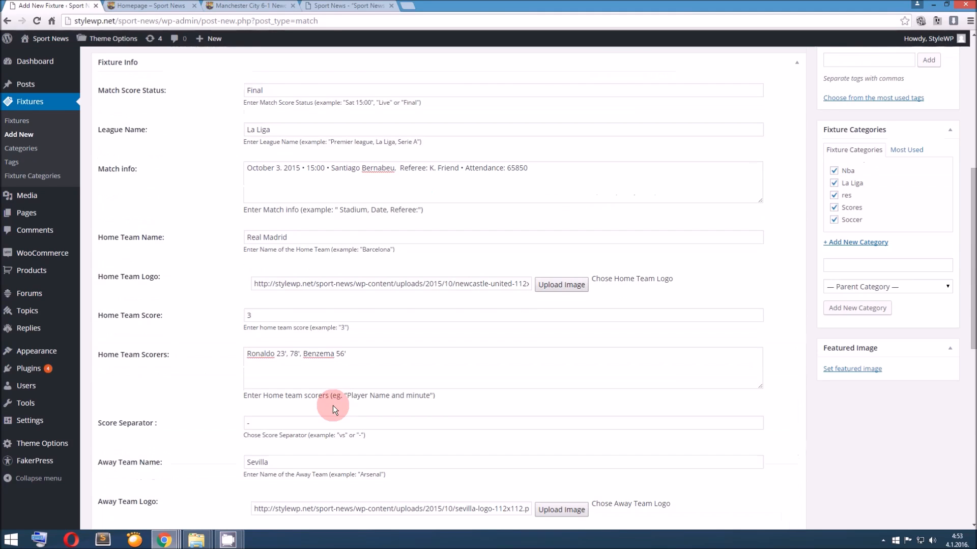
# View the video on the Manchester City 6-1 Newcastle match page and open that fixture for editing
pyautogui.click(248, 7)
pyautogui.scroll(-1, 396, 346)
pyautogui.scroll(-2, 397, 349)
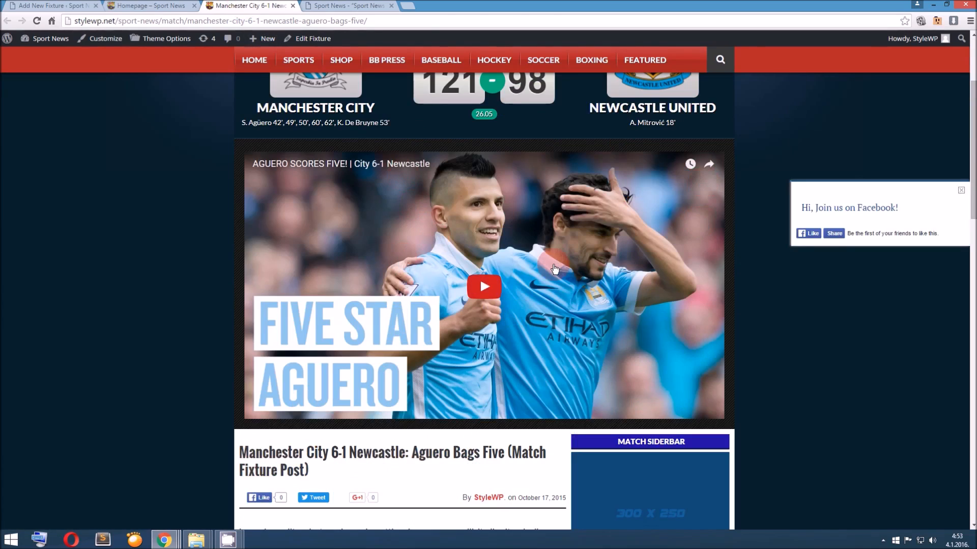
pyautogui.click(290, 37)
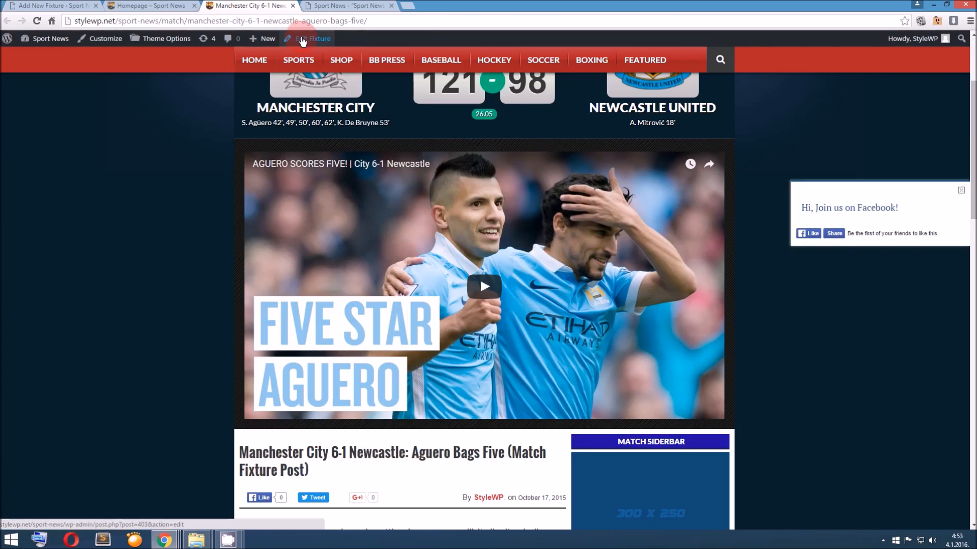
pyautogui.click(301, 39)
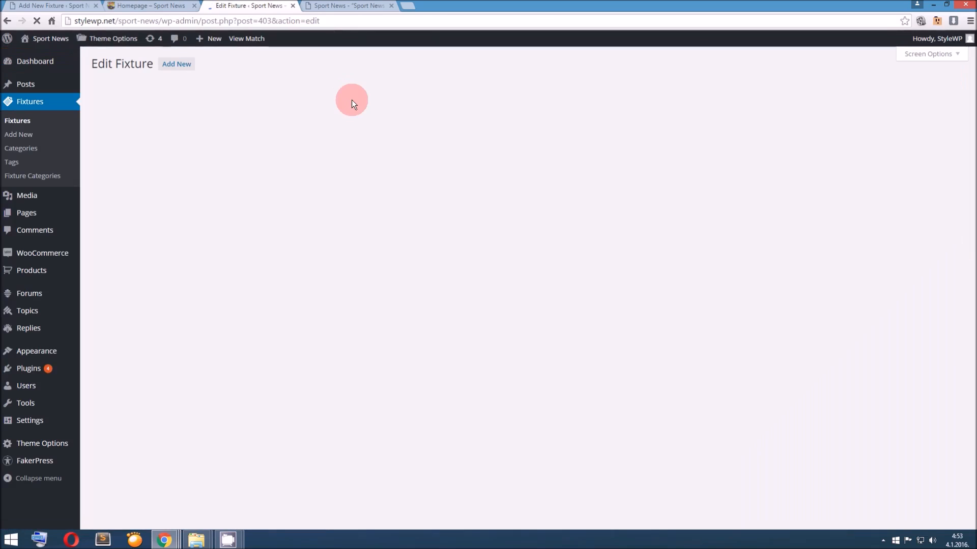
# Copy the YouTube iframe code from the Manchester City fixture into the new fixture's Sport News Video Box
pyautogui.scroll(-15, 371, 237)
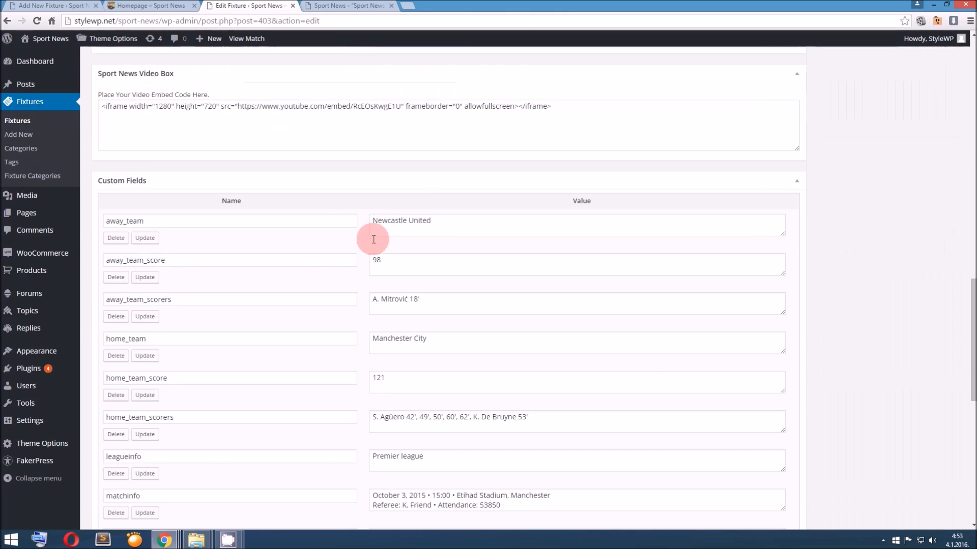
pyautogui.scroll(11, 359, 240)
pyautogui.click(355, 308)
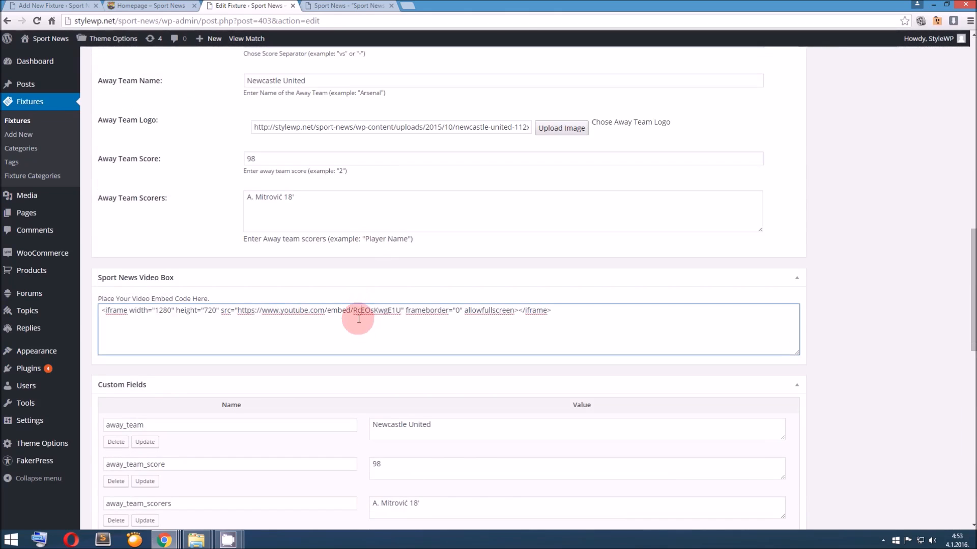
pyautogui.hotkey('ctrl', 'a')
pyautogui.hotkey('ctrl', 'c')
pyautogui.click(57, 7)
pyautogui.scroll(-10, 329, 305)
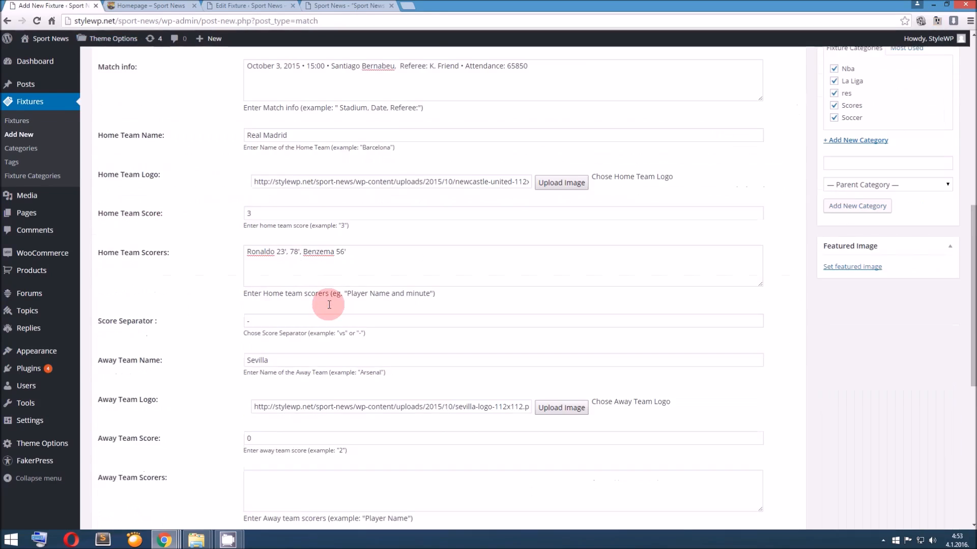
pyautogui.hotkey('ctrl', 'v')
# Add the tags Real Madrid and Sevilla to the new fixture
pyautogui.scroll(4, 338, 290)
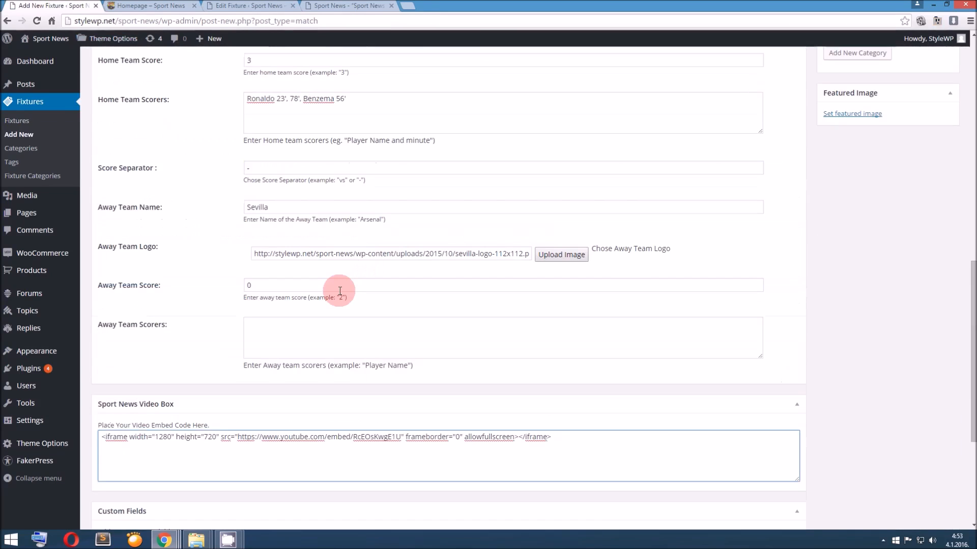
pyautogui.scroll(7, 341, 293)
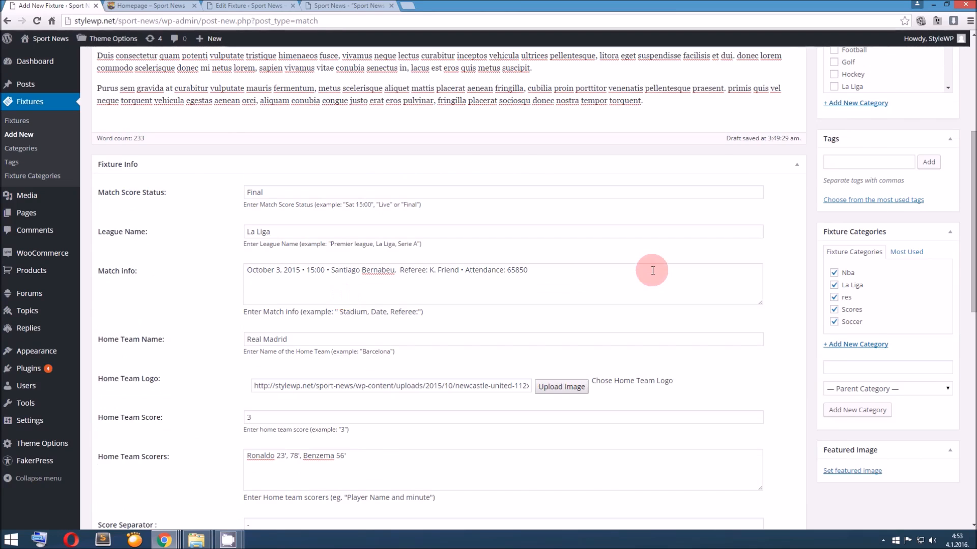
pyautogui.scroll(2, 866, 240)
pyautogui.click(872, 263)
pyautogui.write('Real Madrid')
pyautogui.press('Return')
pyautogui.write('Sevilal')
pyautogui.press('Return')
pyautogui.write('Sevilla ')
pyautogui.write('La')
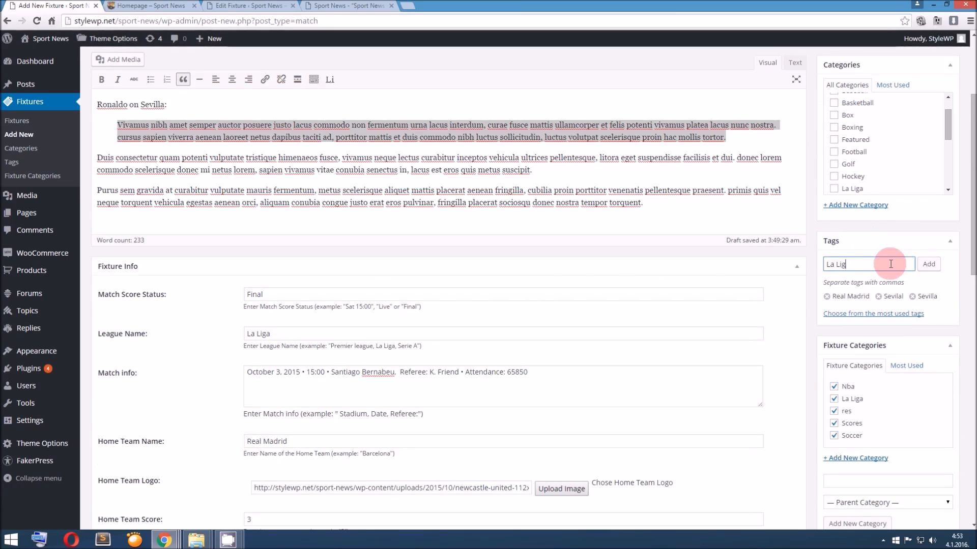
pyautogui.write(' Lig')
# Add the tag La Liga and remove the misspelled Sevilal and La Lig tags
pyautogui.press('Return')
pyautogui.write('LČa')
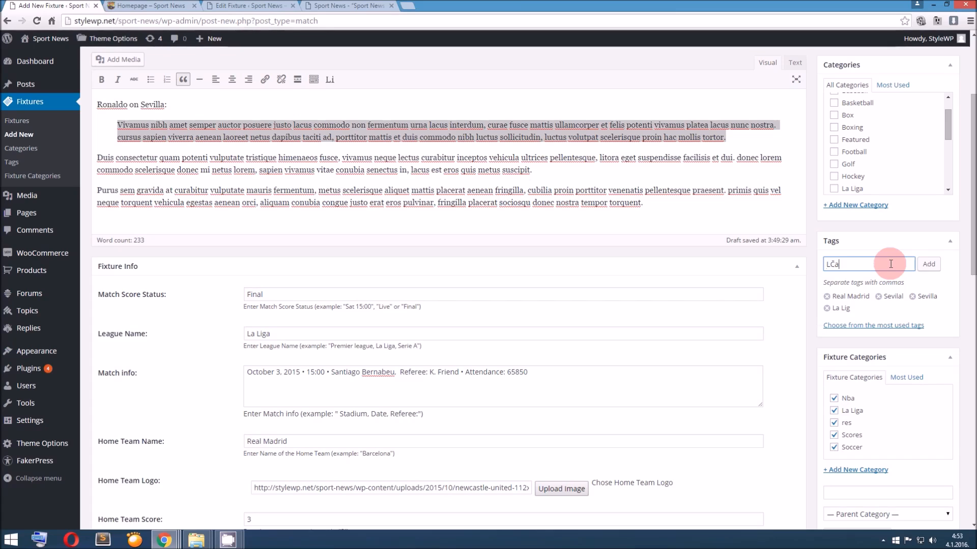
pyautogui.write(' Lig')
pyautogui.press('BackSpace')
pyautogui.press('BackSpace')
pyautogui.press('BackSpace')
pyautogui.press('BackSpace')
pyautogui.press('BackSpace')
pyautogui.press('BackSpace')
pyautogui.write('a Liga')
pyautogui.press('Return')
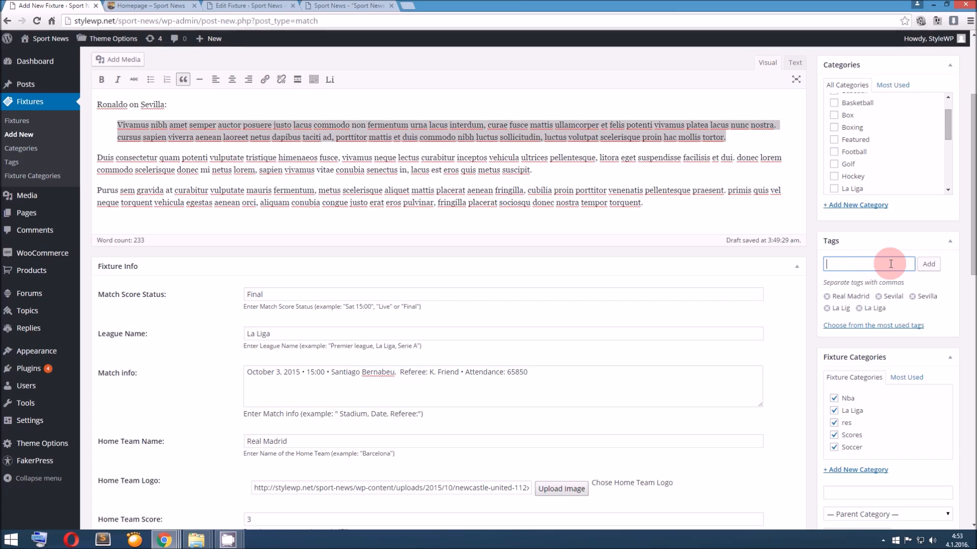
pyautogui.click(878, 296)
pyautogui.click(912, 296)
# Assign the fixture to the regular categories Soccer, Sport, Scores and NBA
pyautogui.scroll(2, 840, 254)
pyautogui.scroll(-5, 871, 255)
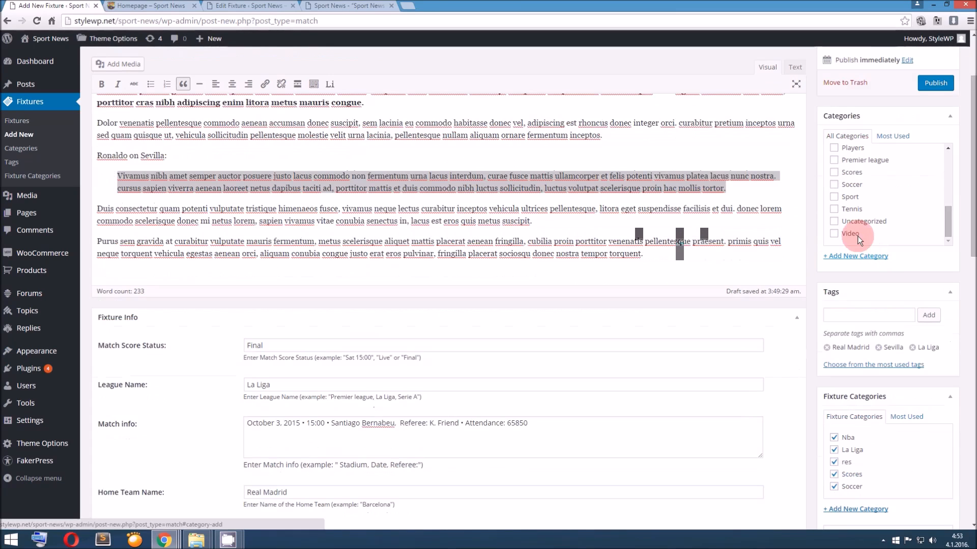
pyautogui.click(835, 185)
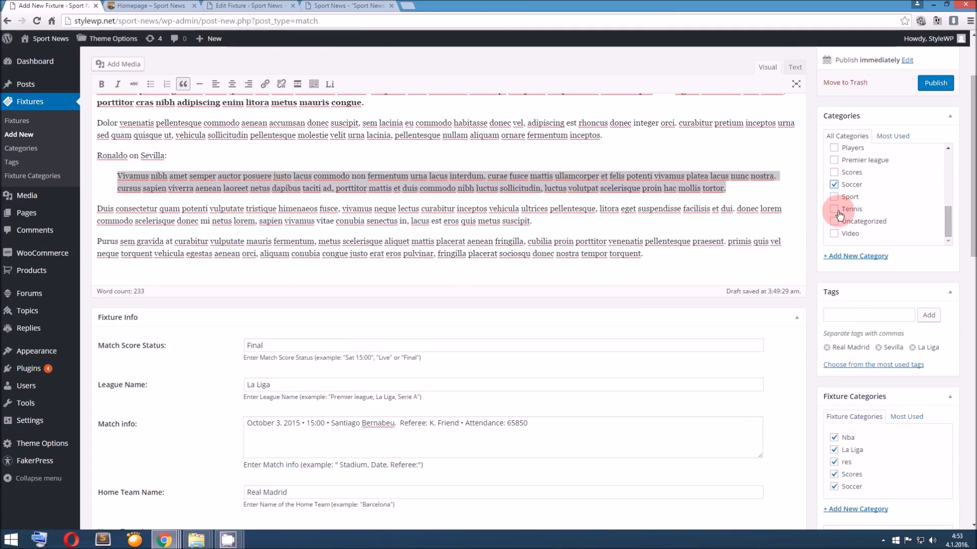
pyautogui.scroll(1, 831, 257)
pyautogui.scroll(2, 831, 261)
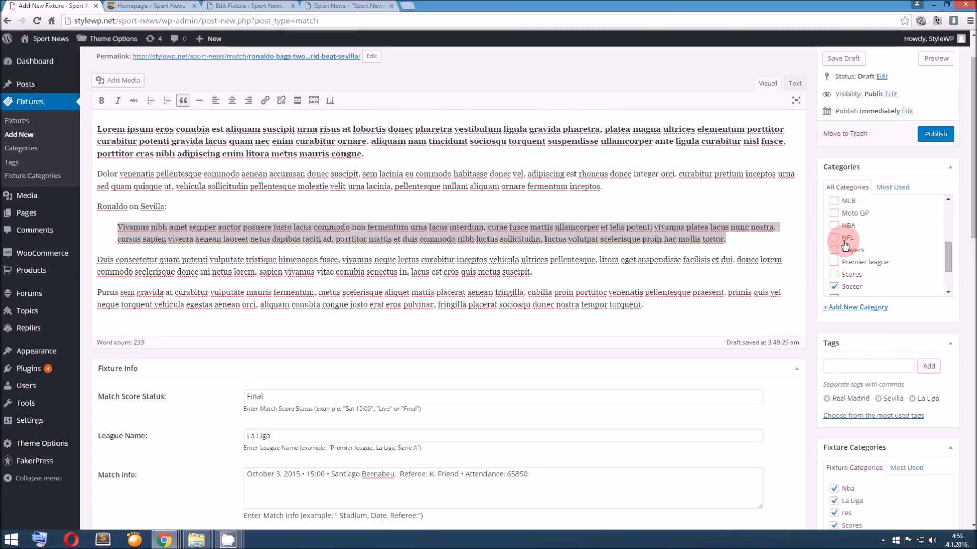
pyautogui.click(844, 277)
pyautogui.click(836, 228)
pyautogui.click(752, 245)
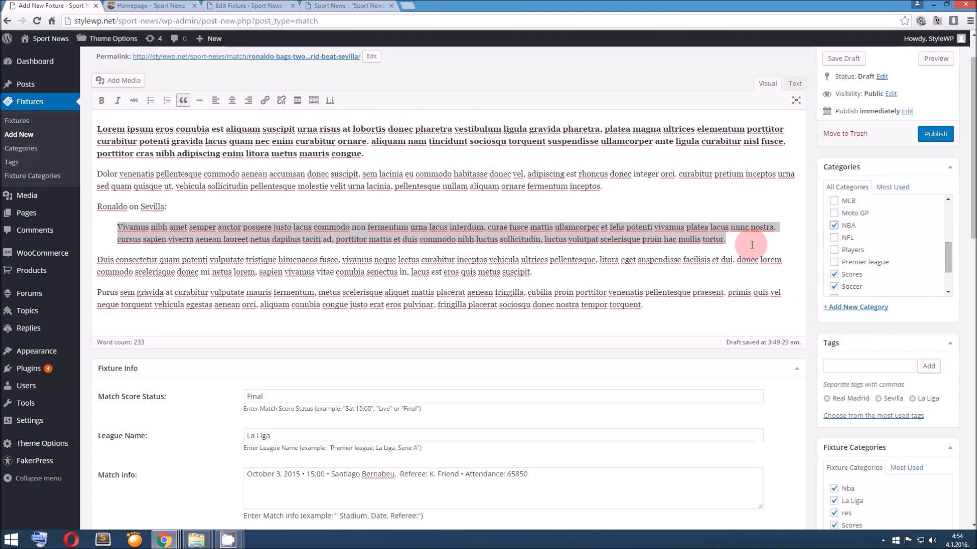
# Adjust the fixture categories to Nba, La Liga, Scores and Soccer, leaving out res
pyautogui.scroll(-4, 752, 242)
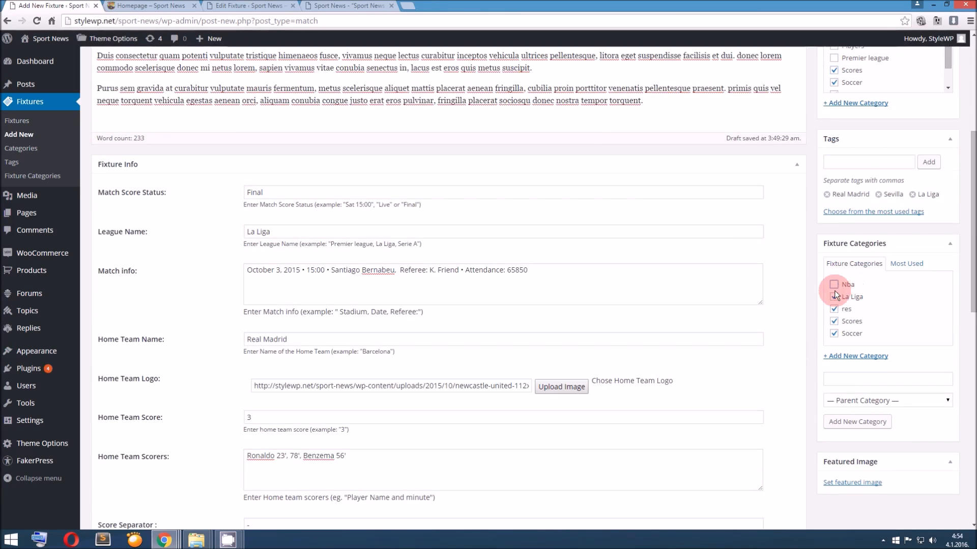
pyautogui.click(836, 299)
pyautogui.click(834, 285)
pyautogui.click(834, 297)
pyautogui.click(834, 310)
pyautogui.click(835, 322)
pyautogui.click(835, 331)
pyautogui.click(835, 334)
# Compare the NBA entry in the regular categories with the one in the fixture categories
pyautogui.scroll(6, 765, 289)
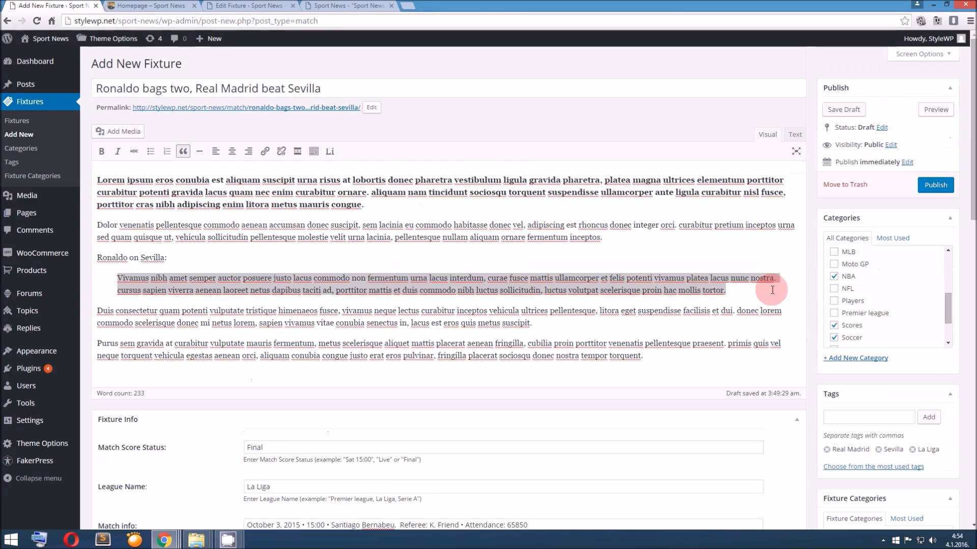
pyautogui.scroll(-4, 806, 332)
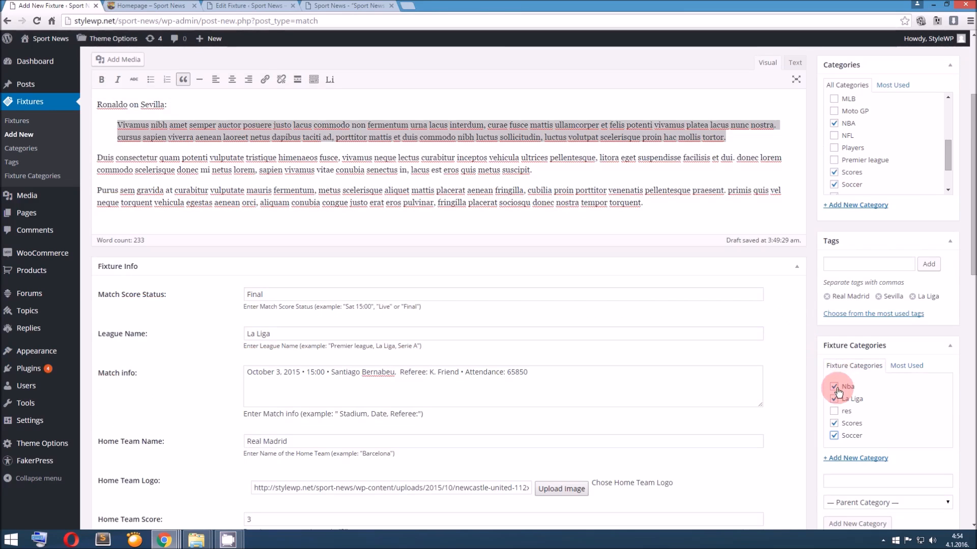
pyautogui.scroll(1, 806, 349)
pyautogui.scroll(2, 849, 224)
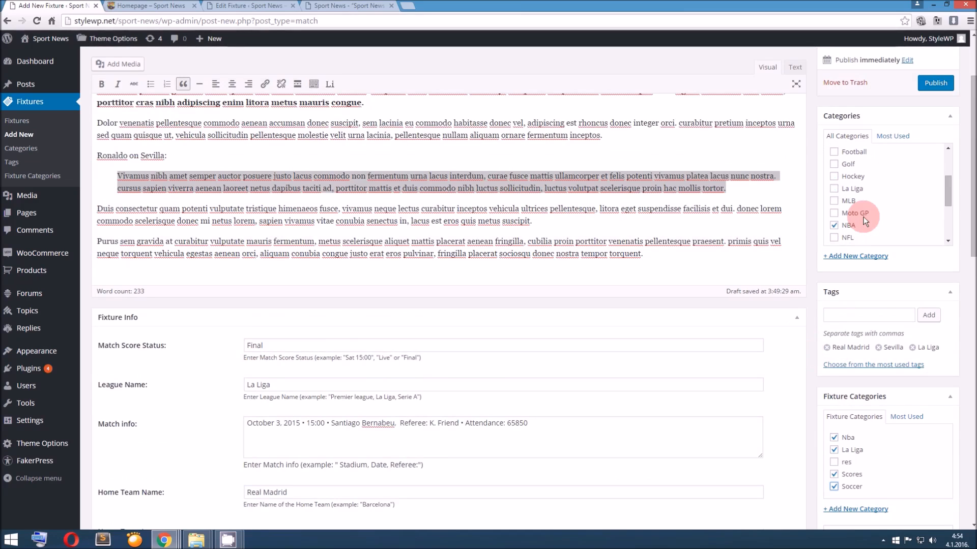
pyautogui.click(833, 228)
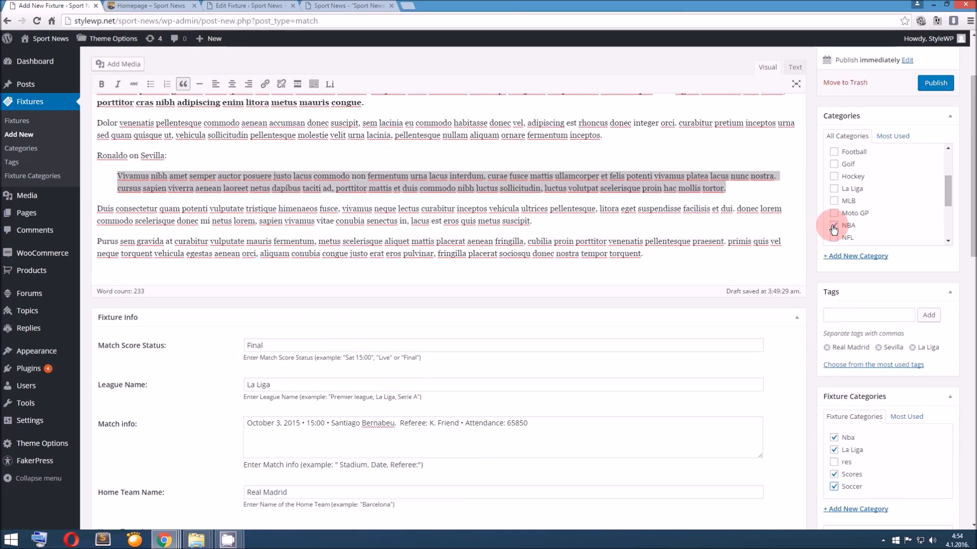
pyautogui.scroll(-3, 793, 243)
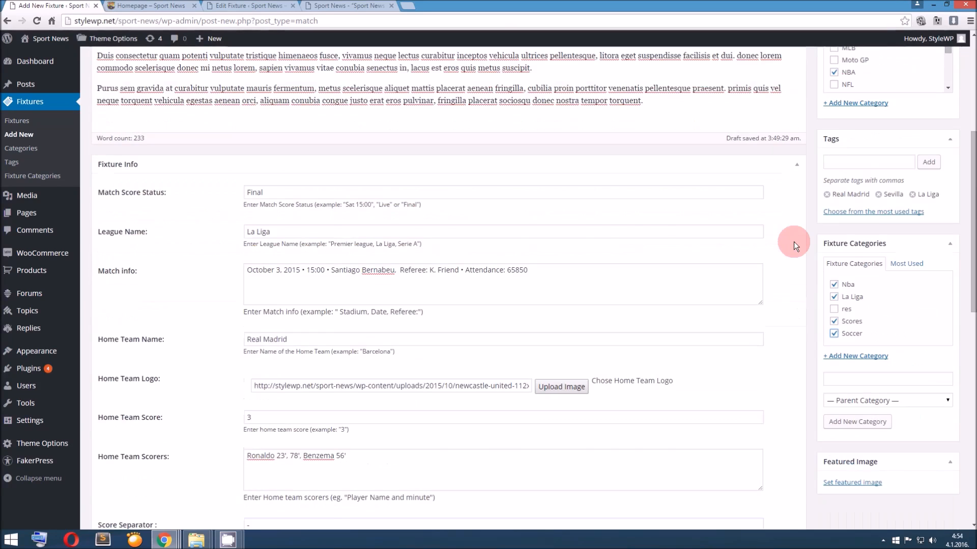
# Set the media library photo of two soccer players in green and white shirts as the fixture's featured image
pyautogui.scroll(-3, 793, 242)
pyautogui.click(847, 329)
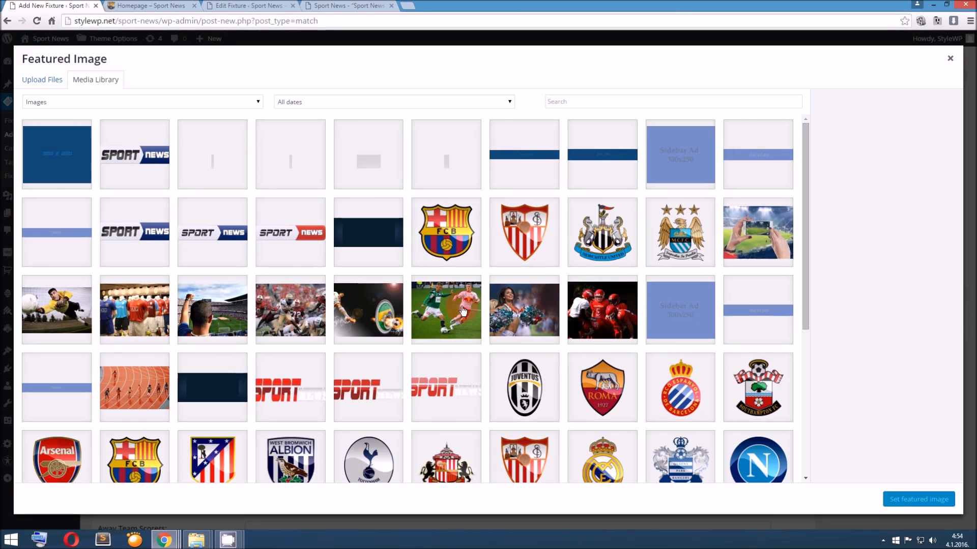
pyautogui.click(222, 303)
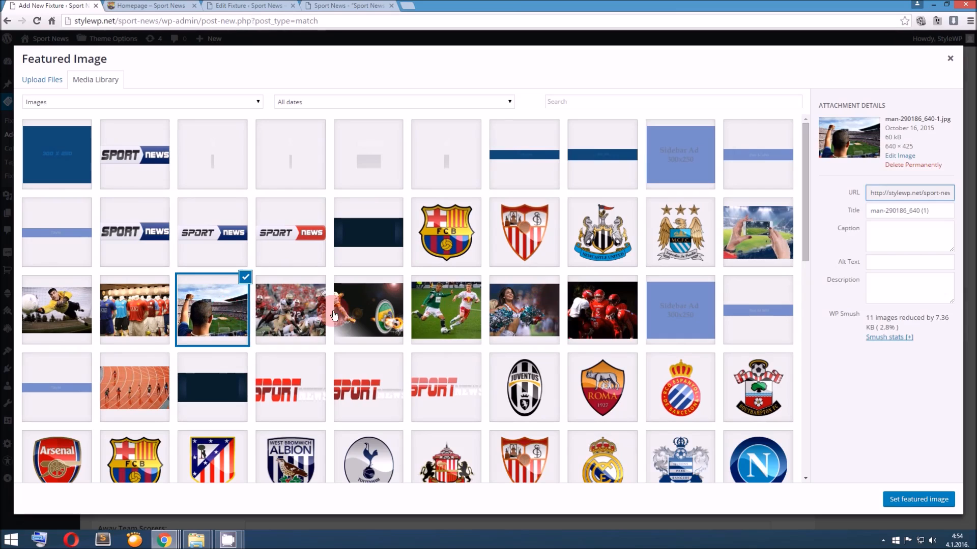
pyautogui.click(449, 324)
pyautogui.click(913, 503)
# Publish the fixture and check the match header and video on its public page
pyautogui.scroll(3, 752, 424)
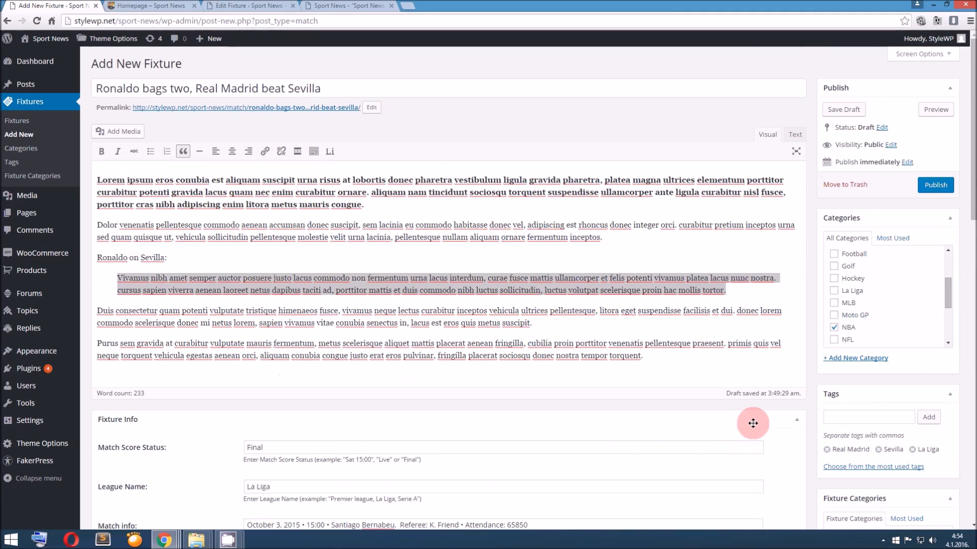
pyautogui.click(933, 185)
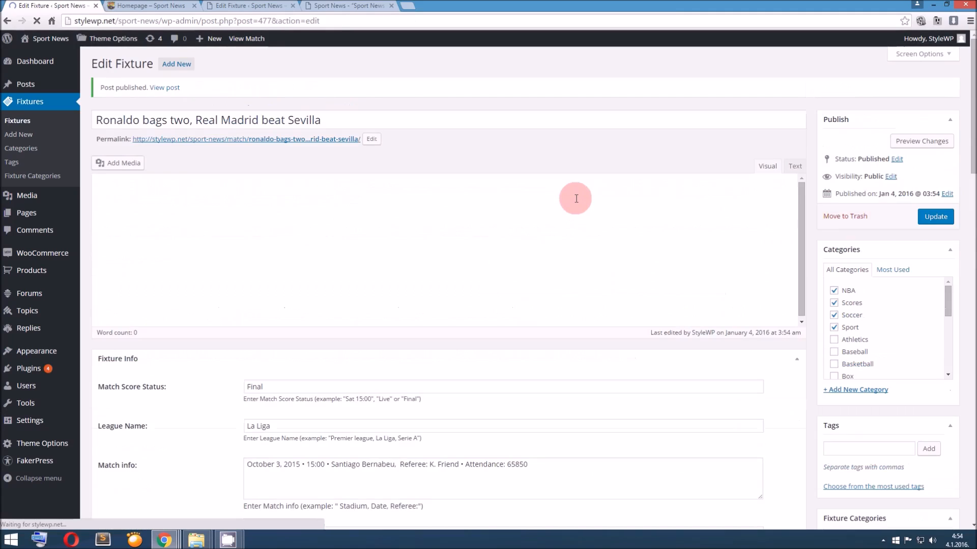
pyautogui.middleClick(245, 131)
pyautogui.click(148, 4)
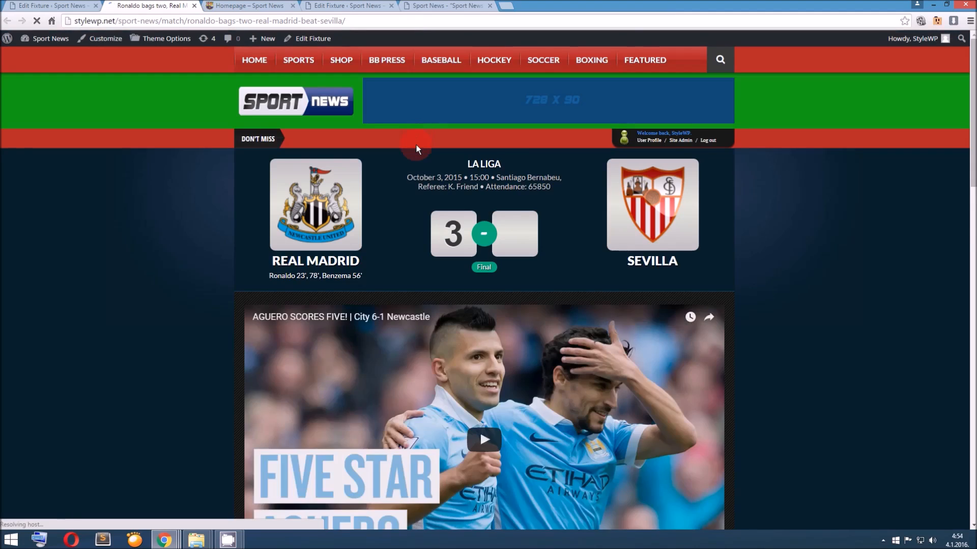
pyautogui.scroll(-15, 416, 148)
pyautogui.scroll(13, 416, 145)
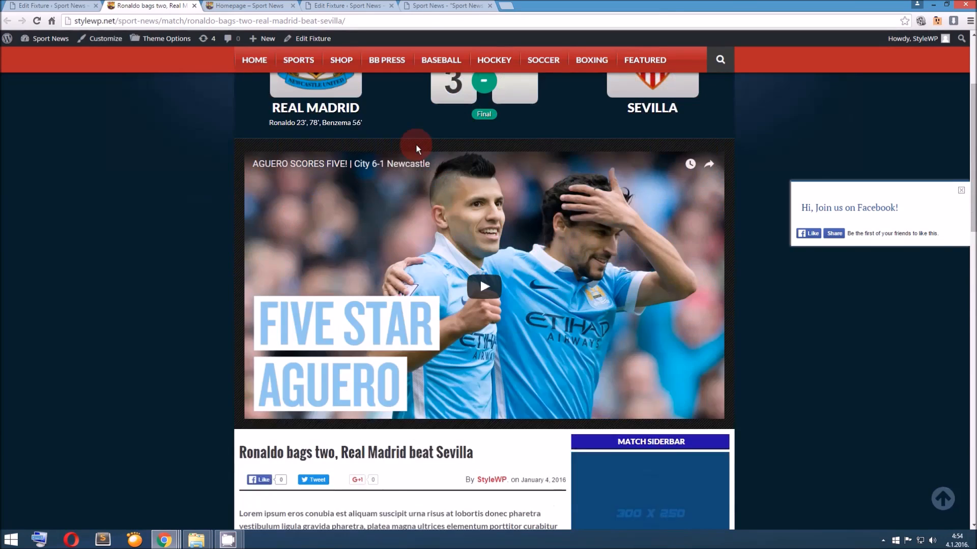
pyautogui.scroll(3, 416, 148)
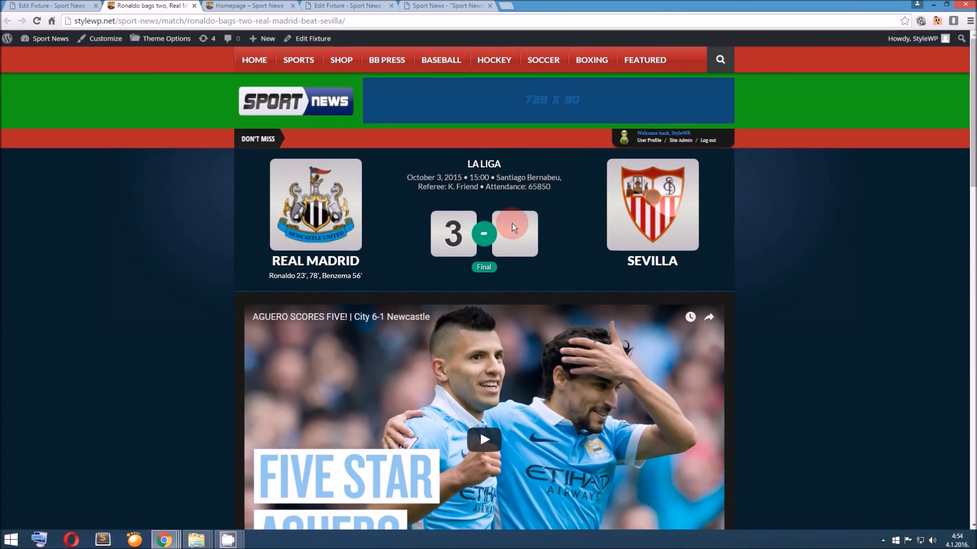
# Set the fixture's away team score to 0, update the fixture and reload its public match page
pyautogui.click(80, 6)
pyautogui.scroll(-11, 222, 214)
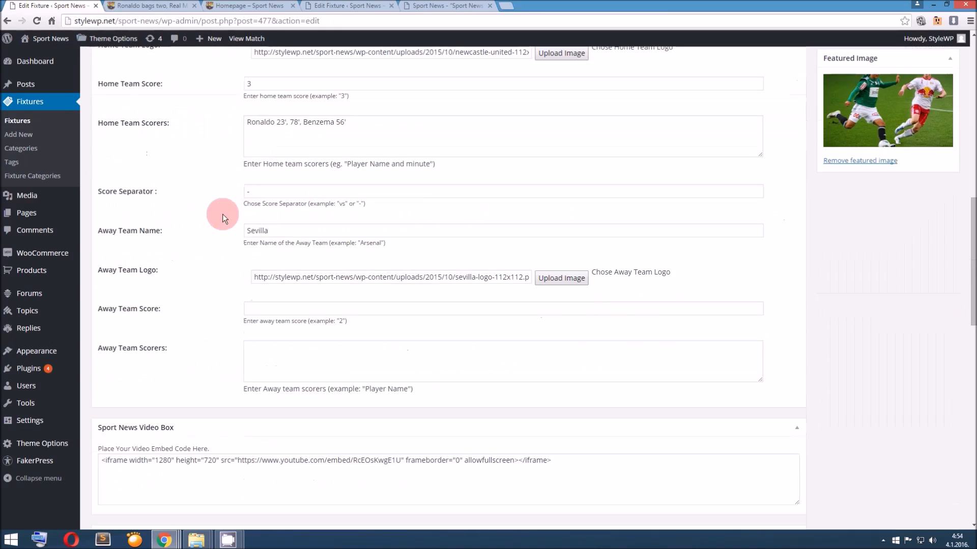
pyautogui.scroll(2, 251, 217)
pyautogui.click(279, 410)
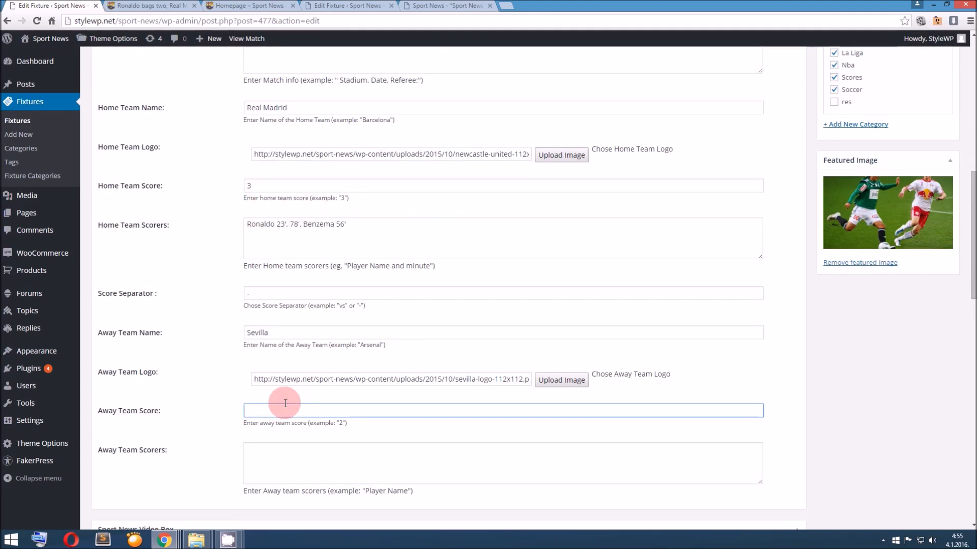
pyautogui.write('2')
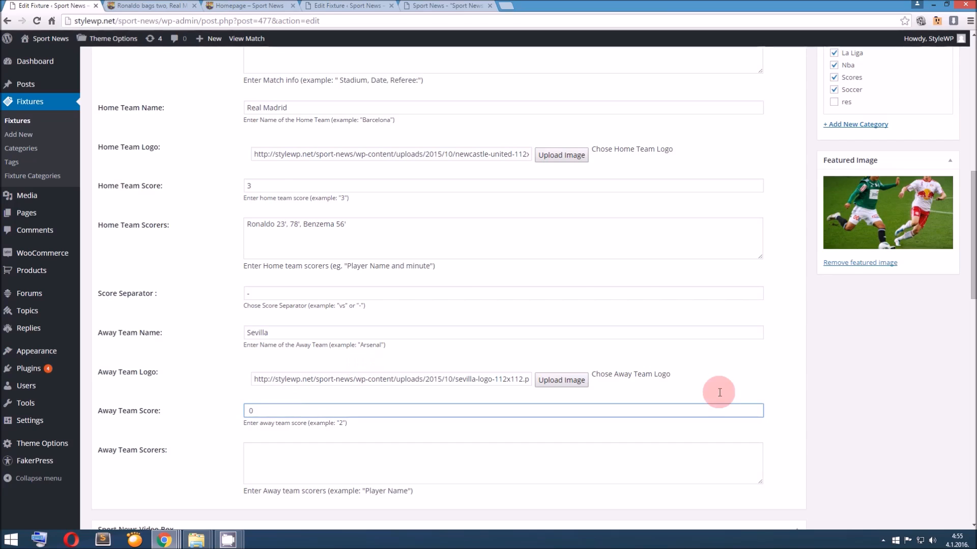
pyautogui.scroll(10, 717, 392)
pyautogui.click(948, 224)
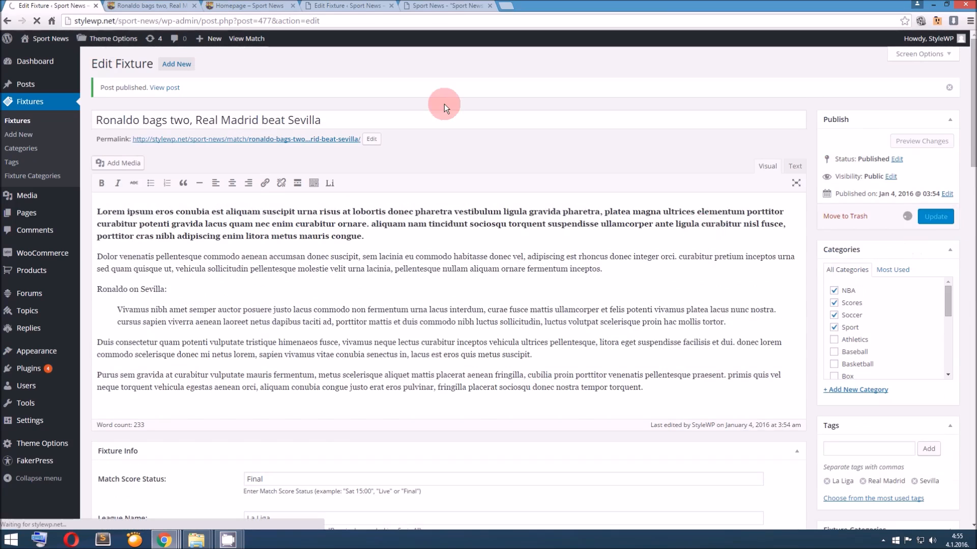
pyautogui.click(160, 6)
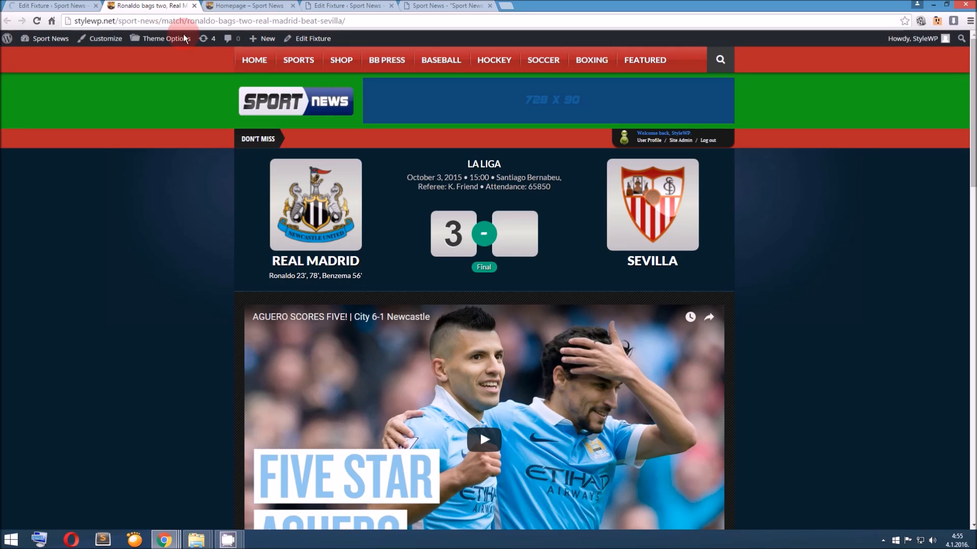
pyautogui.click(37, 22)
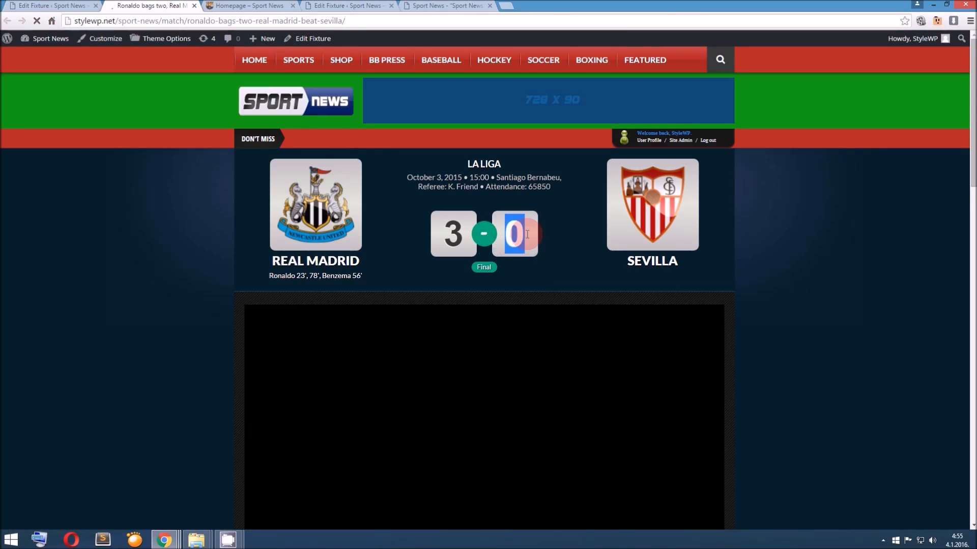
# Set the fixture's away team score to 1 and update the fixture
pyautogui.click(76, 6)
pyautogui.scroll(-12, 234, 292)
pyautogui.doubleClick(251, 309)
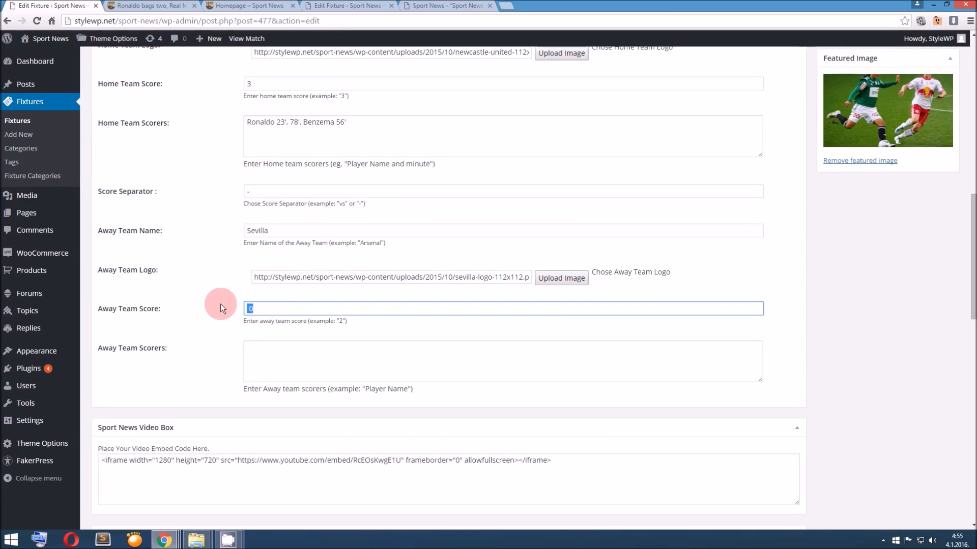
pyautogui.write('1')
pyautogui.scroll(12, 802, 251)
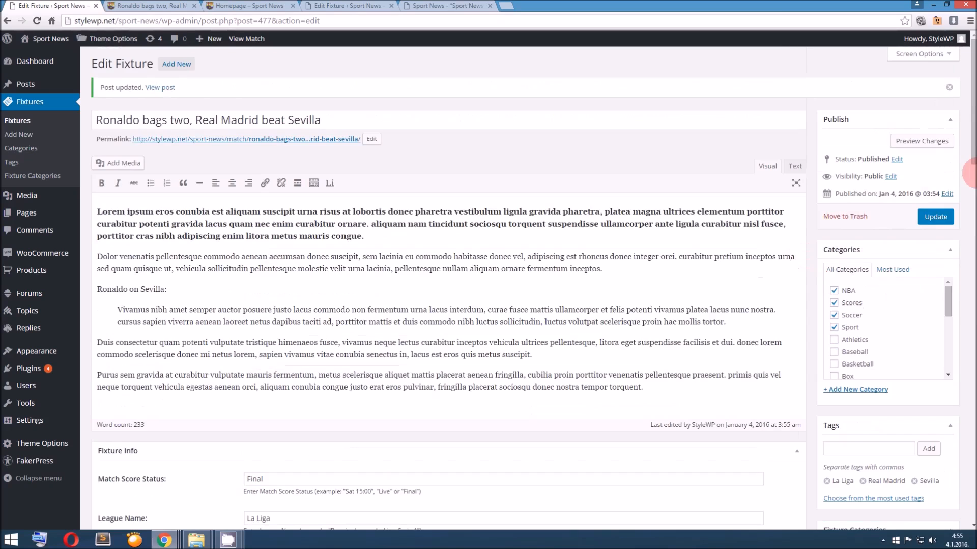
pyautogui.click(936, 217)
# Reload the public match page and check the score header, video and article
pyautogui.click(148, 5)
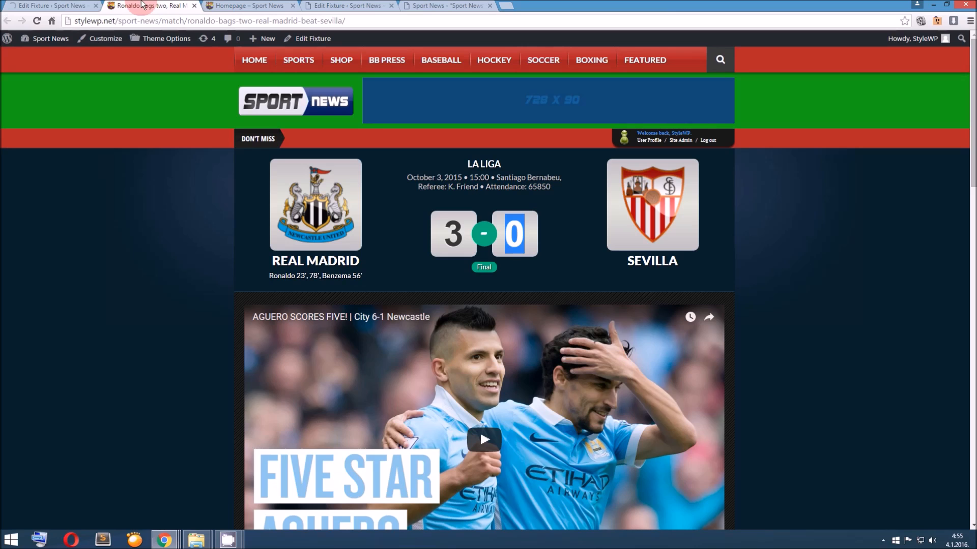
pyautogui.click(37, 21)
pyautogui.click(38, 20)
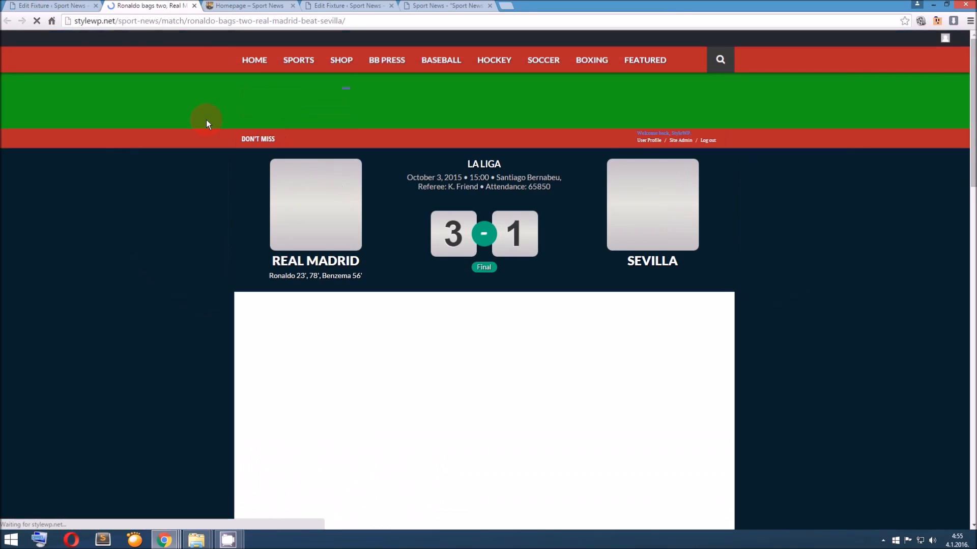
pyautogui.scroll(-10, 206, 120)
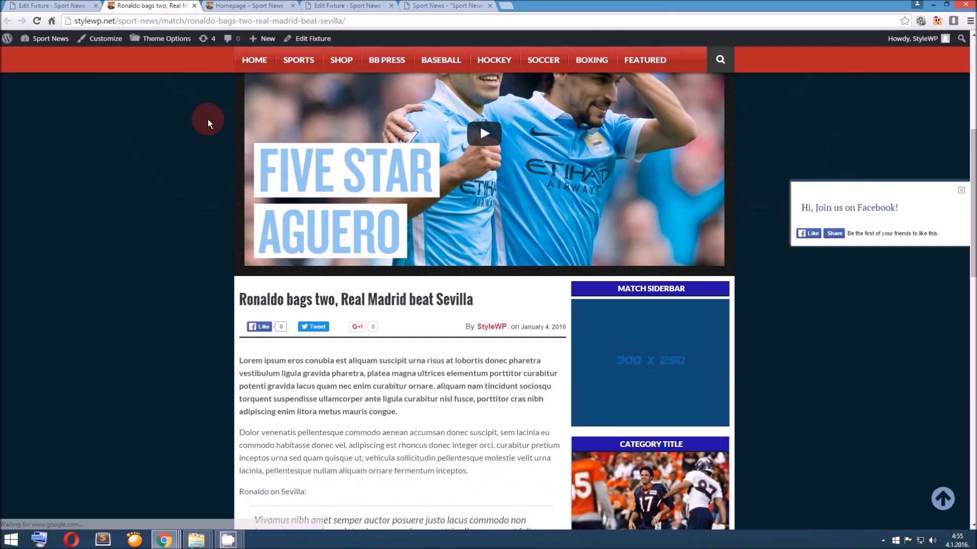
pyautogui.scroll(1, 207, 119)
pyautogui.scroll(10, 207, 119)
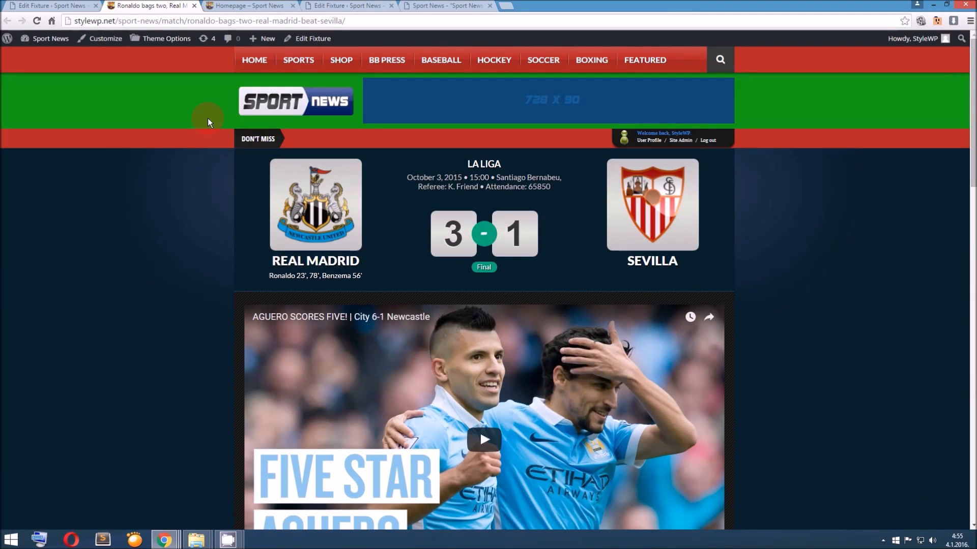
# Check the site homepage for the Real Madrid–Sevilla fixture in the category block and the Nba tab of the fixtures widget
pyautogui.click(269, 97)
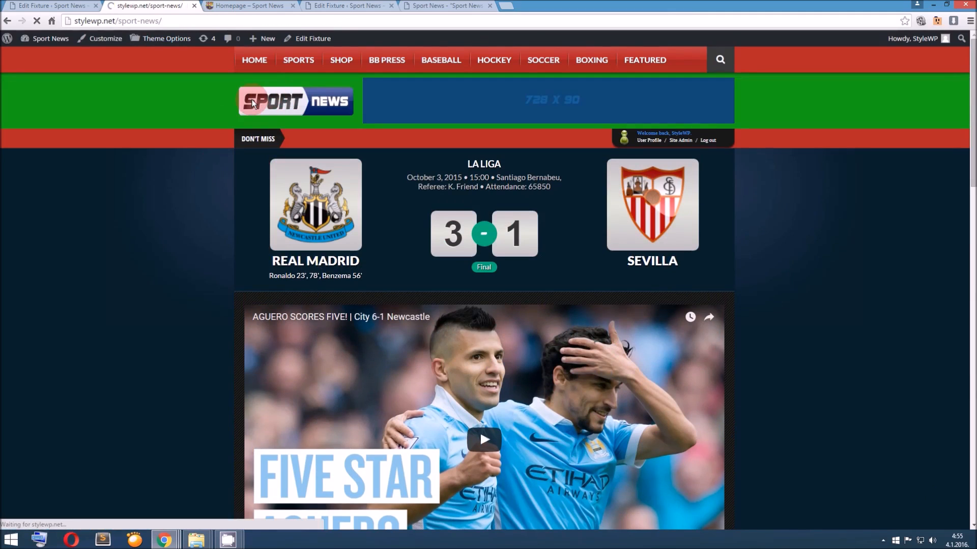
pyautogui.scroll(-3, 240, 105)
pyautogui.scroll(-5, 241, 105)
pyautogui.scroll(-1, 242, 109)
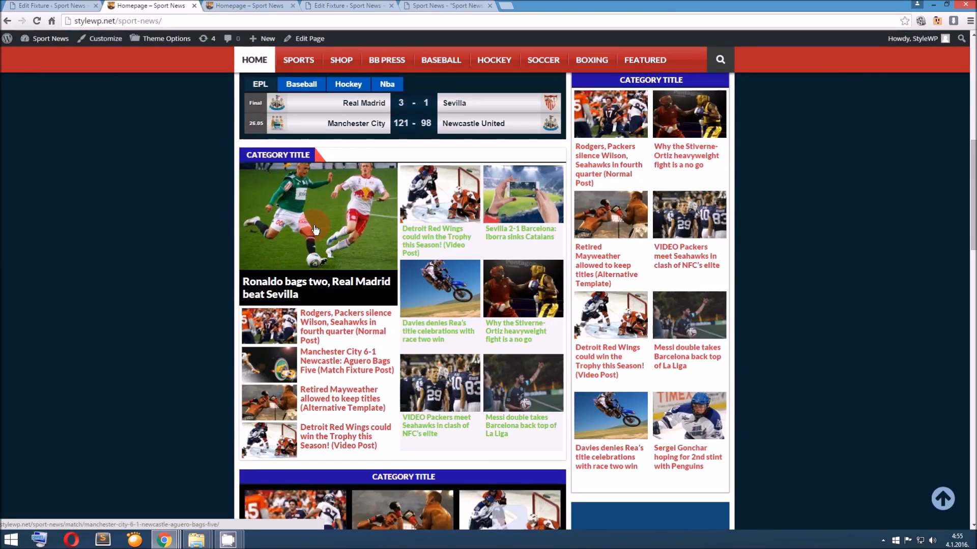
pyautogui.click(366, 288)
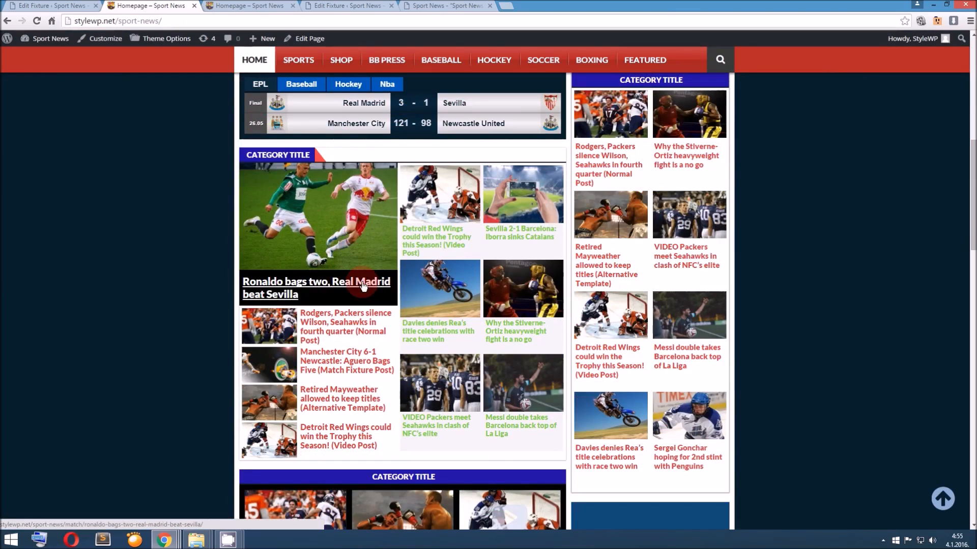
pyautogui.scroll(2, 359, 275)
pyautogui.click(388, 187)
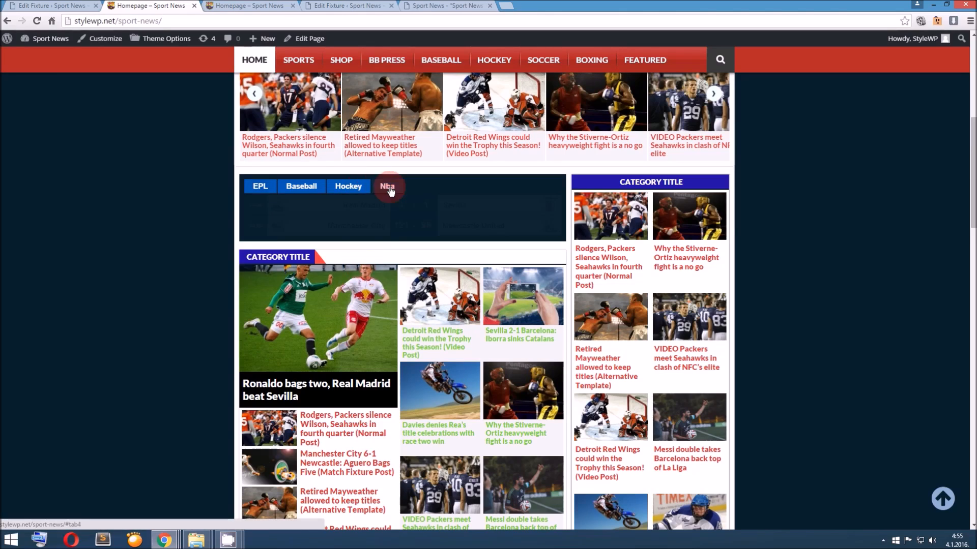
pyautogui.click(407, 205)
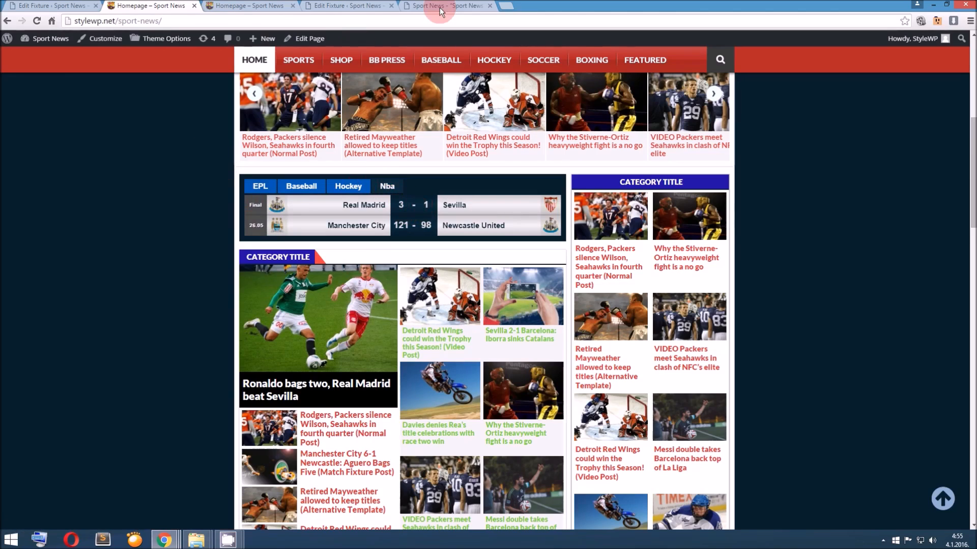
# Consult the theme documentation from the fixture video box through to the Pages section
pyautogui.click(421, 5)
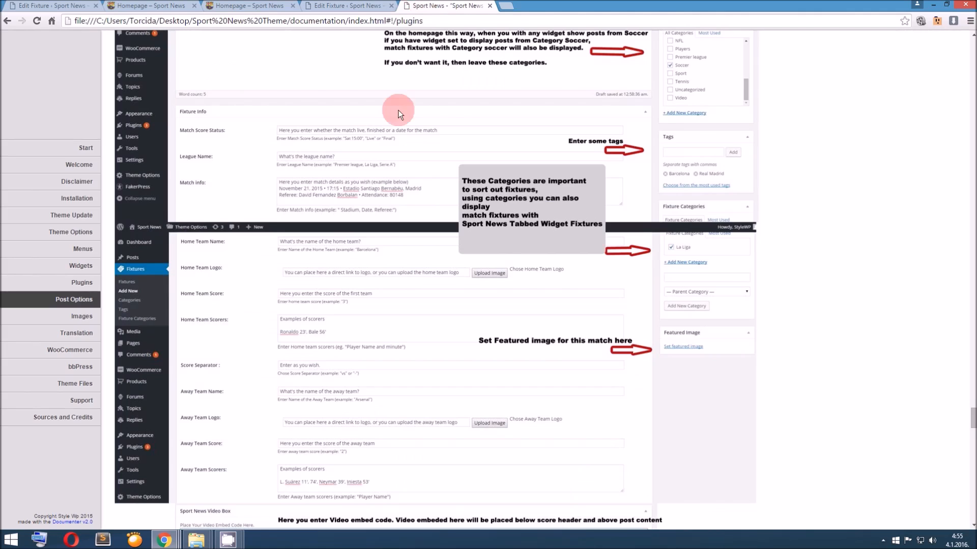
pyautogui.scroll(-5, 401, 129)
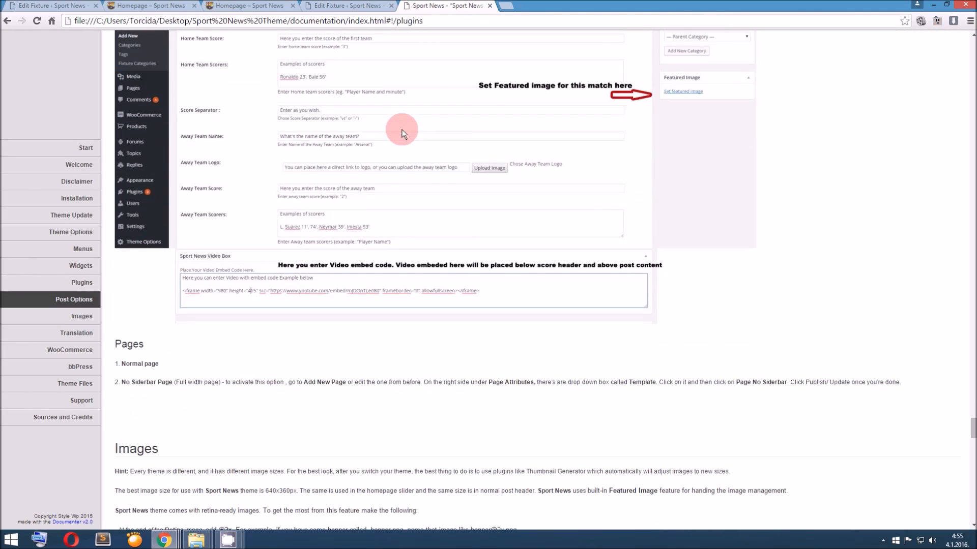
pyautogui.scroll(-4, 401, 129)
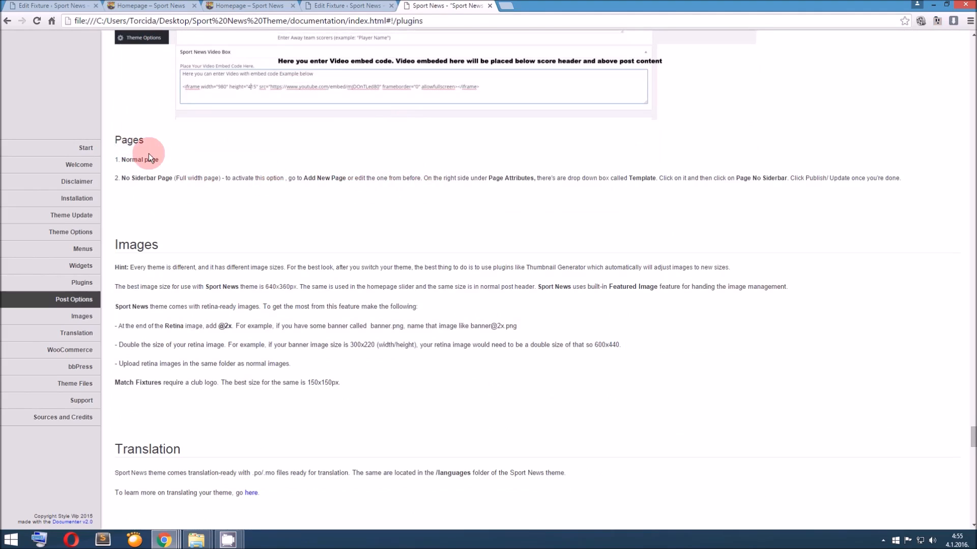
pyautogui.moveTo(228, 540)
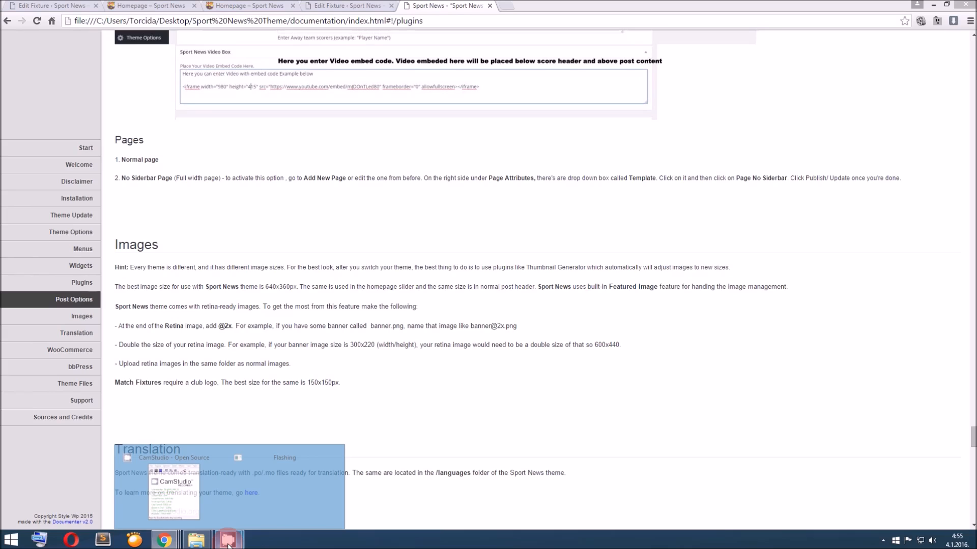
pyautogui.click(187, 485)
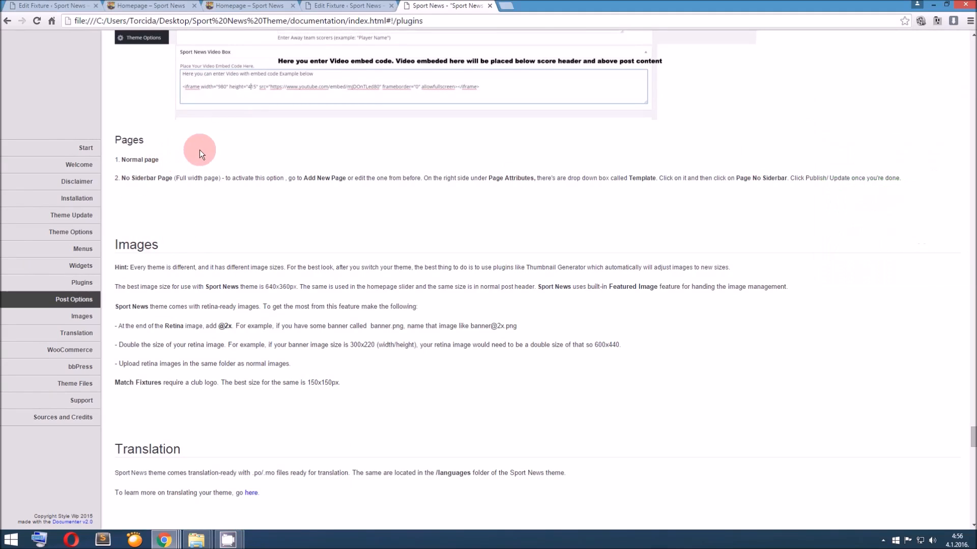
# Open the Blockquote Page from the homepage footer in a separate tab
pyautogui.click(266, 5)
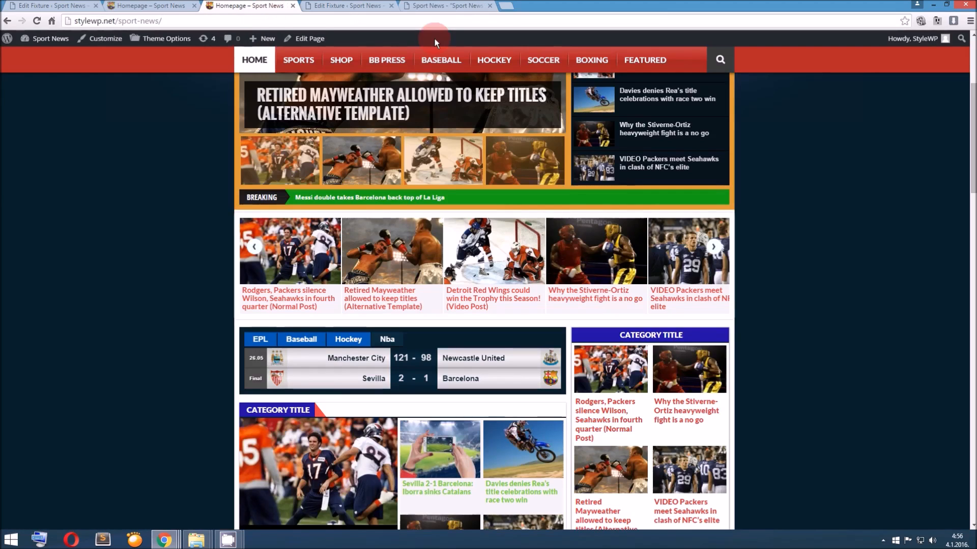
pyautogui.scroll(-10, 438, 219)
pyautogui.scroll(-10, 440, 227)
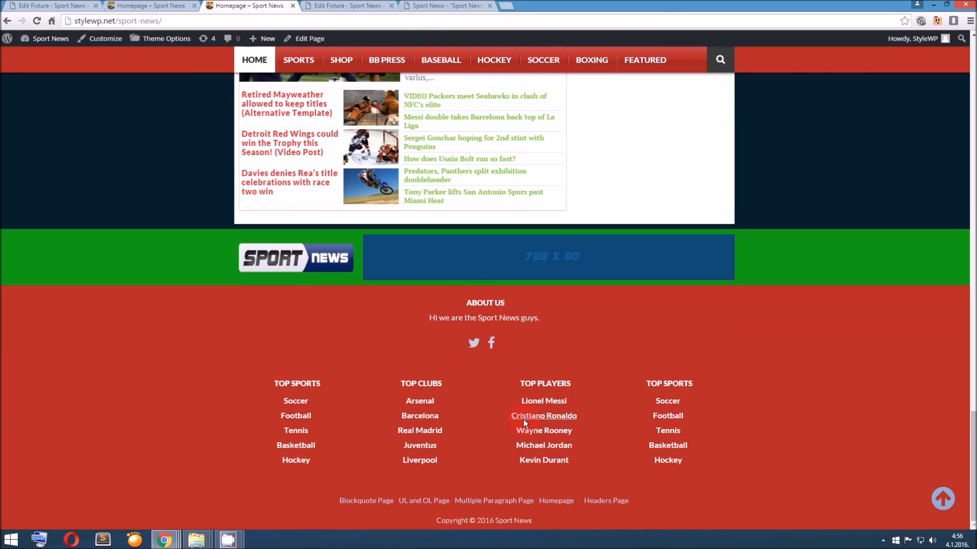
pyautogui.rightClick(388, 503)
pyautogui.click(429, 413)
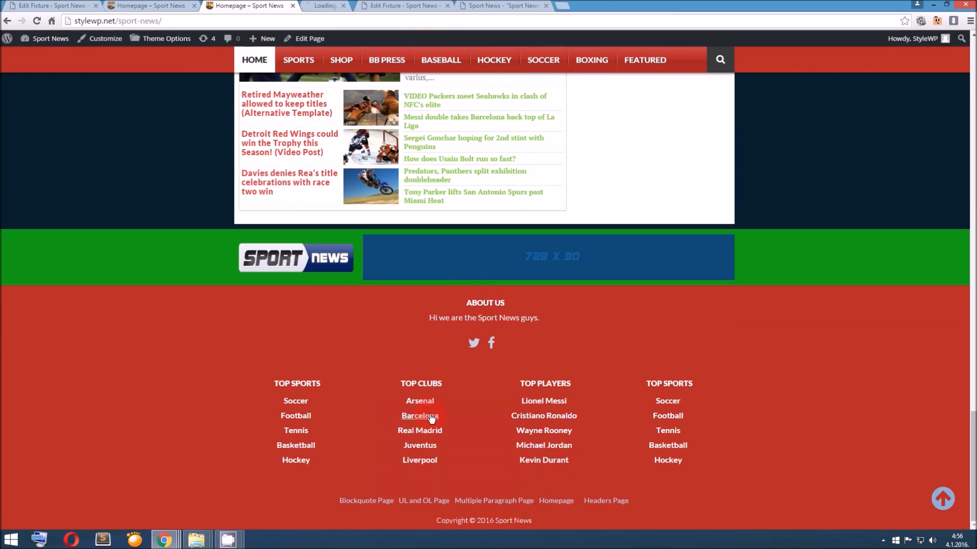
pyautogui.click(356, 4)
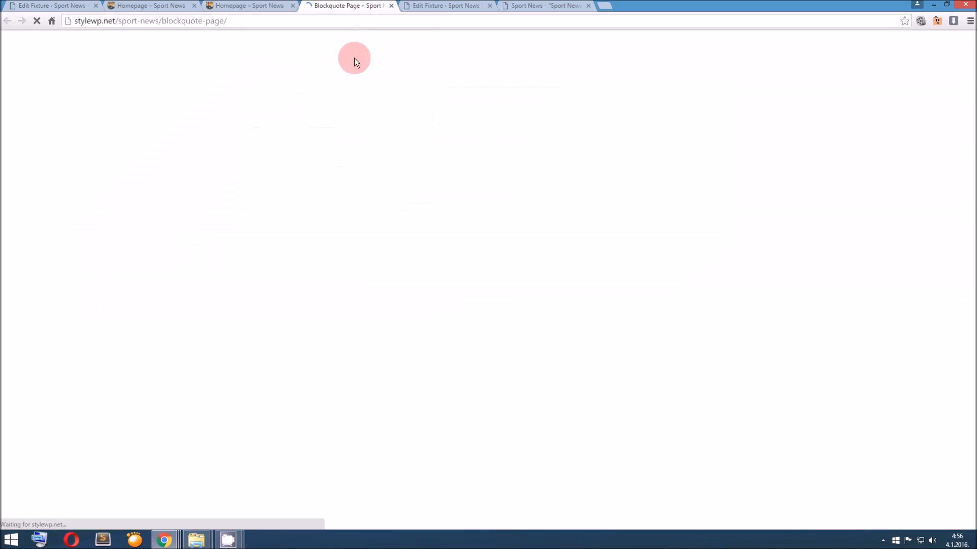
# Examine the Blockquote Page's layout, comparing the content area with the sidebar
pyautogui.scroll(-11, 371, 171)
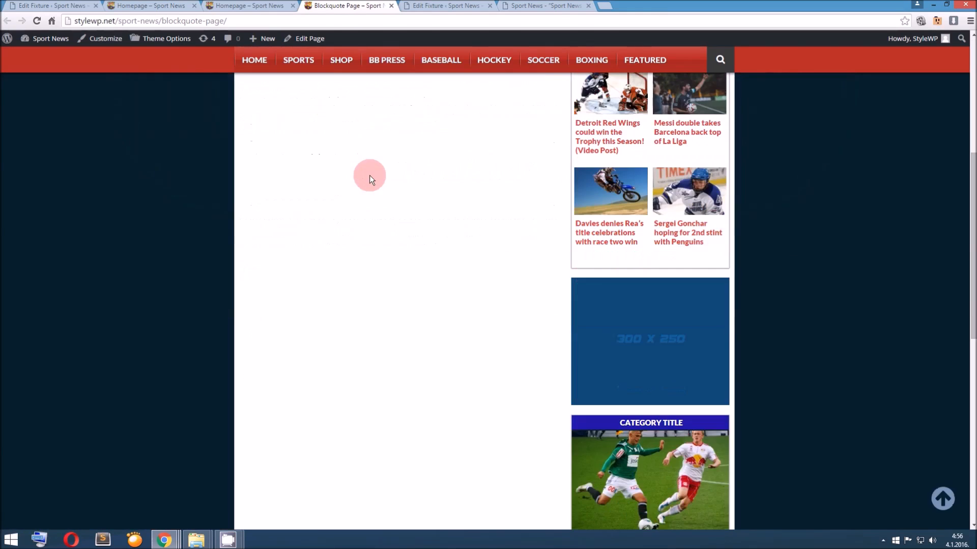
pyautogui.scroll(11, 371, 180)
pyautogui.scroll(-11, 249, 51)
pyautogui.scroll(11, 305, 56)
pyautogui.scroll(-10, 598, 205)
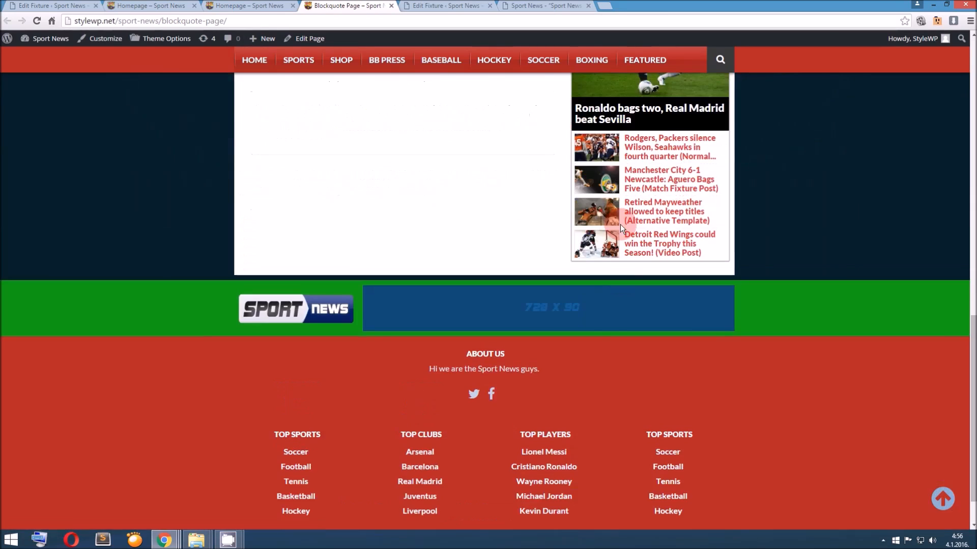
pyautogui.scroll(7, 621, 224)
pyautogui.scroll(4, 319, 66)
# Read the documentation's instructions for activating the full-width page option without a sidebar
pyautogui.click(244, 6)
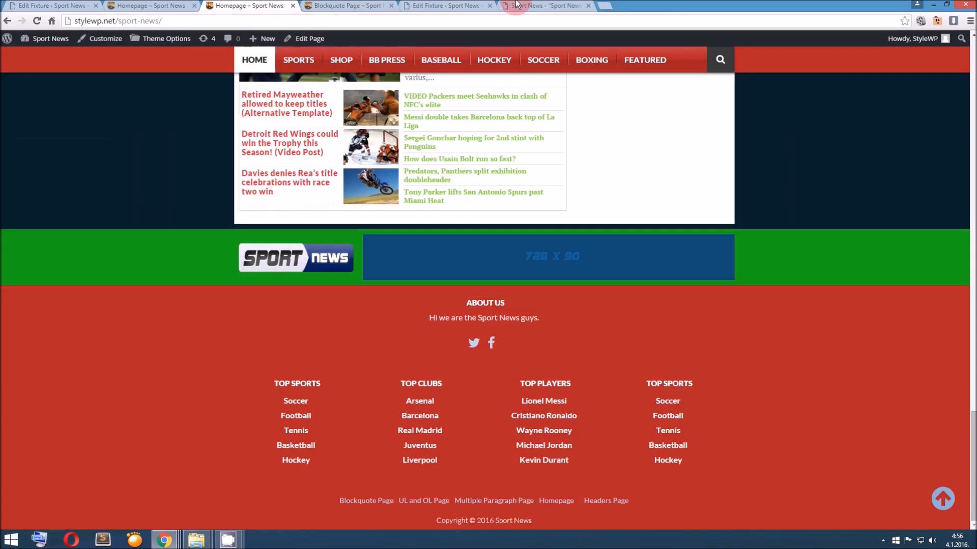
pyautogui.click(516, 5)
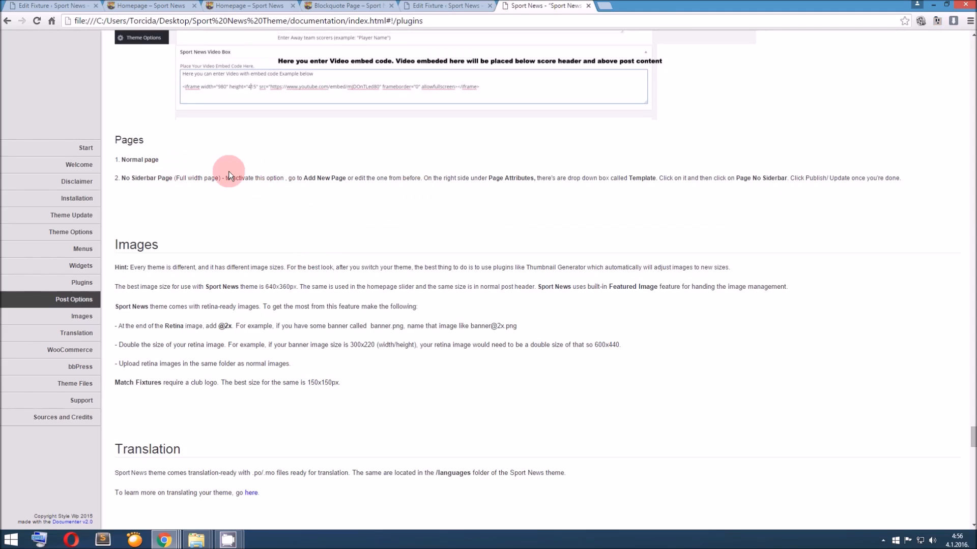
pyautogui.moveTo(250, 179); pyautogui.dragTo(691, 178)
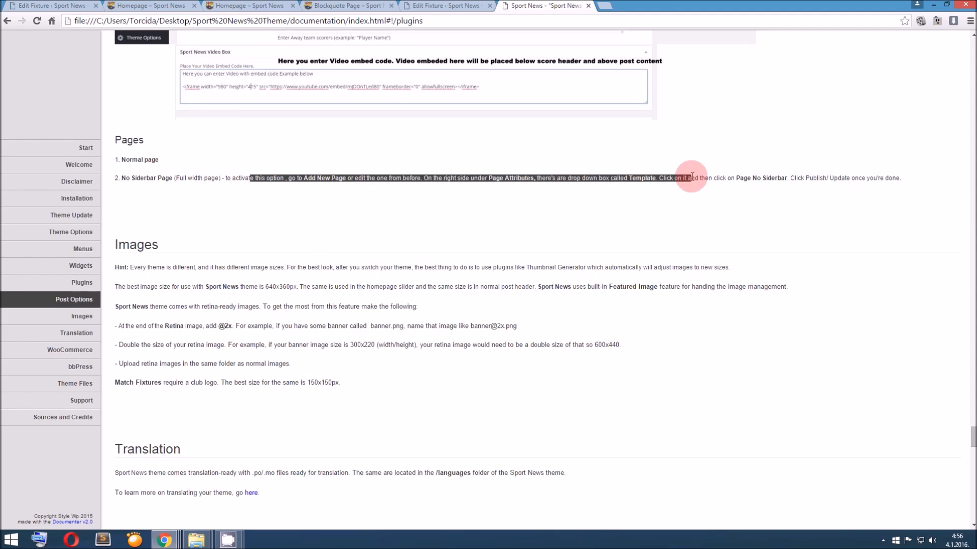
# Edit the Blockquote Page, assign it the Page No sidebar template and update it
pyautogui.click(315, 5)
pyautogui.click(303, 38)
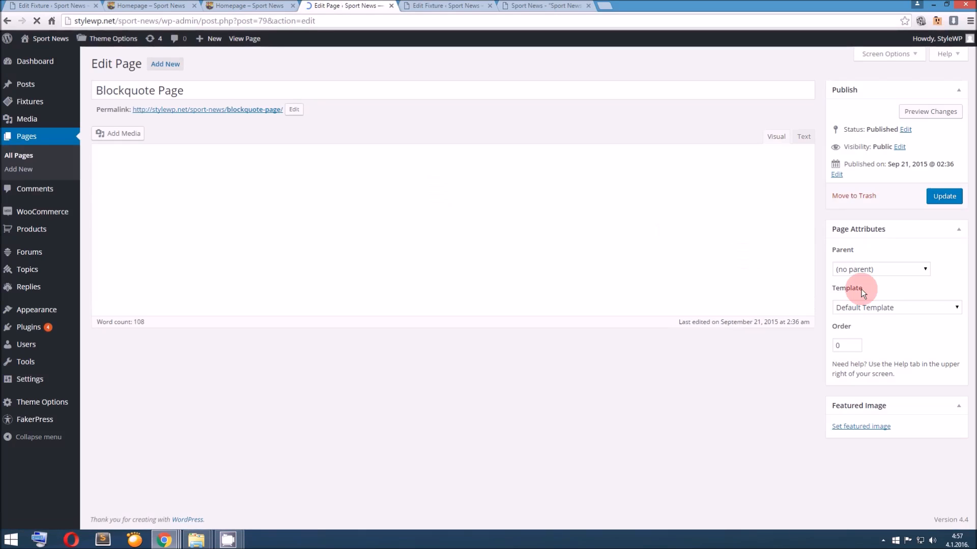
pyautogui.click(869, 307)
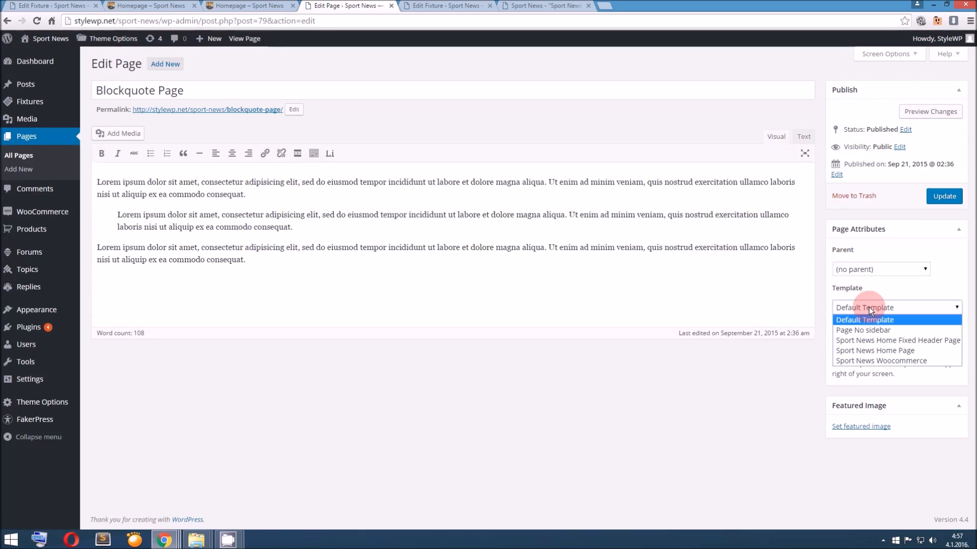
pyautogui.click(865, 330)
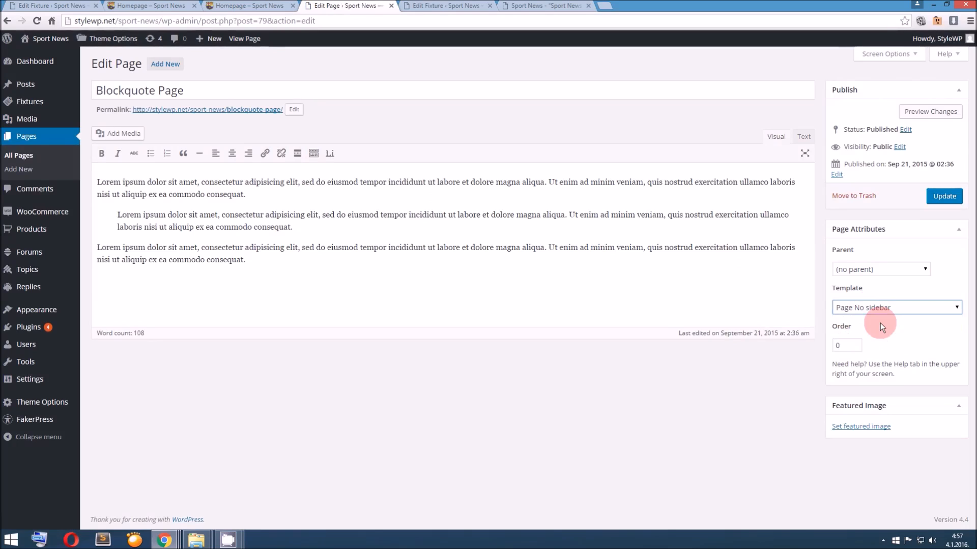
pyautogui.click(942, 197)
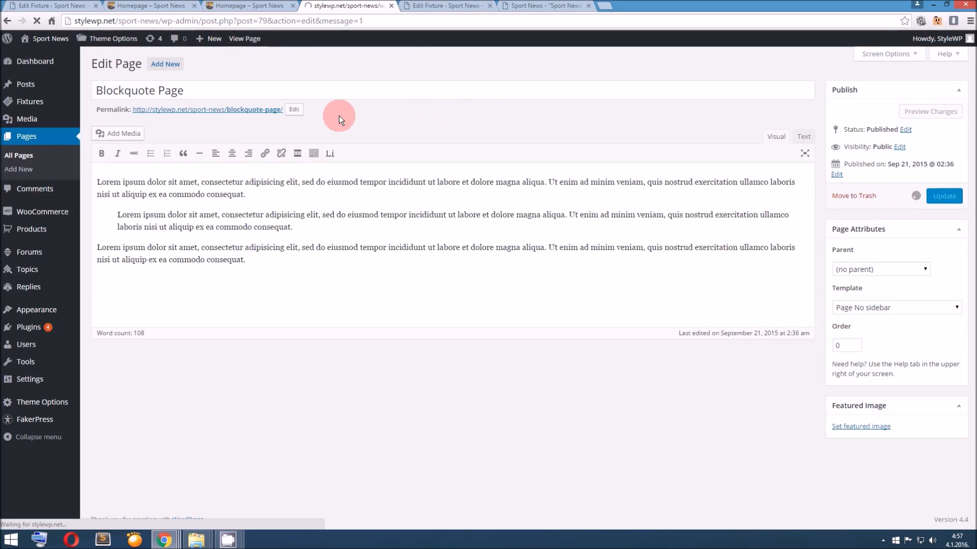
# View the published Blockquote Page and check its full-width layout without a sidebar
pyautogui.click(235, 140)
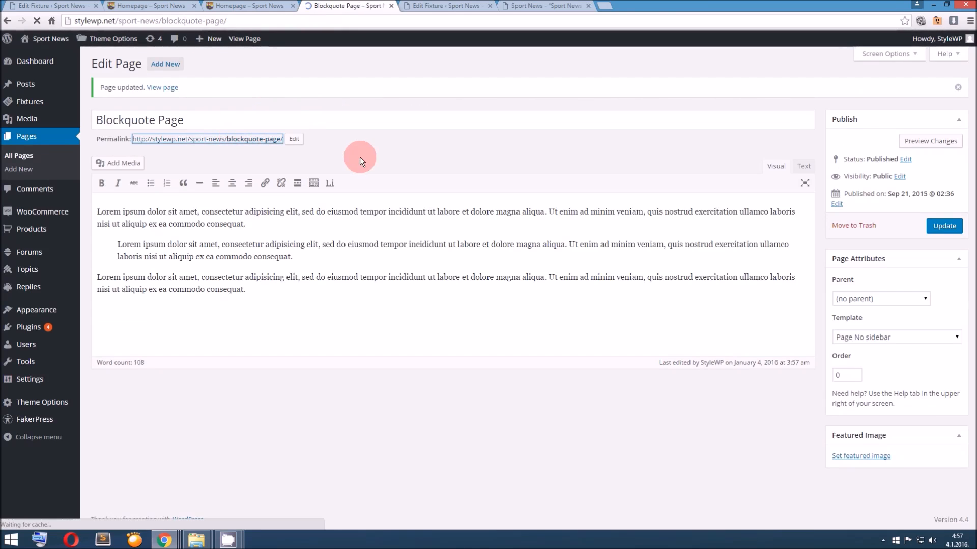
pyautogui.scroll(-2, 360, 157)
pyautogui.scroll(2, 360, 157)
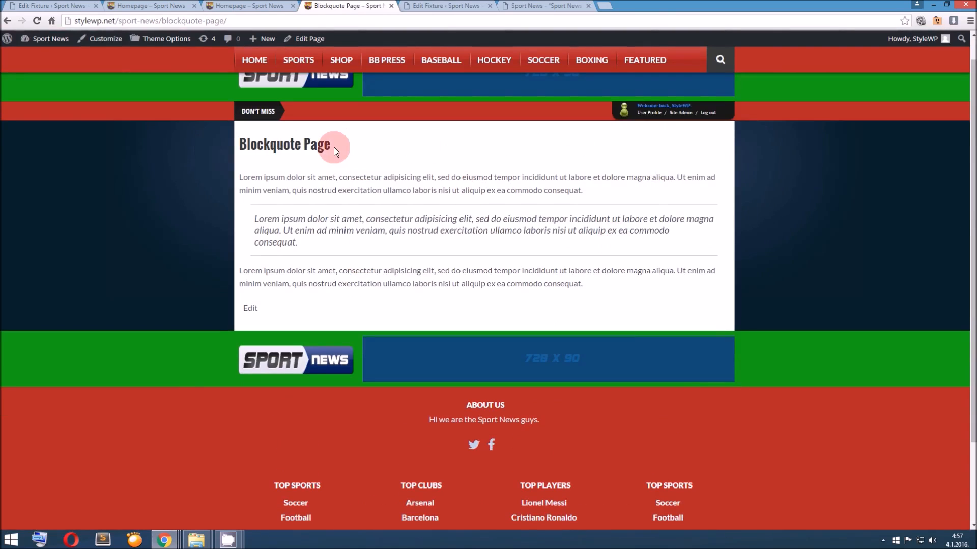
pyautogui.moveTo(333, 147); pyautogui.dragTo(230, 146)
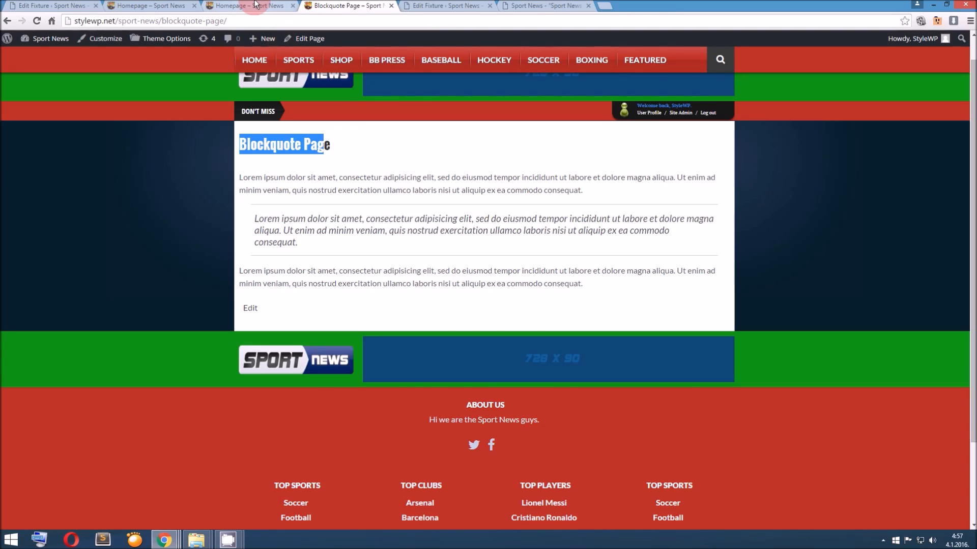
# Return to the theme documentation and bring up its Images section
pyautogui.click(257, 6)
pyautogui.scroll(9, 353, 94)
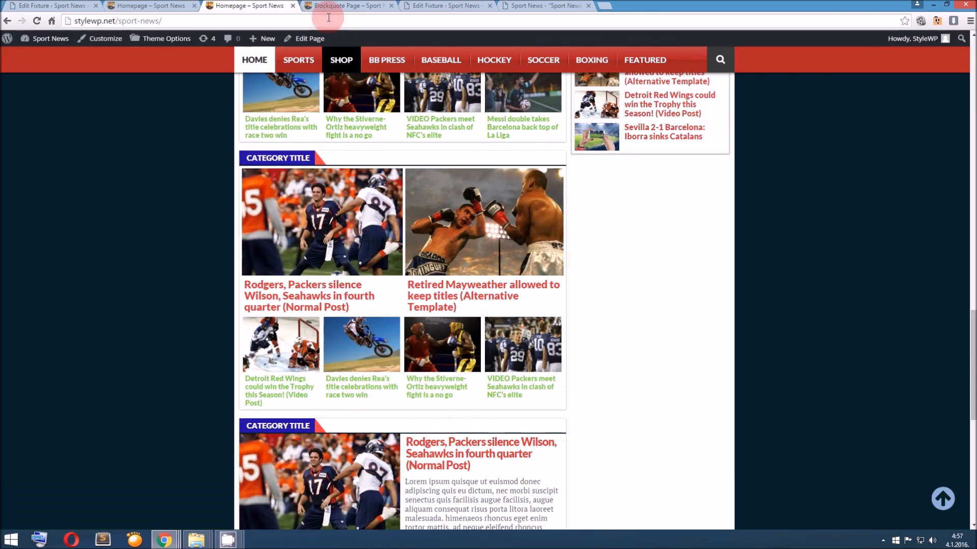
pyautogui.click(534, 6)
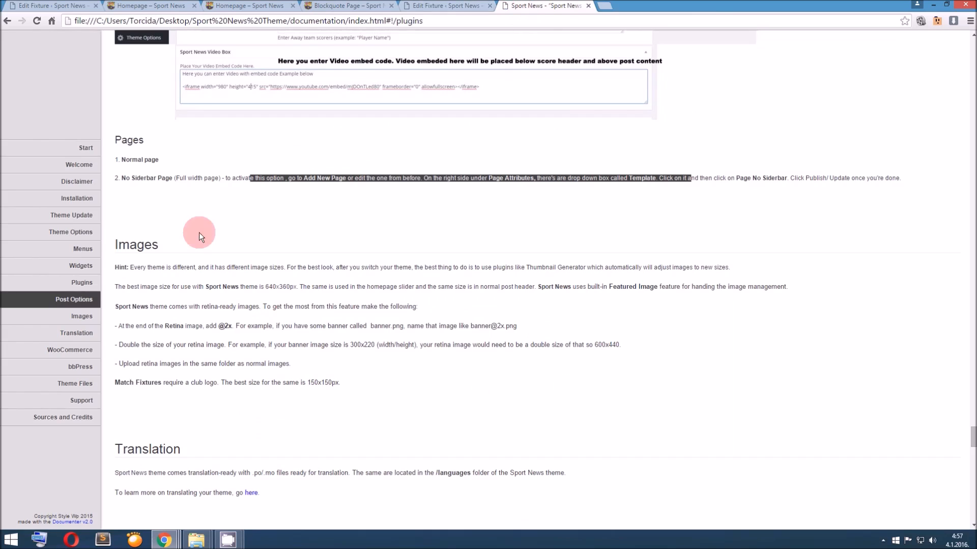
pyautogui.scroll(-2, 197, 229)
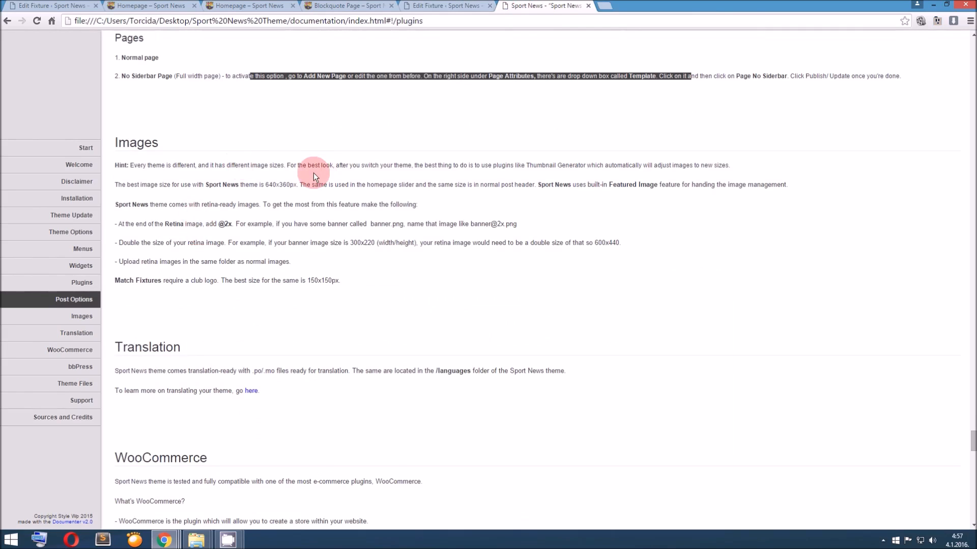
# Replace the Real Madrid–Sevilla fixture's featured image with football-389405_640-1.jpg from the media library
pyautogui.click(61, 5)
pyautogui.scroll(-7, 673, 310)
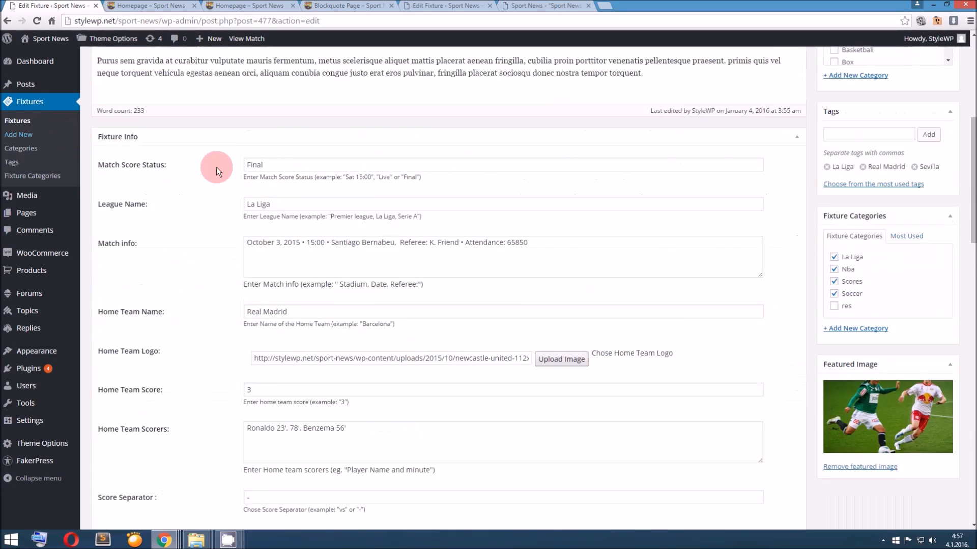
pyautogui.scroll(-1, 675, 311)
pyautogui.click(852, 367)
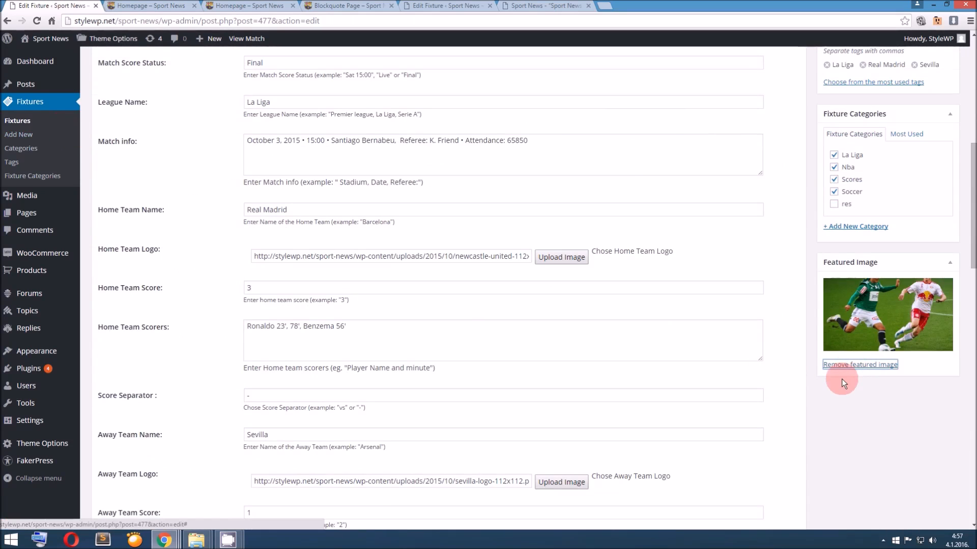
pyautogui.click(842, 281)
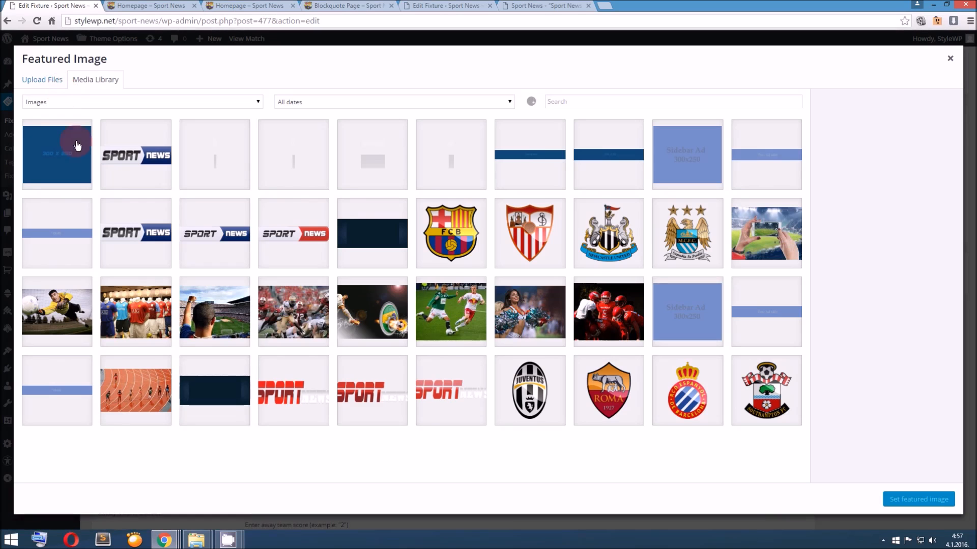
pyautogui.click(524, 310)
pyautogui.click(376, 305)
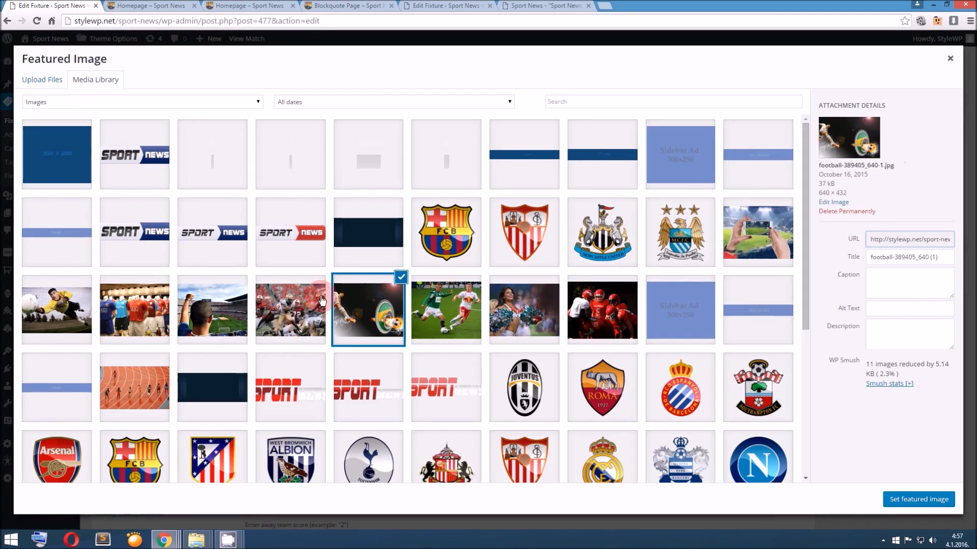
pyautogui.click(903, 499)
pyautogui.scroll(5, 808, 432)
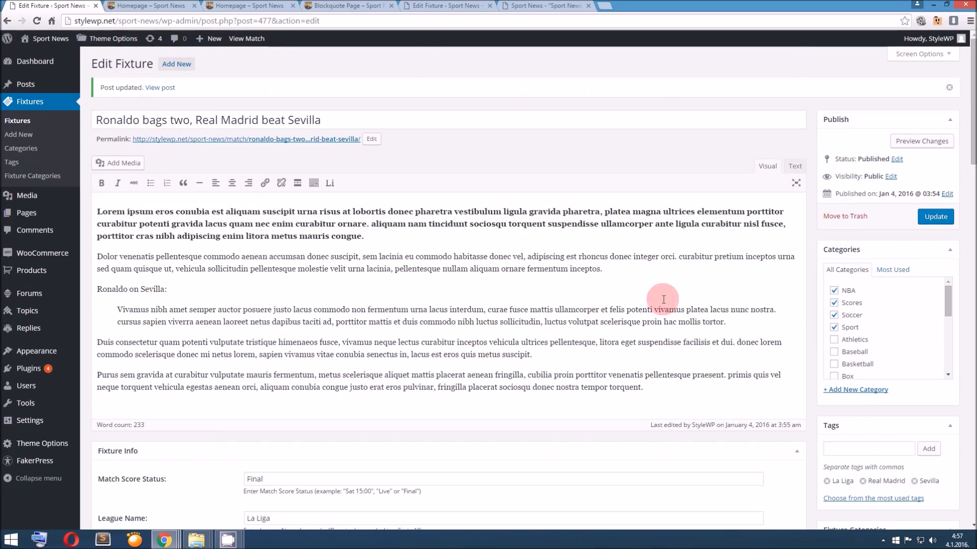
# Look up the recommended image size for the theme in the documentation's Images section
pyautogui.click(443, 6)
pyautogui.click(544, 6)
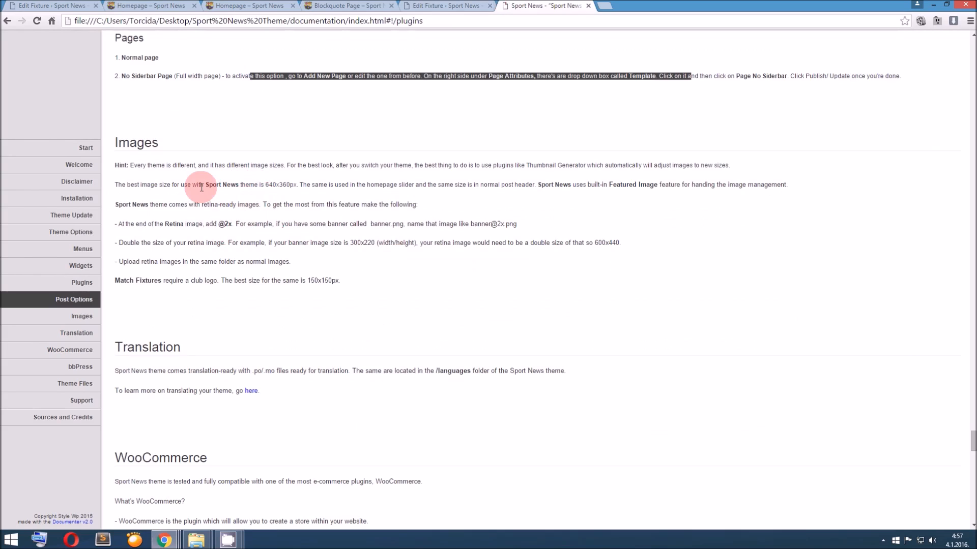
pyautogui.moveTo(238, 185); pyautogui.dragTo(295, 187)
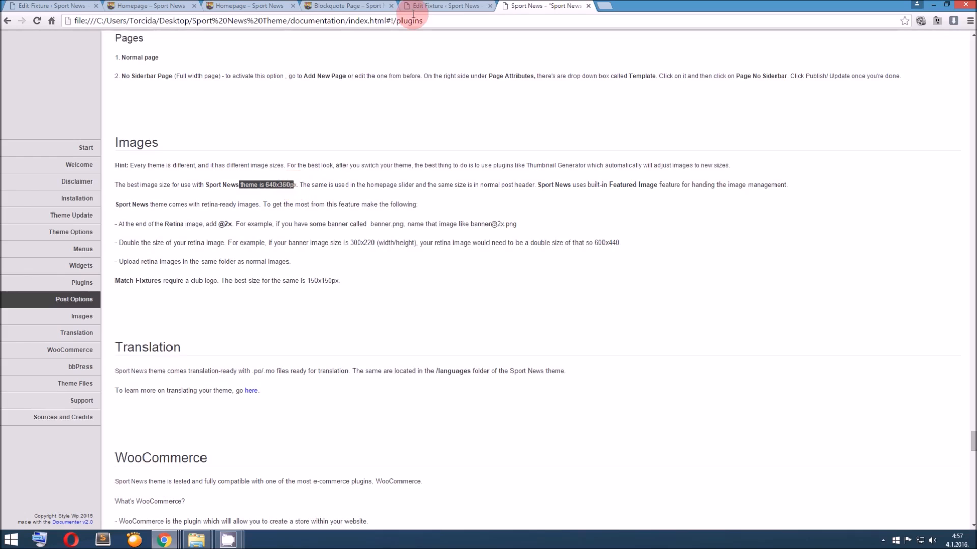
# Open the Rodgers, Packers silence Wilson post from the homepage slider and examine its header image
pyautogui.click(430, 6)
pyautogui.click(256, 5)
pyautogui.scroll(10, 329, 148)
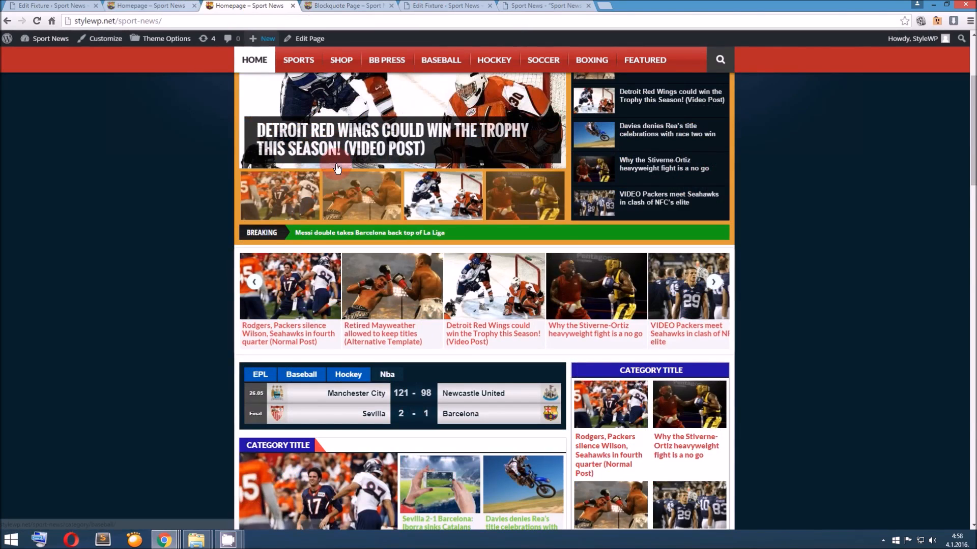
pyautogui.click(308, 197)
pyautogui.click(351, 151)
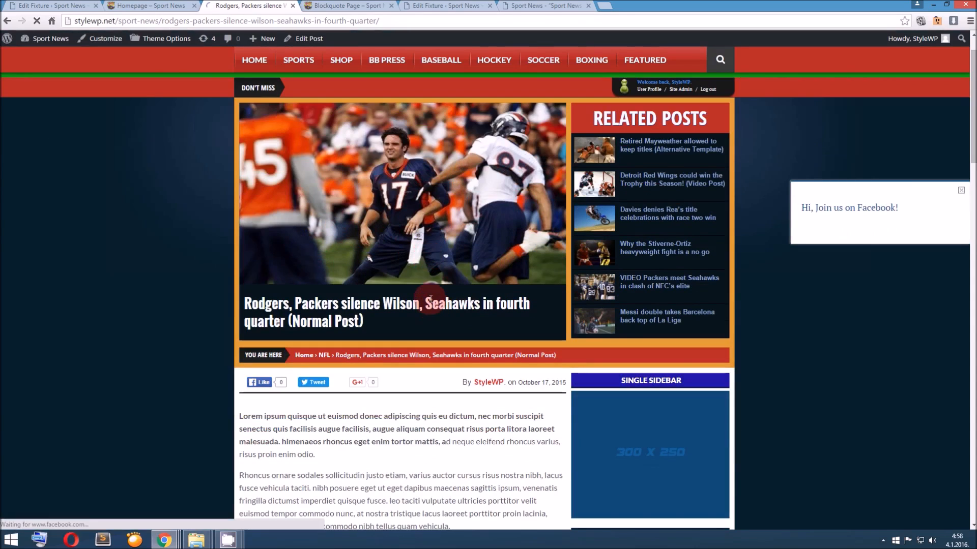
pyautogui.scroll(-1, 433, 288)
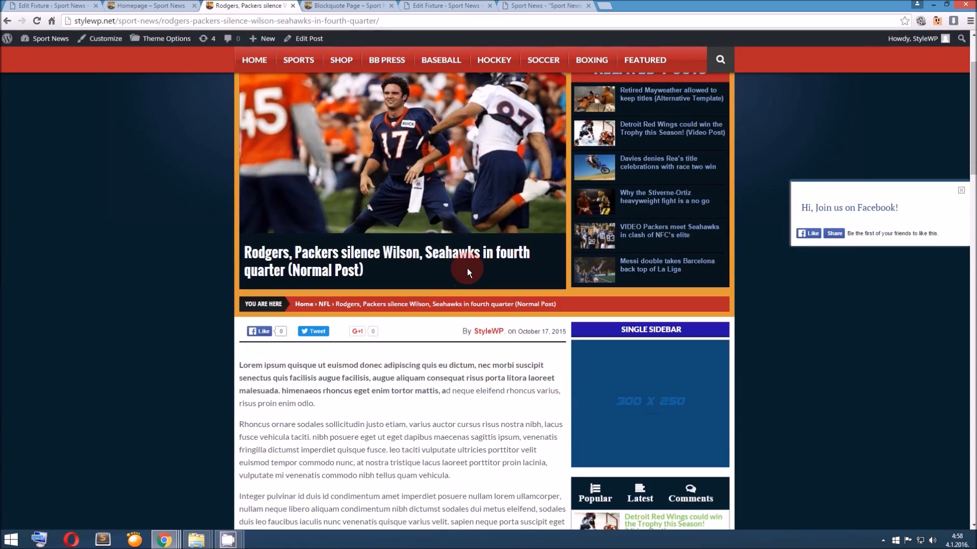
# Recheck the recommended image height in the documentation and read on through the Translation and WooCommerce sections
pyautogui.click(539, 6)
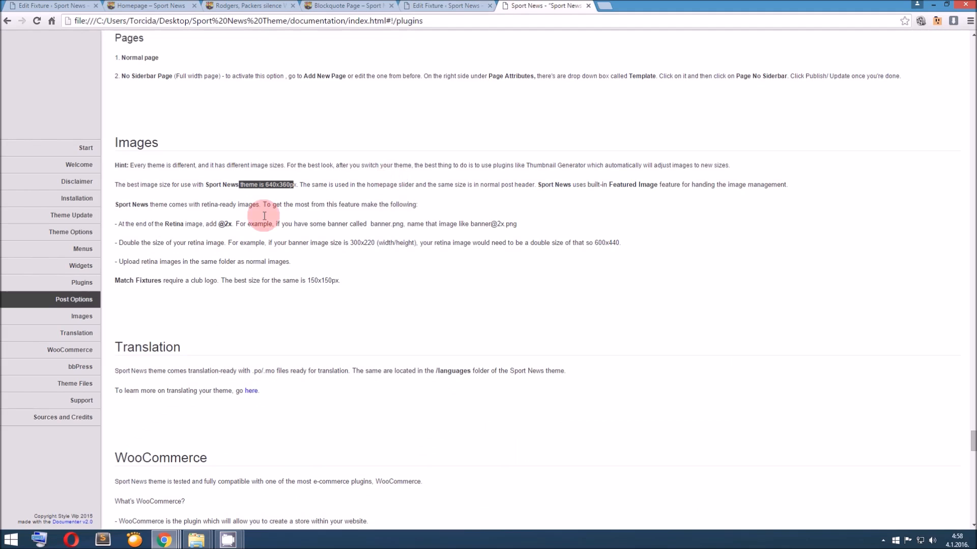
pyautogui.moveTo(279, 185); pyautogui.dragTo(294, 185)
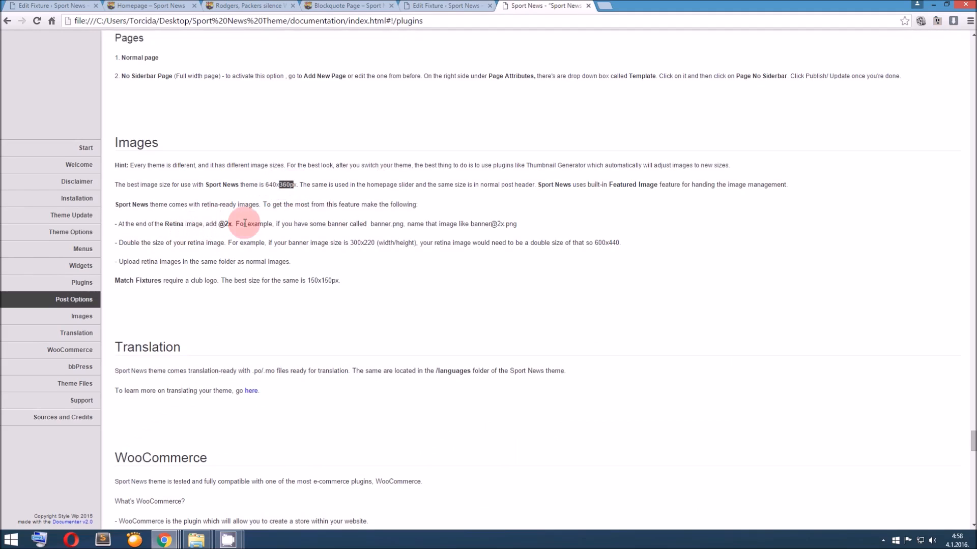
pyautogui.scroll(-1, 339, 267)
pyautogui.scroll(-1, 339, 267)
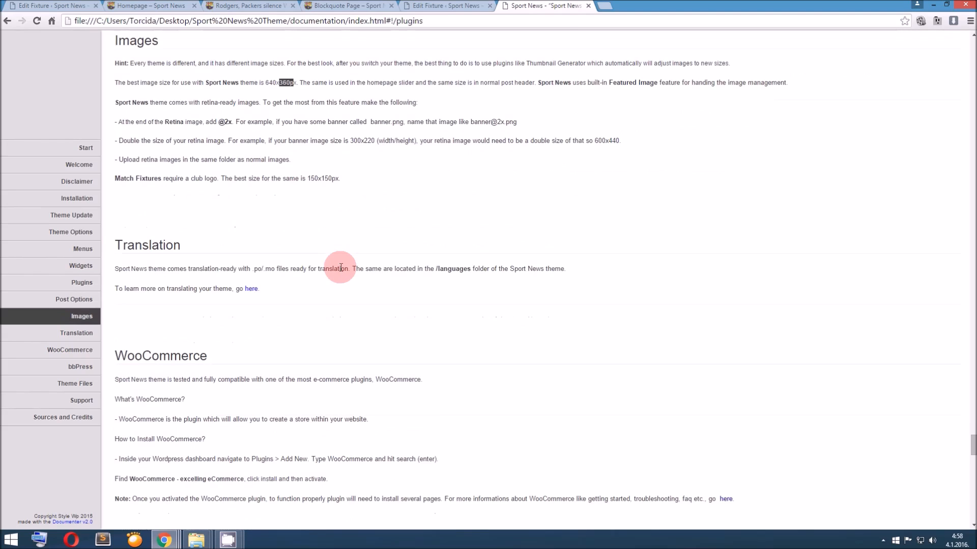
pyautogui.scroll(-2, 340, 267)
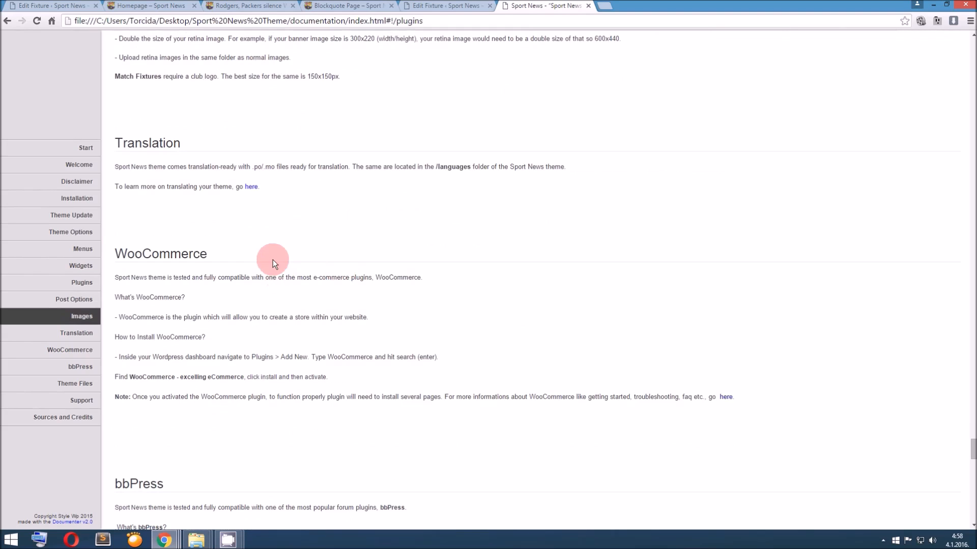
pyautogui.scroll(-1, 273, 261)
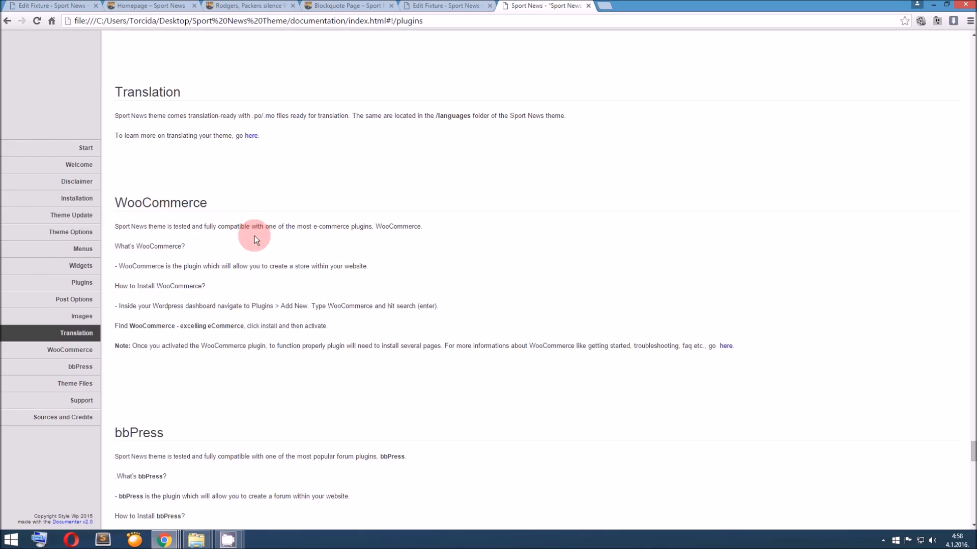
# Open the site's Shop page and look over its product grid and sidebar
pyautogui.click(269, 6)
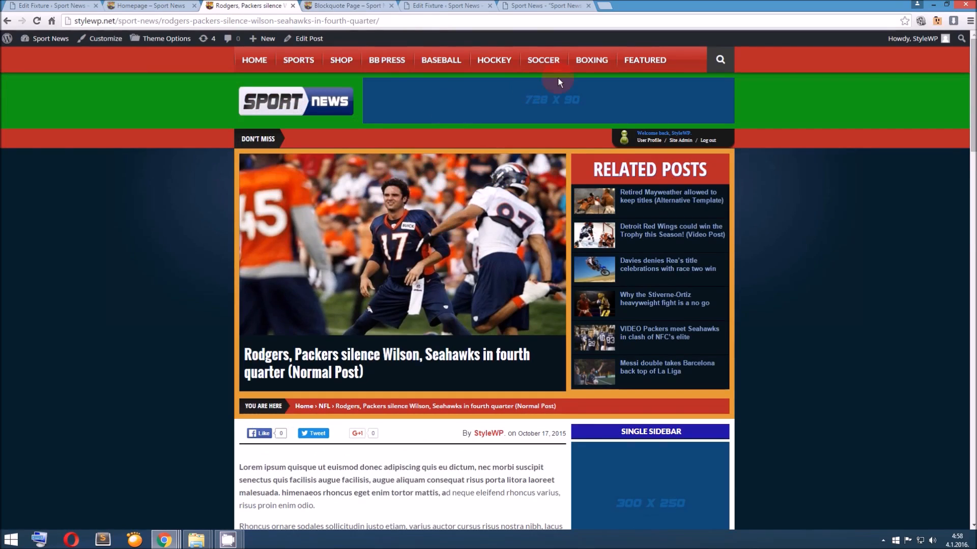
pyautogui.click(344, 61)
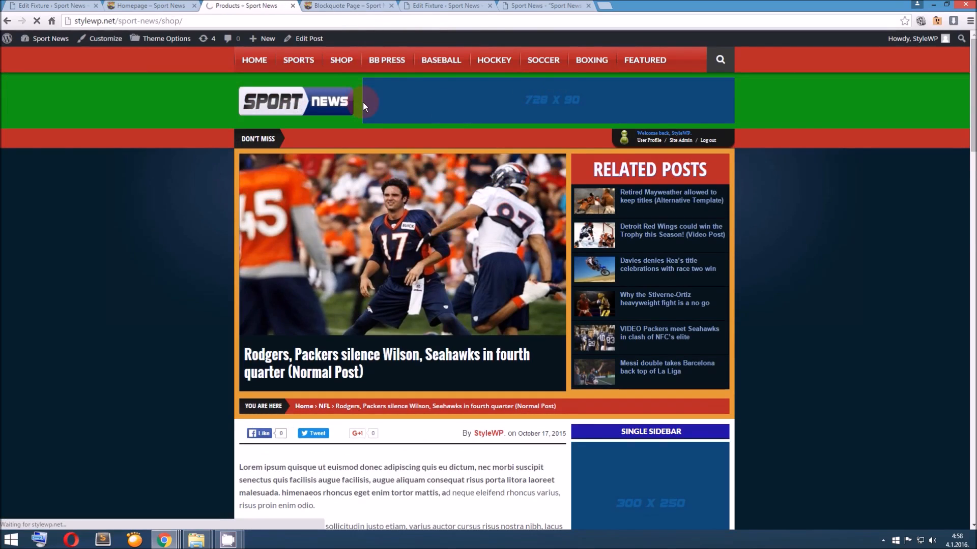
pyautogui.scroll(-5, 368, 111)
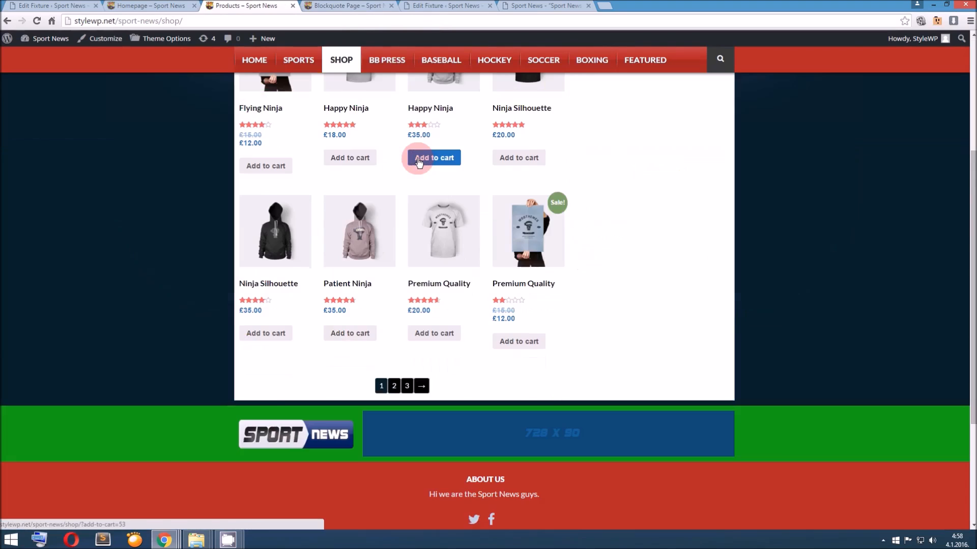
pyautogui.scroll(5, 421, 164)
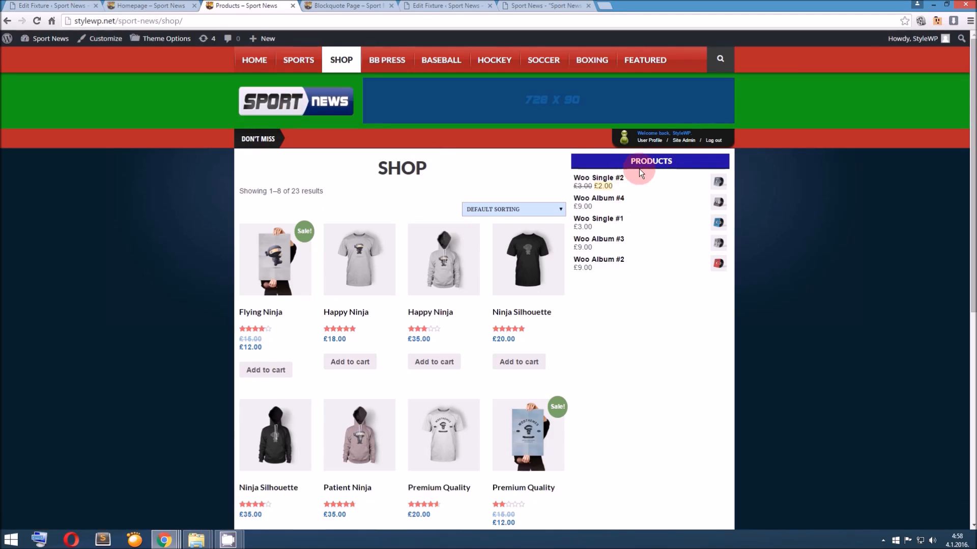
# Open the Widgets administration page and expand the WooCommerce Sidebar area to inspect its widget
pyautogui.click(58, 4)
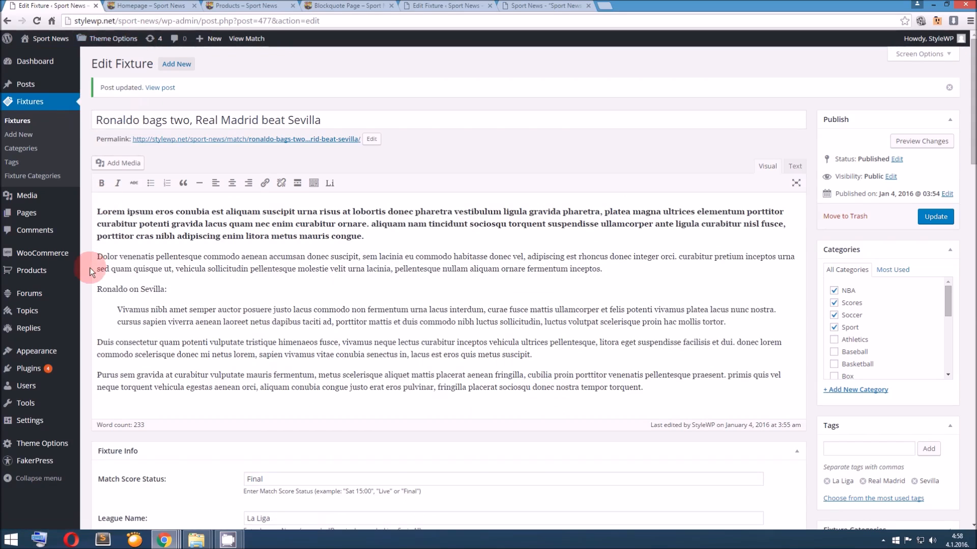
pyautogui.moveTo(61, 351)
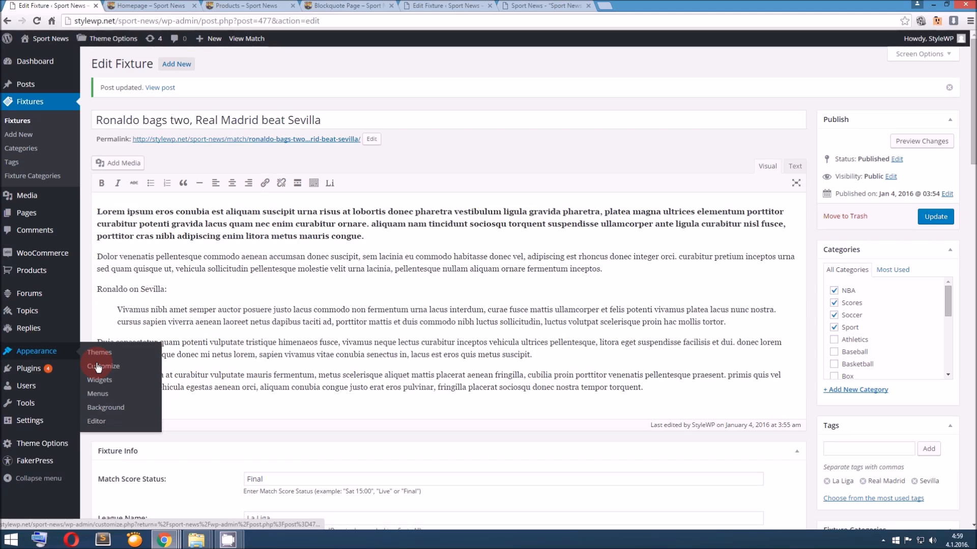
pyautogui.click(106, 383)
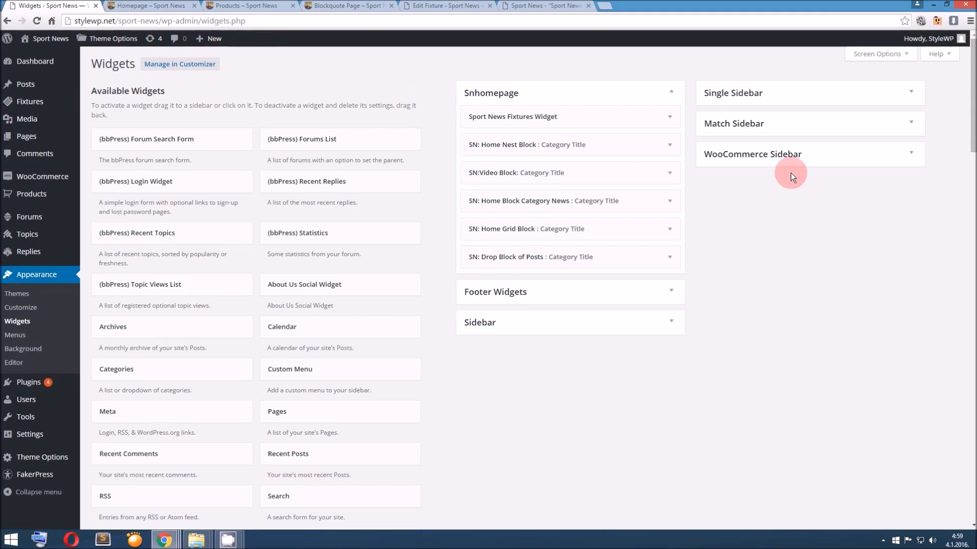
pyautogui.click(800, 162)
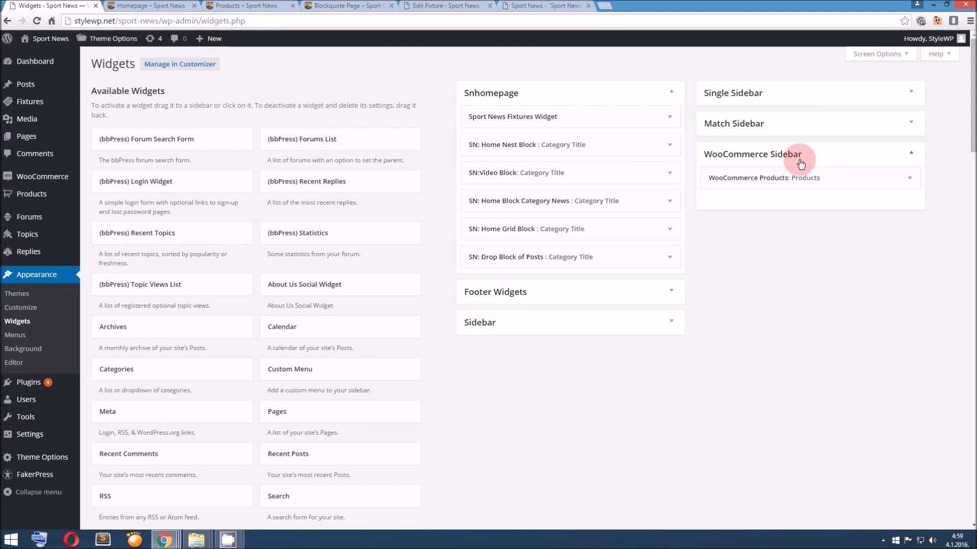
pyautogui.click(841, 183)
pyautogui.click(843, 181)
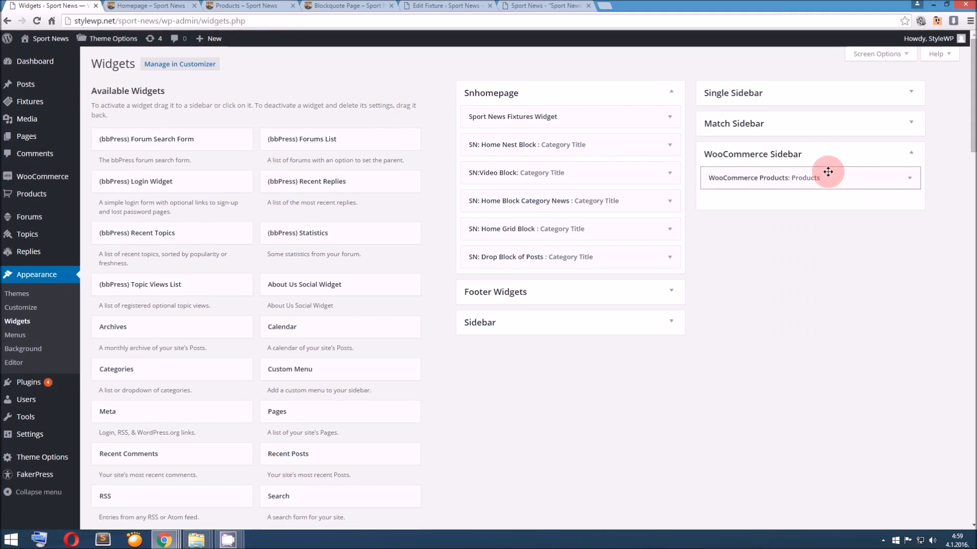
# Expand the Single Sidebar, Match Sidebar and Sidebar areas to inspect their assigned widgets
pyautogui.click(764, 97)
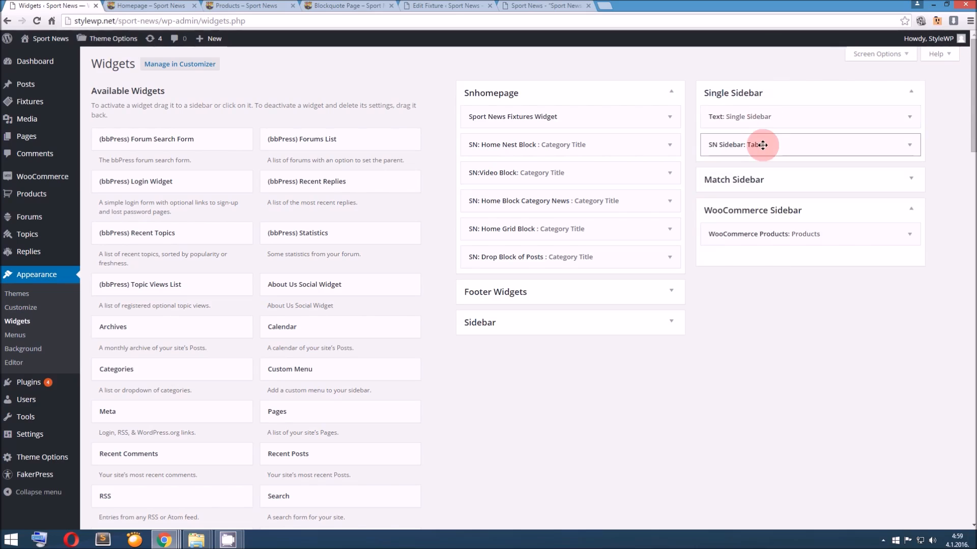
pyautogui.click(752, 179)
pyautogui.click(521, 328)
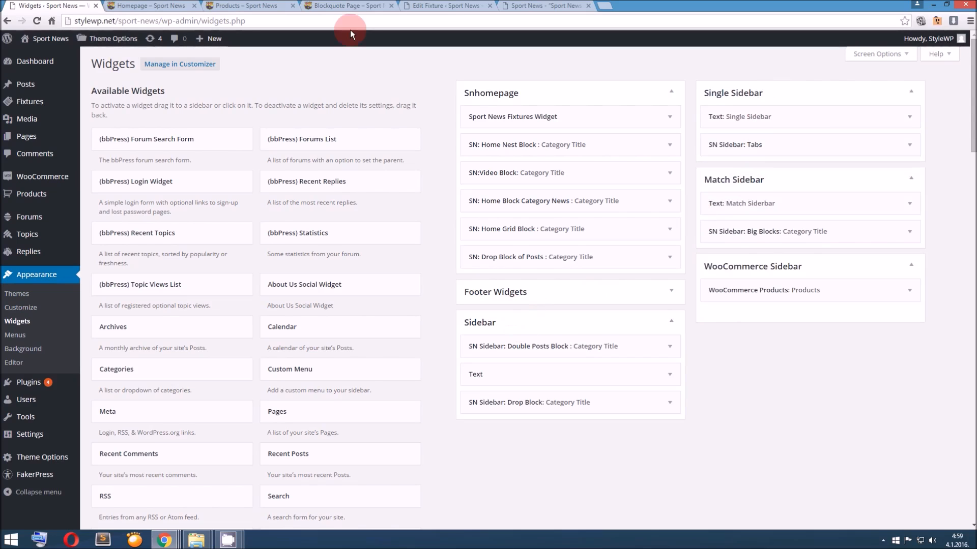
# Close the Newcastle United fixture editor and Blockquote Page tabs, and return to the Shop page
pyautogui.click(359, 5)
pyautogui.click(456, 6)
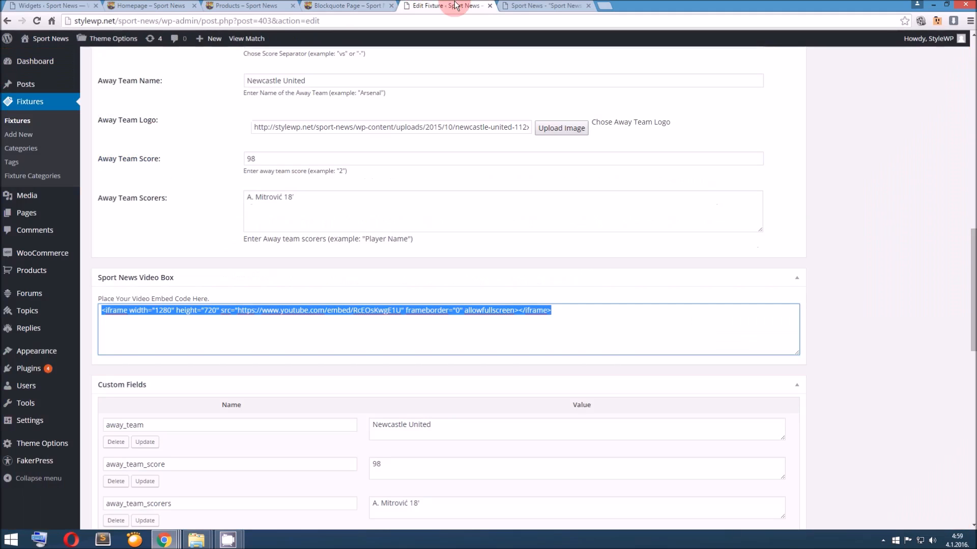
pyautogui.click(490, 6)
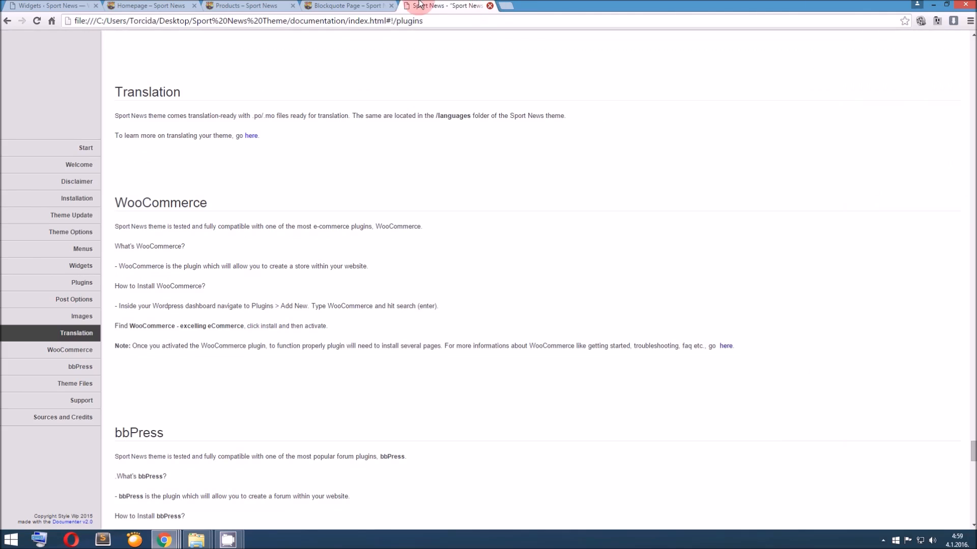
pyautogui.click(351, 6)
pyautogui.click(391, 6)
pyautogui.click(235, 6)
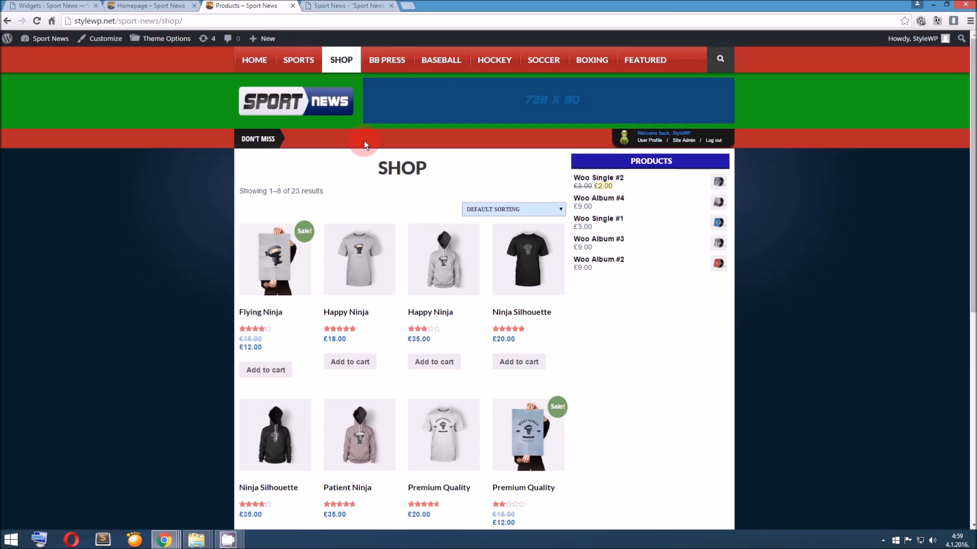
# Open the £18.00 Happy Ninja T-shirt product page from the Shop page and look over its description, related products and sidebar
pyautogui.scroll(-2, 407, 223)
pyautogui.click(348, 211)
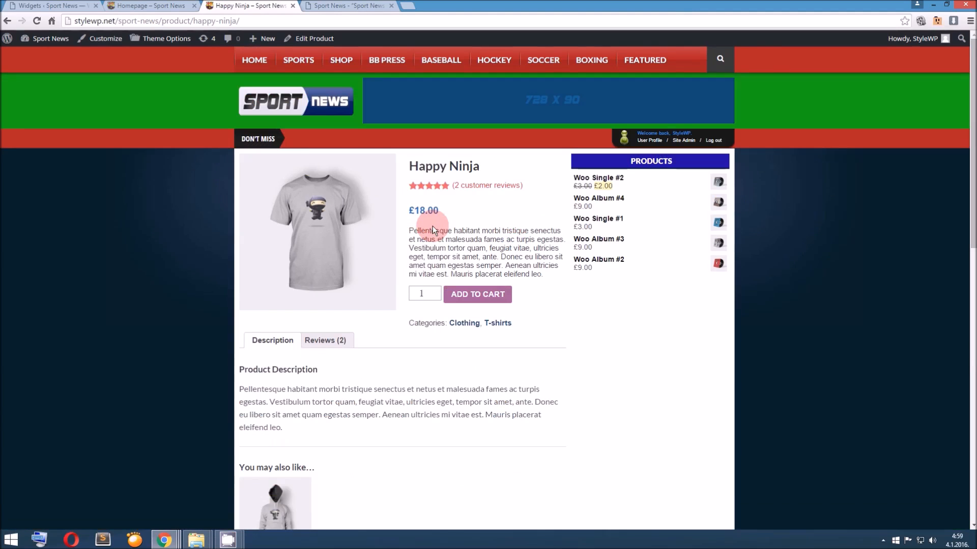
pyautogui.scroll(-5, 432, 226)
pyautogui.scroll(-4, 432, 226)
pyautogui.scroll(9, 433, 228)
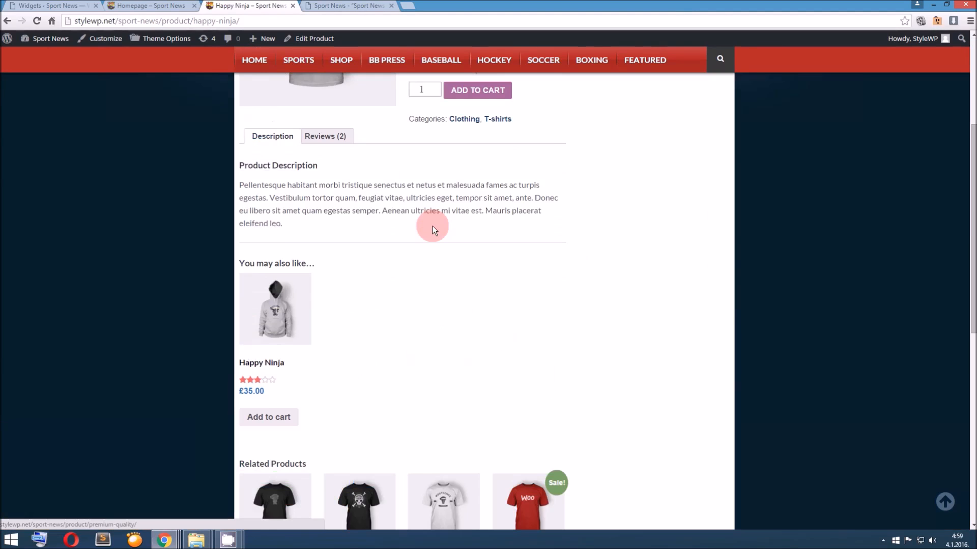
pyautogui.scroll(-2, 581, 316)
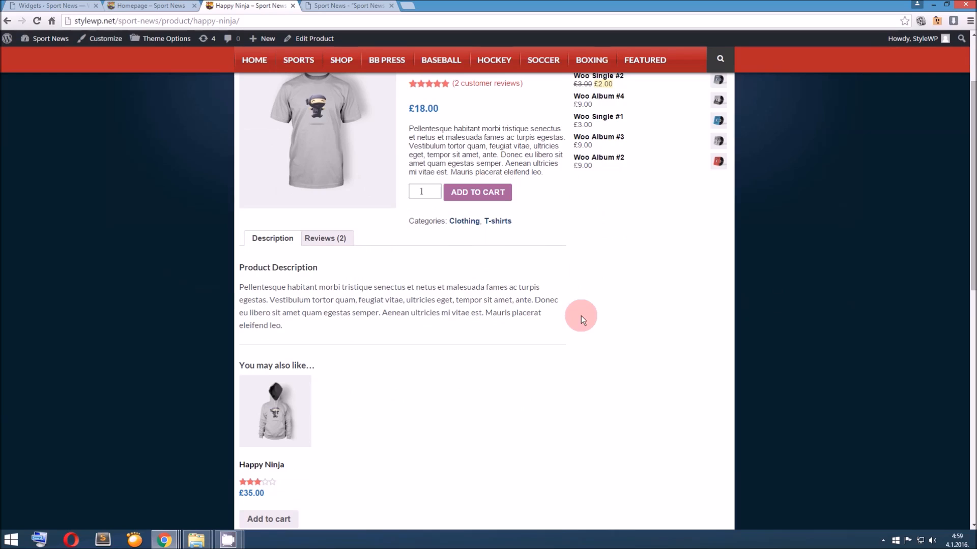
# Read the documentation's WooCommerce and bbPress sections, and look over the site's BB Press forum page
pyautogui.click(347, 7)
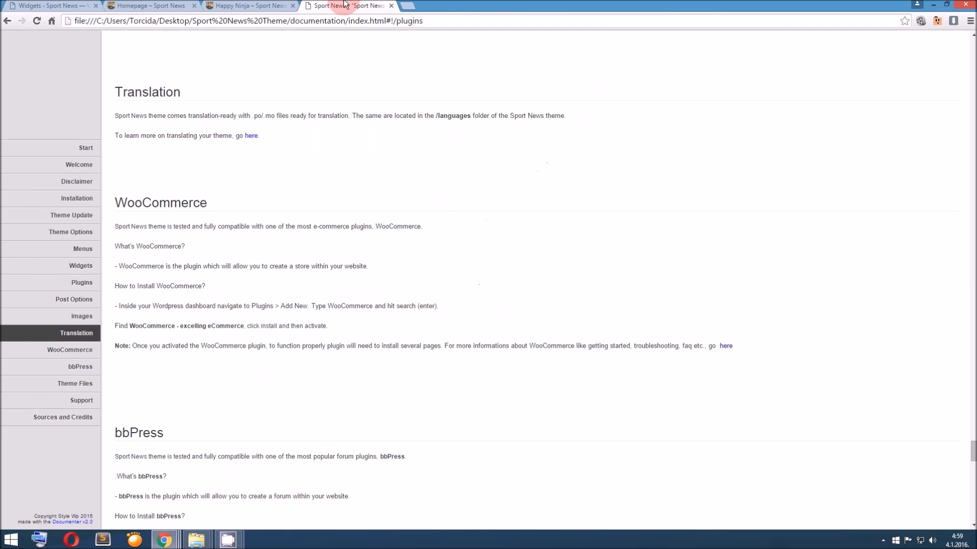
pyautogui.scroll(-4, 379, 111)
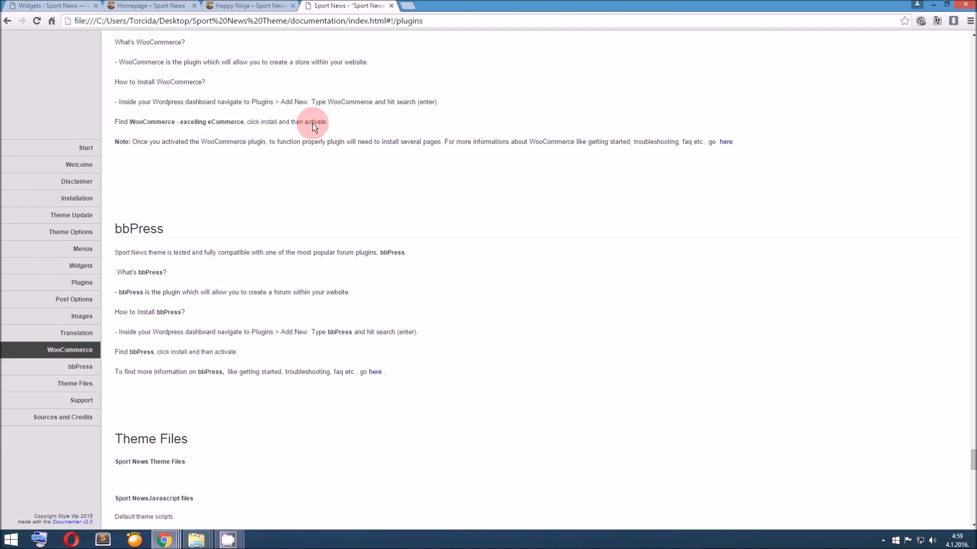
pyautogui.click(250, 6)
pyautogui.click(388, 62)
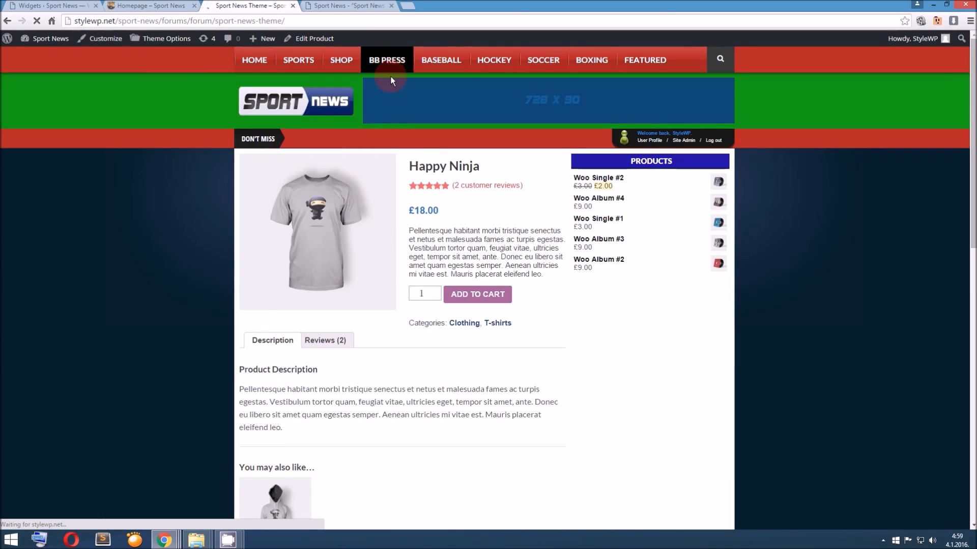
pyautogui.scroll(-2, 389, 77)
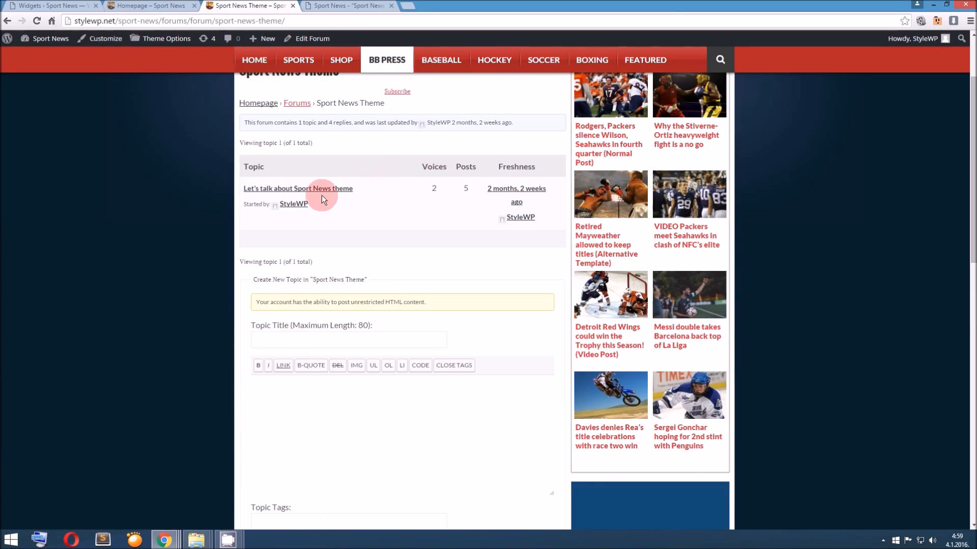
pyautogui.scroll(-6, 371, 199)
pyautogui.scroll(5, 373, 199)
pyautogui.scroll(3, 373, 199)
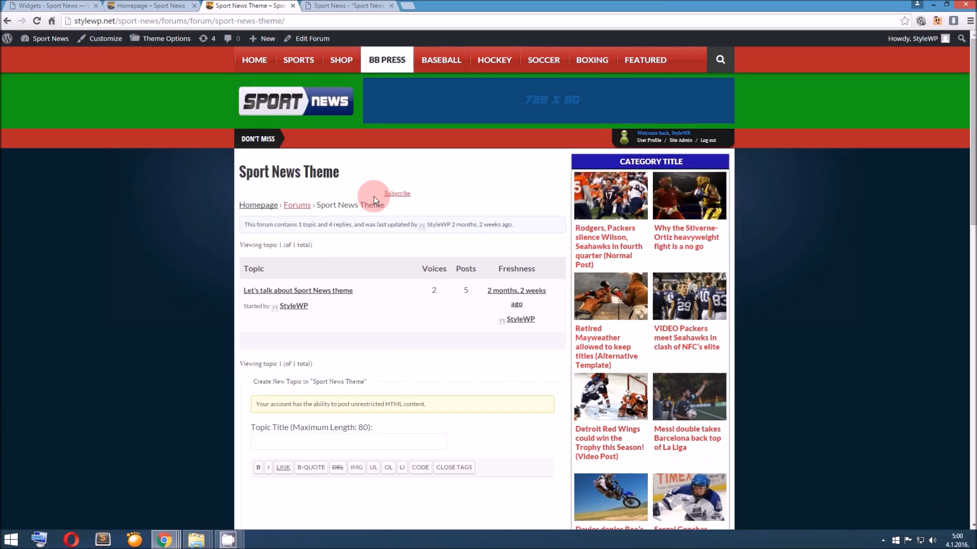
# Open the forum topic "Let's talk about Sport News theme" and look through its replies with embedded images and videos
pyautogui.click(316, 290)
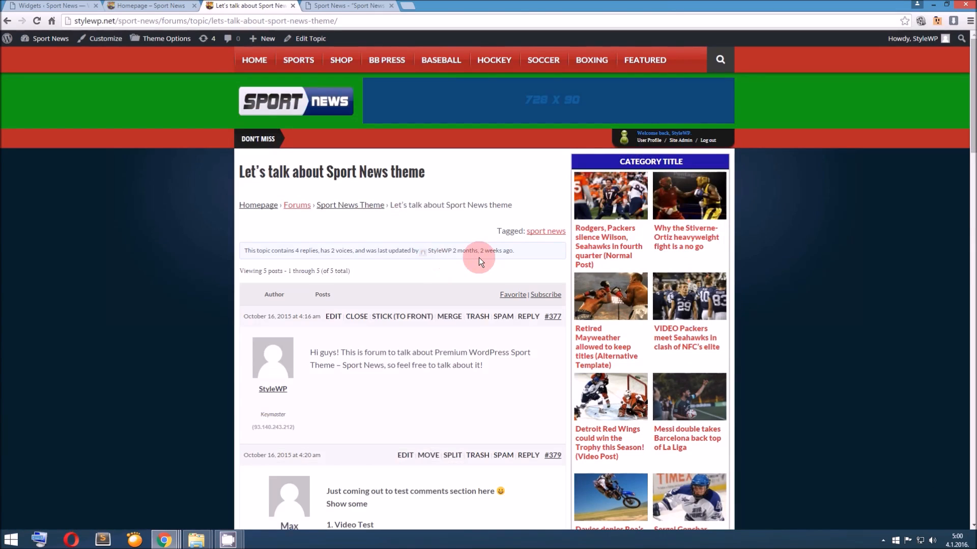
pyautogui.scroll(-8, 478, 257)
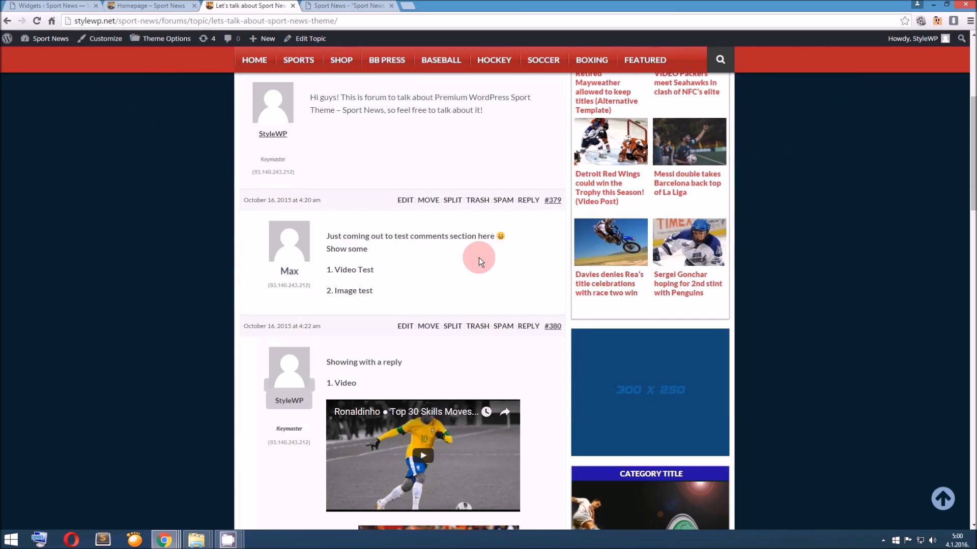
pyautogui.scroll(-6, 478, 263)
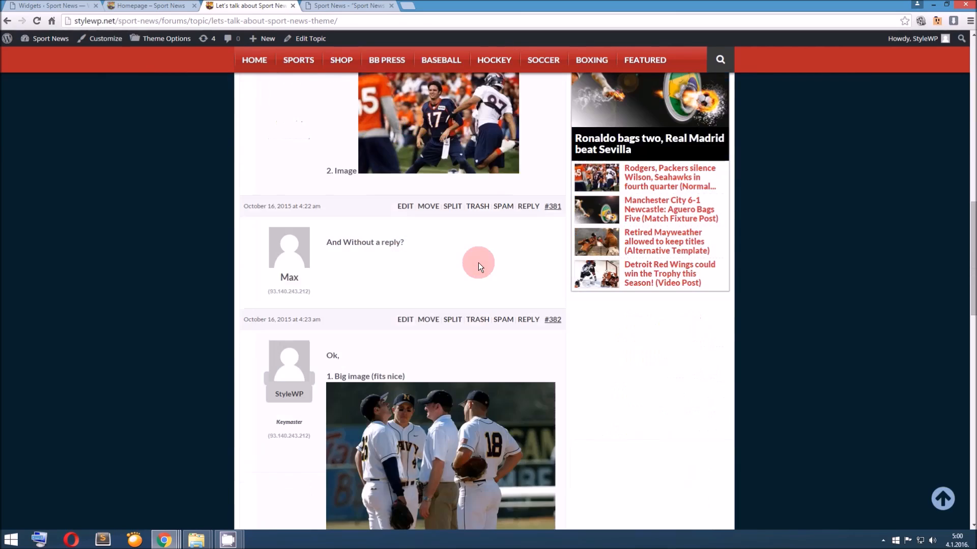
pyautogui.scroll(-7, 479, 262)
pyautogui.scroll(3, 478, 263)
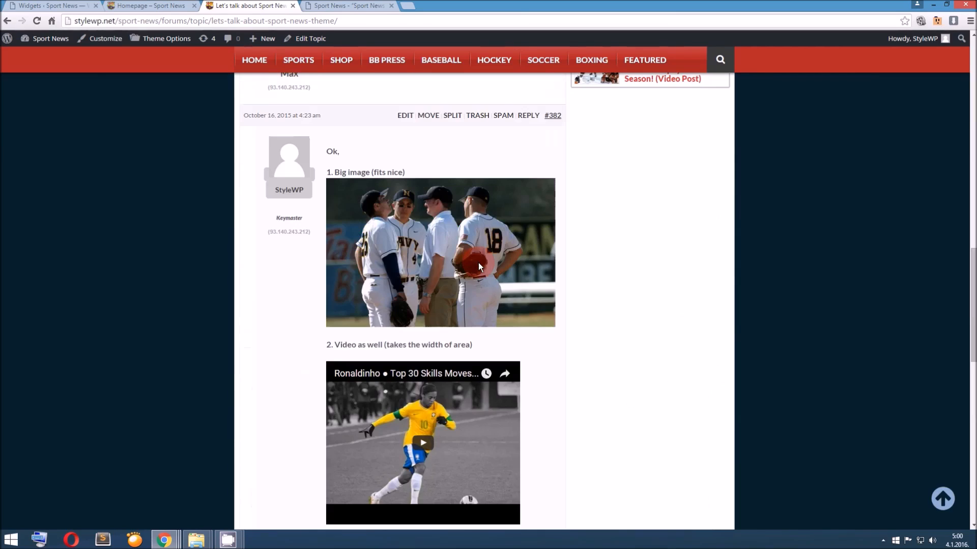
pyautogui.scroll(16, 479, 262)
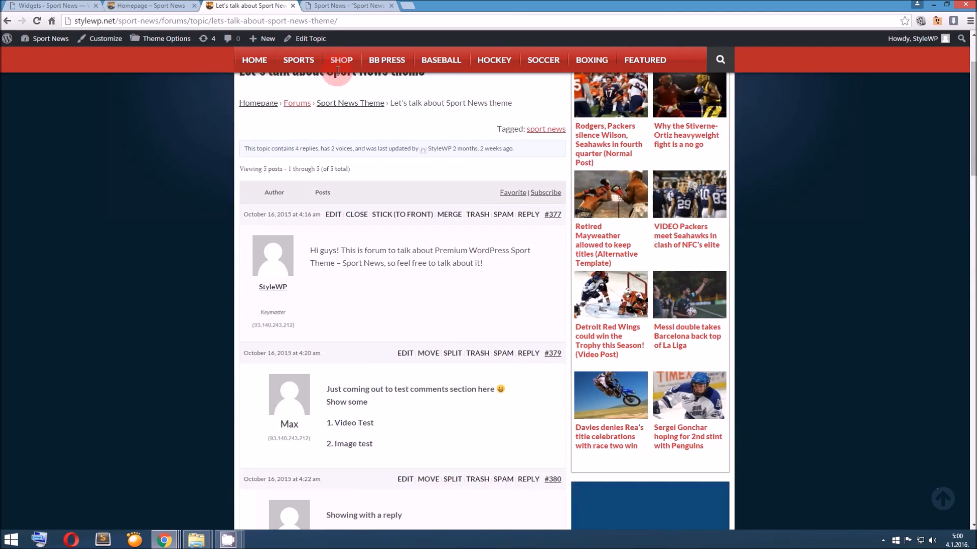
# Return to the documentation and highlight the WooCommerce and bbPress section headings
pyautogui.click(349, 6)
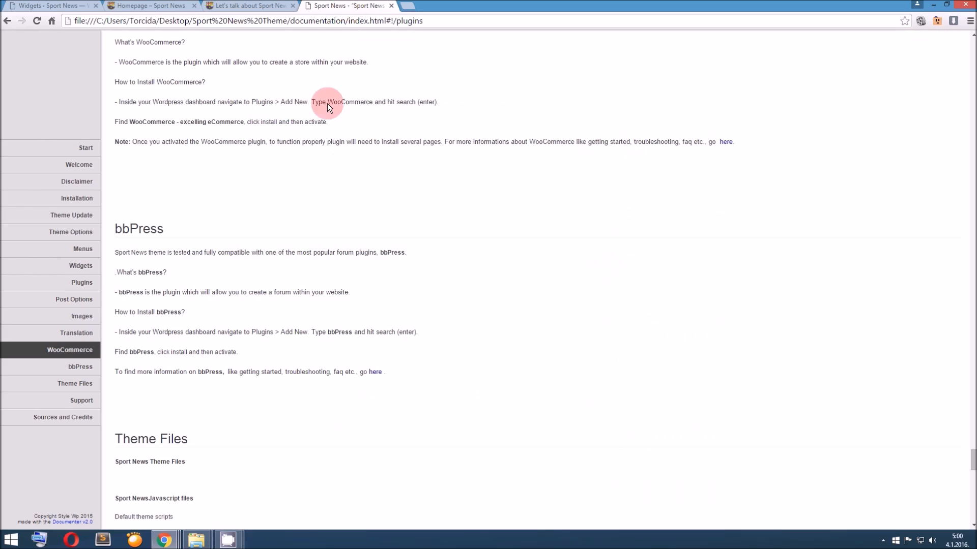
pyautogui.scroll(2, 356, 209)
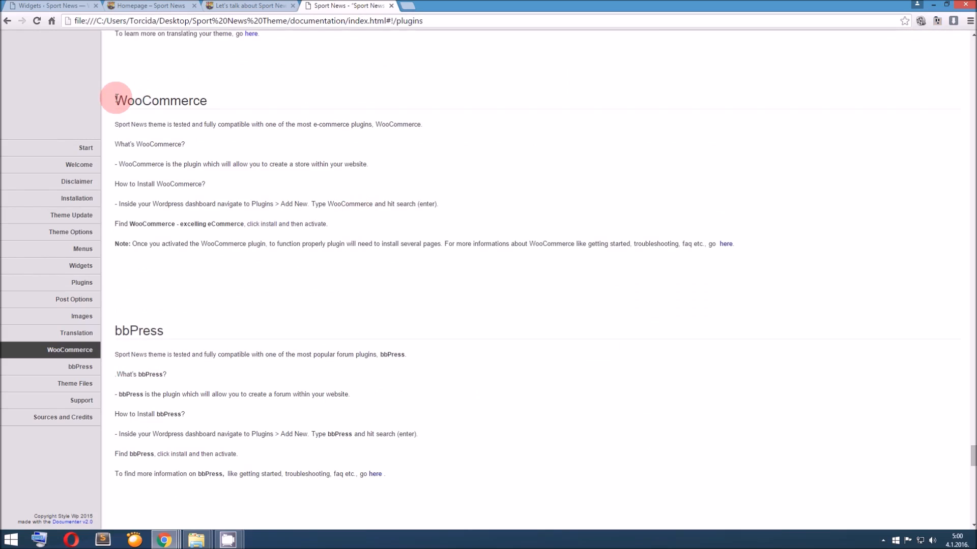
pyautogui.moveTo(116, 98); pyautogui.dragTo(257, 98)
pyautogui.moveTo(114, 330); pyautogui.dragTo(198, 335)
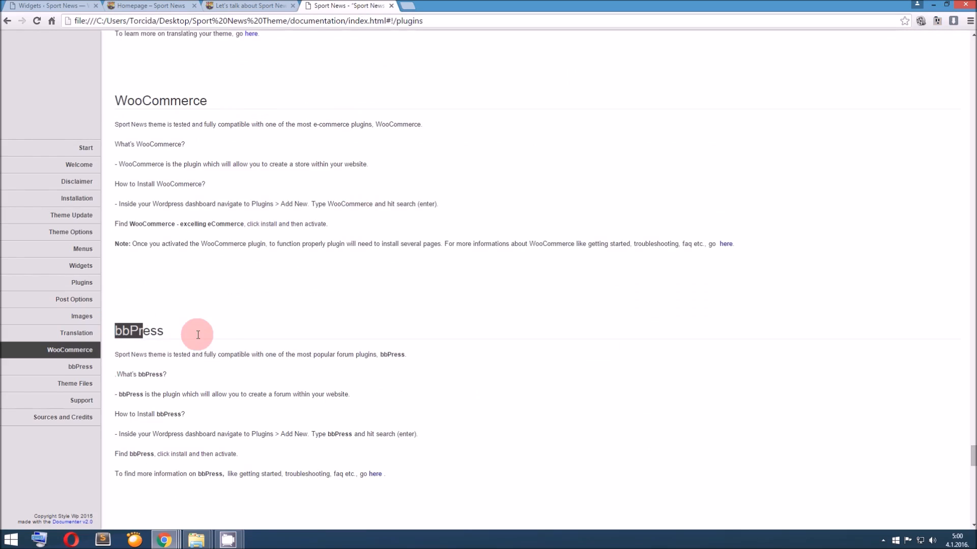
# Look through the documentation's Theme Files, Support, and Sources and Credits sections
pyautogui.scroll(-6, 247, 313)
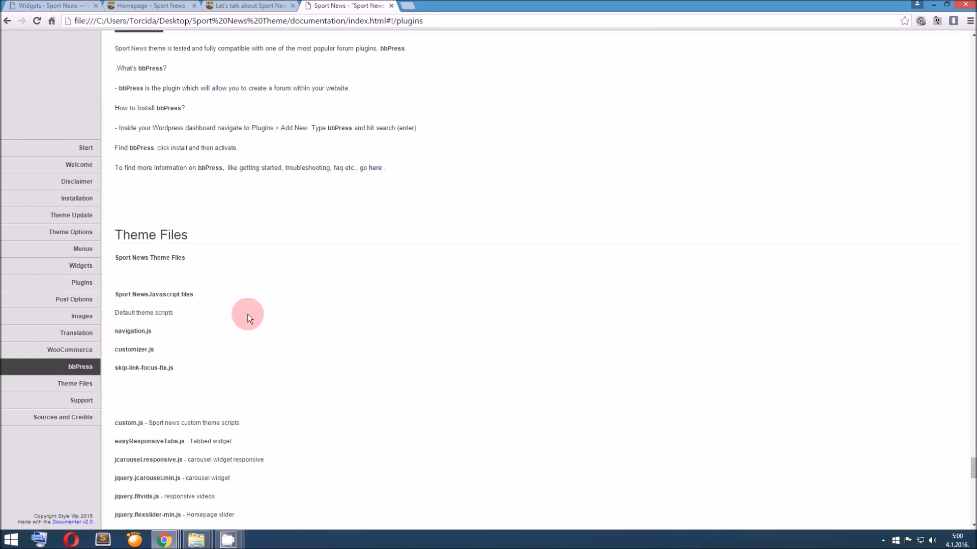
pyautogui.scroll(-3, 247, 313)
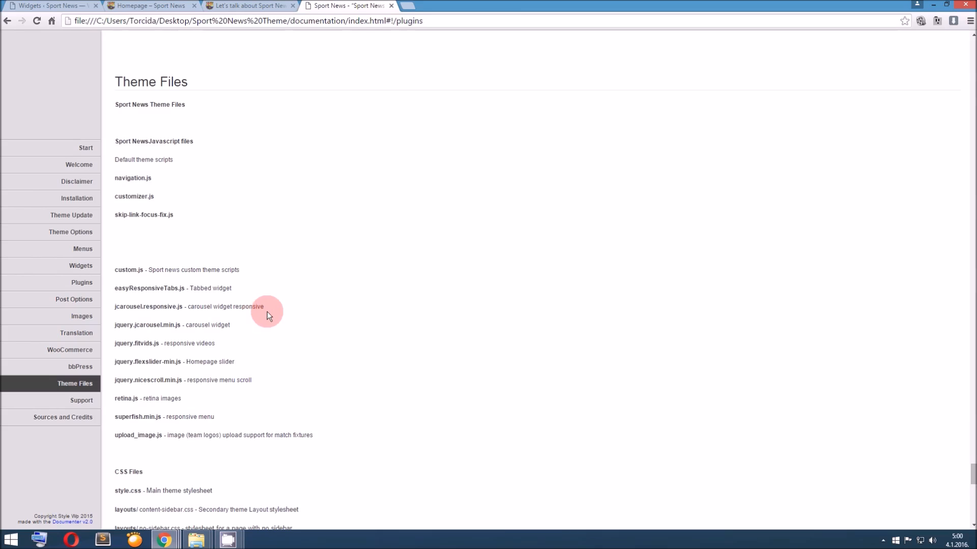
pyautogui.scroll(-2, 267, 311)
pyautogui.scroll(-4, 267, 311)
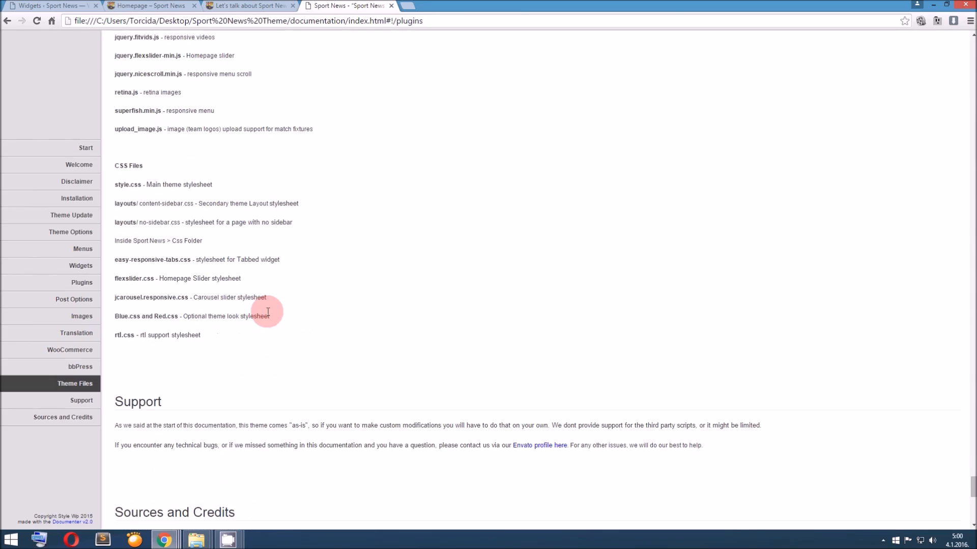
pyautogui.scroll(-6, 268, 312)
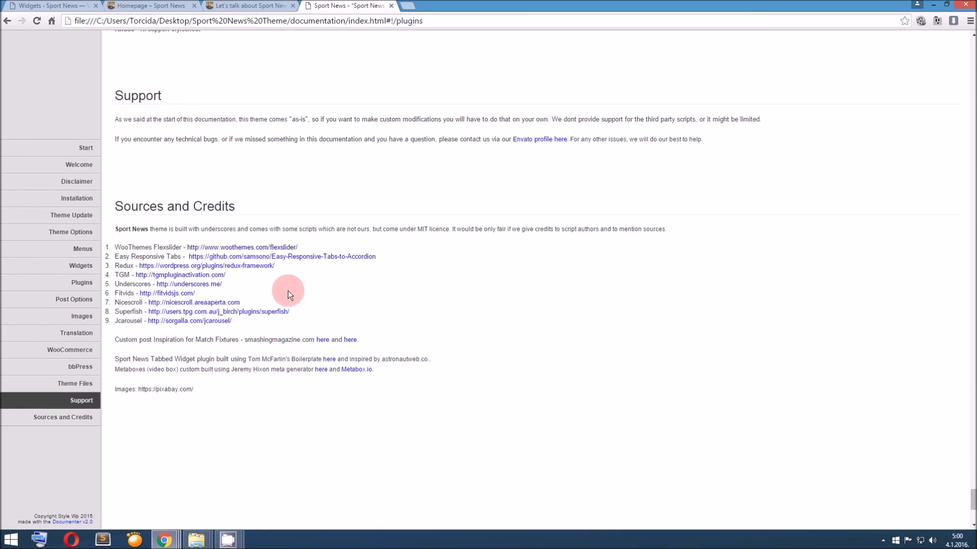
pyautogui.scroll(-4, 292, 292)
pyautogui.scroll(6, 292, 292)
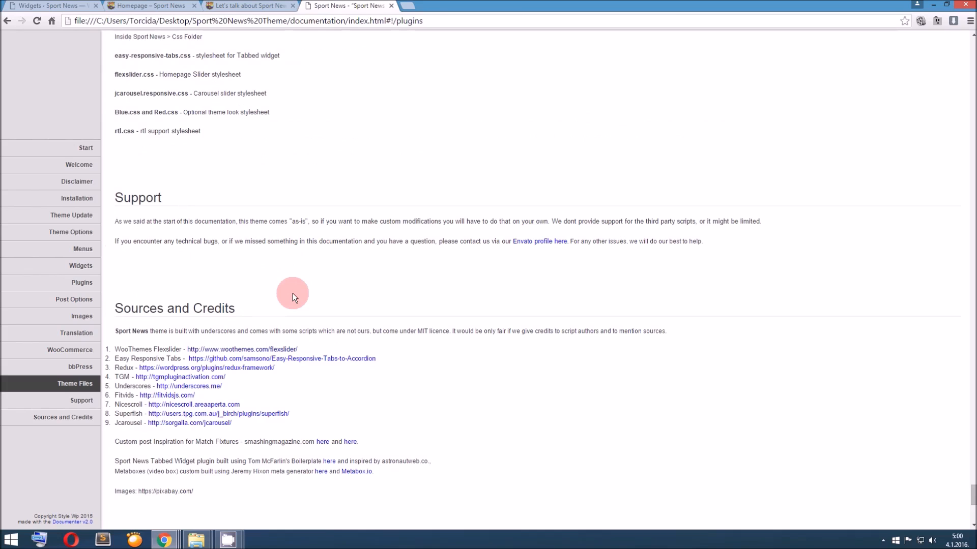
pyautogui.scroll(8, 292, 293)
pyautogui.scroll(7, 291, 294)
# Go back to the start of the documentation, review the Welcome and Disclaimer sections, and highlight the Disclaimer heading
pyautogui.moveTo(972, 458); pyautogui.dragTo(960, 54)
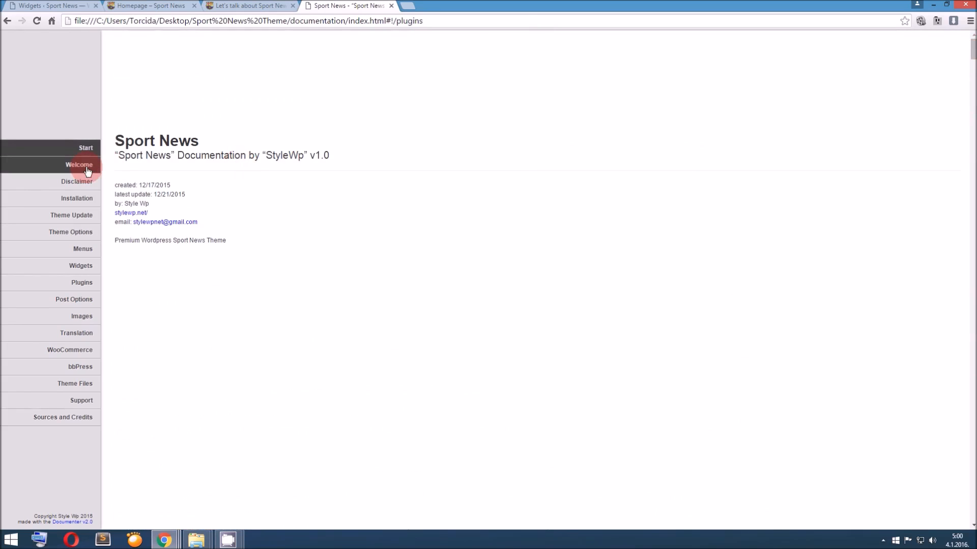
pyautogui.scroll(-5, 229, 178)
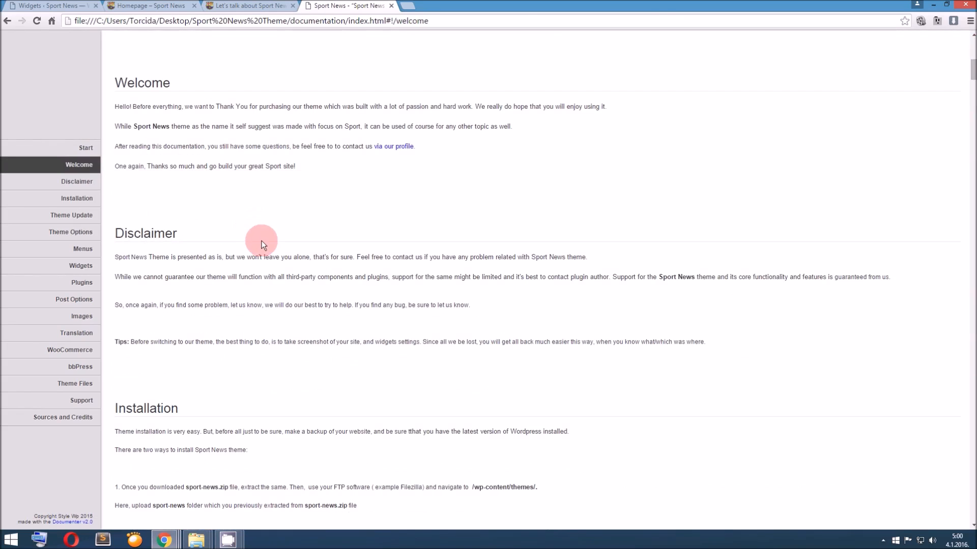
pyautogui.scroll(-2, 261, 240)
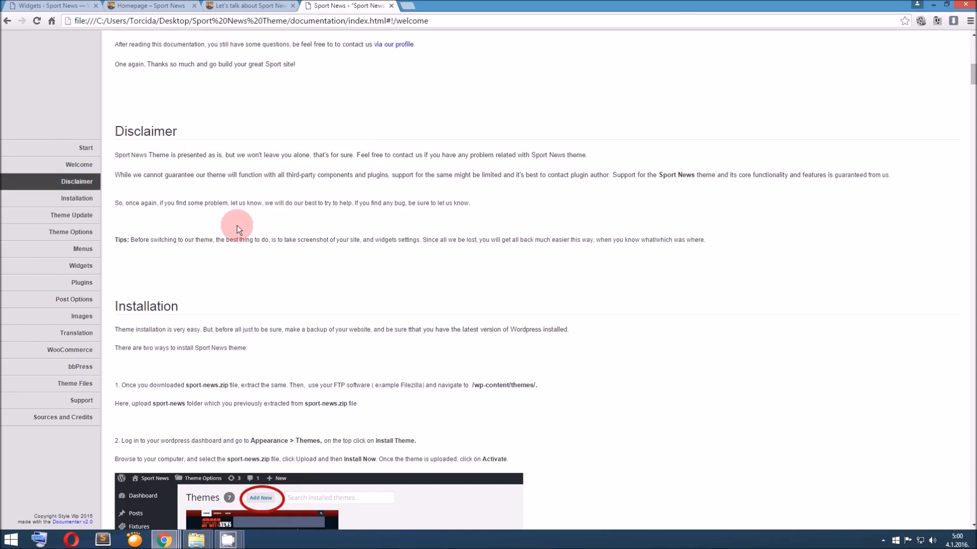
pyautogui.moveTo(109, 131); pyautogui.dragTo(206, 127)
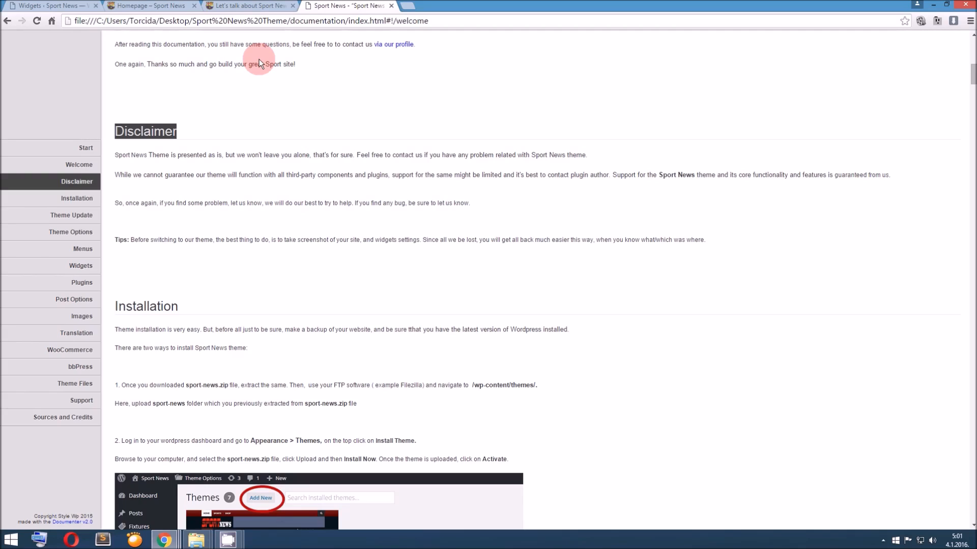
# Open the Sport News homepage in place of the forum topic and look over its category blocks, sidebar and footer
pyautogui.click(254, 5)
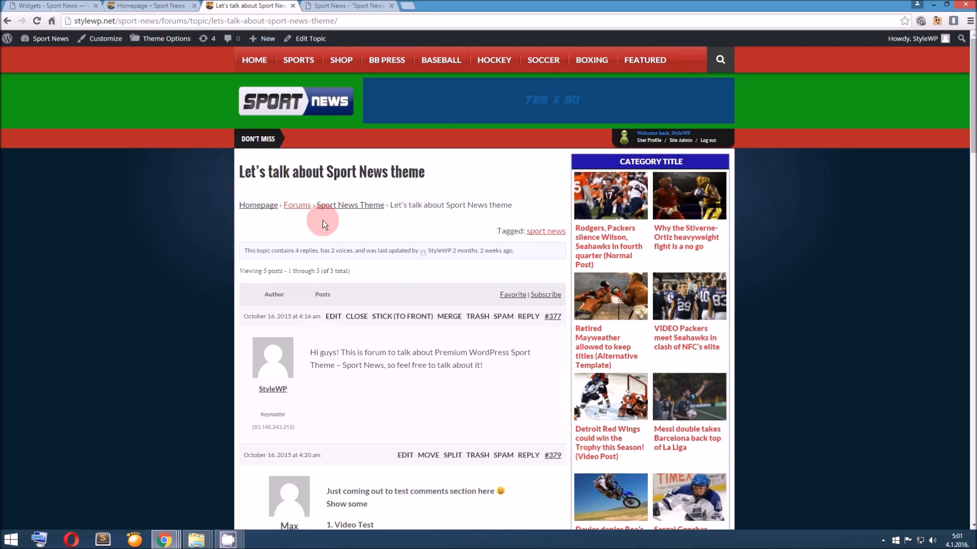
pyautogui.click(329, 111)
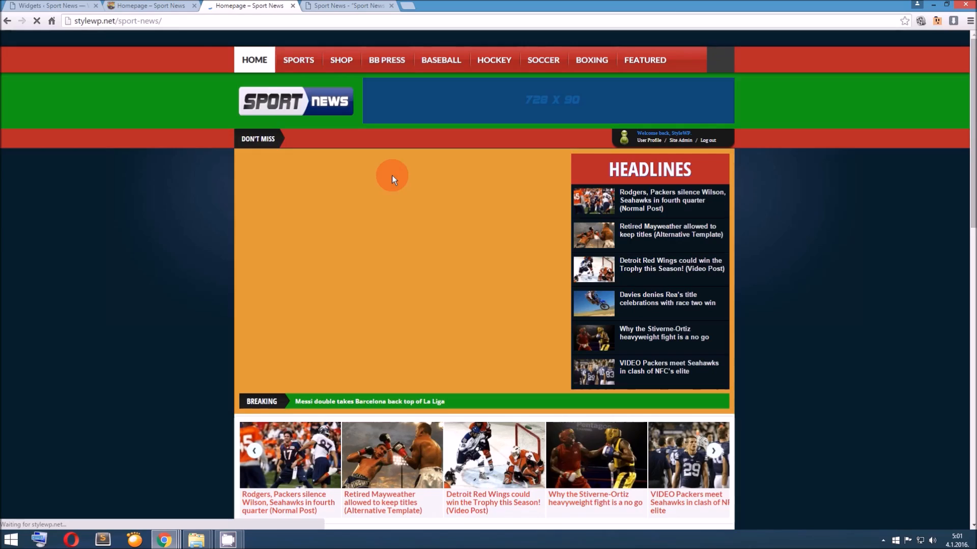
pyautogui.scroll(-7, 392, 177)
pyautogui.scroll(-20, 393, 178)
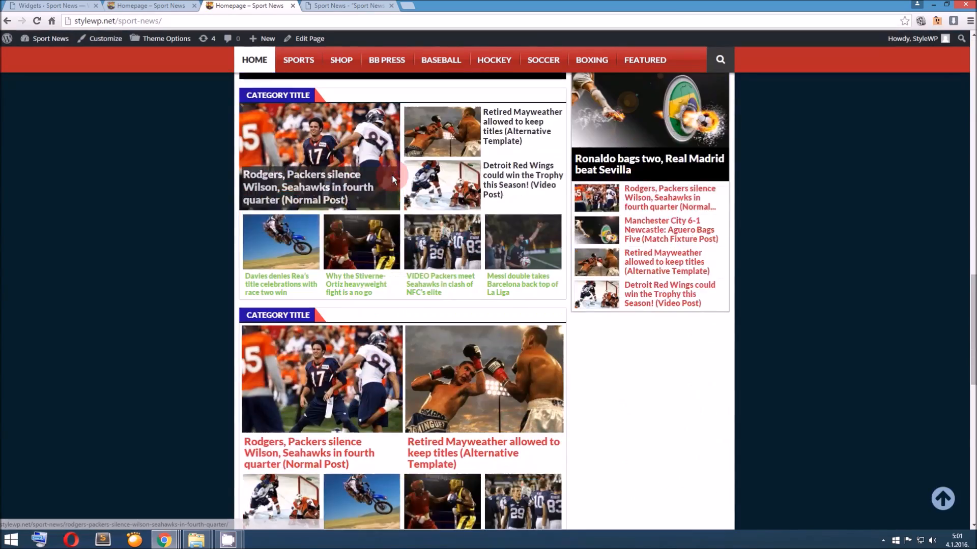
pyautogui.scroll(-2, 393, 179)
pyautogui.scroll(12, 393, 179)
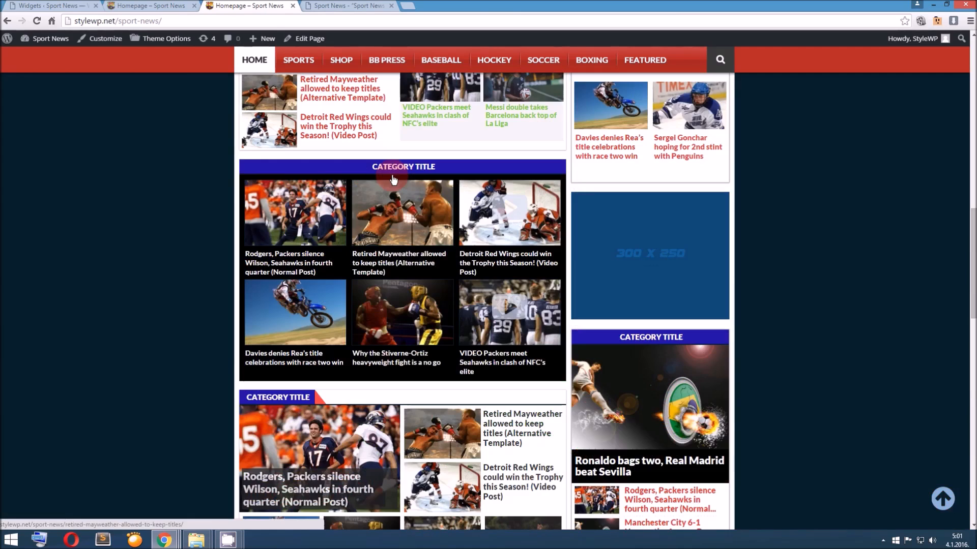
pyautogui.scroll(-1, 393, 179)
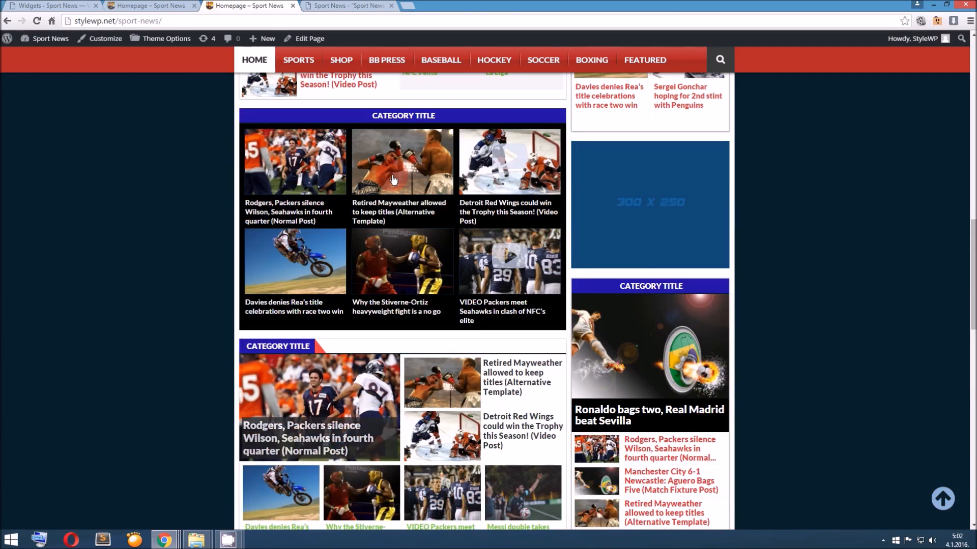
pyautogui.scroll(-1, 393, 179)
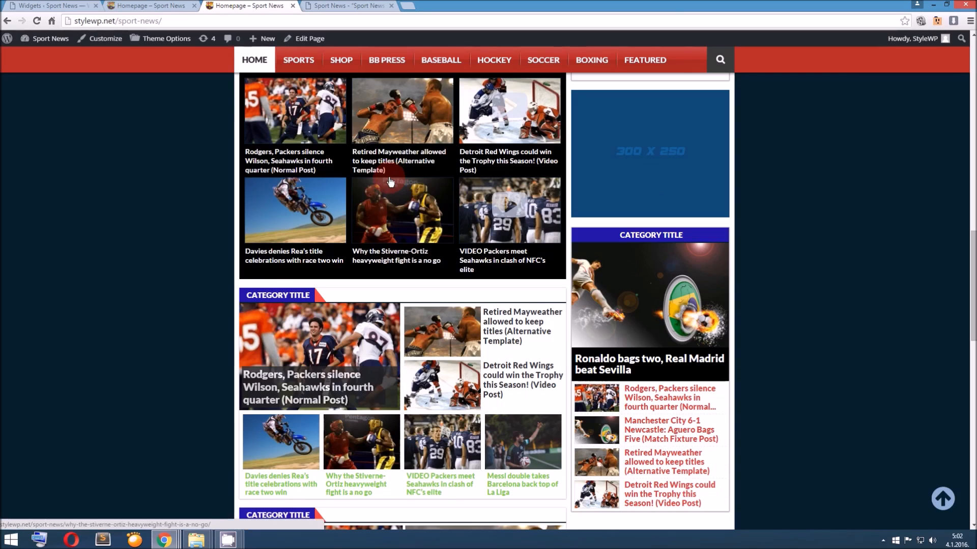
pyautogui.scroll(-2, 390, 182)
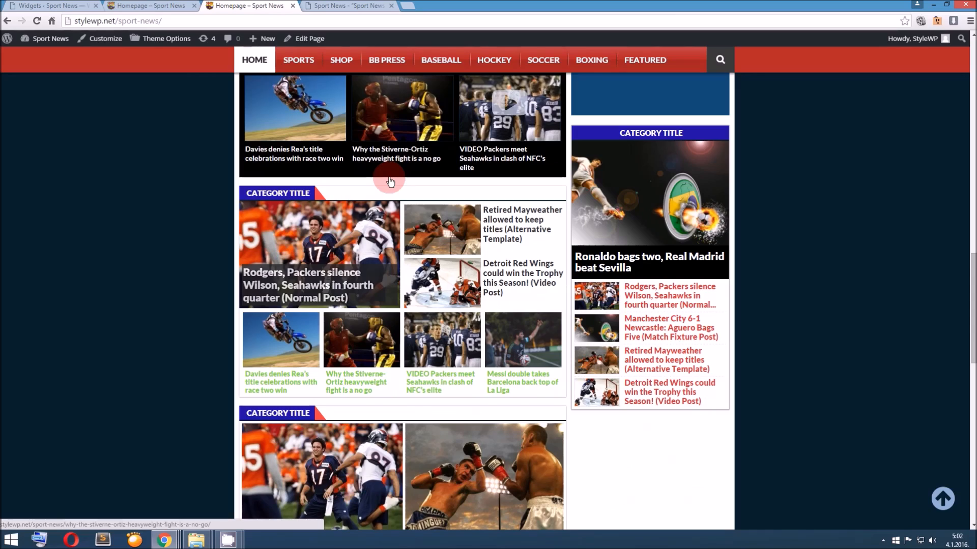
pyautogui.scroll(-12, 390, 181)
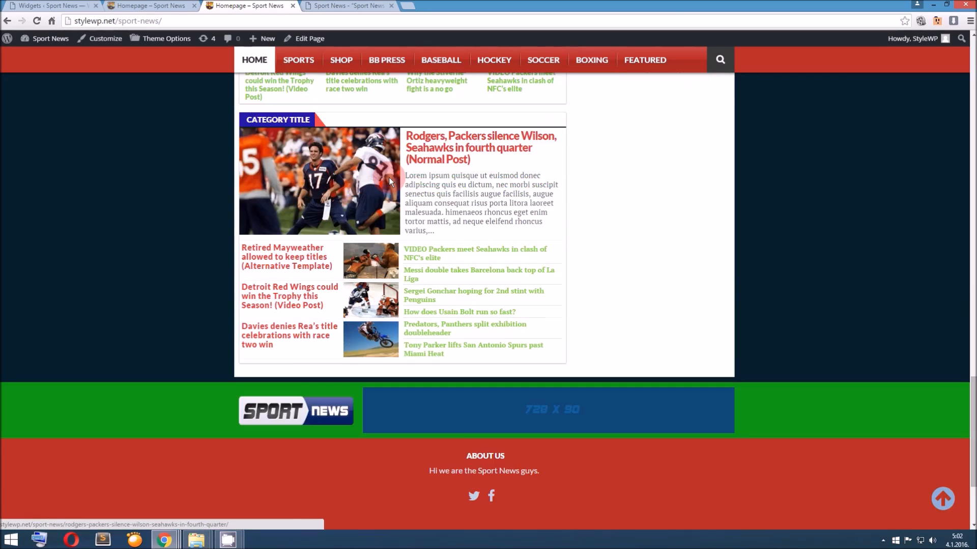
pyautogui.scroll(12, 389, 179)
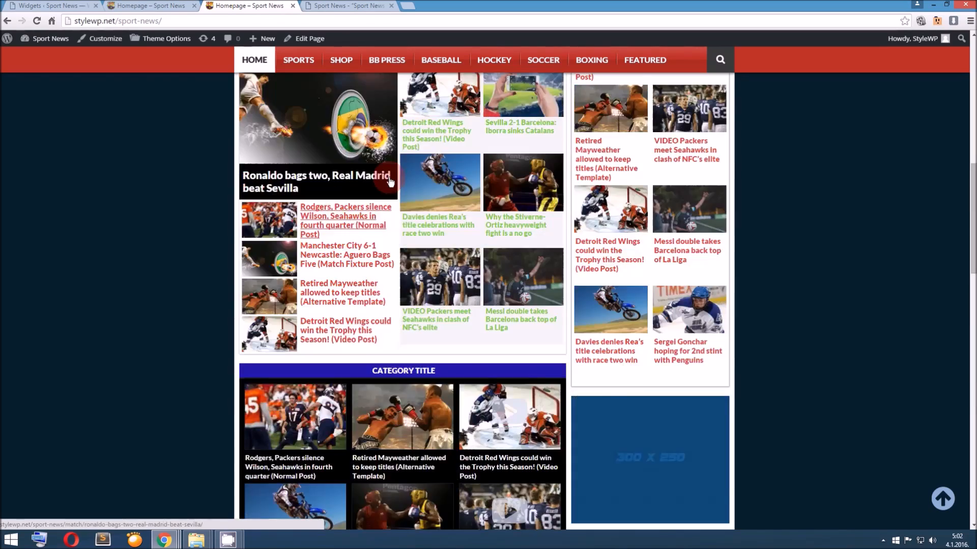
pyautogui.scroll(10, 390, 182)
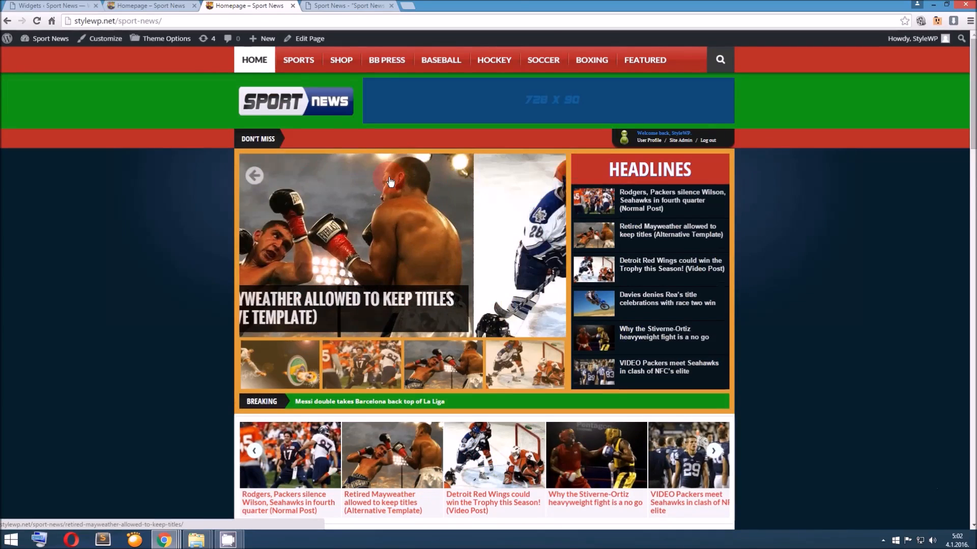
# Return to the theme documentation and review the Installation, Theme Update and Theme Options sections, then the Disclaimer and Welcome text
pyautogui.click(351, 3)
pyautogui.scroll(-12, 501, 135)
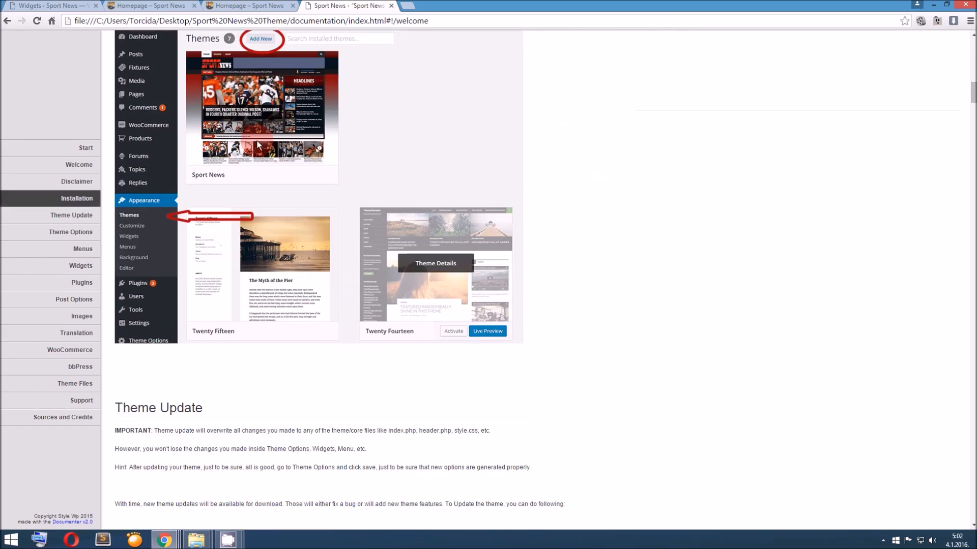
pyautogui.scroll(7, 258, 142)
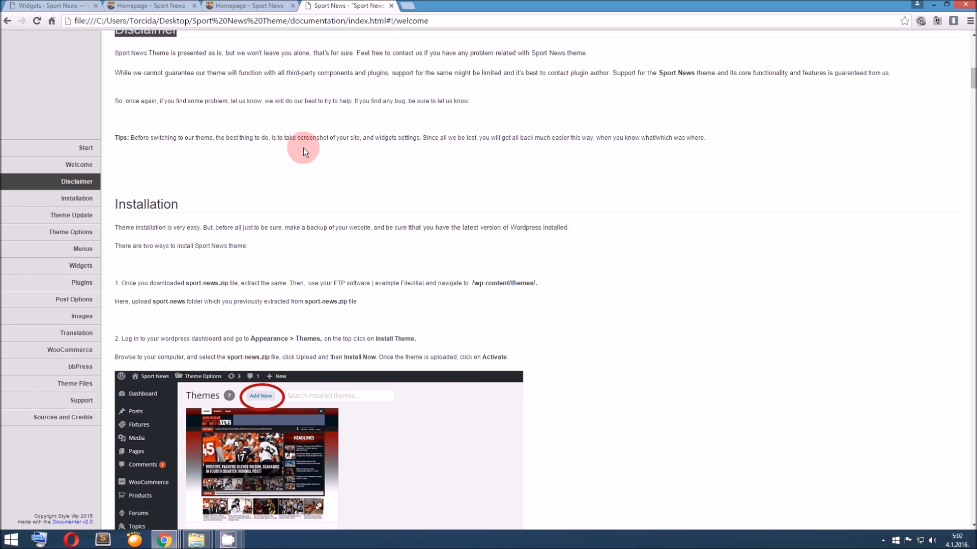
pyautogui.scroll(-9, 305, 151)
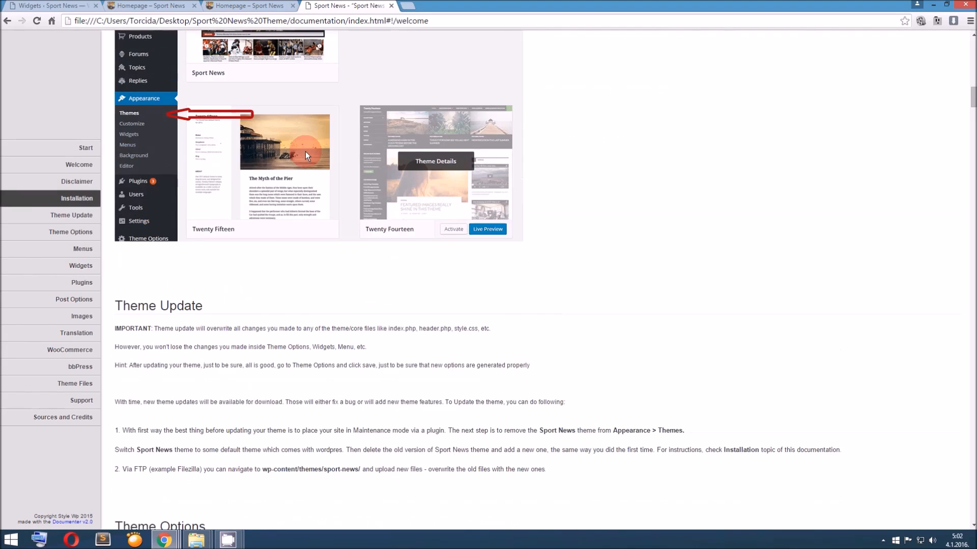
pyautogui.scroll(-2, 305, 155)
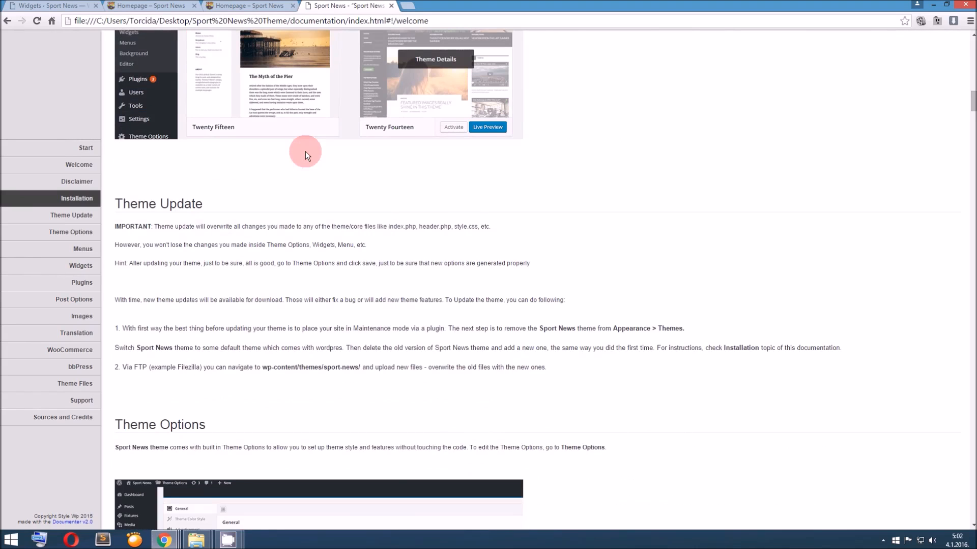
pyautogui.scroll(-5, 305, 155)
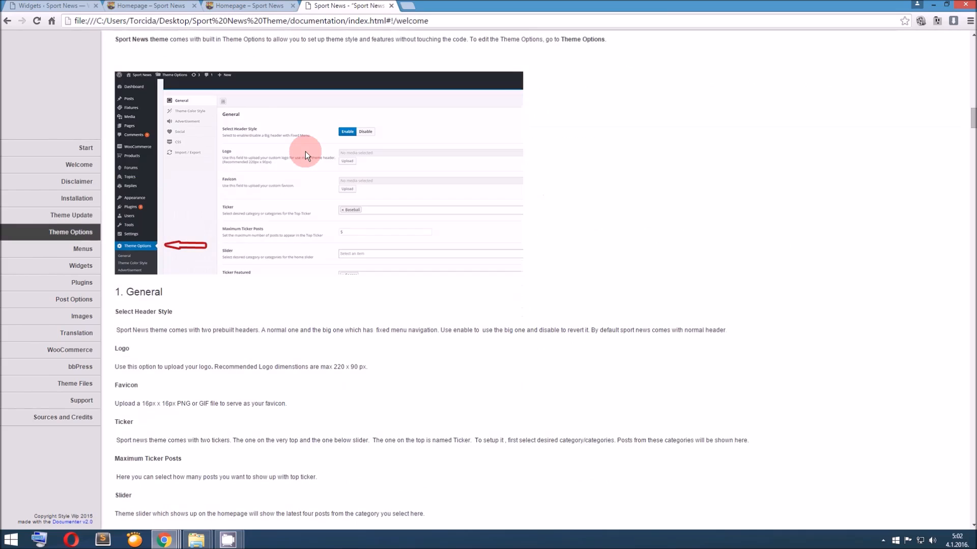
pyautogui.scroll(8, 305, 151)
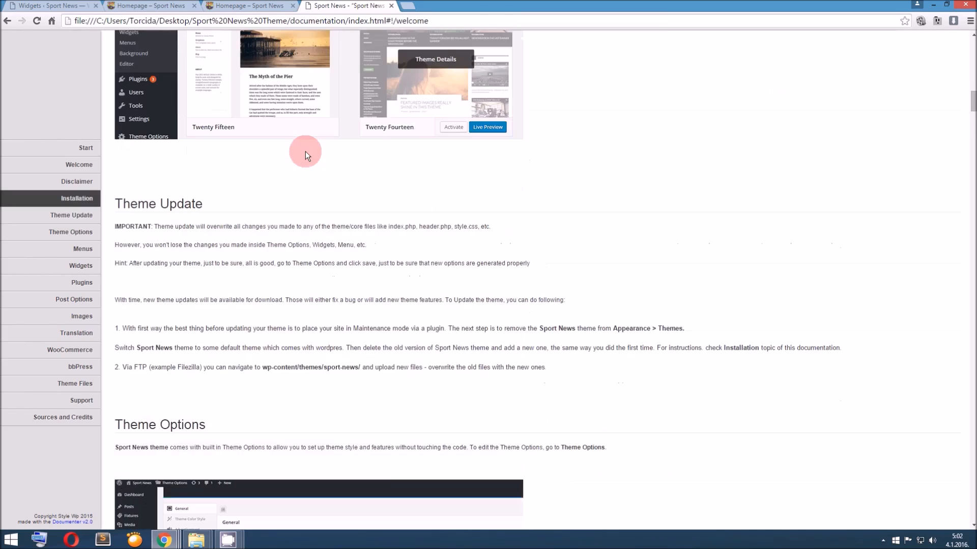
pyautogui.scroll(12, 305, 151)
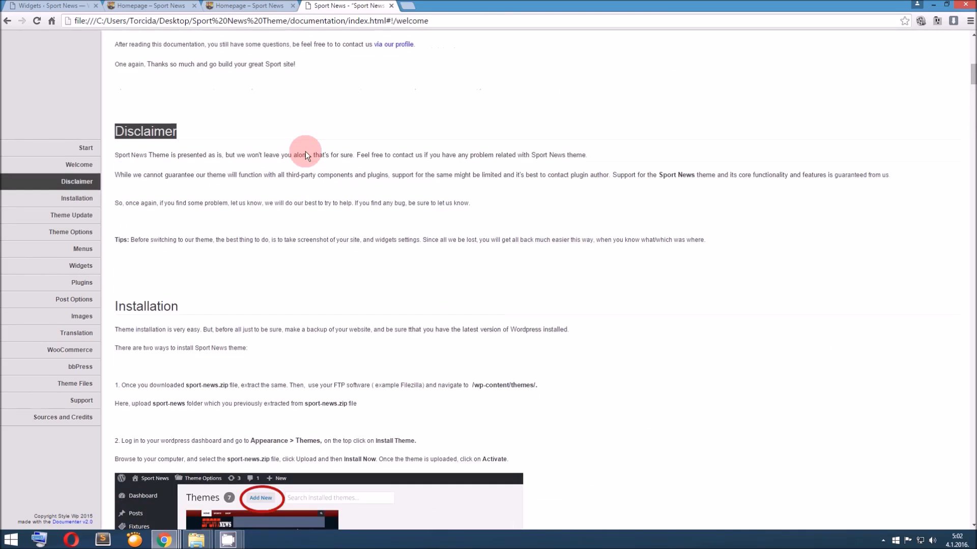
pyautogui.scroll(4, 306, 151)
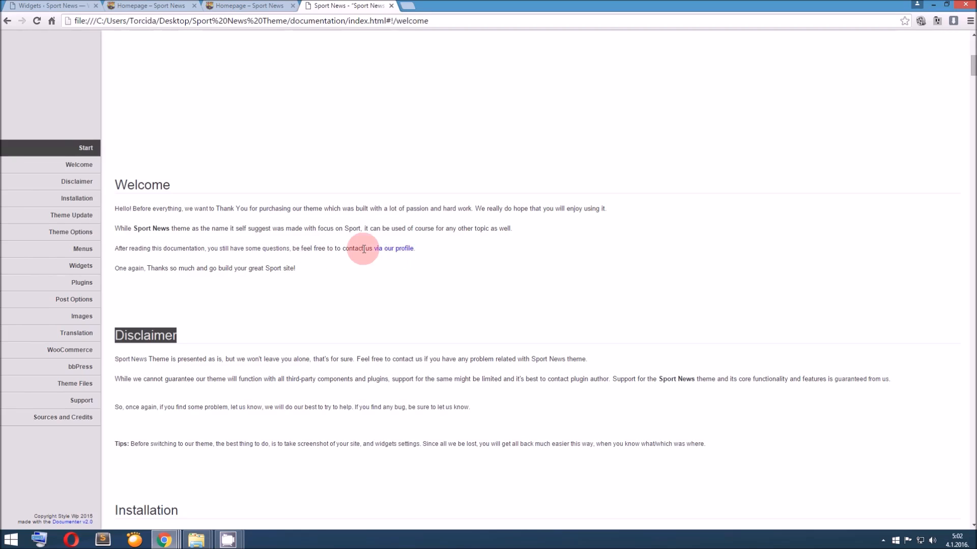
# Look through the documentation from the Installation section to the Theme Options color settings and the homepage widget examples
pyautogui.scroll(-6, 375, 241)
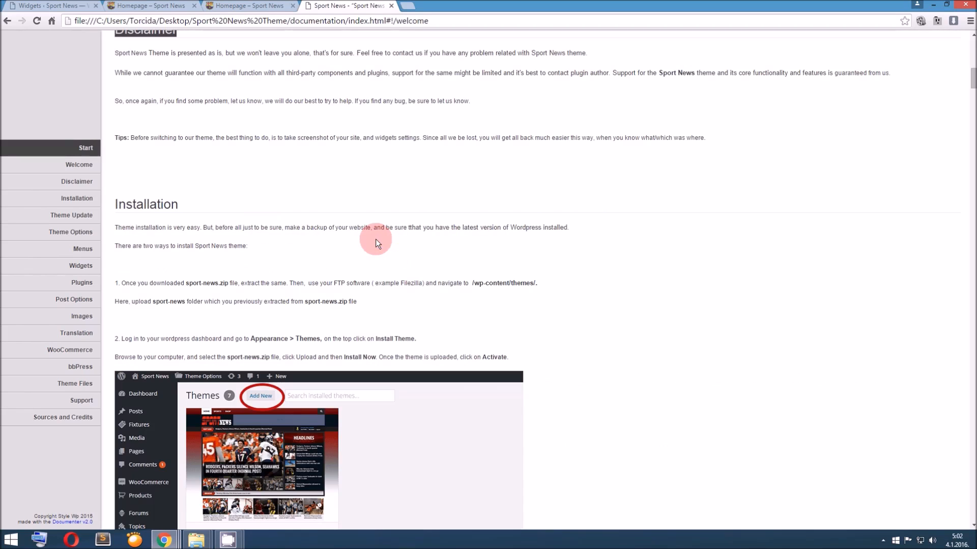
pyautogui.scroll(-20, 375, 239)
pyautogui.scroll(-4, 375, 239)
pyautogui.scroll(-20, 376, 239)
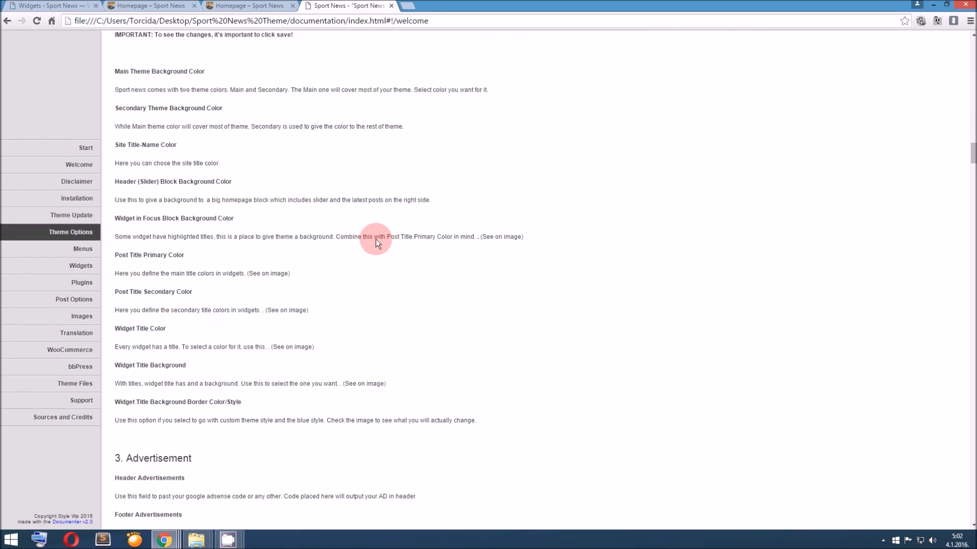
pyautogui.scroll(-20, 376, 239)
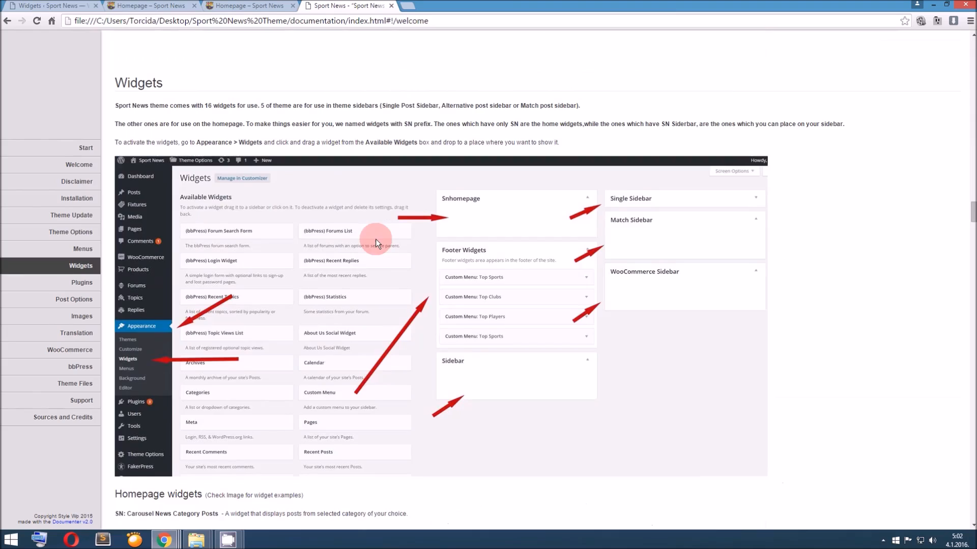
pyautogui.scroll(-15, 375, 239)
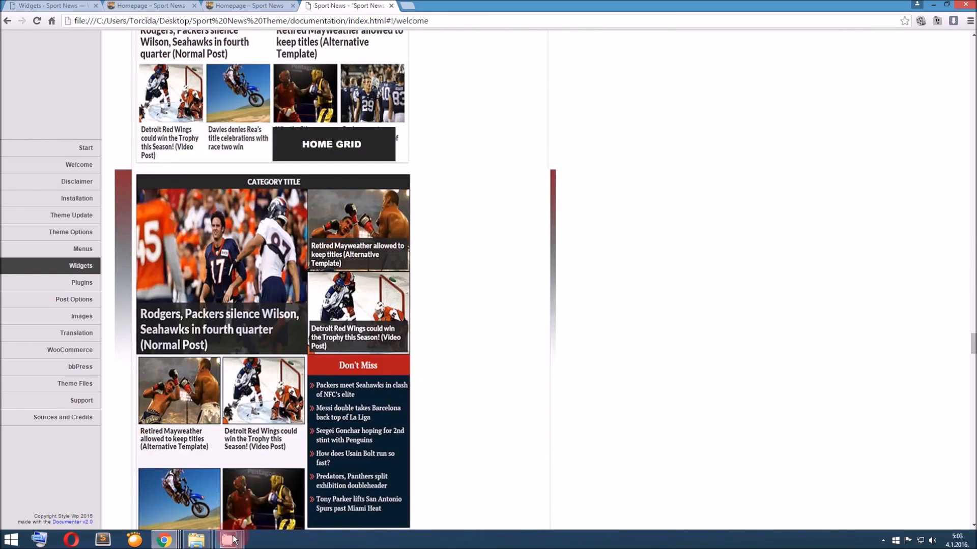
pyautogui.click(232, 539)
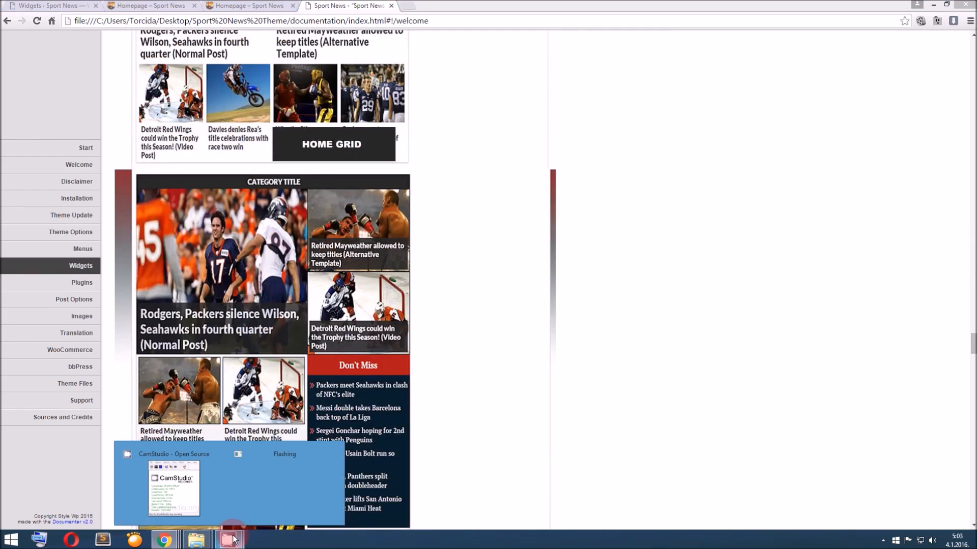
pyautogui.click(195, 490)
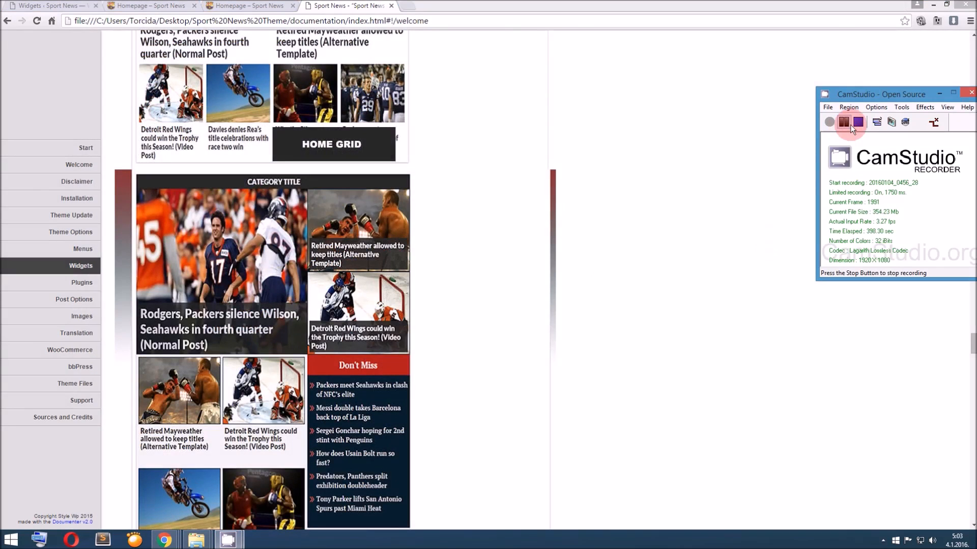